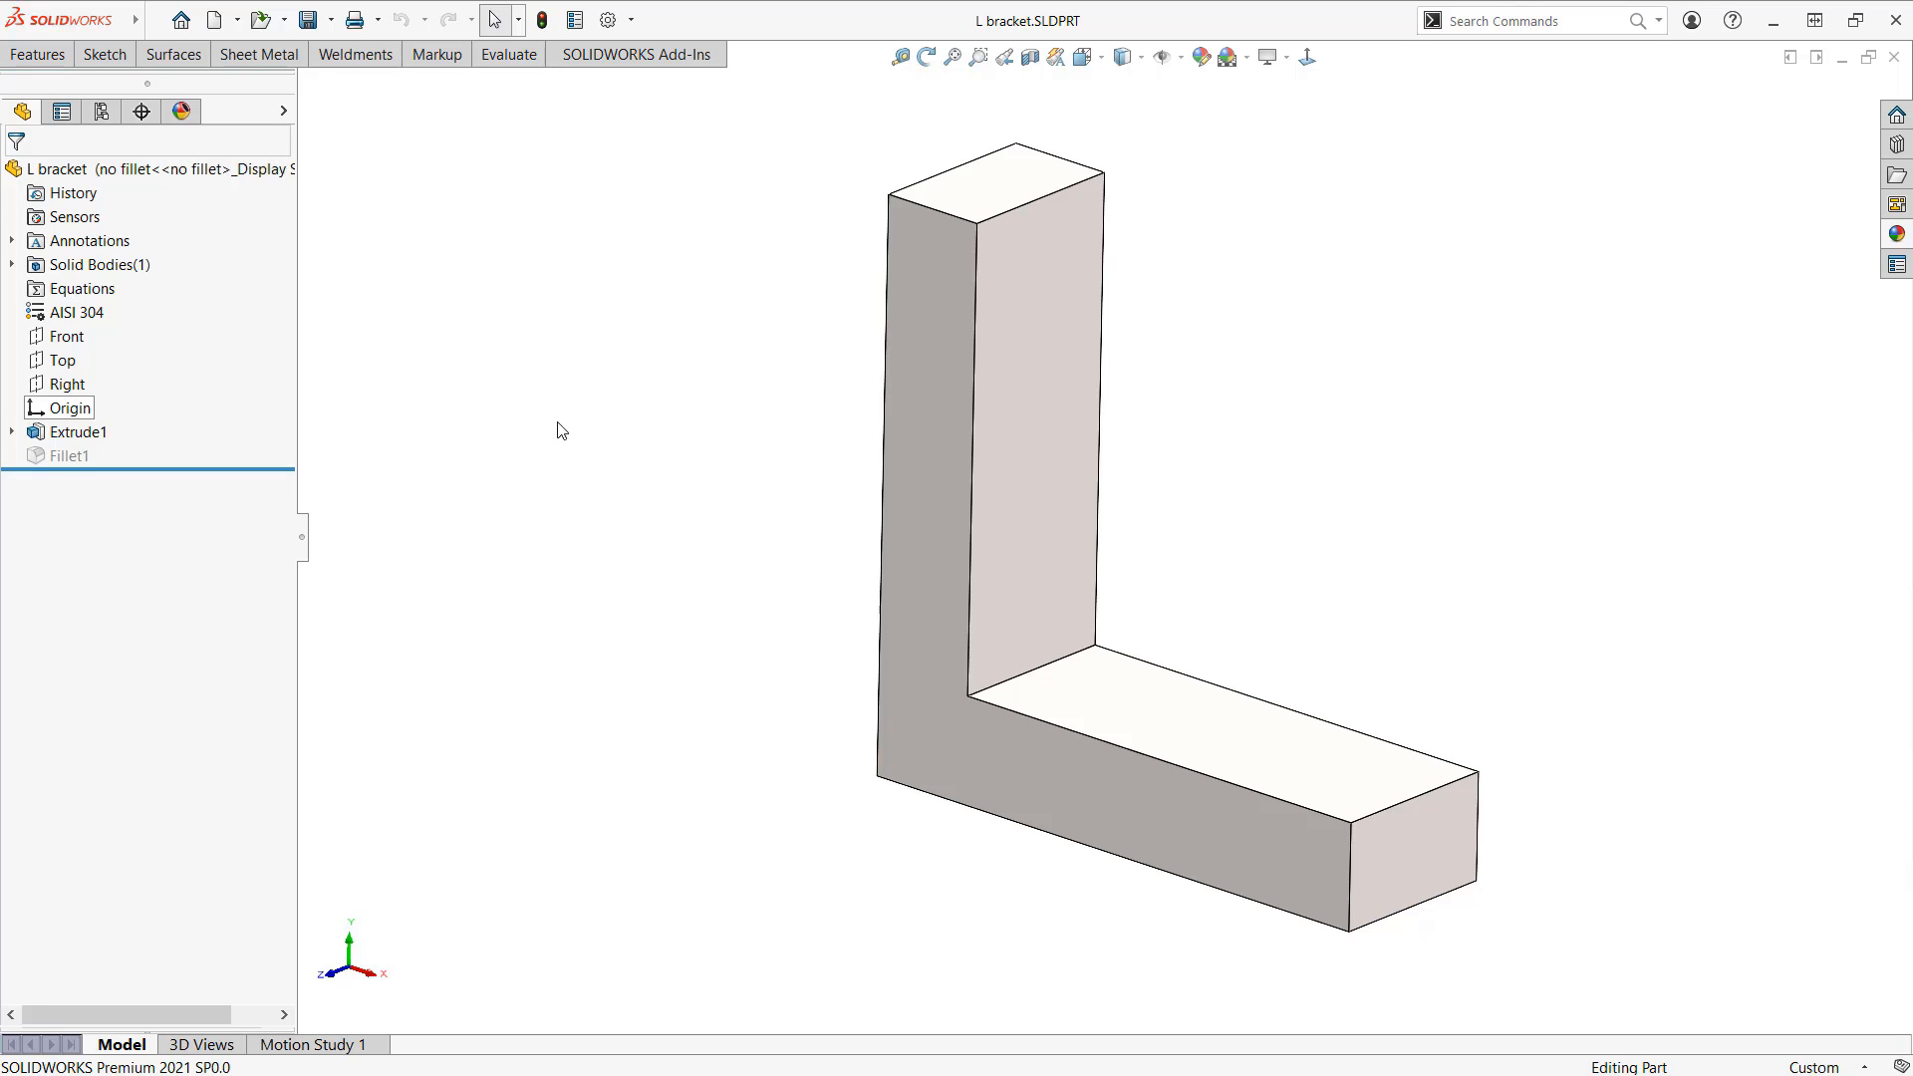
left_click(631, 20)
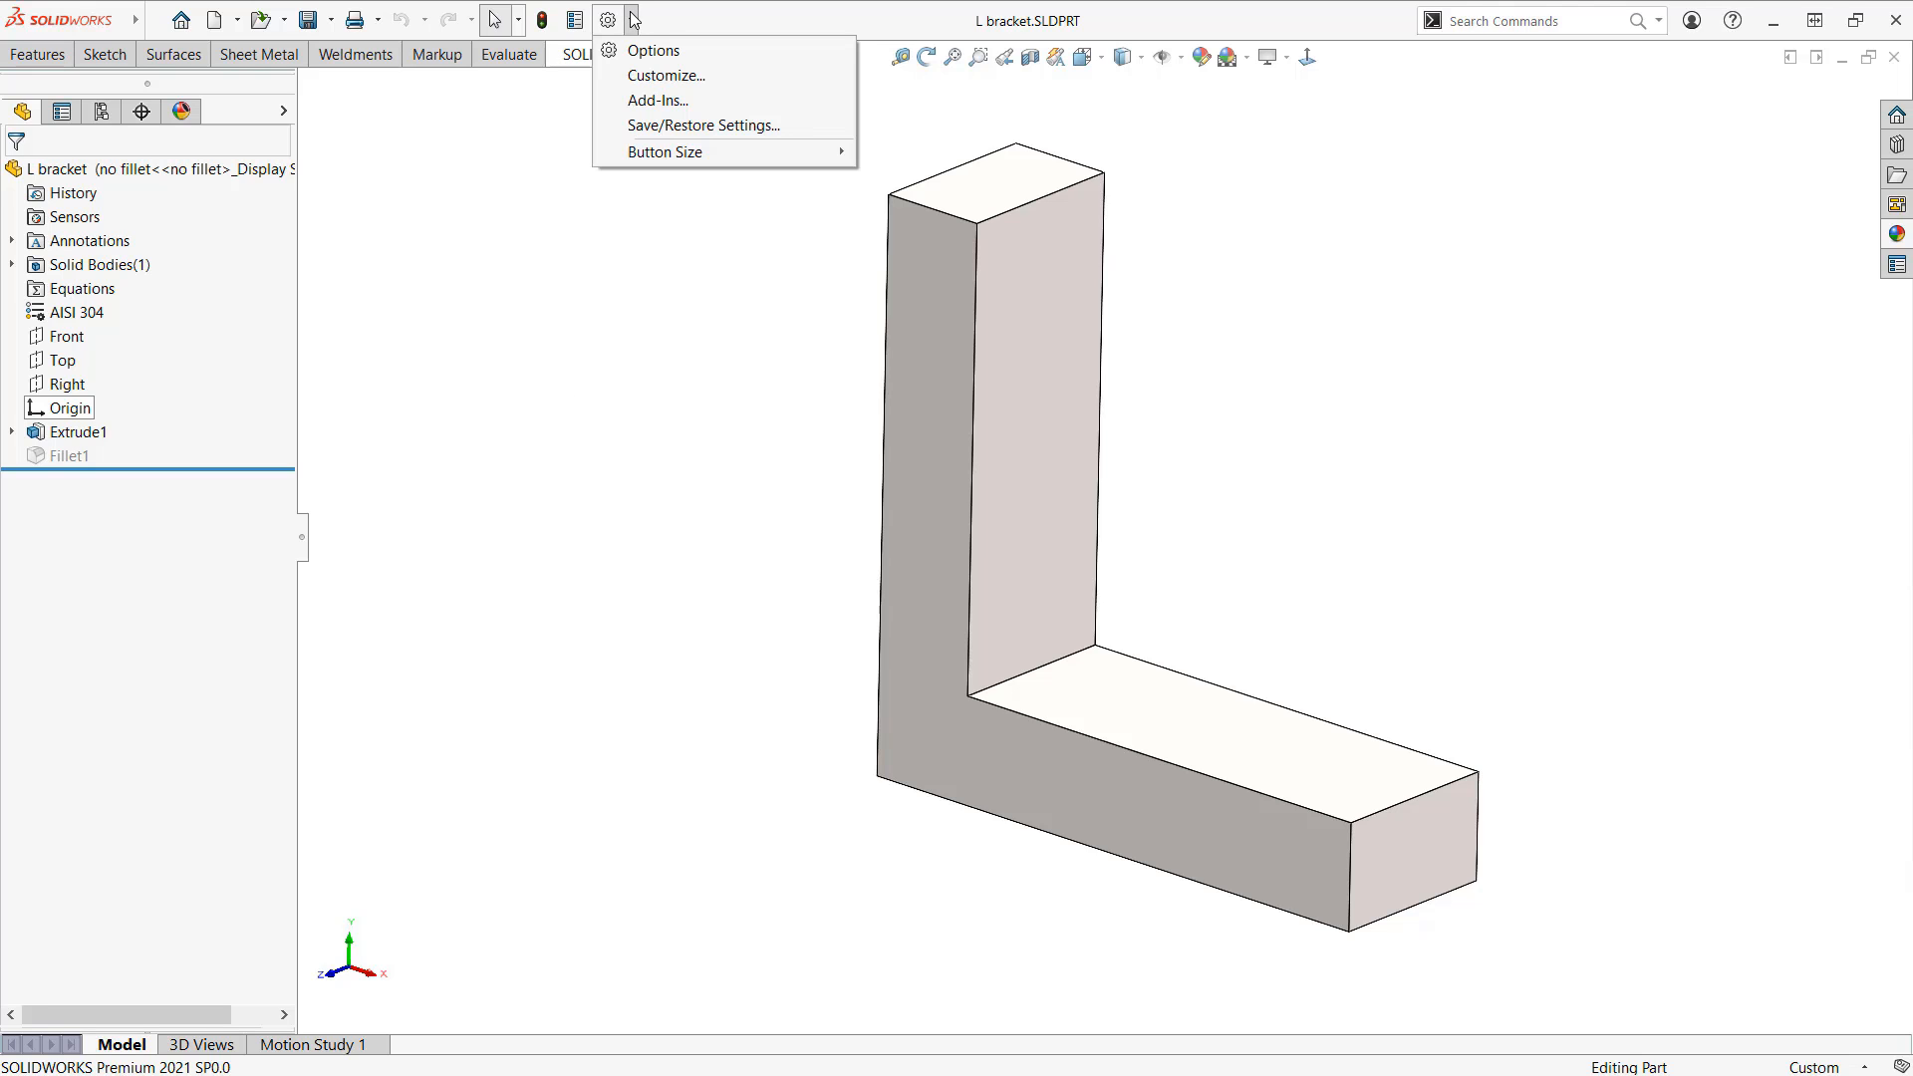
left_click(660, 100)
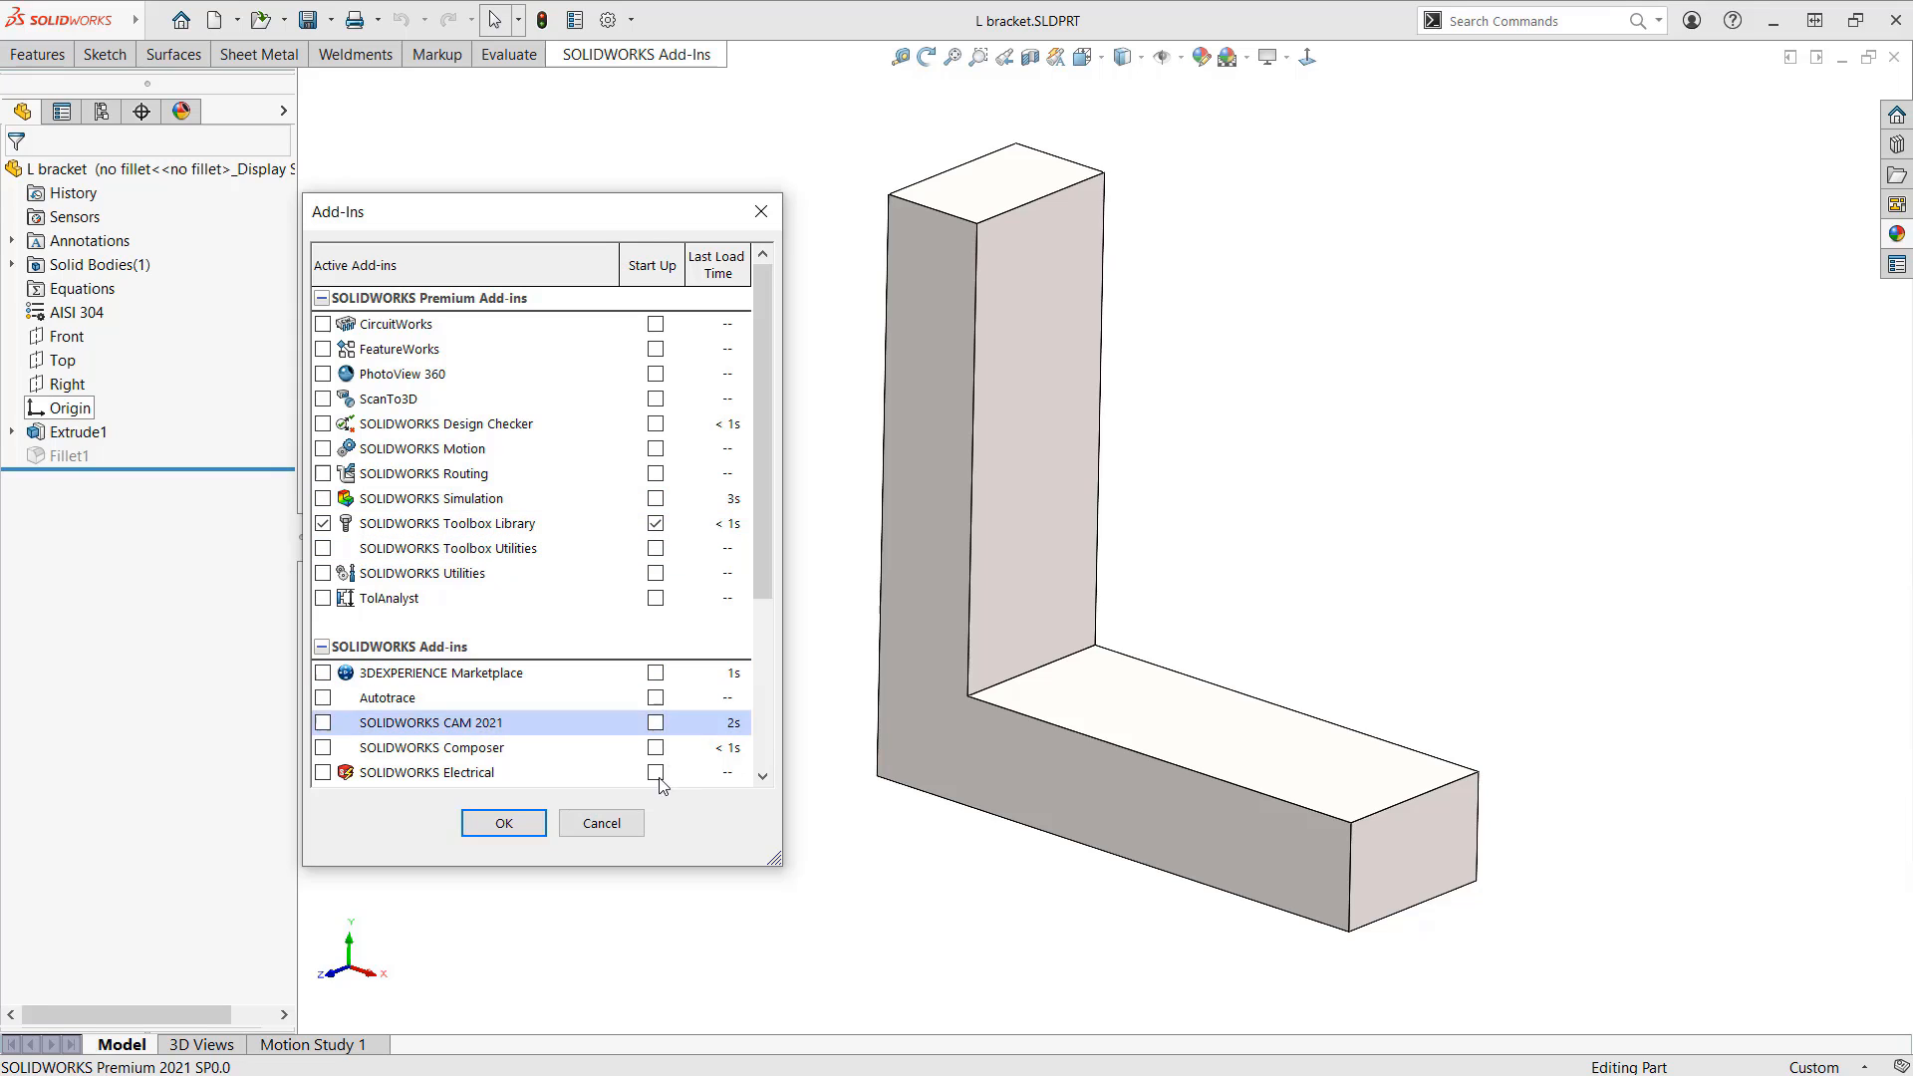
left_click(619, 824)
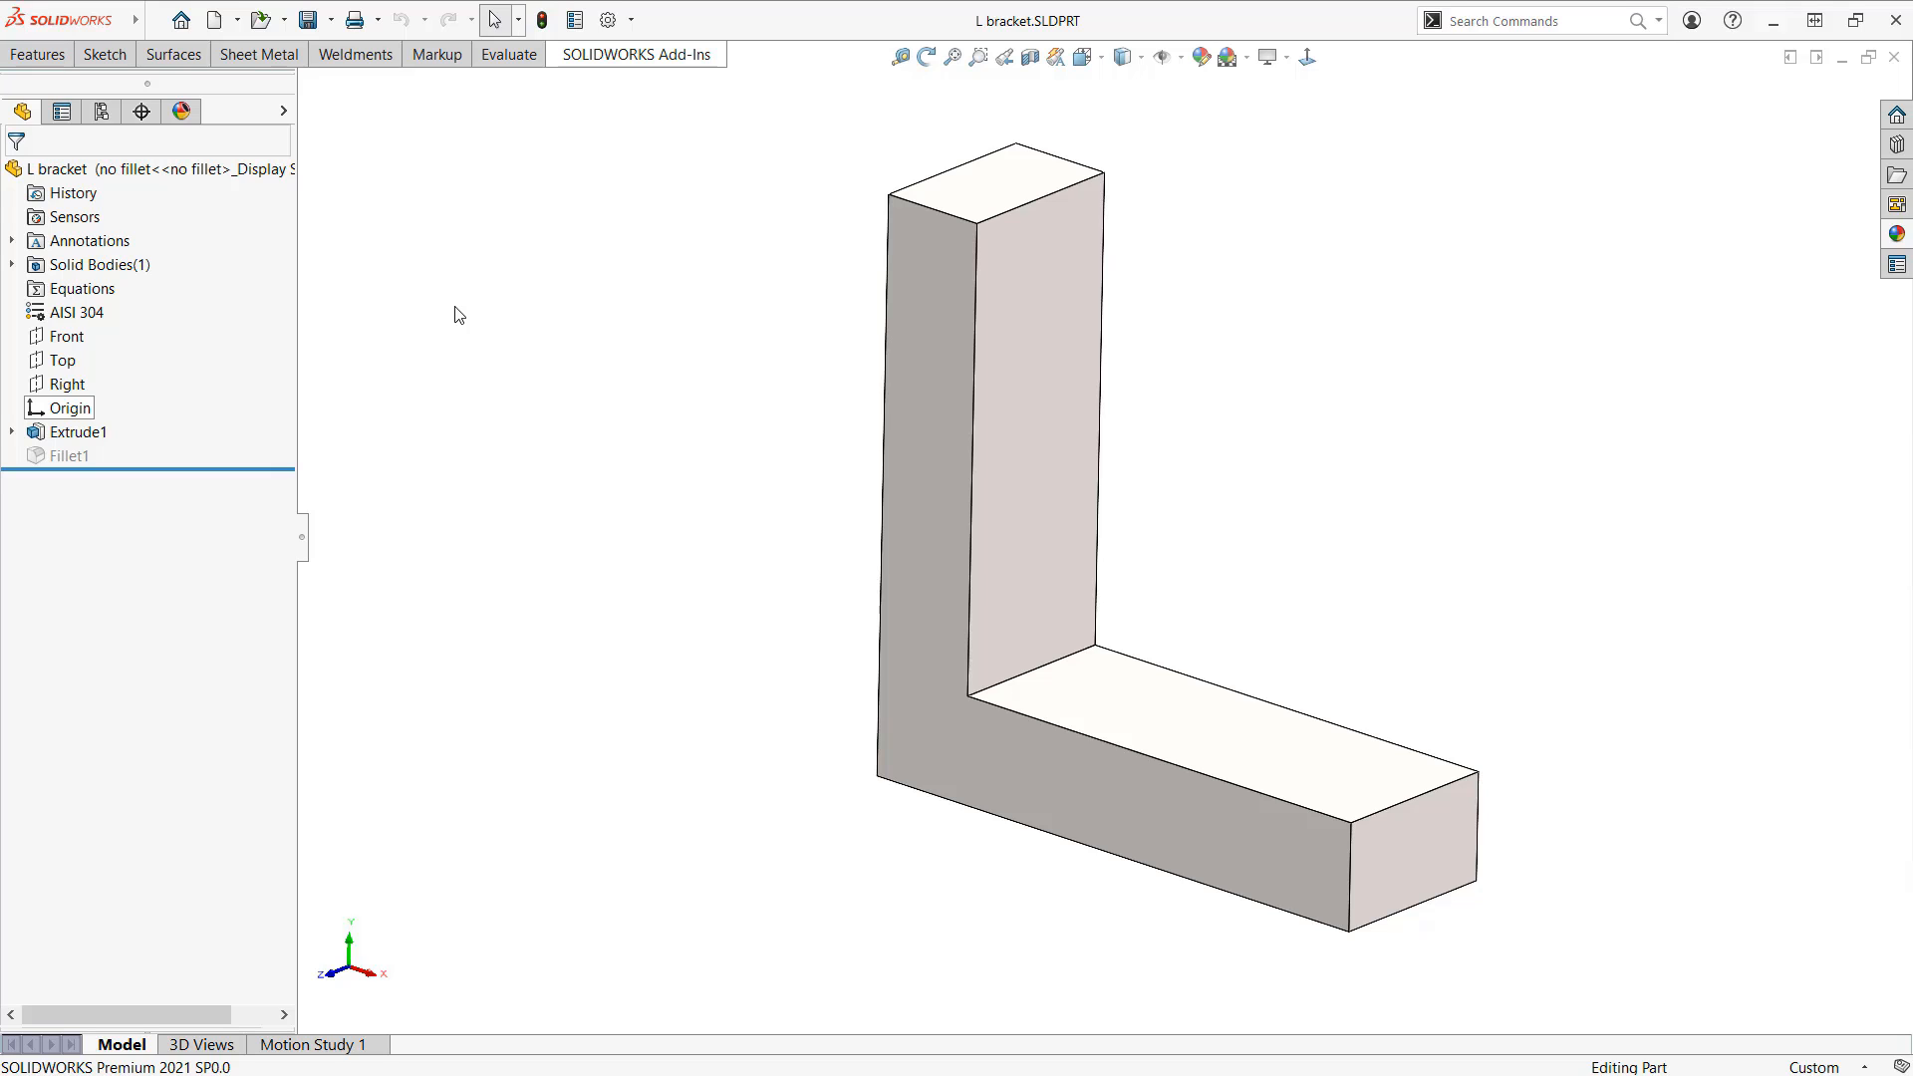
Step: Load the SOLIDWORKS Simulation add-in and display its commands
left_click(608, 56)
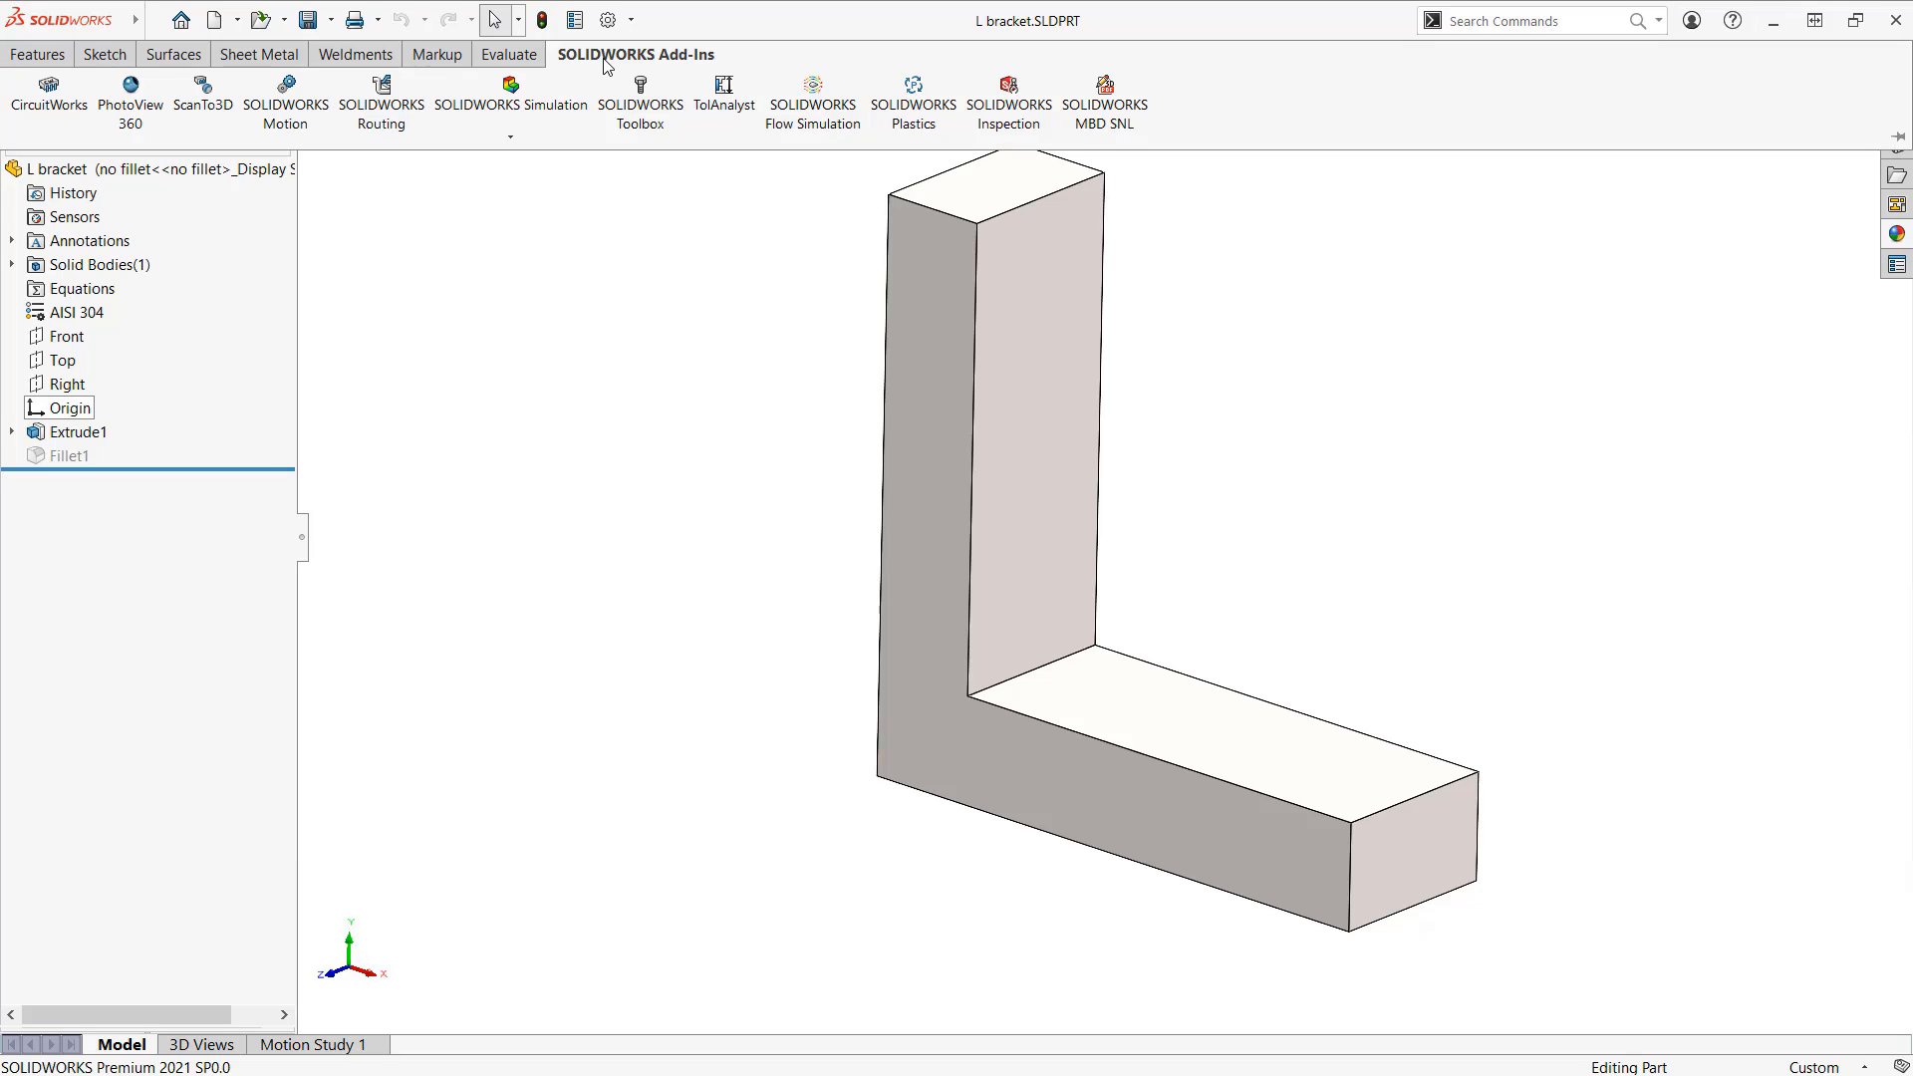
left_click(536, 84)
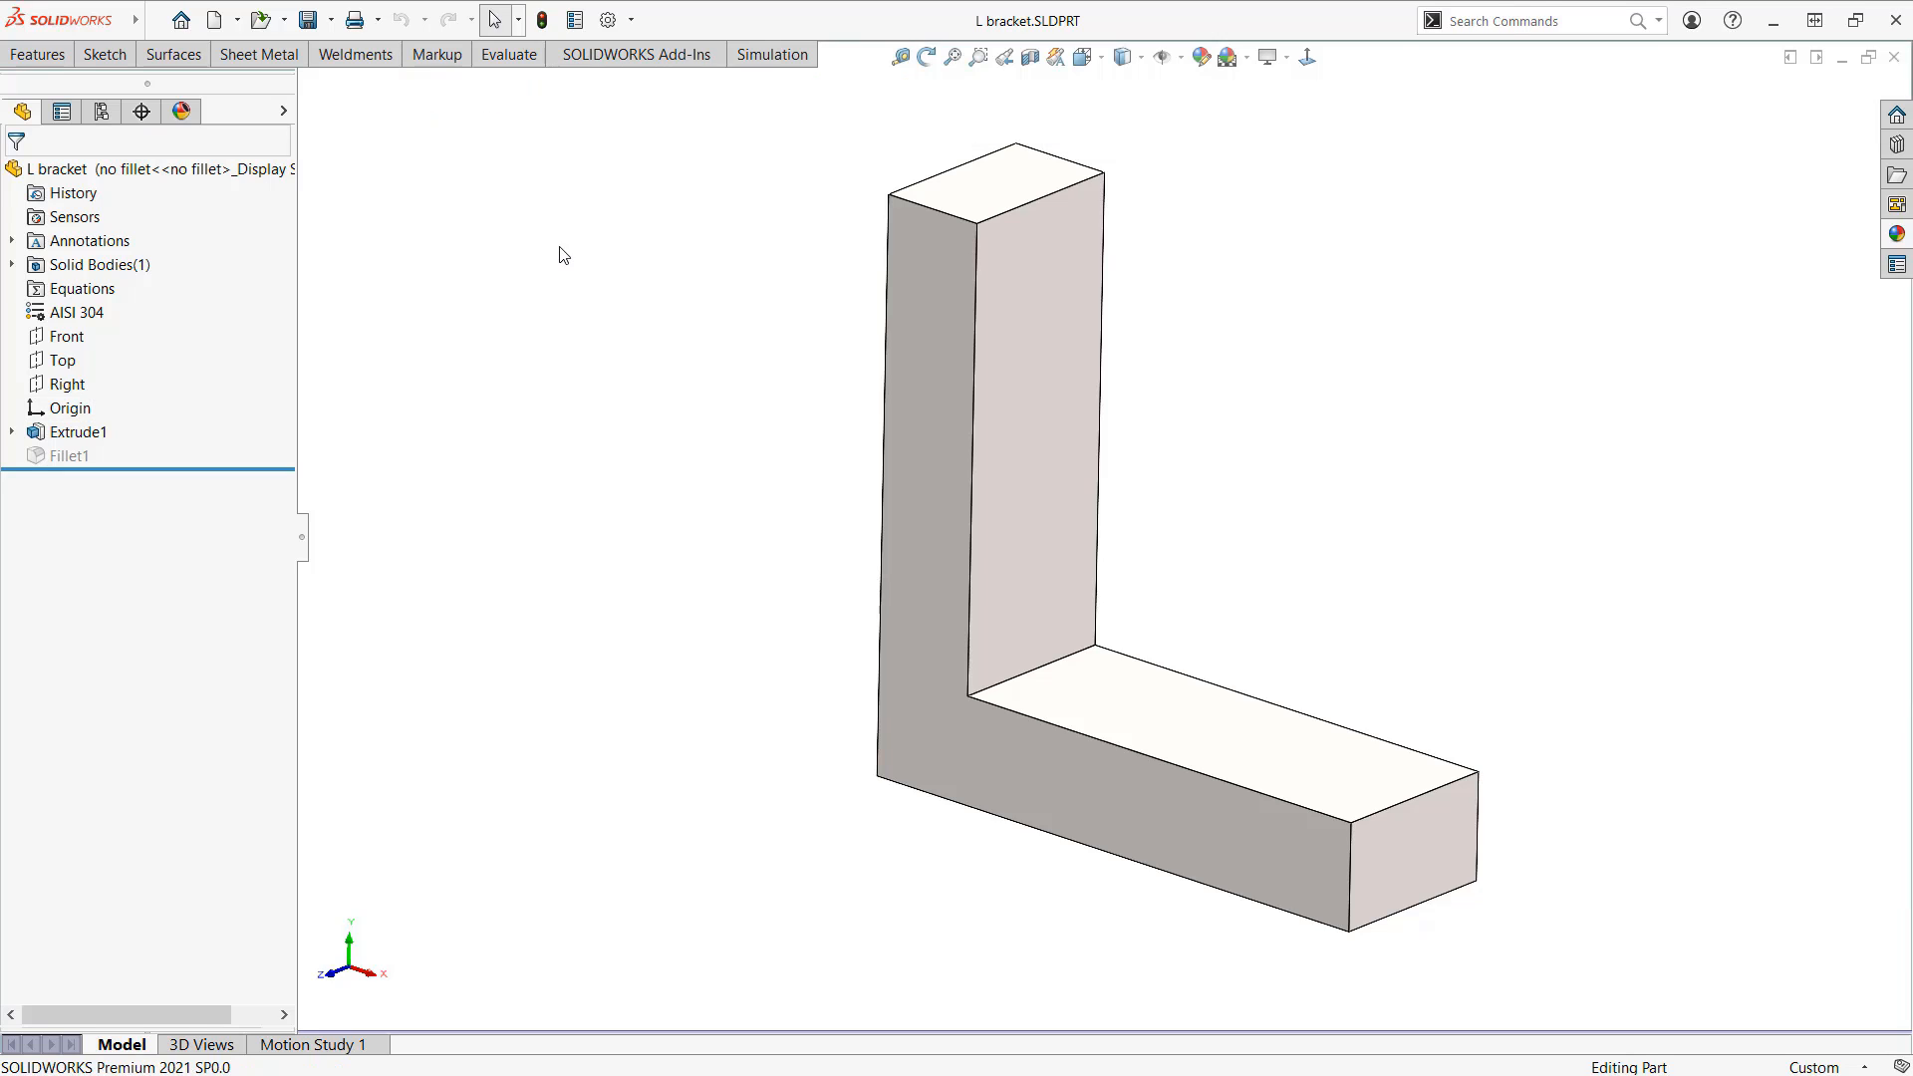
left_click(764, 56)
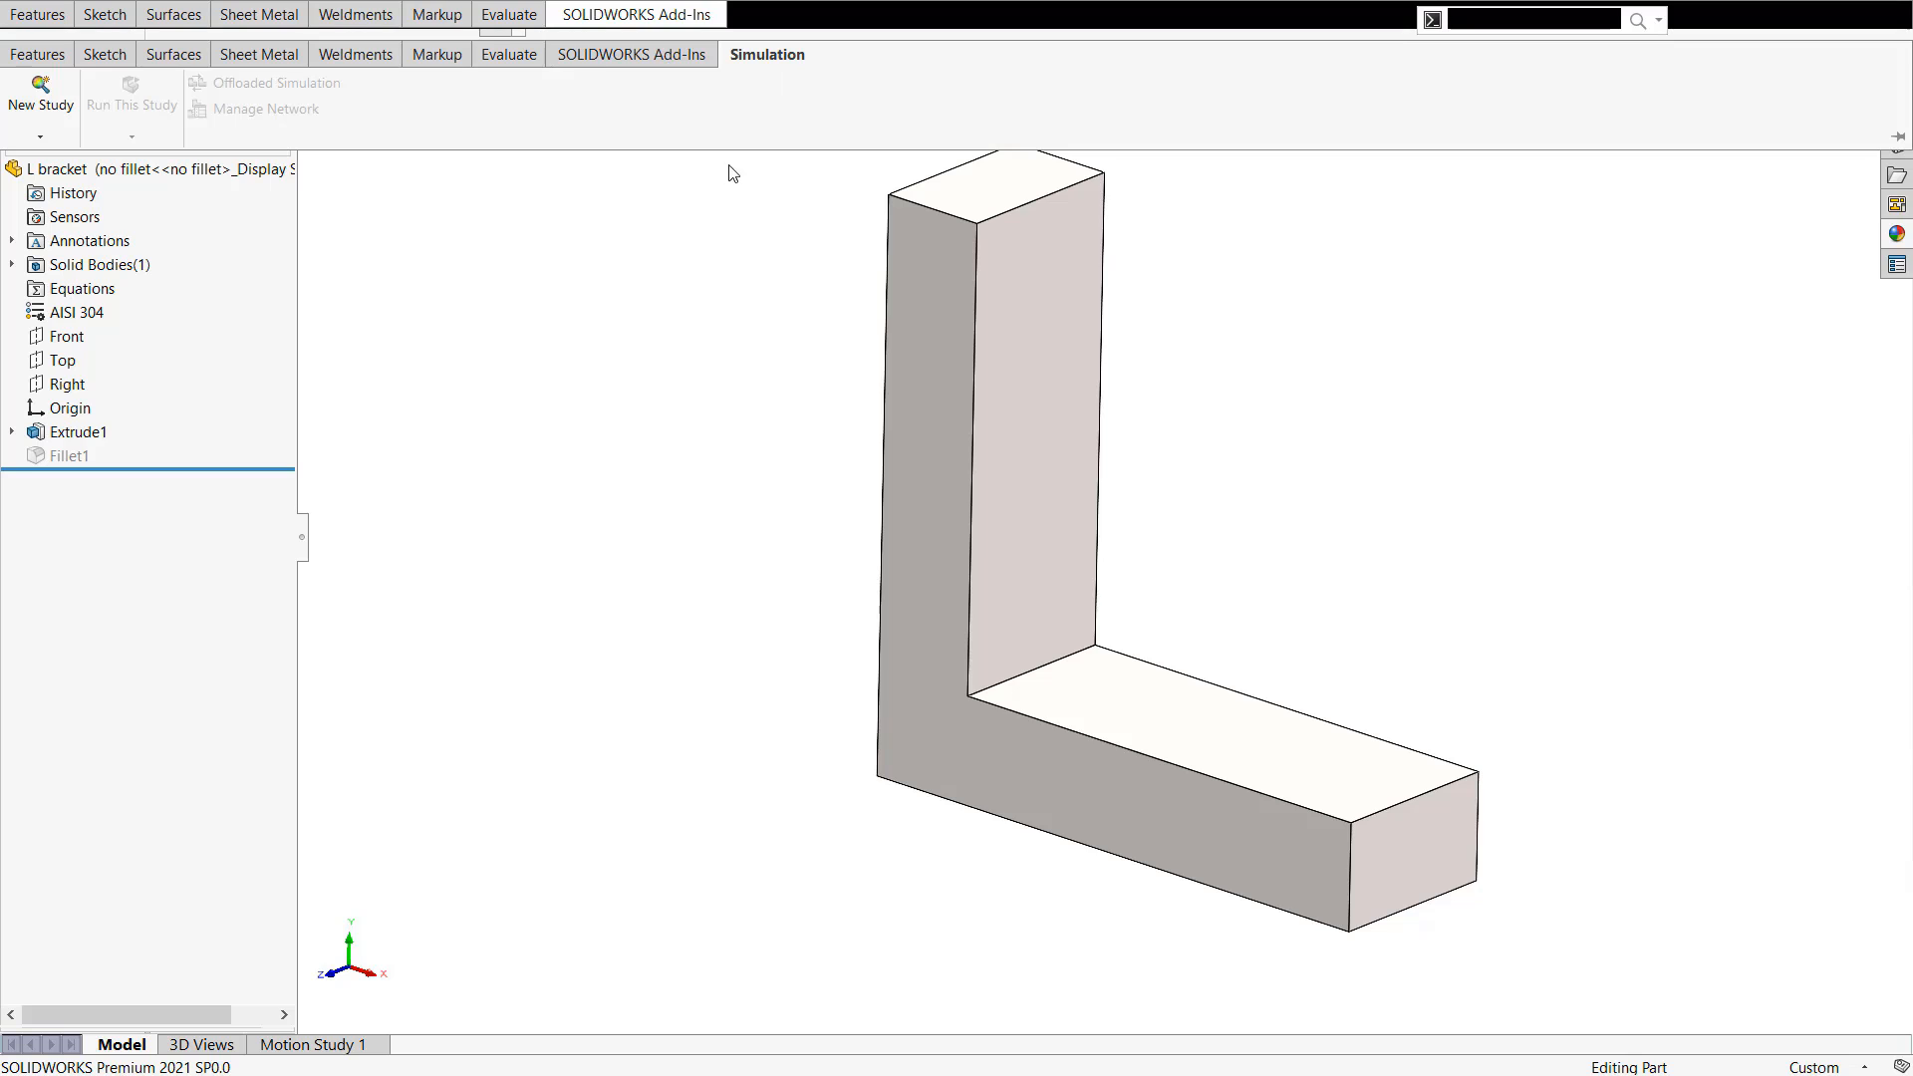
left_click(622, 55)
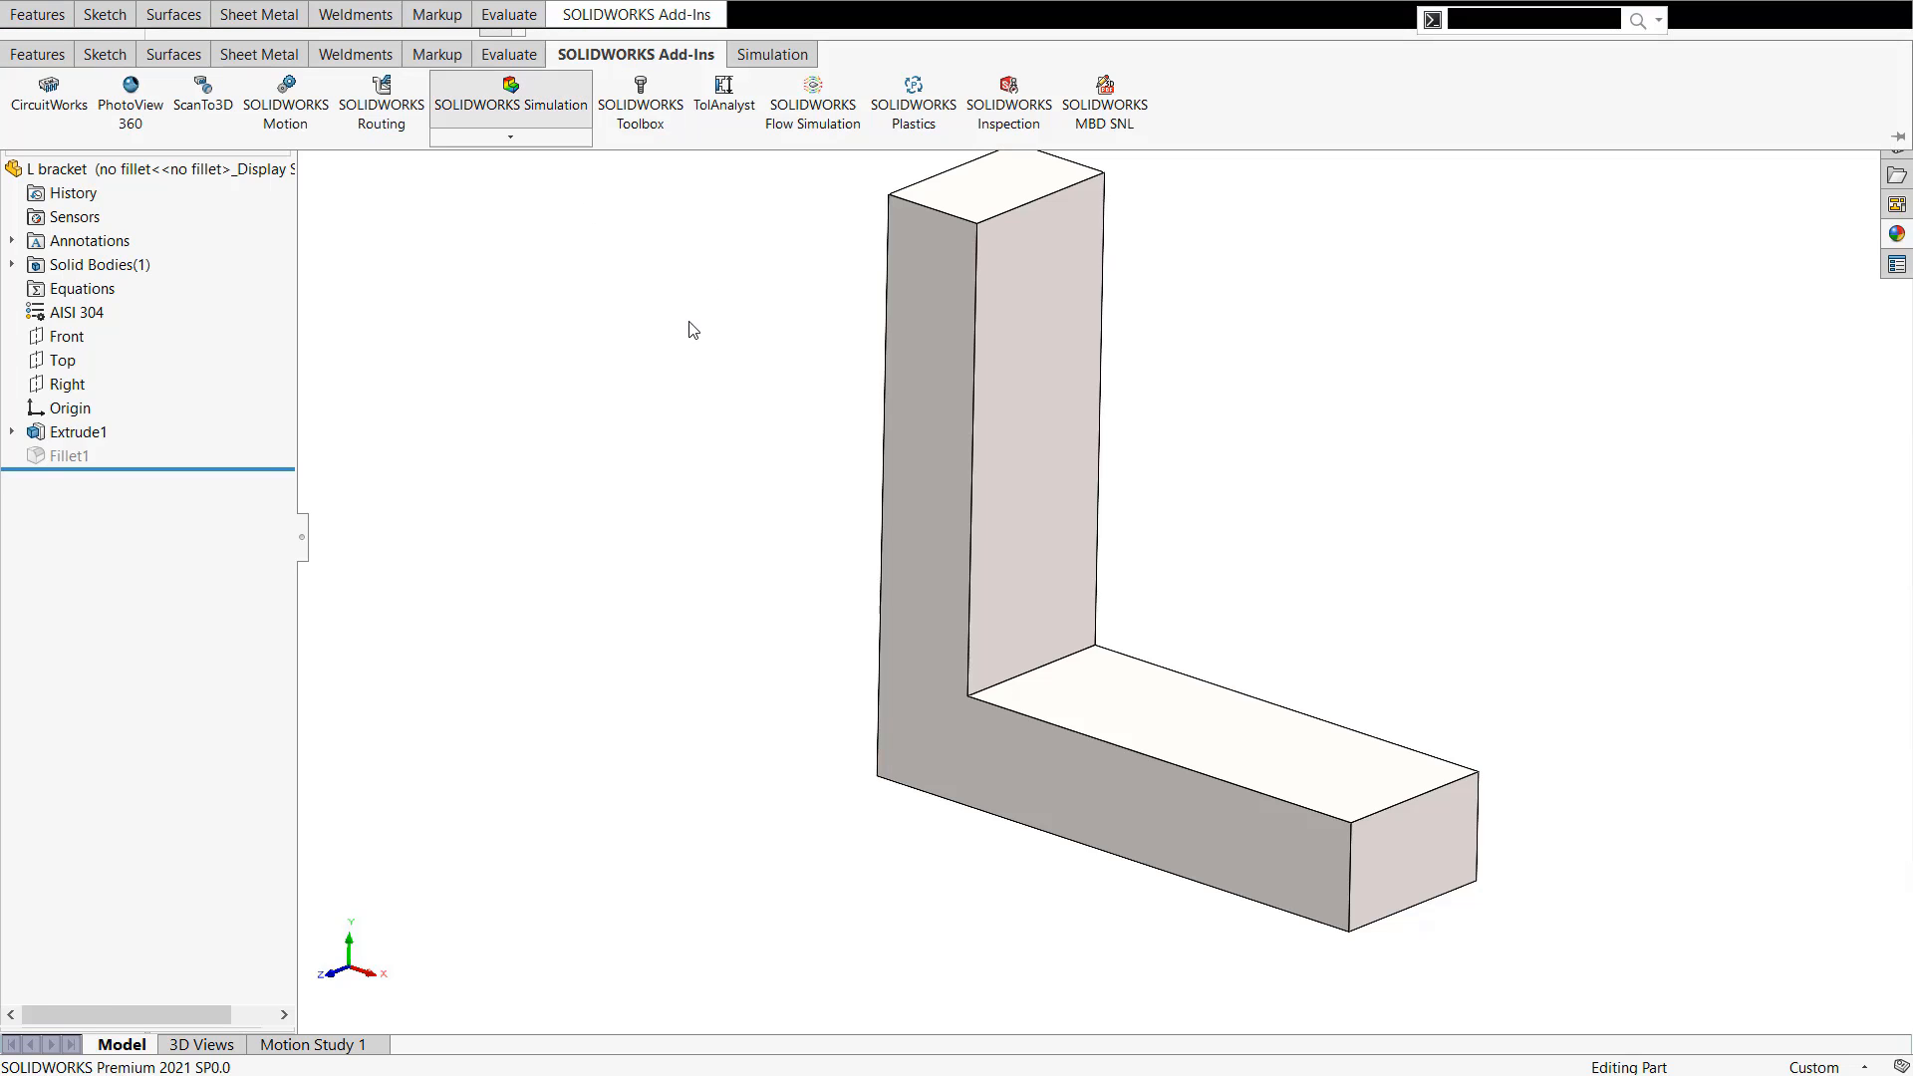
left_click(663, 60)
left_click(1899, 138)
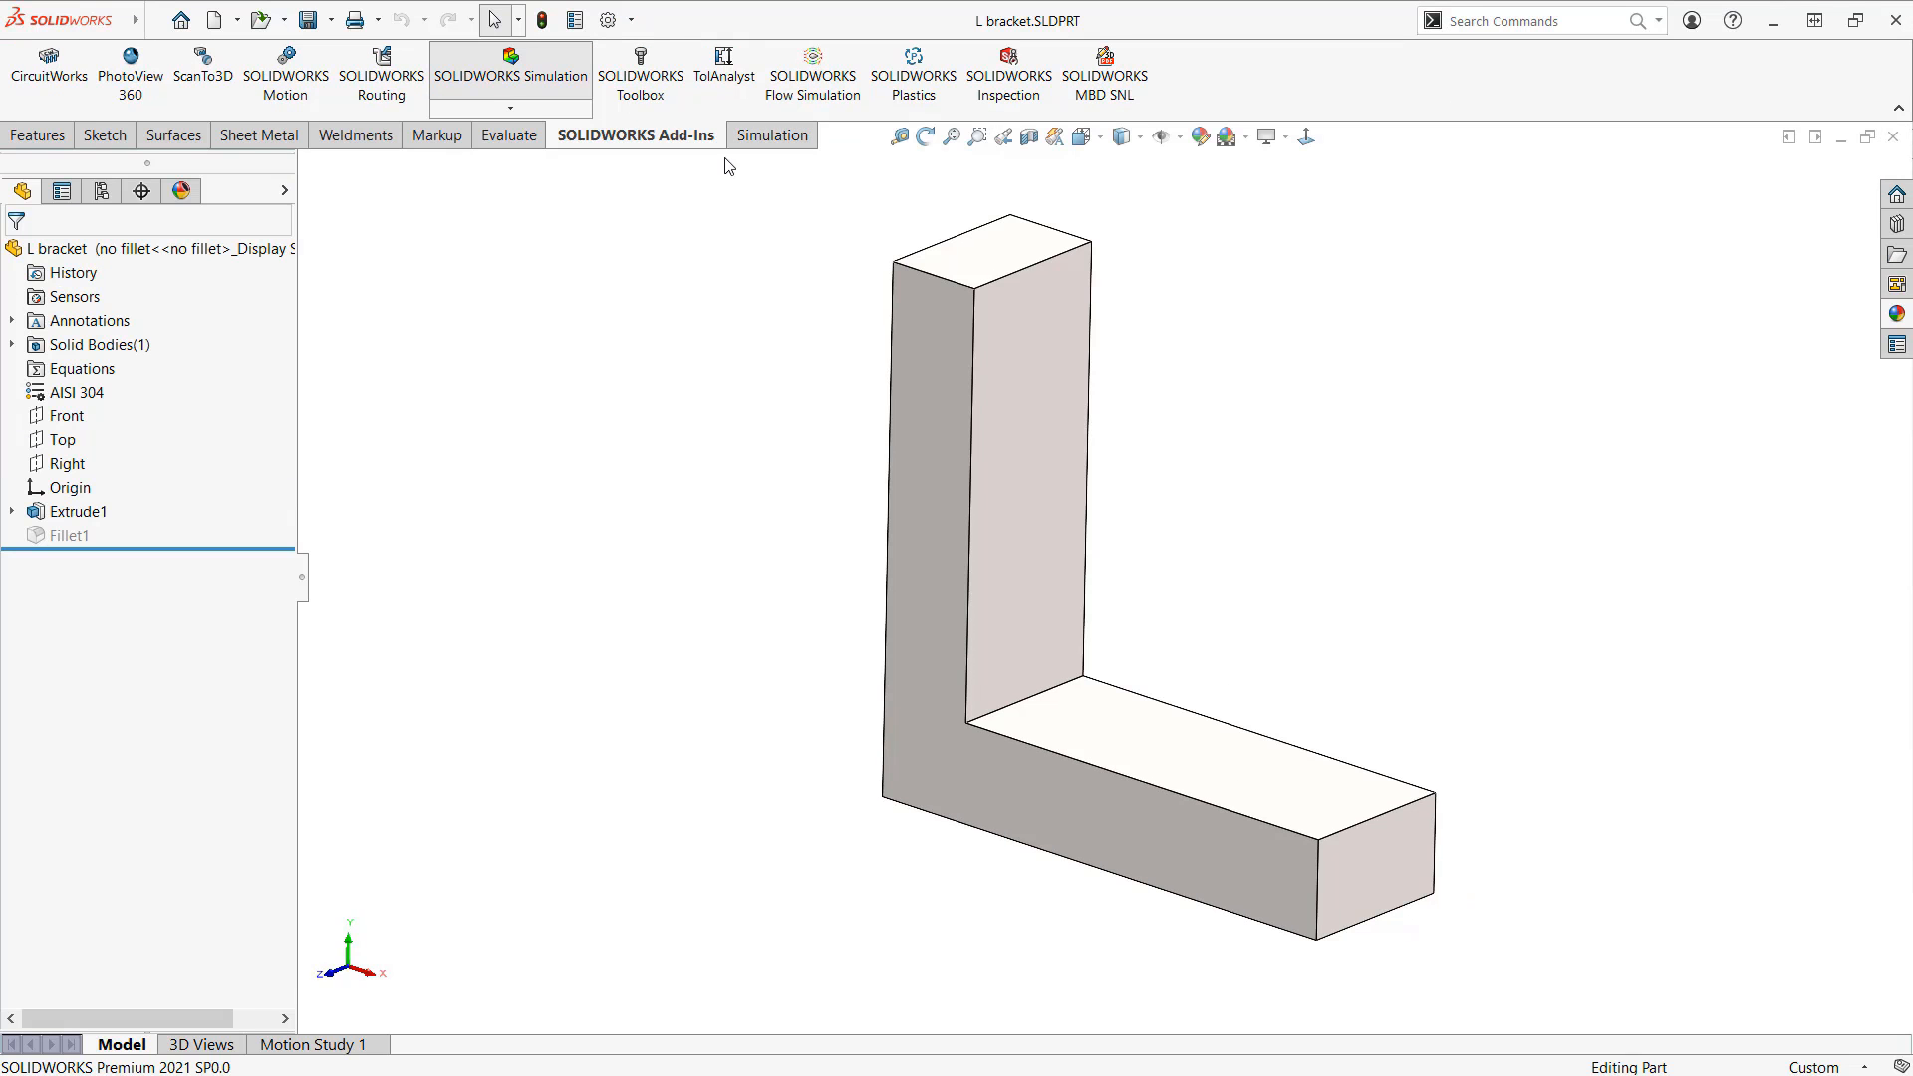
left_click(1899, 107)
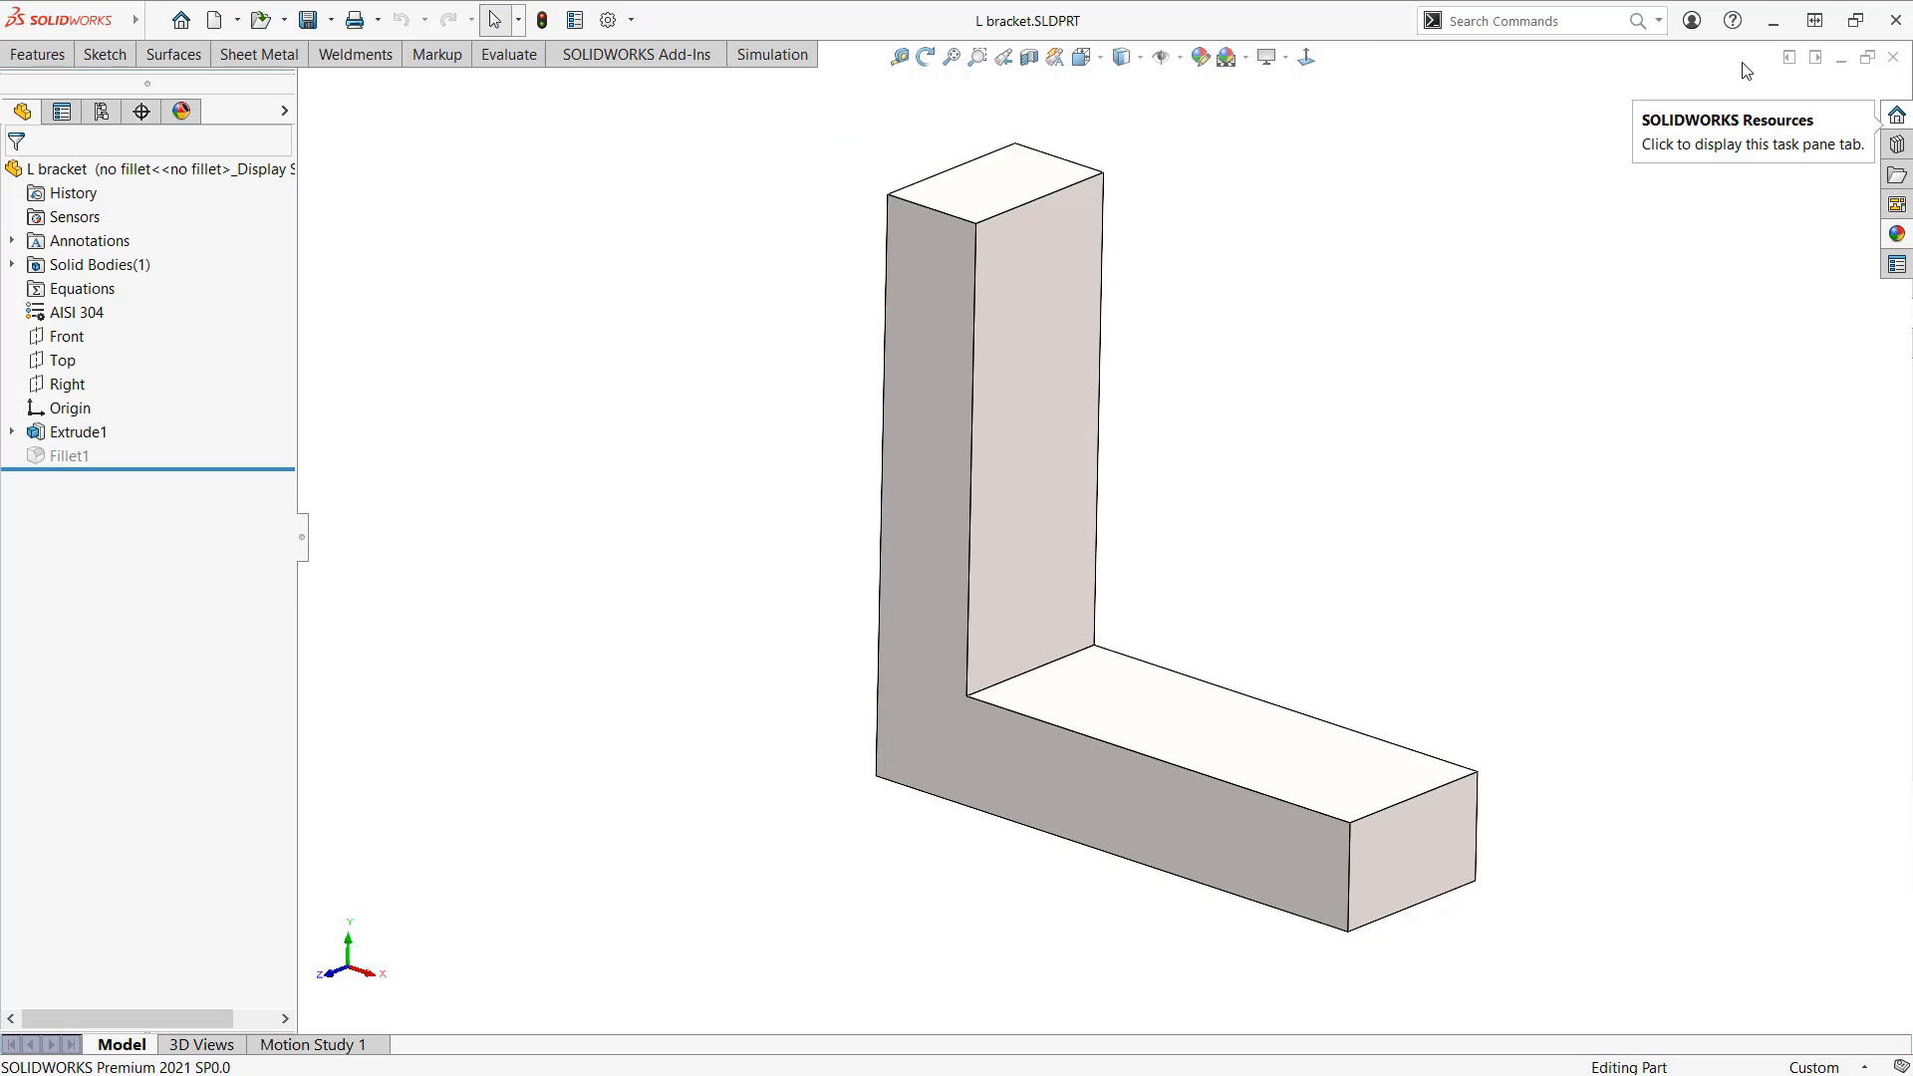
Step: Keep the Simulation commands permanently expanded and create a Static study named Static 1 for the L bracket
left_click(772, 53)
left_click(1898, 138)
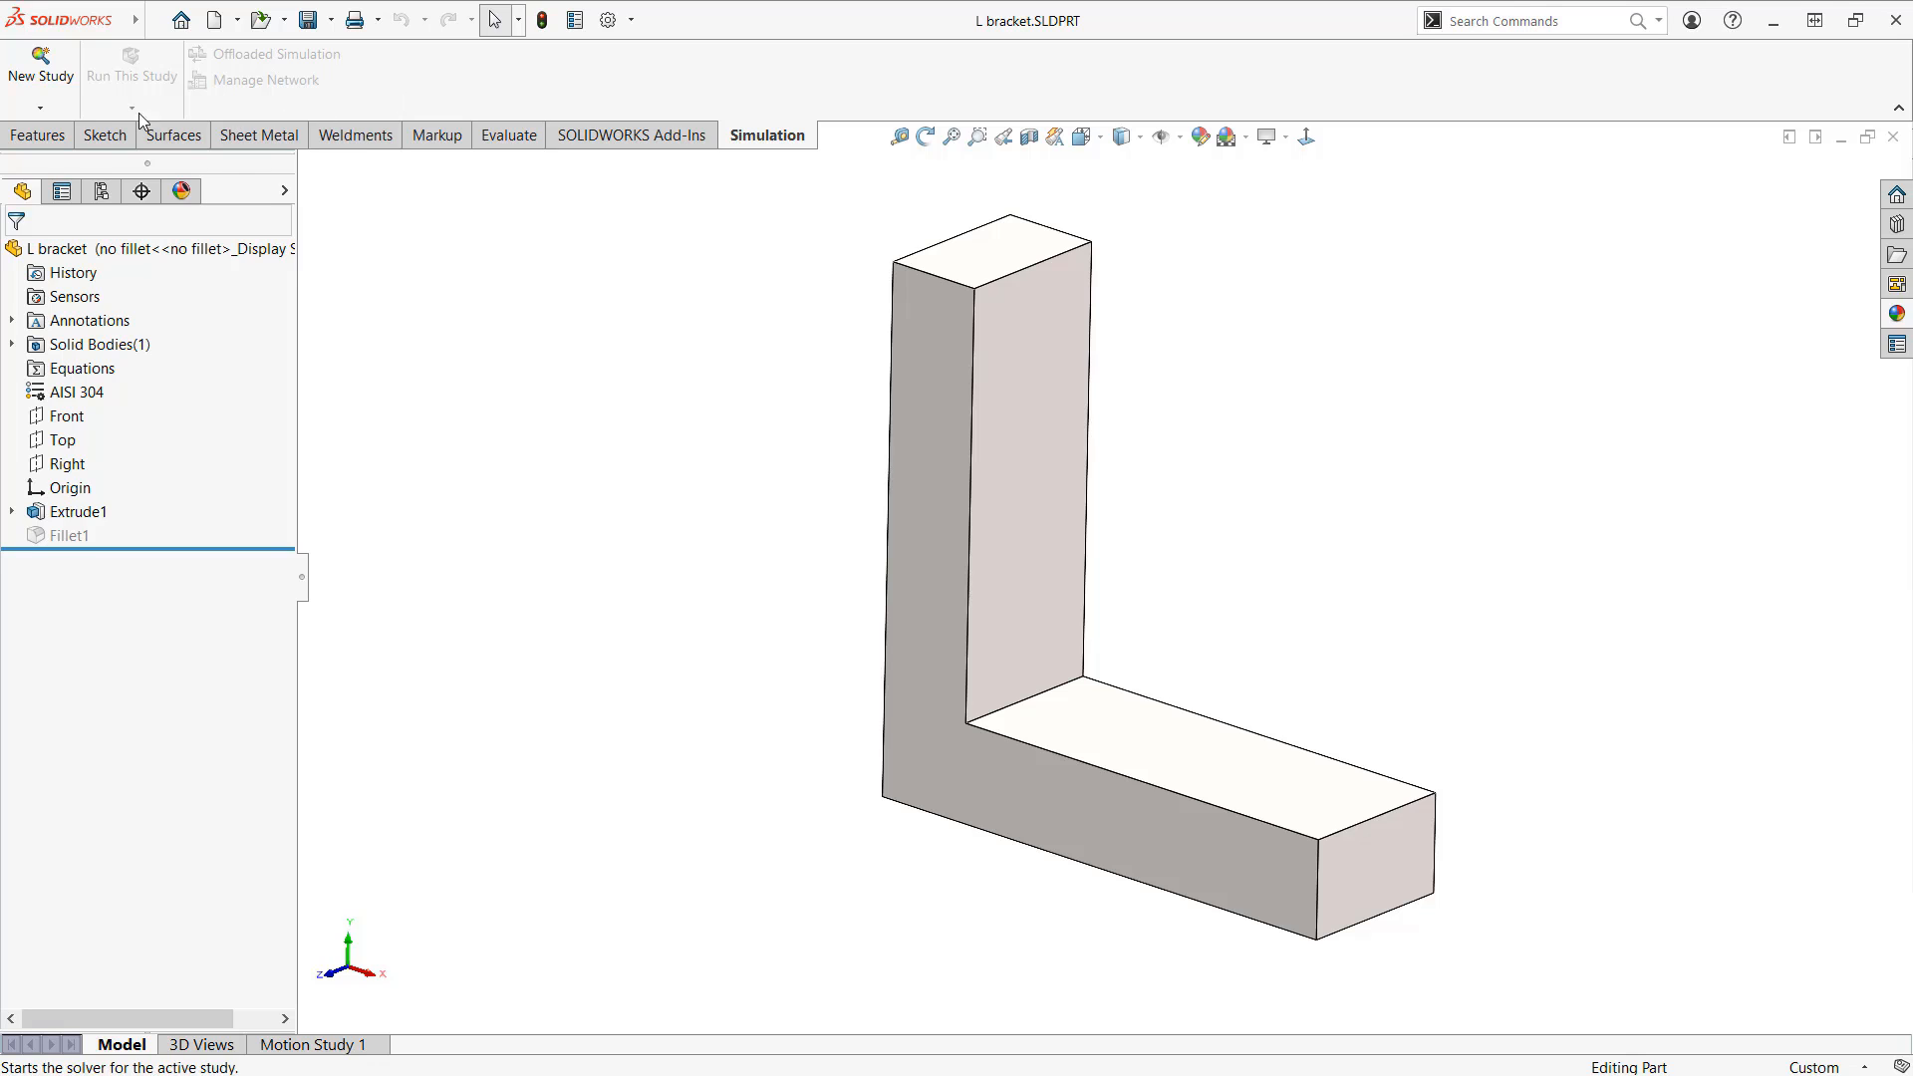
left_click(48, 69)
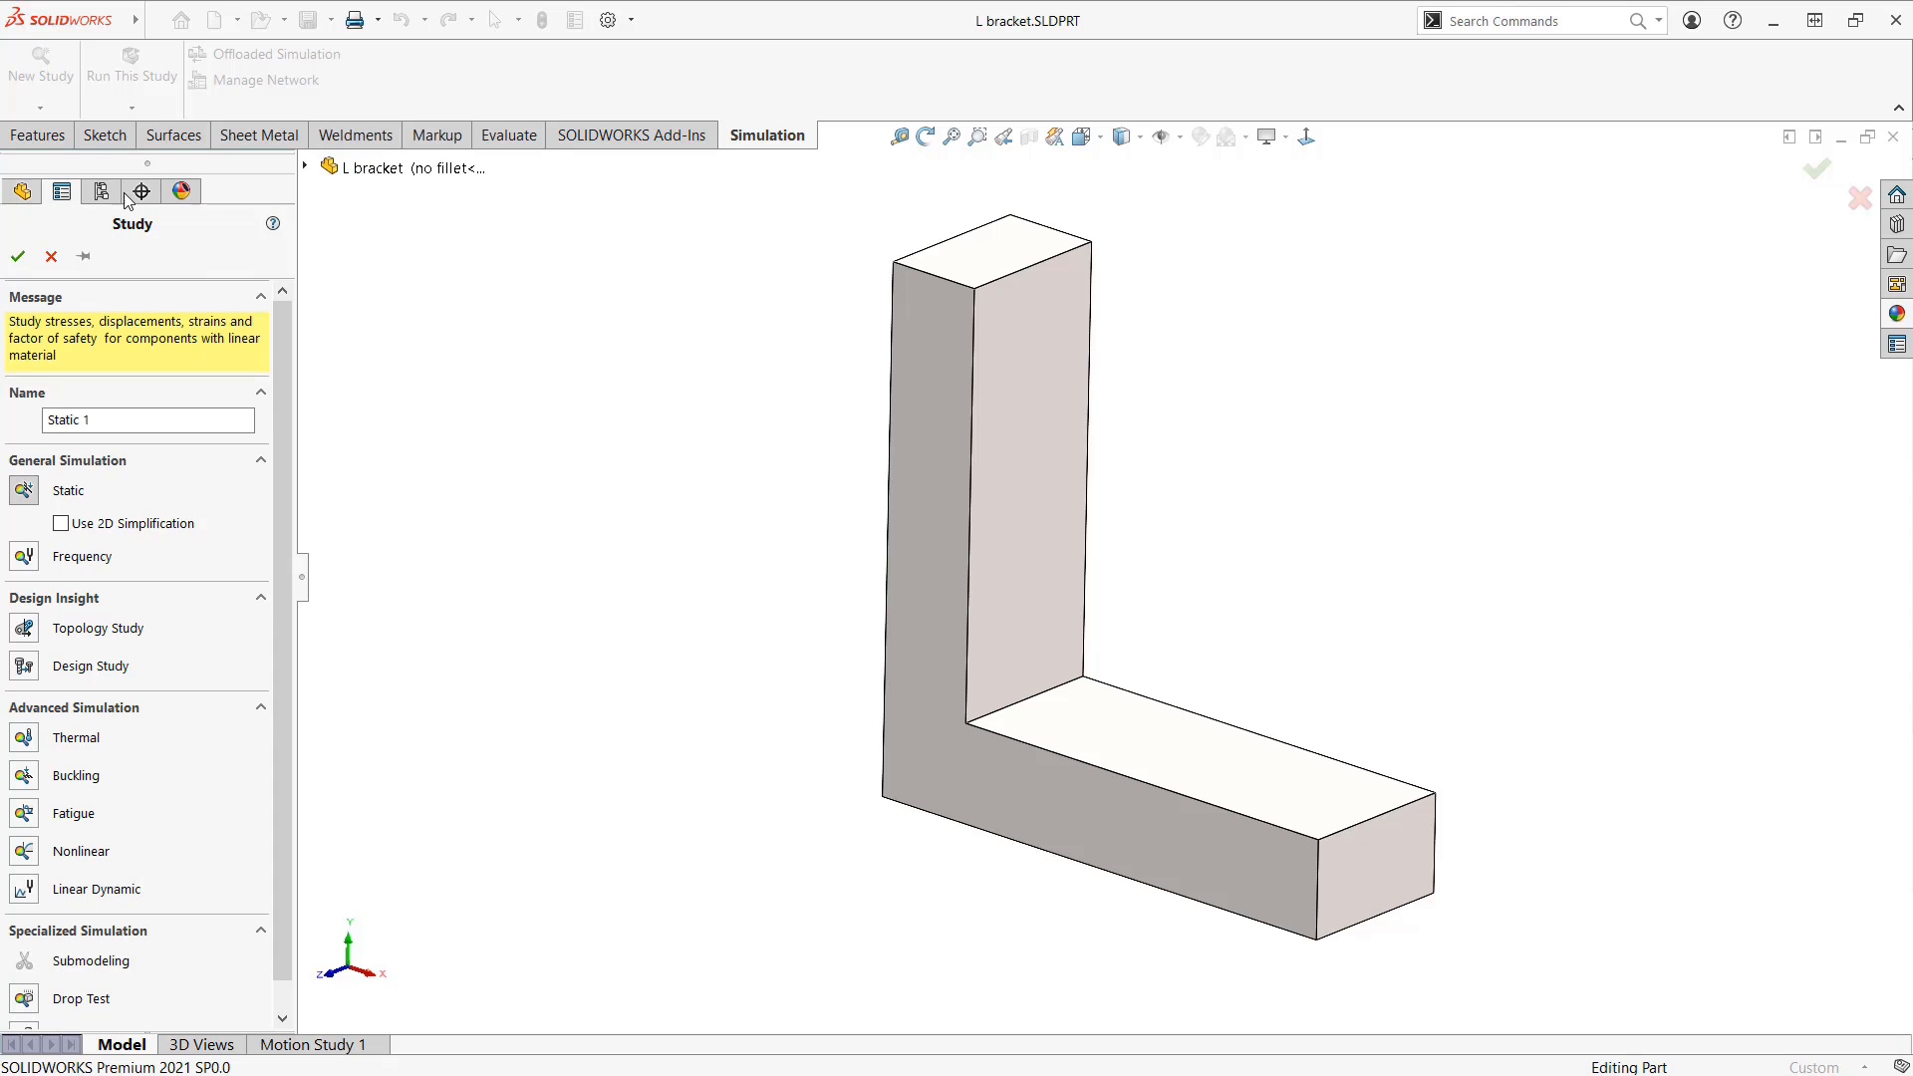
scroll(283, 402, "down", 1)
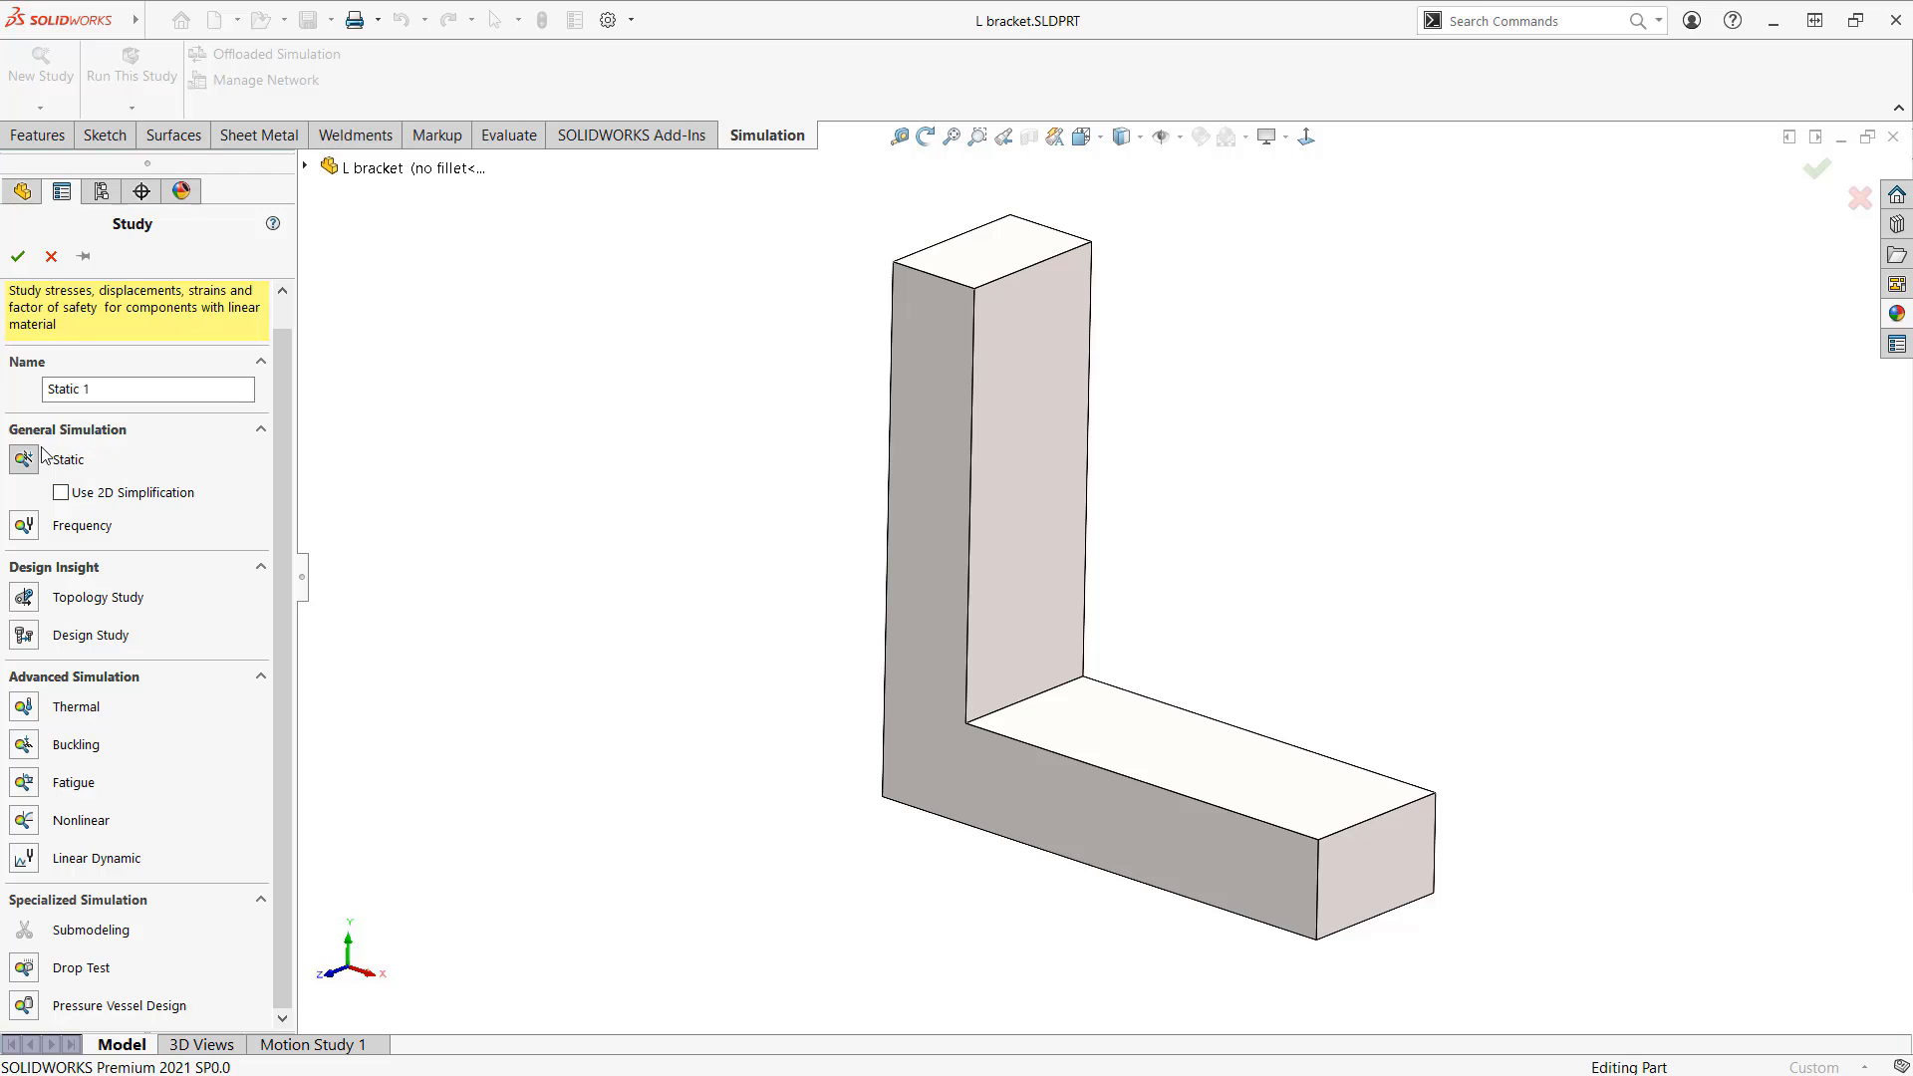
left_click(18, 256)
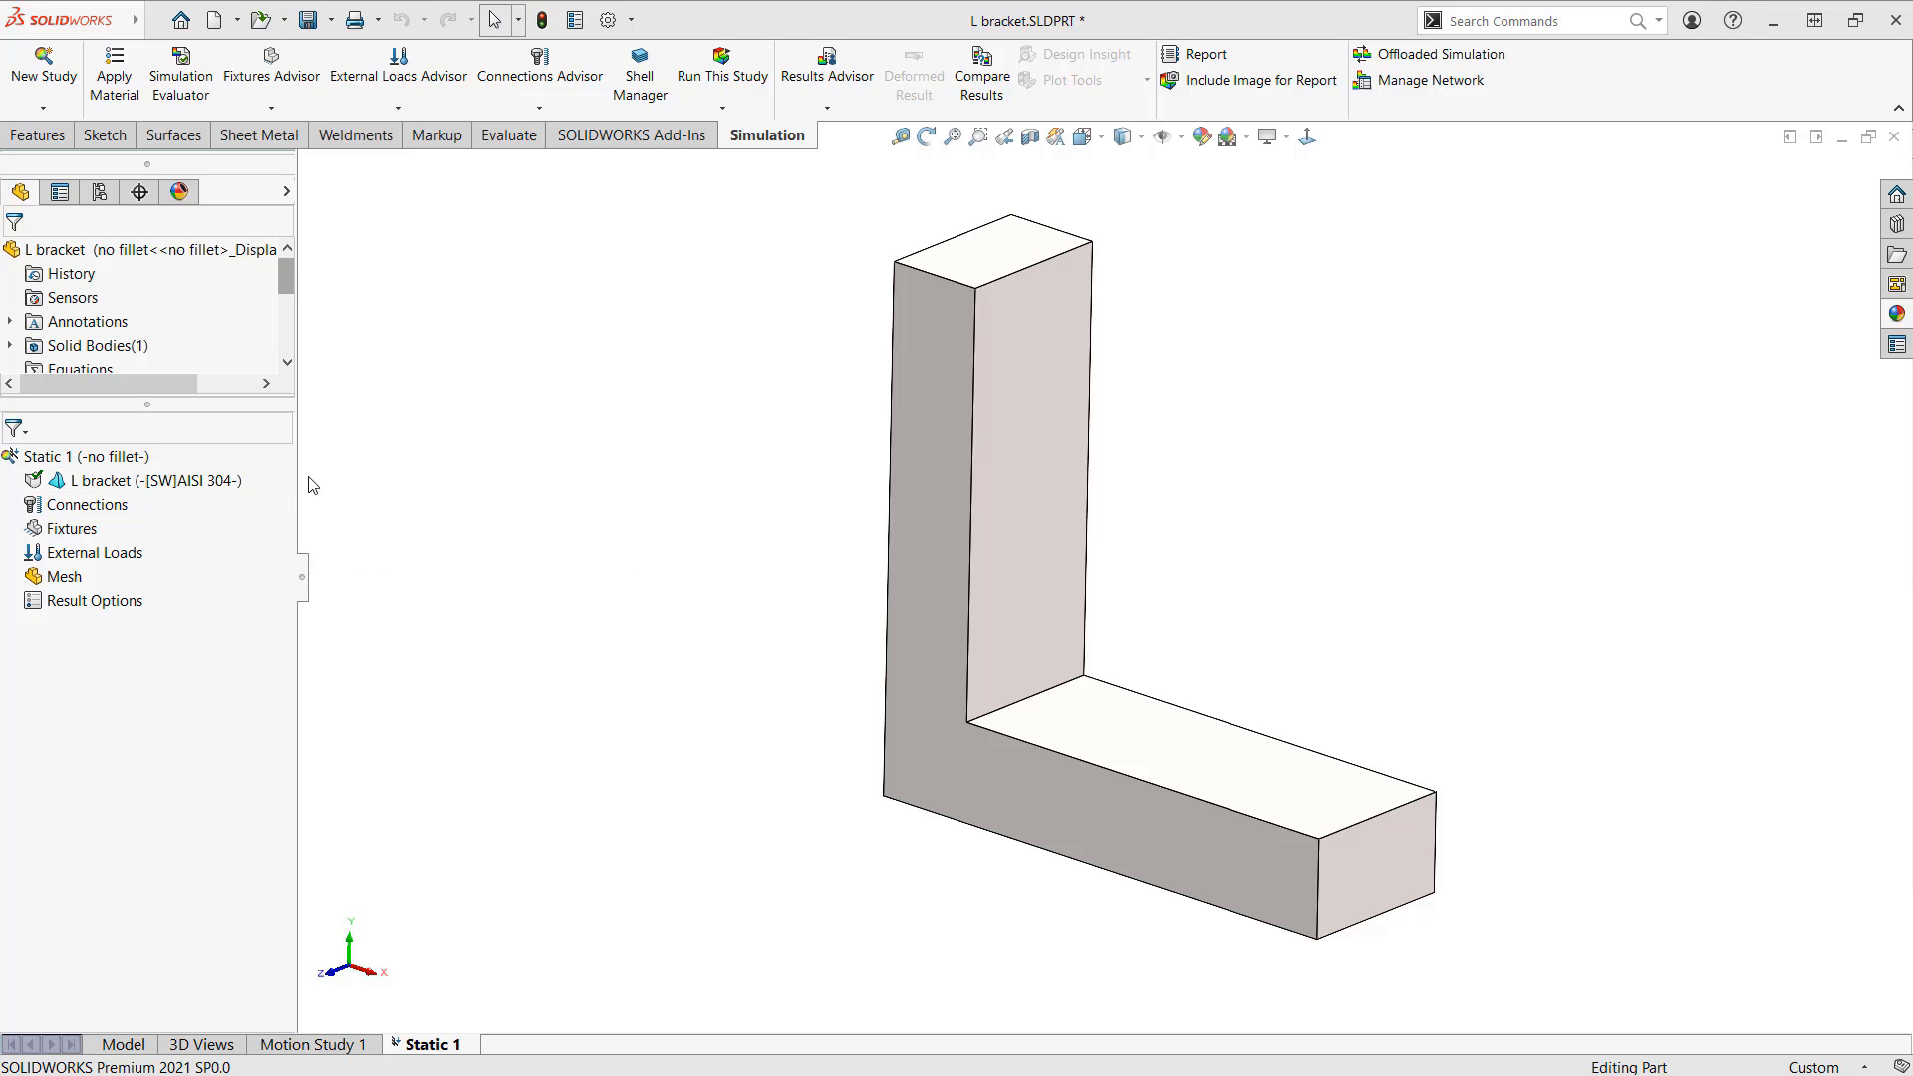
mouse_move(319, 481)
left_mouse_down()
mouse_move(179, 481)
mouse_move(326, 621)
mouse_move(329, 747)
mouse_move(371, 742)
left_mouse_up()
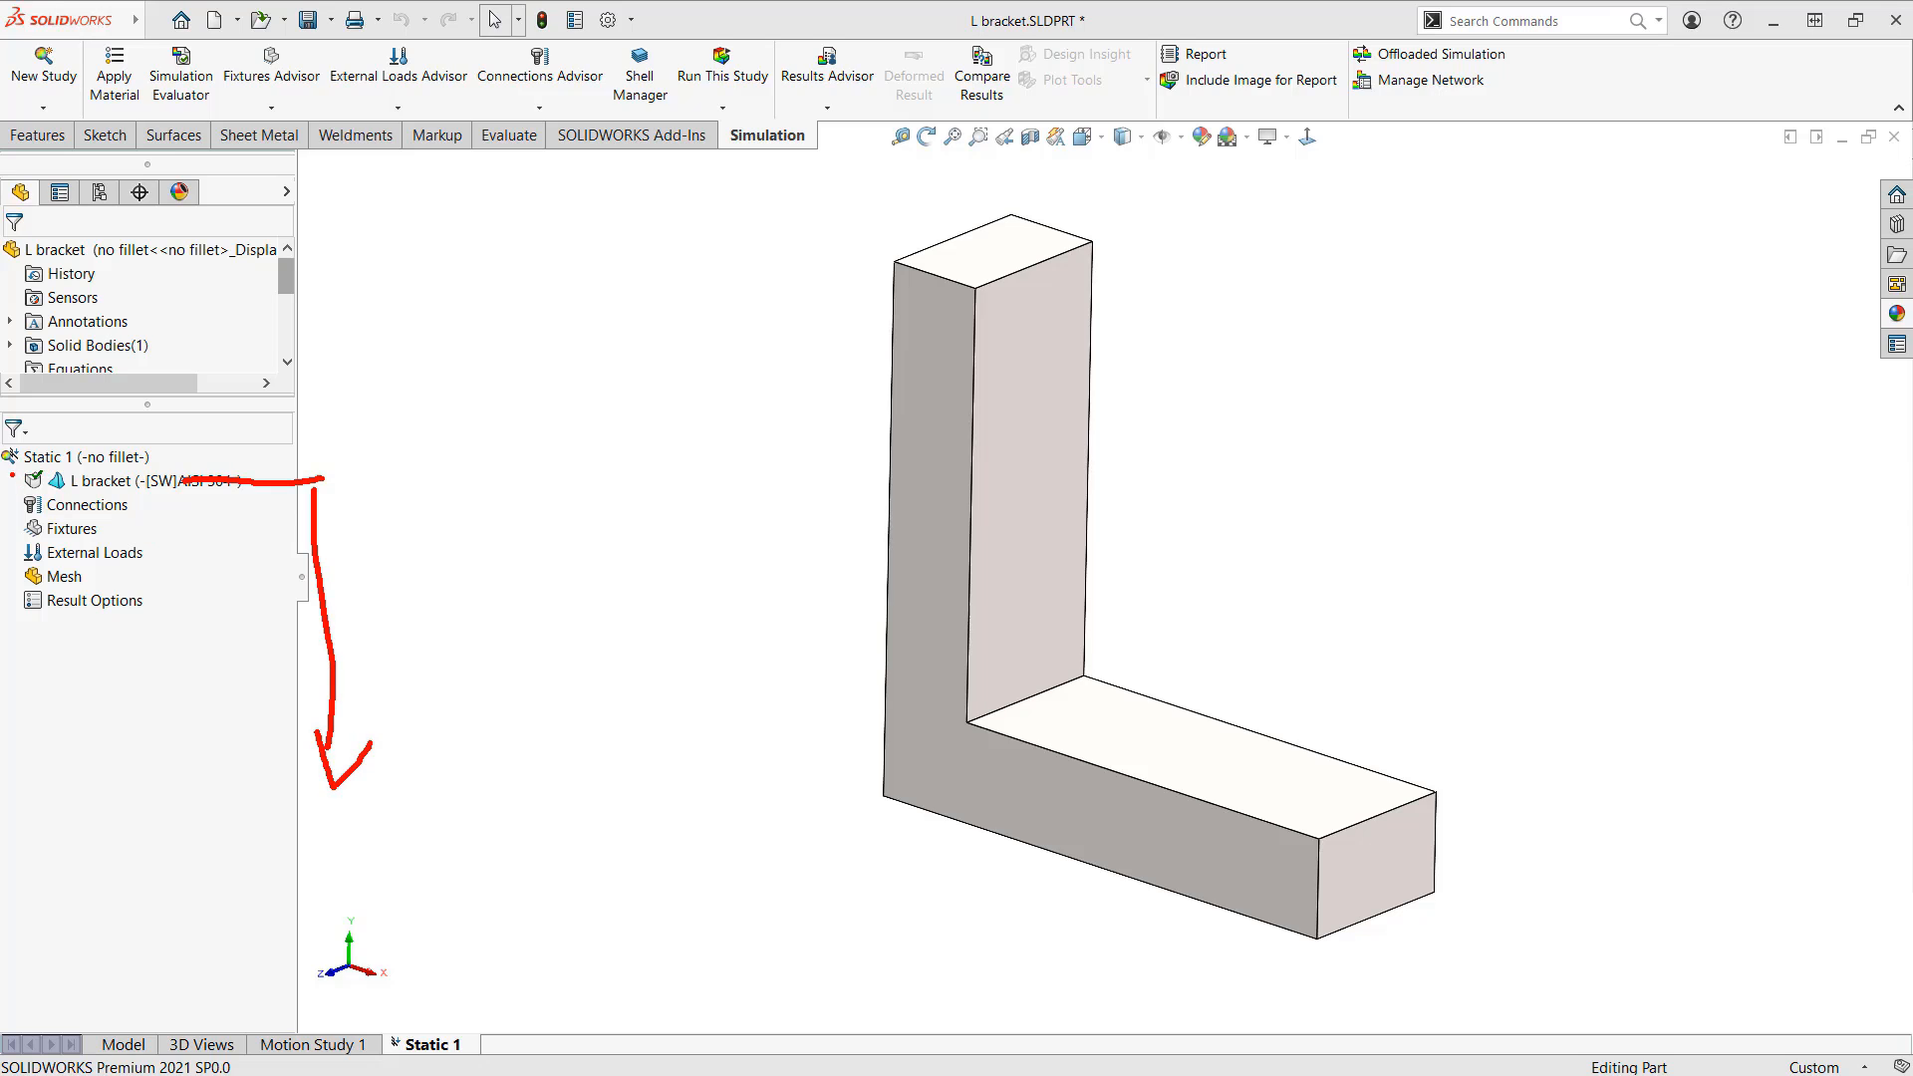
mouse_move(10, 470)
left_mouse_down()
mouse_move(33, 527)
mouse_move(12, 556)
mouse_move(31, 582)
mouse_move(8, 591)
mouse_move(42, 551)
left_mouse_up()
left_click(8, 509)
mouse_move(156, 599)
left_mouse_down()
mouse_move(118, 620)
mouse_move(99, 574)
left_mouse_up()
key("Escape")
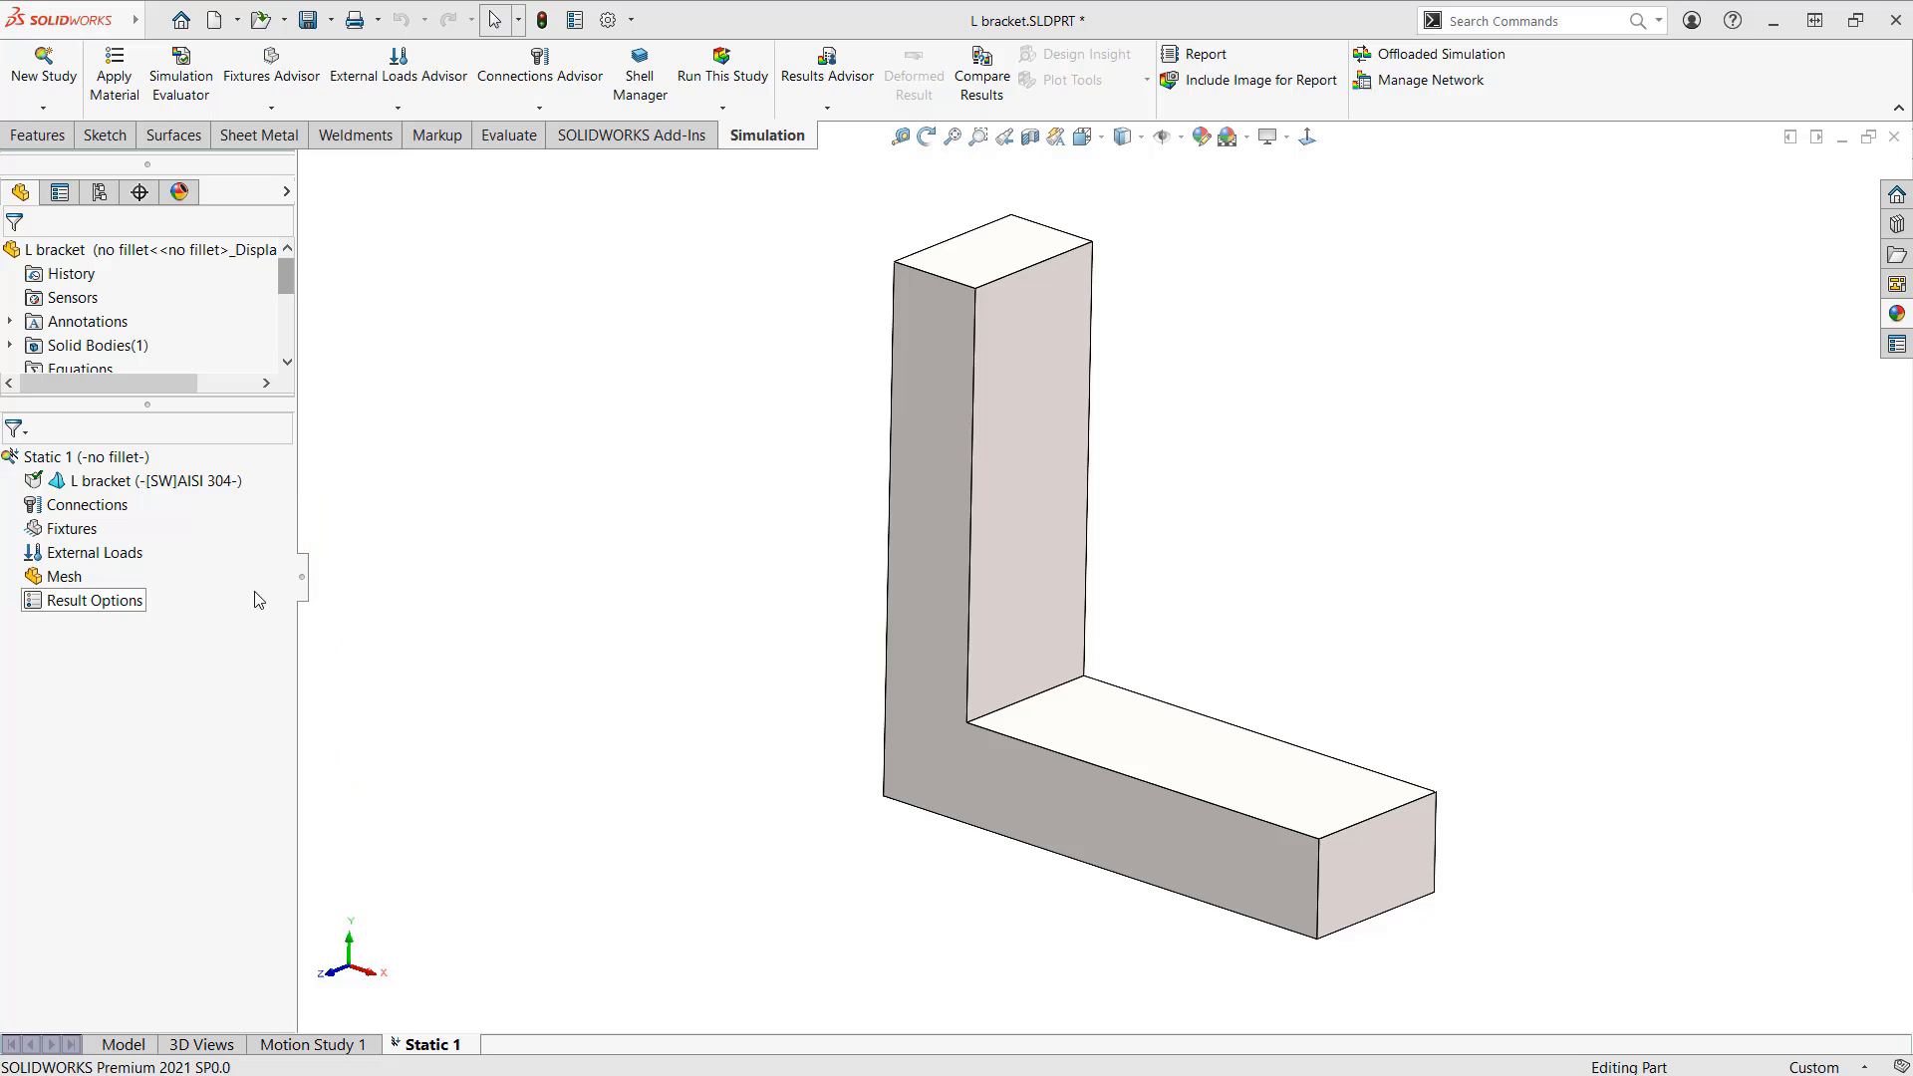
key("ctrl+2")
mouse_move(317, 469)
left_mouse_down()
mouse_move(160, 446)
mouse_move(25, 516)
mouse_move(317, 474)
left_mouse_up()
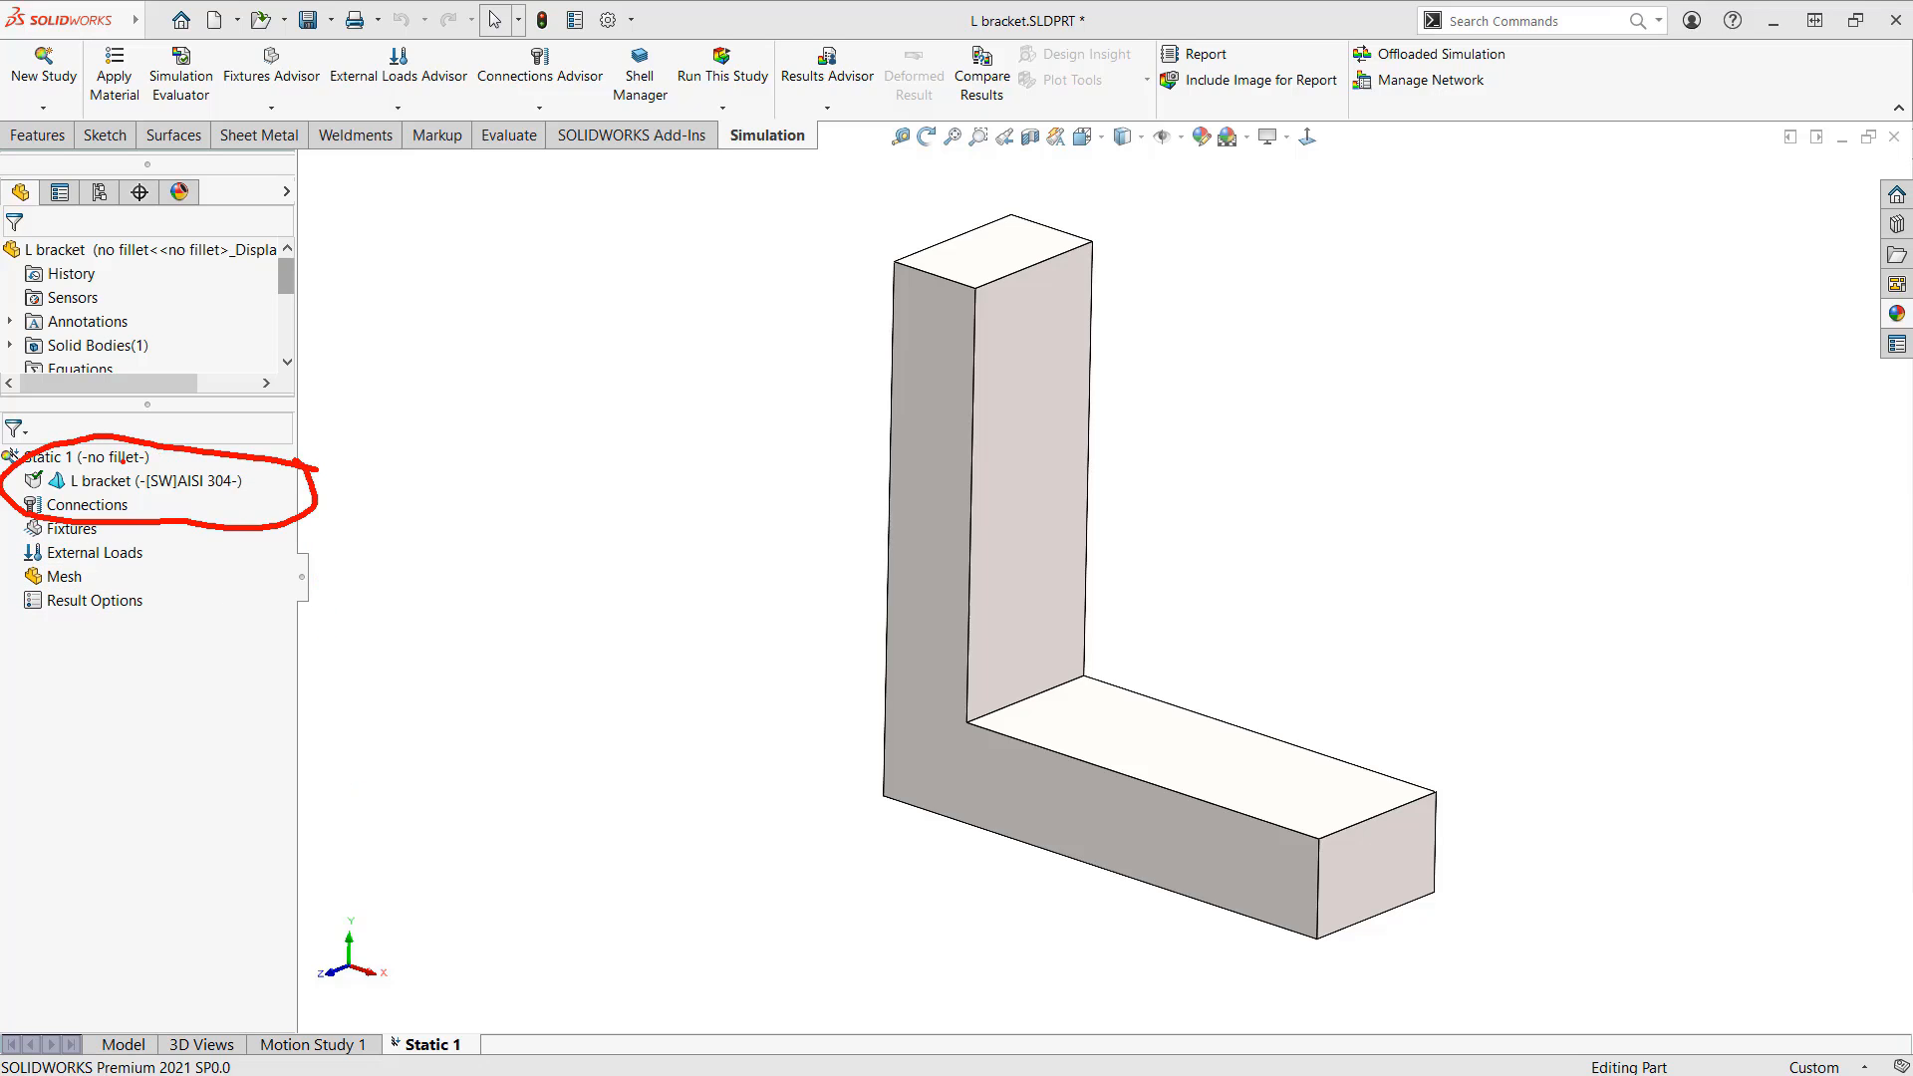
left_click_drag(117, 466, 1006, 32)
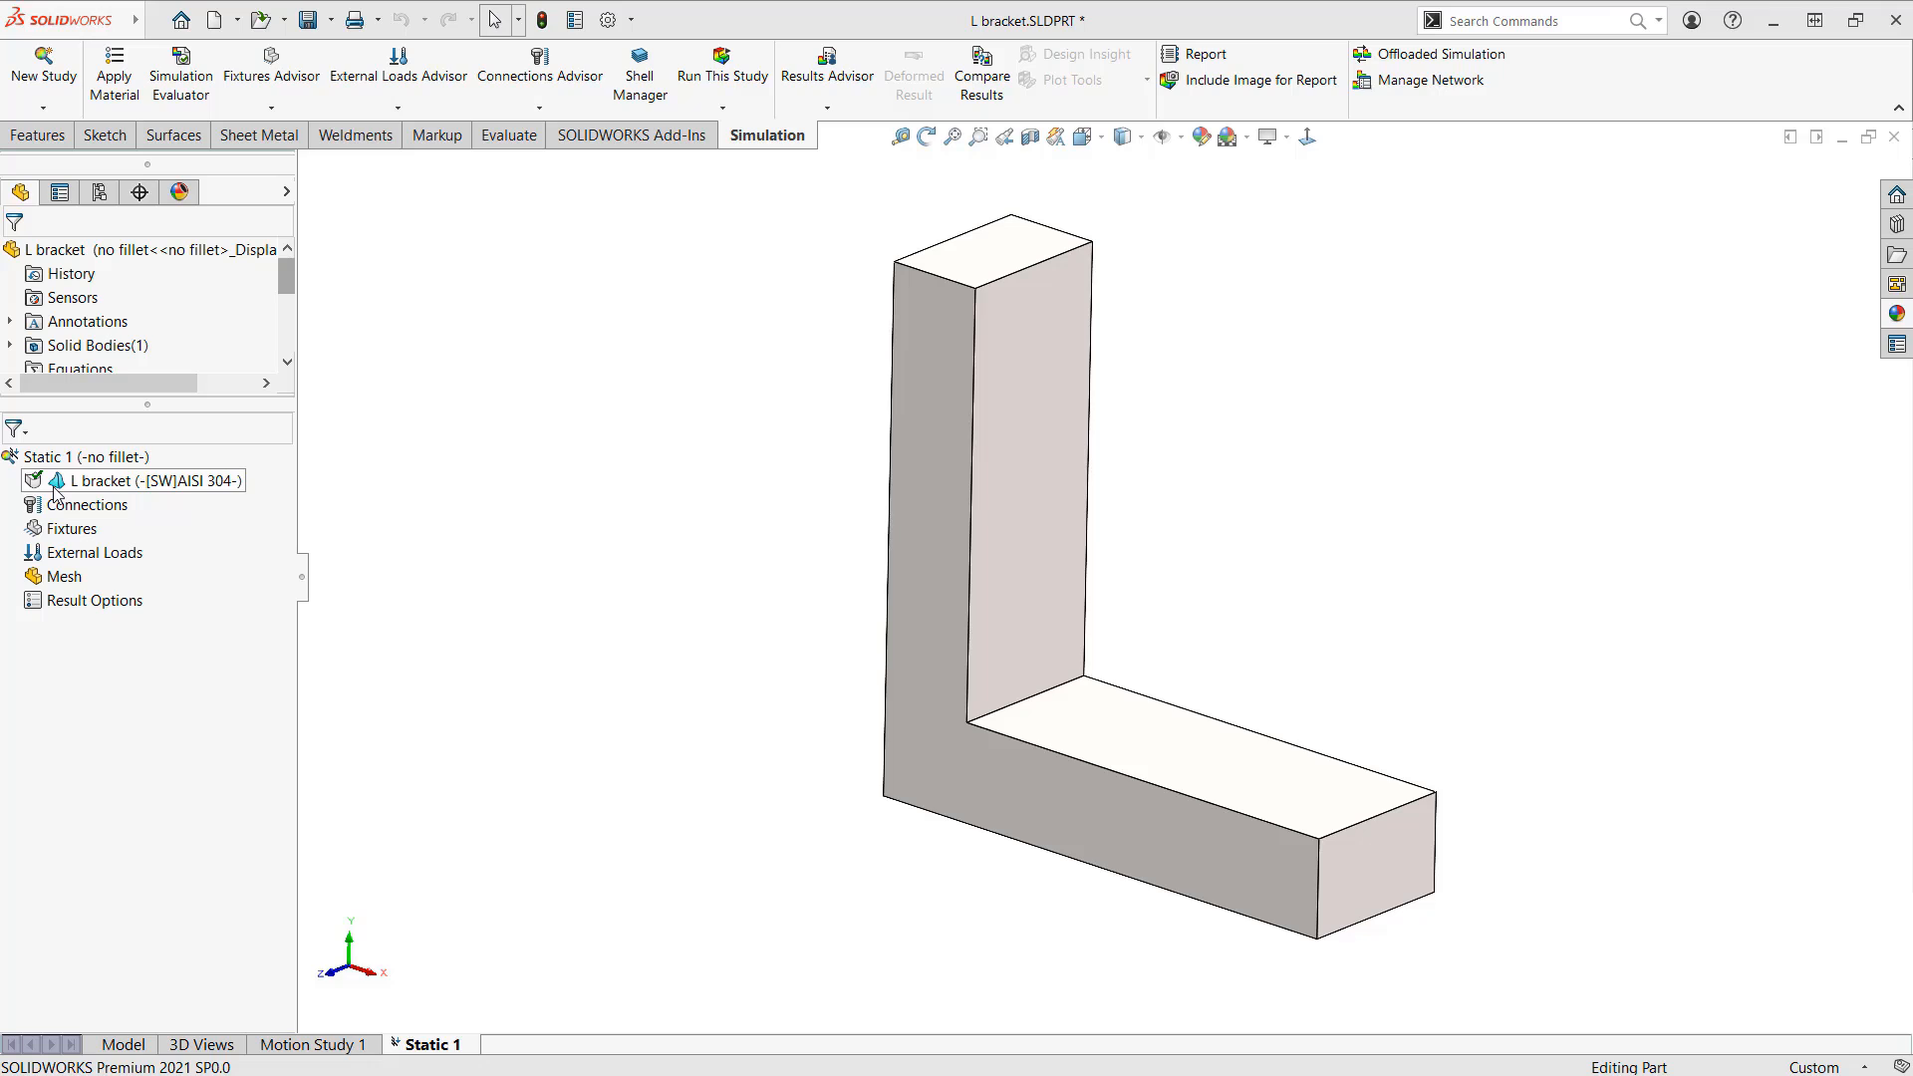
mouse_move(46, 471)
left_mouse_down()
mouse_move(19, 496)
mouse_move(57, 459)
mouse_move(42, 455)
left_mouse_up()
key("Escape")
mouse_move(80, 469)
left_mouse_down()
mouse_move(22, 491)
mouse_move(75, 500)
mouse_move(82, 474)
left_mouse_up()
left_click_drag(133, 493, 249, 485)
Step: Choose 6061-T6 (SS) from the Aluminium Alloys as the L bracket's material in the static study
right_click(225, 485)
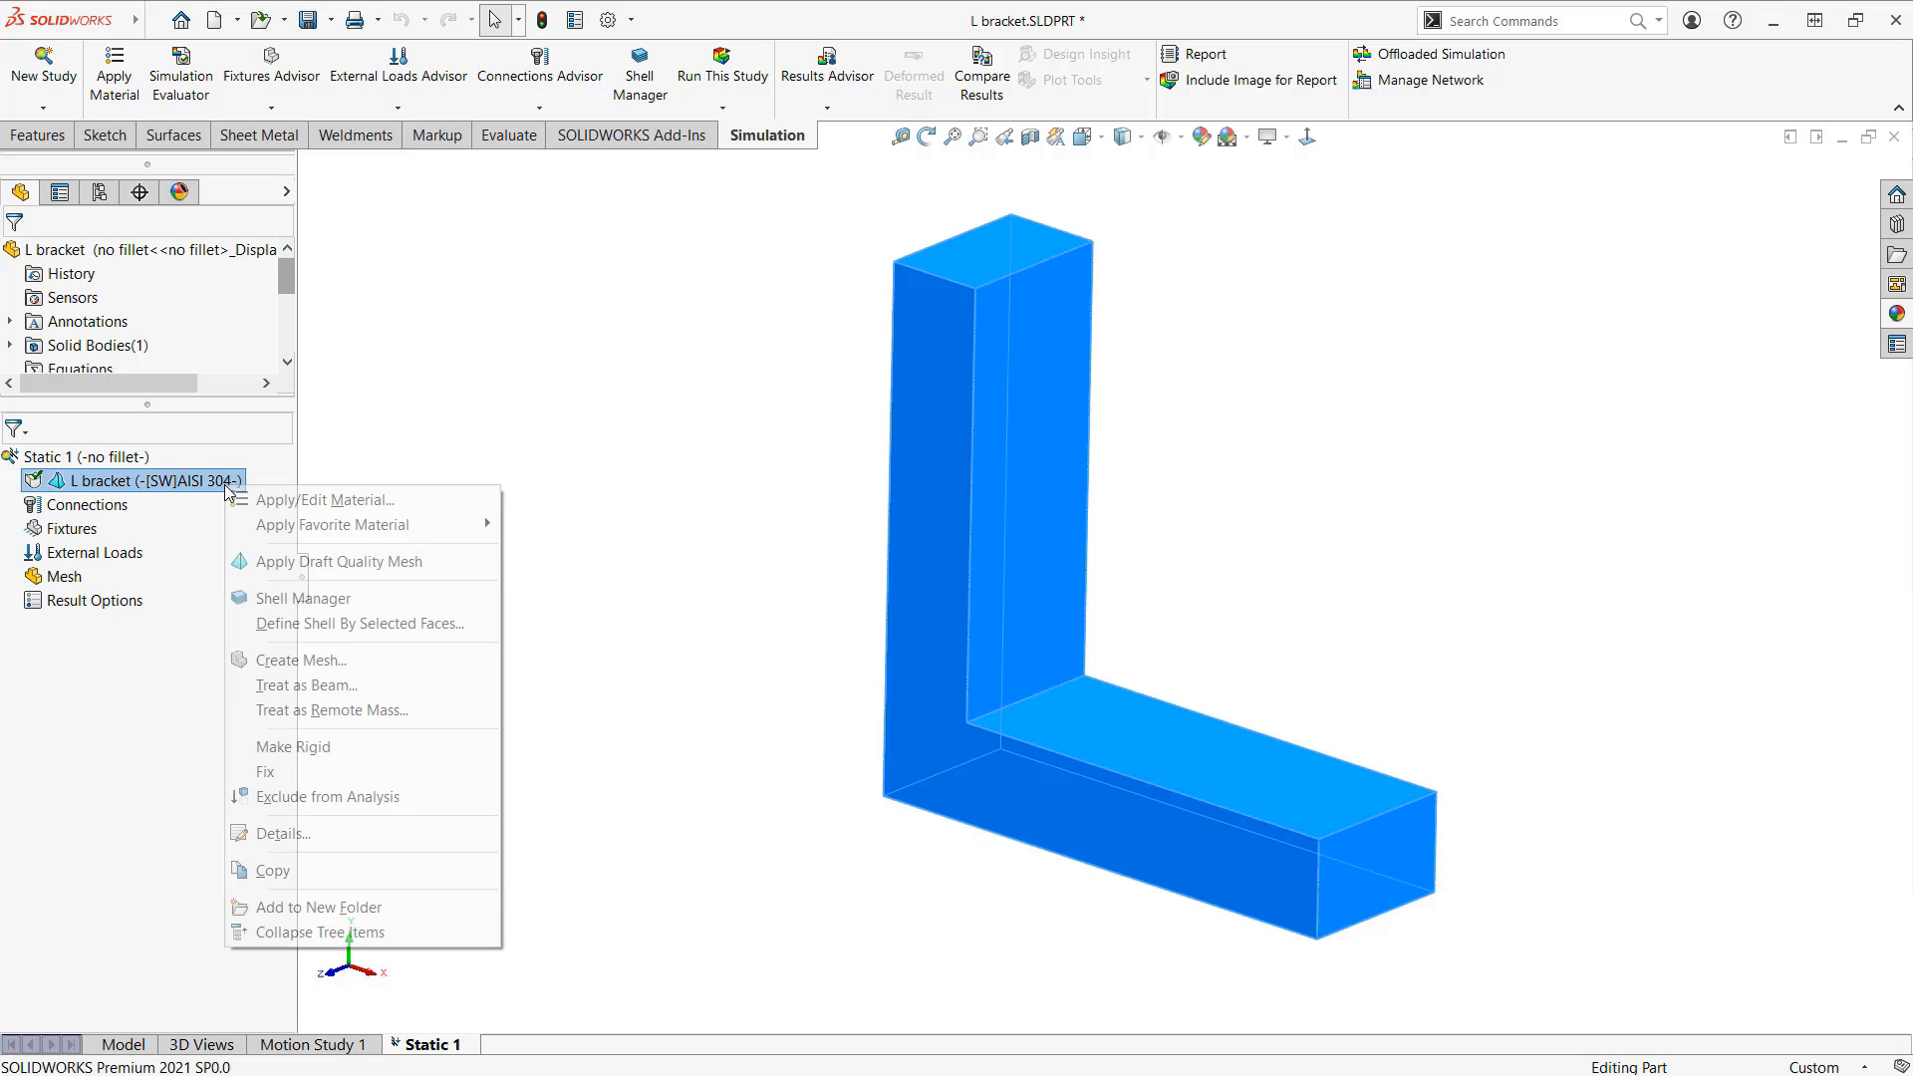
left_click(288, 499)
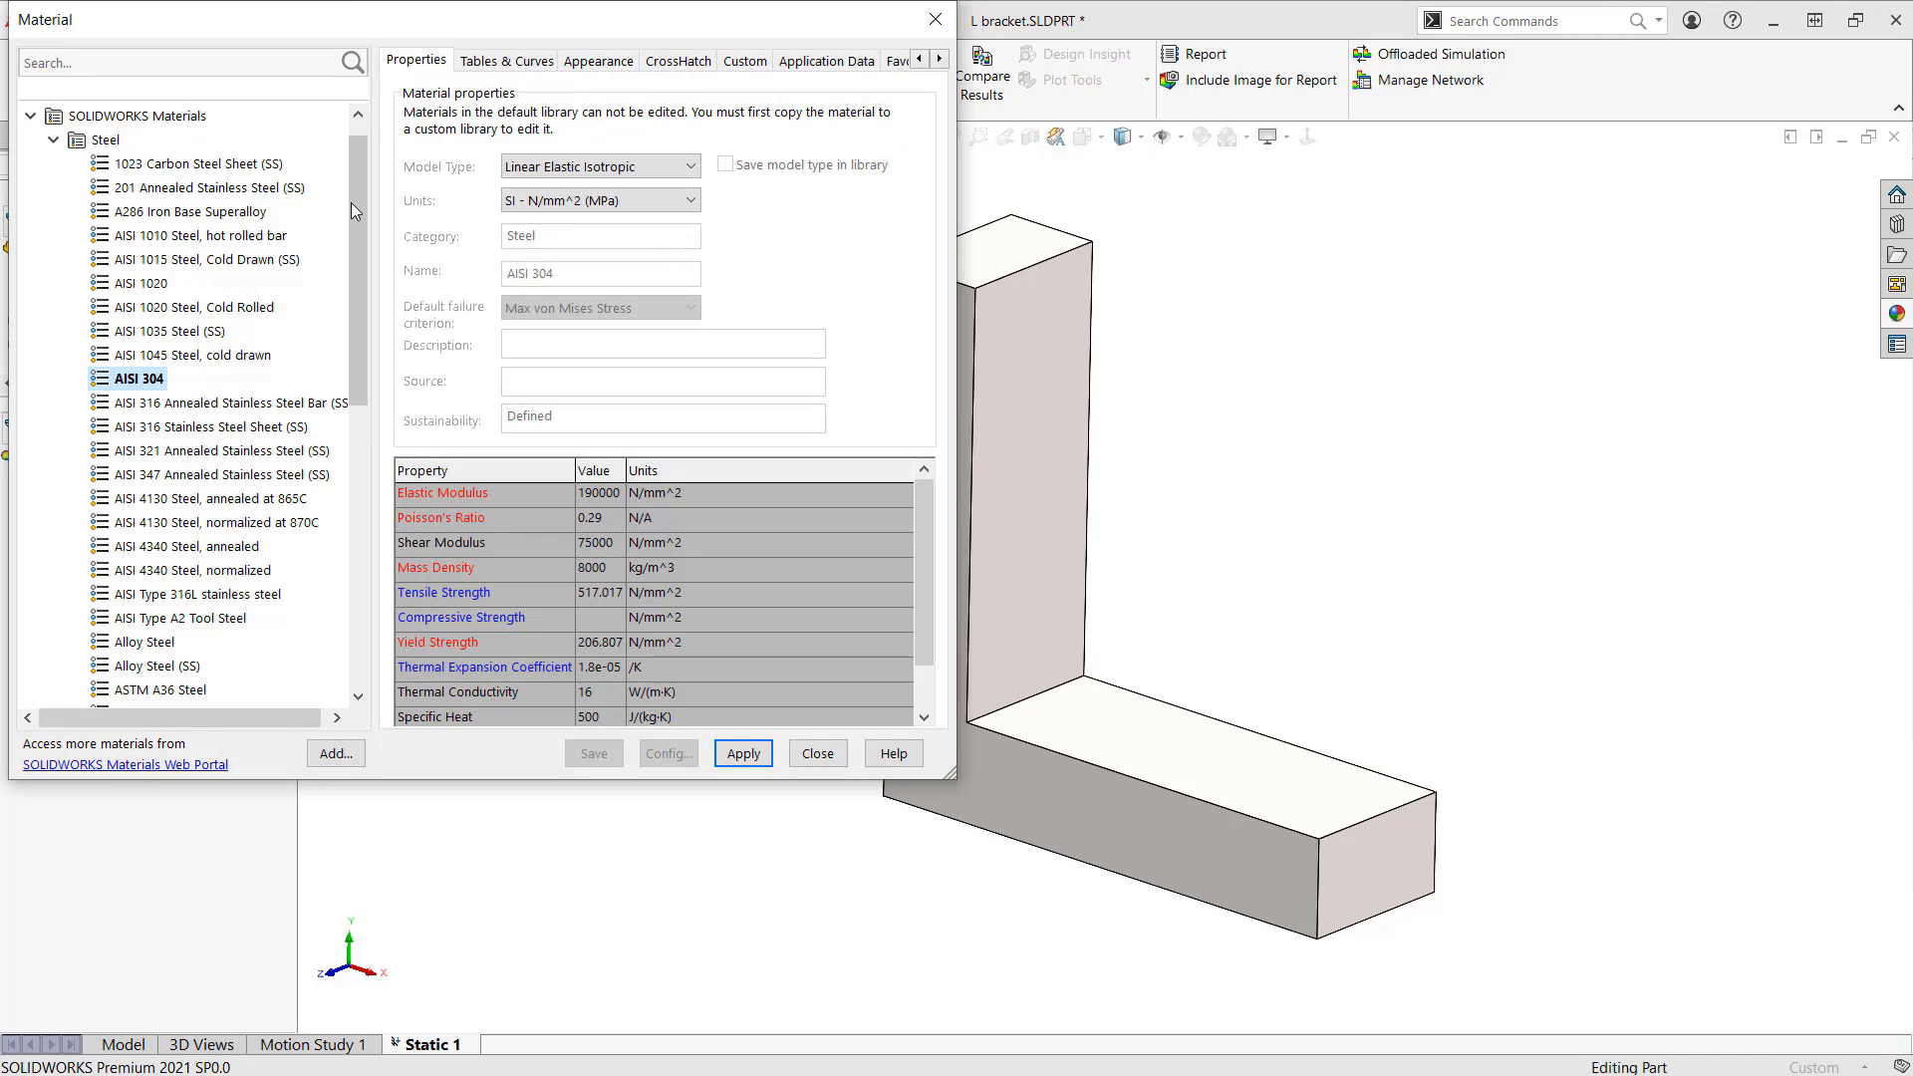
mouse_move(351, 201)
left_mouse_down()
mouse_move(356, 363)
mouse_move(351, 175)
left_mouse_up()
scroll(240, 422, "down", 7)
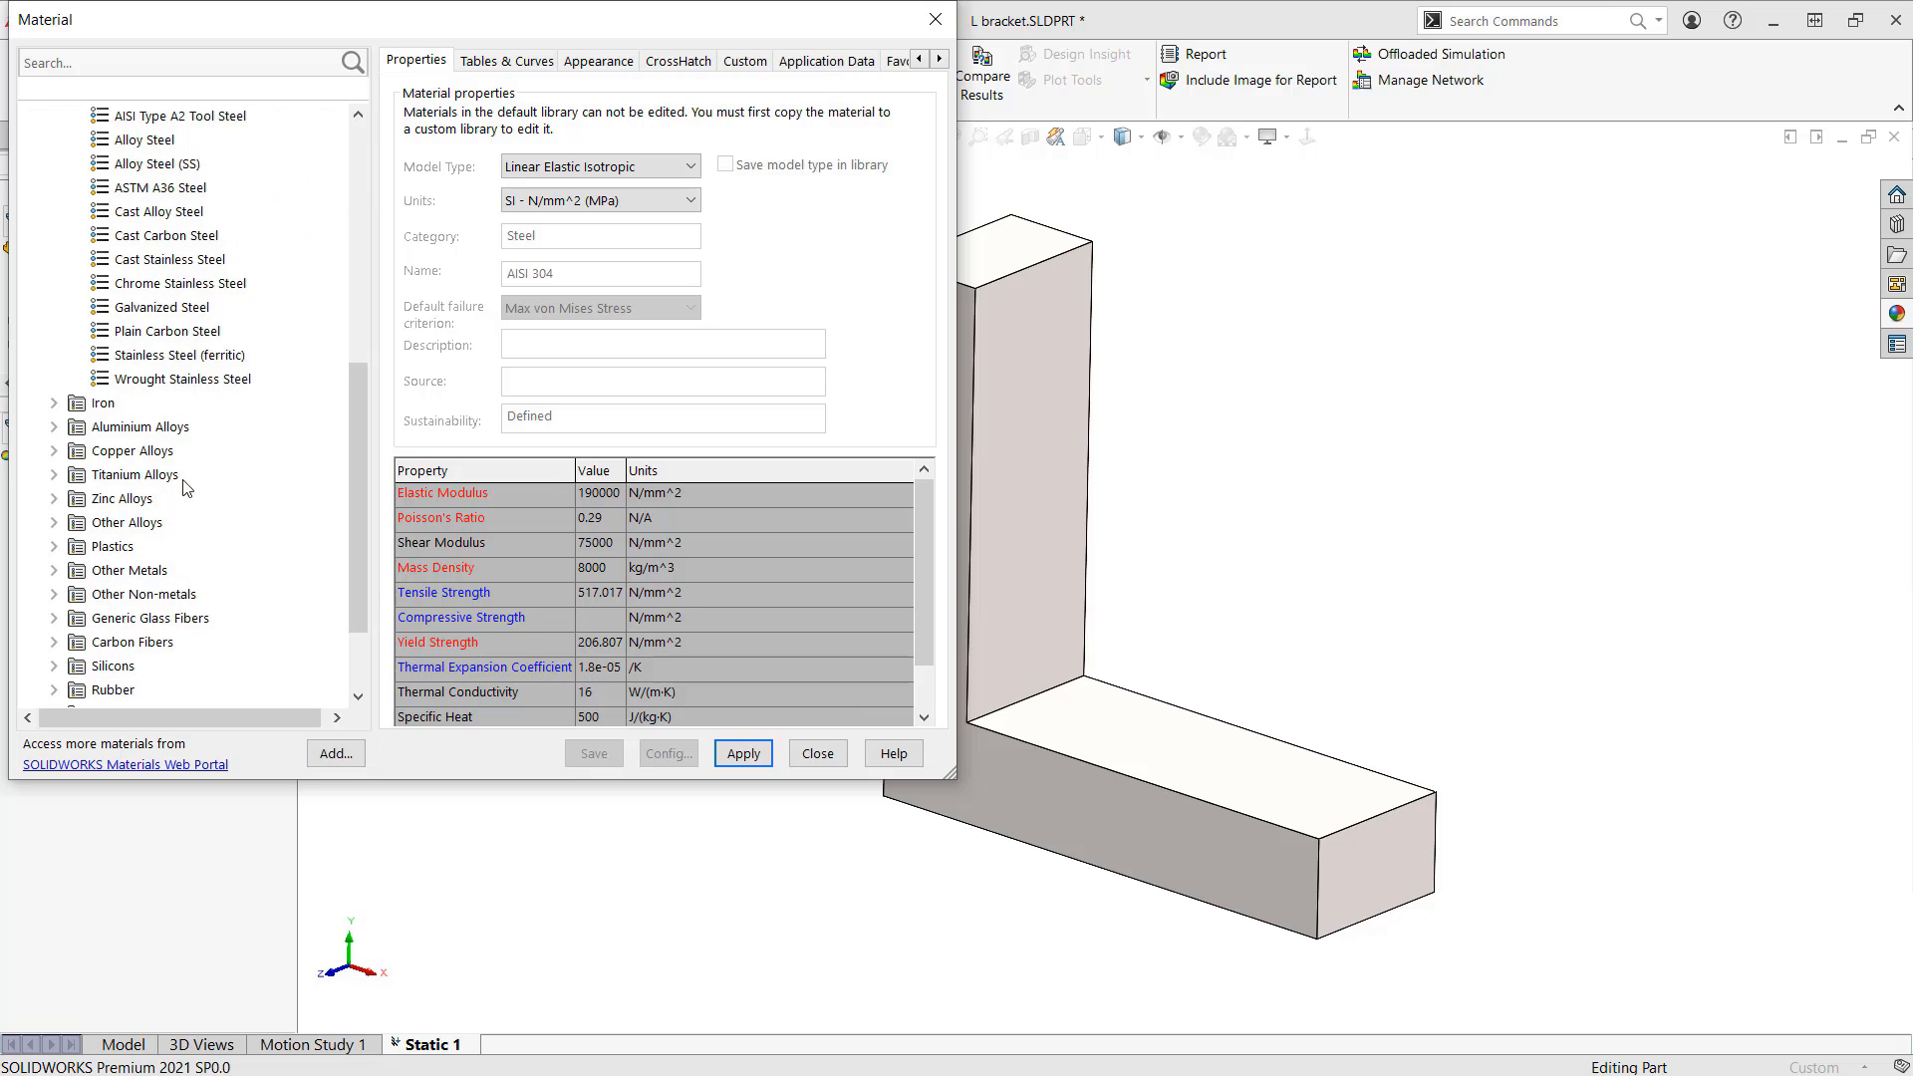
left_click(55, 428)
scroll(229, 451, "down", 10)
scroll(229, 451, "down", 8)
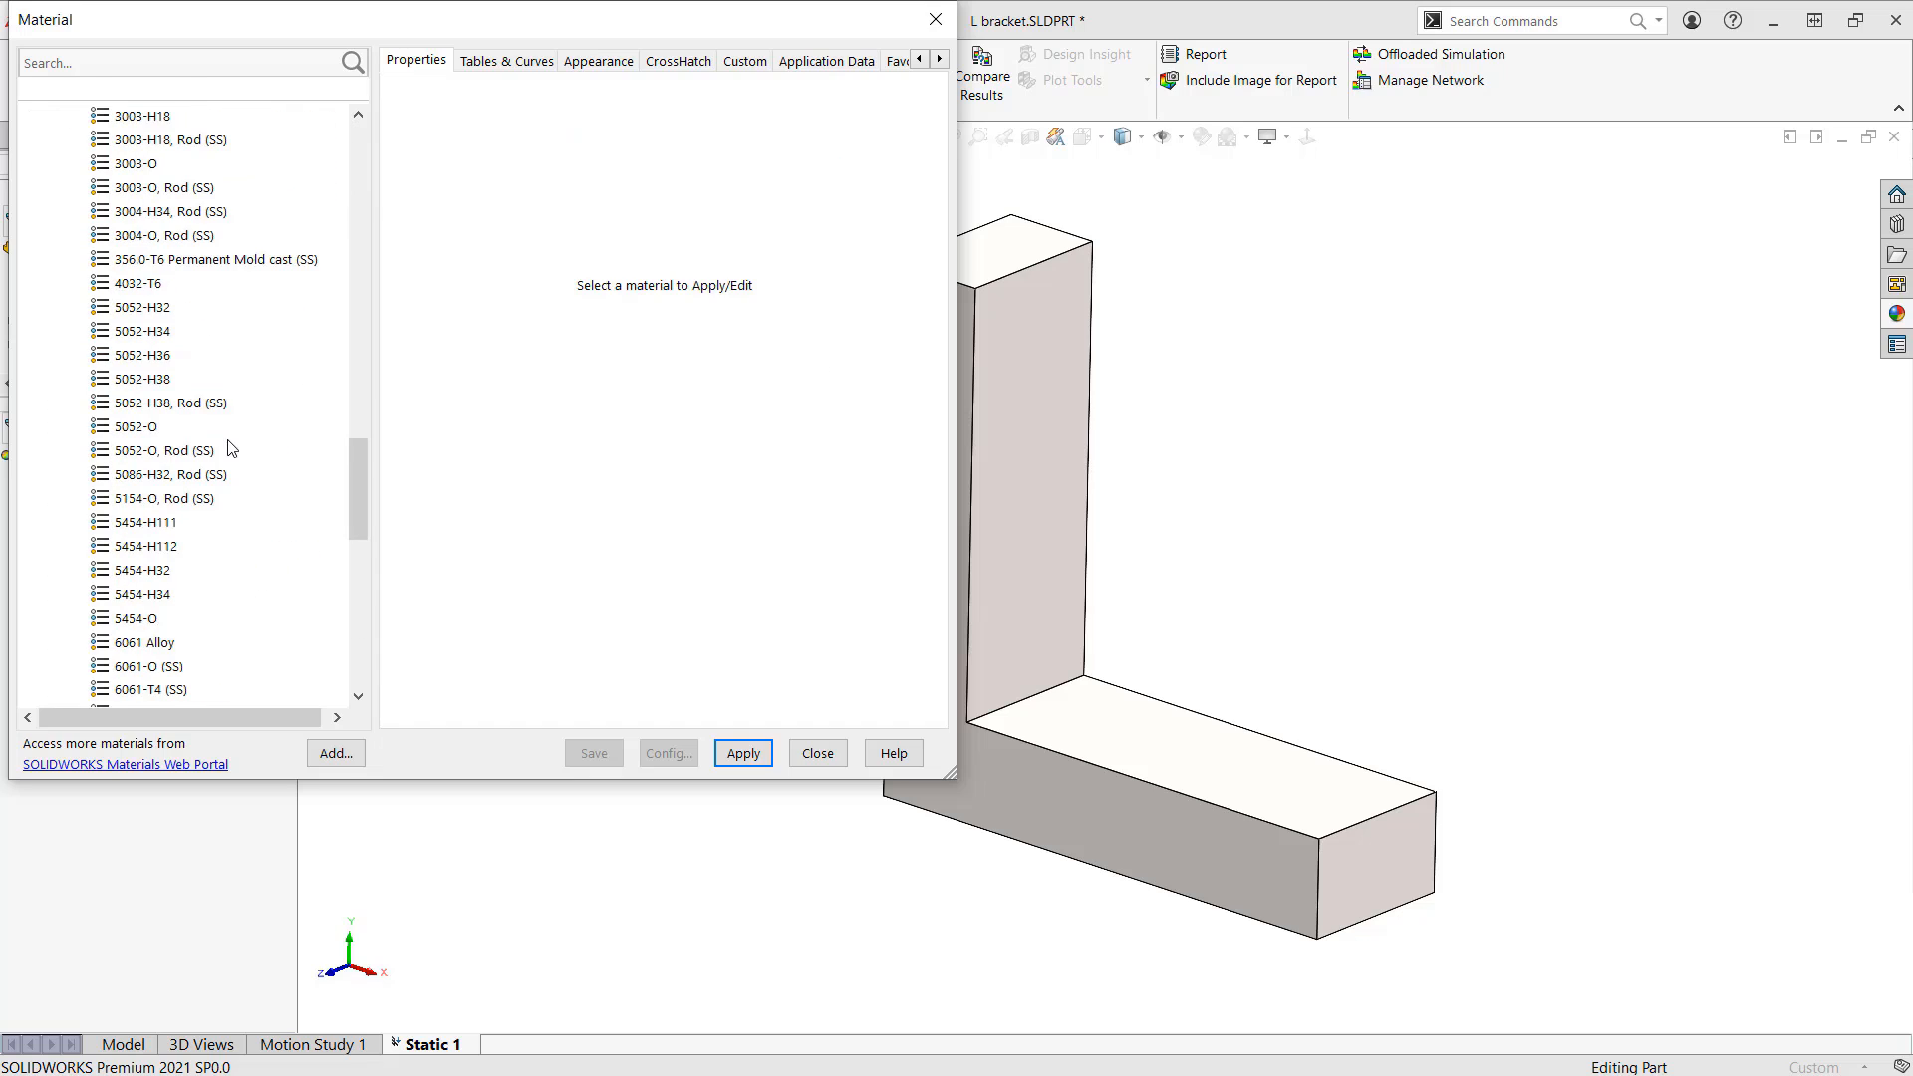
left_click(165, 428)
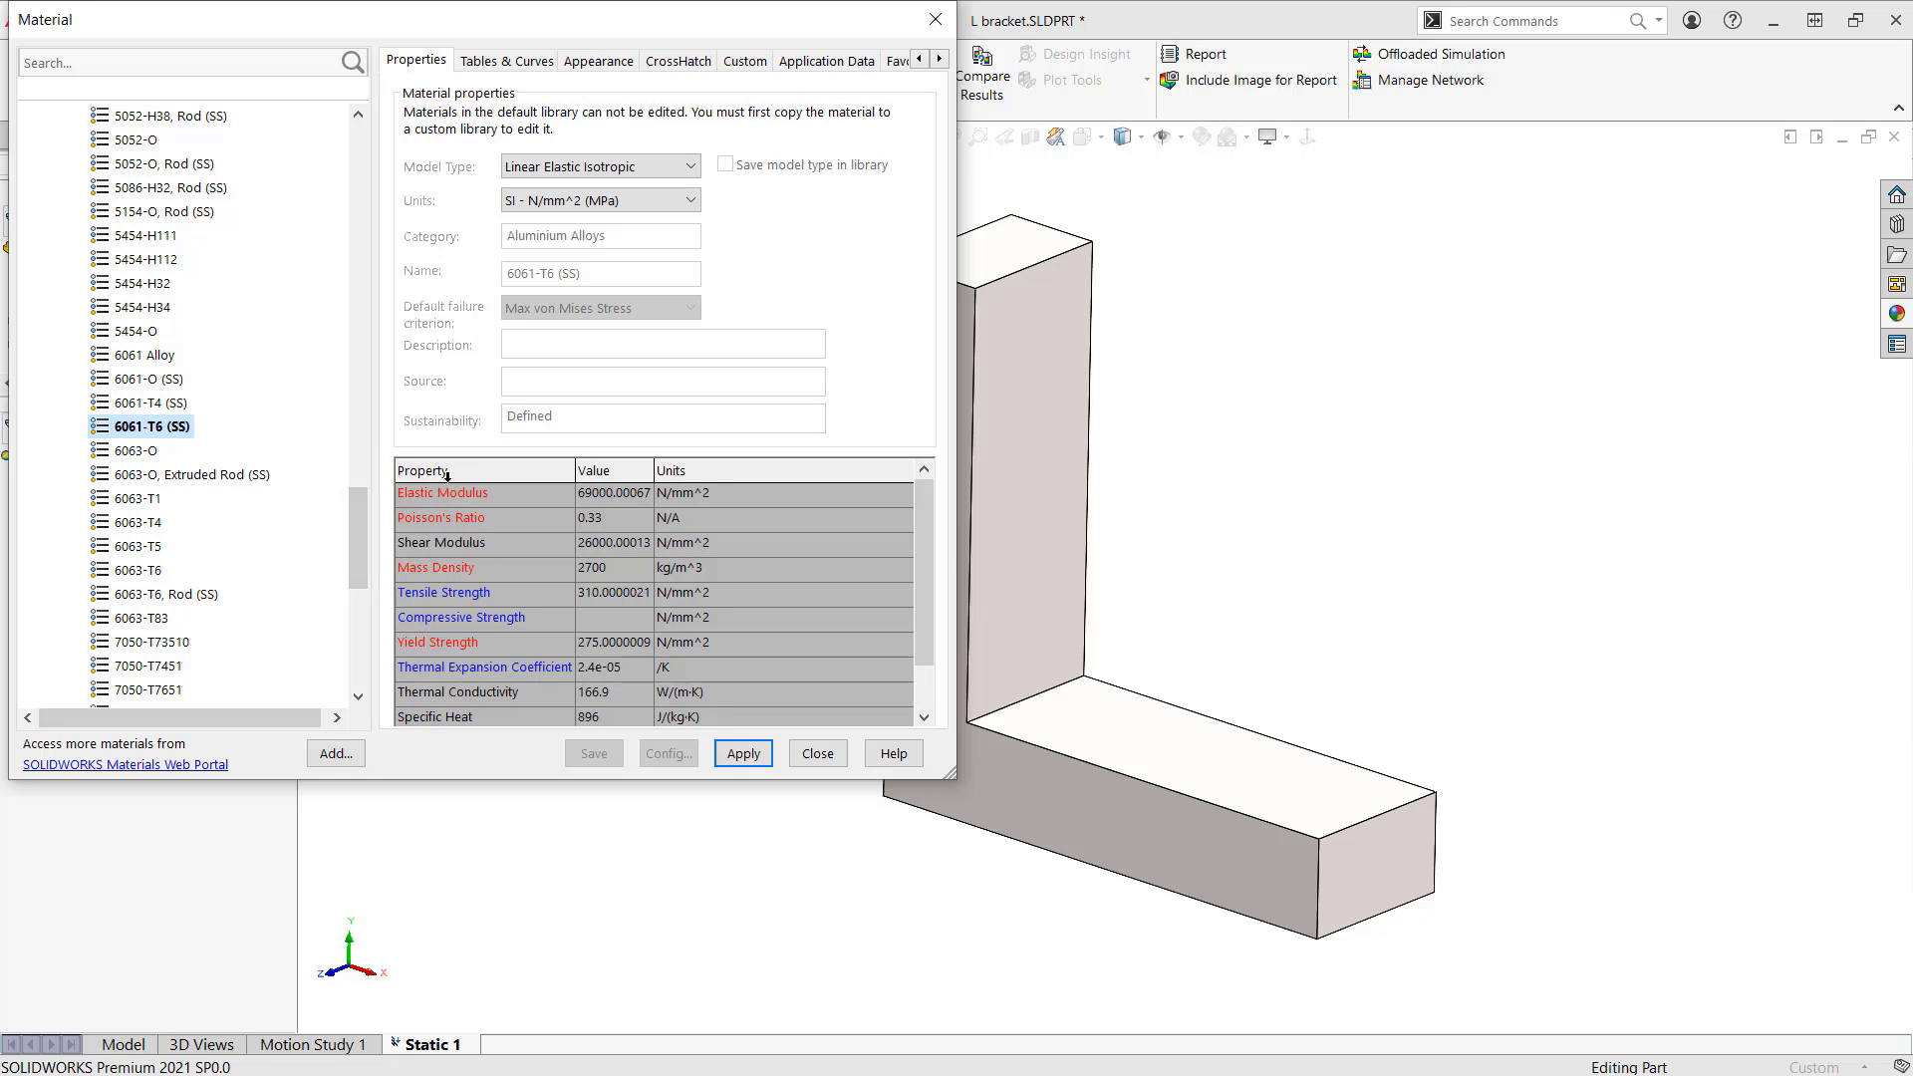
mouse_move(508, 479)
left_mouse_down()
mouse_move(384, 468)
mouse_move(523, 503)
mouse_move(468, 473)
left_mouse_up()
mouse_move(464, 576)
left_mouse_down()
mouse_move(470, 644)
mouse_move(424, 584)
left_mouse_up()
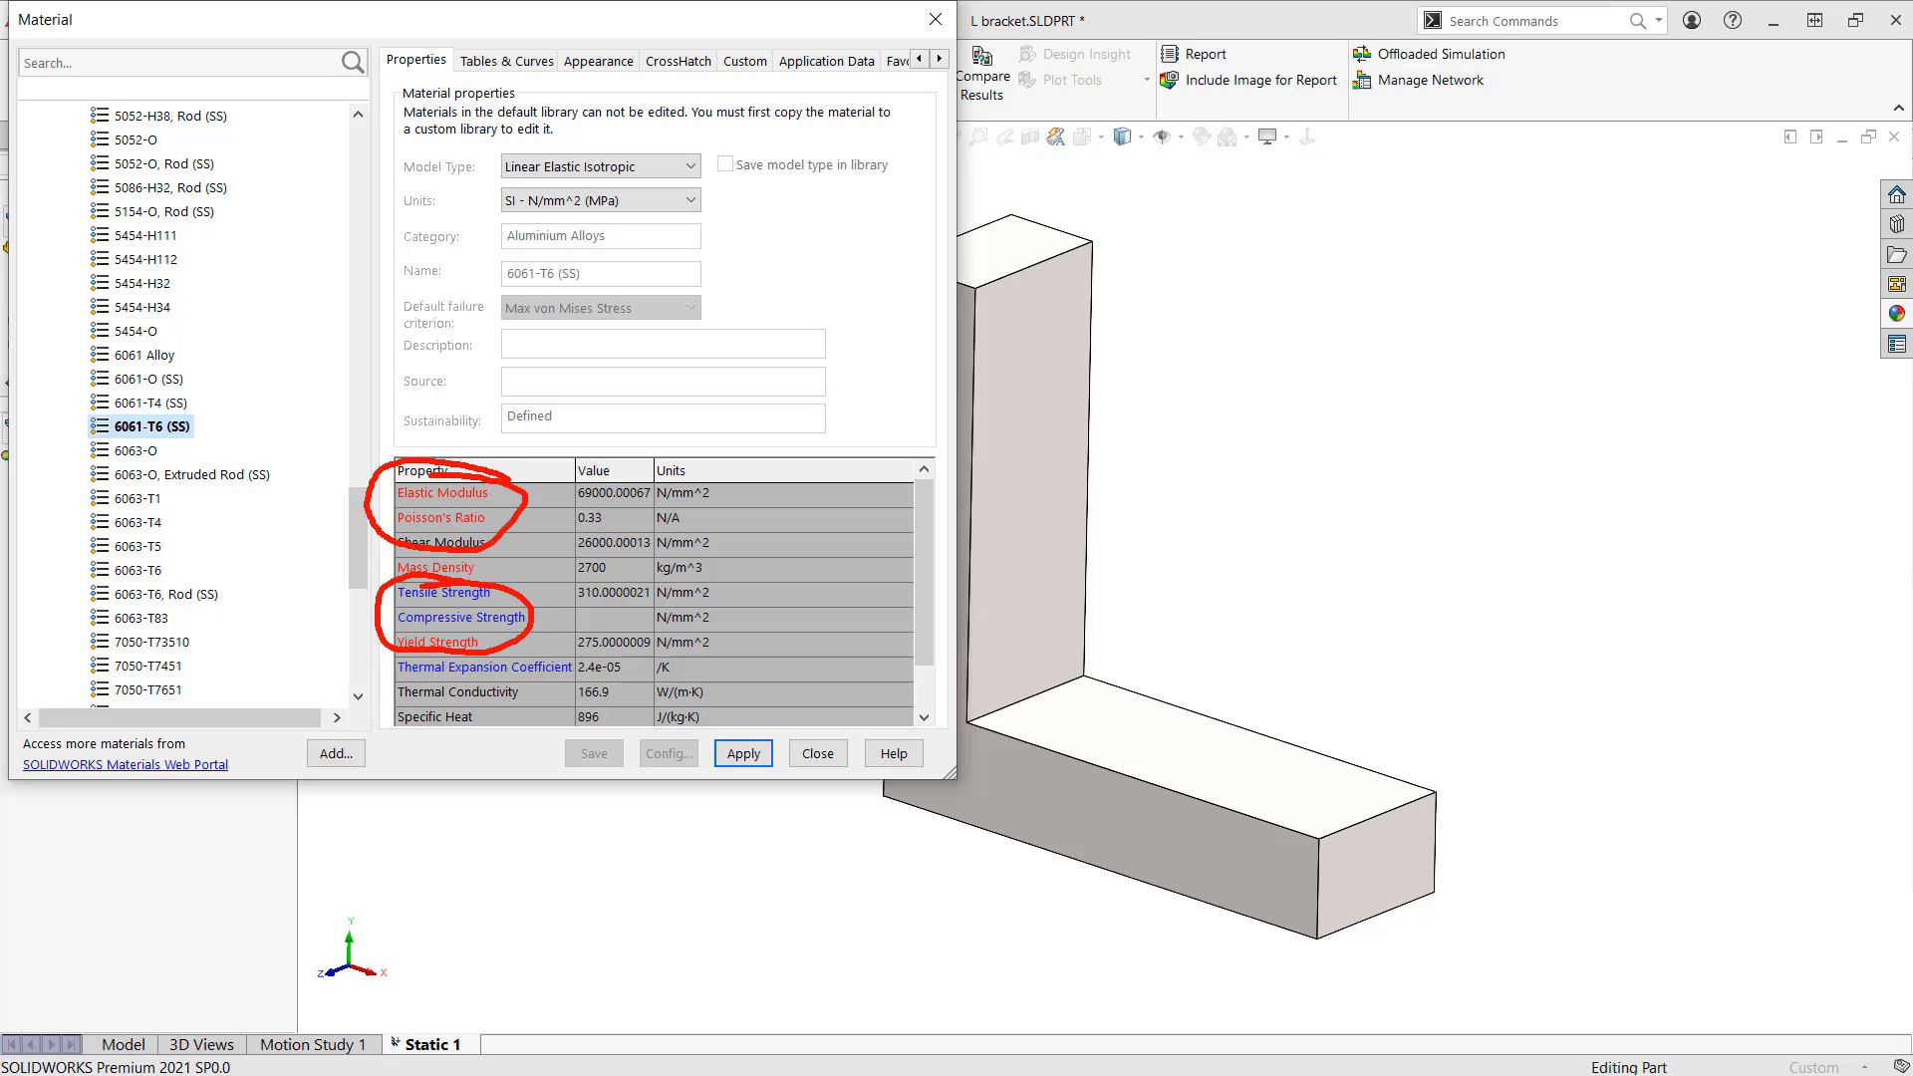
key("Escape")
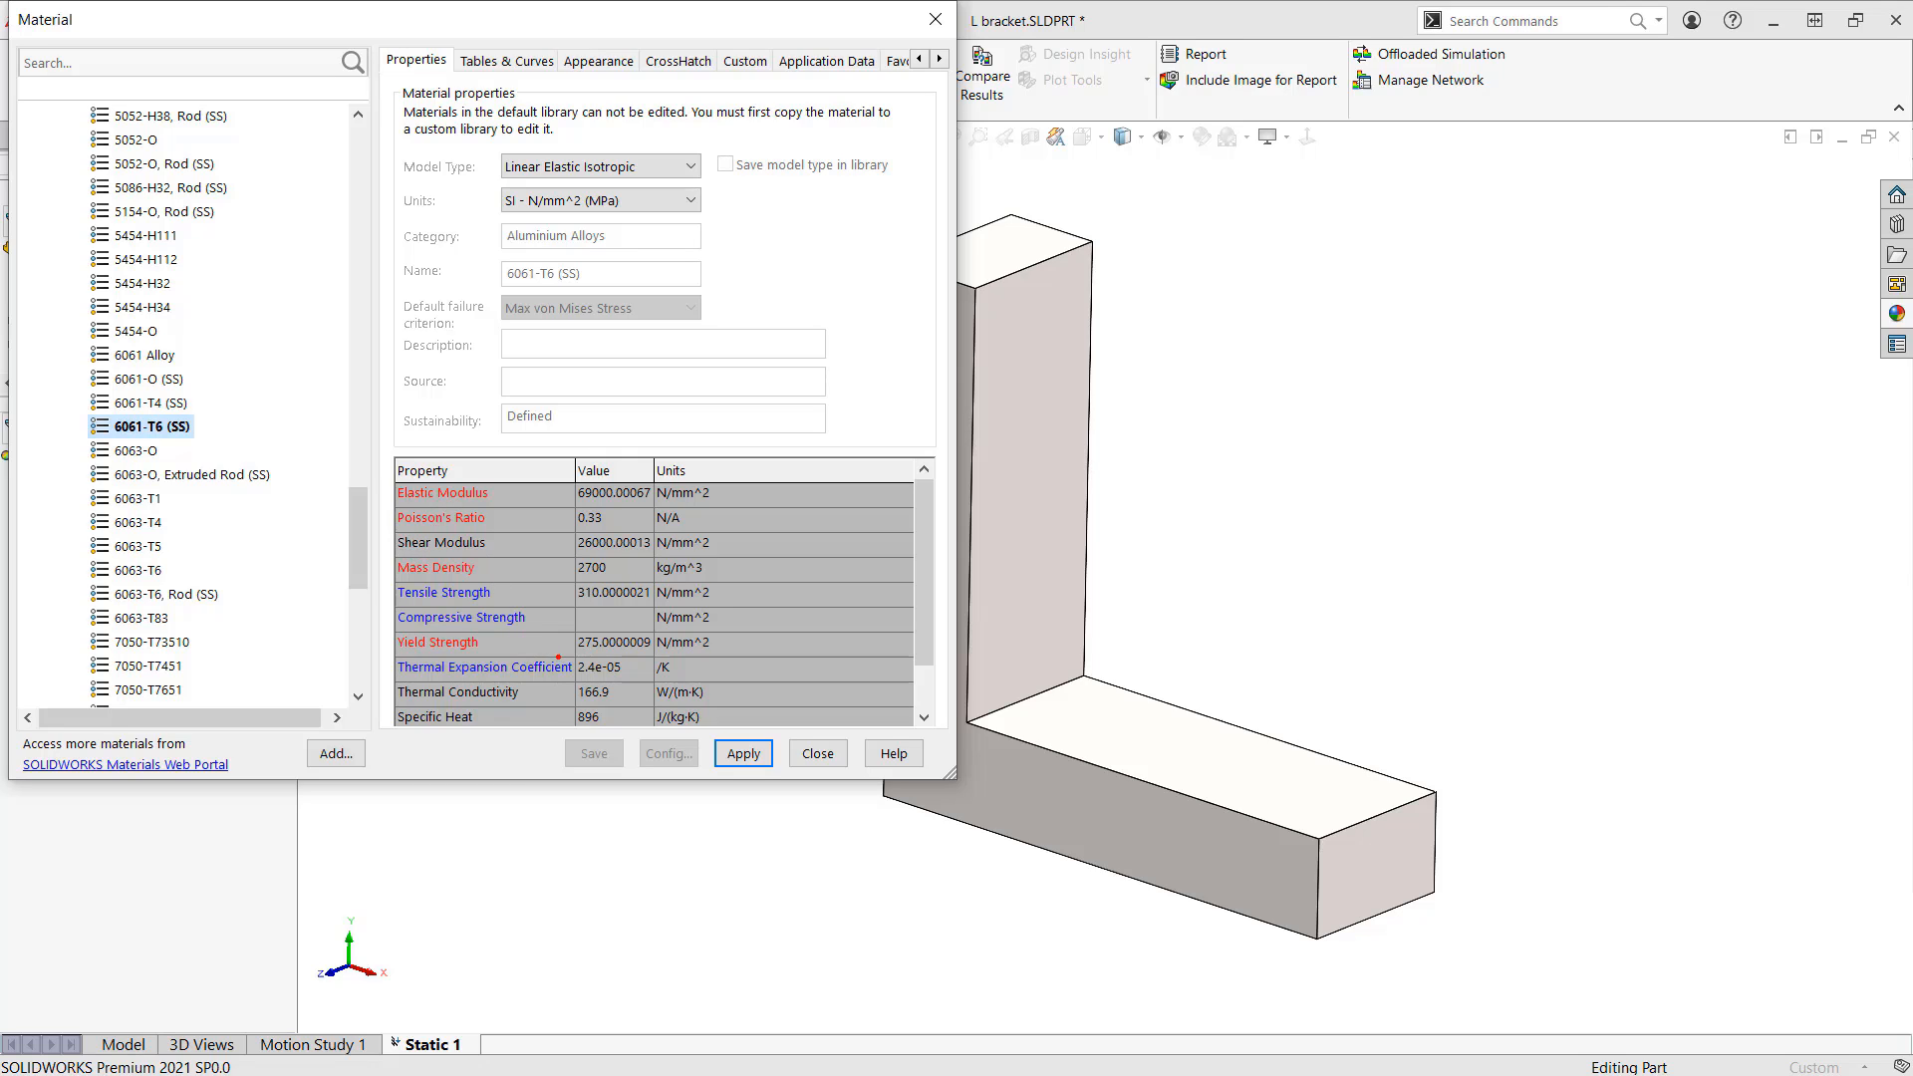
mouse_move(558, 656)
left_mouse_down()
mouse_move(387, 663)
mouse_move(617, 687)
mouse_move(543, 646)
left_mouse_up()
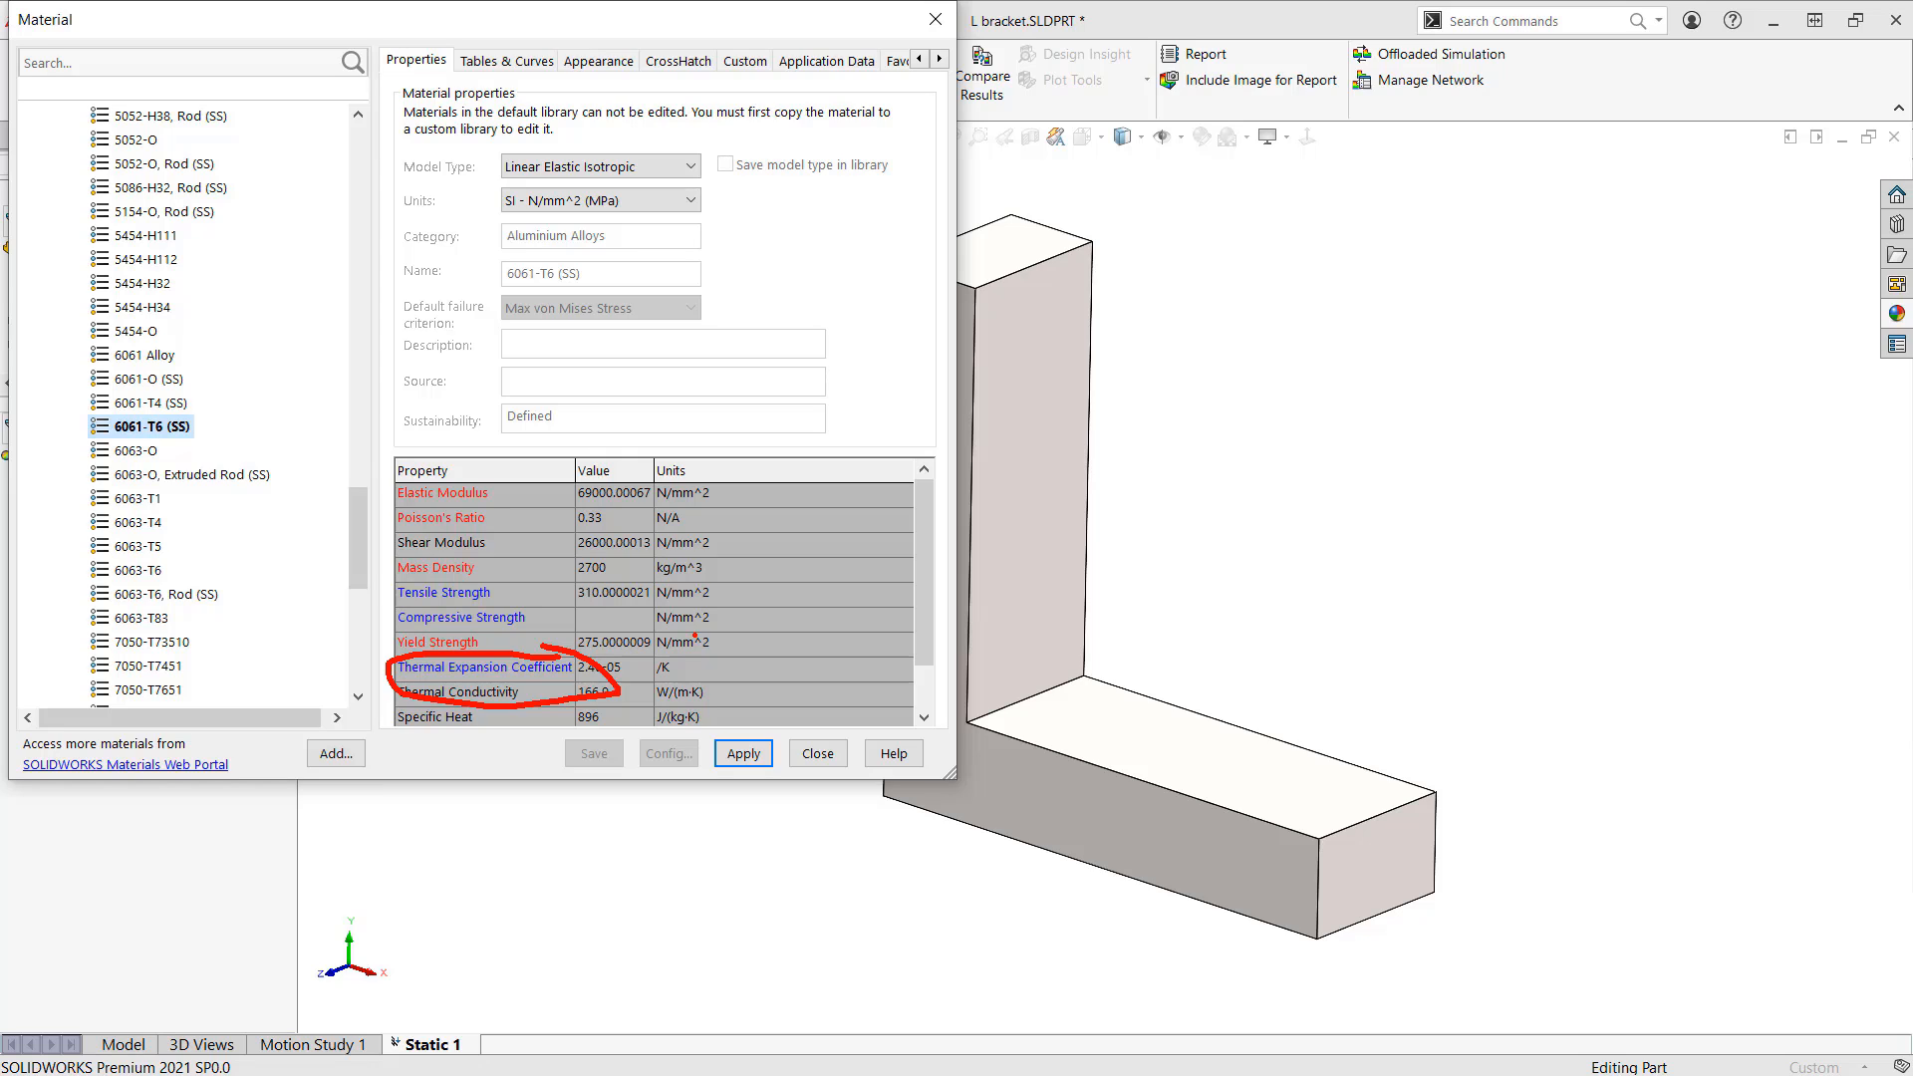
key("Escape")
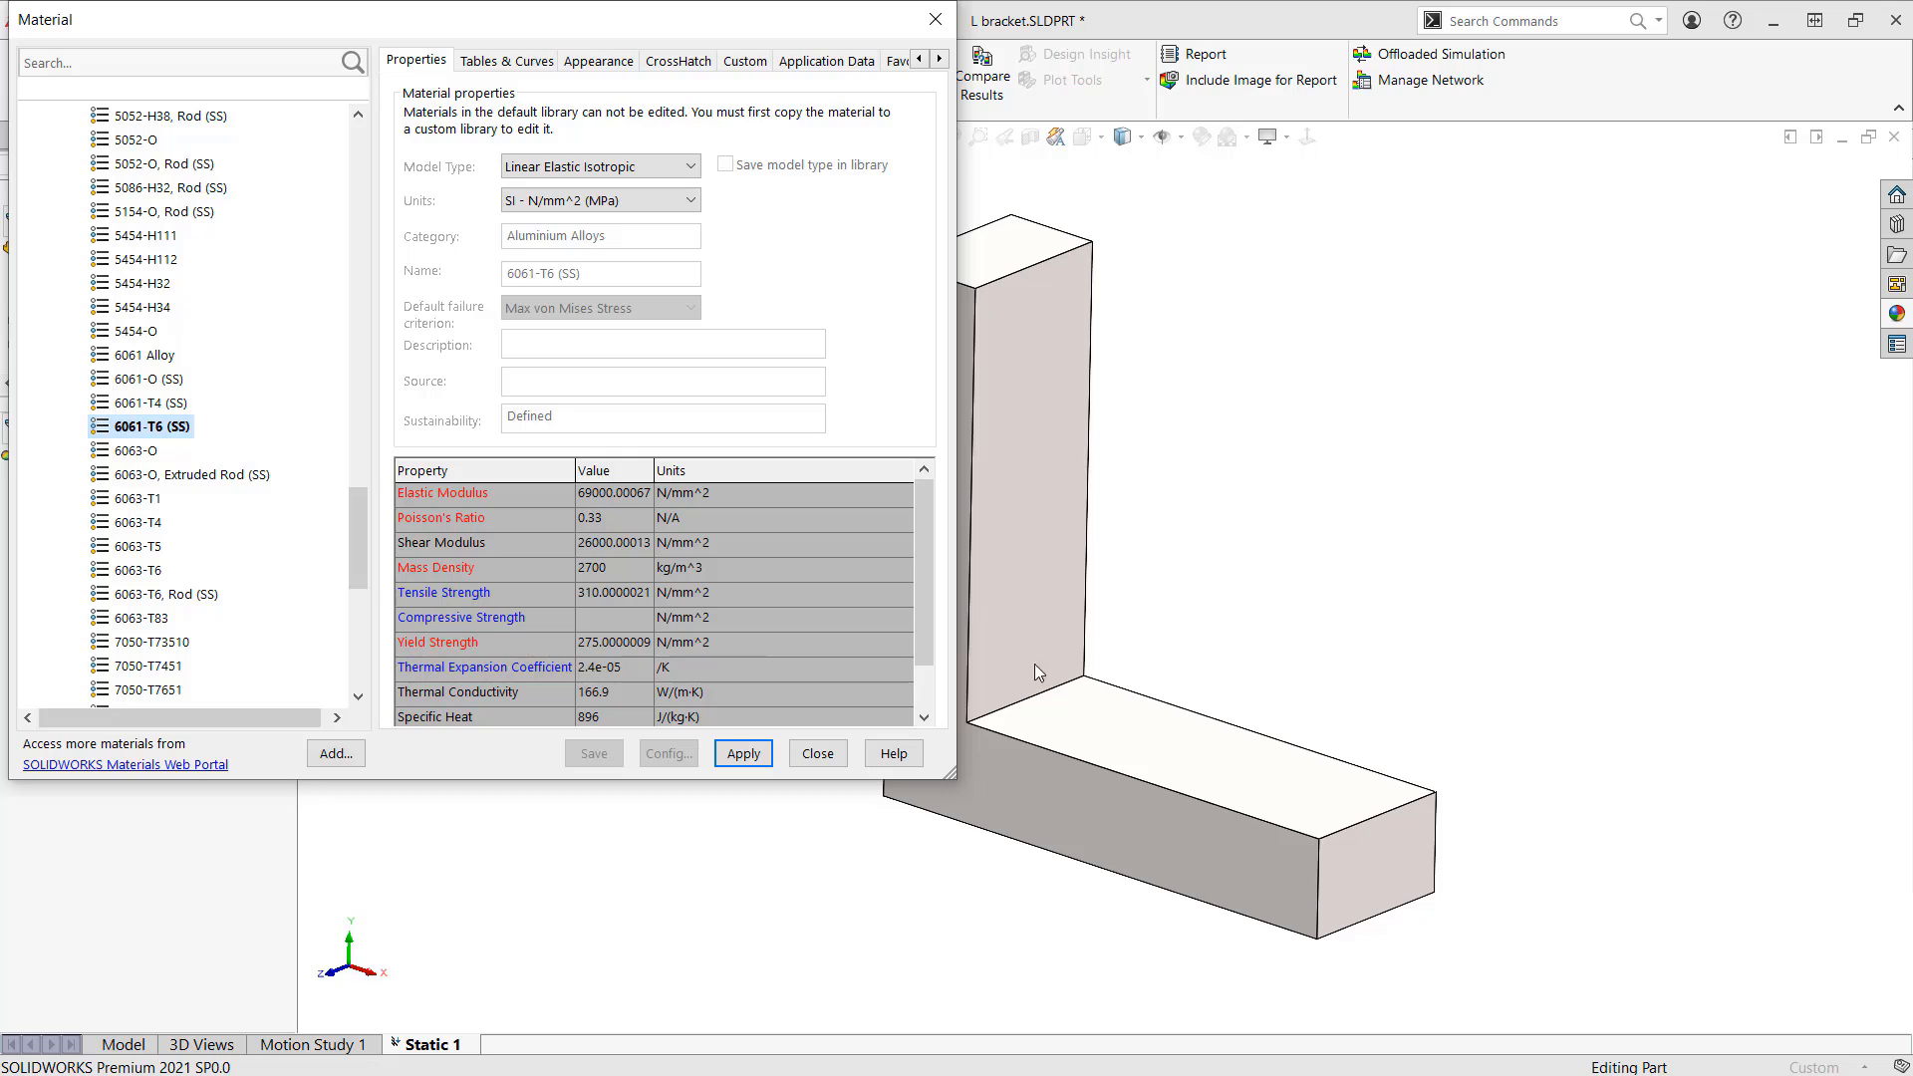
Step: Apply the chosen aluminium alloy to the L bracket and finish the material assignment
left_click(745, 755)
left_click(818, 753)
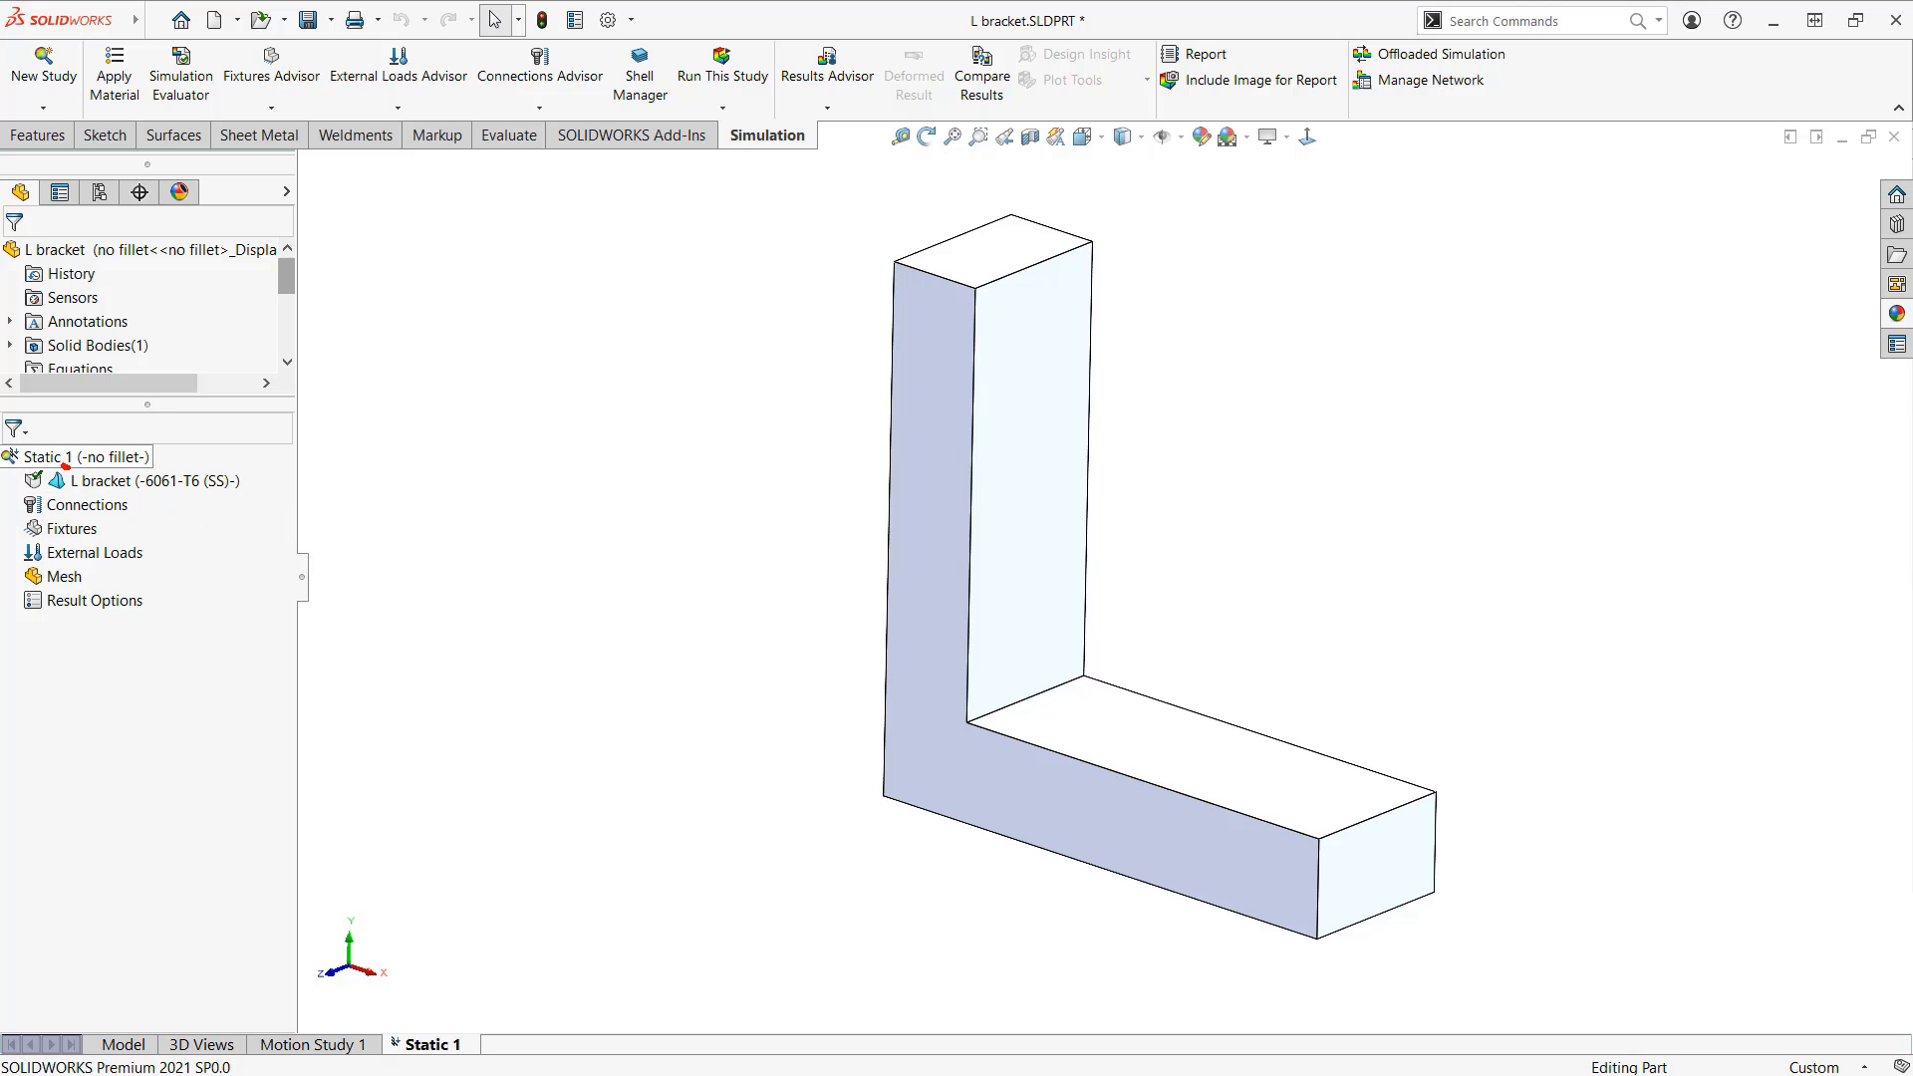
mouse_move(62, 464)
left_mouse_down()
mouse_move(50, 476)
mouse_move(72, 490)
mouse_move(20, 480)
mouse_move(777, 388)
left_mouse_up()
left_click_drag(757, 367, 782, 411)
left_click(65, 483)
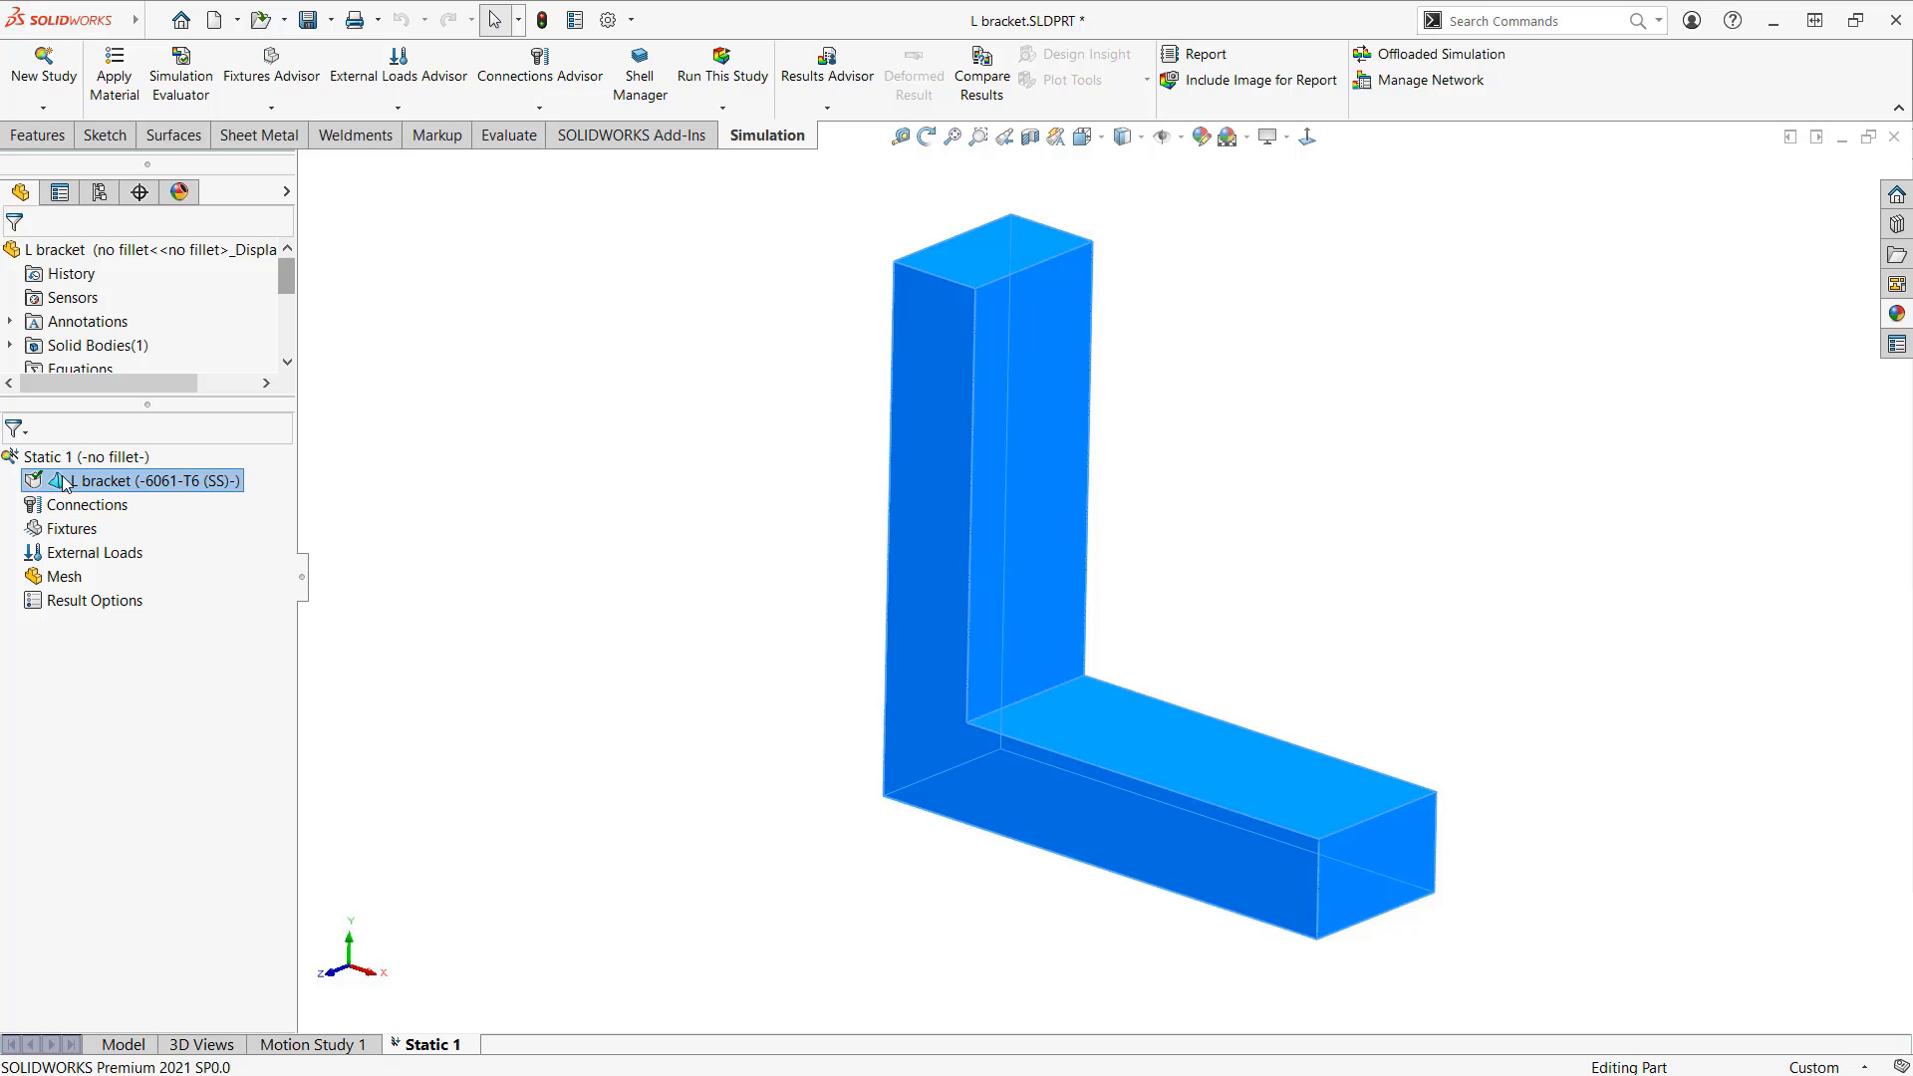
left_click(350, 499)
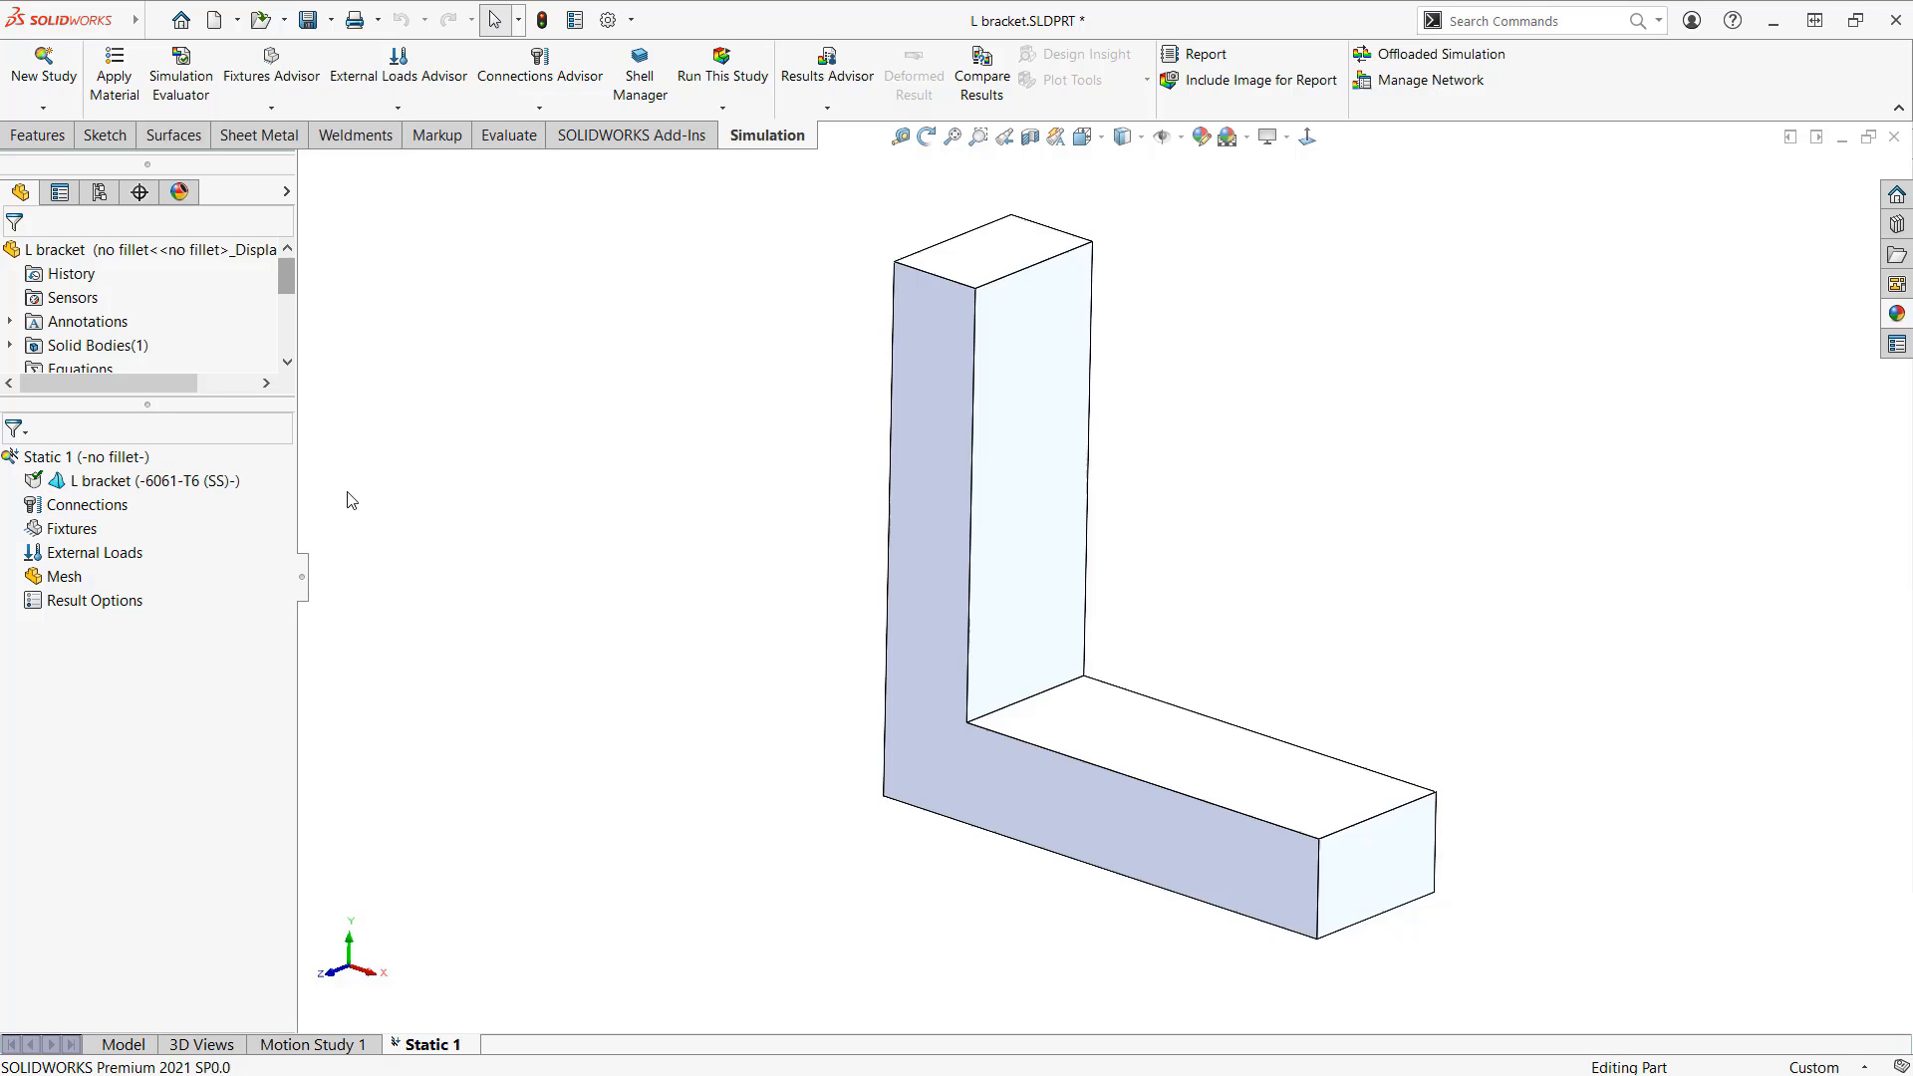
right_click(177, 489)
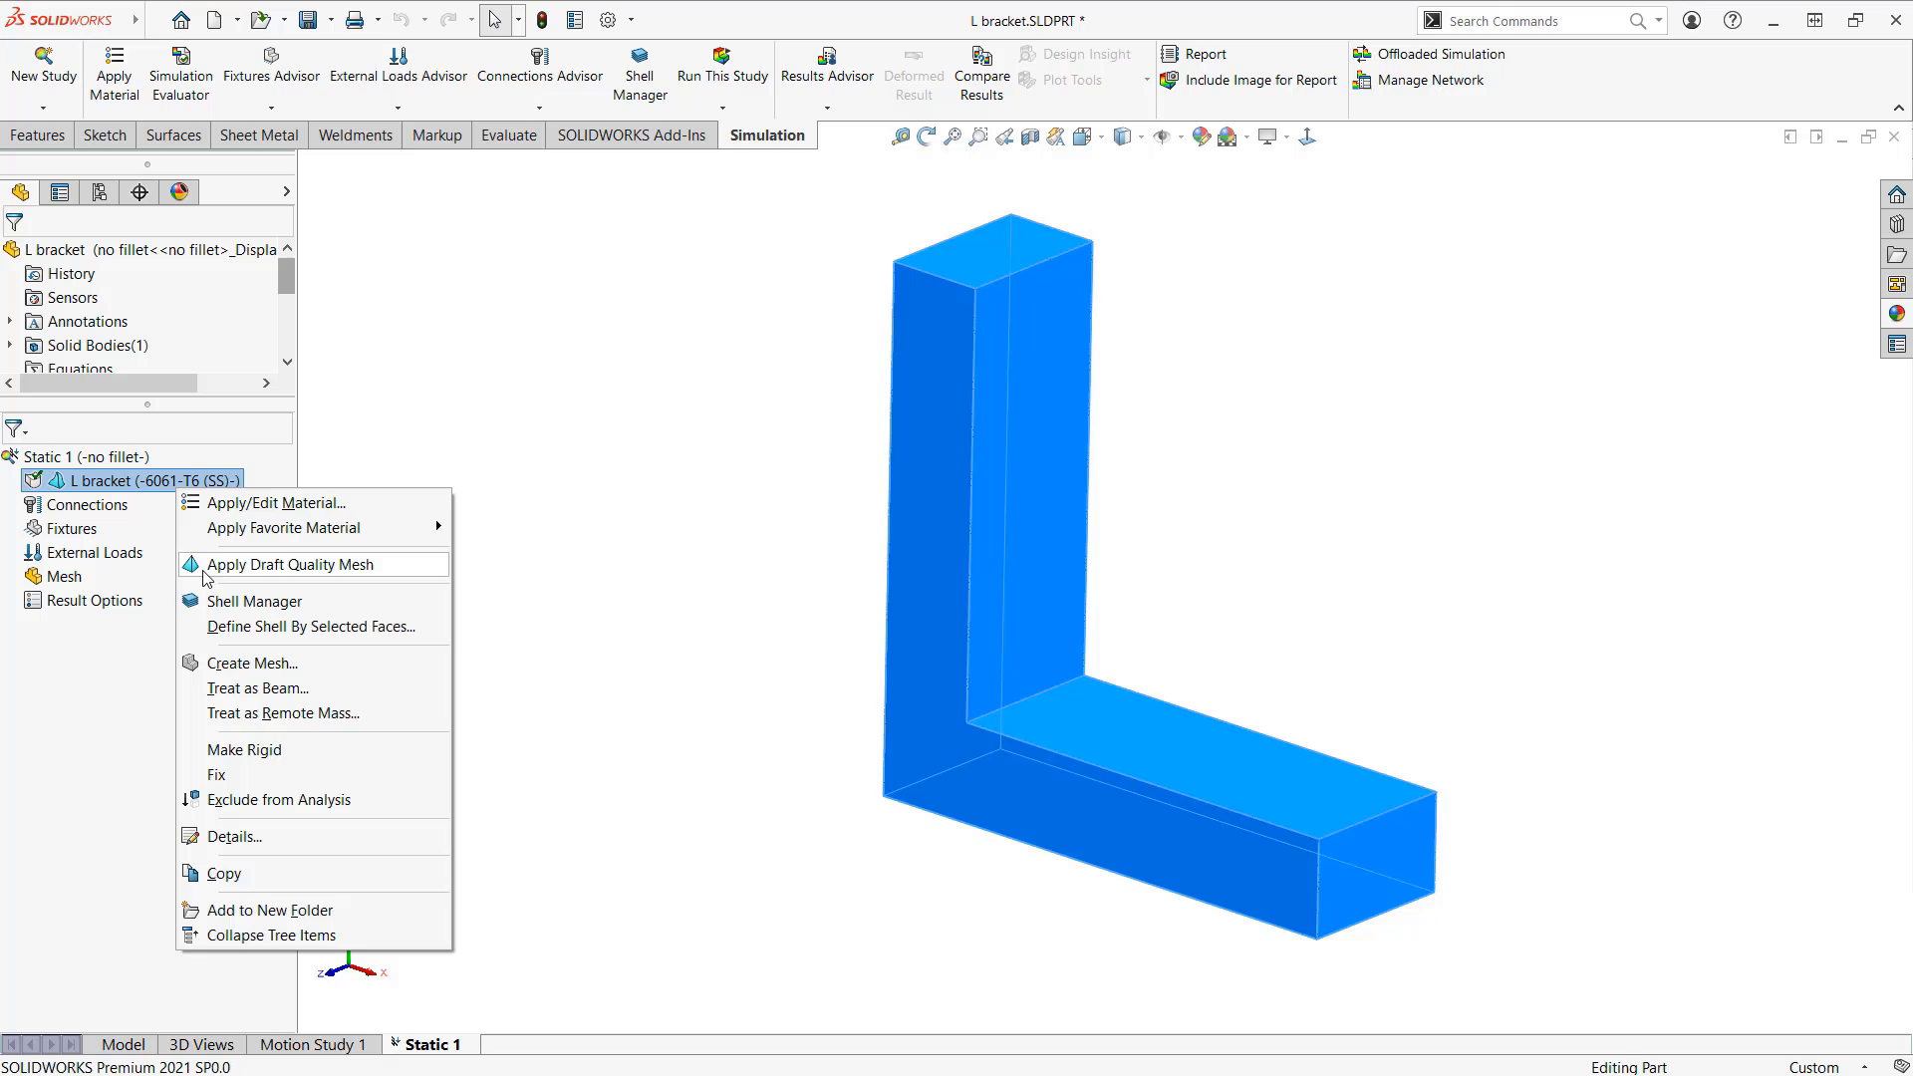
left_click(831, 631)
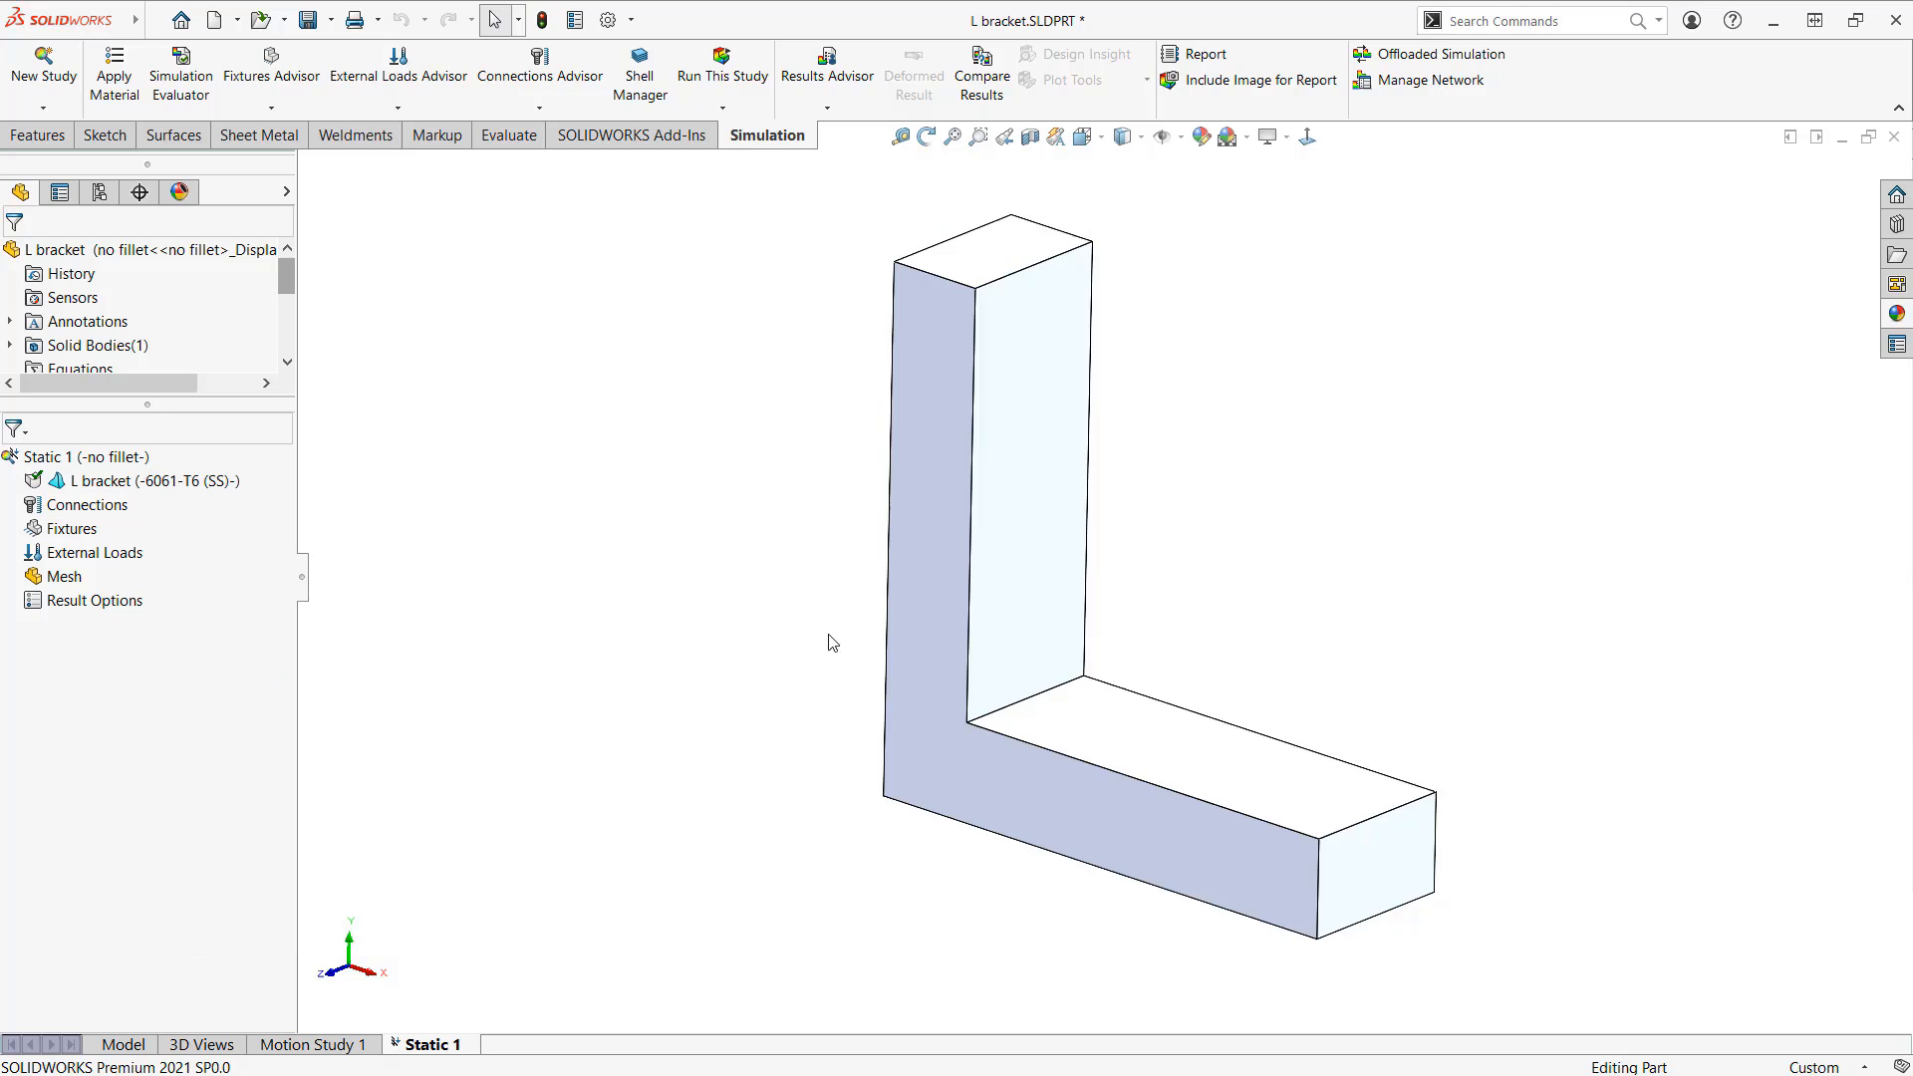
scroll(737, 599, "up", 15)
key("ctrl+2")
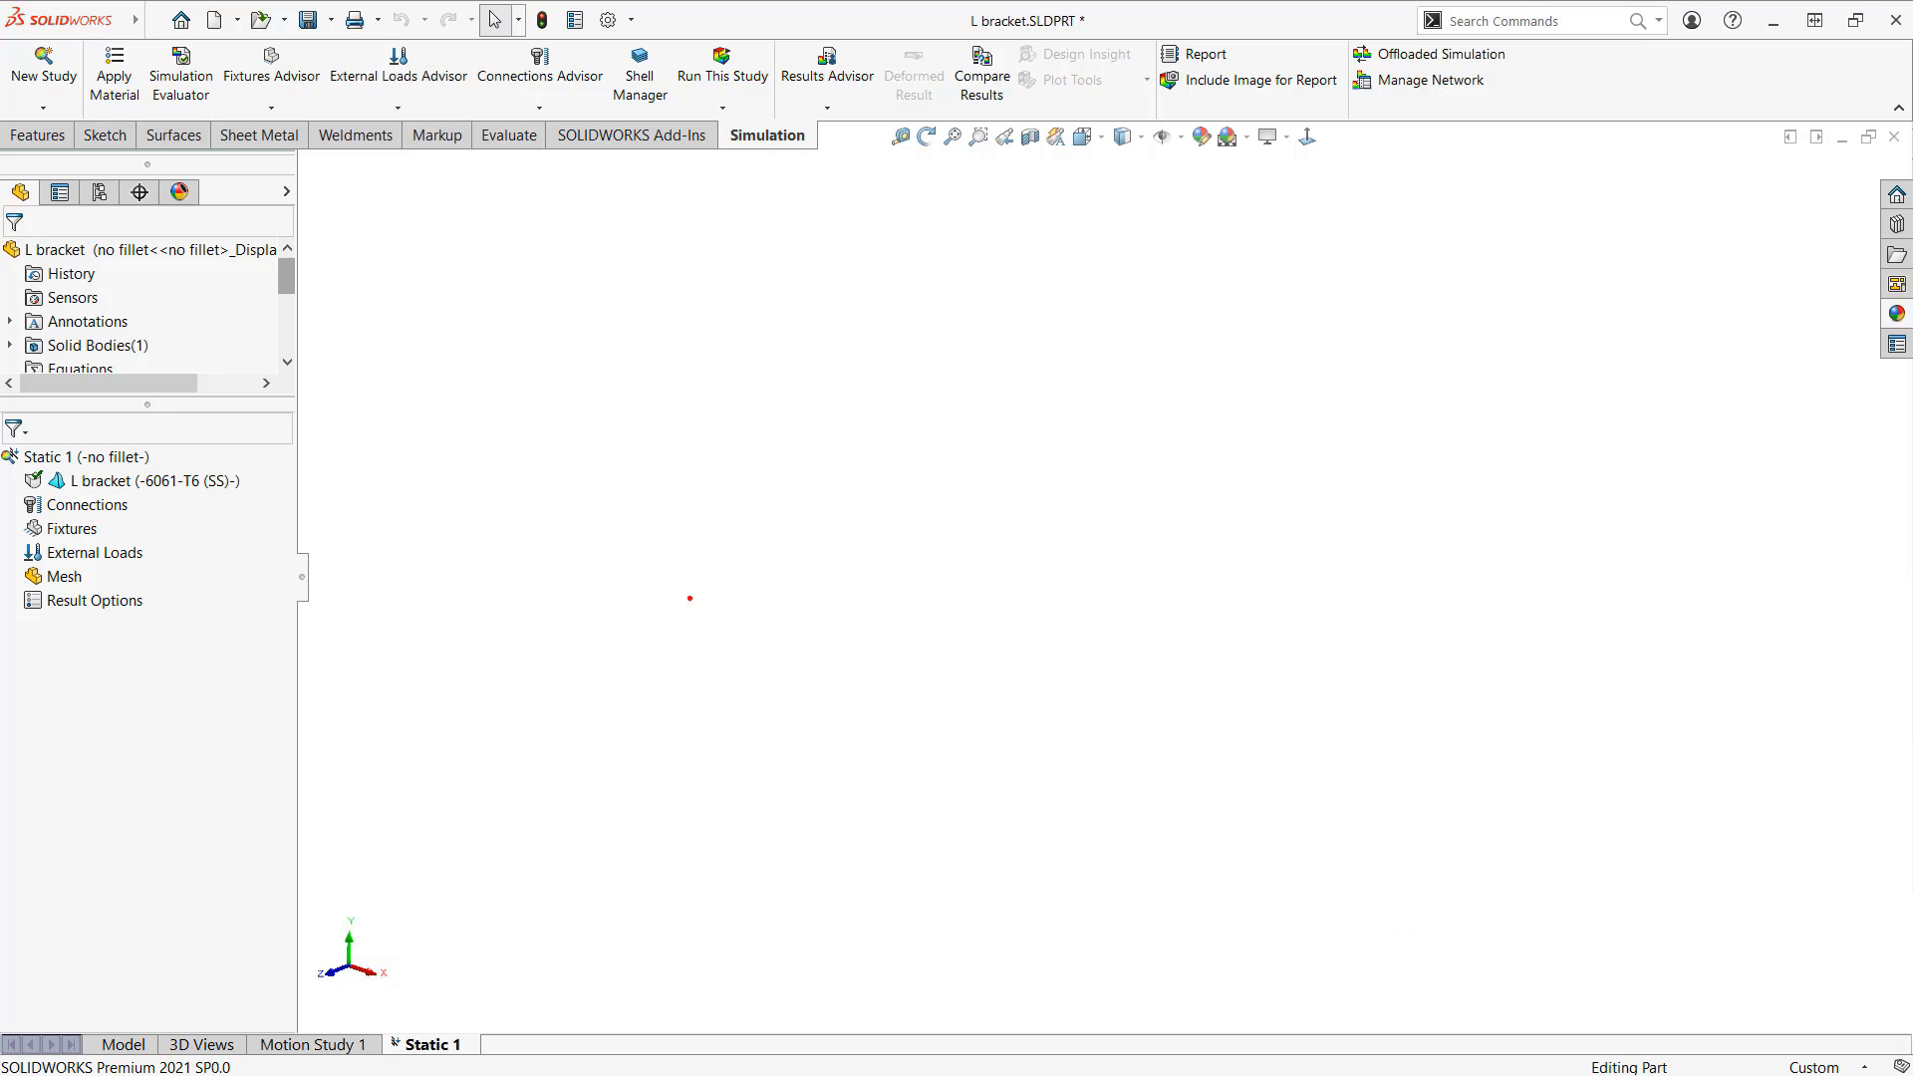
mouse_move(539, 731)
left_mouse_down()
mouse_move(765, 244)
mouse_move(972, 703)
mouse_move(556, 742)
mouse_move(805, 590)
mouse_move(928, 750)
left_mouse_up()
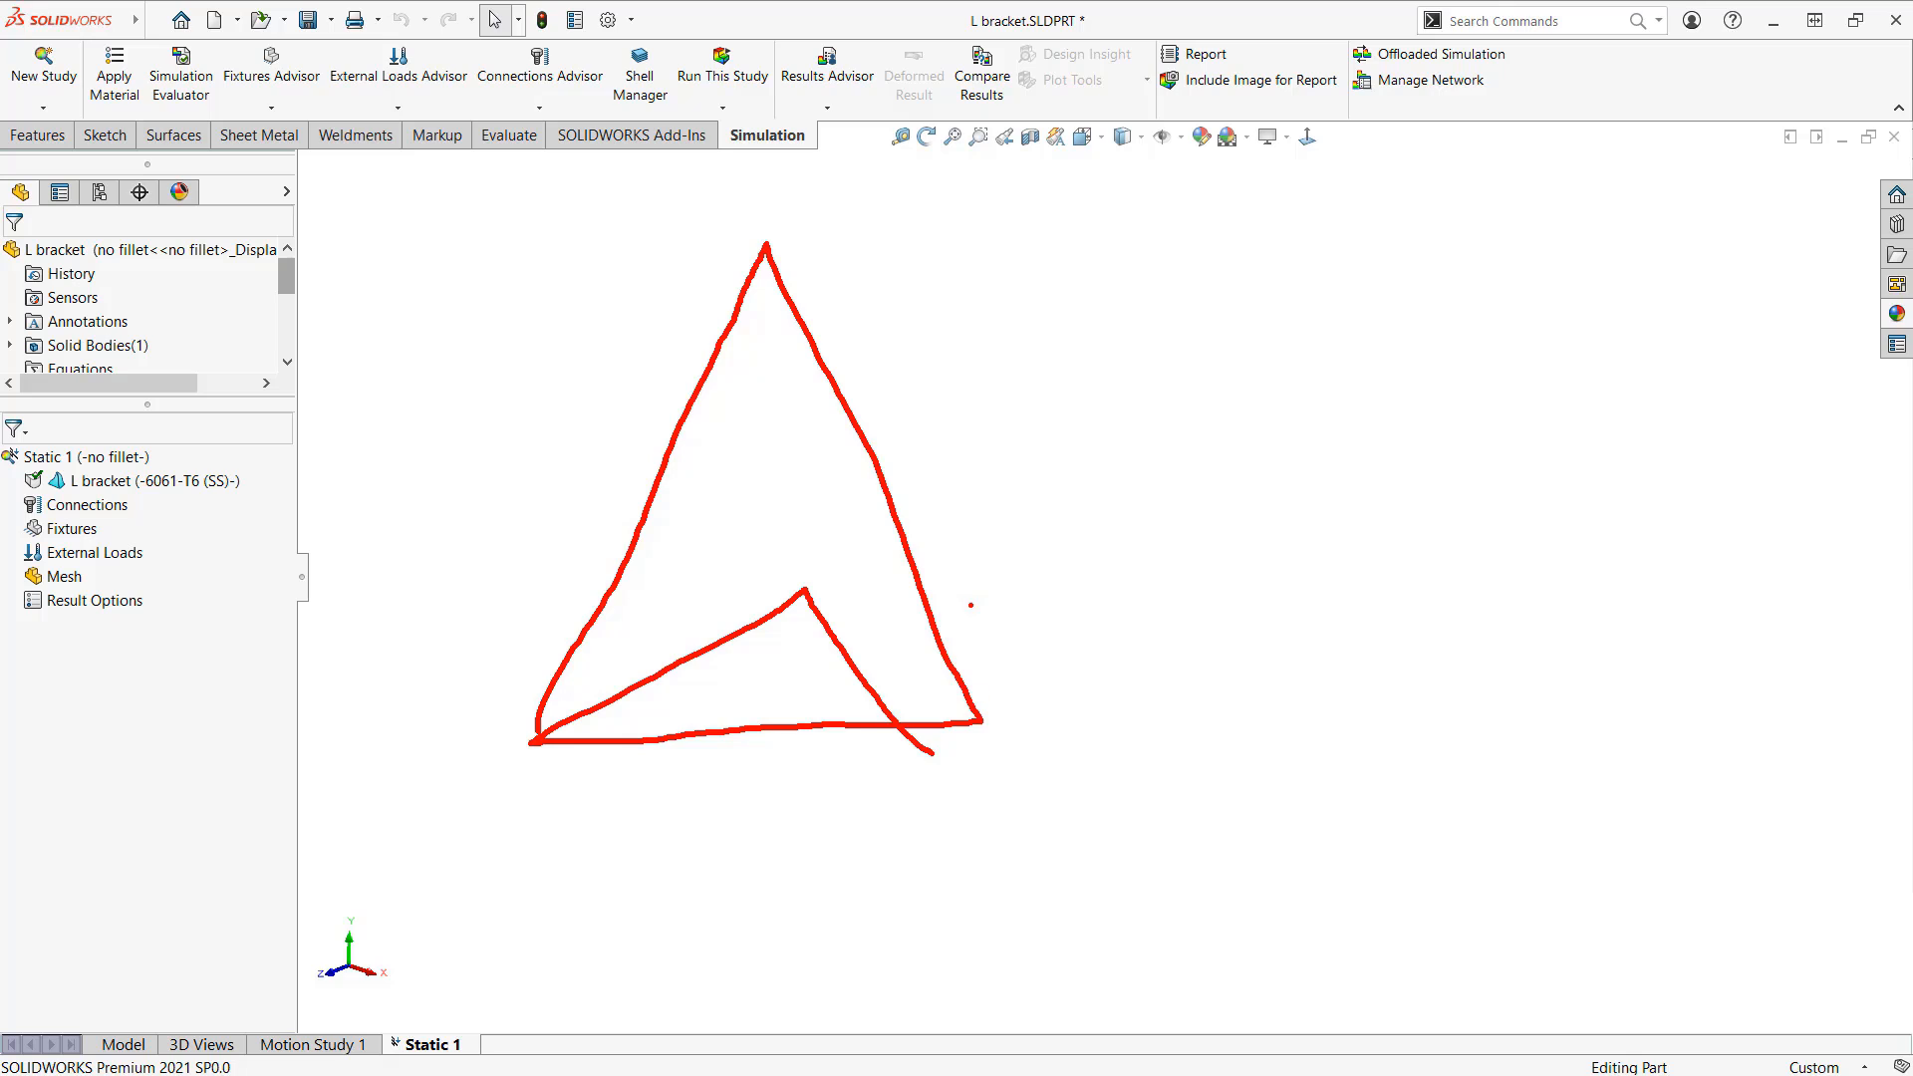
key("e")
mouse_move(683, 691)
left_mouse_down()
mouse_move(666, 717)
mouse_move(952, 256)
mouse_move(1161, 683)
mouse_move(930, 730)
mouse_move(655, 735)
mouse_move(954, 588)
left_mouse_up()
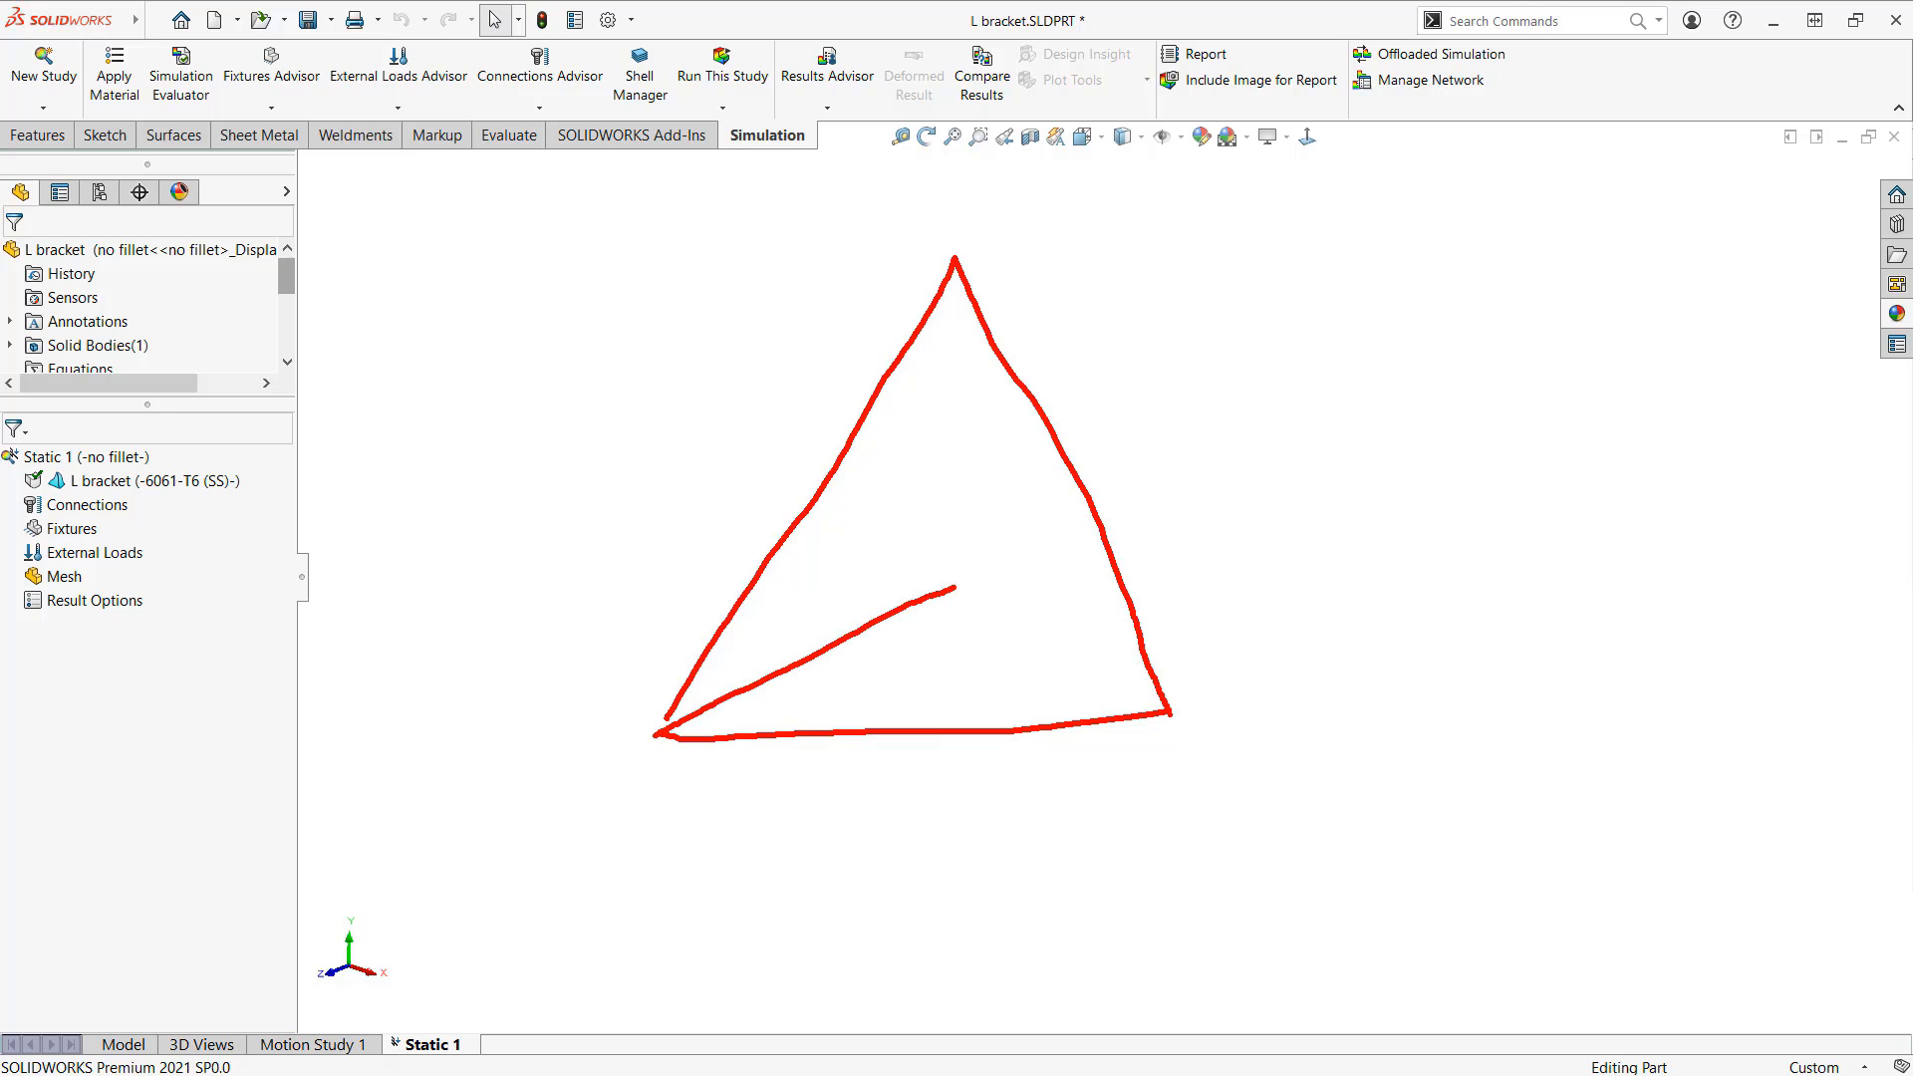
left_click_drag(1165, 711, 954, 588)
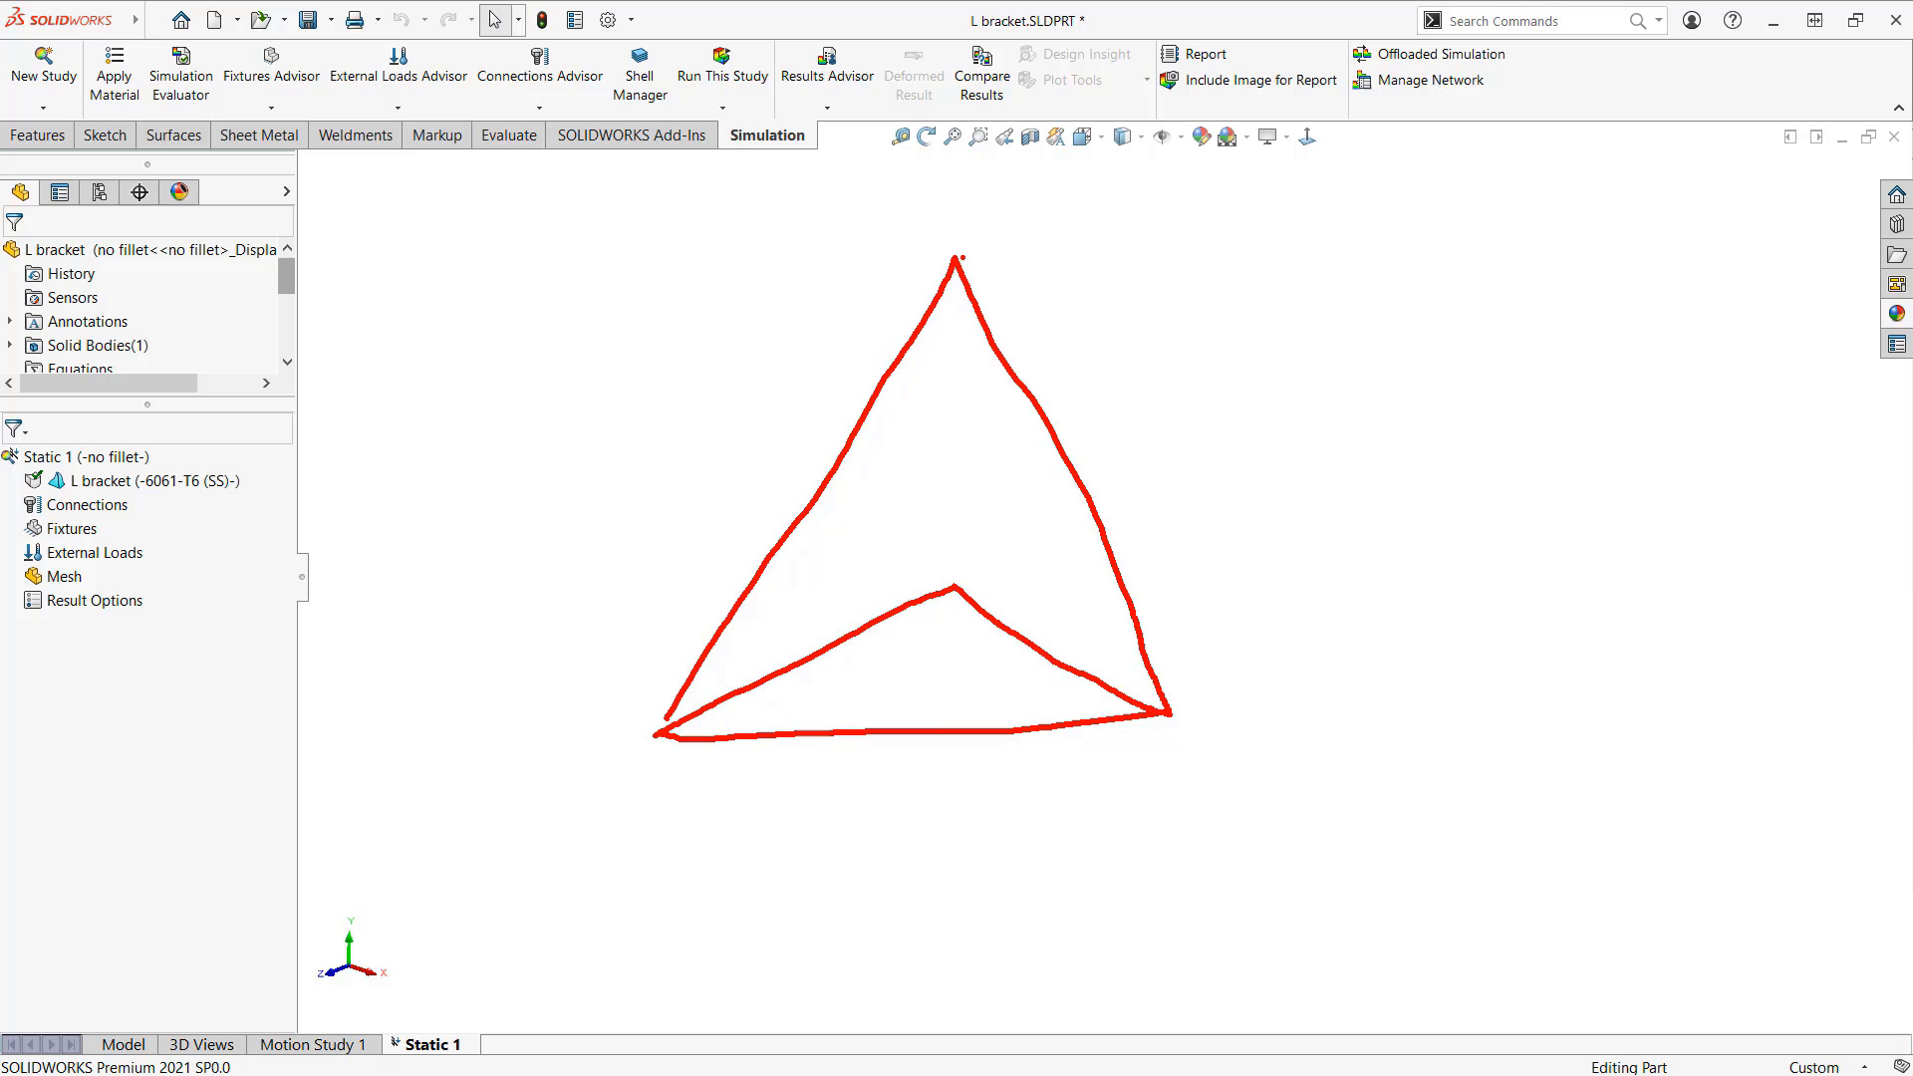
left_click_drag(960, 259, 953, 585)
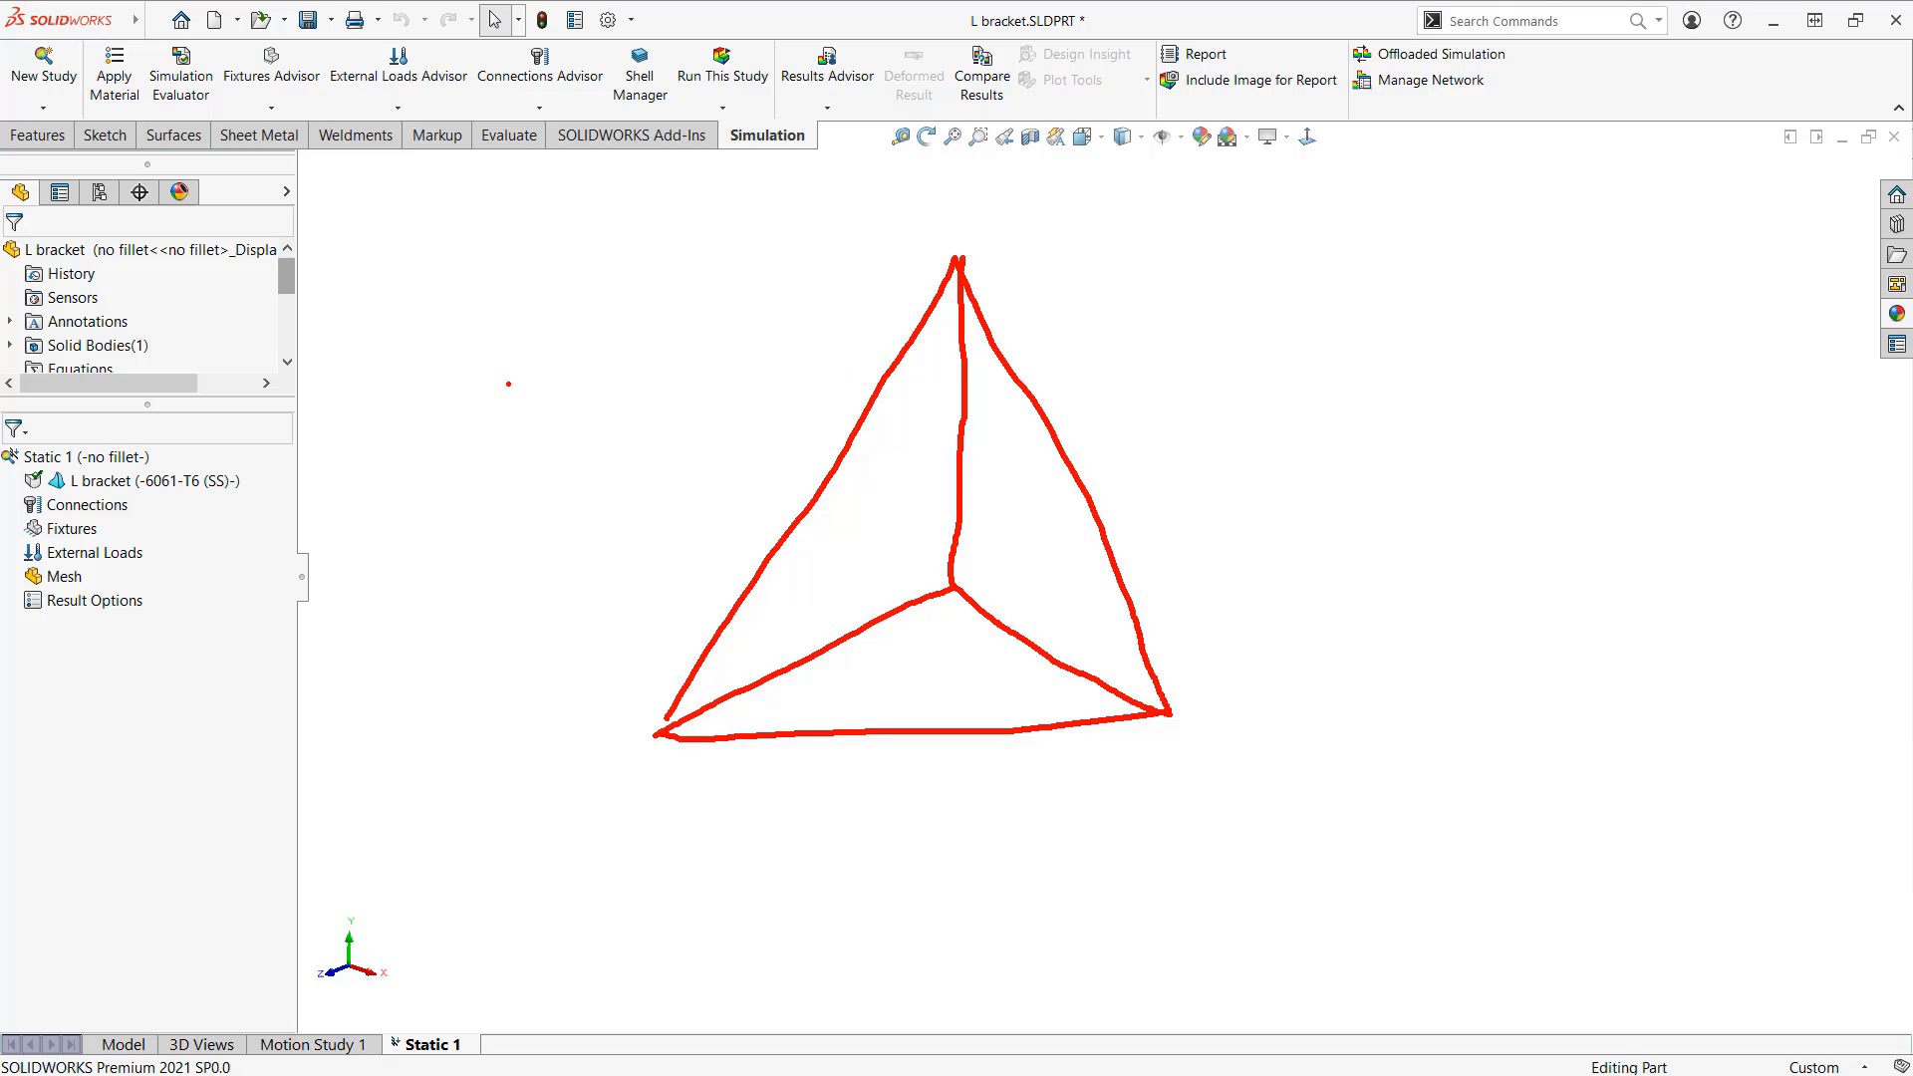
left_click_drag(666, 718, 676, 723)
left_click_drag(942, 590, 974, 600)
left_click_drag(1155, 695, 1143, 681)
mouse_move(979, 241)
left_mouse_down()
mouse_move(952, 294)
mouse_move(974, 242)
left_mouse_up()
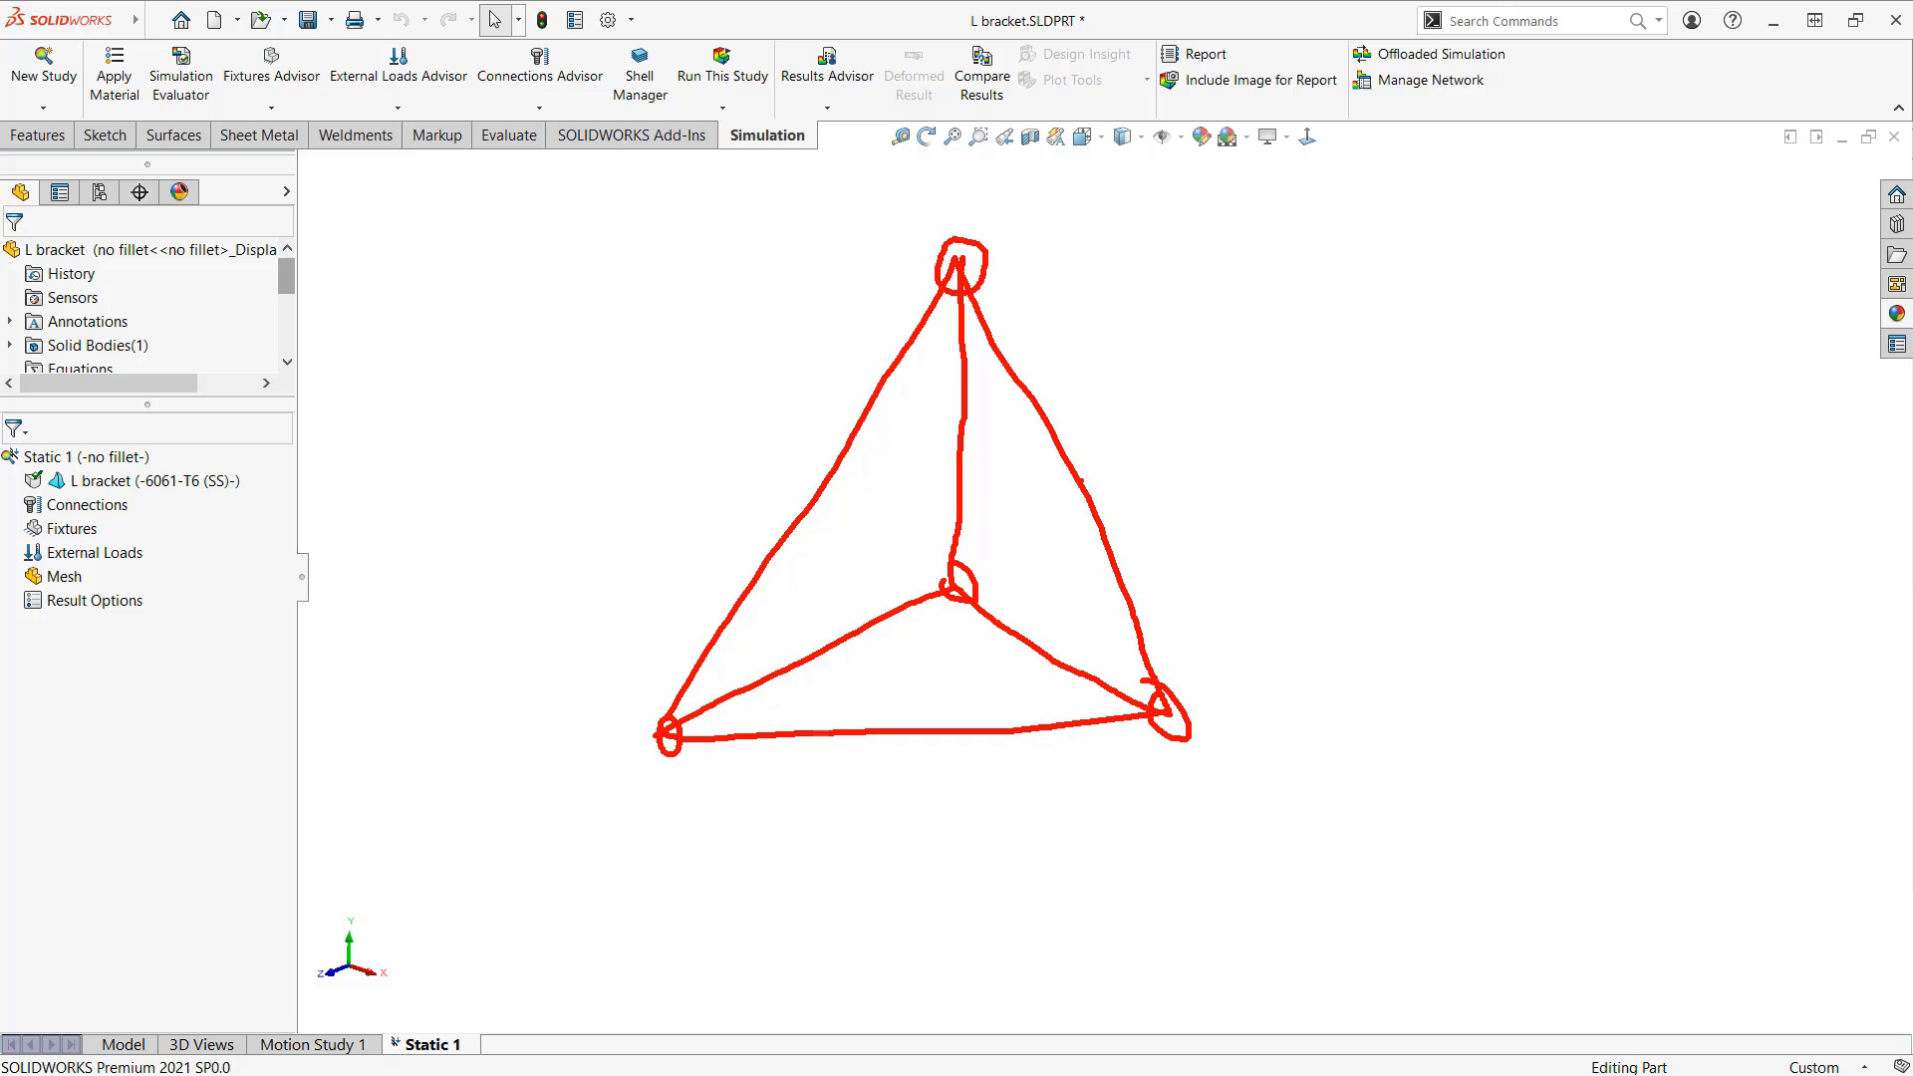
mouse_move(1089, 461)
left_mouse_down()
mouse_move(1072, 488)
mouse_move(1099, 494)
left_mouse_up()
mouse_move(1001, 444)
left_mouse_down()
mouse_move(956, 471)
mouse_move(994, 494)
left_mouse_up()
mouse_move(847, 459)
left_mouse_down()
mouse_move(812, 487)
mouse_move(844, 513)
left_mouse_up()
left_click_drag(826, 630, 822, 670)
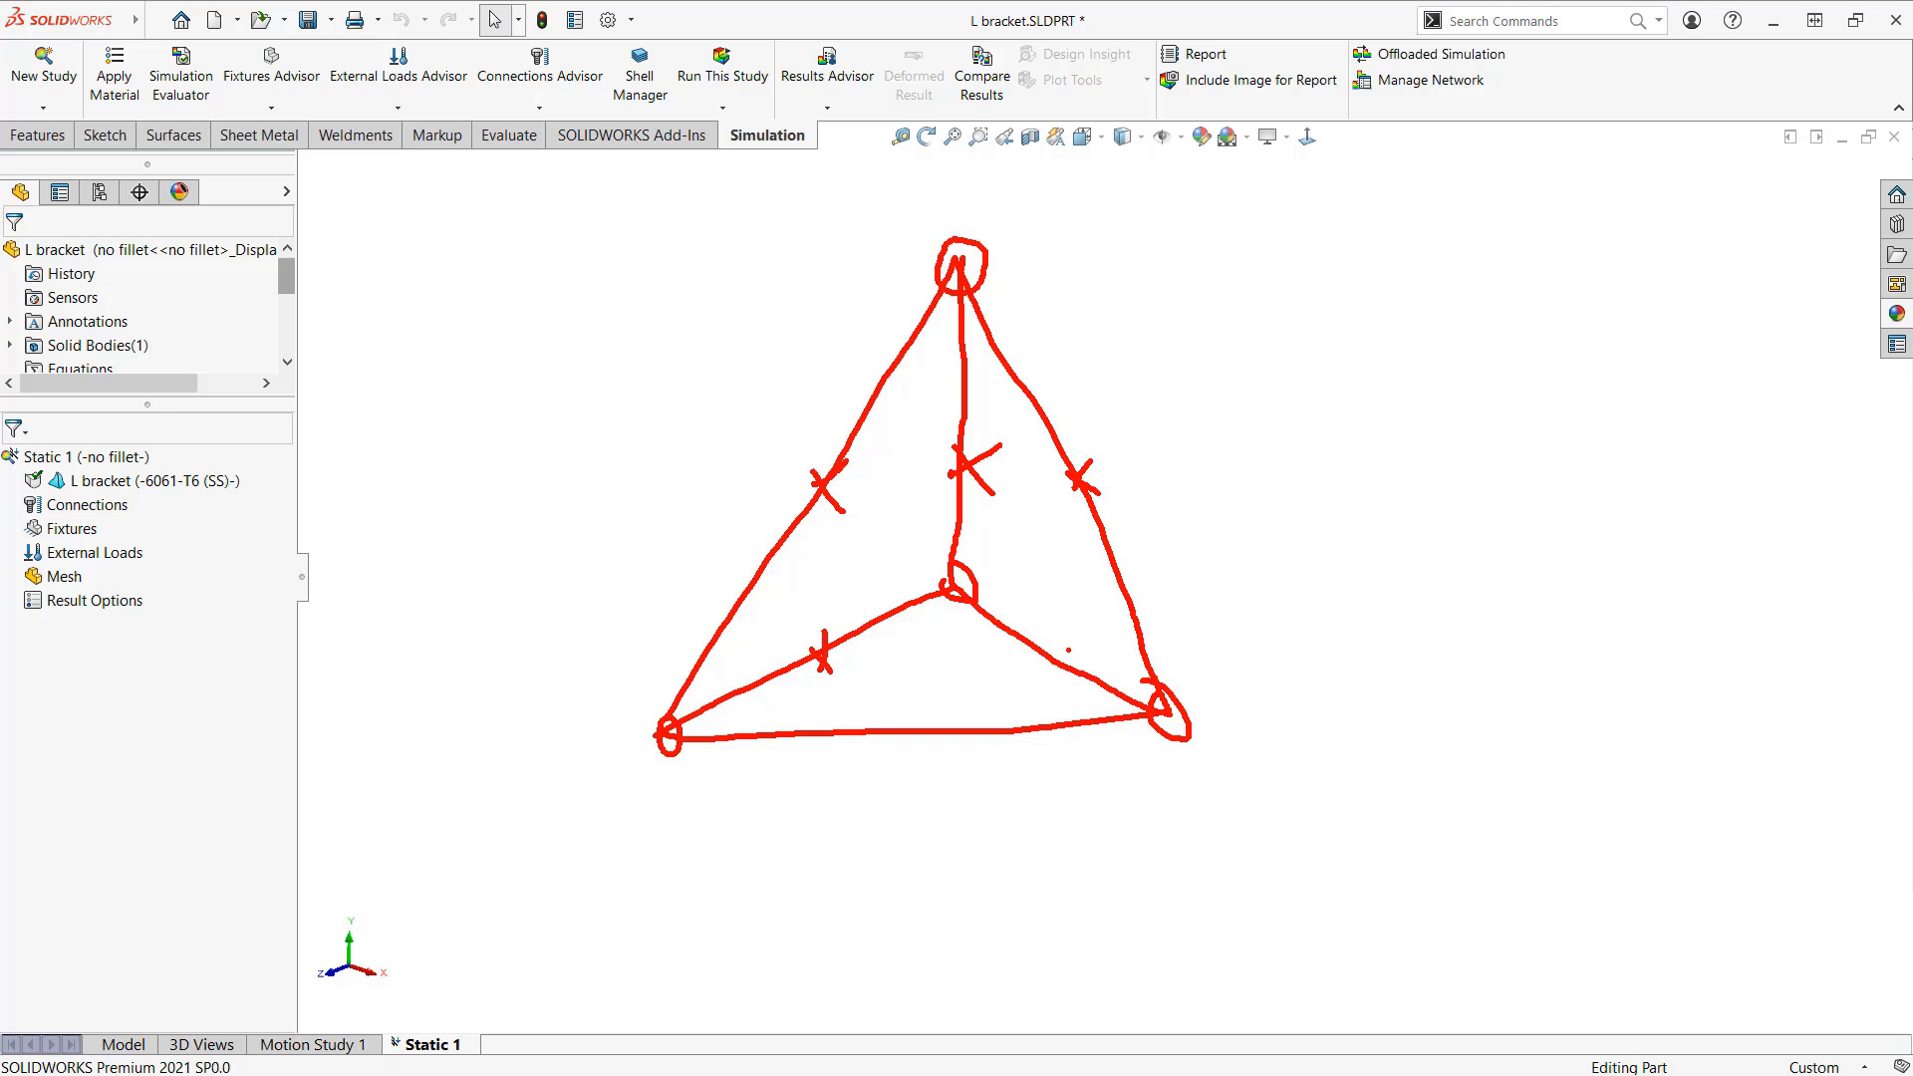
mouse_move(1068, 651)
left_mouse_down()
mouse_move(1027, 685)
mouse_move(1069, 687)
mouse_move(954, 749)
mouse_move(993, 754)
left_mouse_up()
left_click_drag(1305, 385, 1297, 532)
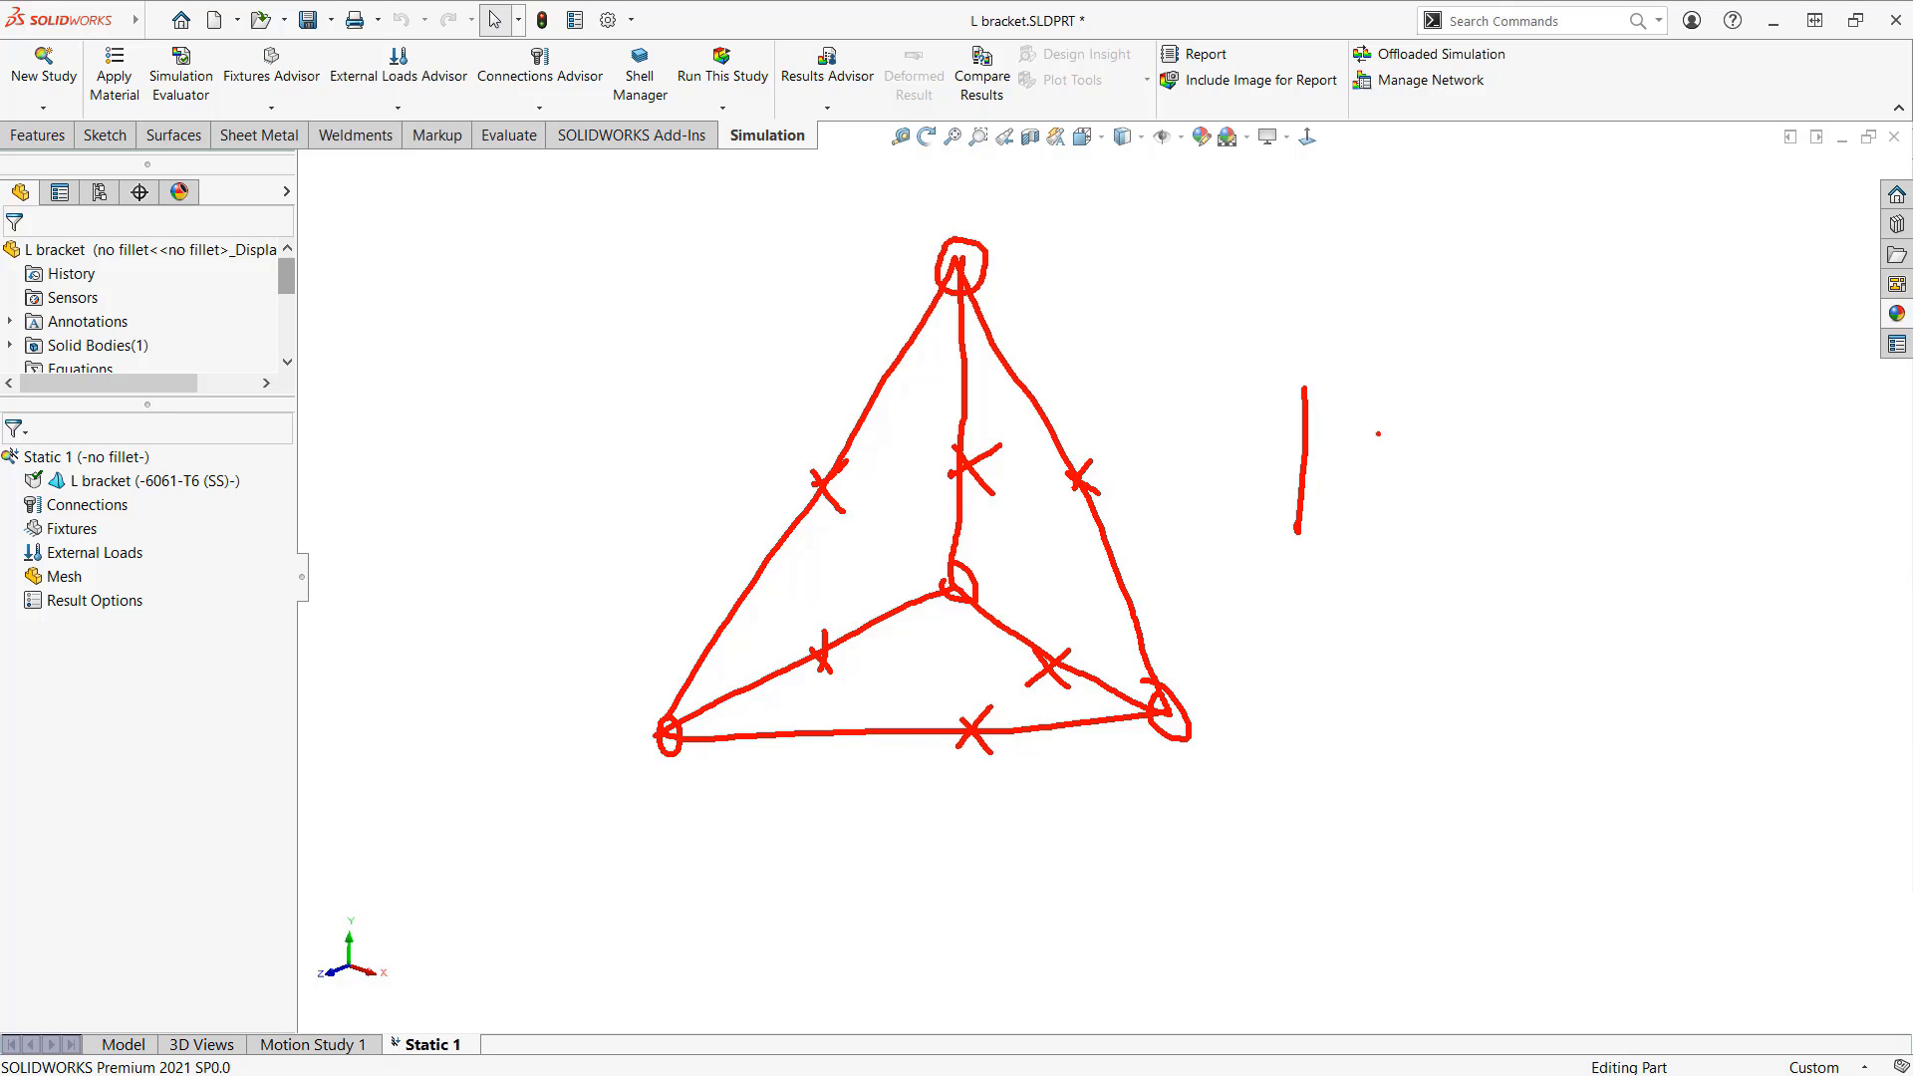
mouse_move(1406, 380)
left_mouse_down()
mouse_move(1395, 554)
mouse_move(1405, 408)
left_mouse_up()
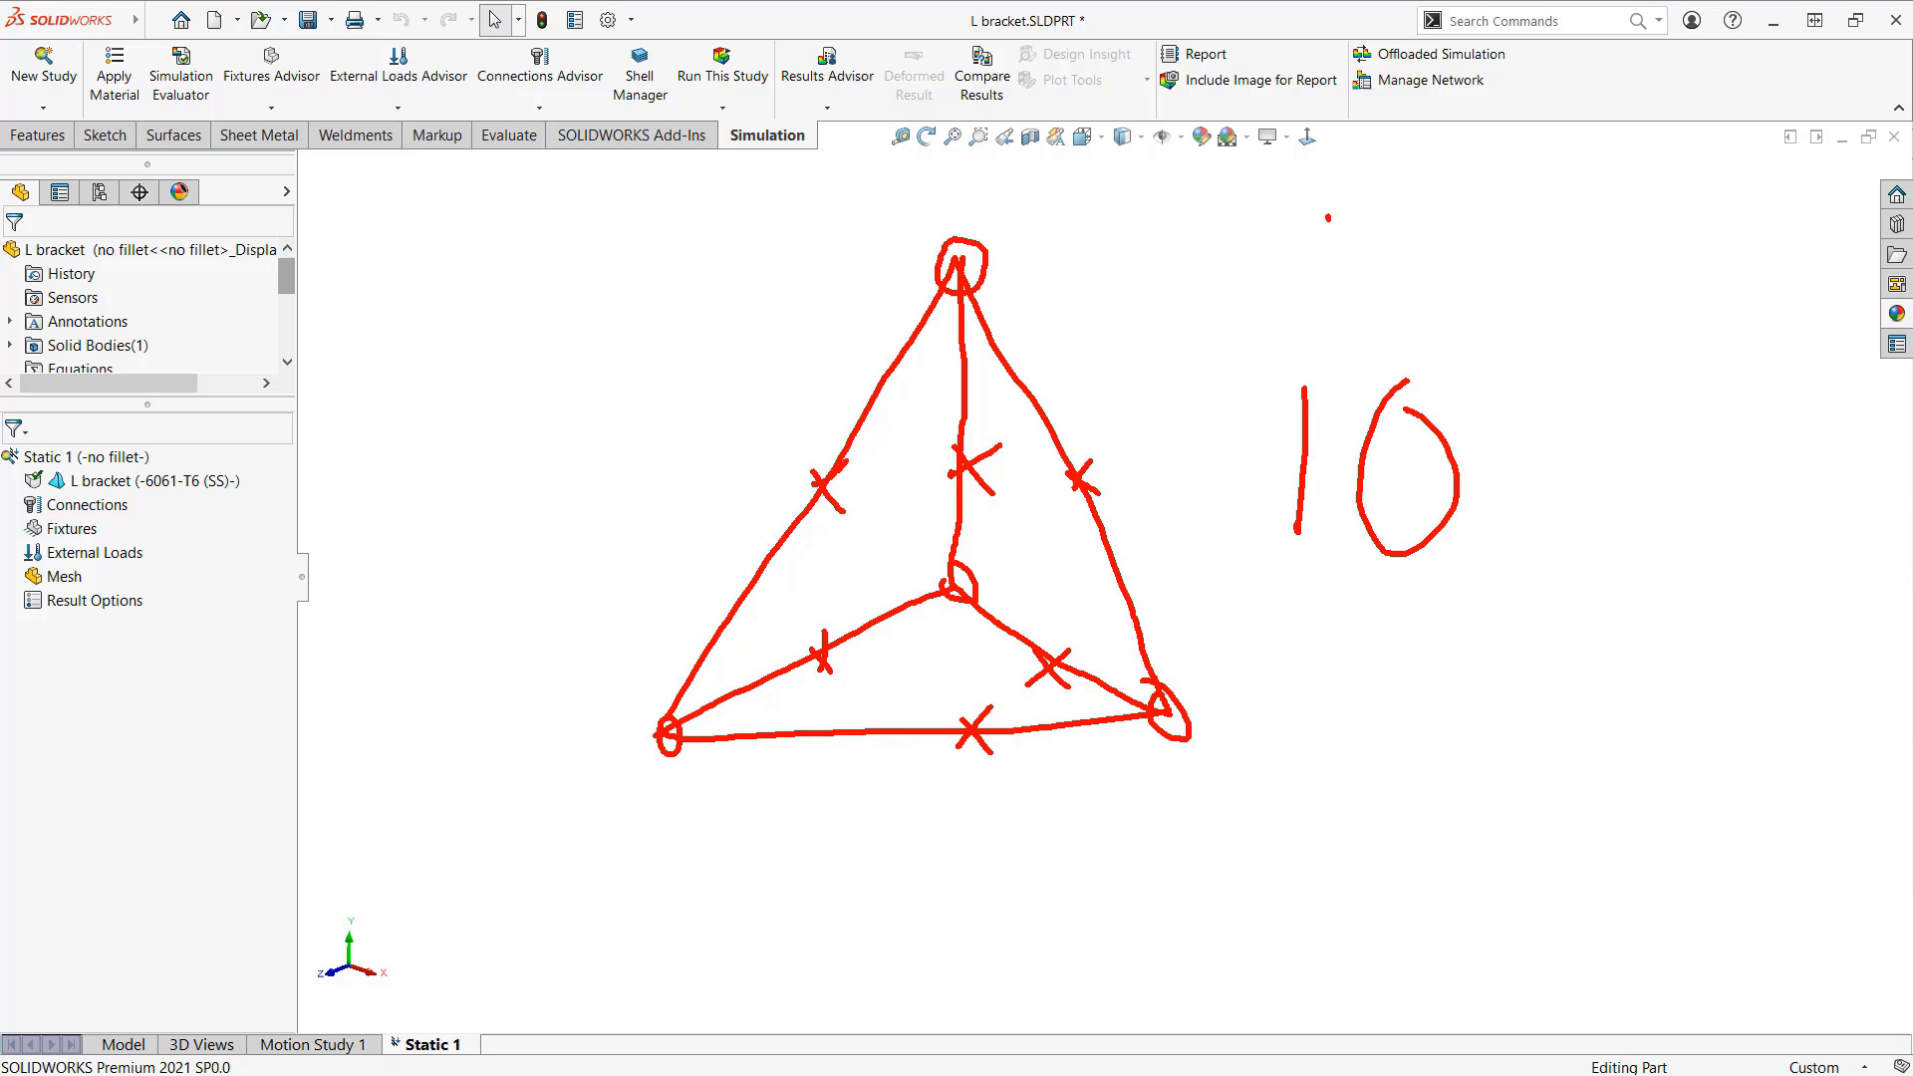
mouse_move(1328, 217)
left_mouse_down()
mouse_move(1362, 238)
mouse_move(1359, 321)
left_mouse_up()
mouse_move(947, 267)
left_mouse_down()
mouse_move(853, 337)
mouse_move(702, 510)
mouse_move(655, 722)
left_mouse_up()
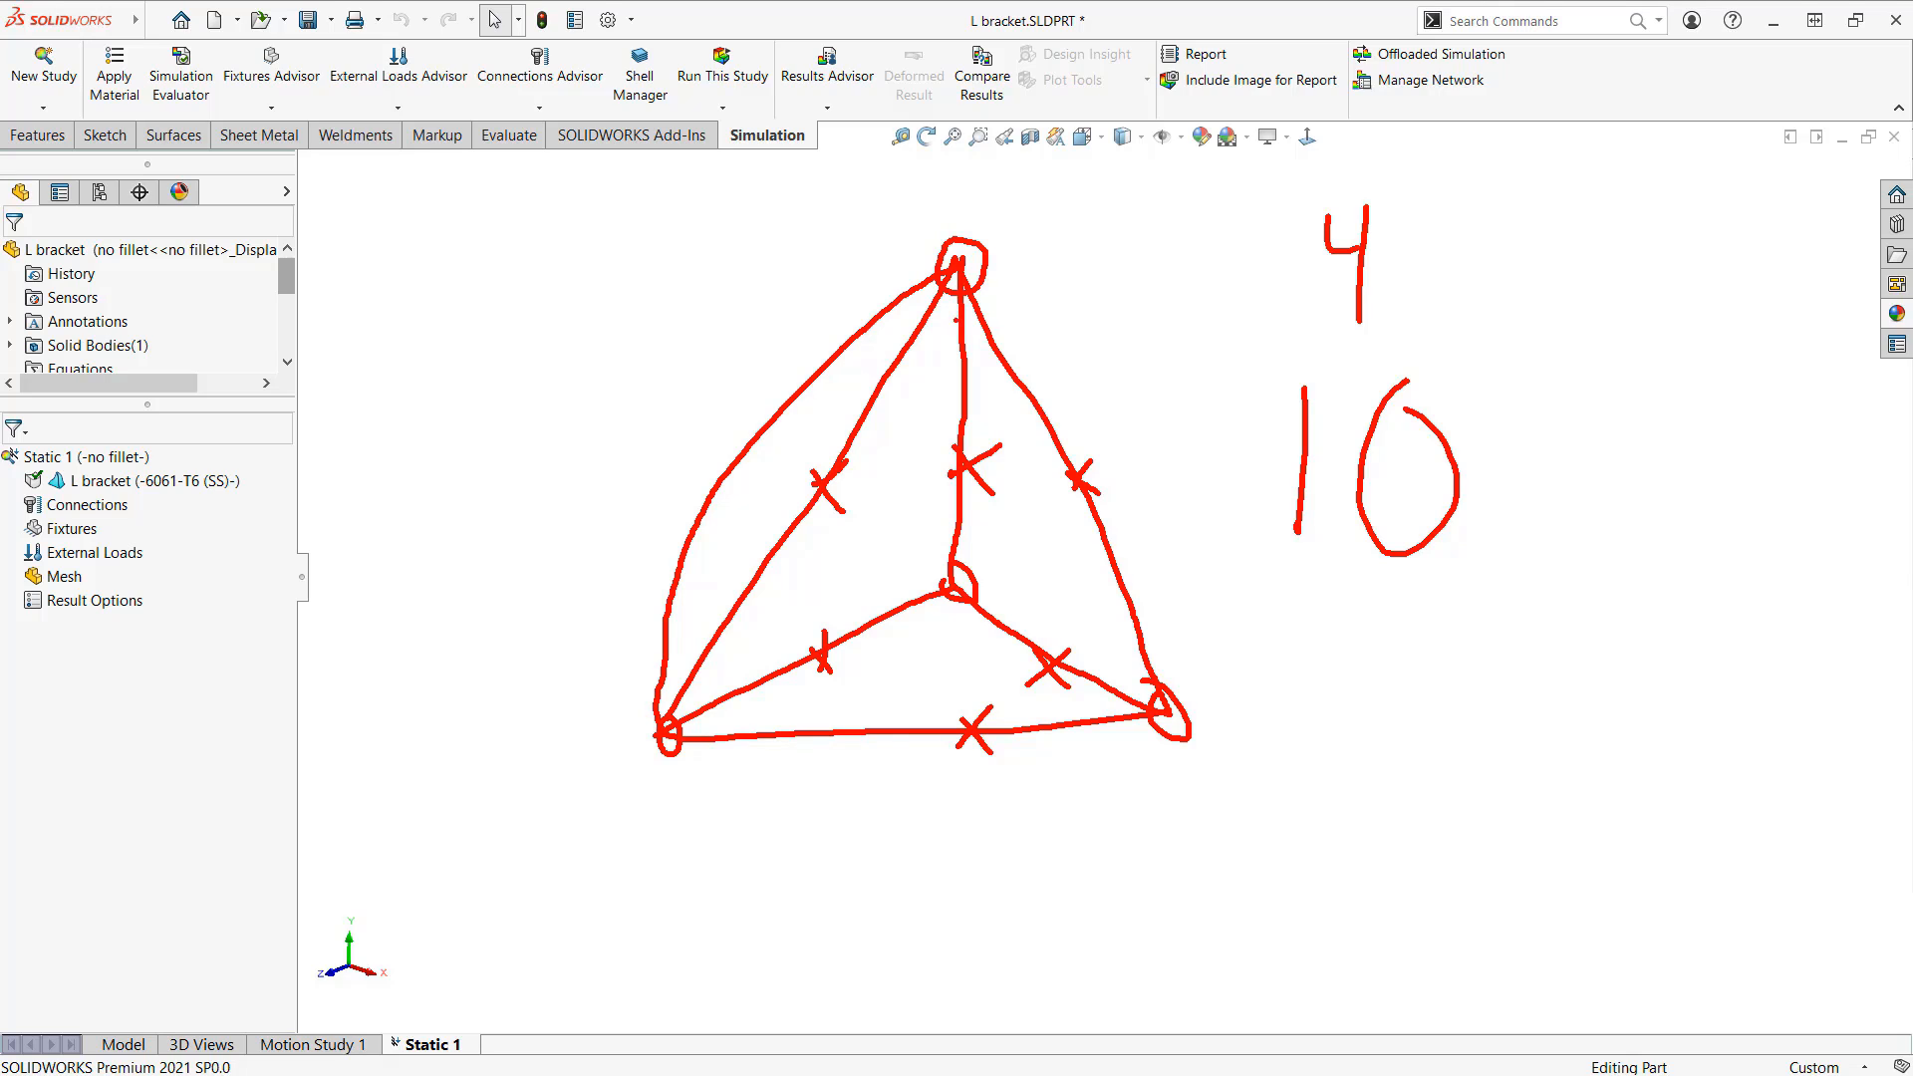
mouse_move(964, 275)
left_mouse_down()
mouse_move(1153, 617)
mouse_move(1156, 685)
left_mouse_up()
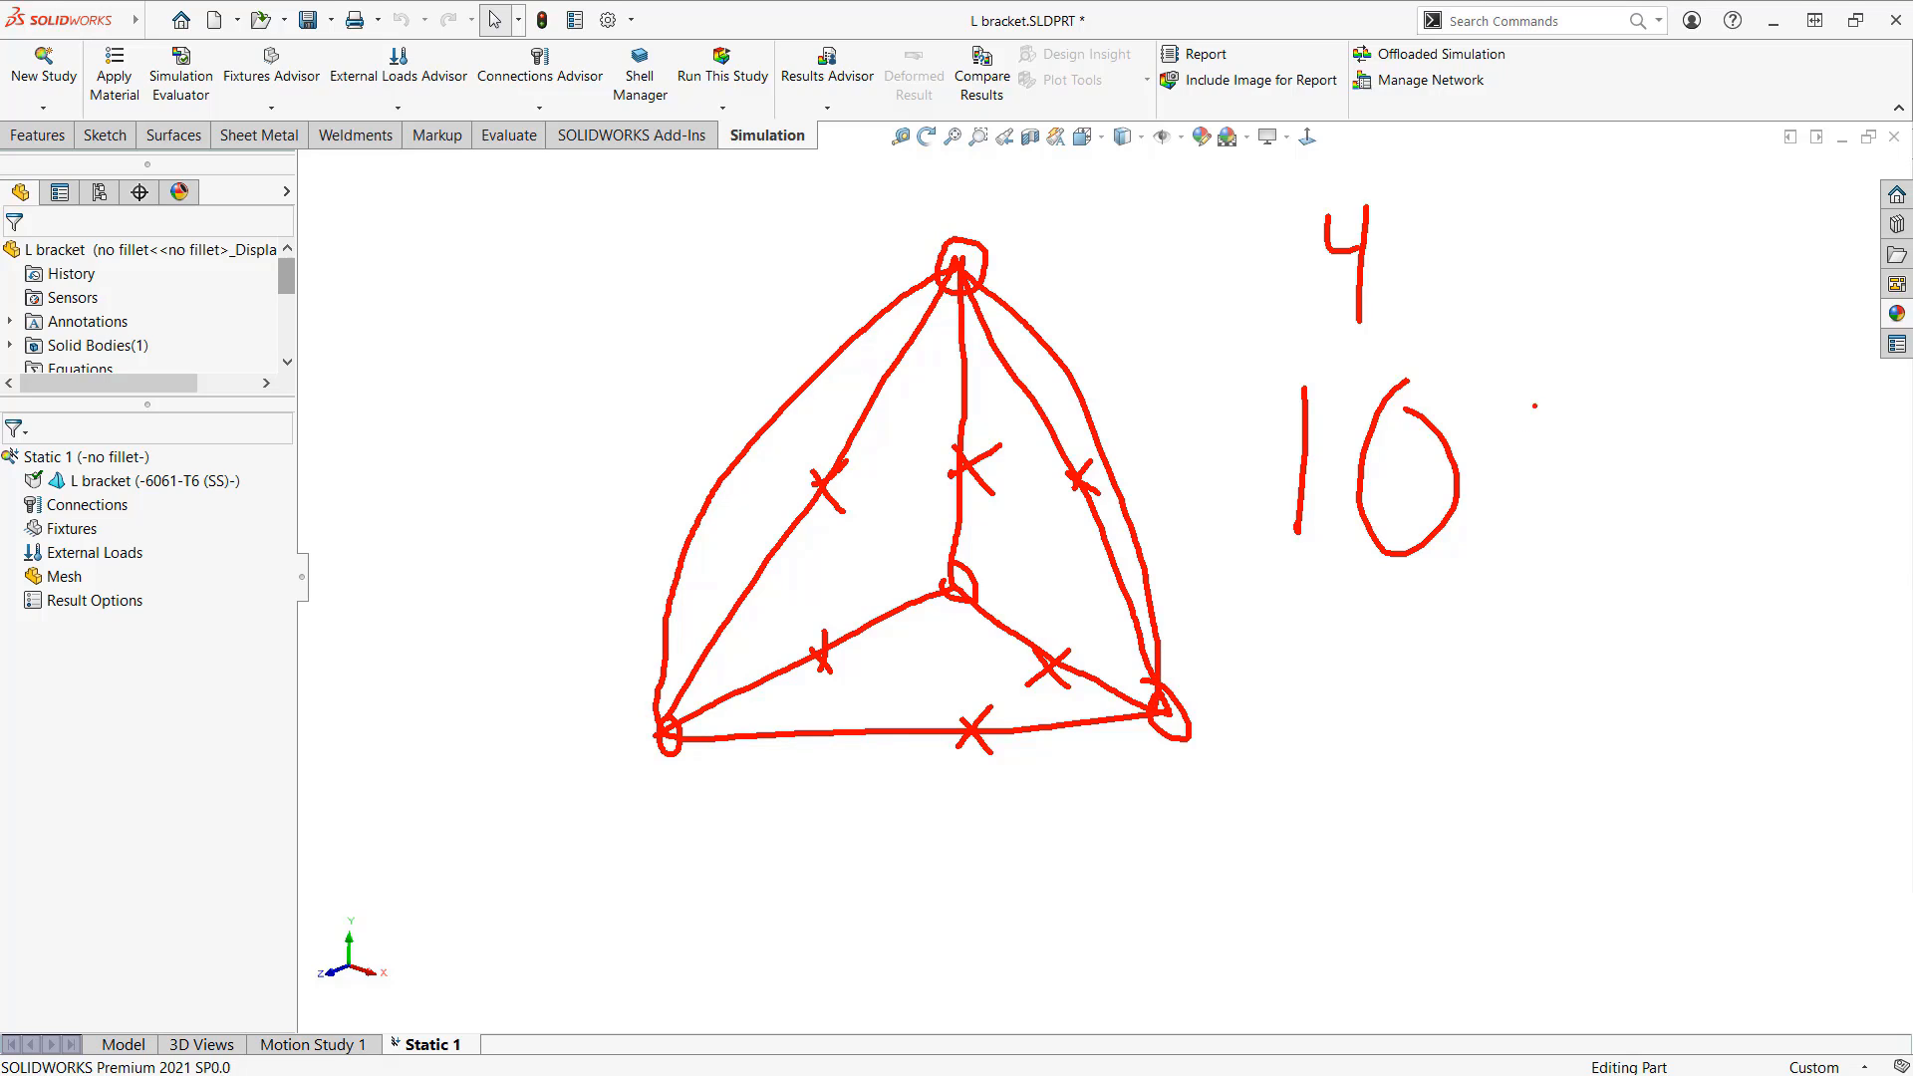
mouse_move(1475, 477)
left_mouse_down()
mouse_move(1500, 476)
mouse_move(1493, 495)
mouse_move(1541, 477)
mouse_move(1519, 528)
mouse_move(1581, 485)
mouse_move(1593, 504)
left_mouse_up()
mouse_move(1606, 473)
left_mouse_down()
mouse_move(1575, 547)
mouse_move(1655, 487)
mouse_move(1726, 480)
mouse_move(1703, 526)
left_mouse_up()
left_click_drag(1698, 488, 1738, 520)
mouse_move(1744, 420)
left_mouse_down()
mouse_move(1774, 409)
mouse_move(1783, 435)
left_mouse_up()
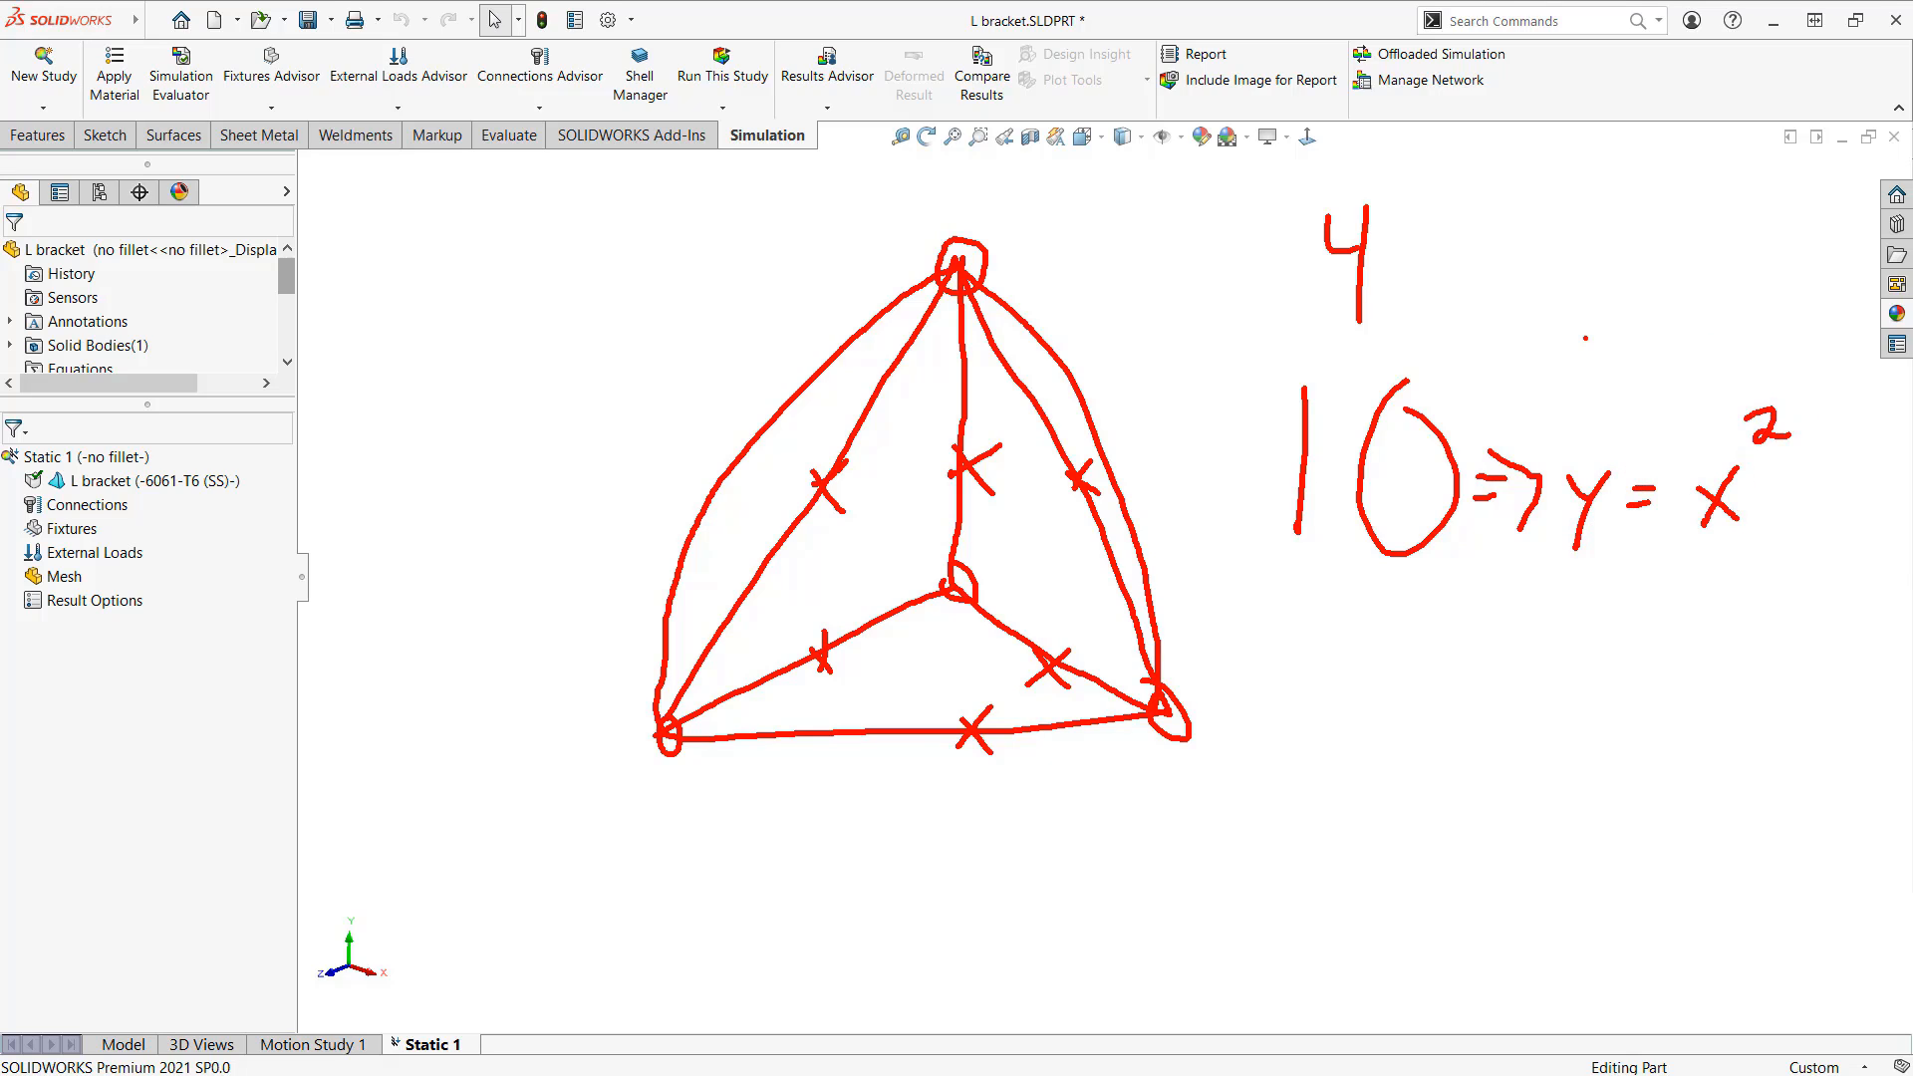
left_click_drag(1379, 247, 1508, 258)
mouse_move(1529, 223)
left_mouse_down()
mouse_move(1497, 298)
mouse_move(1577, 218)
mouse_move(1570, 239)
mouse_move(1691, 251)
left_mouse_up()
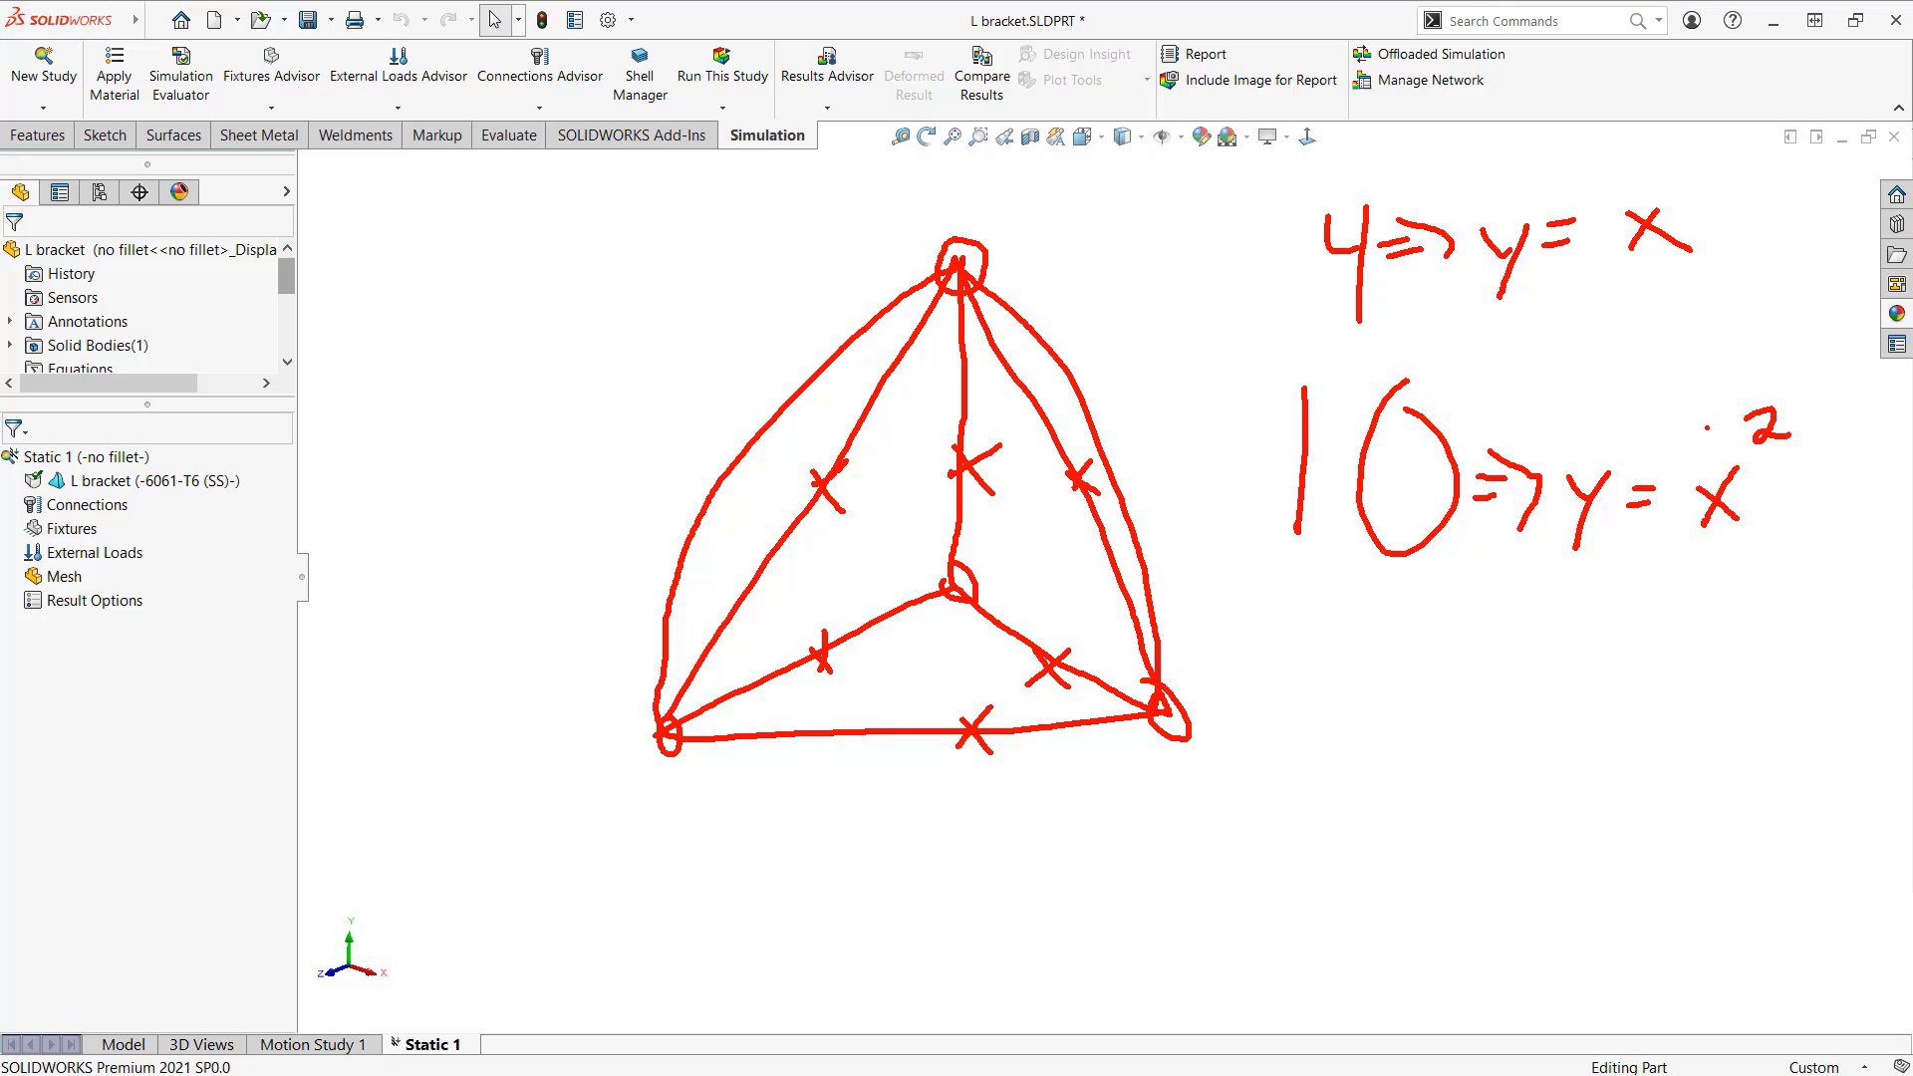
mouse_move(1799, 388)
left_mouse_down()
mouse_move(1736, 446)
mouse_move(1793, 393)
mouse_move(1677, 426)
mouse_move(1683, 470)
left_mouse_up()
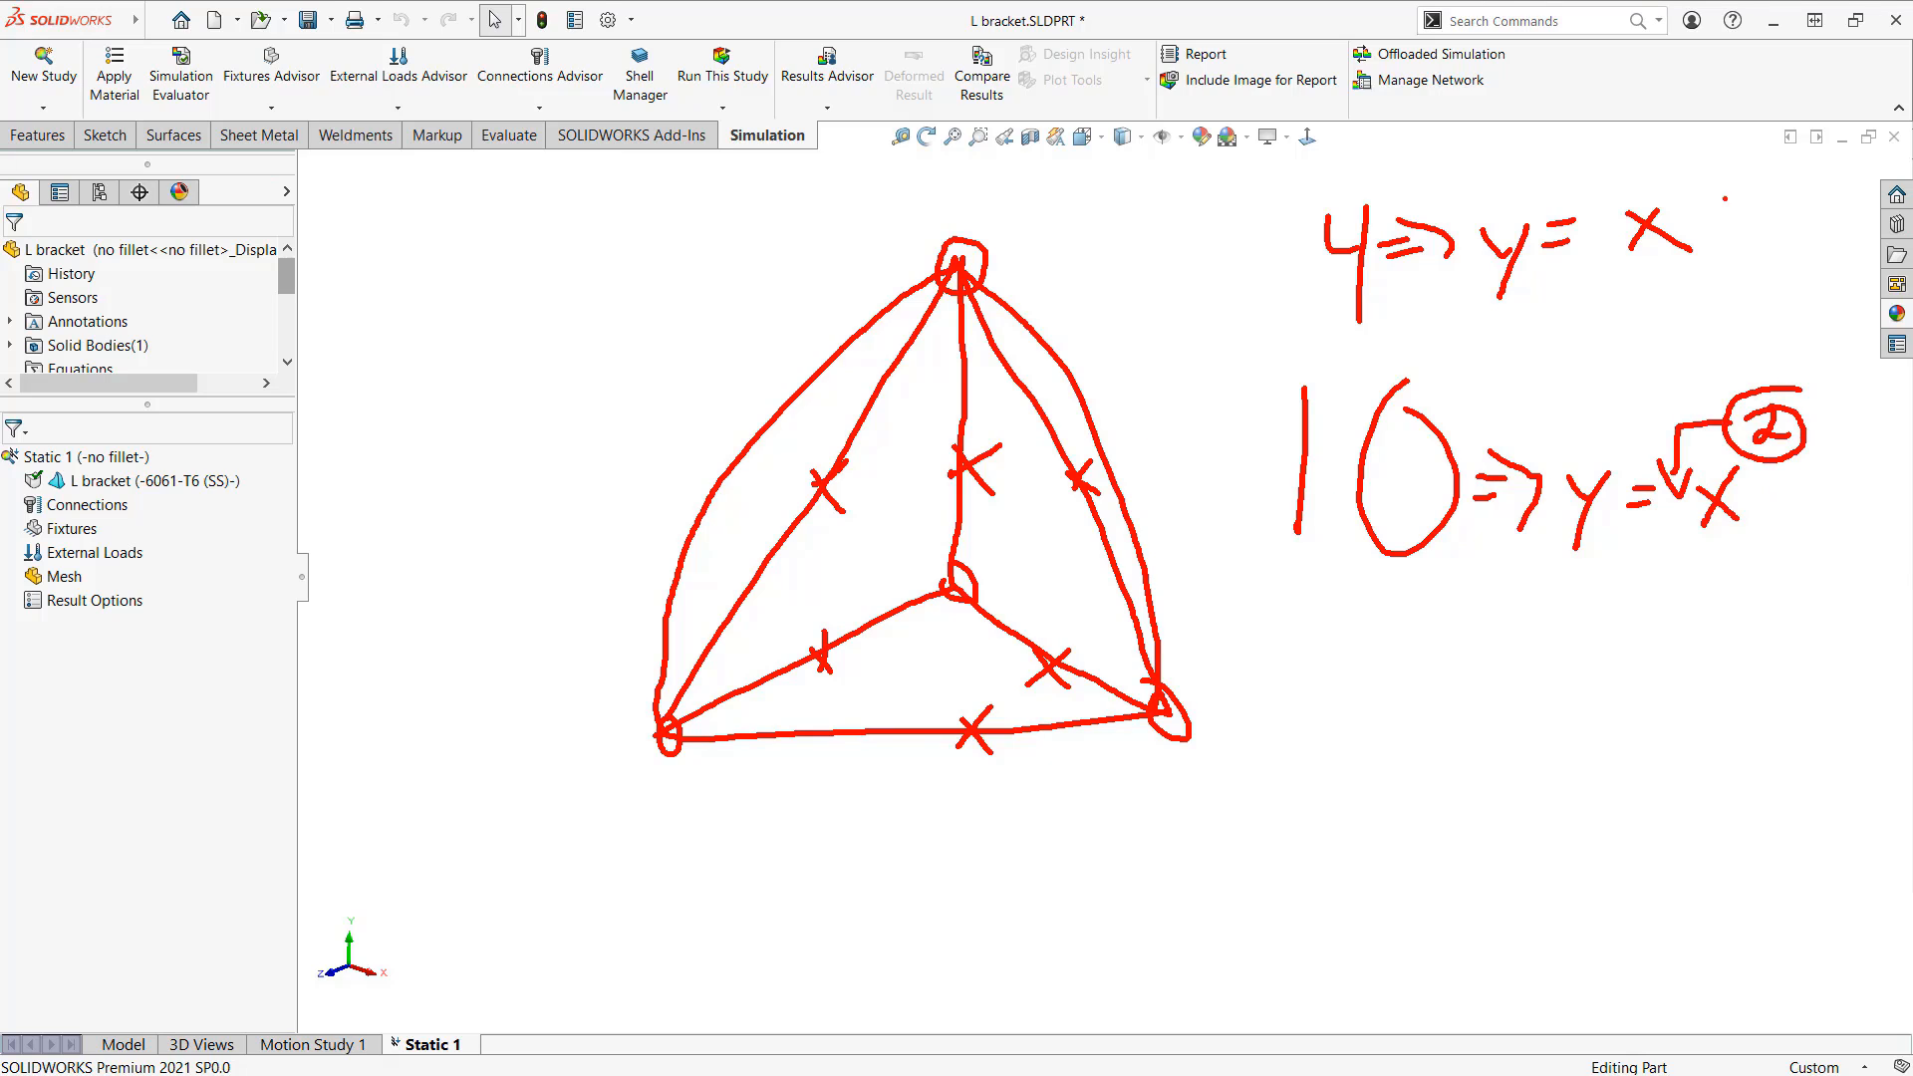
left_click_drag(1544, 624, 1560, 662)
left_click_drag(1579, 624, 1554, 723)
left_click_drag(1587, 566, 1594, 591)
mouse_move(1601, 648)
left_mouse_down()
mouse_move(1688, 634)
mouse_move(1668, 681)
mouse_move(1719, 655)
left_mouse_up()
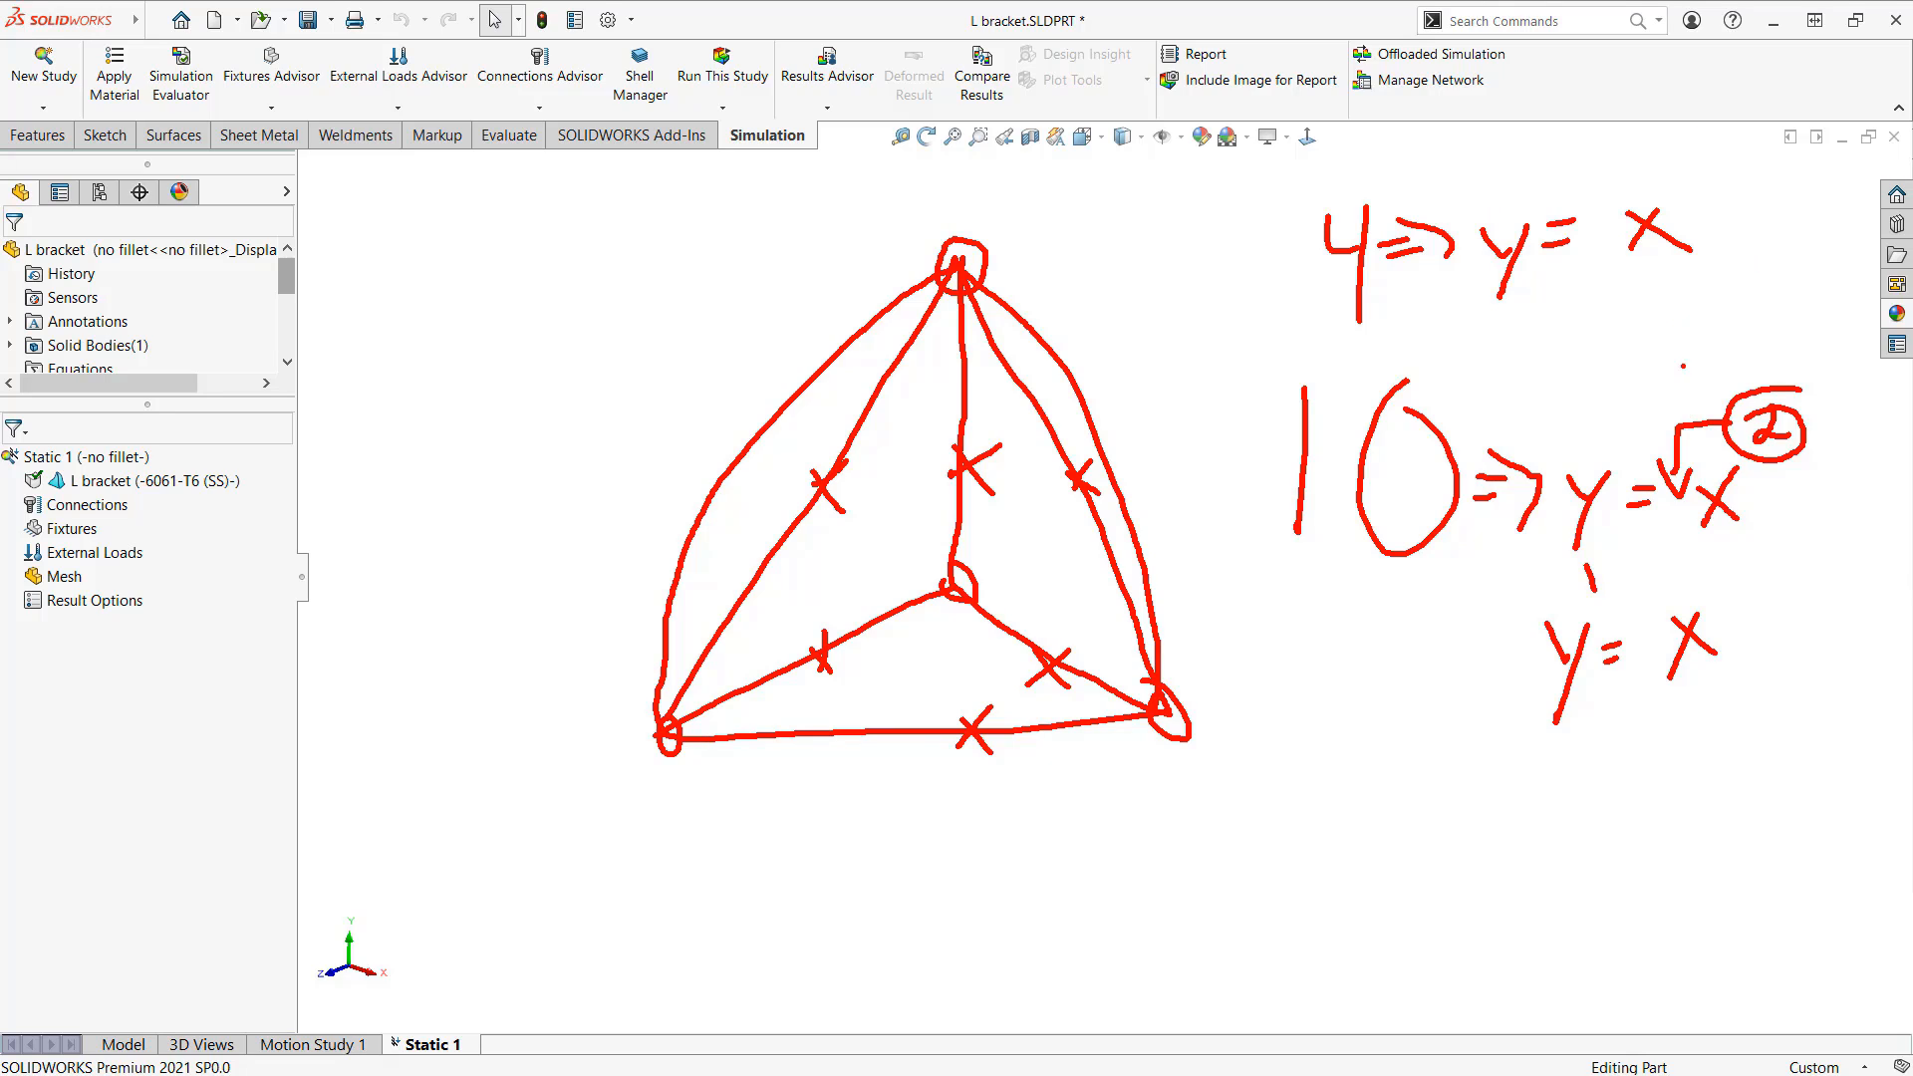
mouse_move(1692, 179)
left_mouse_down()
mouse_move(1585, 186)
mouse_move(1605, 233)
left_mouse_up()
mouse_move(1491, 344)
left_mouse_down()
mouse_move(1535, 342)
mouse_move(1518, 389)
left_mouse_up()
left_click_drag(1537, 297, 1550, 321)
left_click_drag(1550, 323, 1576, 347)
left_click_drag(1671, 311, 1677, 357)
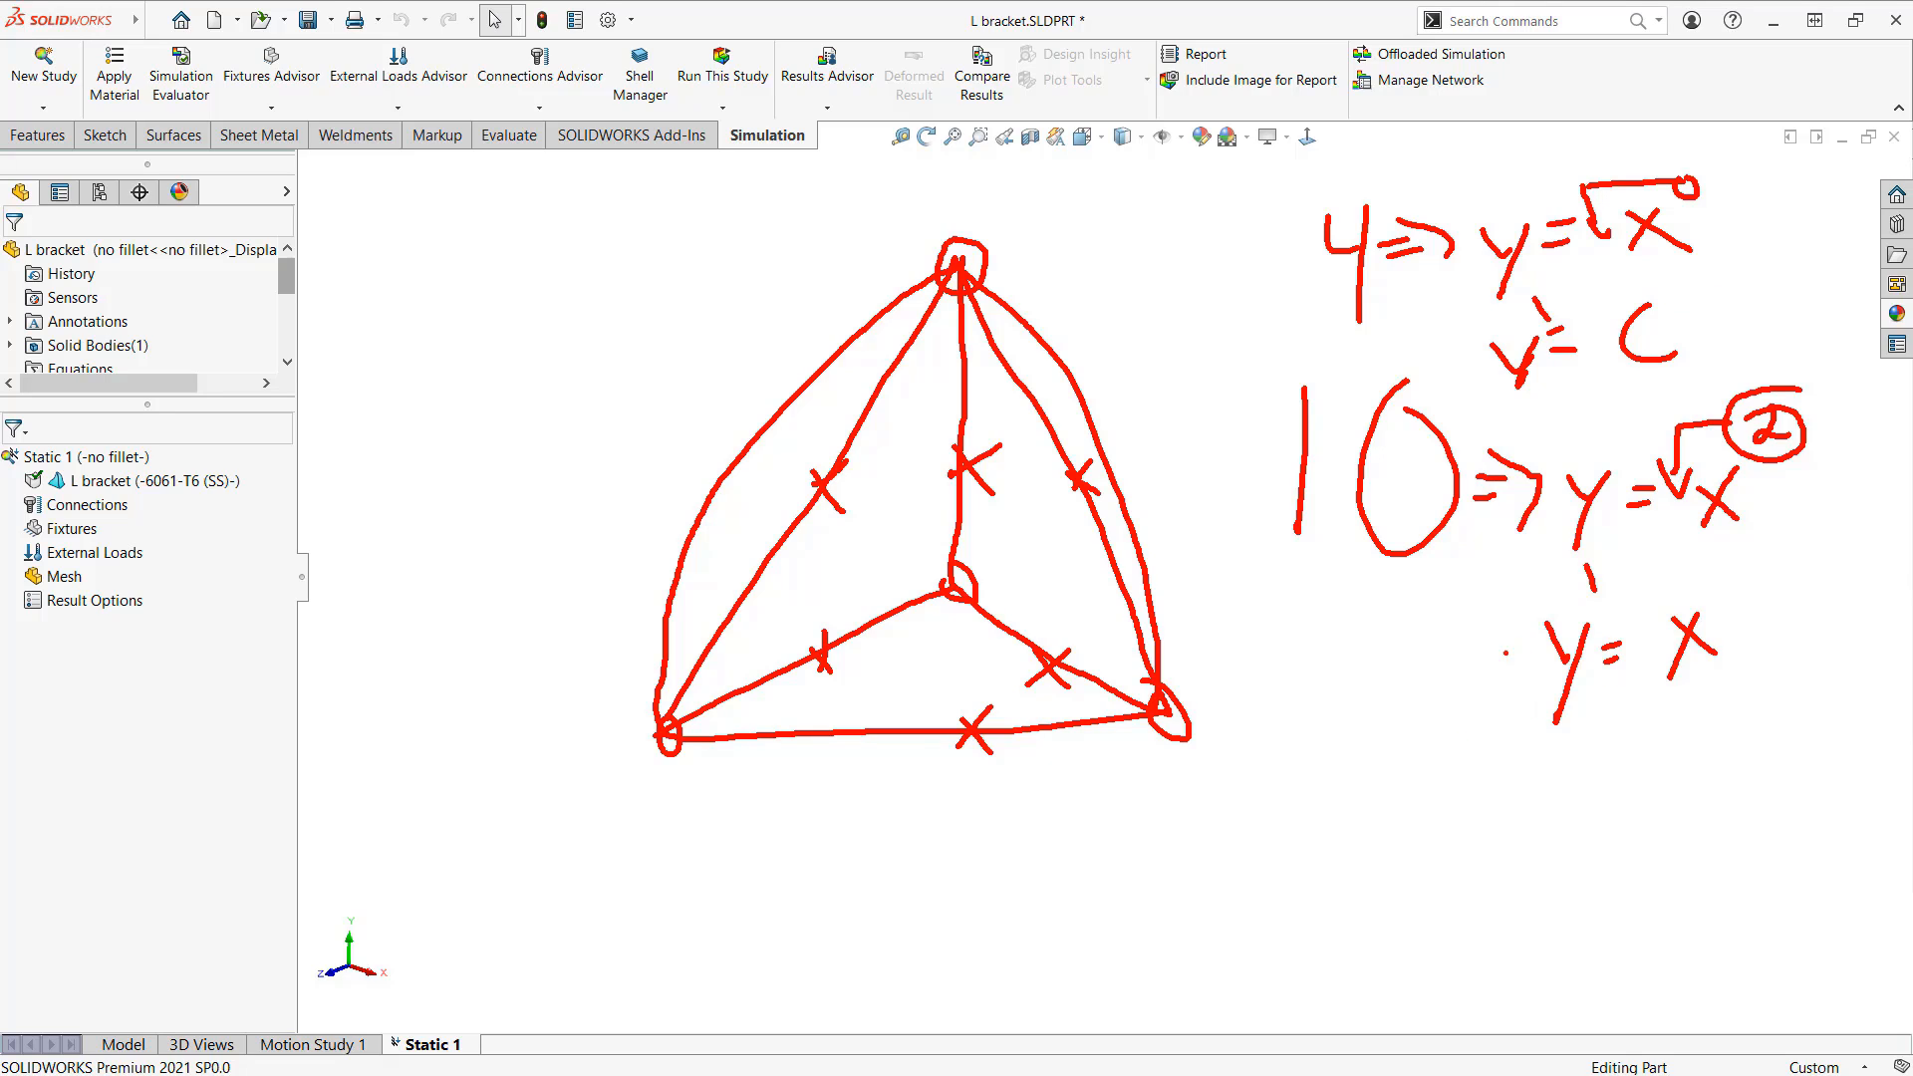
mouse_move(1450, 661)
left_mouse_down()
mouse_move(1525, 678)
mouse_move(1504, 696)
left_mouse_up()
left_click_drag(1360, 359, 1457, 363)
left_click_drag(1457, 362, 1430, 390)
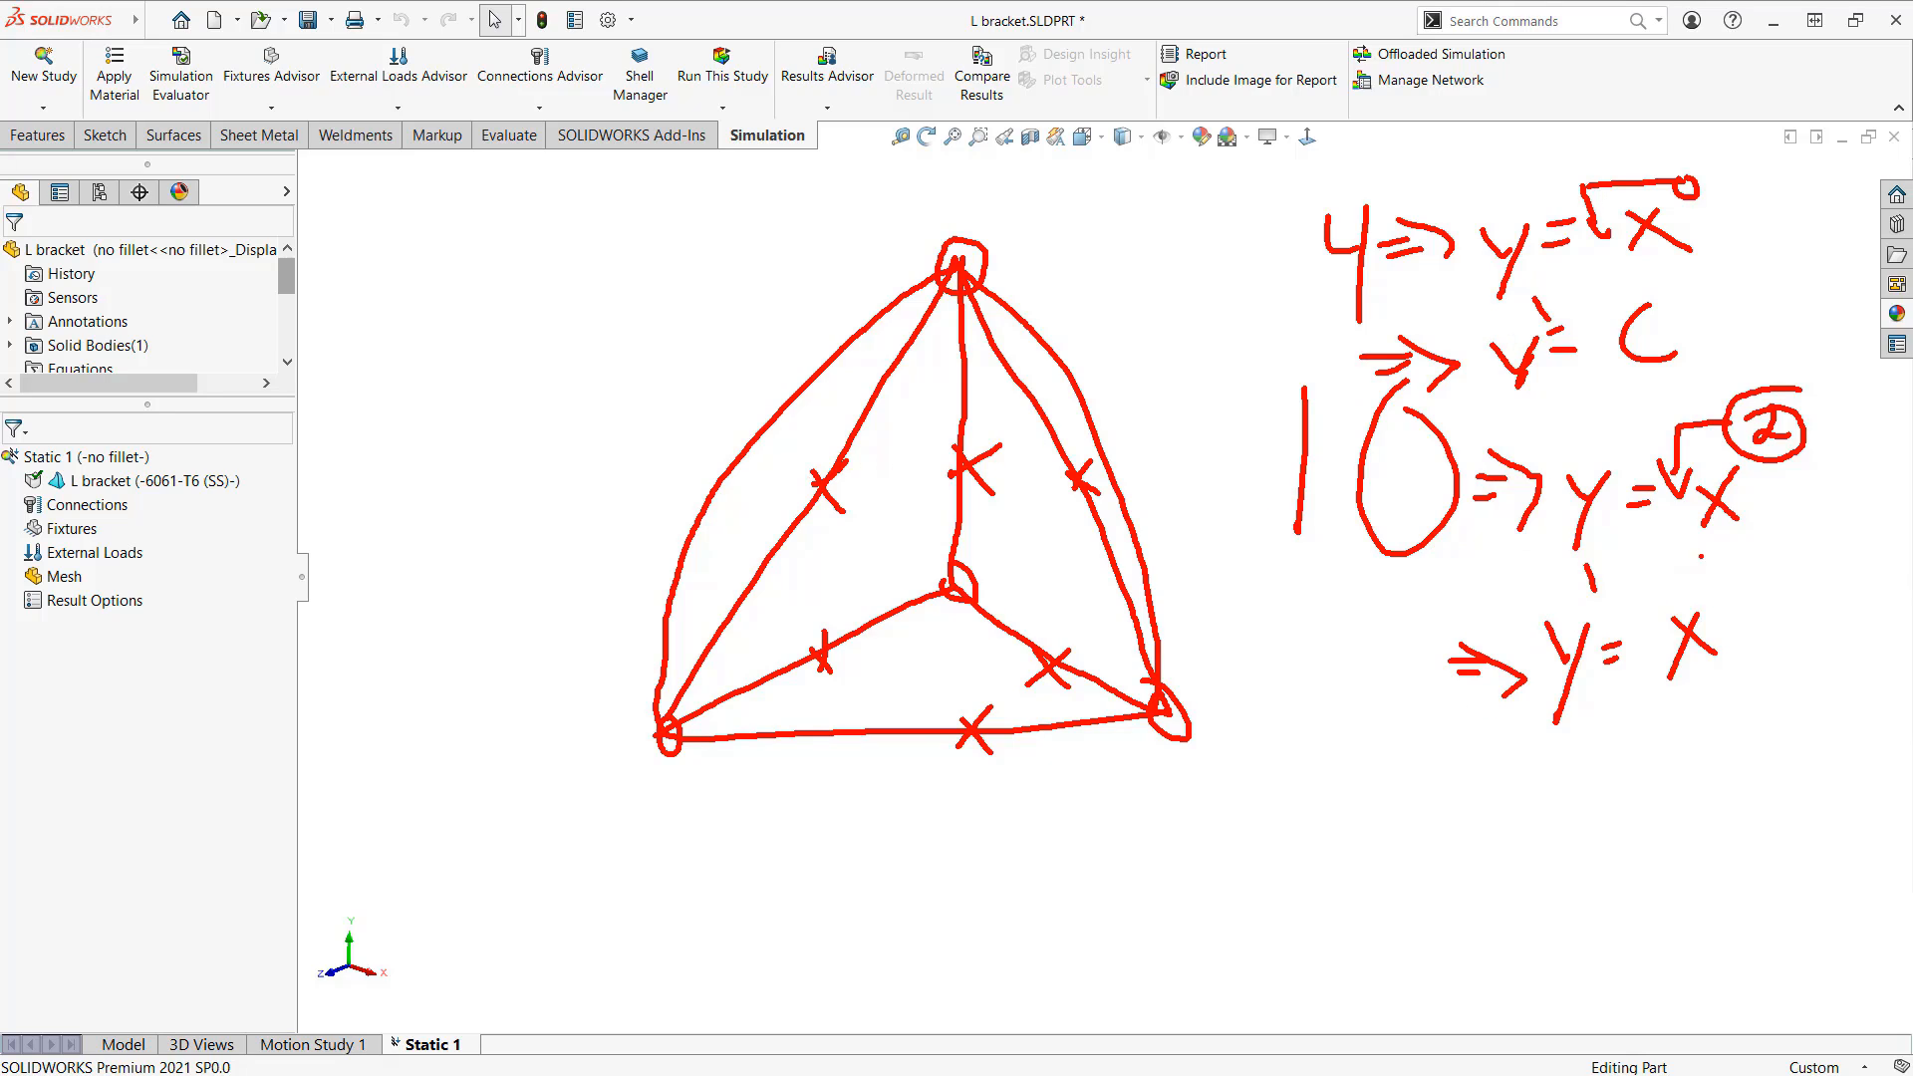
mouse_move(1772, 382)
left_mouse_down()
mouse_move(1667, 384)
mouse_move(1762, 430)
left_mouse_up()
mouse_move(1704, 594)
left_mouse_down()
mouse_move(1542, 590)
mouse_move(1695, 610)
left_mouse_up()
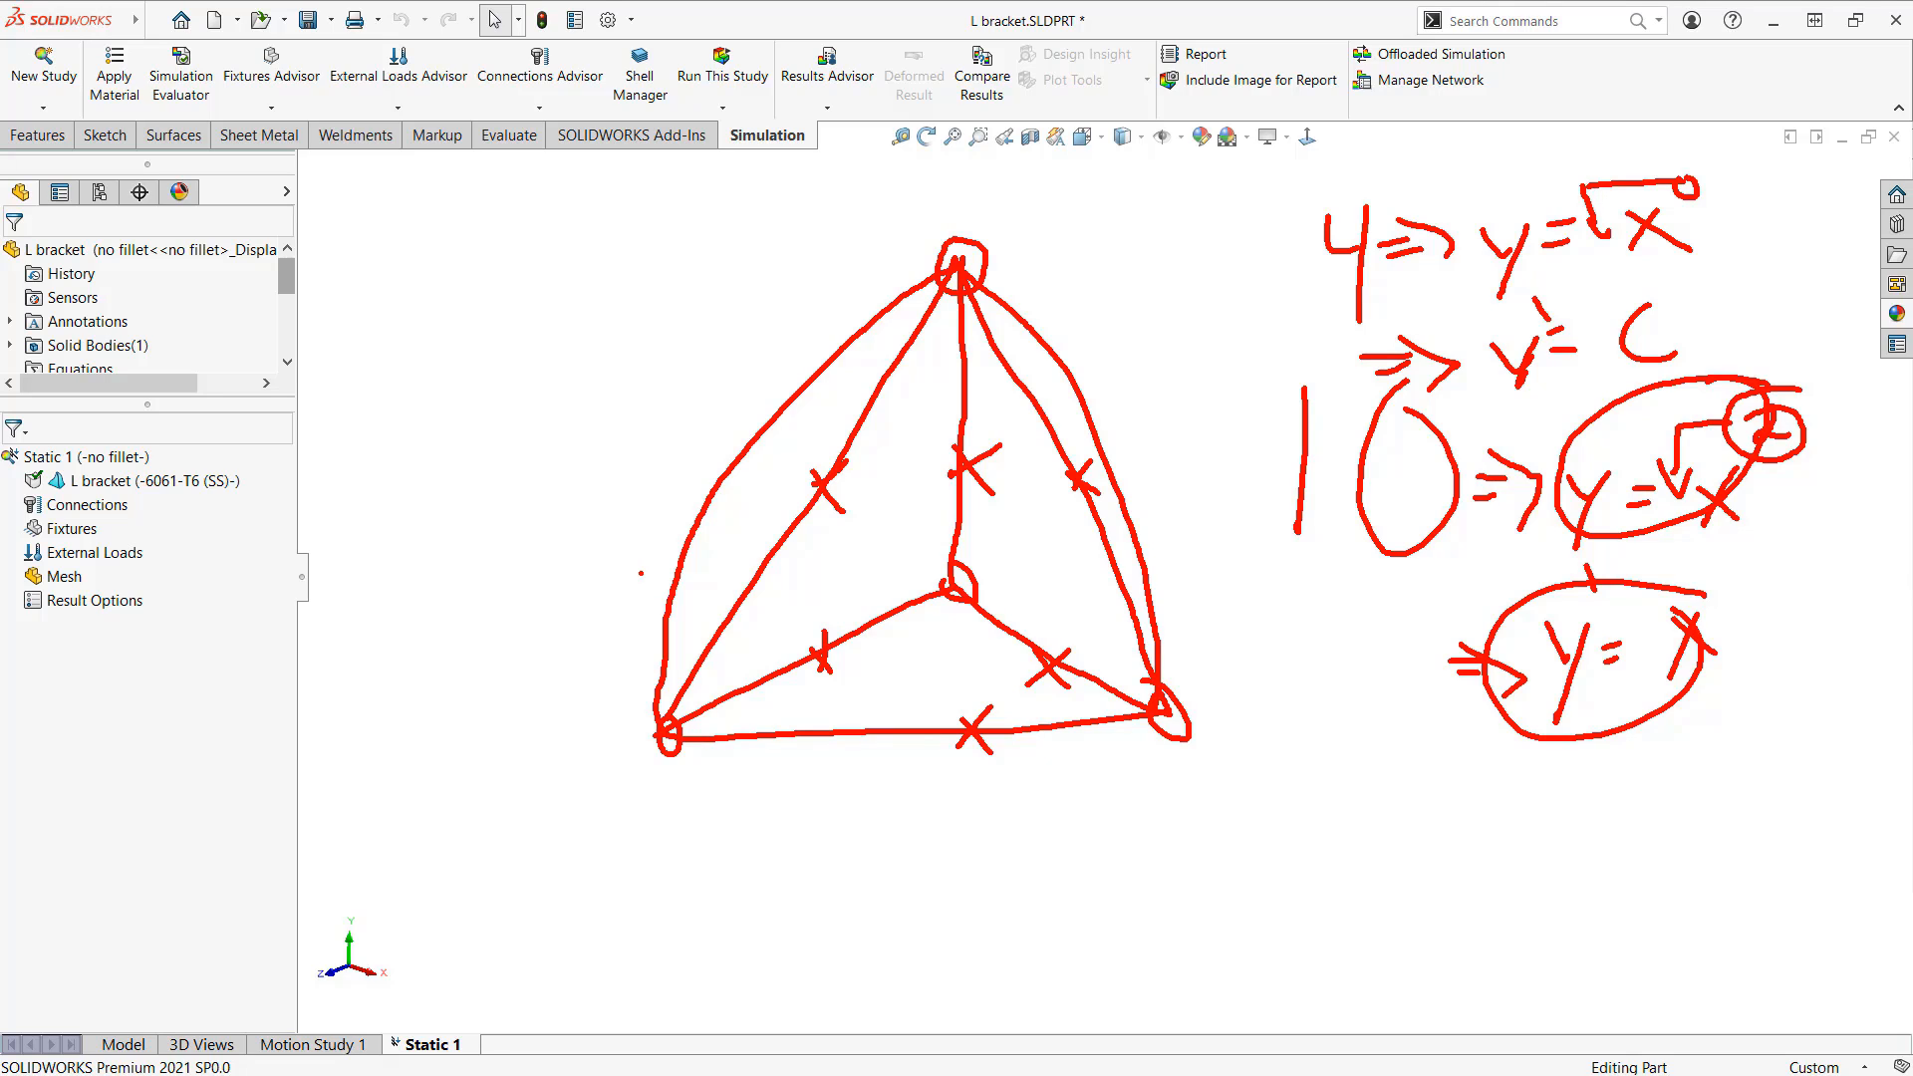
mouse_move(1194, 456)
left_mouse_down()
mouse_move(1263, 460)
mouse_move(1246, 492)
mouse_move(1278, 535)
left_mouse_up()
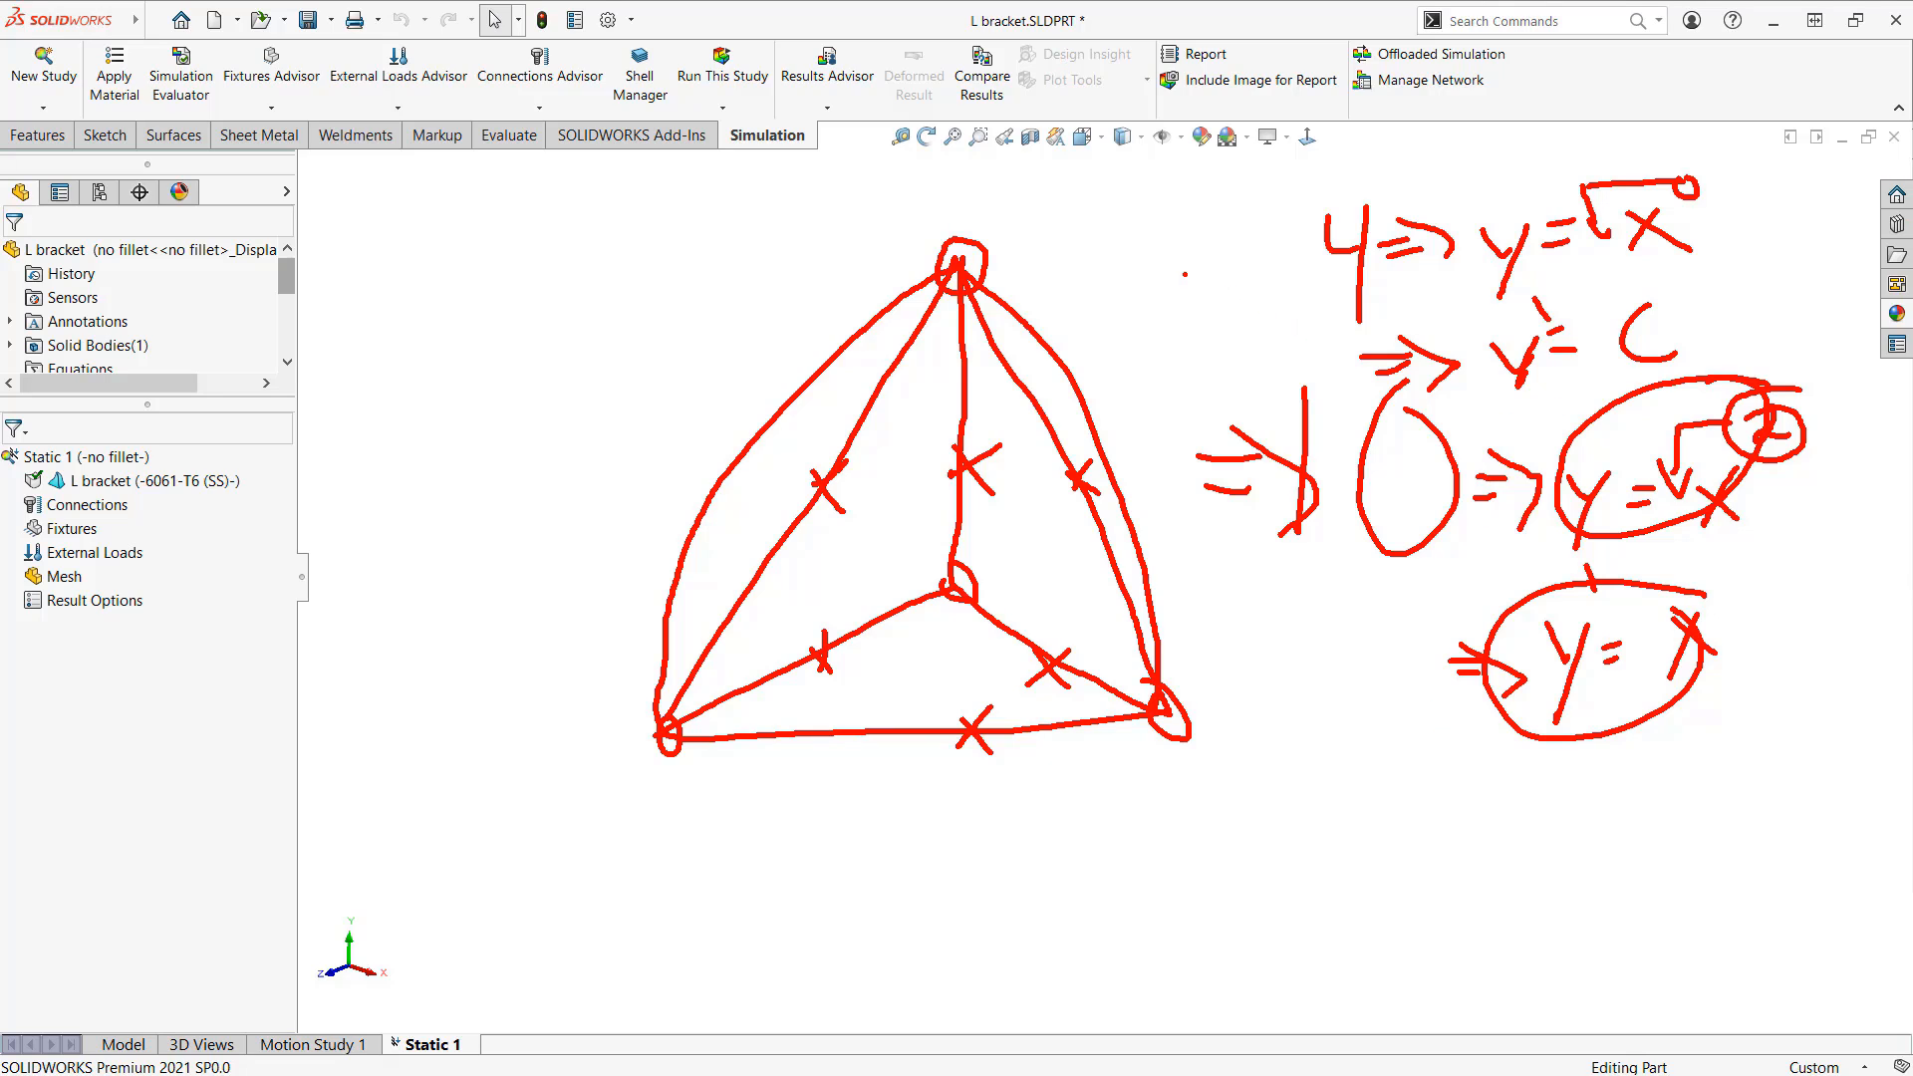
mouse_move(1183, 272)
left_mouse_down()
mouse_move(1221, 281)
mouse_move(1212, 261)
left_mouse_up()
left_click_drag(1209, 261, 1227, 306)
mouse_move(1115, 261)
left_mouse_down()
mouse_move(1124, 304)
mouse_move(1175, 301)
left_mouse_up()
mouse_move(1193, 591)
left_mouse_down()
mouse_move(1243, 571)
mouse_move(1261, 616)
left_mouse_up()
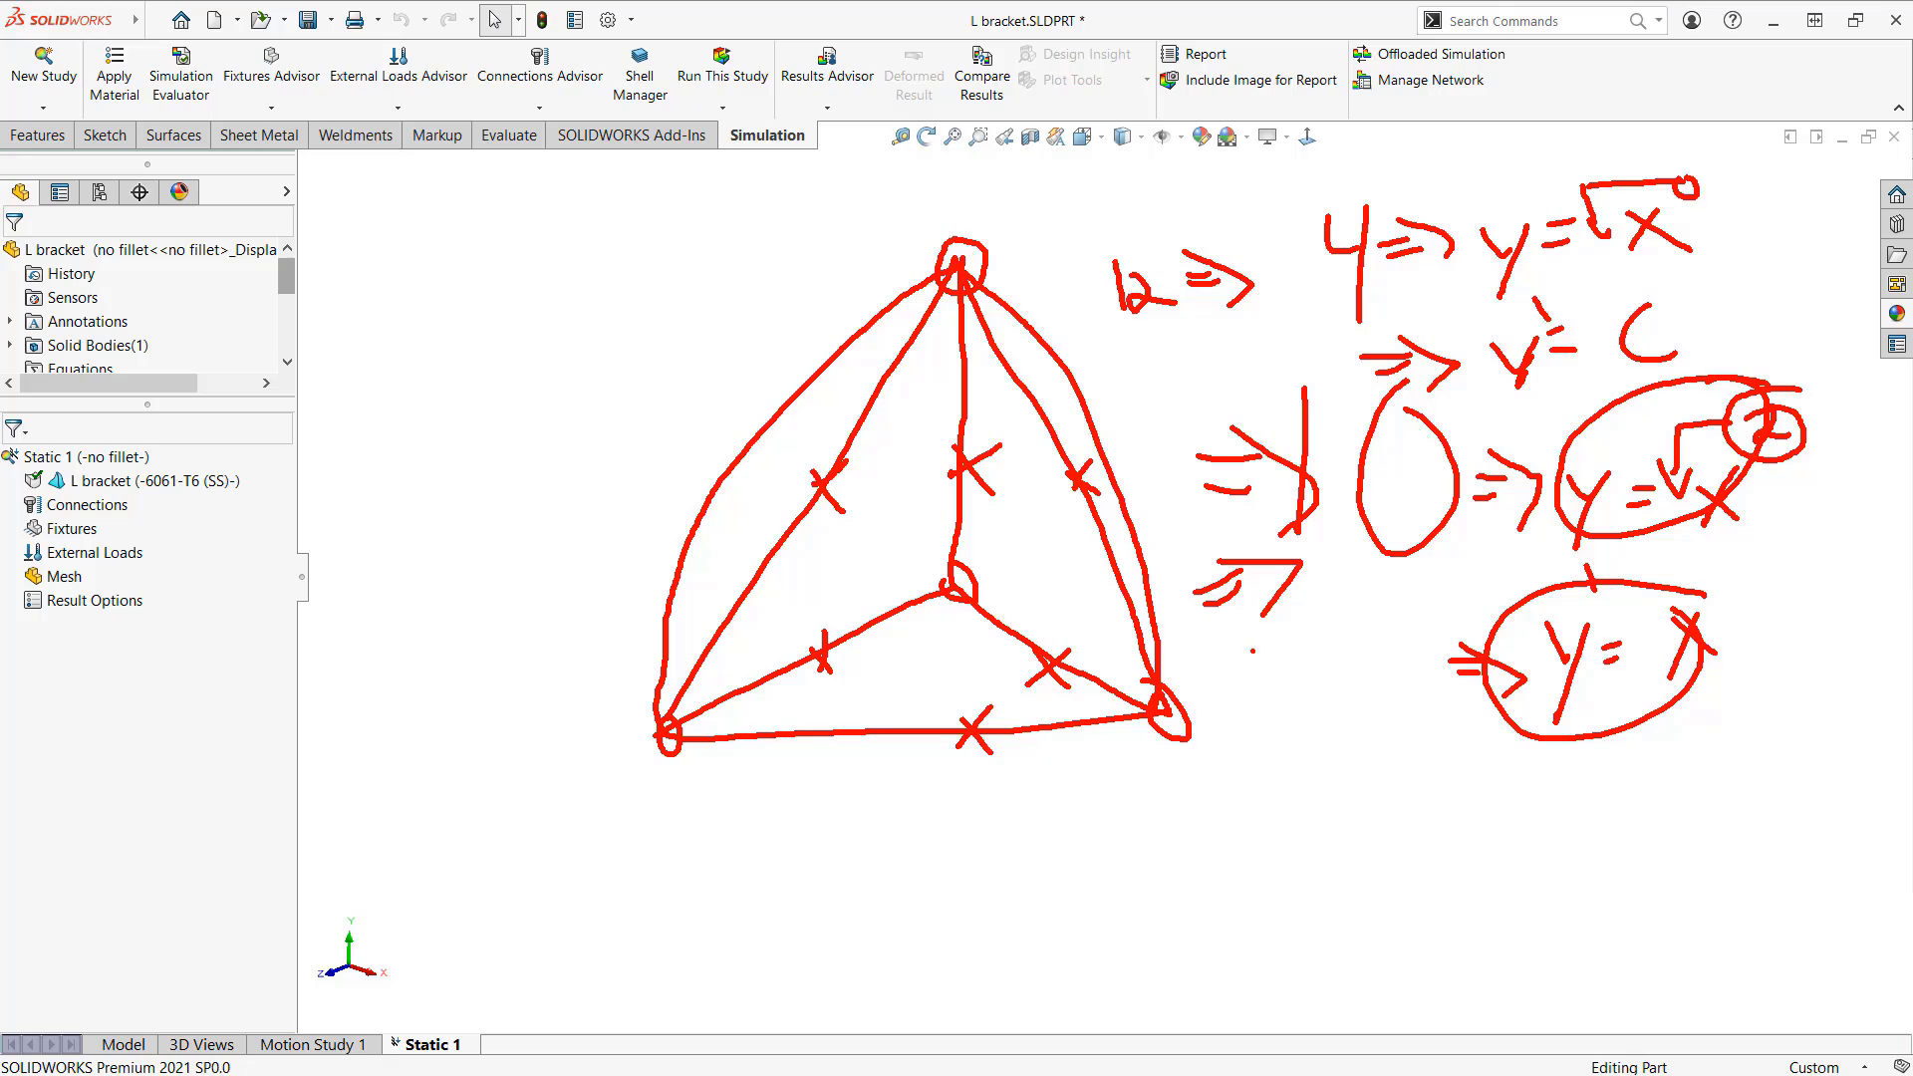
key("Escape")
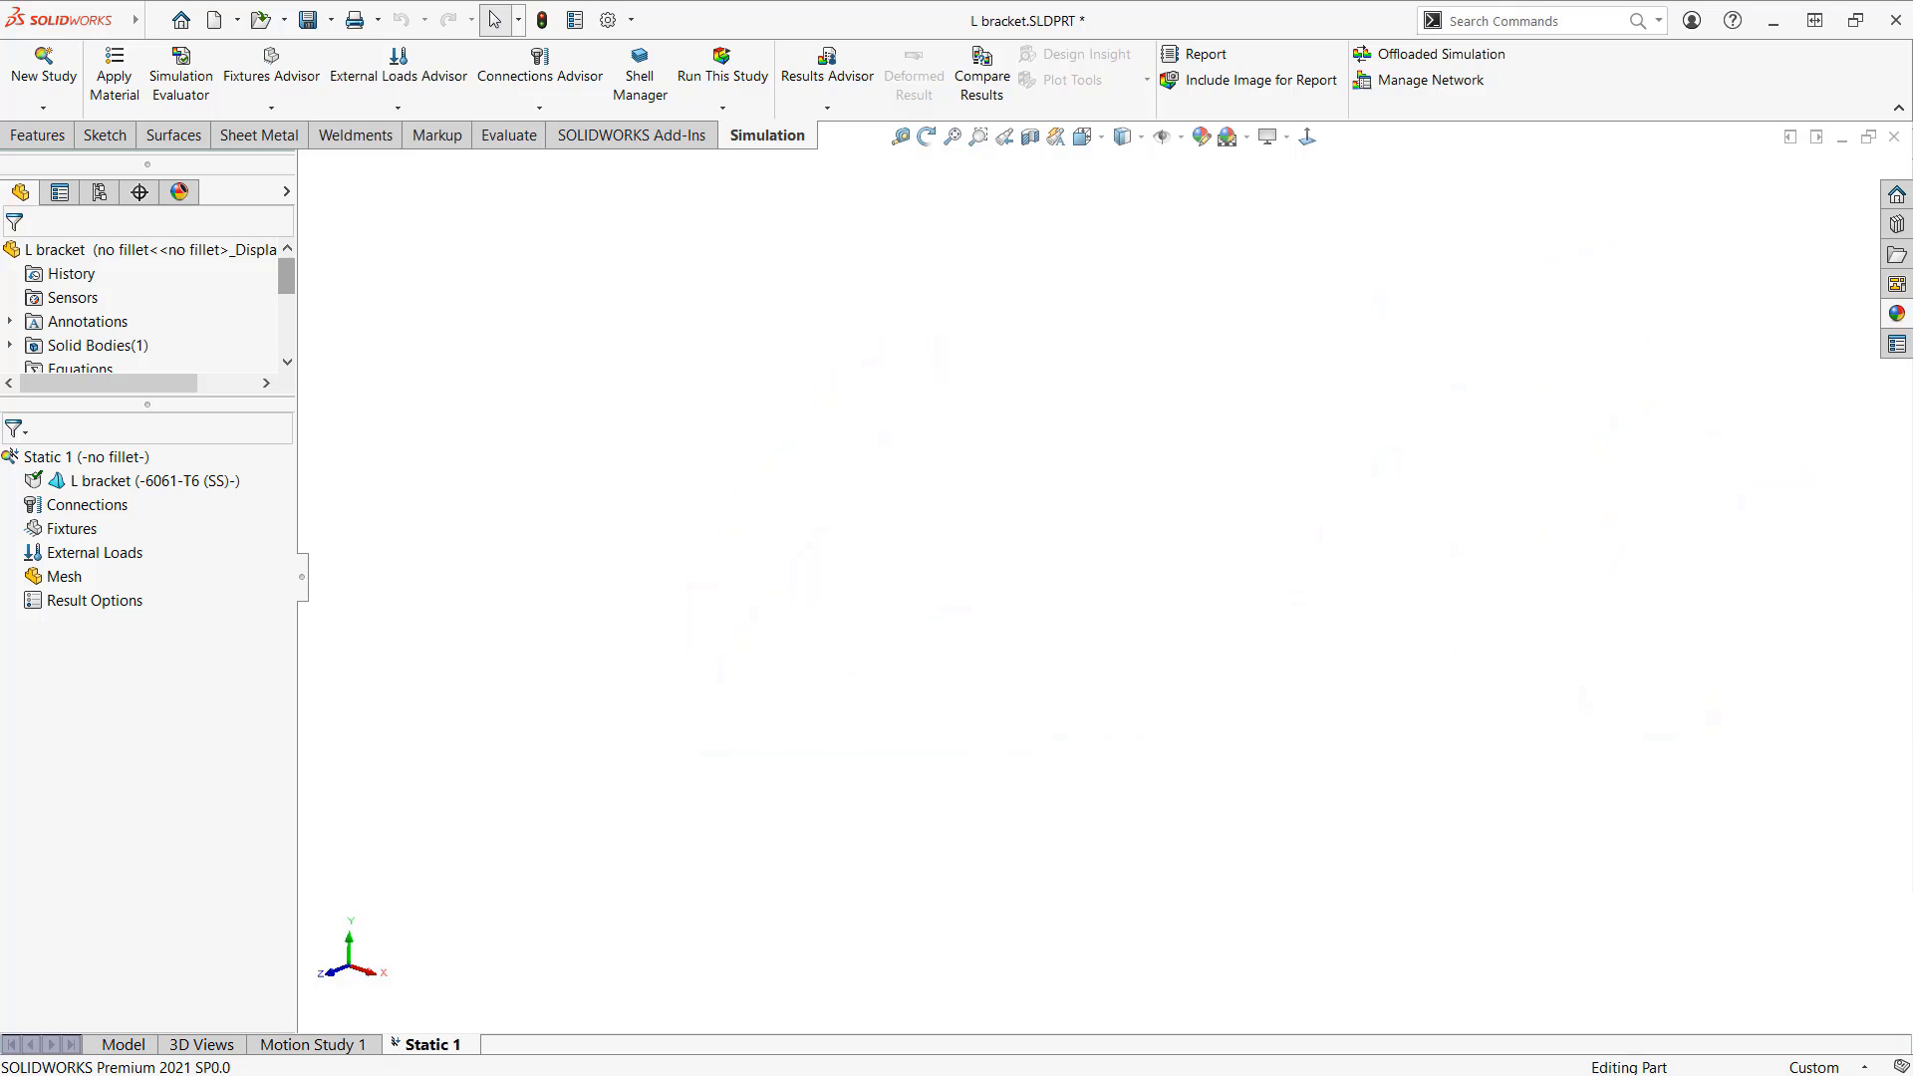
key("f")
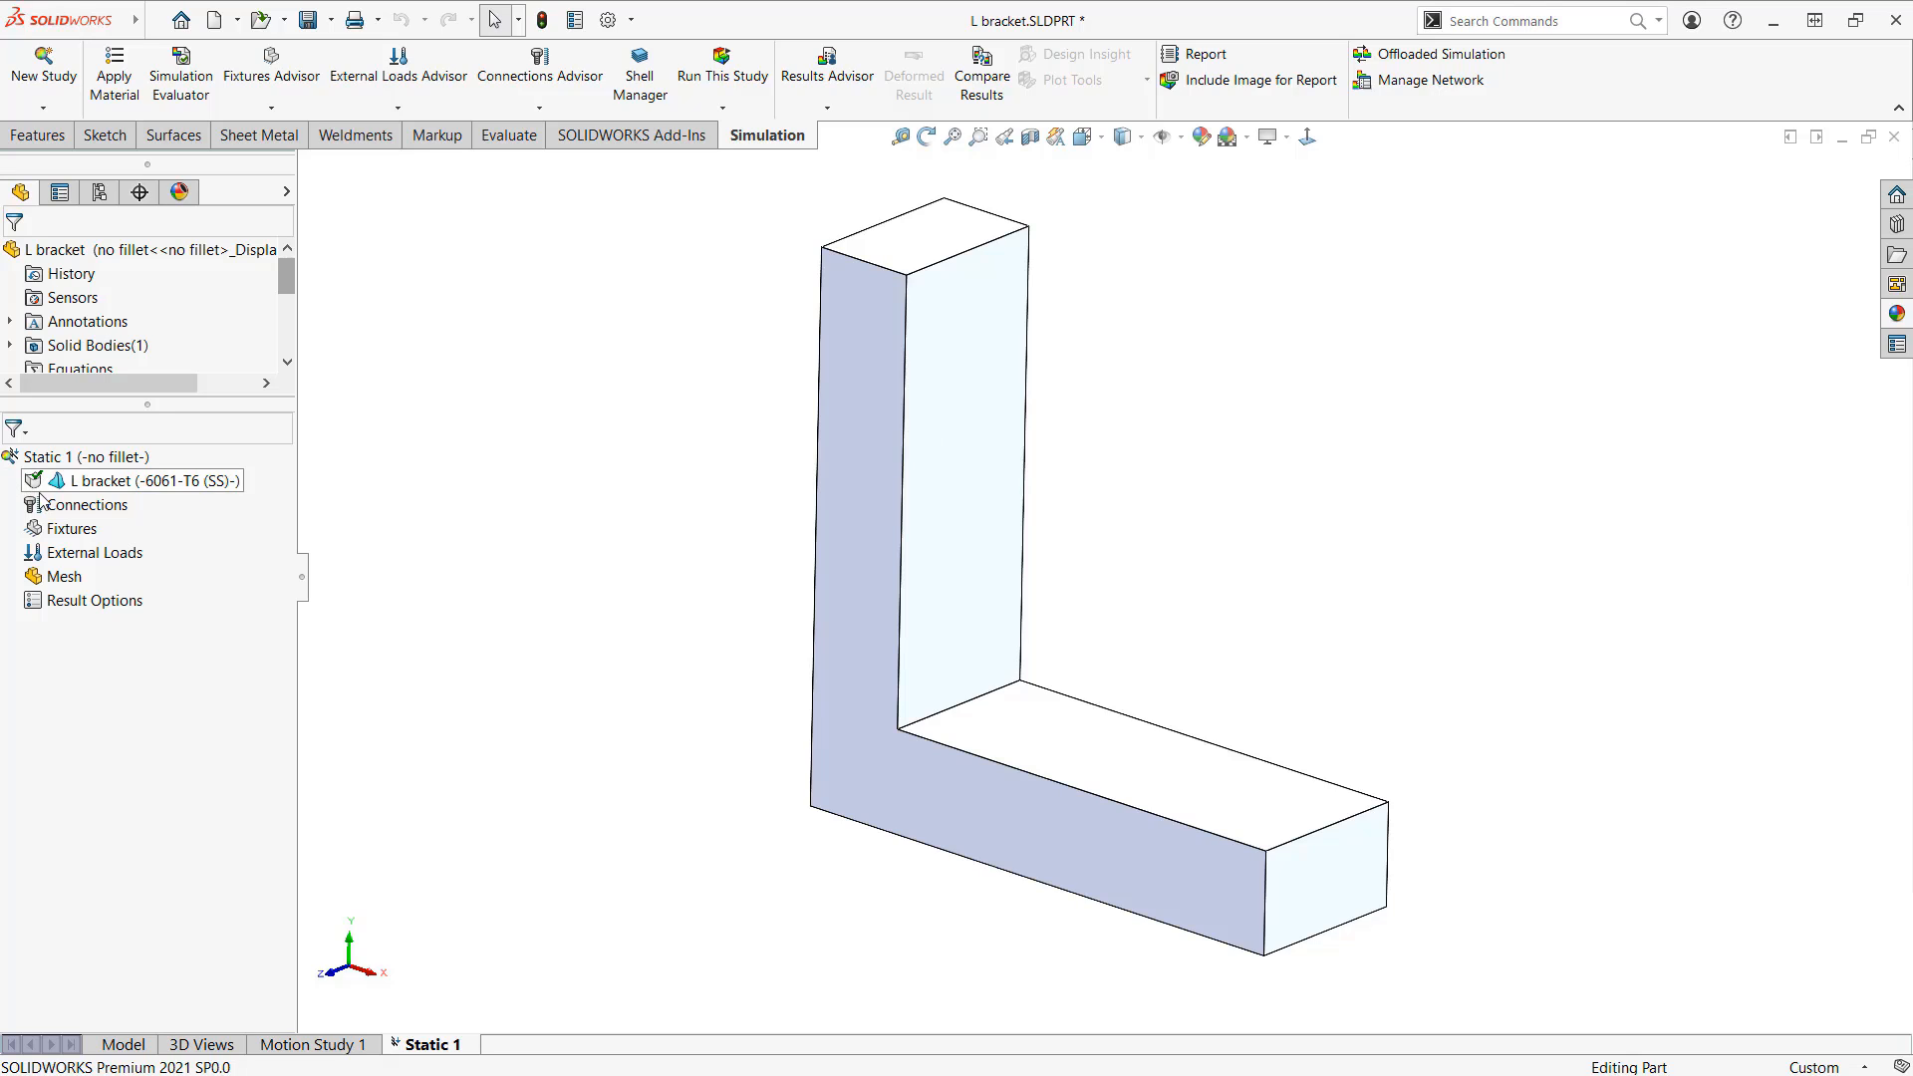
key("ctrl+2")
mouse_move(88, 459)
left_mouse_down()
mouse_move(56, 461)
mouse_move(86, 468)
mouse_move(73, 461)
left_mouse_up()
key("Escape")
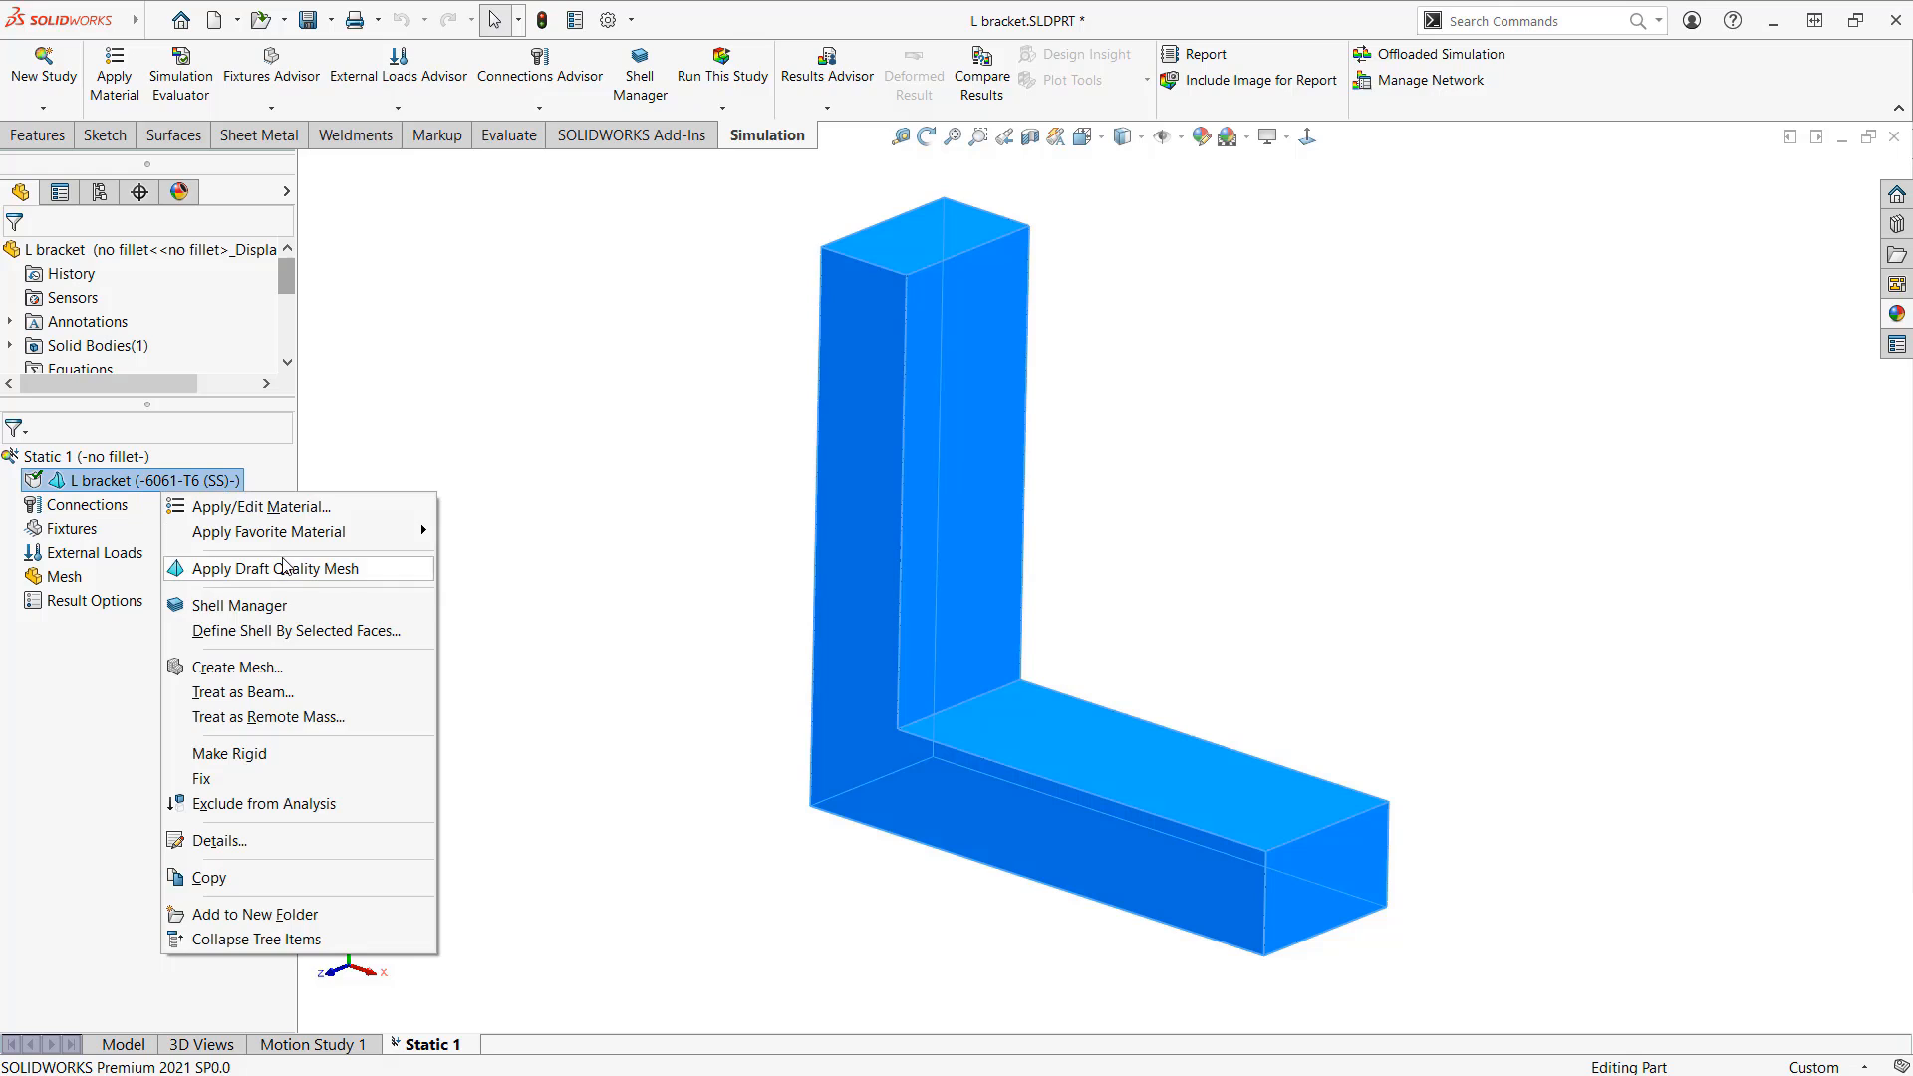
Step: Try the draft quality mesh on the L bracket body and switch it back to high quality mesh
left_click(287, 565)
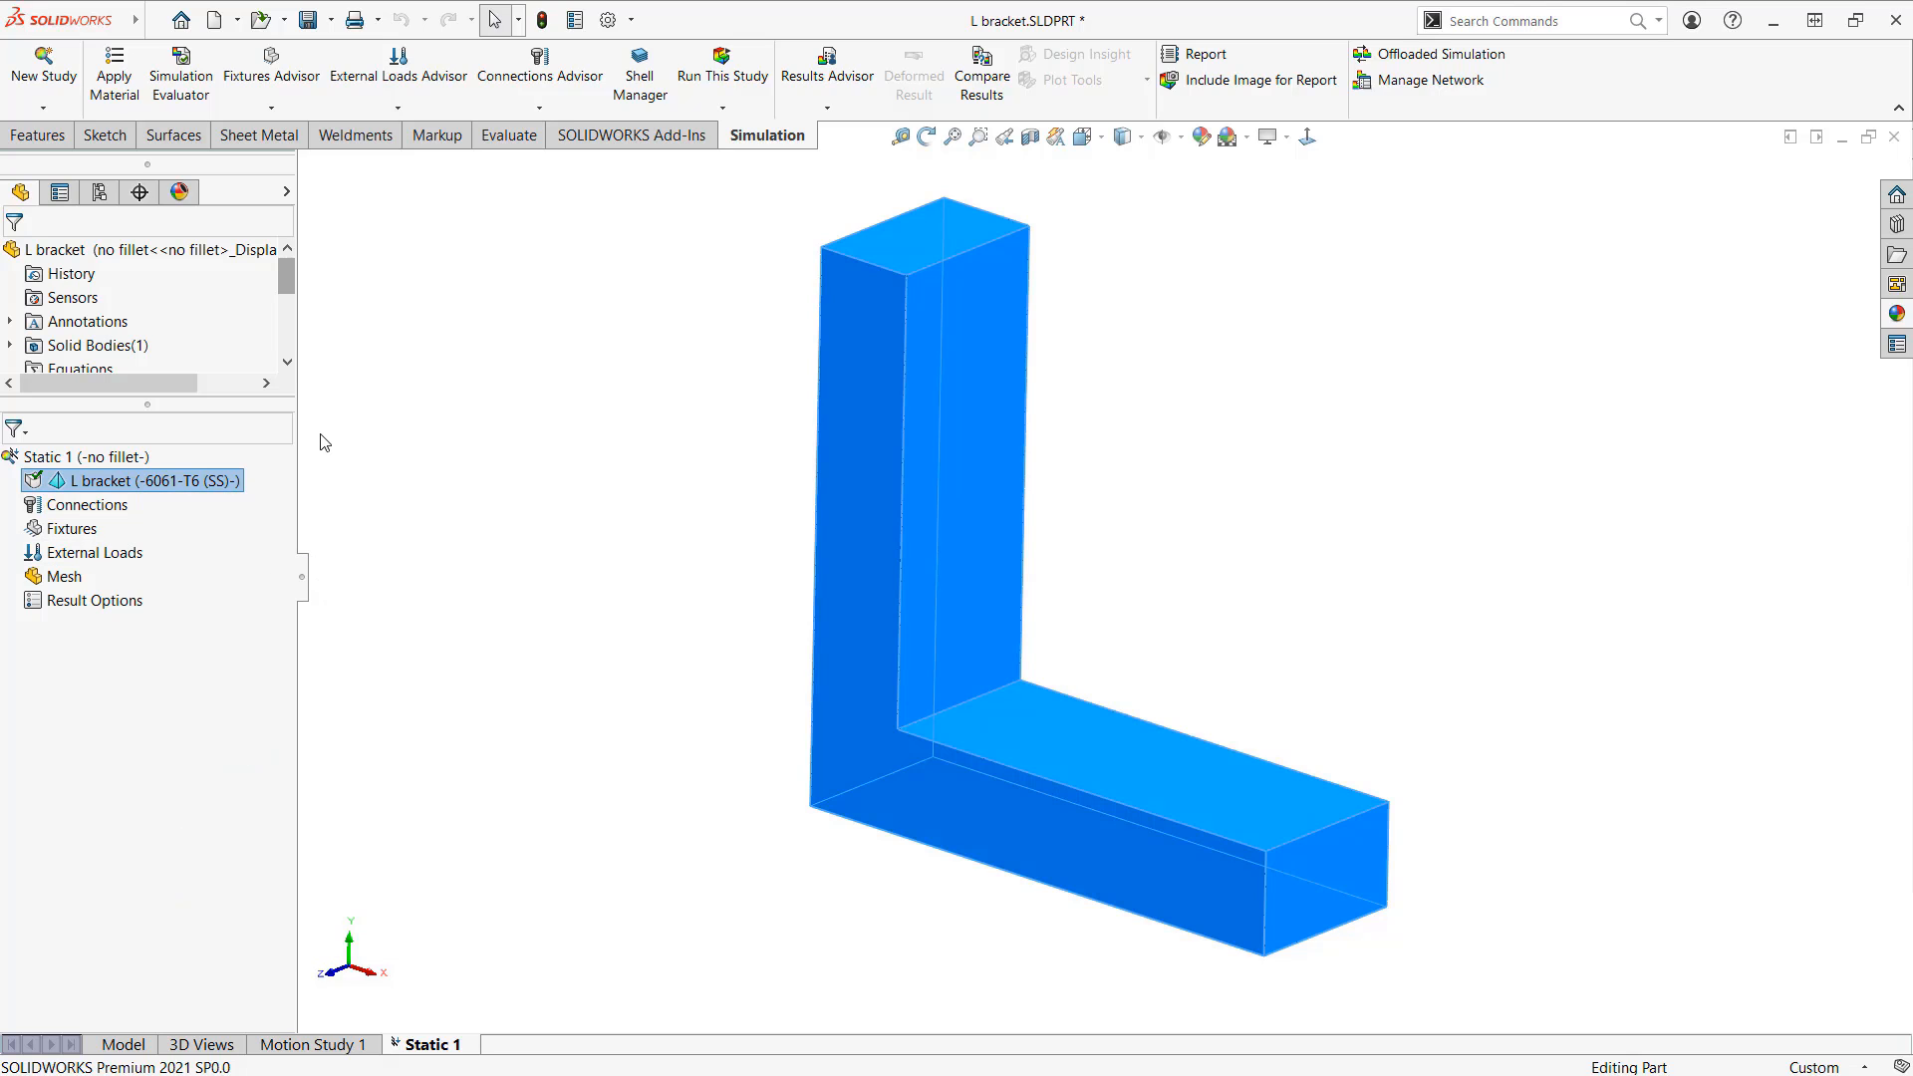
right_click(228, 477)
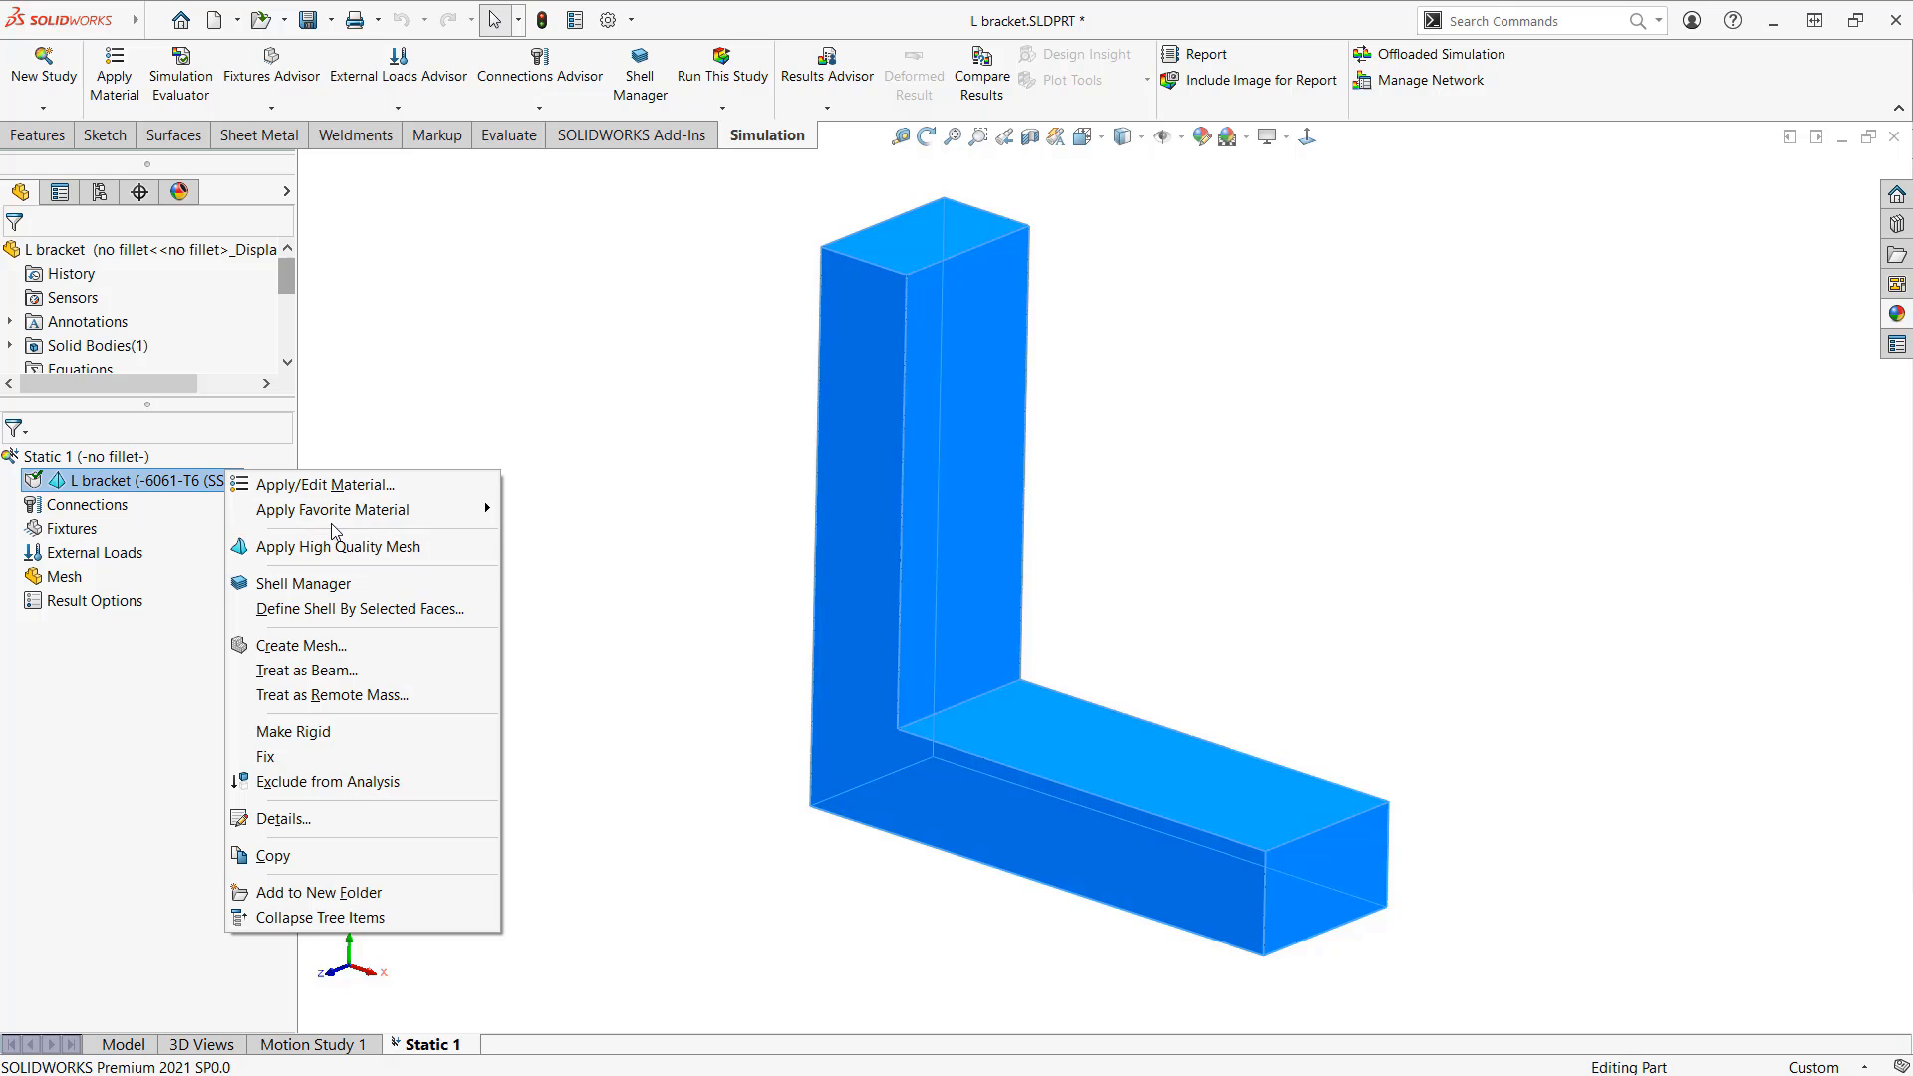
left_click(343, 545)
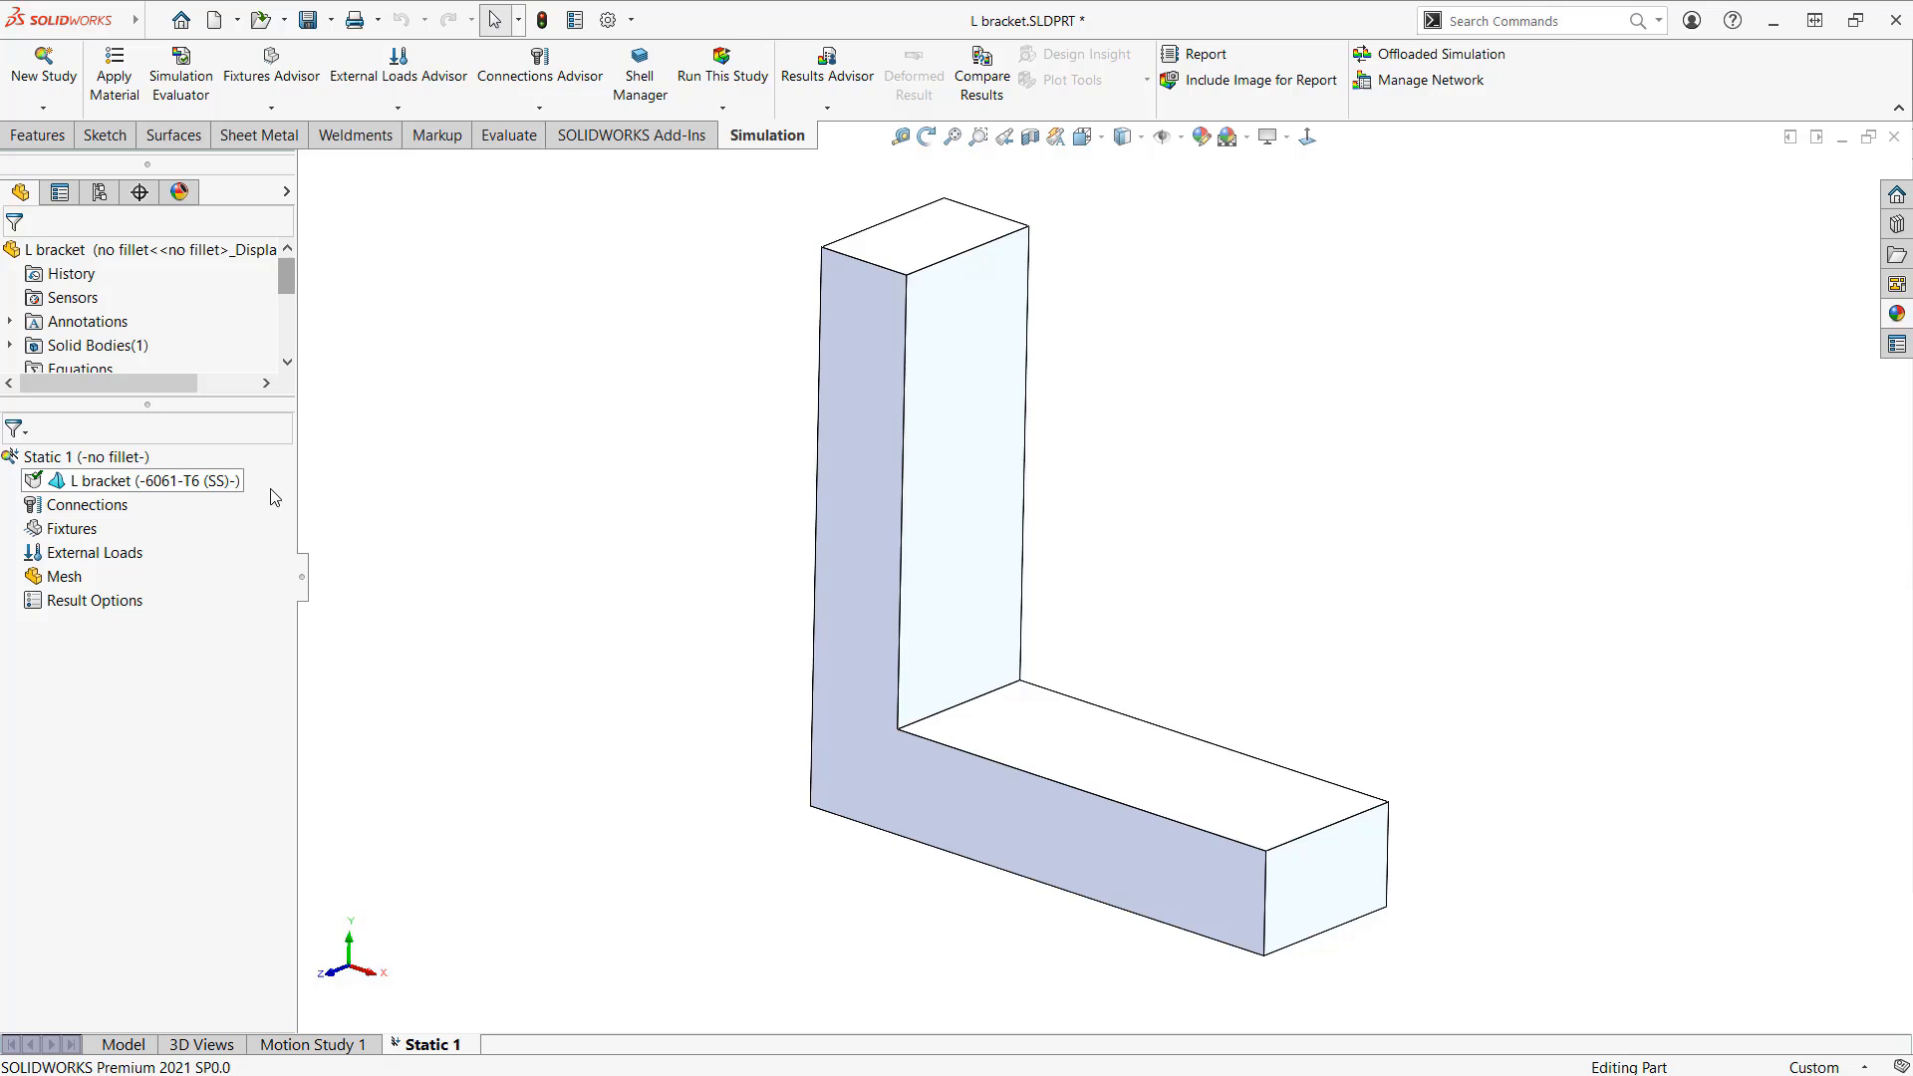
right_click(235, 480)
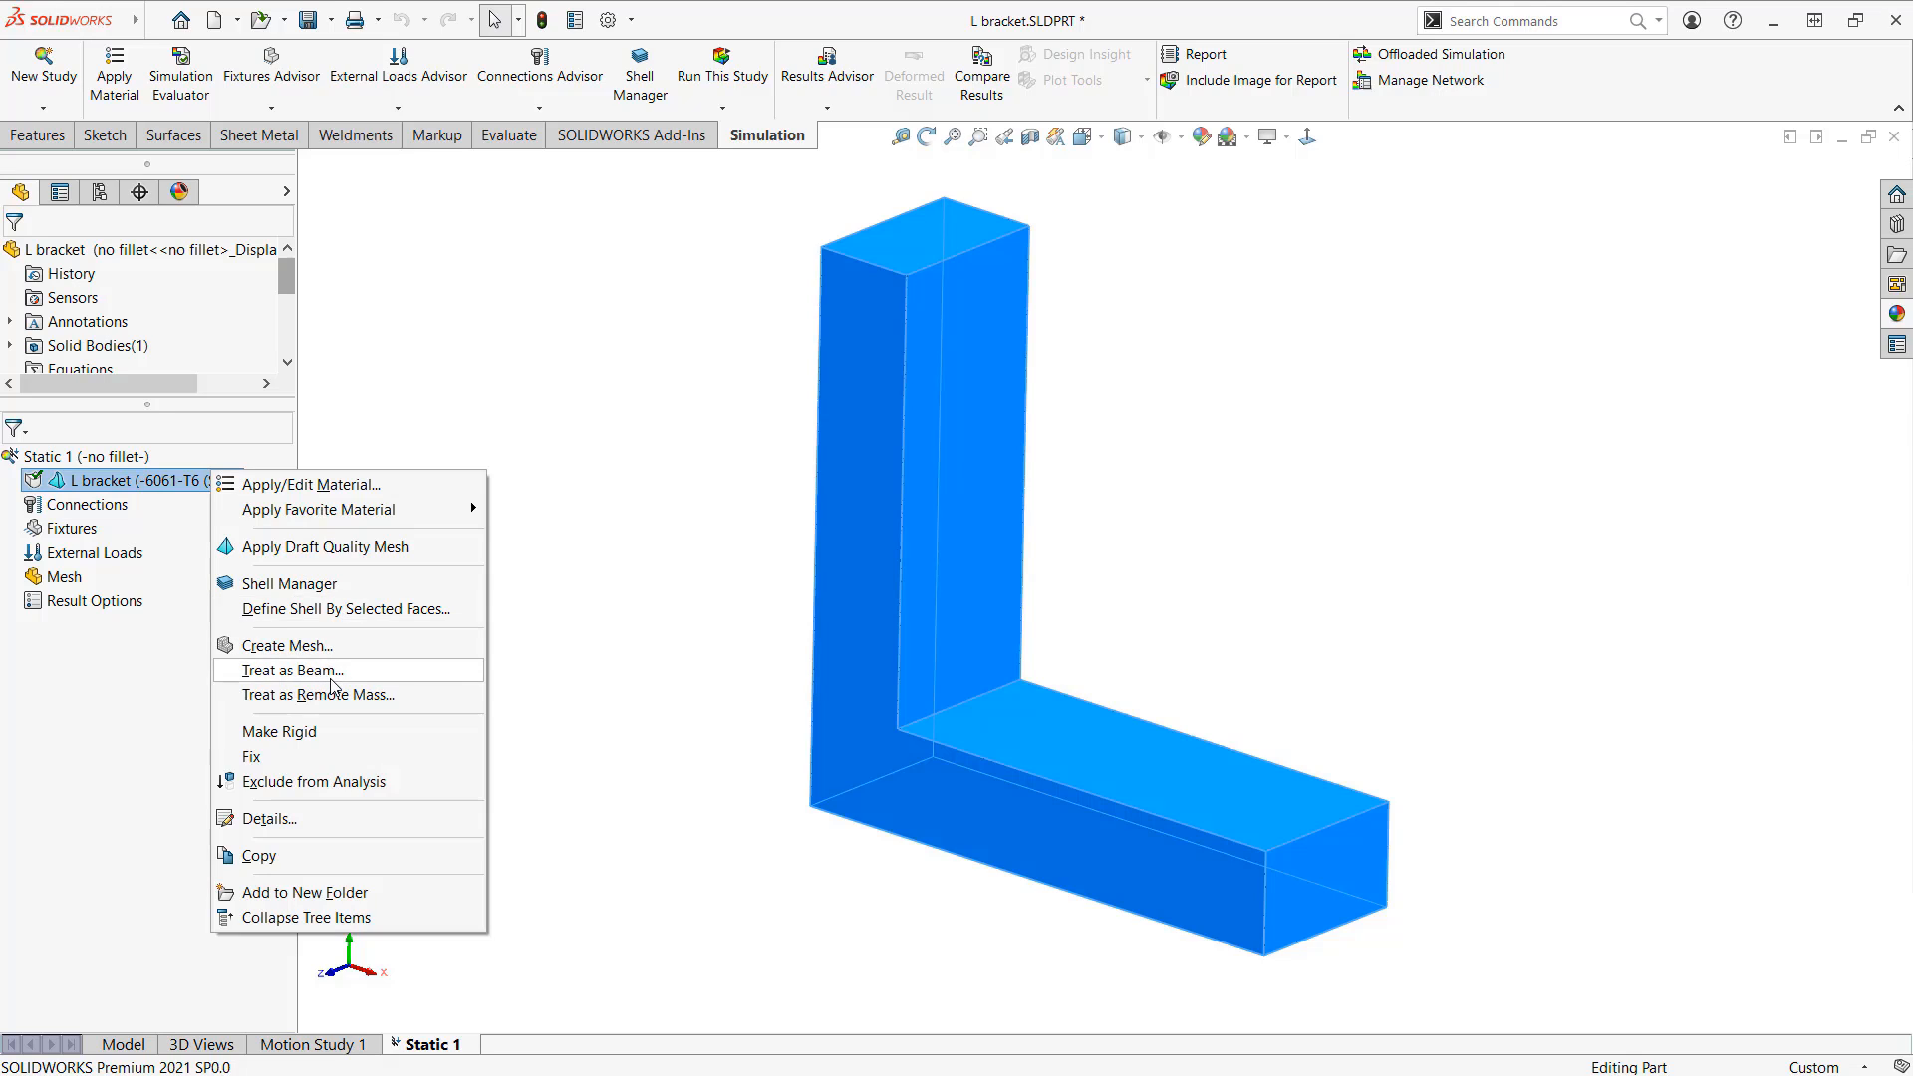
key("ctrl+2")
mouse_move(434, 589)
left_mouse_down()
mouse_move(342, 581)
mouse_move(445, 614)
mouse_move(364, 584)
left_mouse_up()
mouse_move(349, 665)
left_mouse_down()
mouse_move(253, 667)
mouse_move(344, 660)
left_mouse_up()
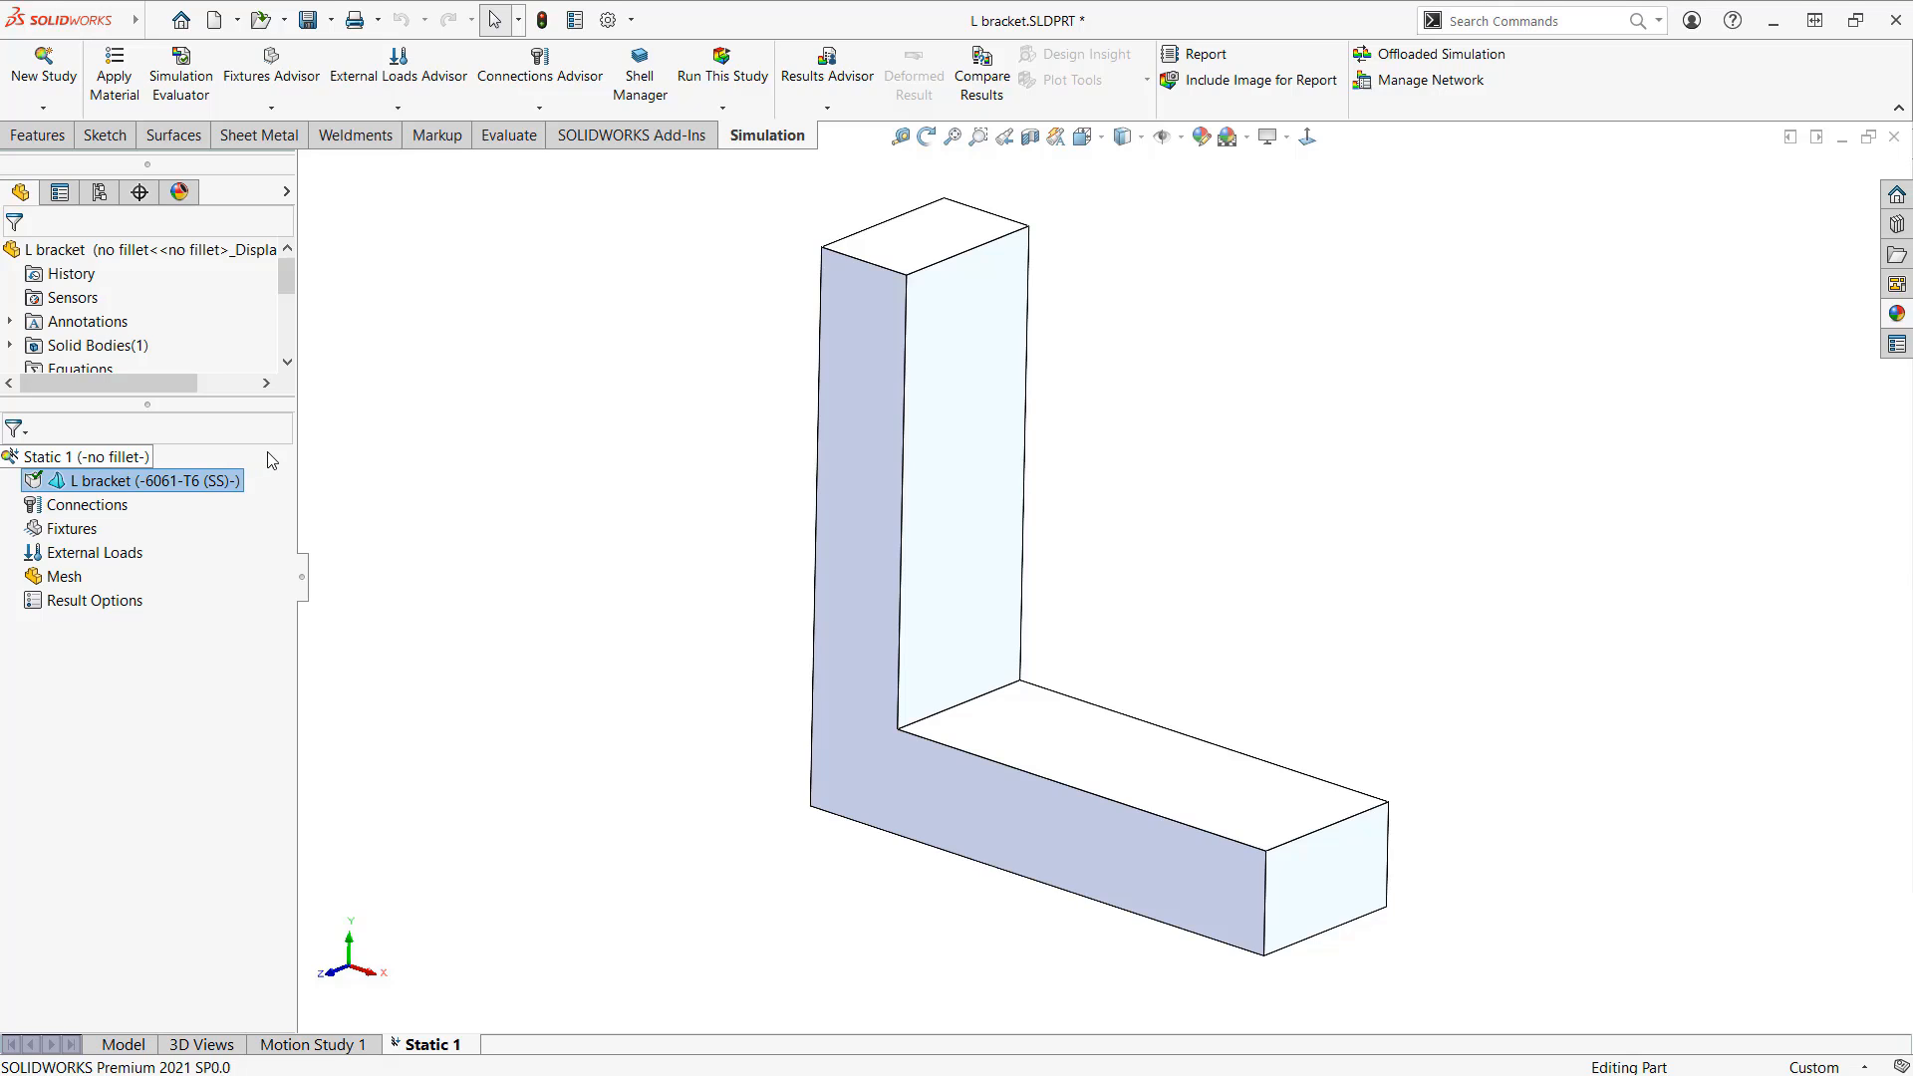
left_click(326, 492)
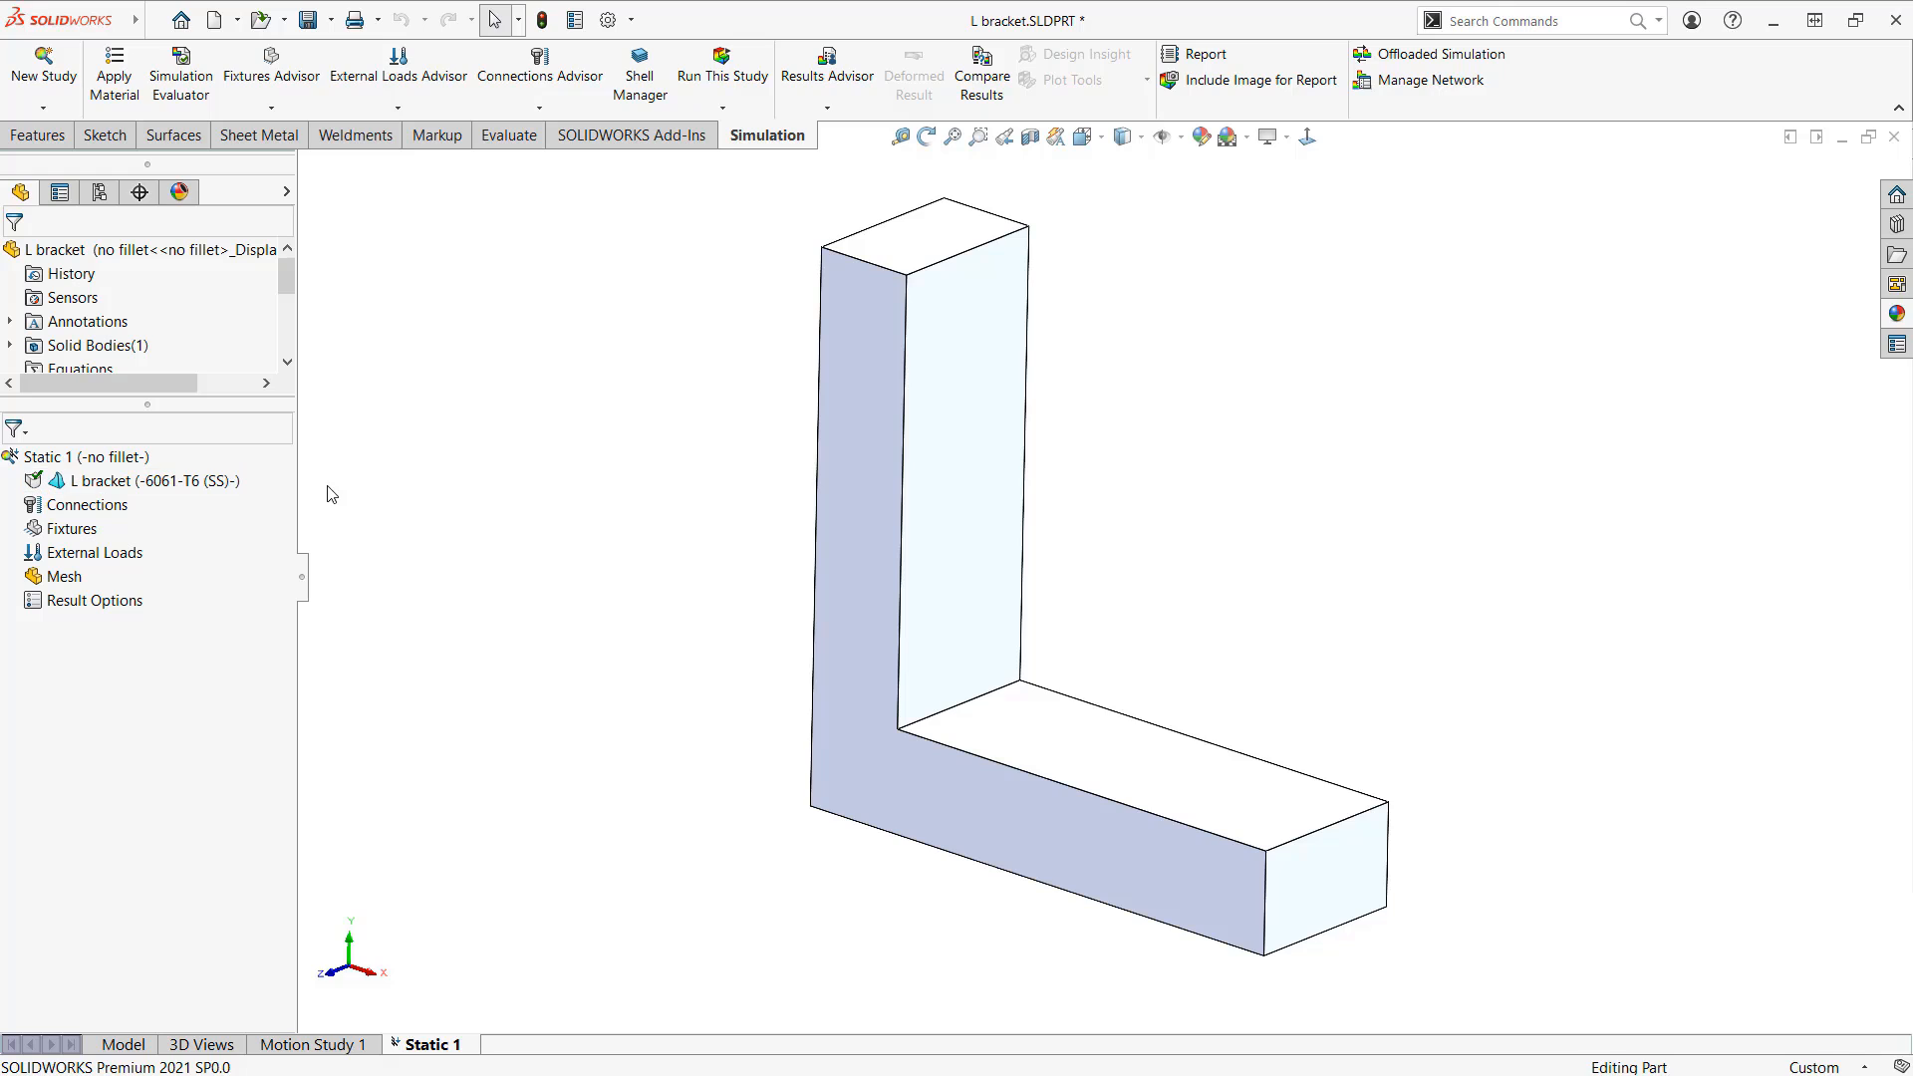
mouse_move(173, 496)
left_mouse_down()
mouse_move(38, 481)
mouse_move(100, 543)
mouse_move(147, 499)
mouse_move(206, 523)
mouse_move(138, 513)
mouse_move(156, 527)
left_mouse_up()
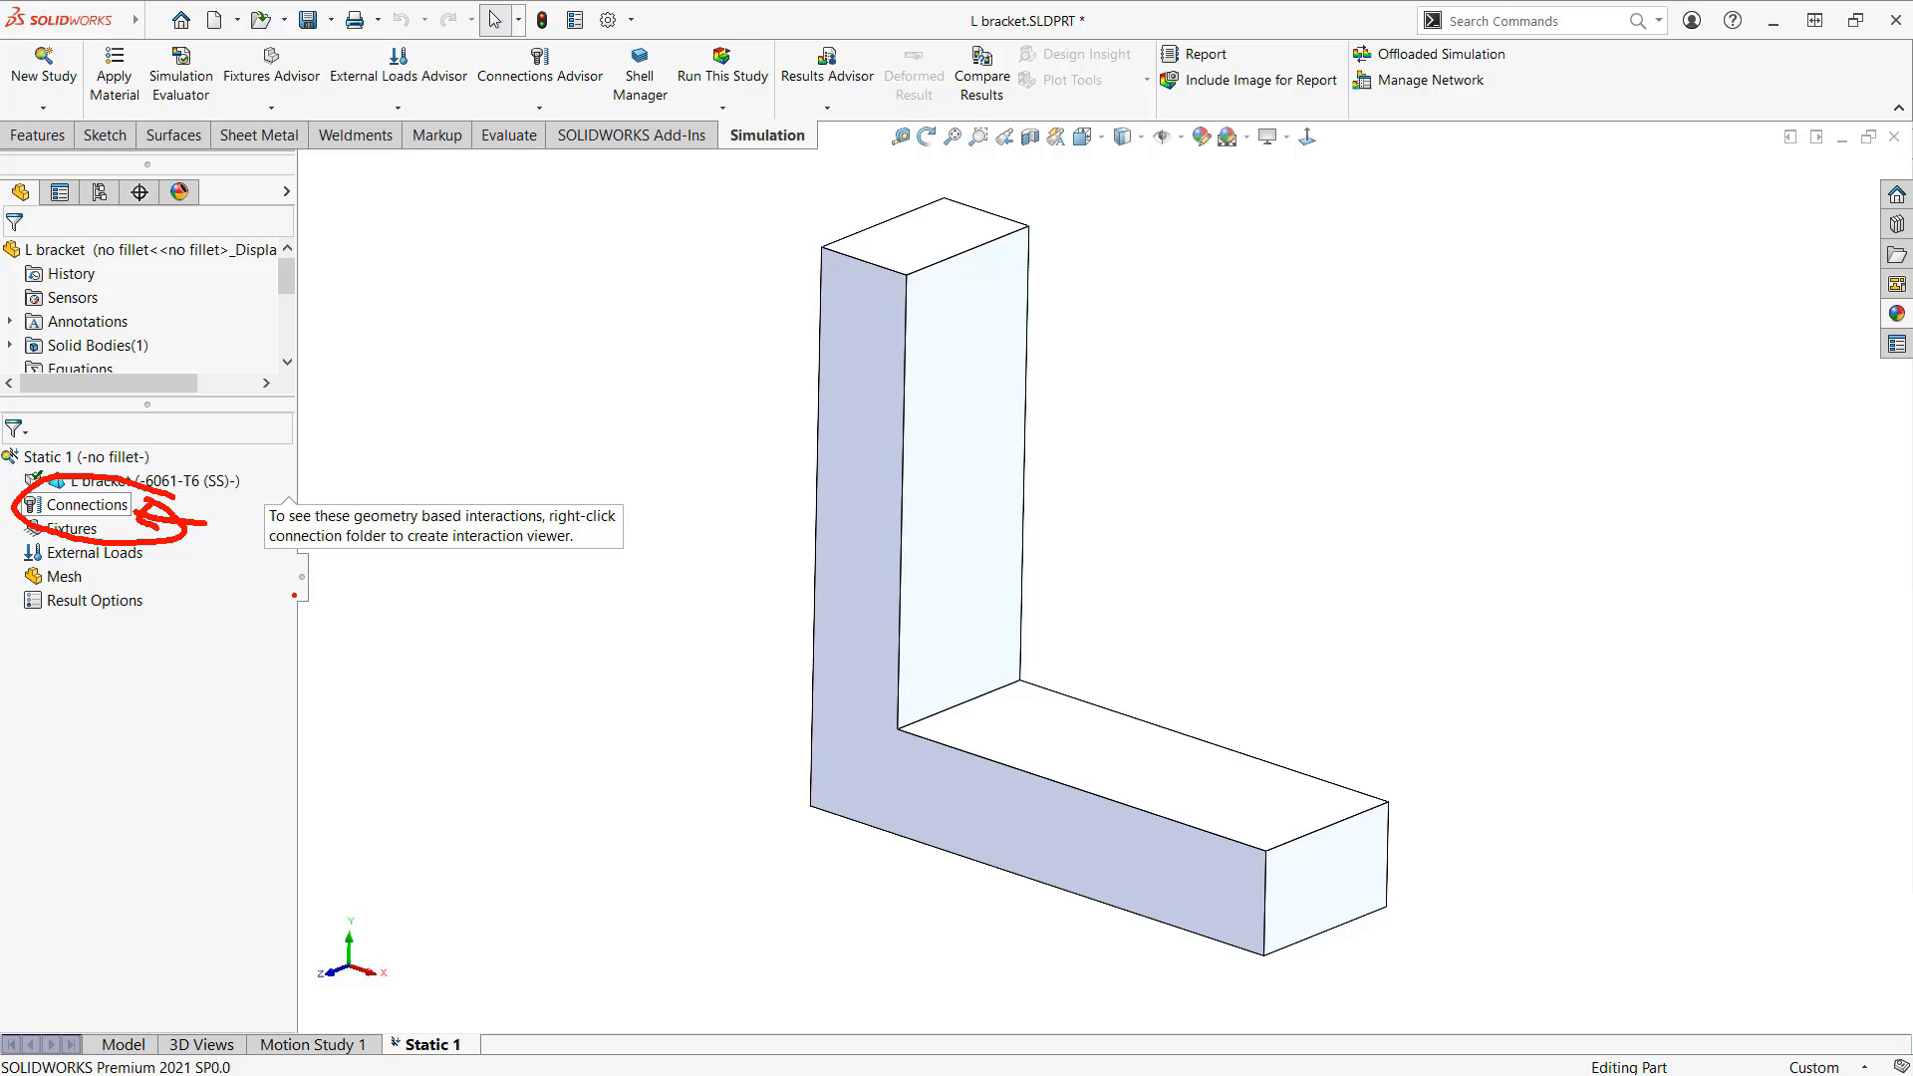
key("Escape")
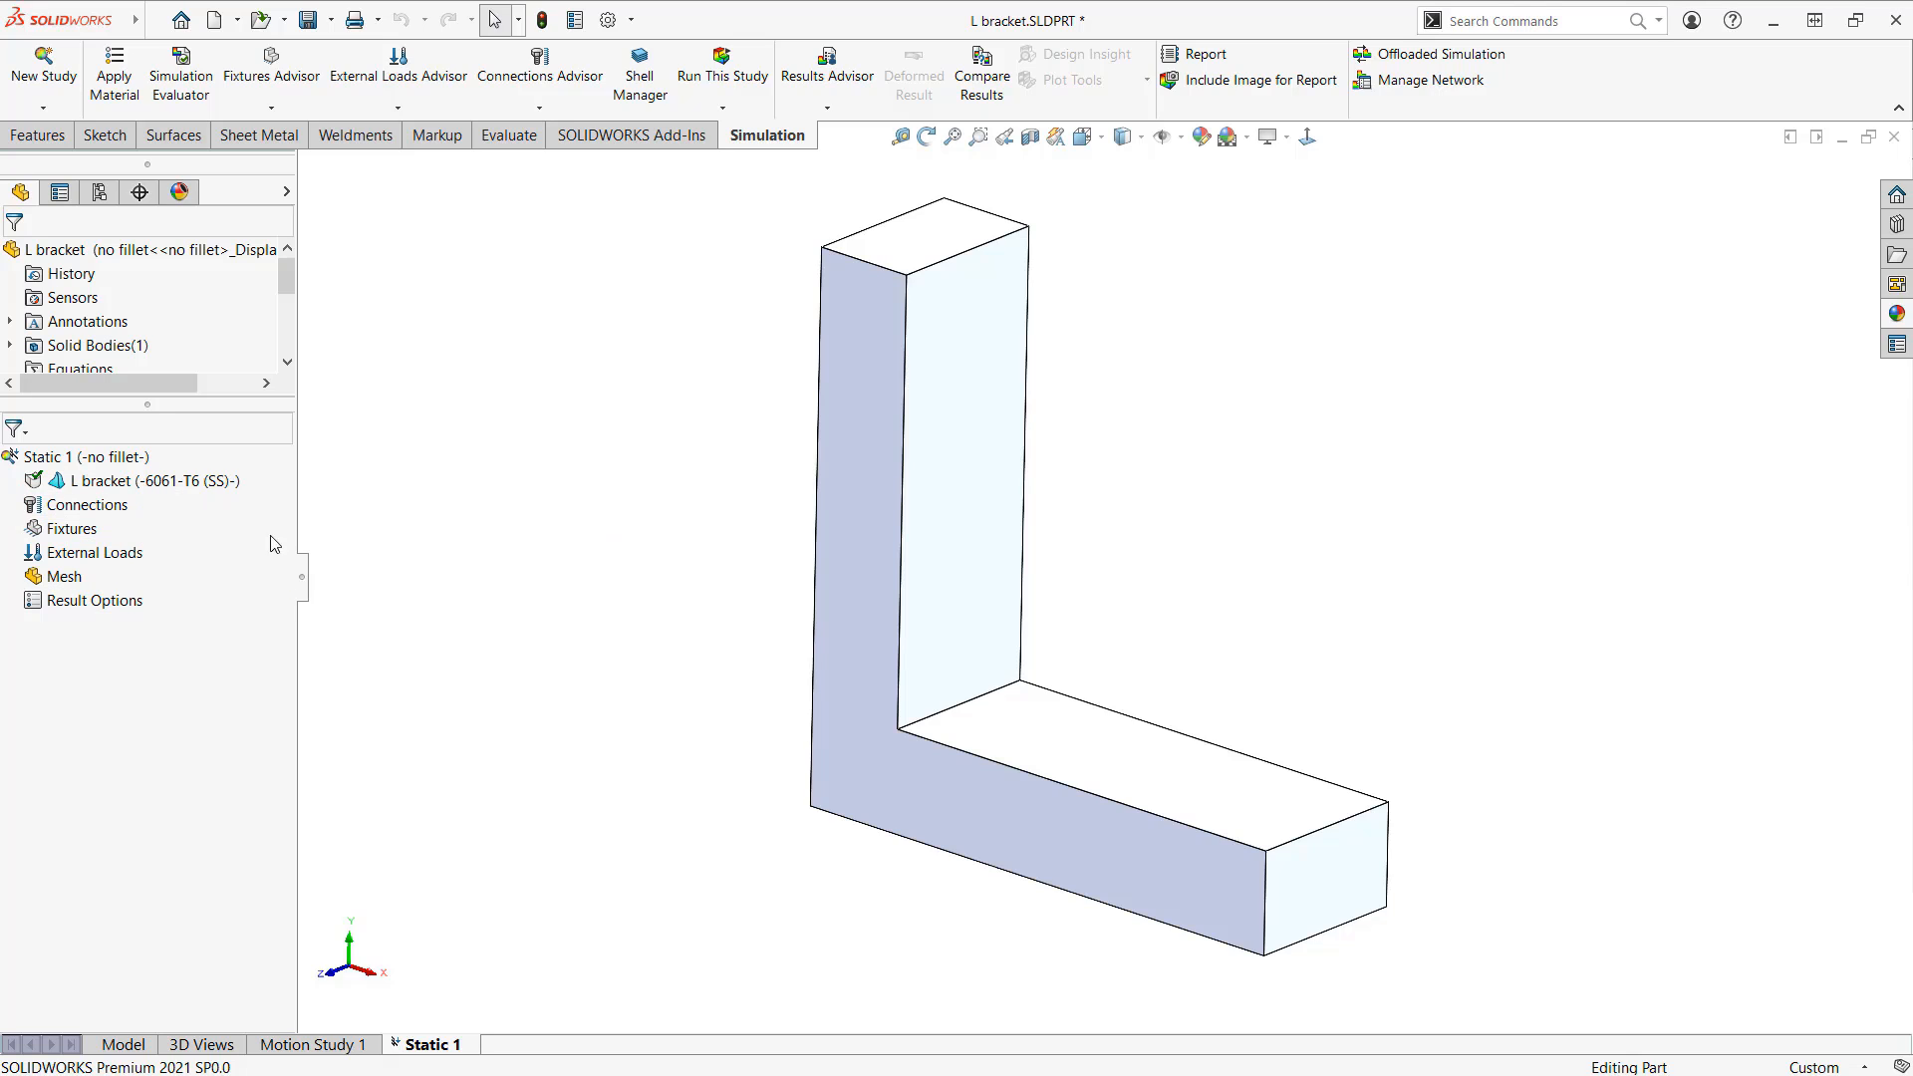
Step: Start a Fixed Geometry fixture and select the top end face of the L bracket's vertical leg
right_click(84, 540)
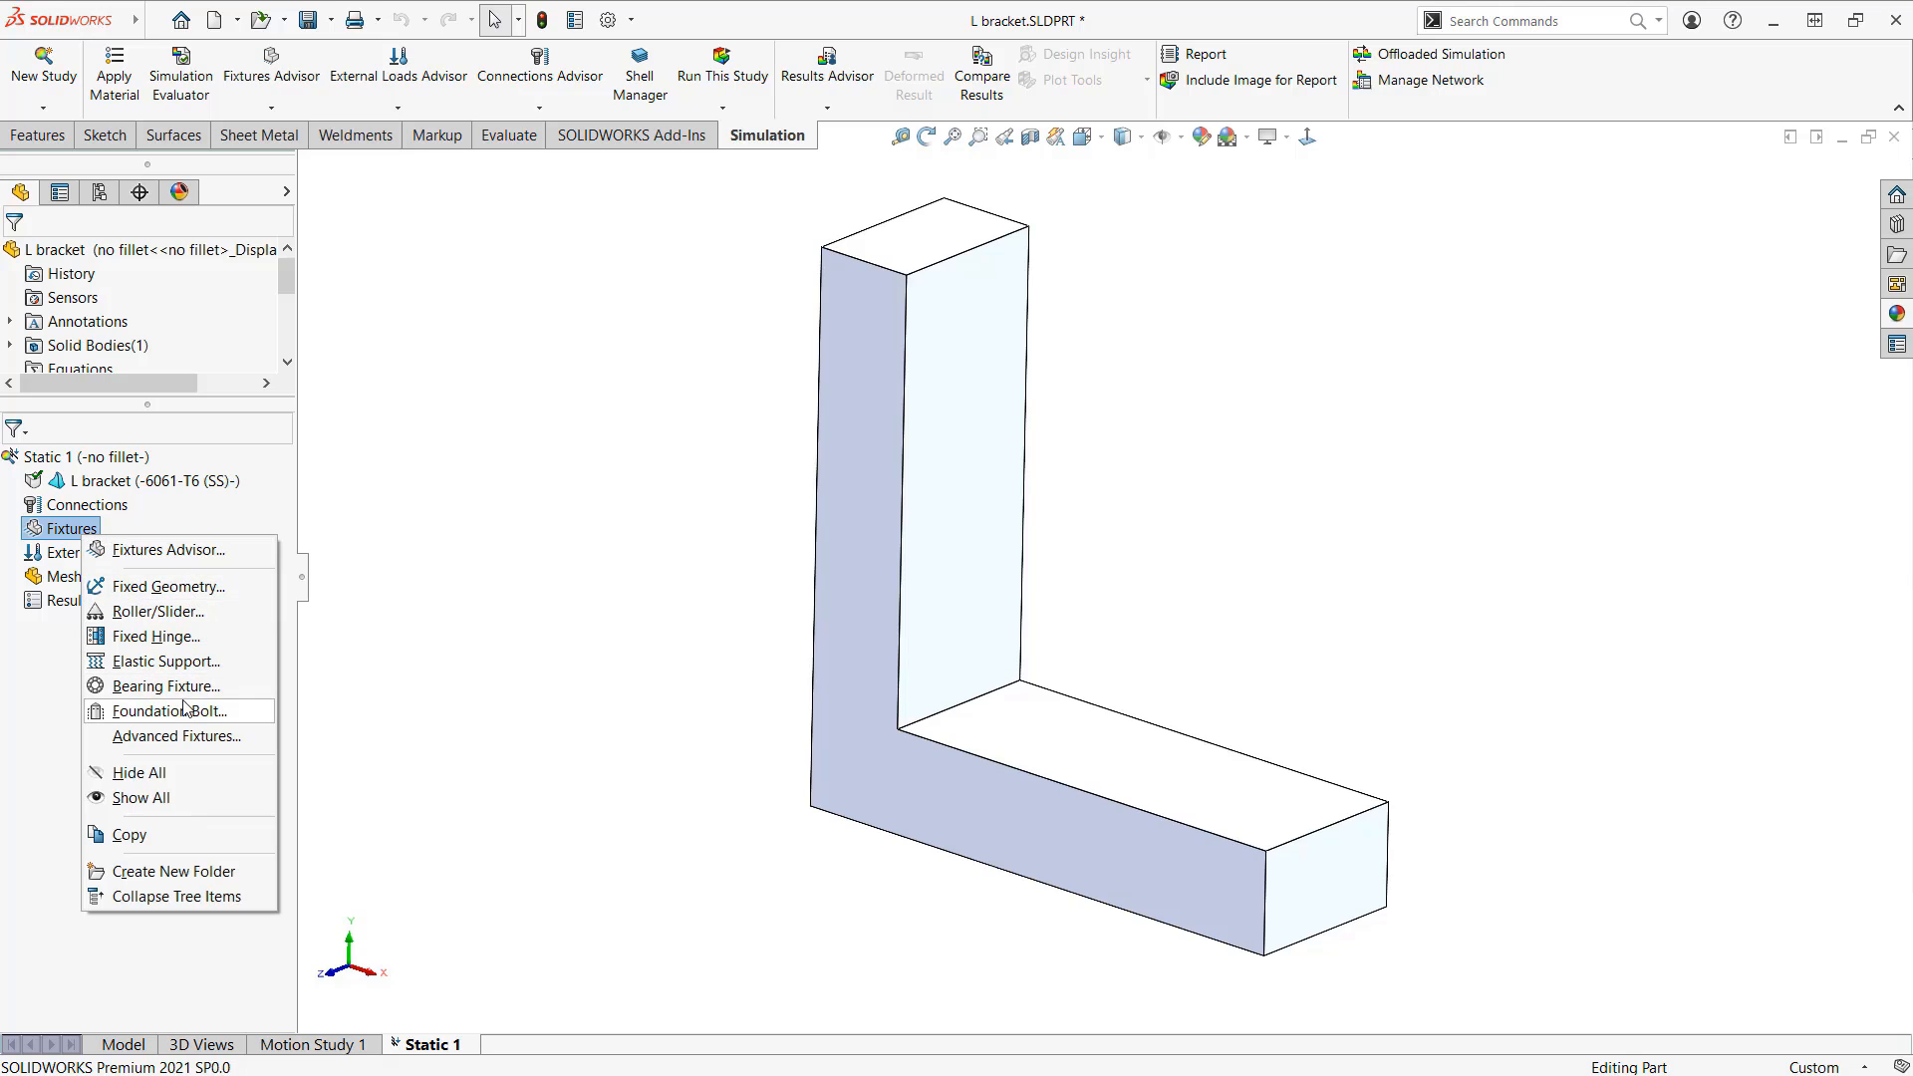
left_click(206, 589)
left_click(900, 245)
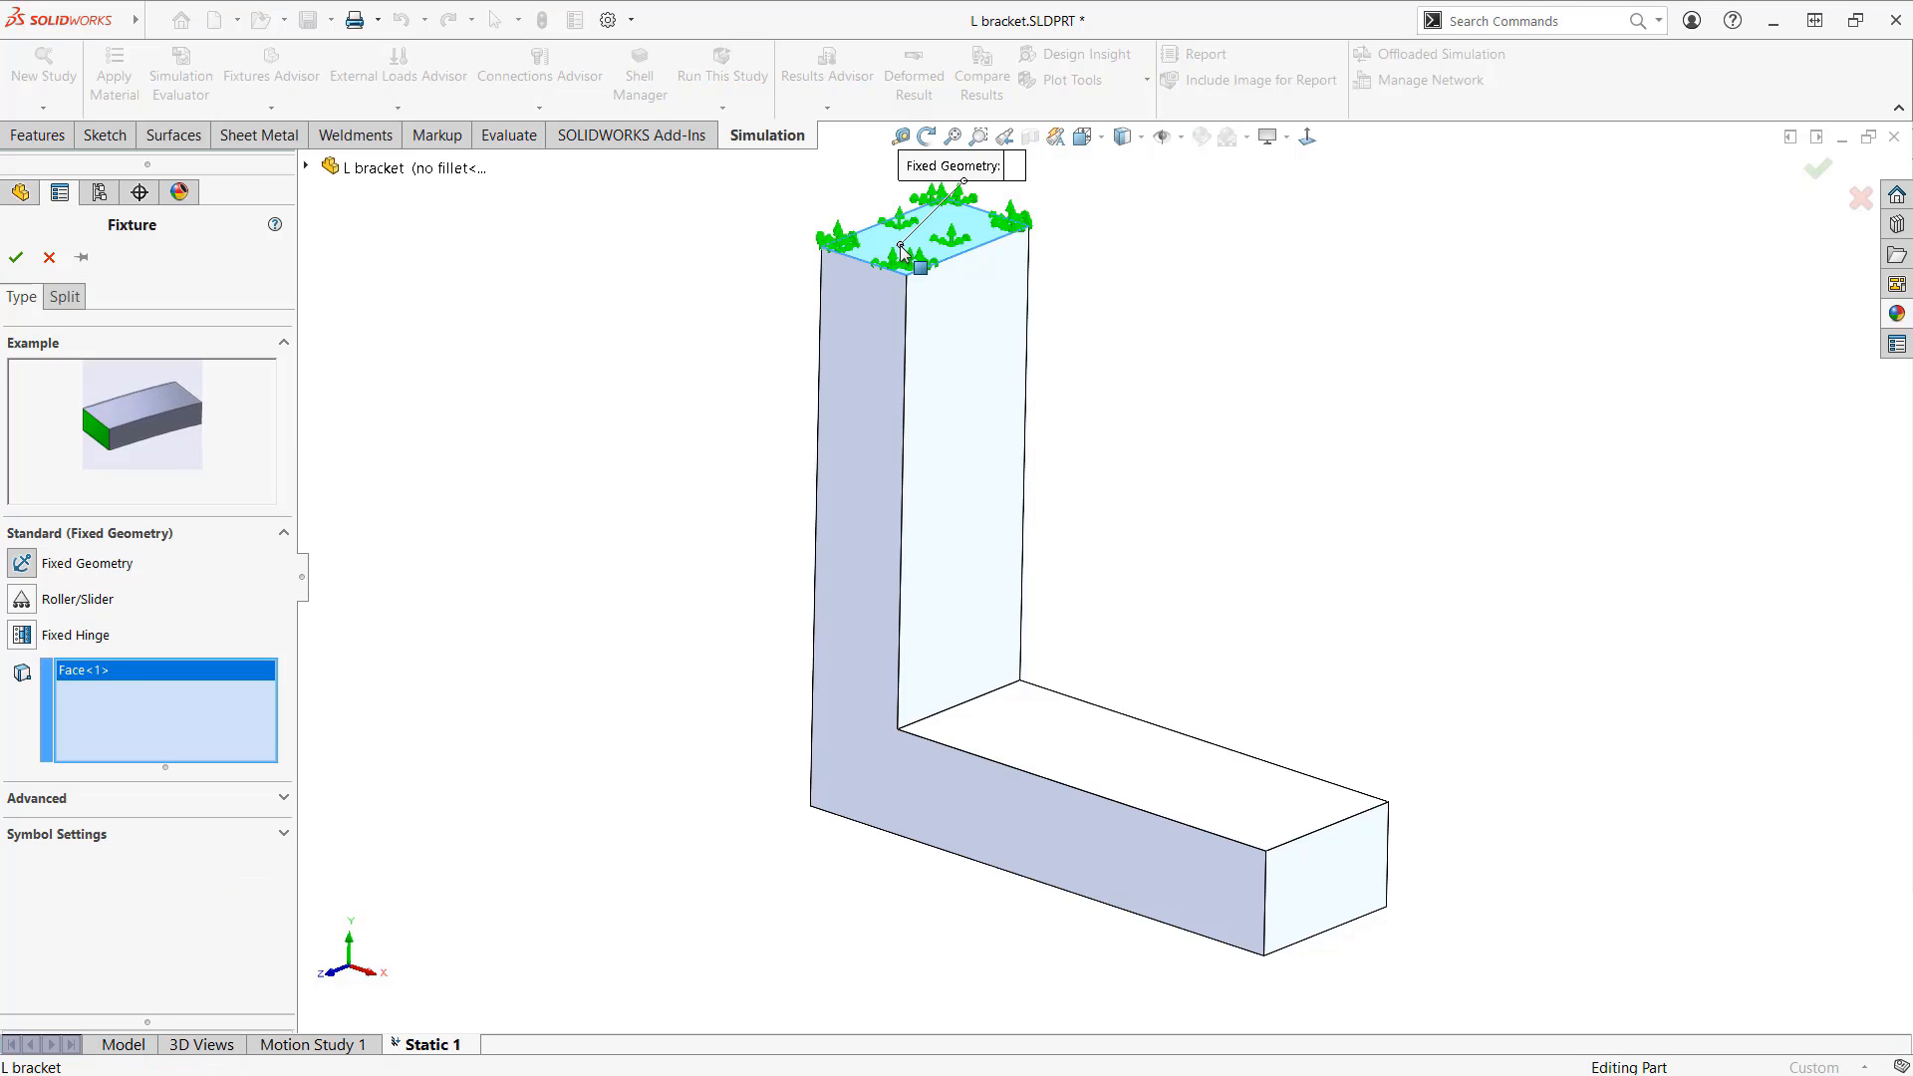
Step: Try adding the vertical leg's outer back face to the fixture, remove it, and accept the fixture with only the top end face
middle_click_drag(661, 534, 834, 488)
left_click(817, 490)
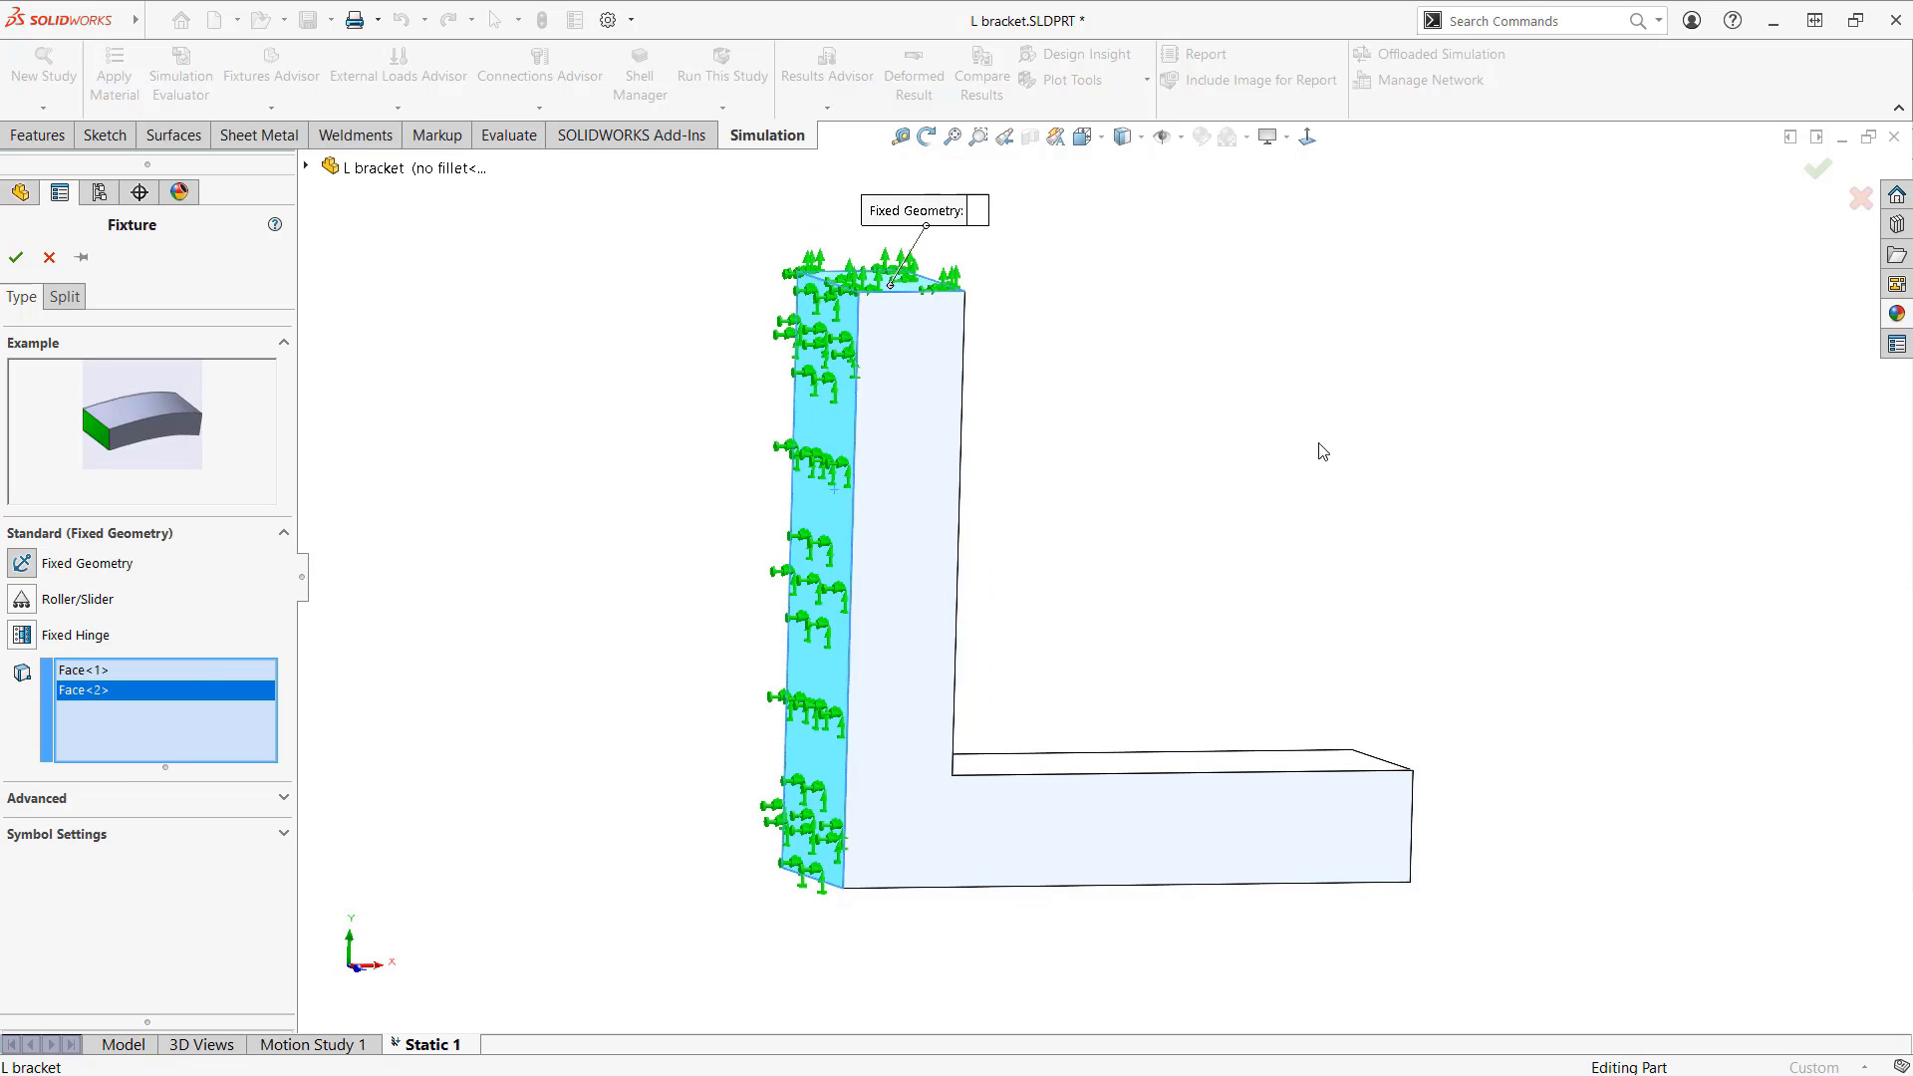
middle_click_drag(1322, 452, 1156, 499)
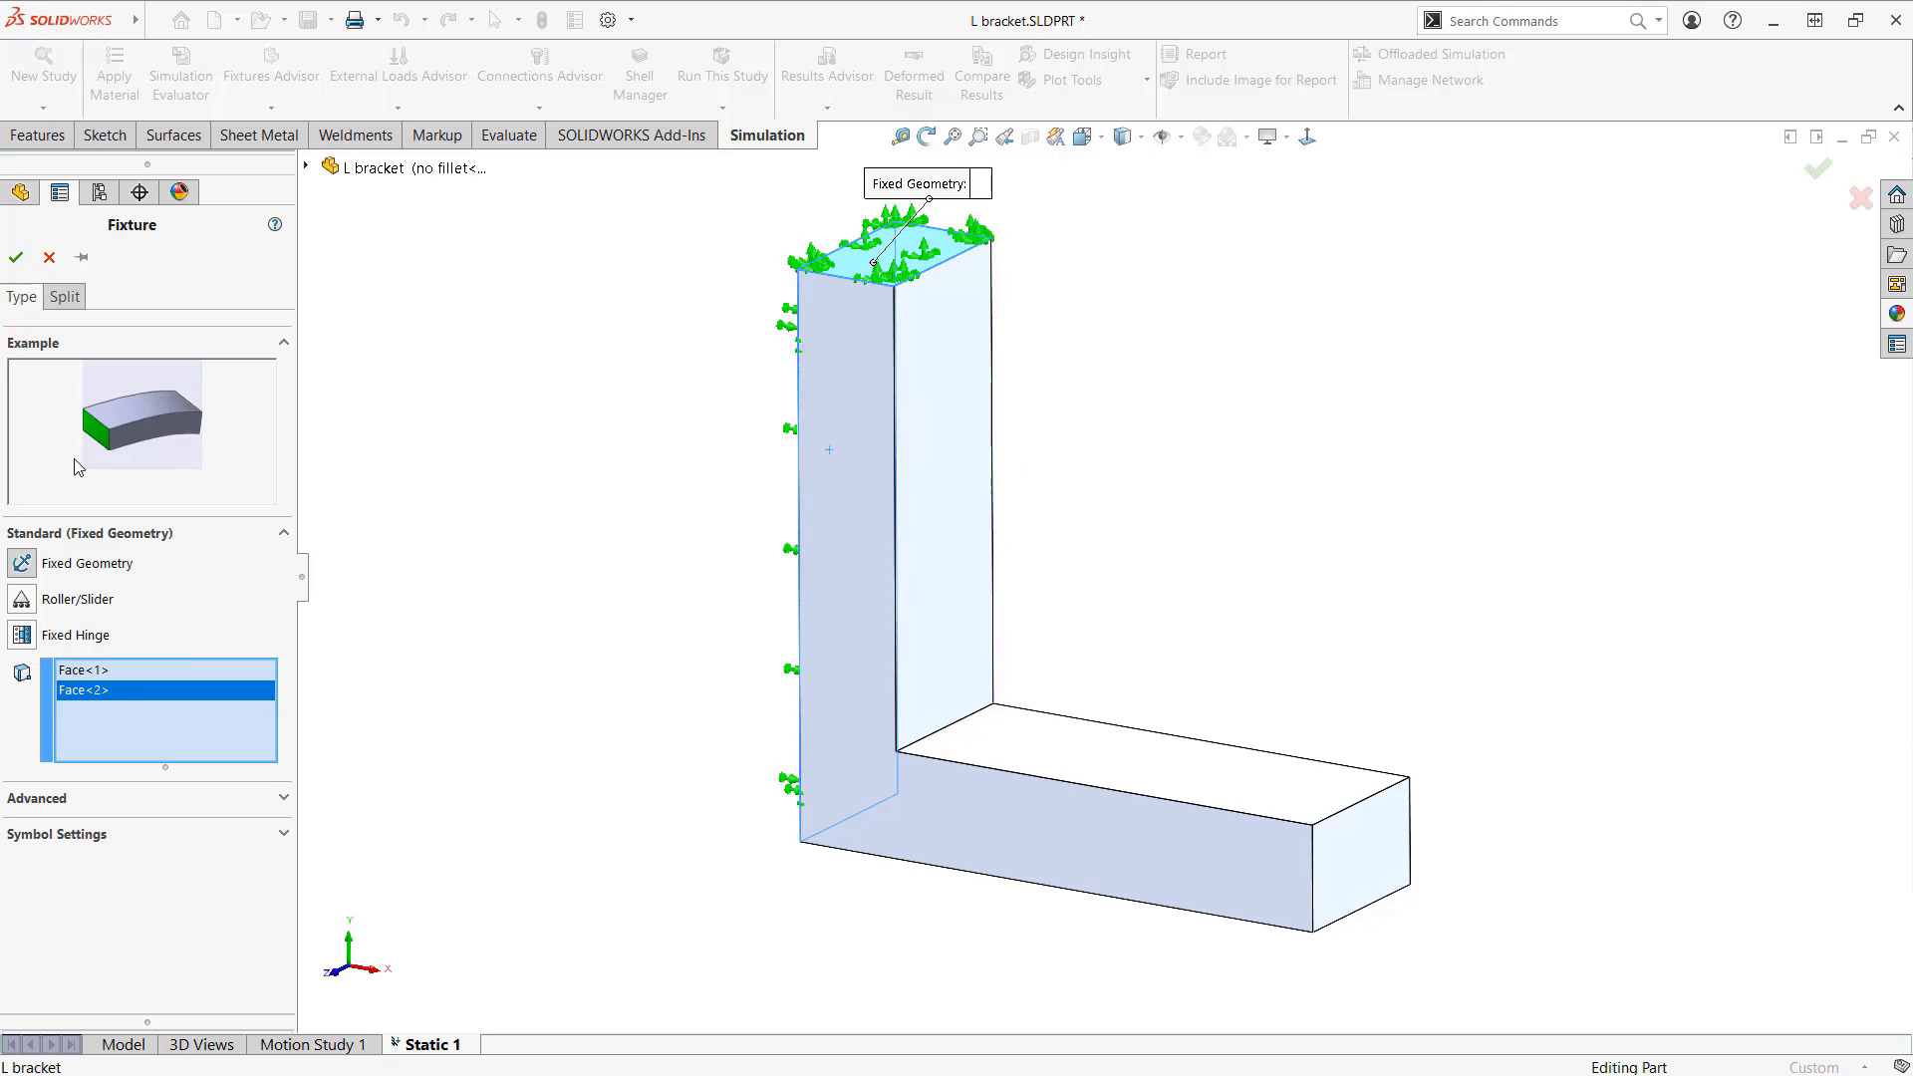
right_click(107, 697)
left_click(164, 731)
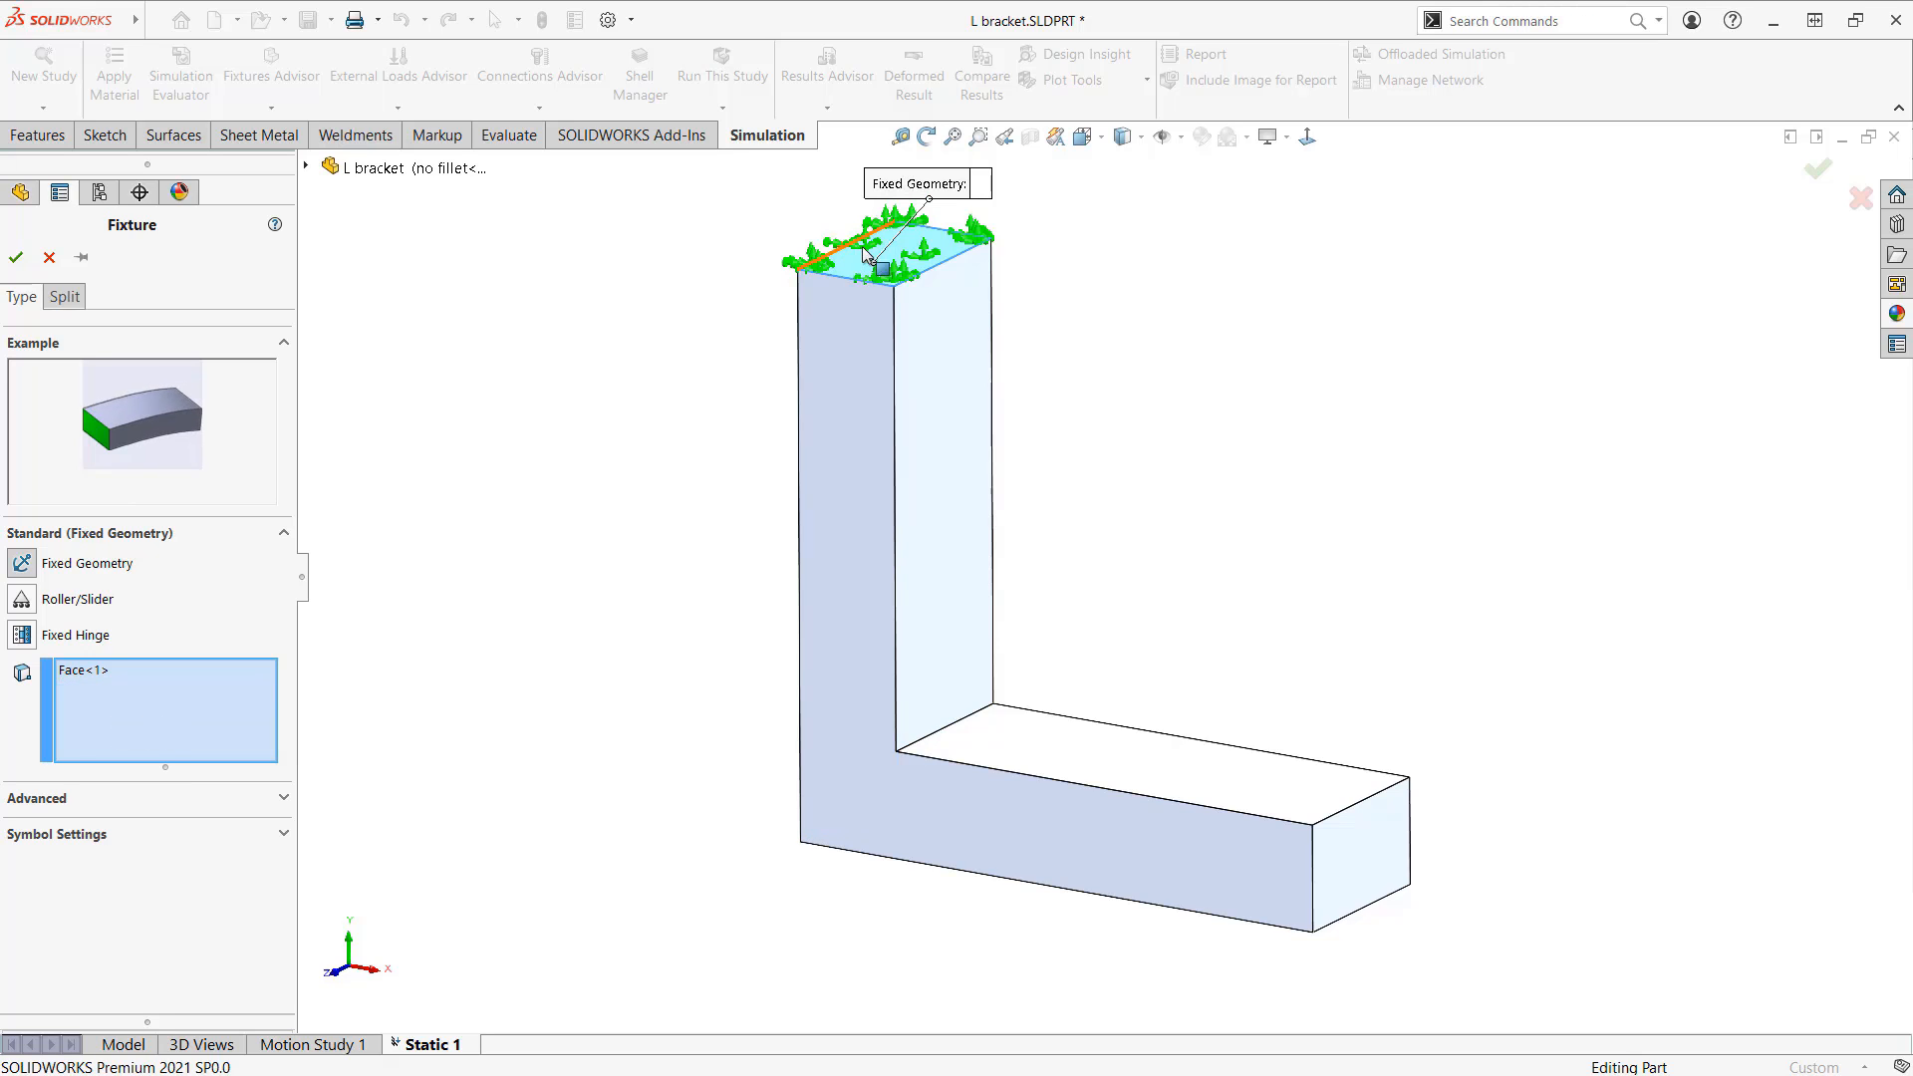
left_click(16, 257)
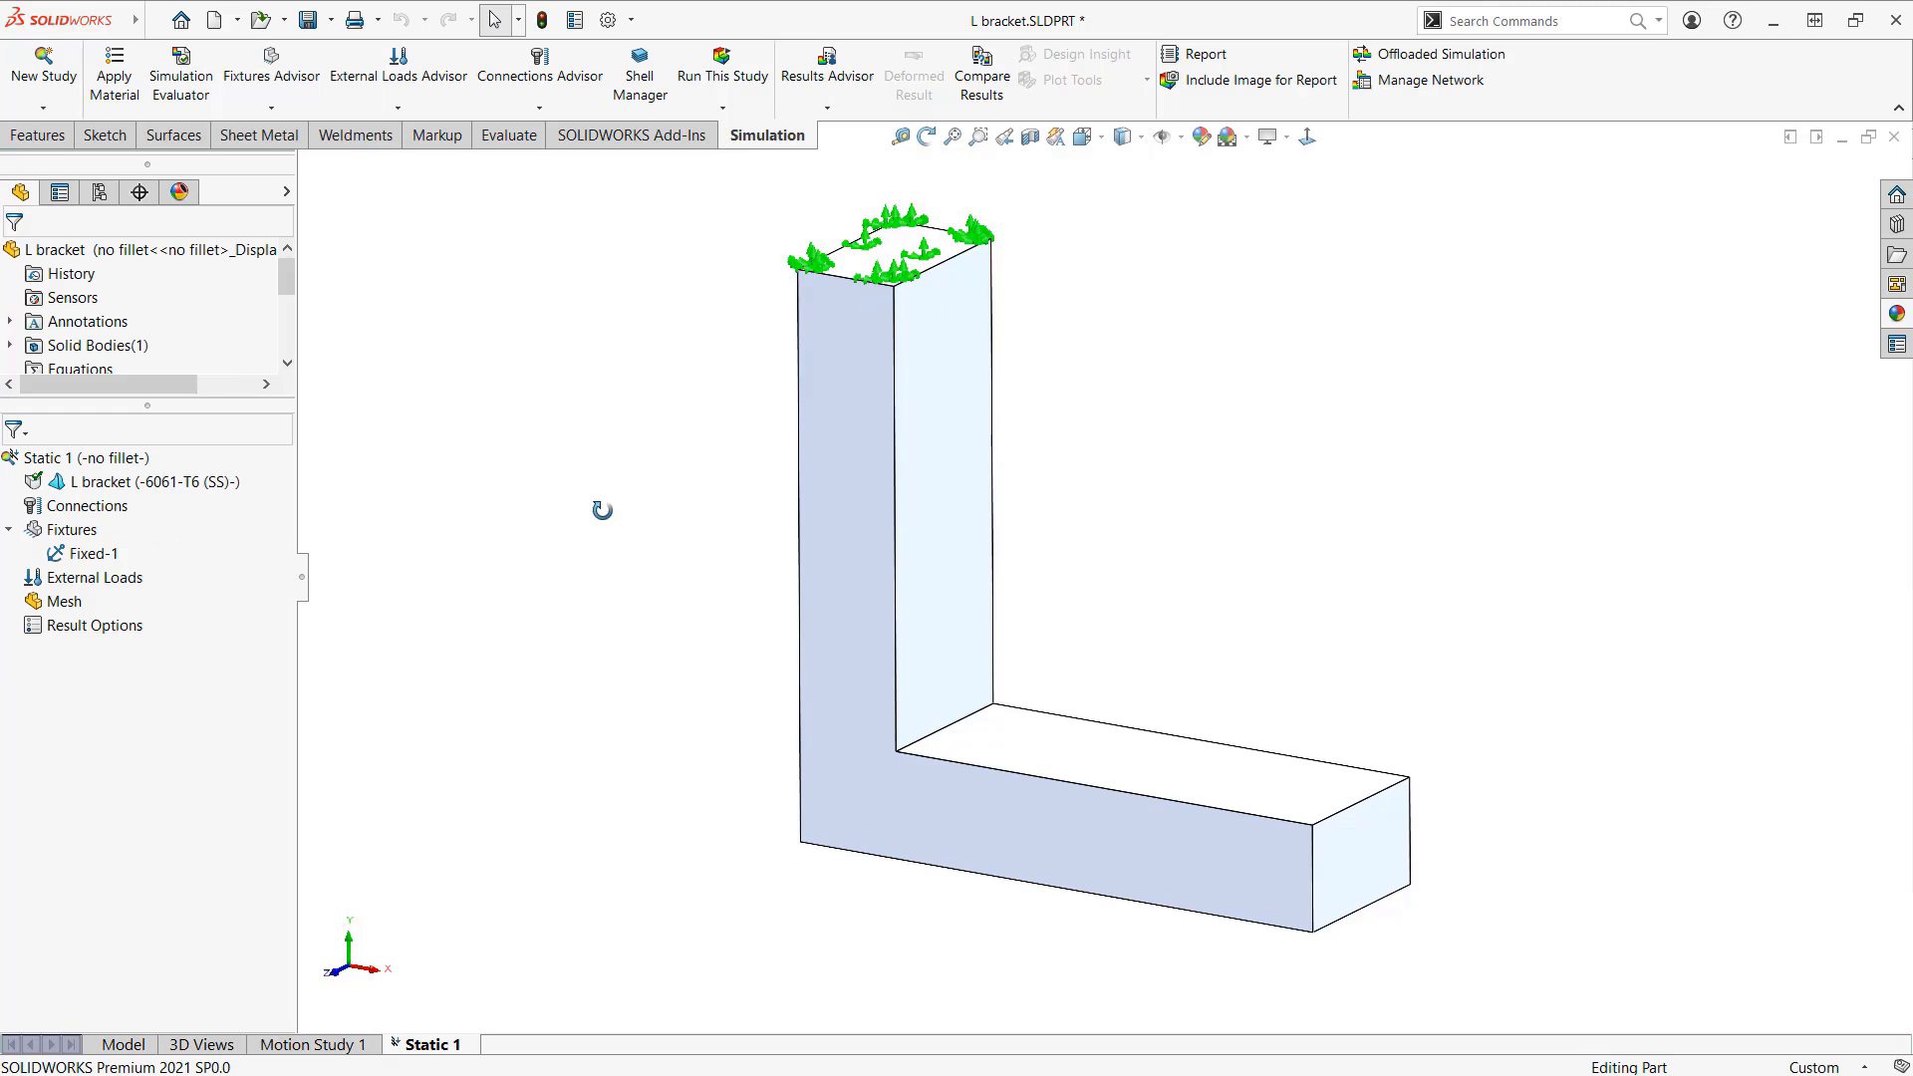
right_click(77, 534)
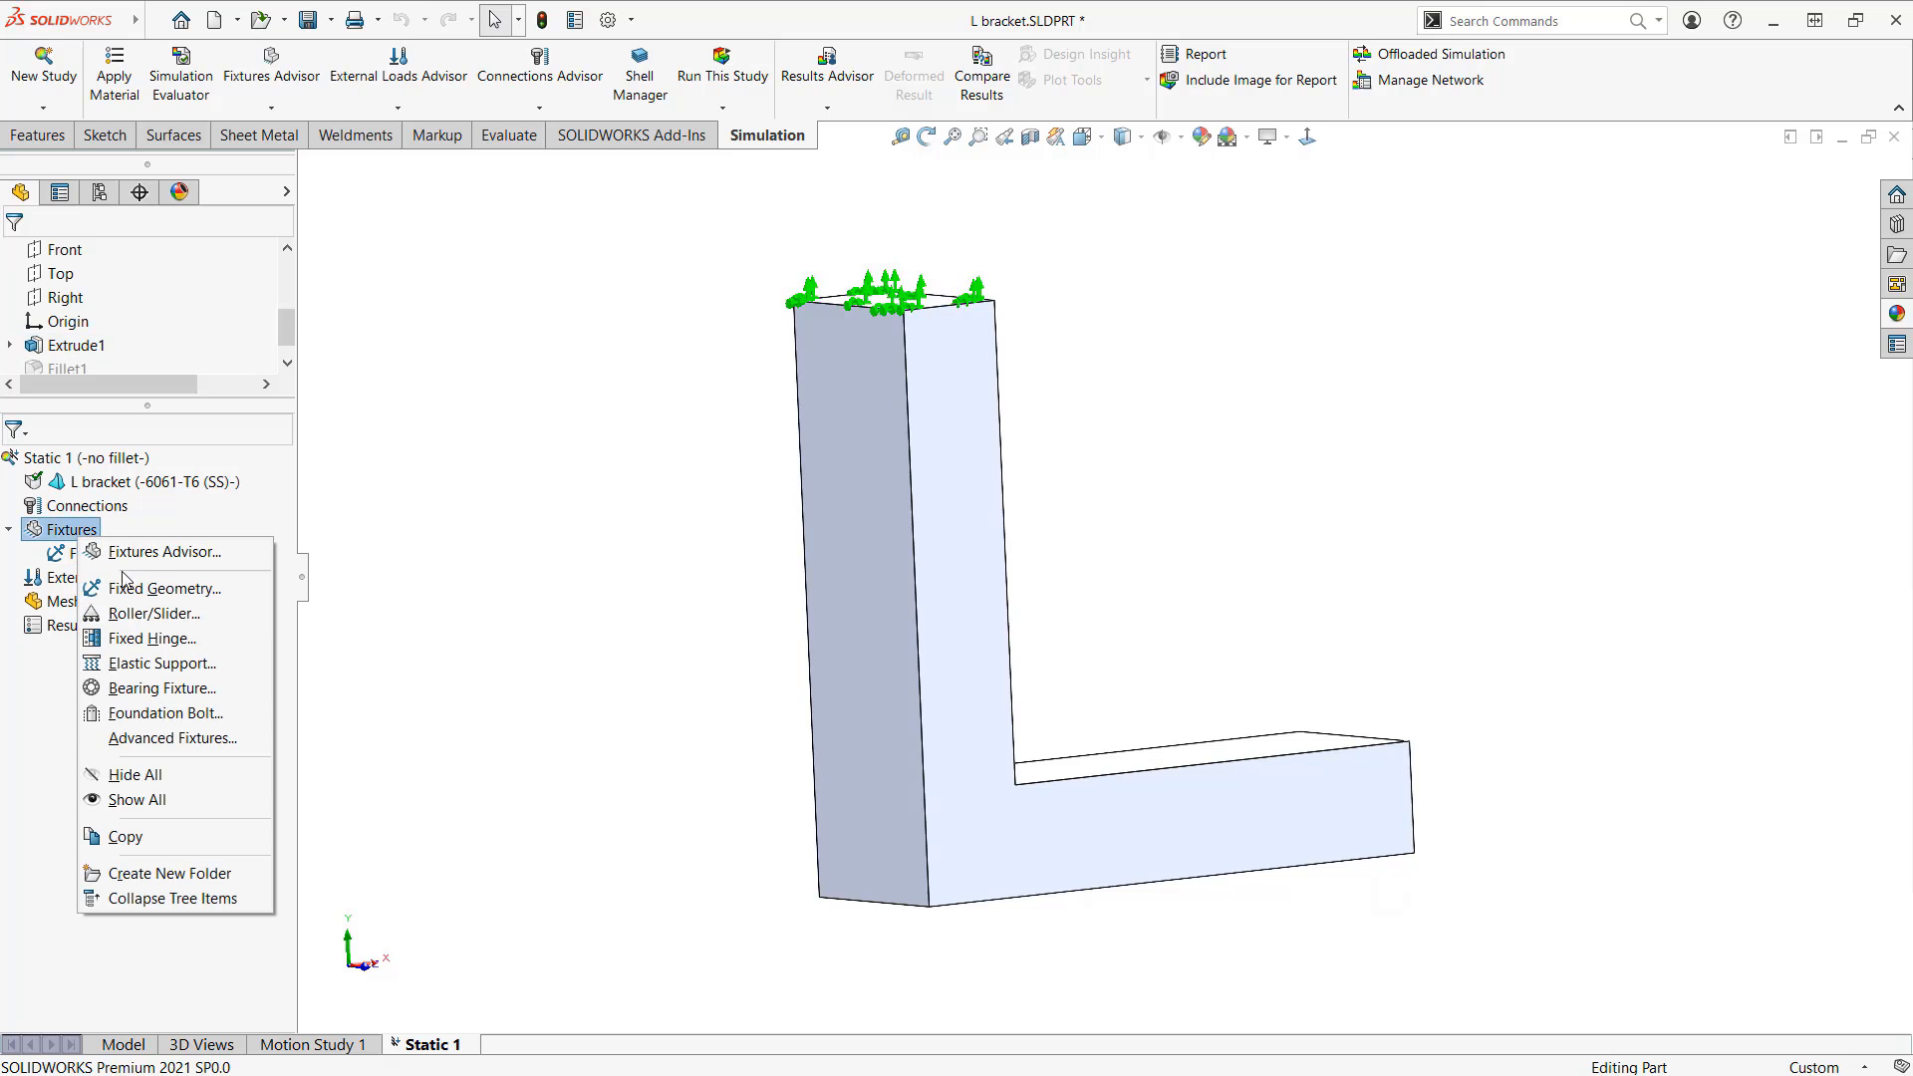
left_click(150, 612)
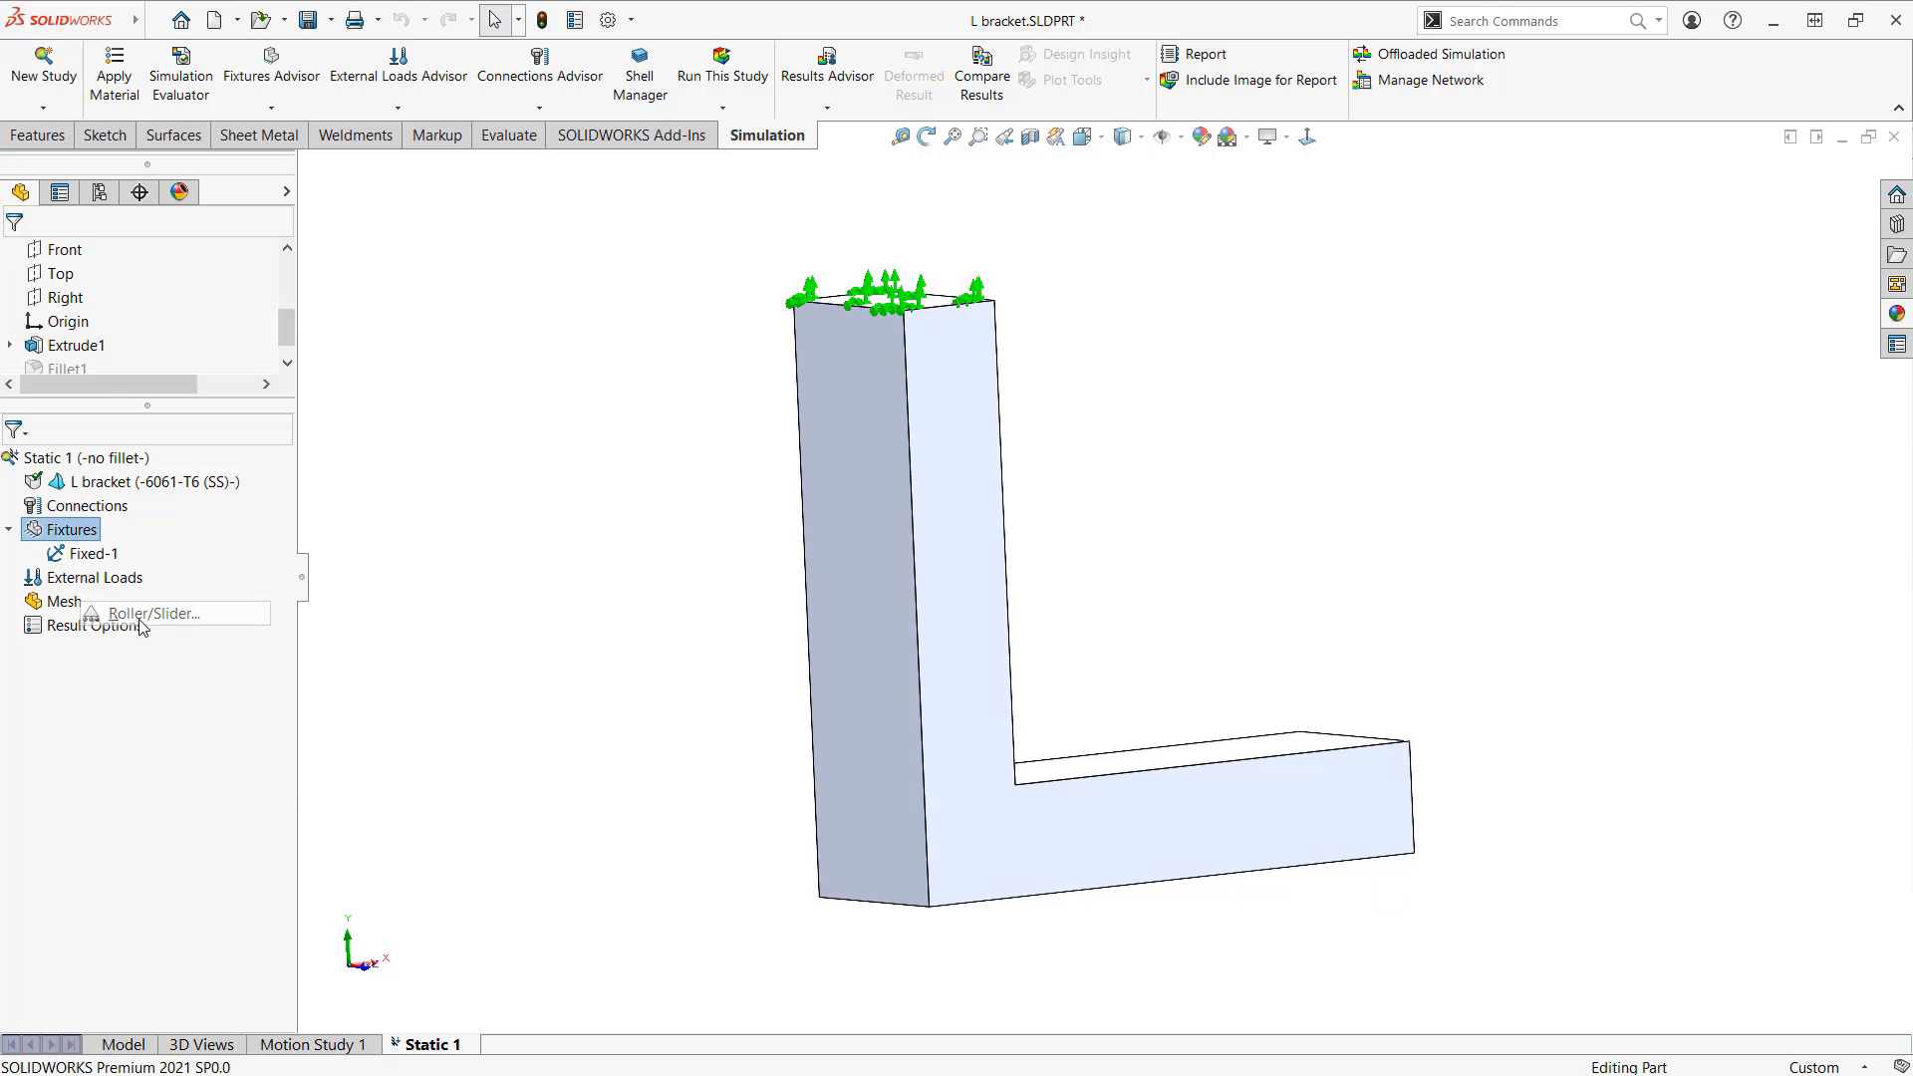
left_click(829, 543)
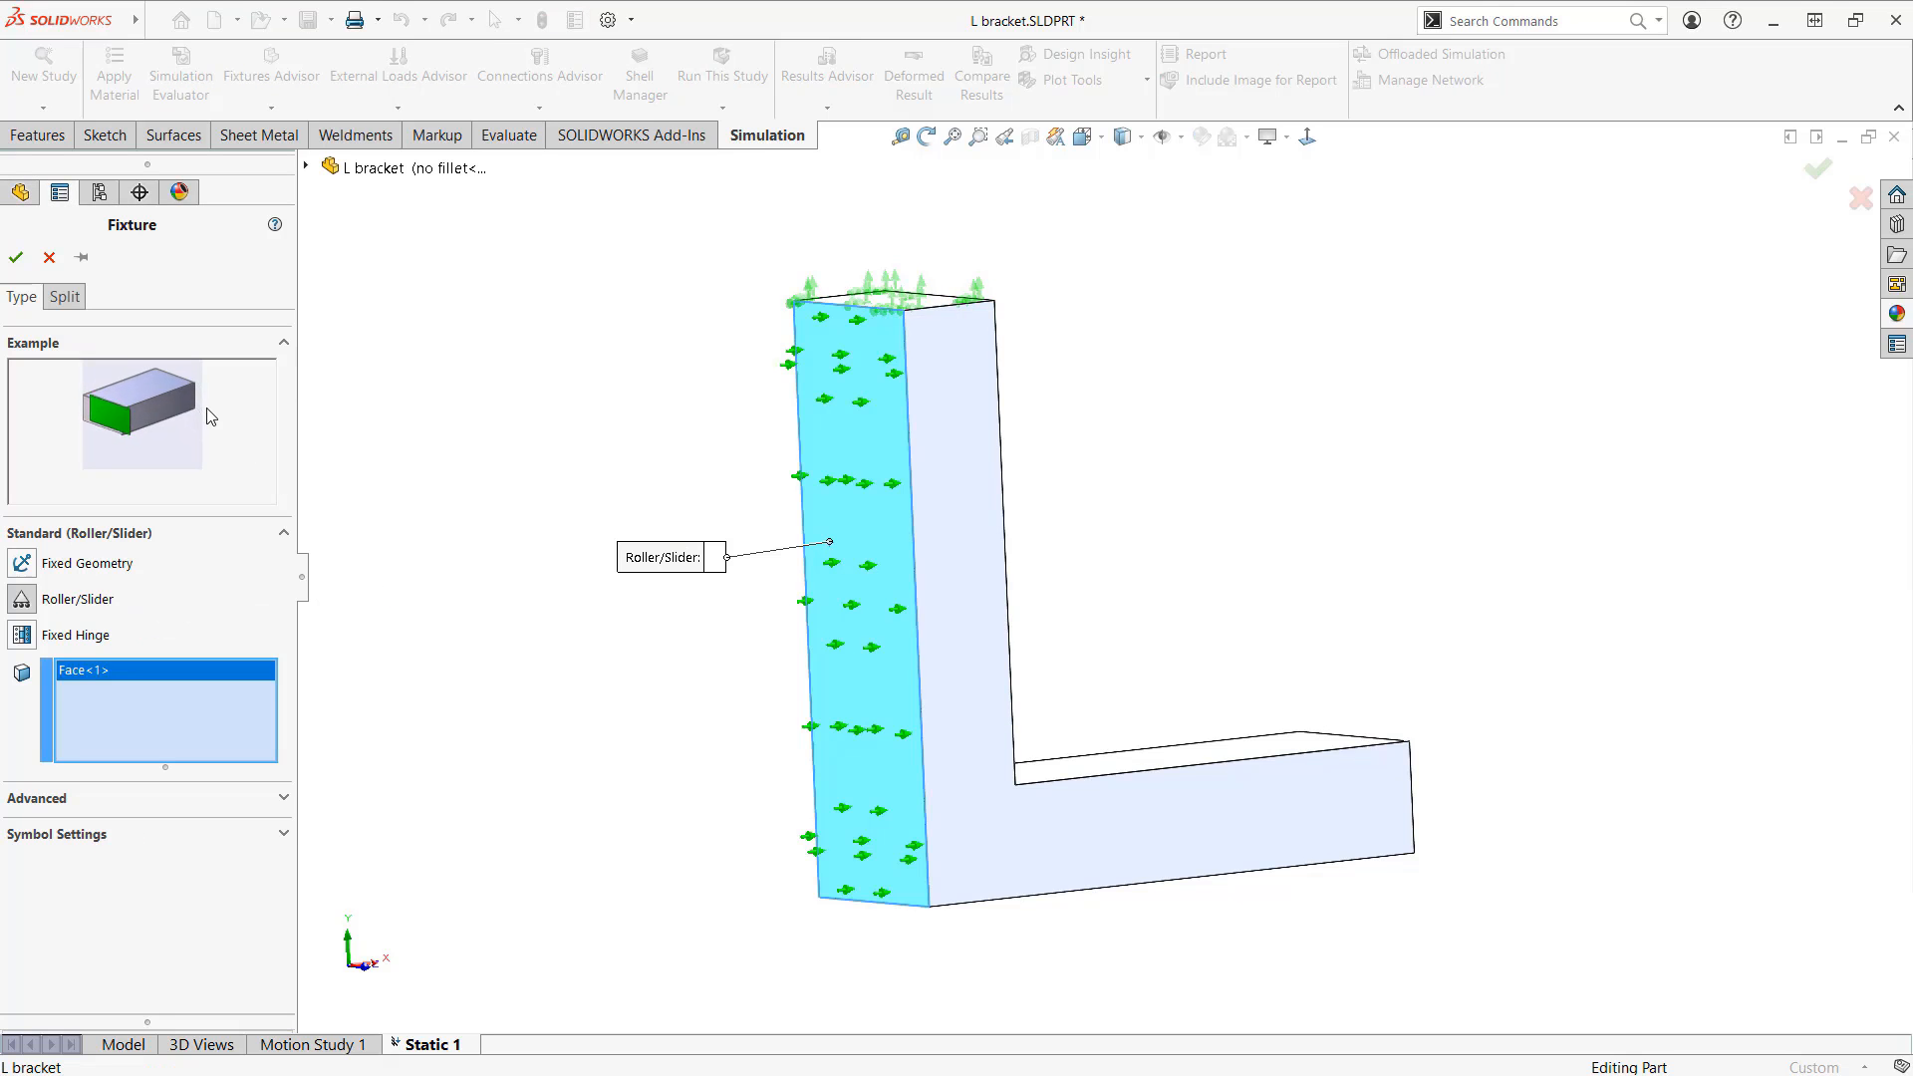
mouse_move(206, 408)
left_mouse_down()
mouse_move(145, 381)
mouse_move(107, 450)
mouse_move(202, 398)
left_mouse_up()
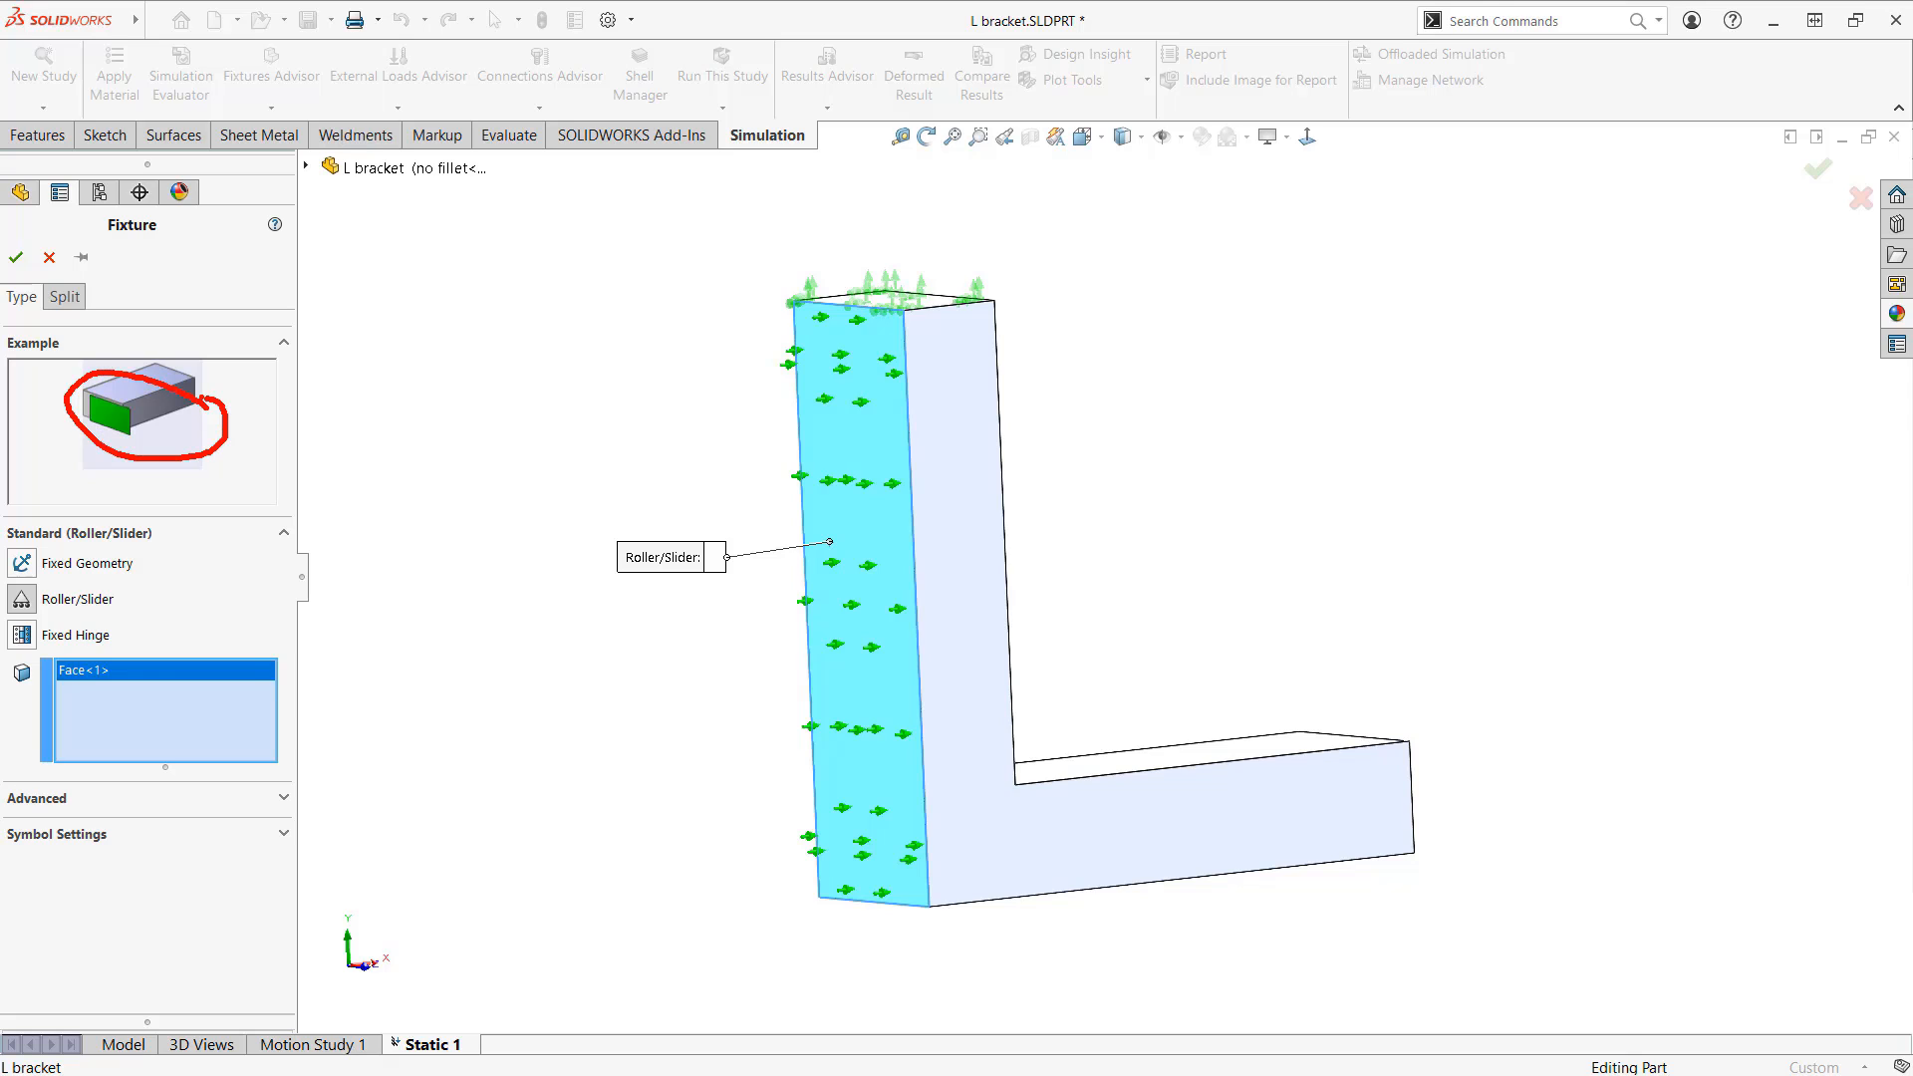
key("Escape")
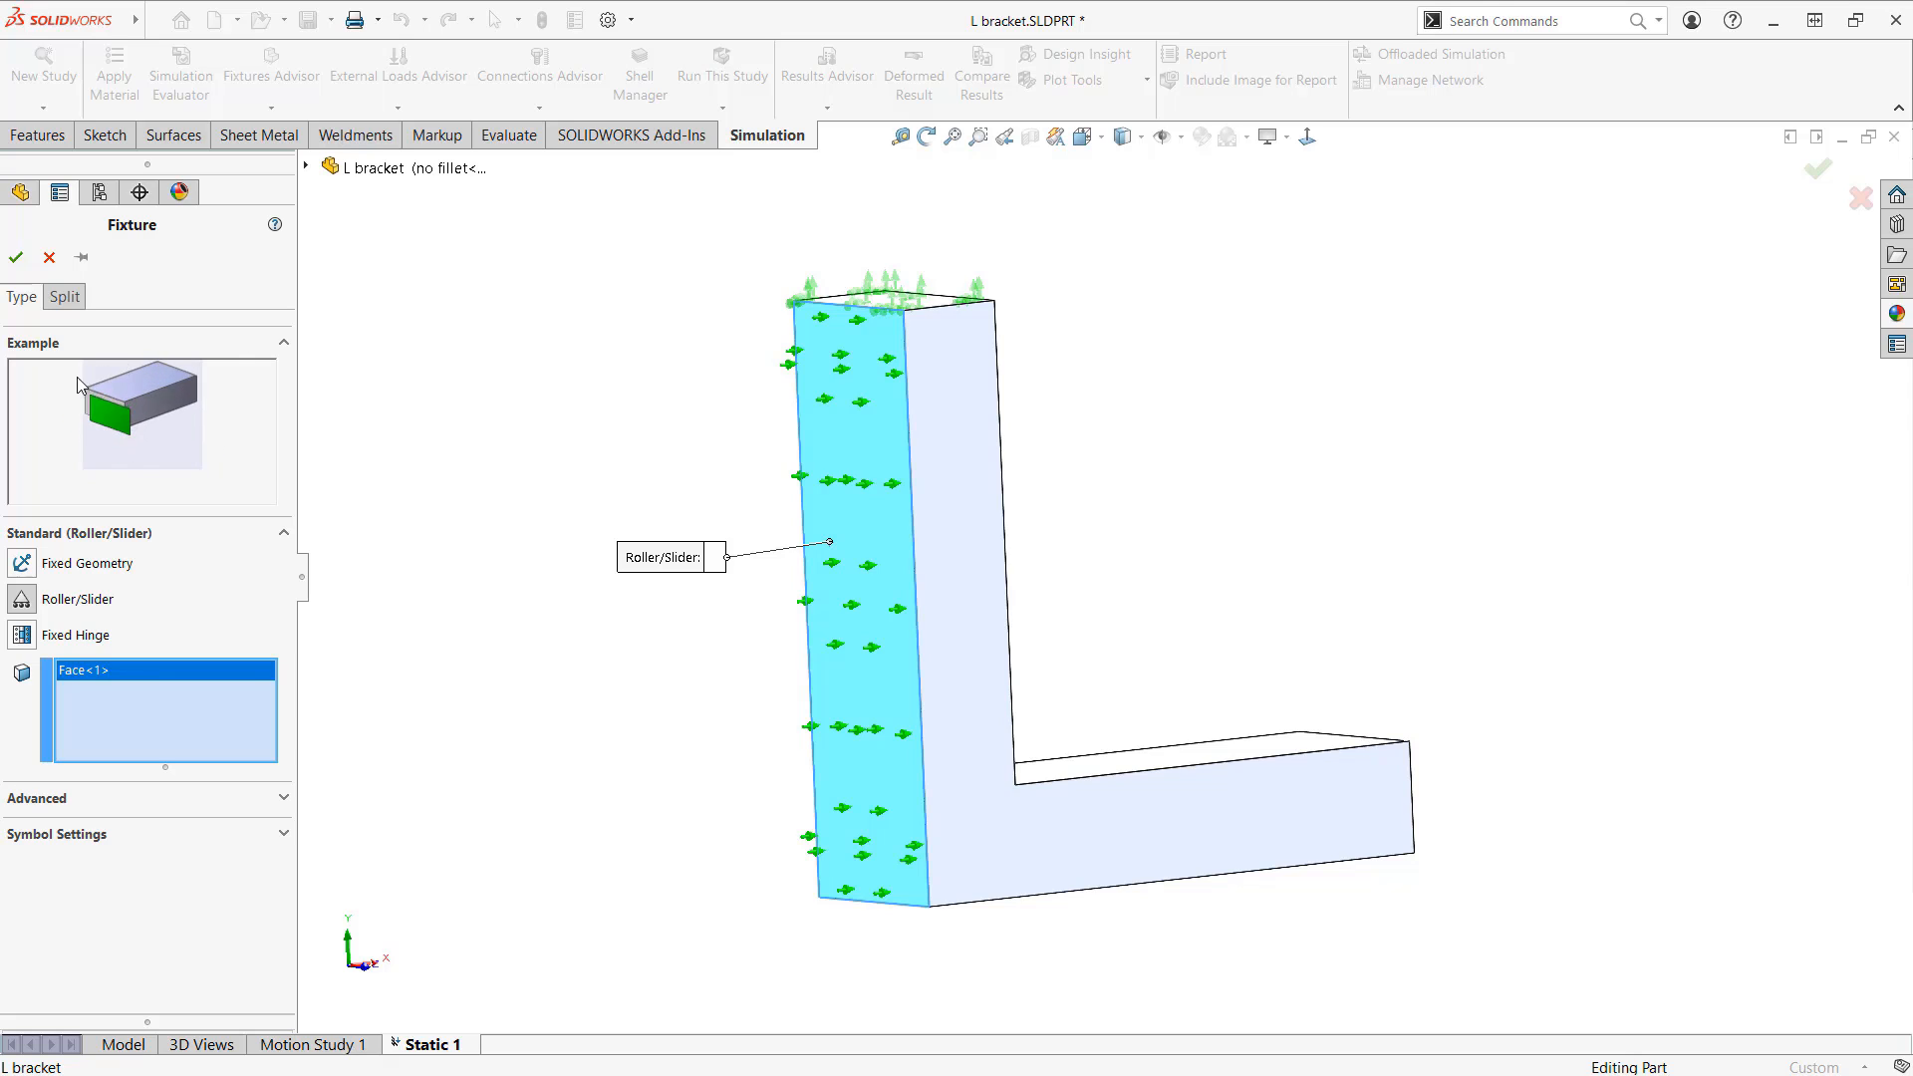
left_click(40, 574)
left_click(22, 634)
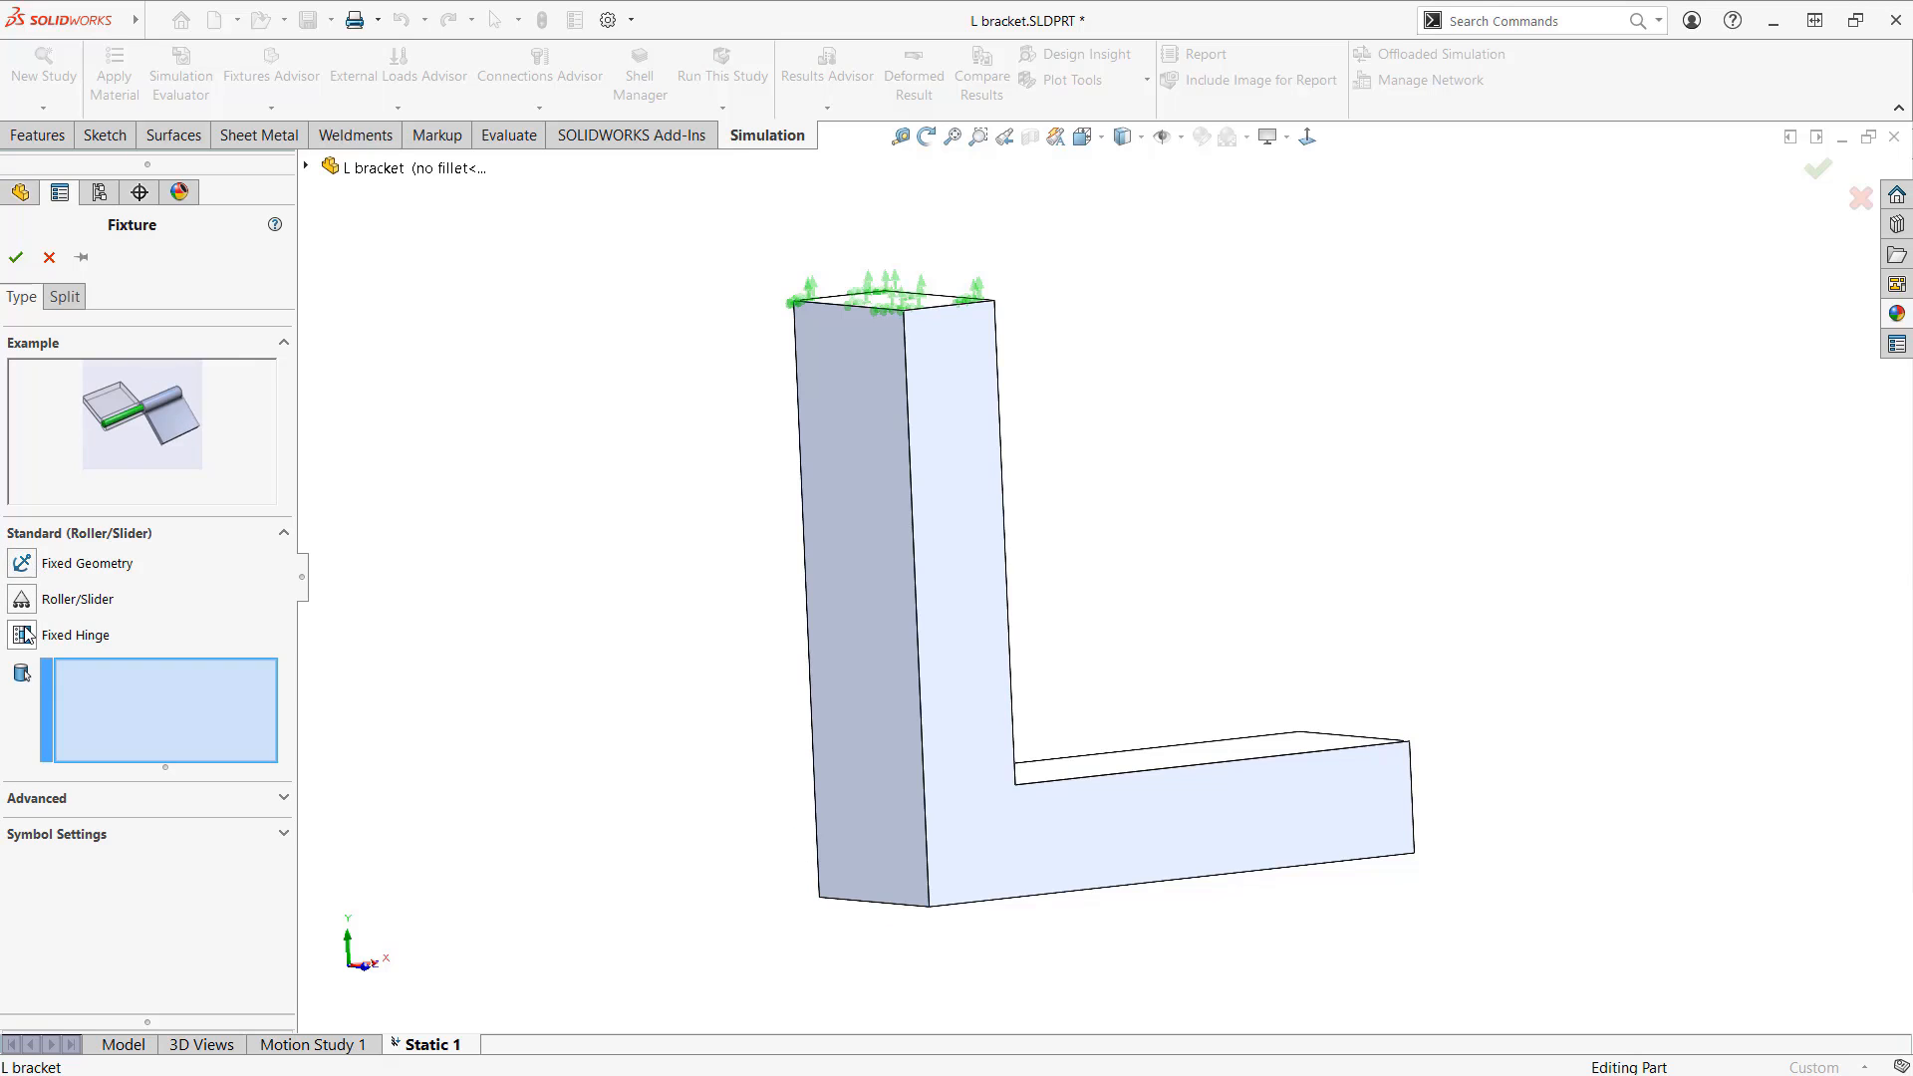
left_click(22, 563)
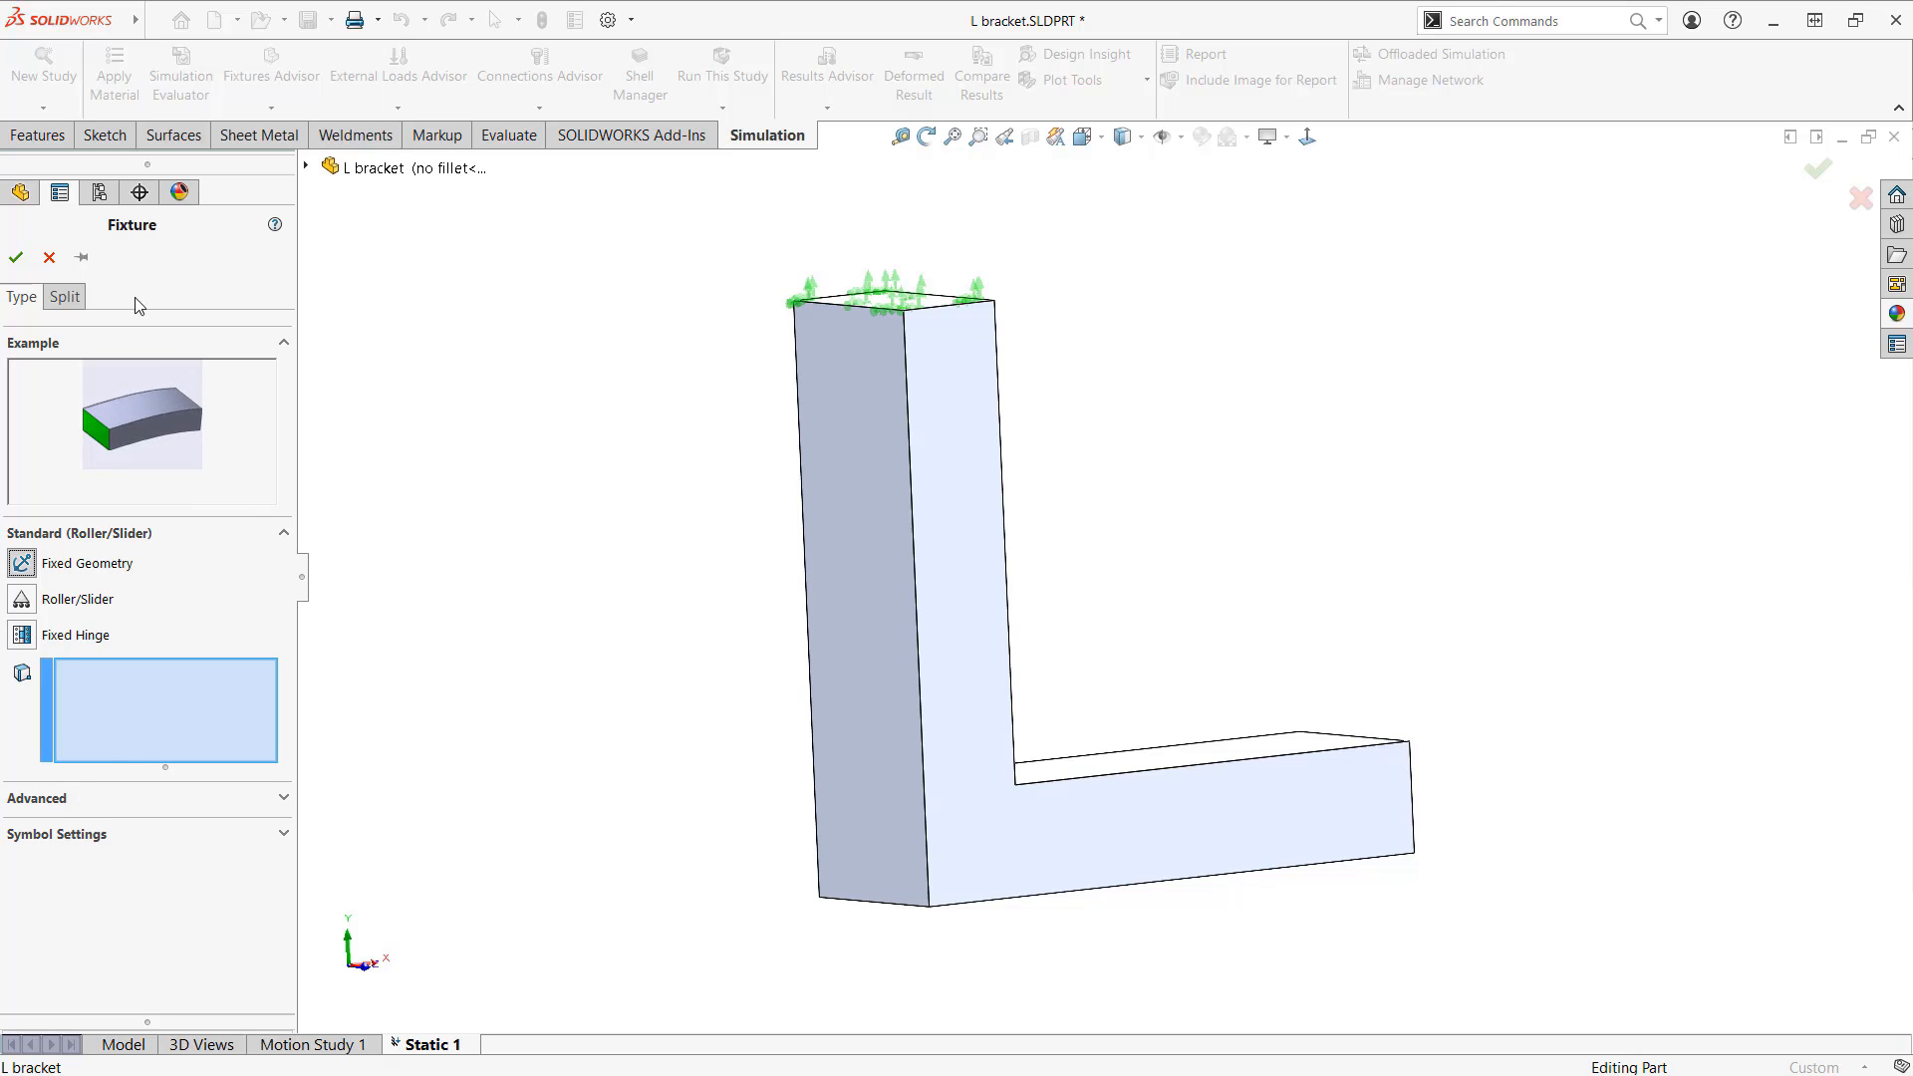
left_click(21, 598)
left_click(901, 583)
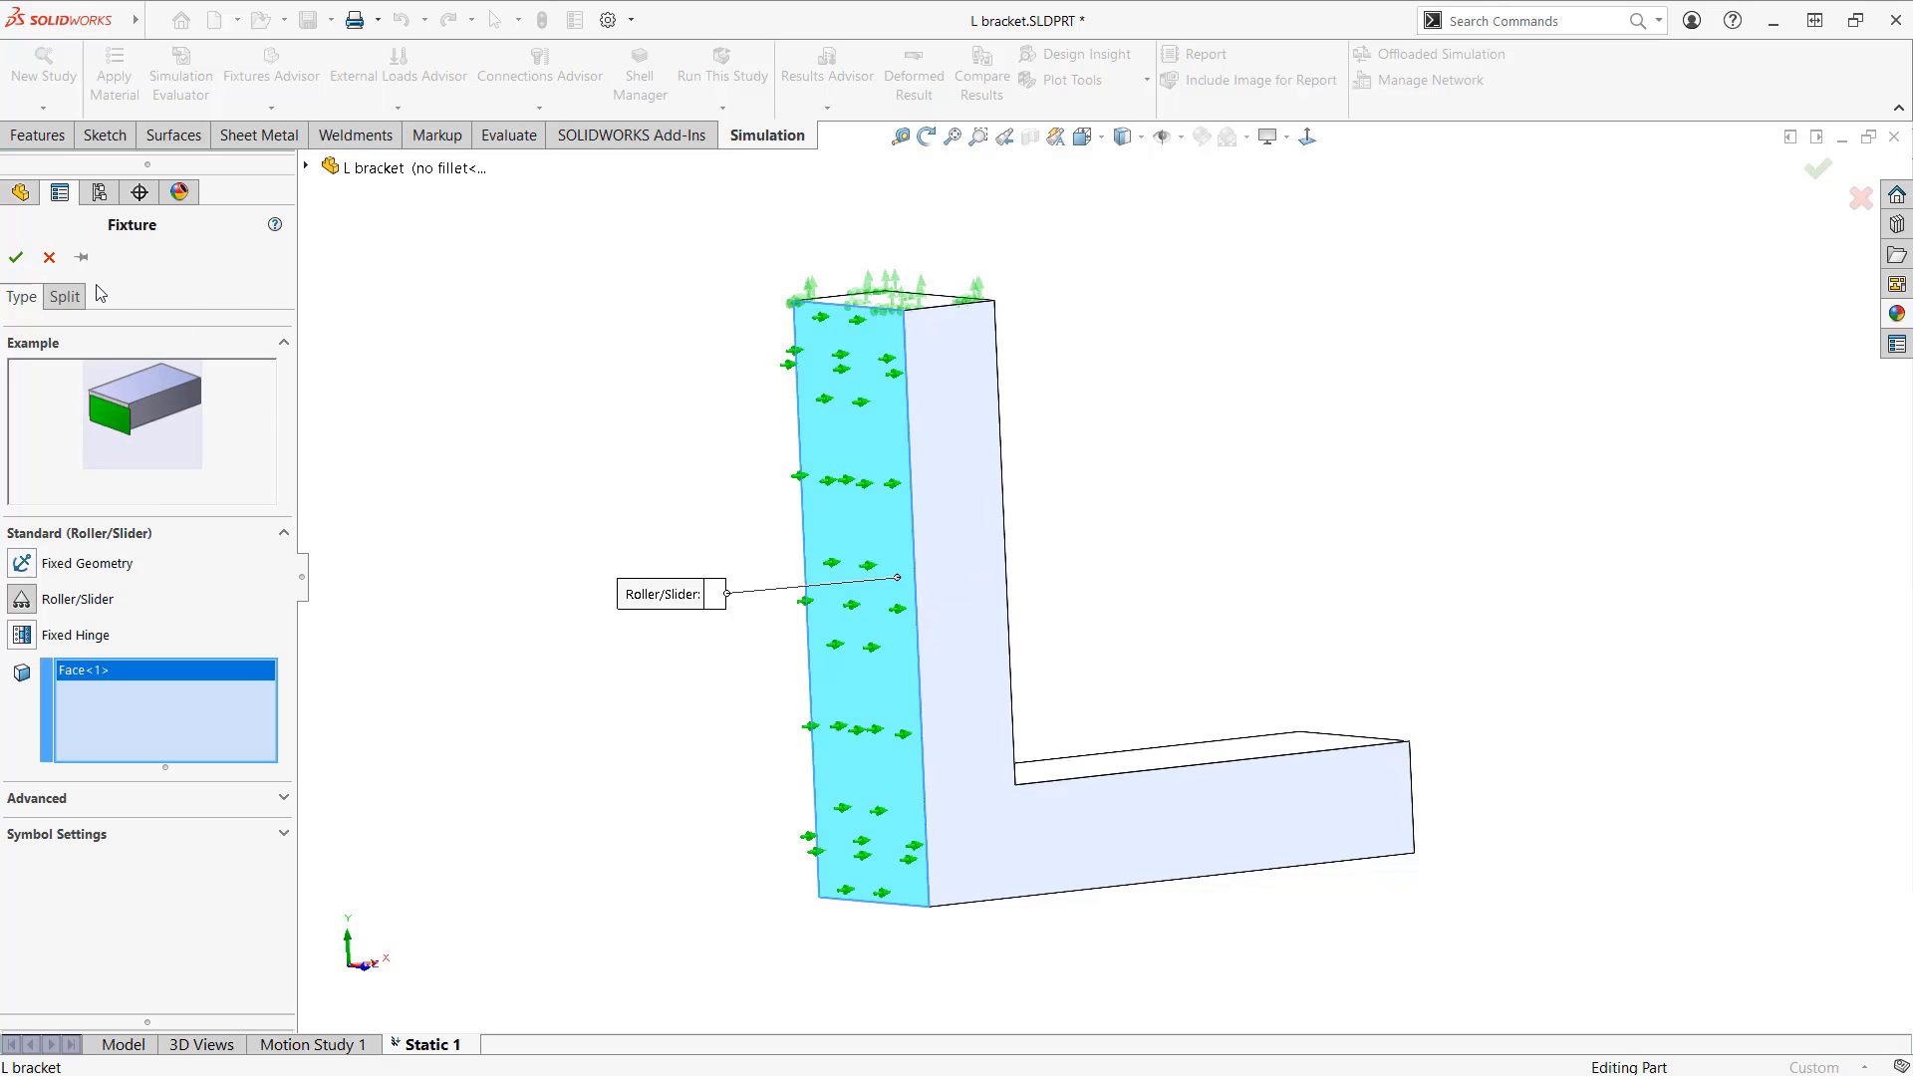
left_click(49, 257)
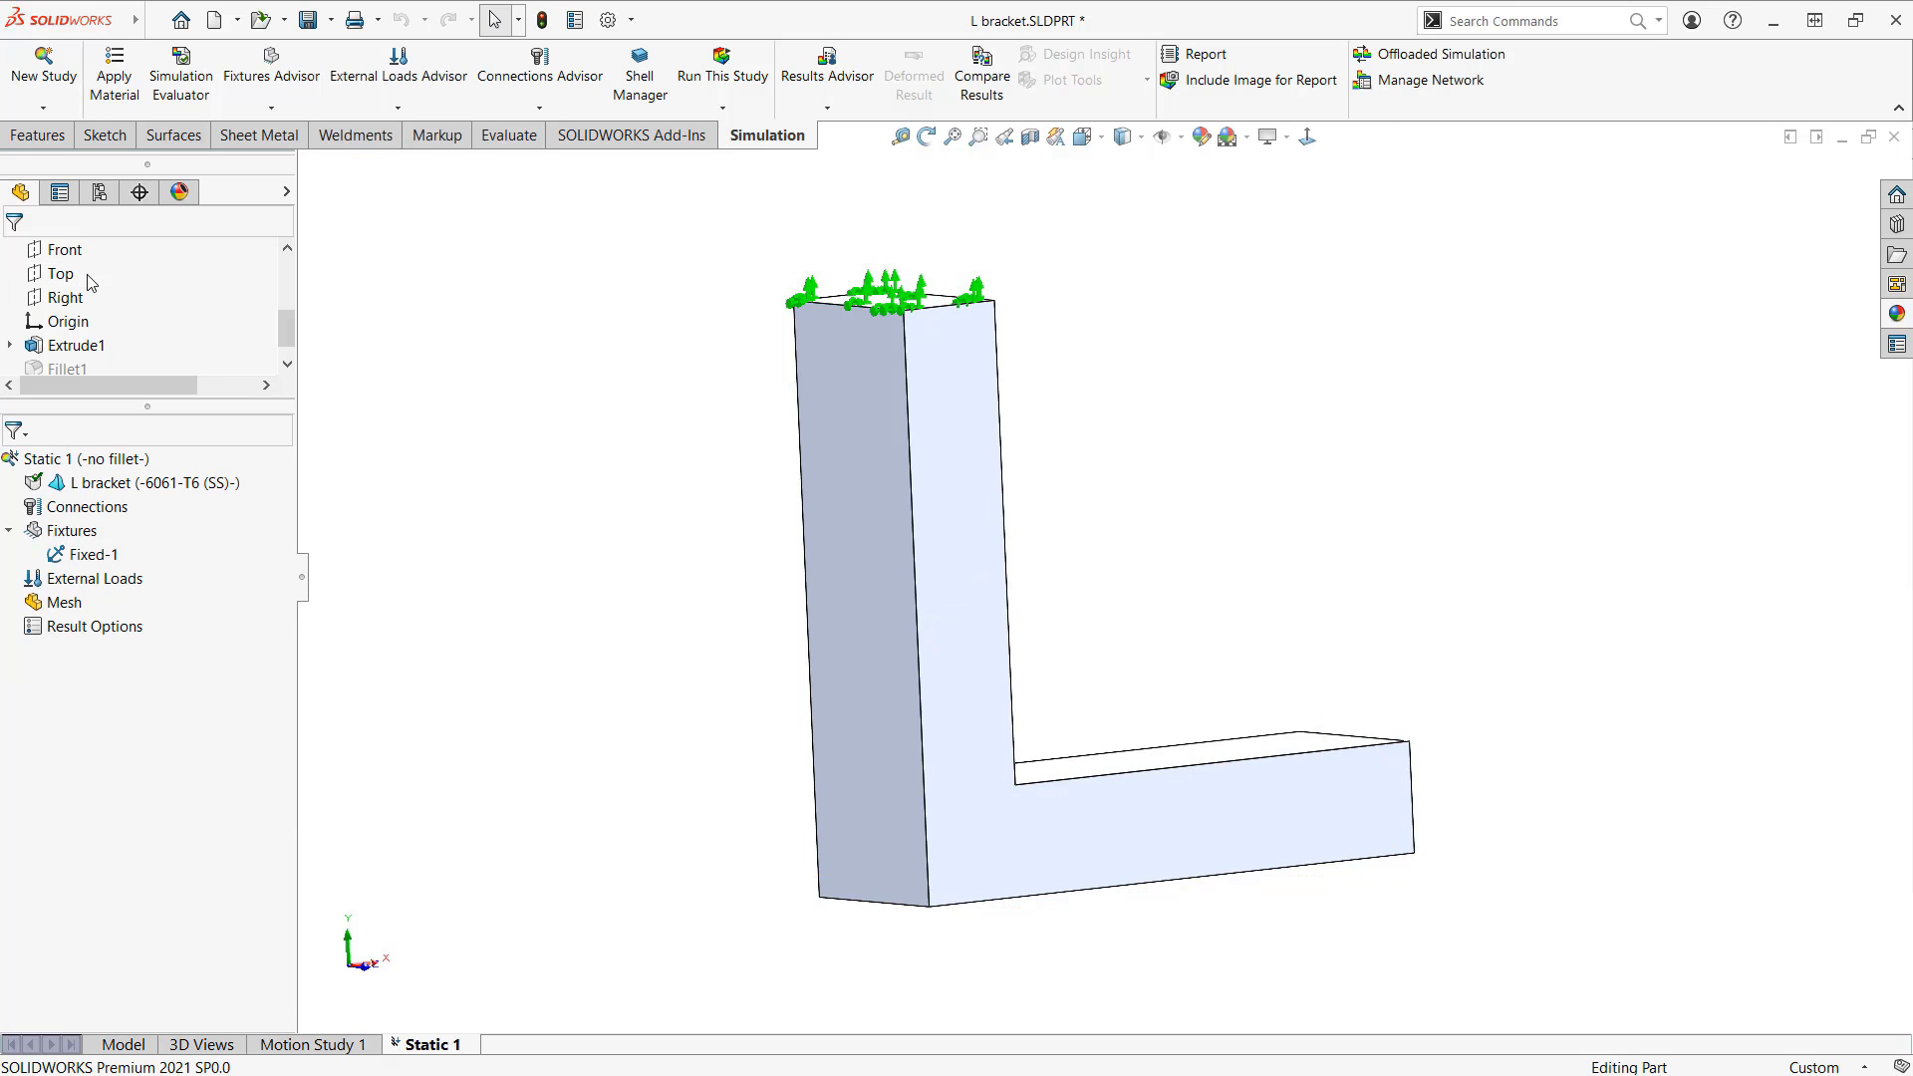
middle_click_drag(1007, 440, 1068, 495)
key("ctrl+2")
left_click_drag(967, 213, 845, 223)
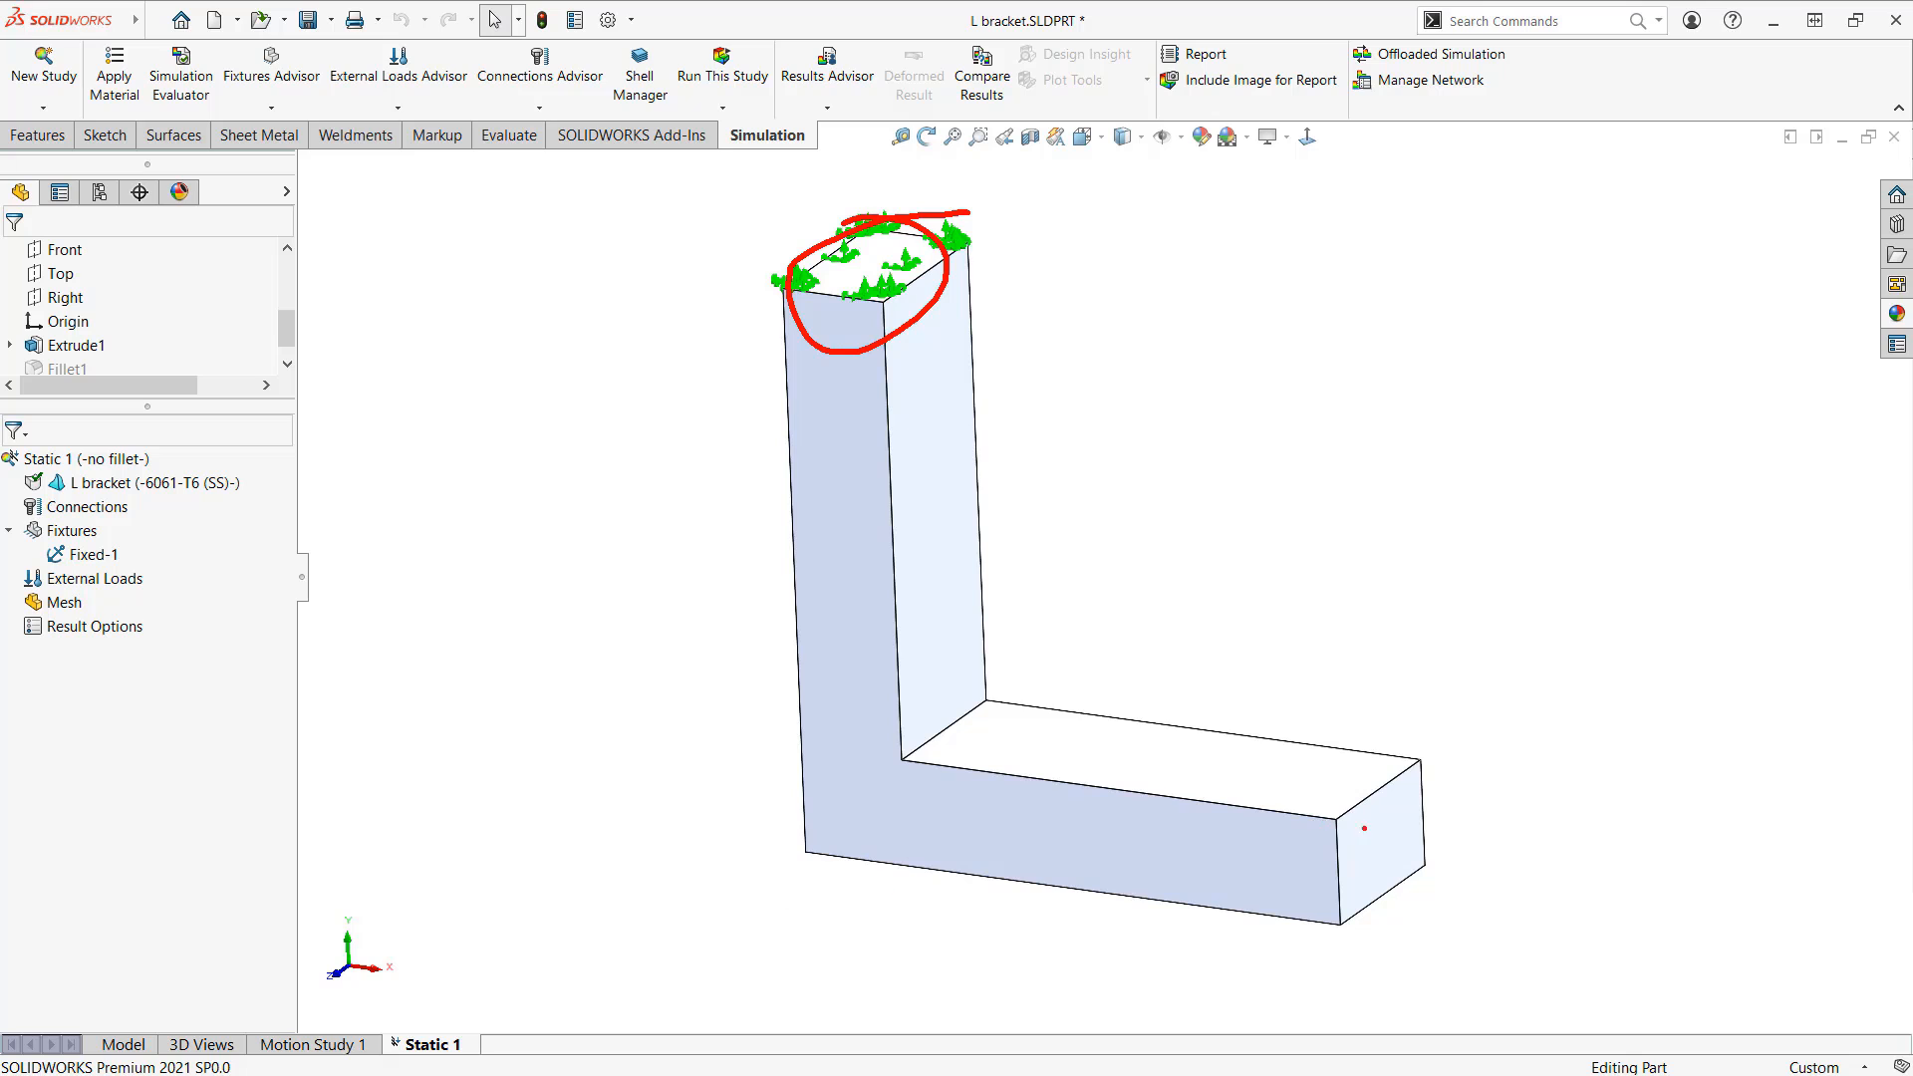
left_click_drag(1452, 460, 1426, 829)
left_click_drag(1411, 786, 1425, 863)
left_click_drag(1477, 747, 1422, 864)
left_click_drag(1382, 595, 1385, 862)
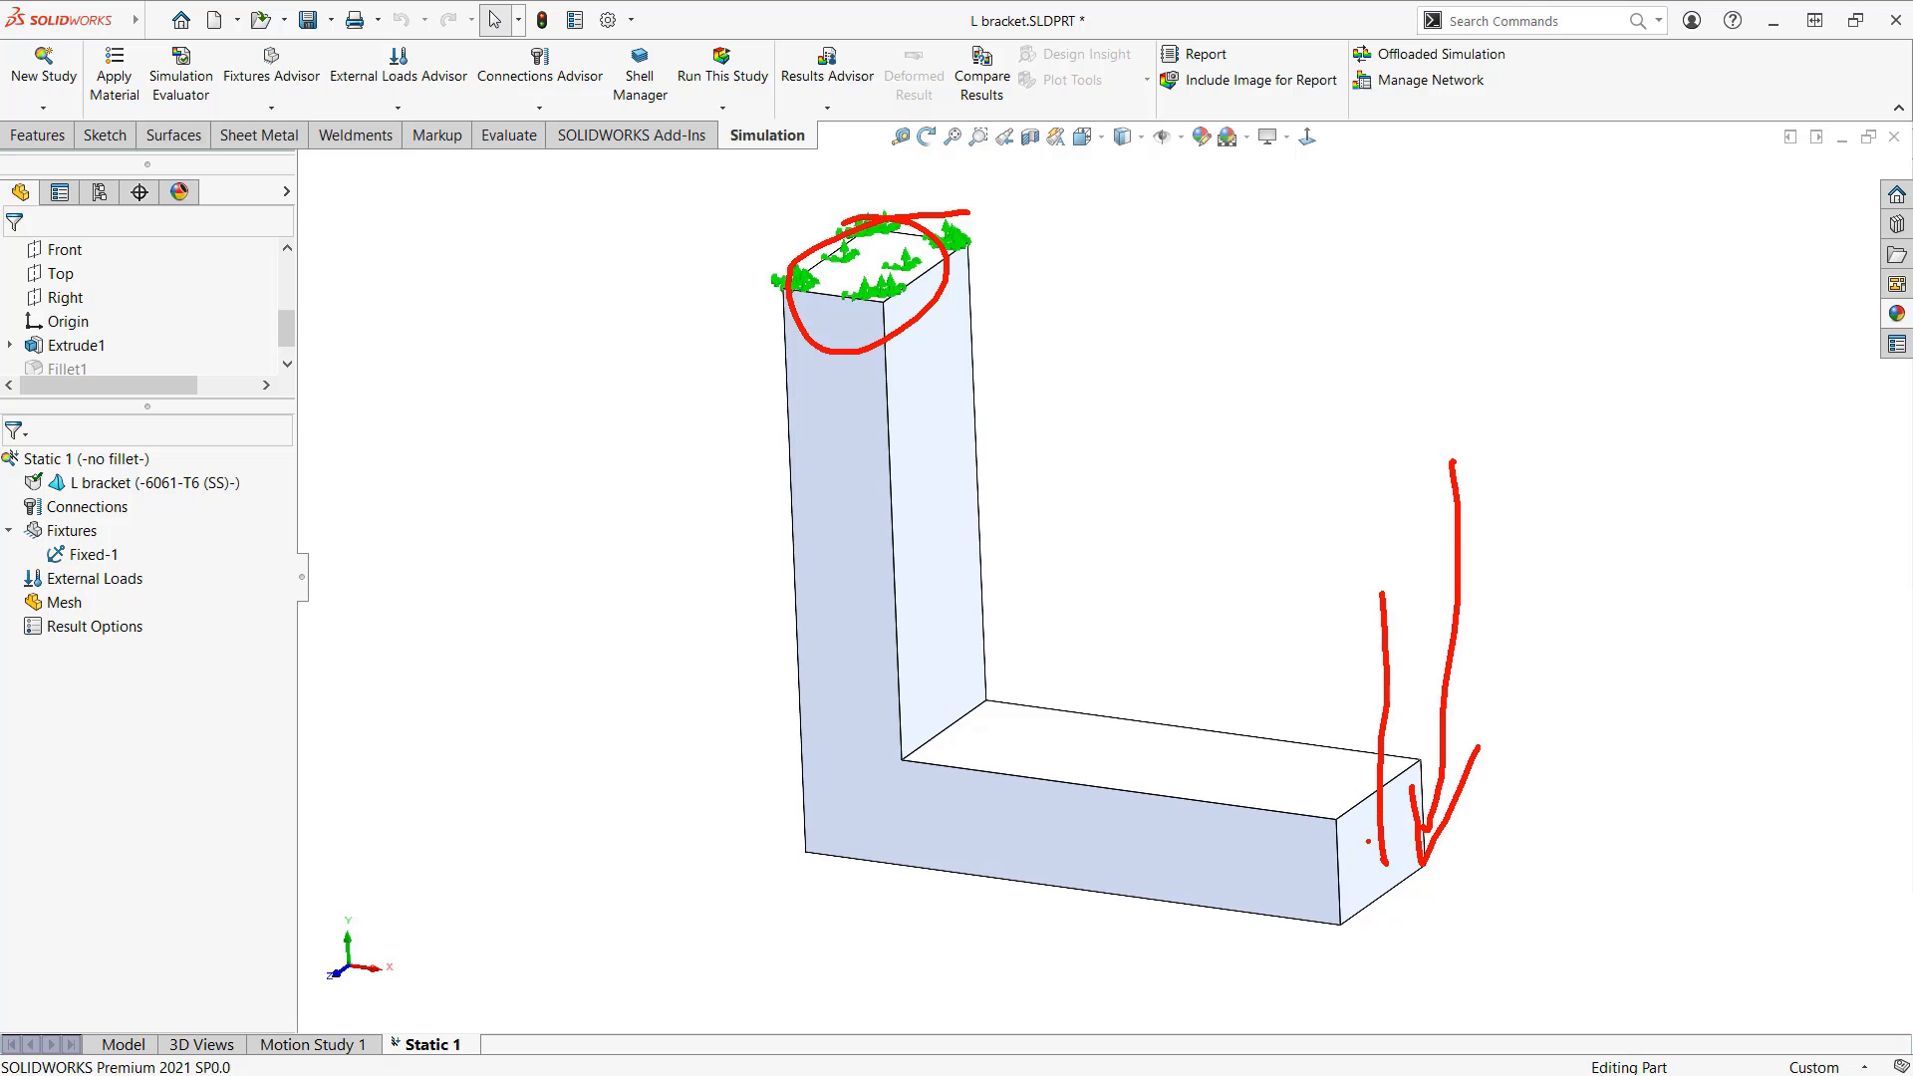
key("Escape")
Step: Add a Roller/Slider fixture on the outer back face of the L bracket's vertical leg
mouse_move(854, 683)
middle_mouse_down()
mouse_move(947, 662)
mouse_move(1065, 692)
middle_mouse_up()
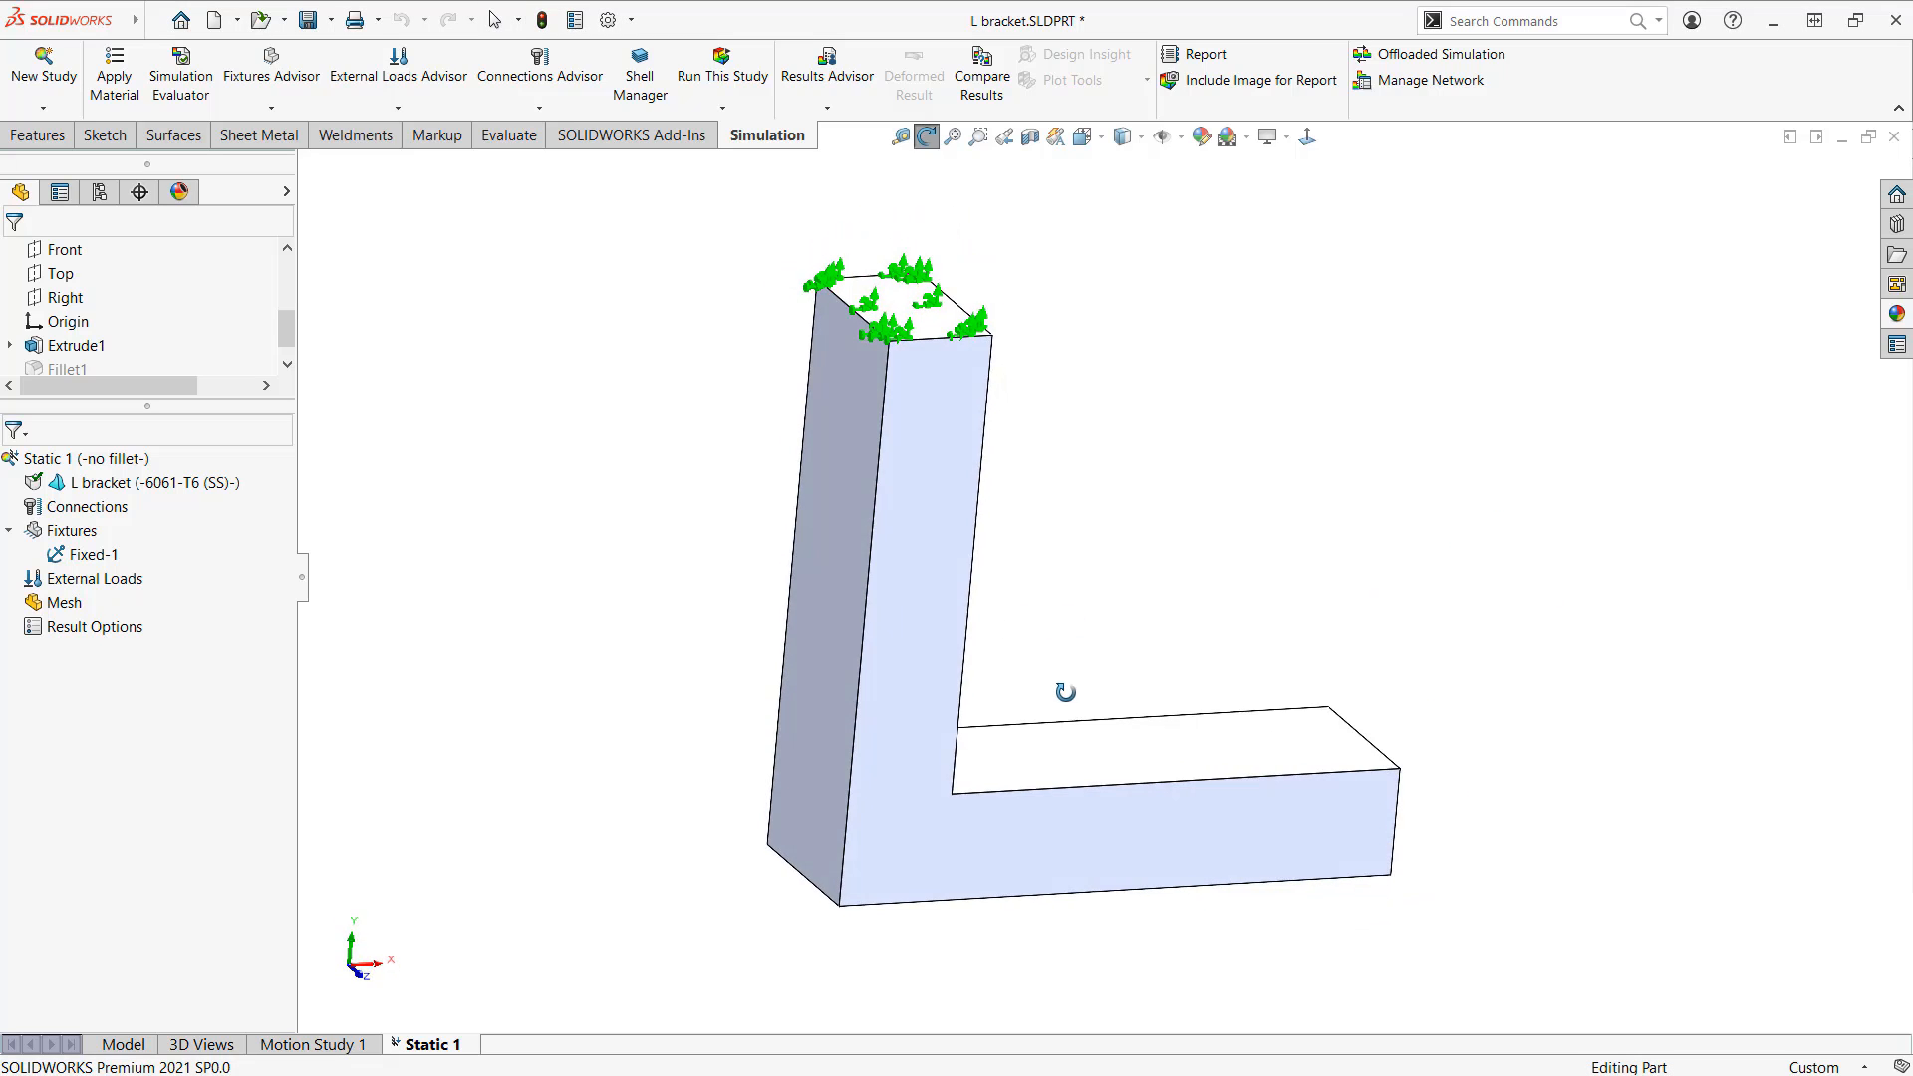
right_click(89, 532)
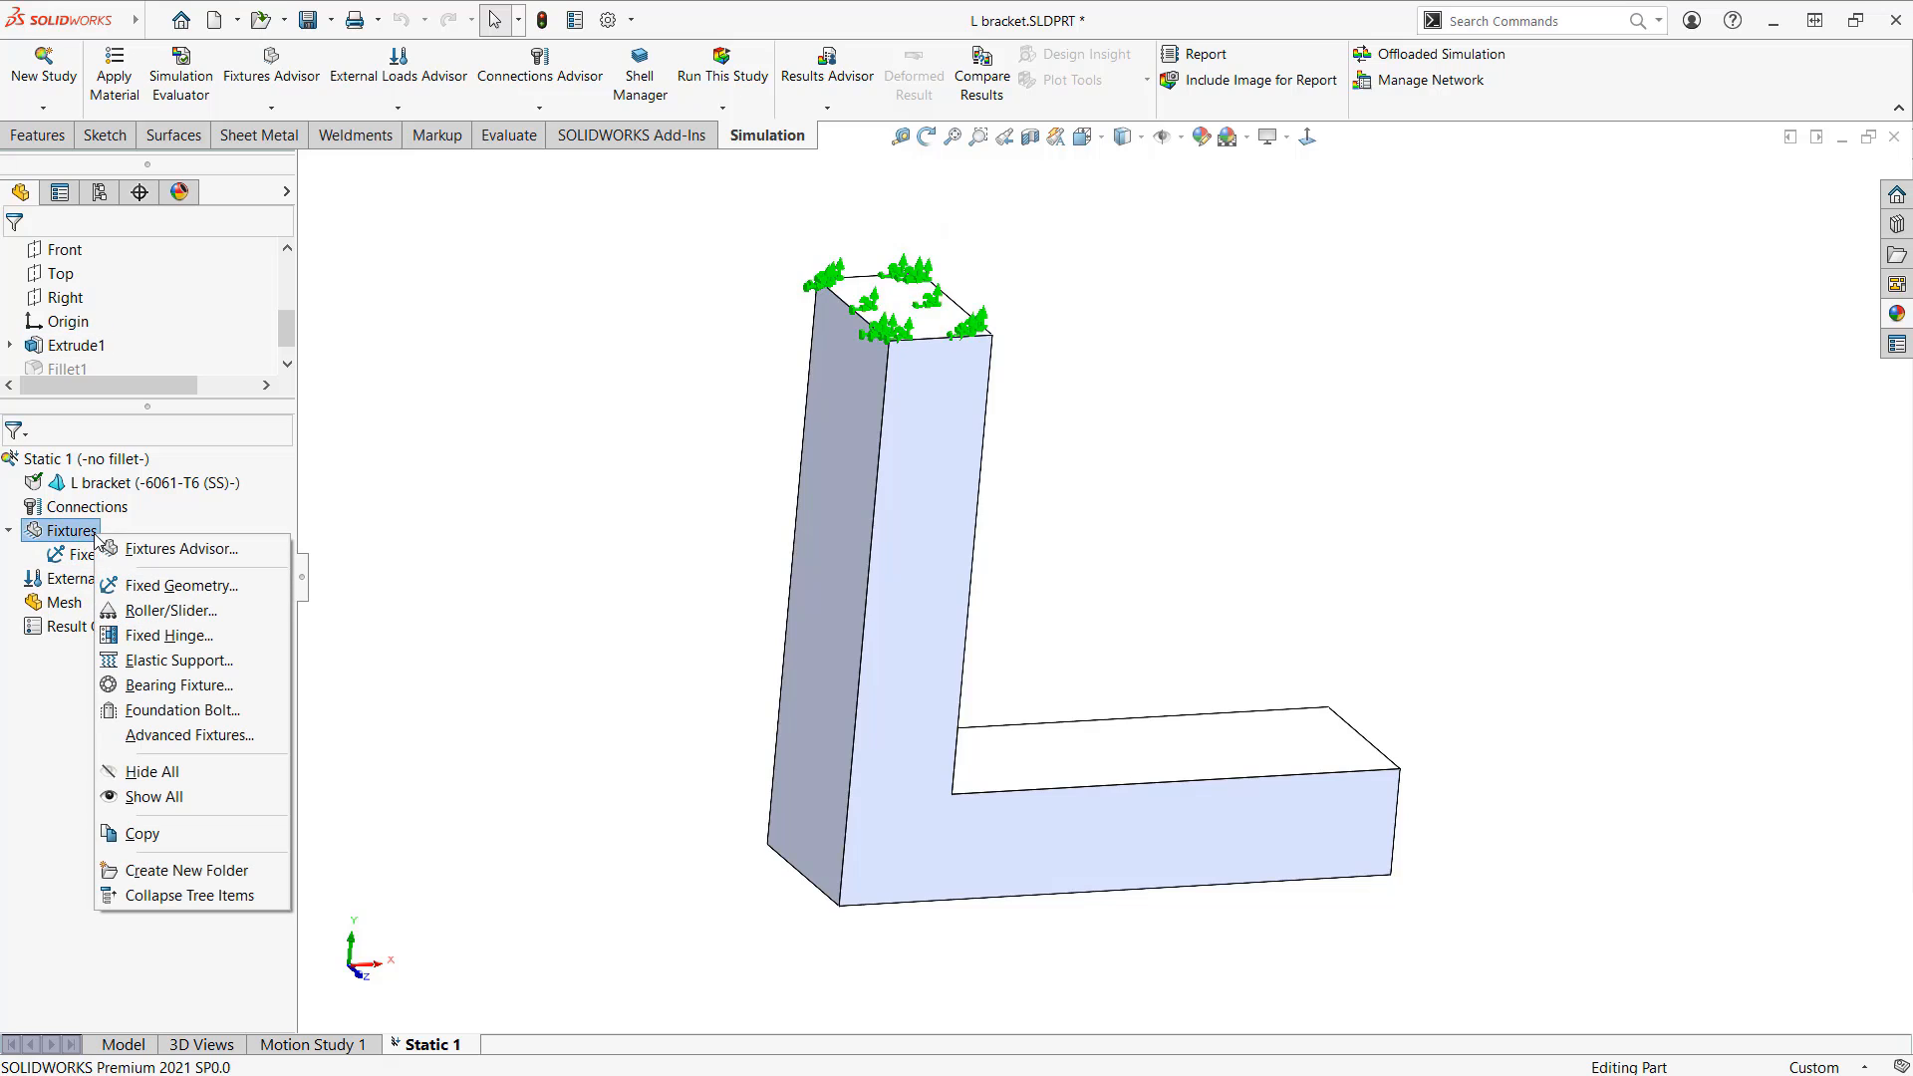
left_click(175, 610)
left_click(831, 576)
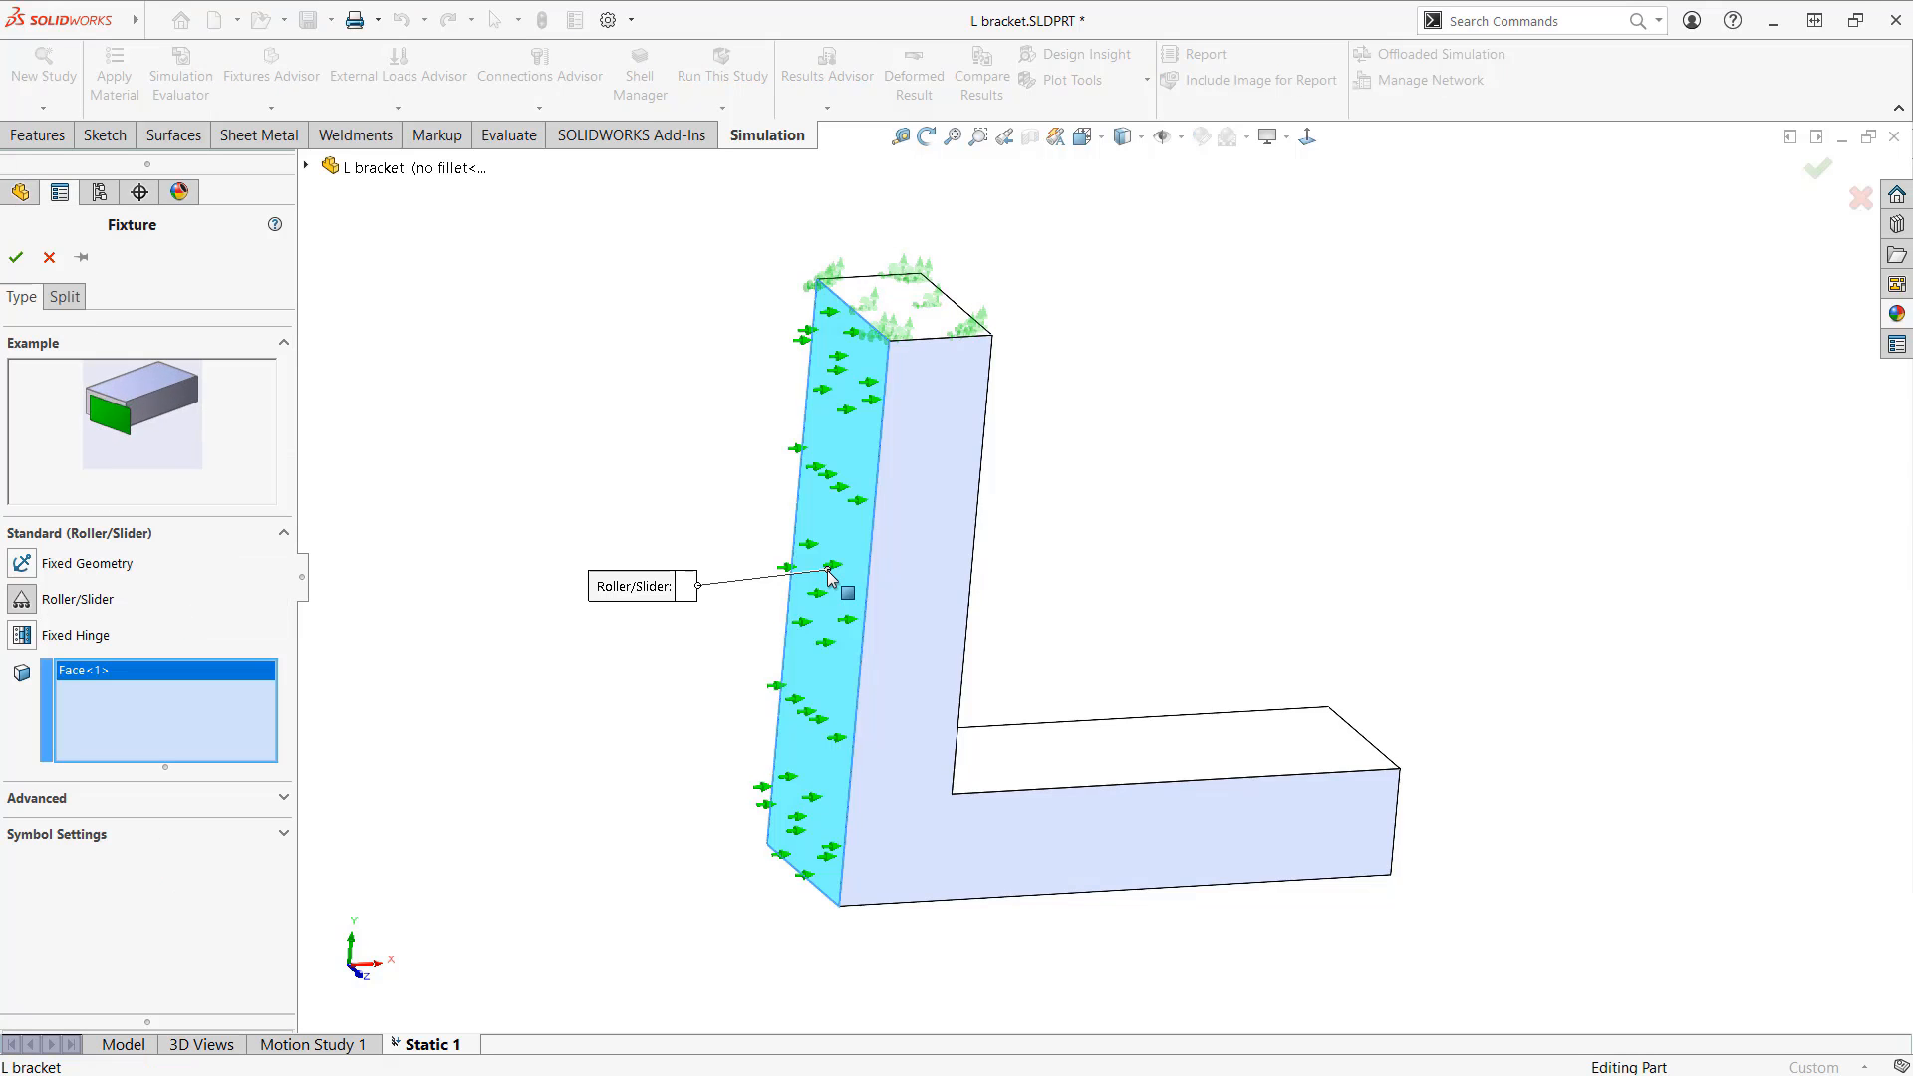
left_click(18, 259)
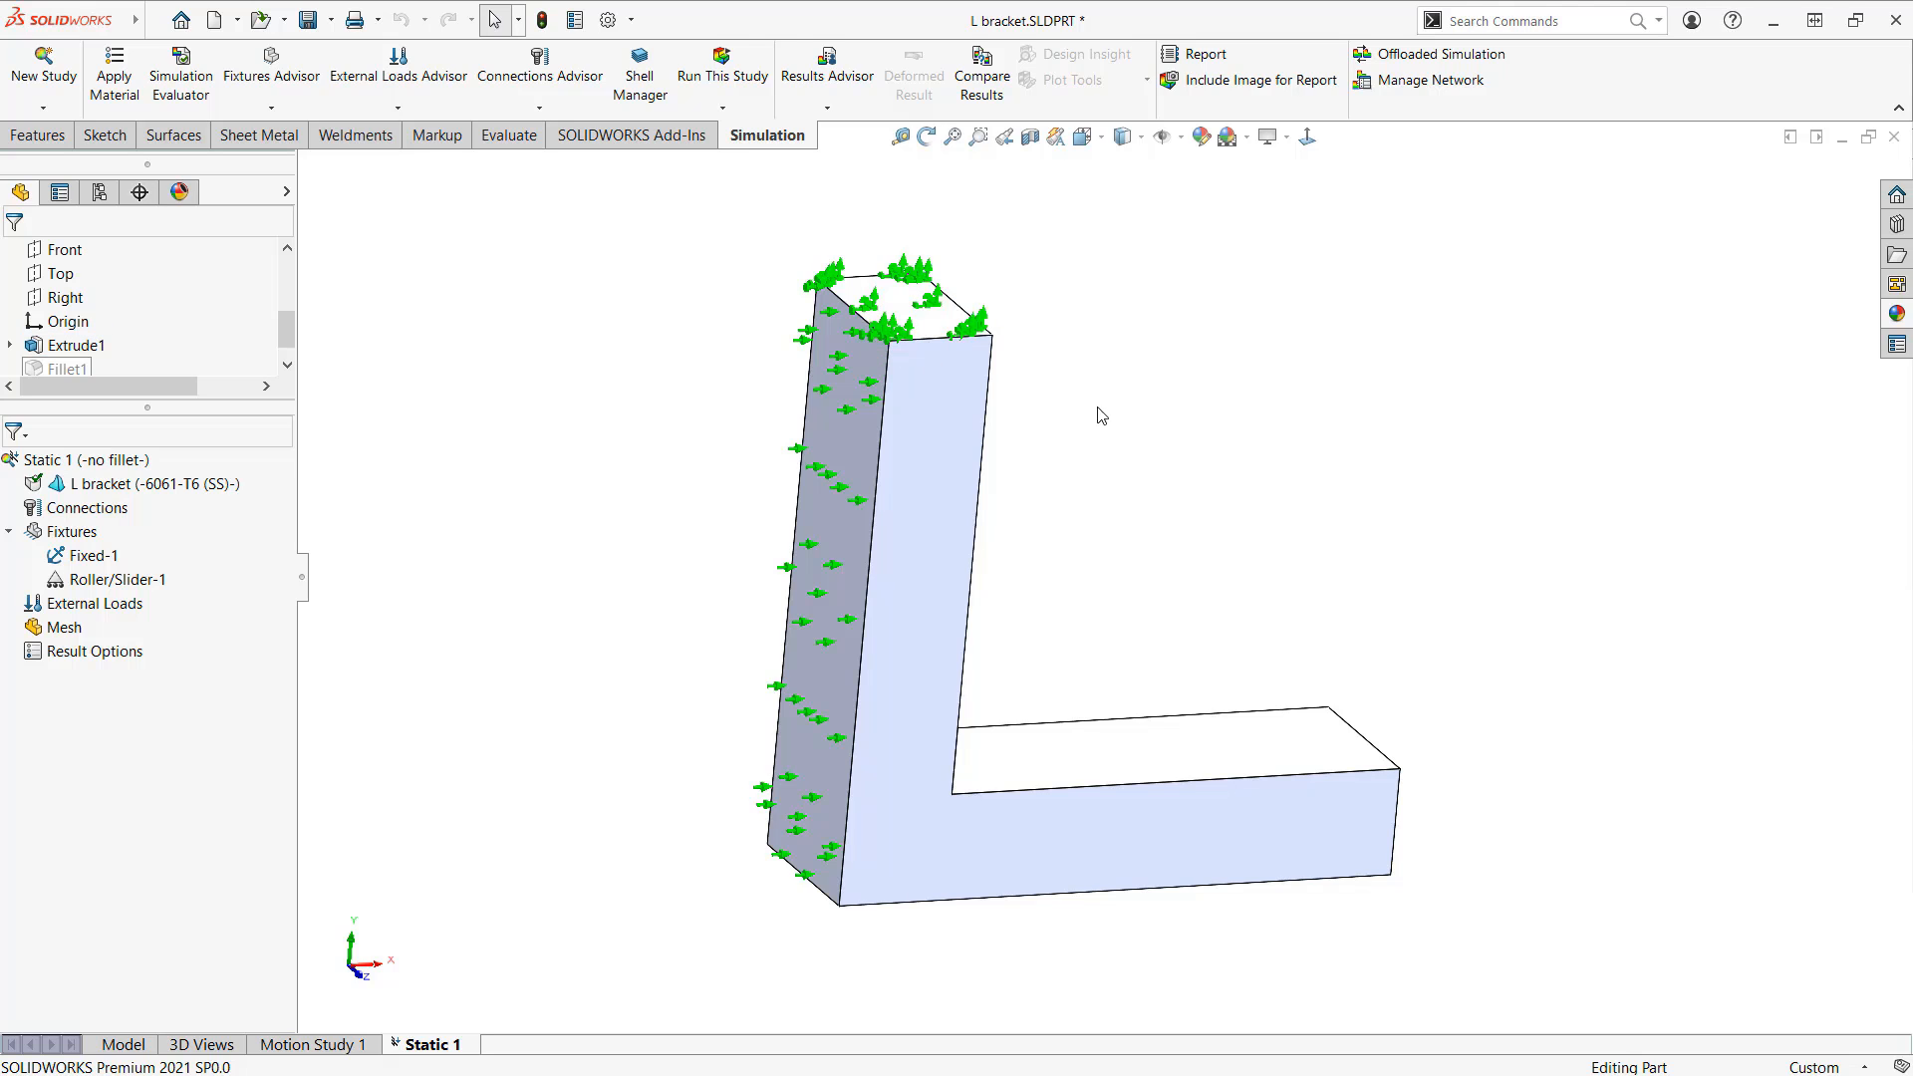
middle_click_drag(1097, 415, 946, 348)
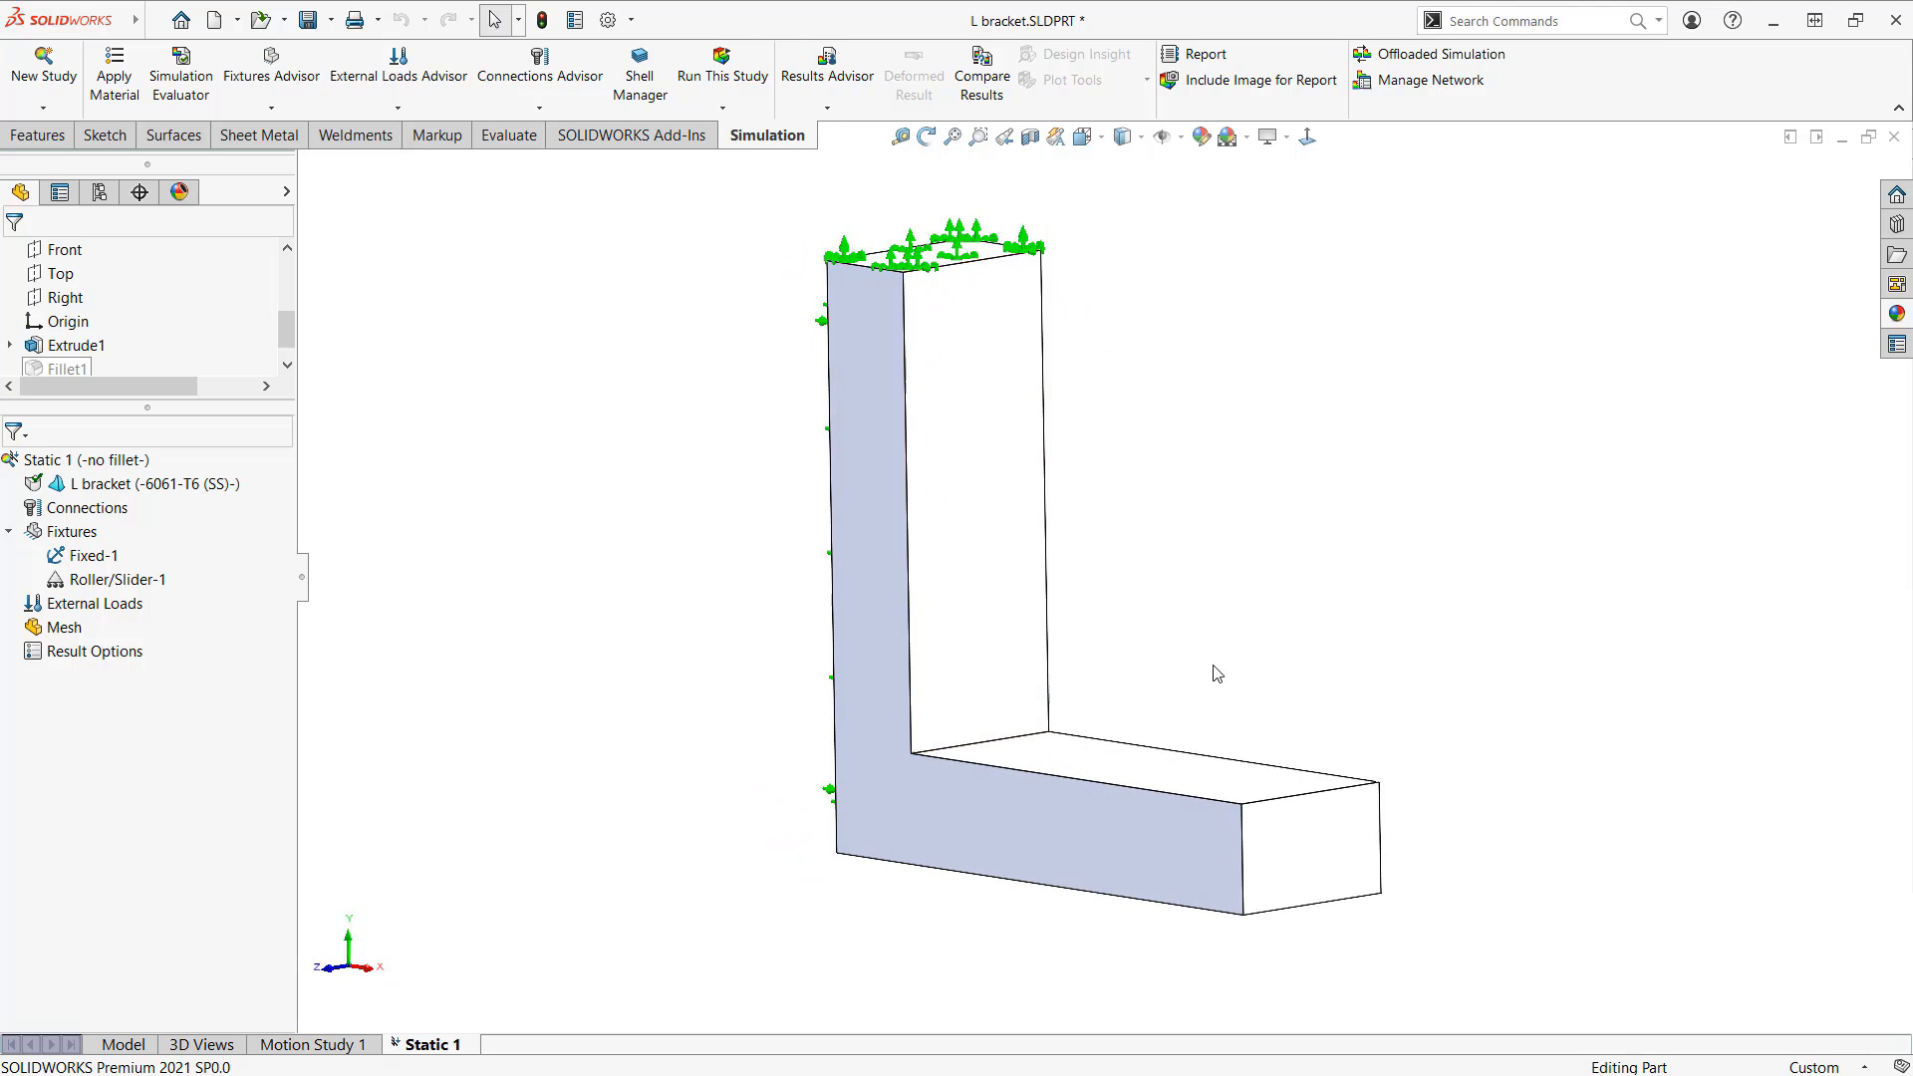
scroll(1213, 678, "down", 2)
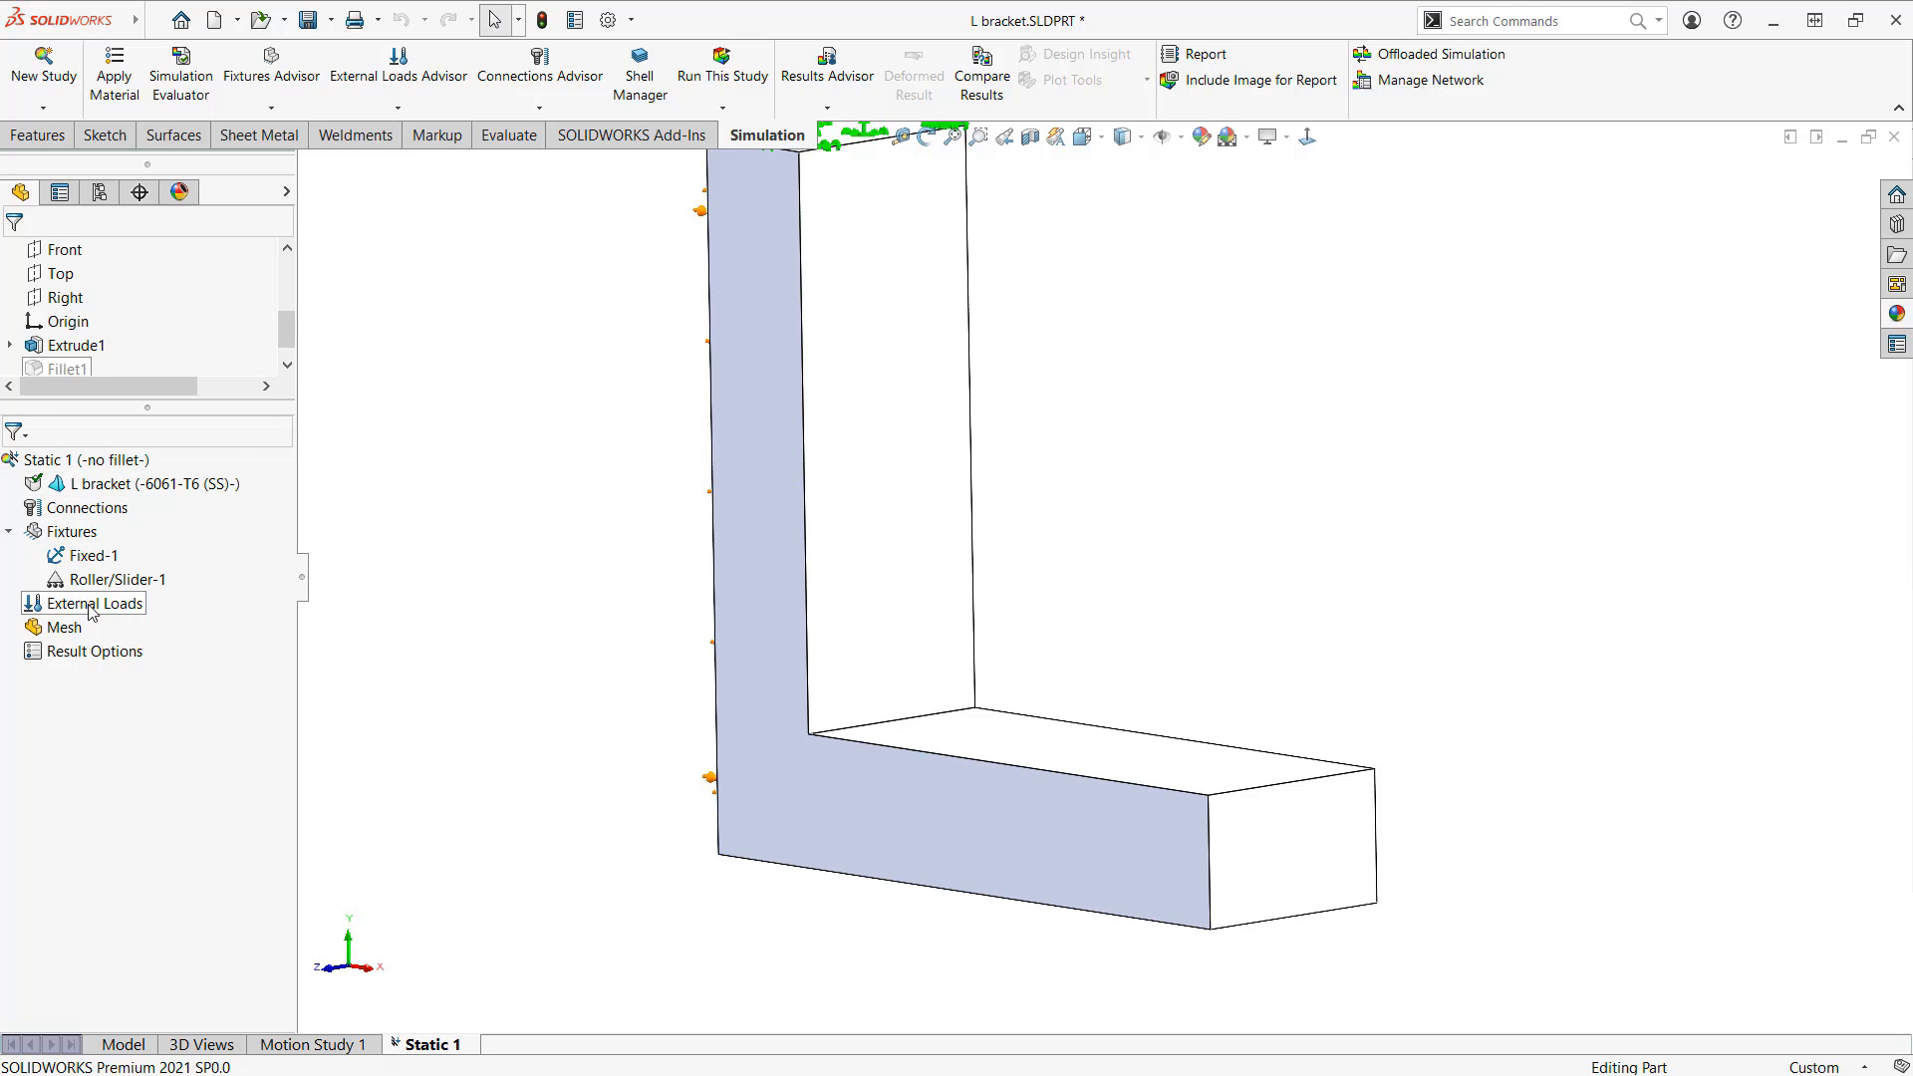
key("ctrl+2")
mouse_move(171, 686)
left_mouse_down()
mouse_move(209, 408)
mouse_move(73, 642)
mouse_move(202, 649)
left_mouse_up()
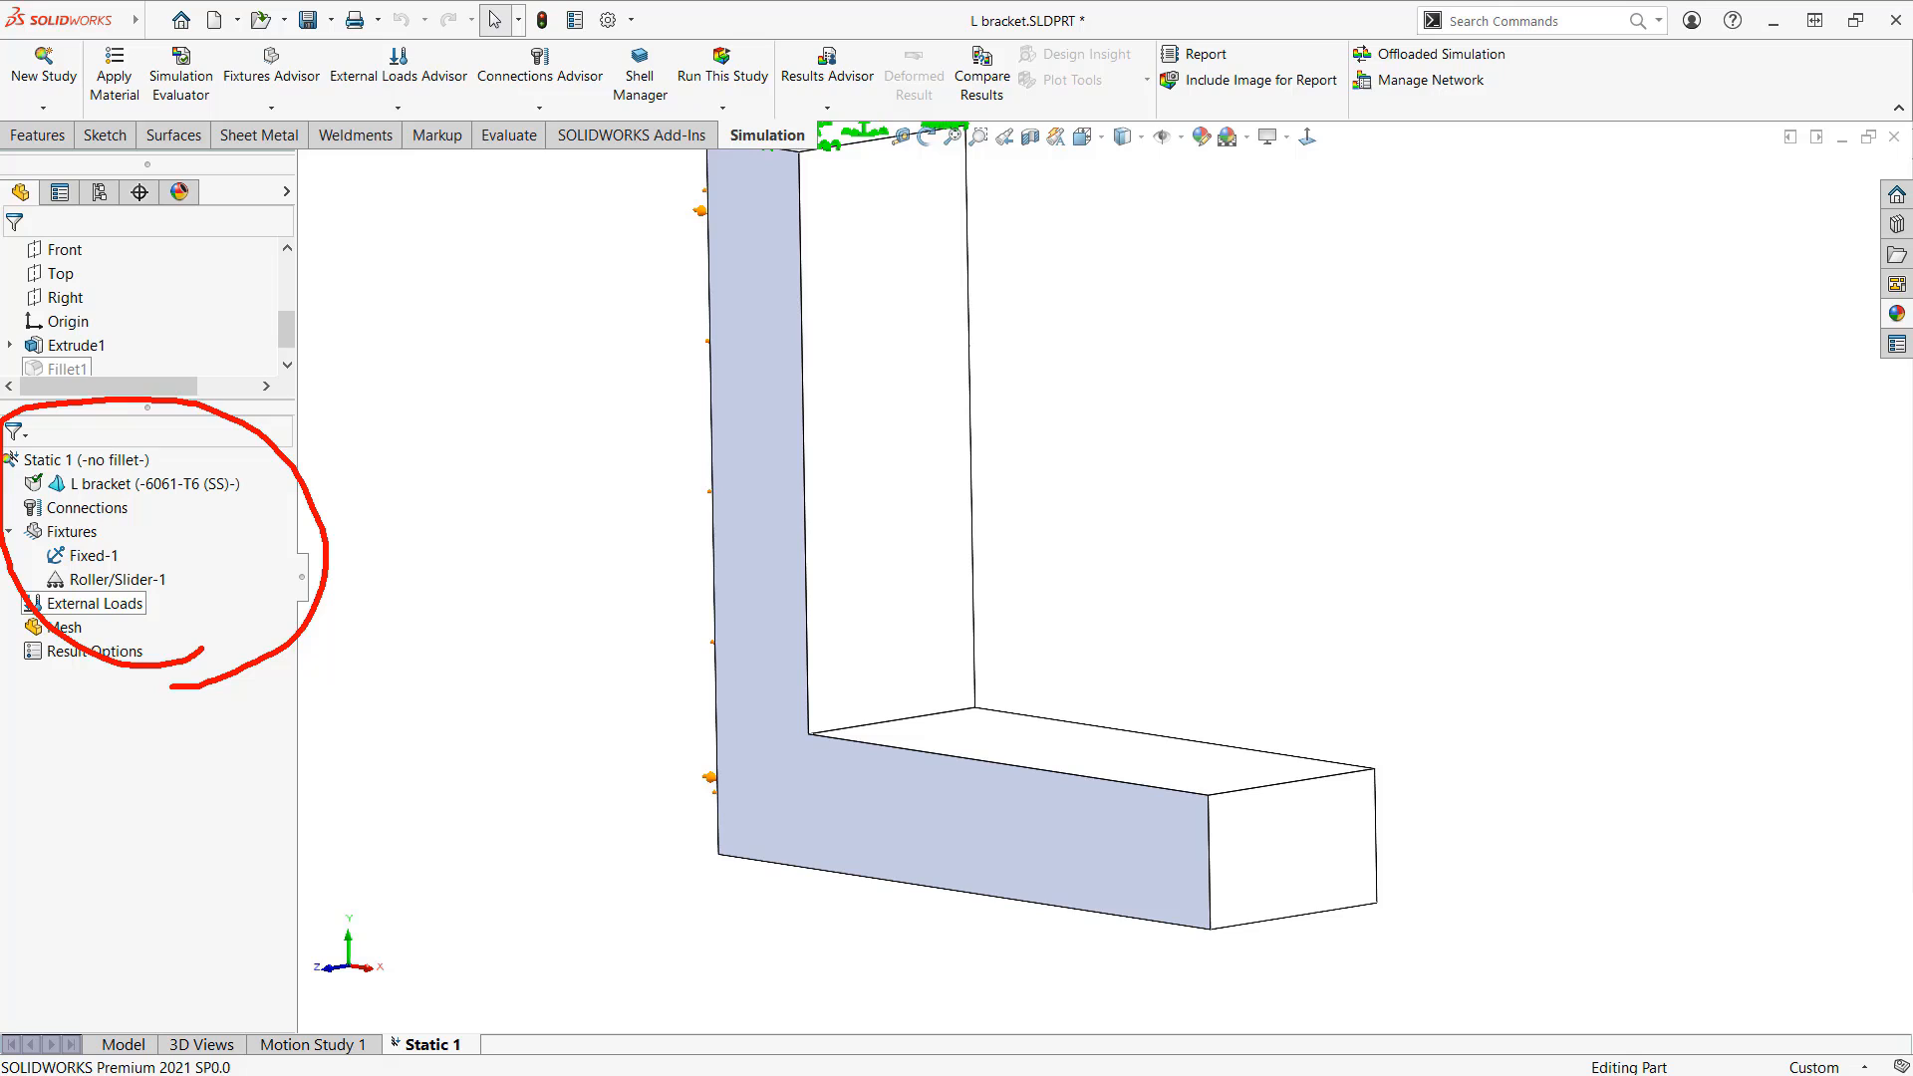
key("Escape")
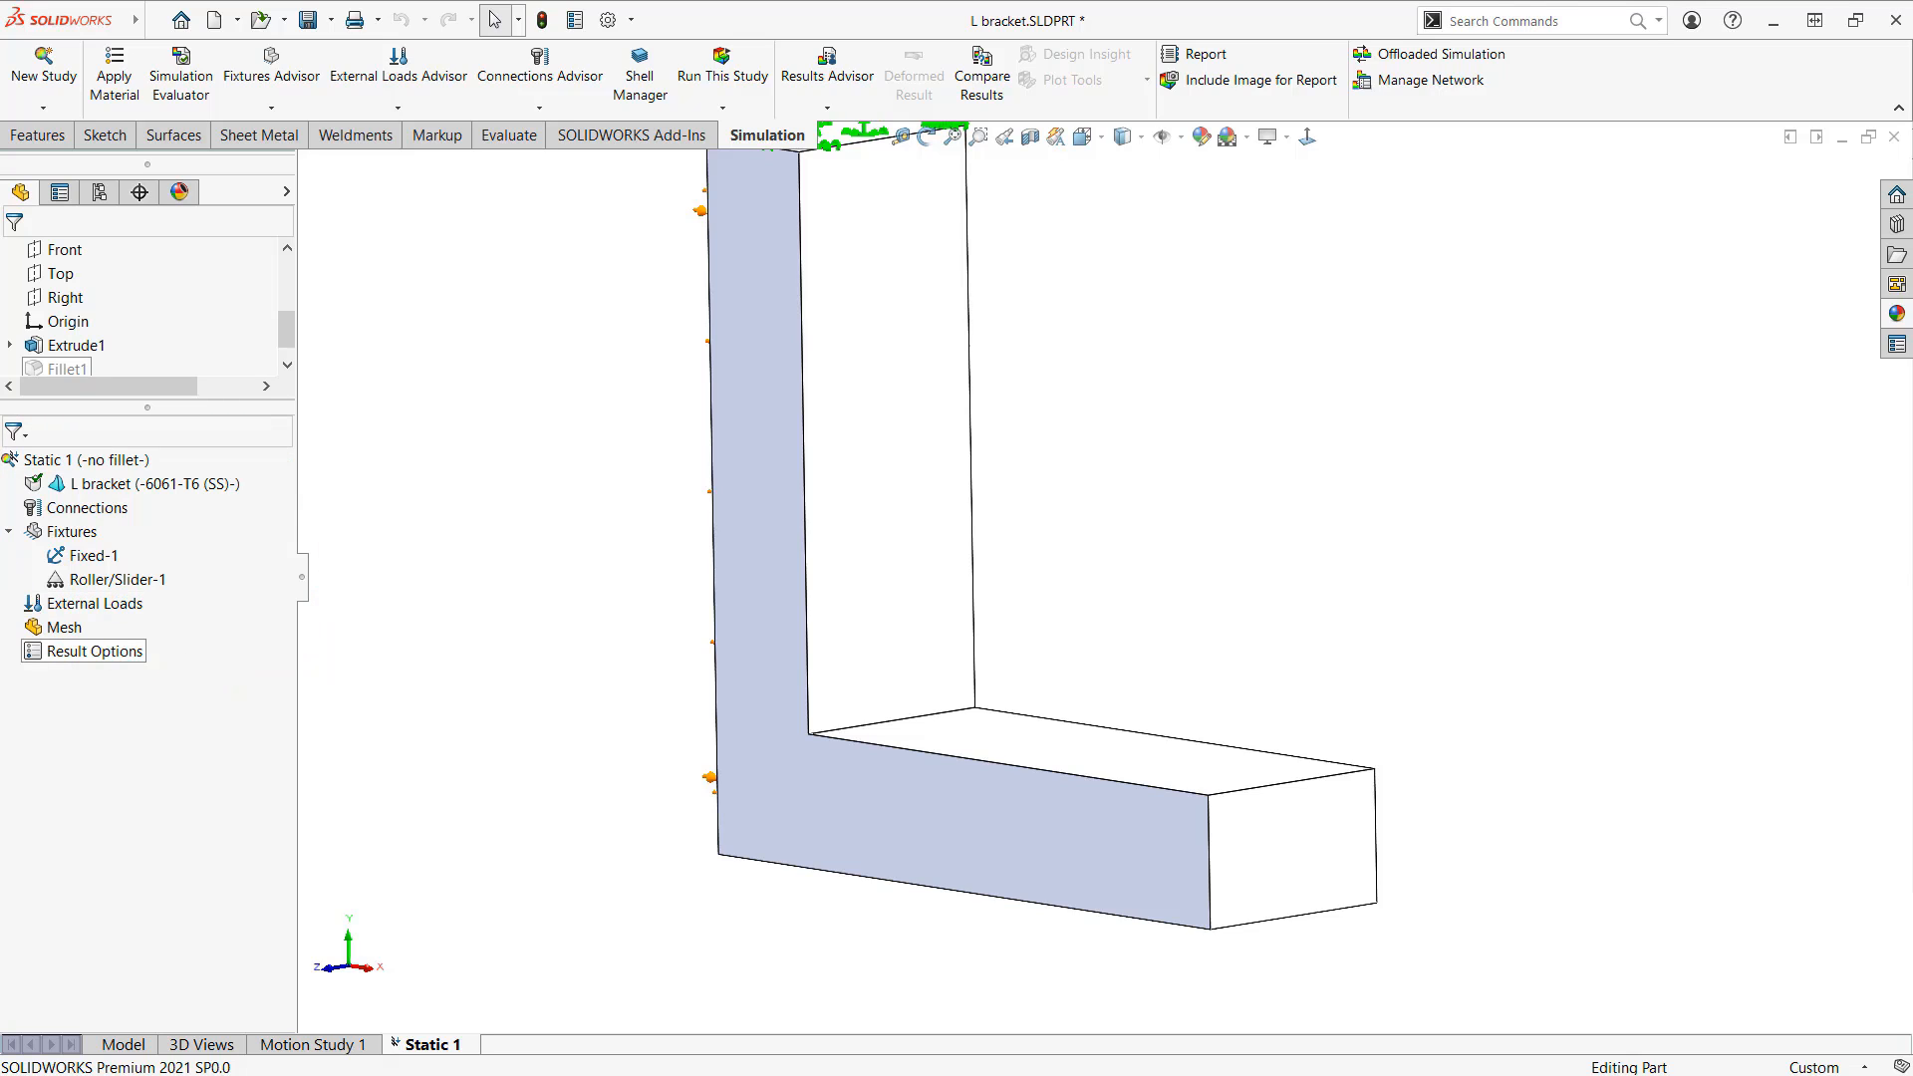
right_click(111, 605)
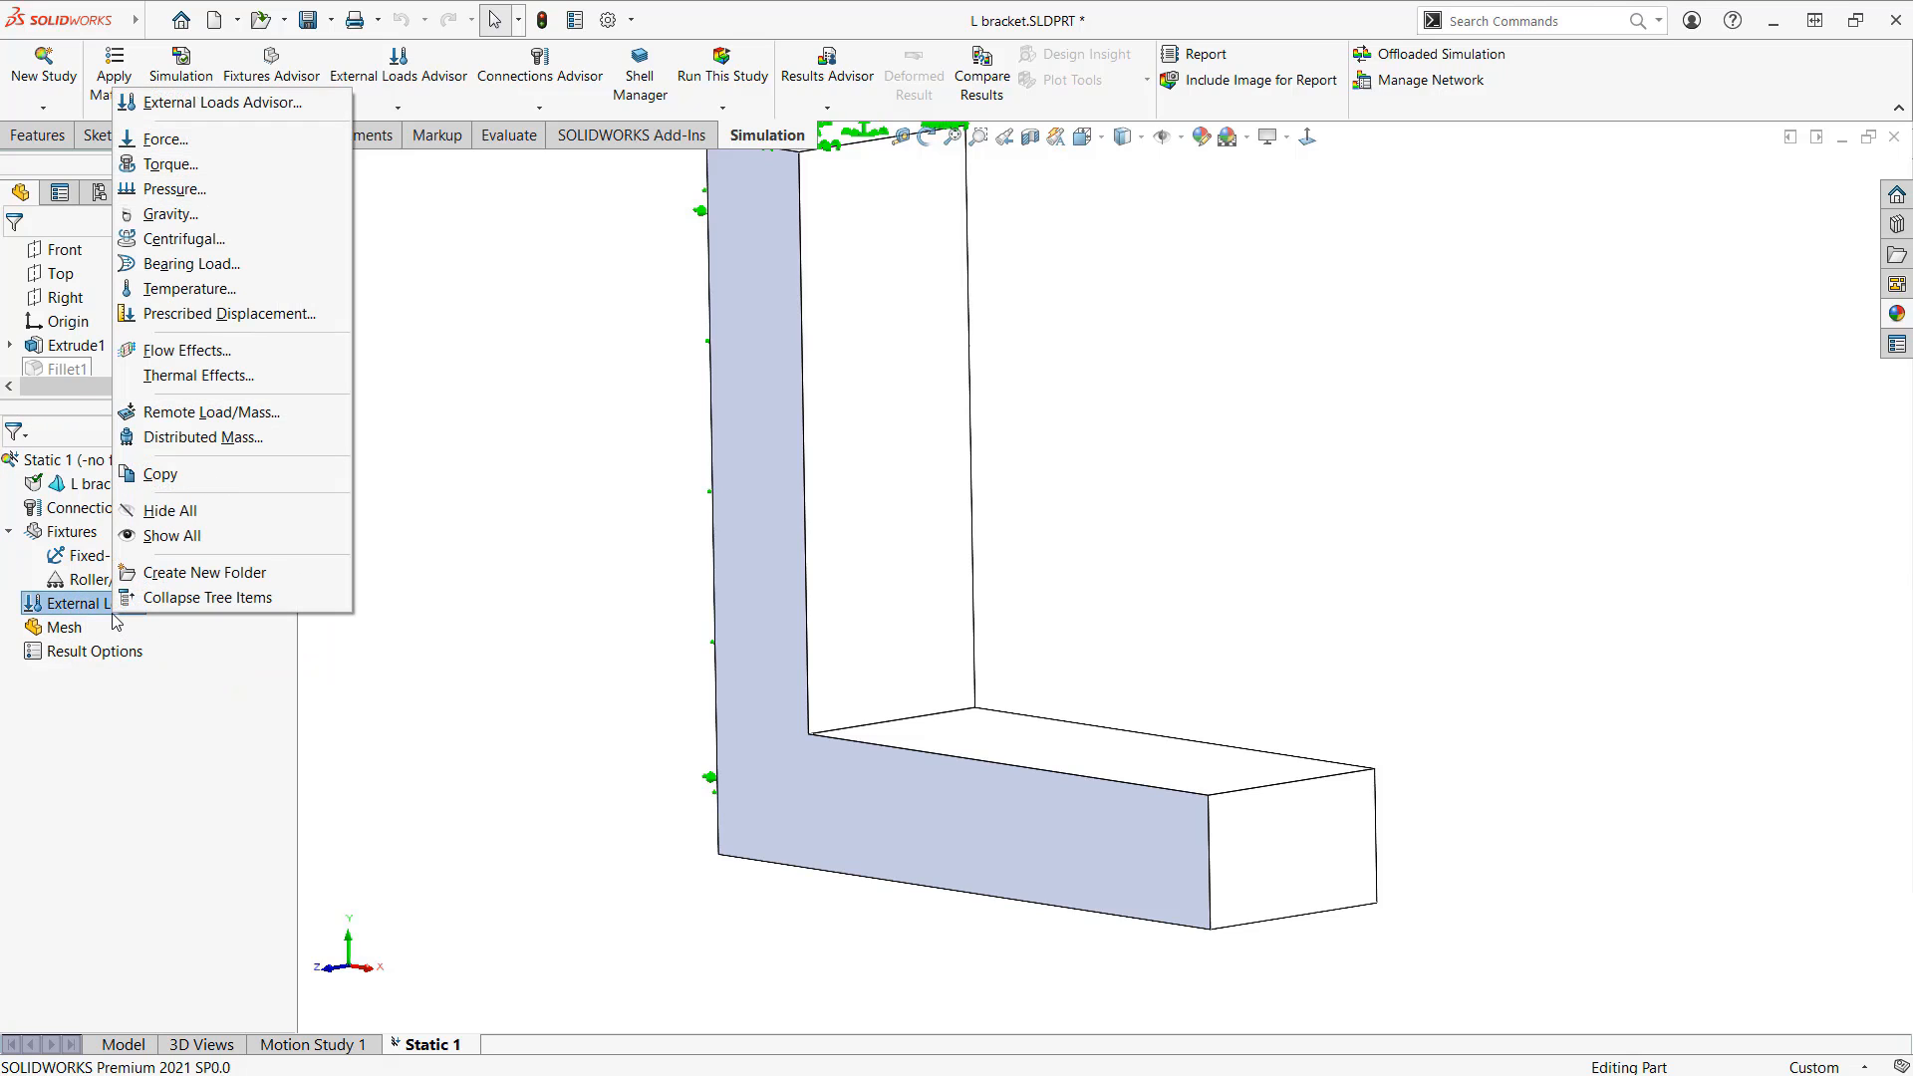
left_click(166, 139)
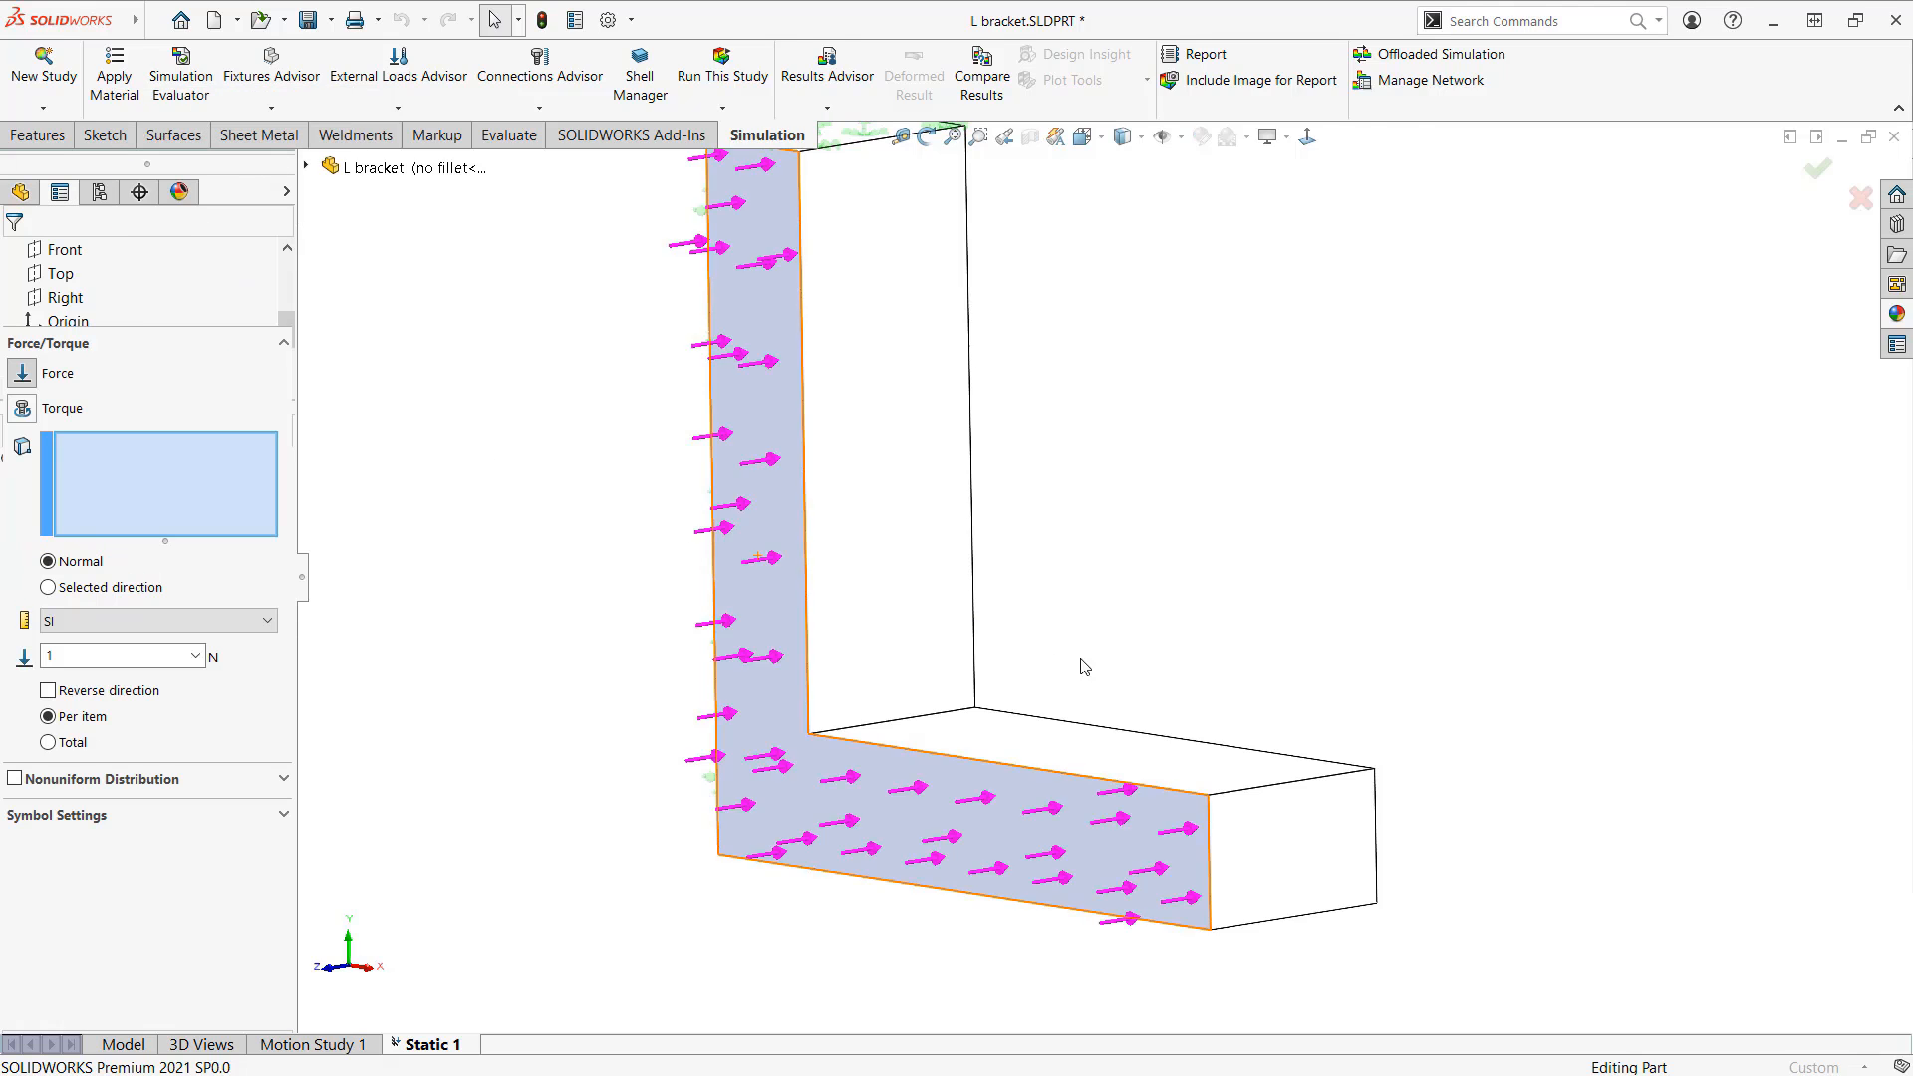
left_click(1265, 841)
middle_click_drag(565, 647, 617, 678)
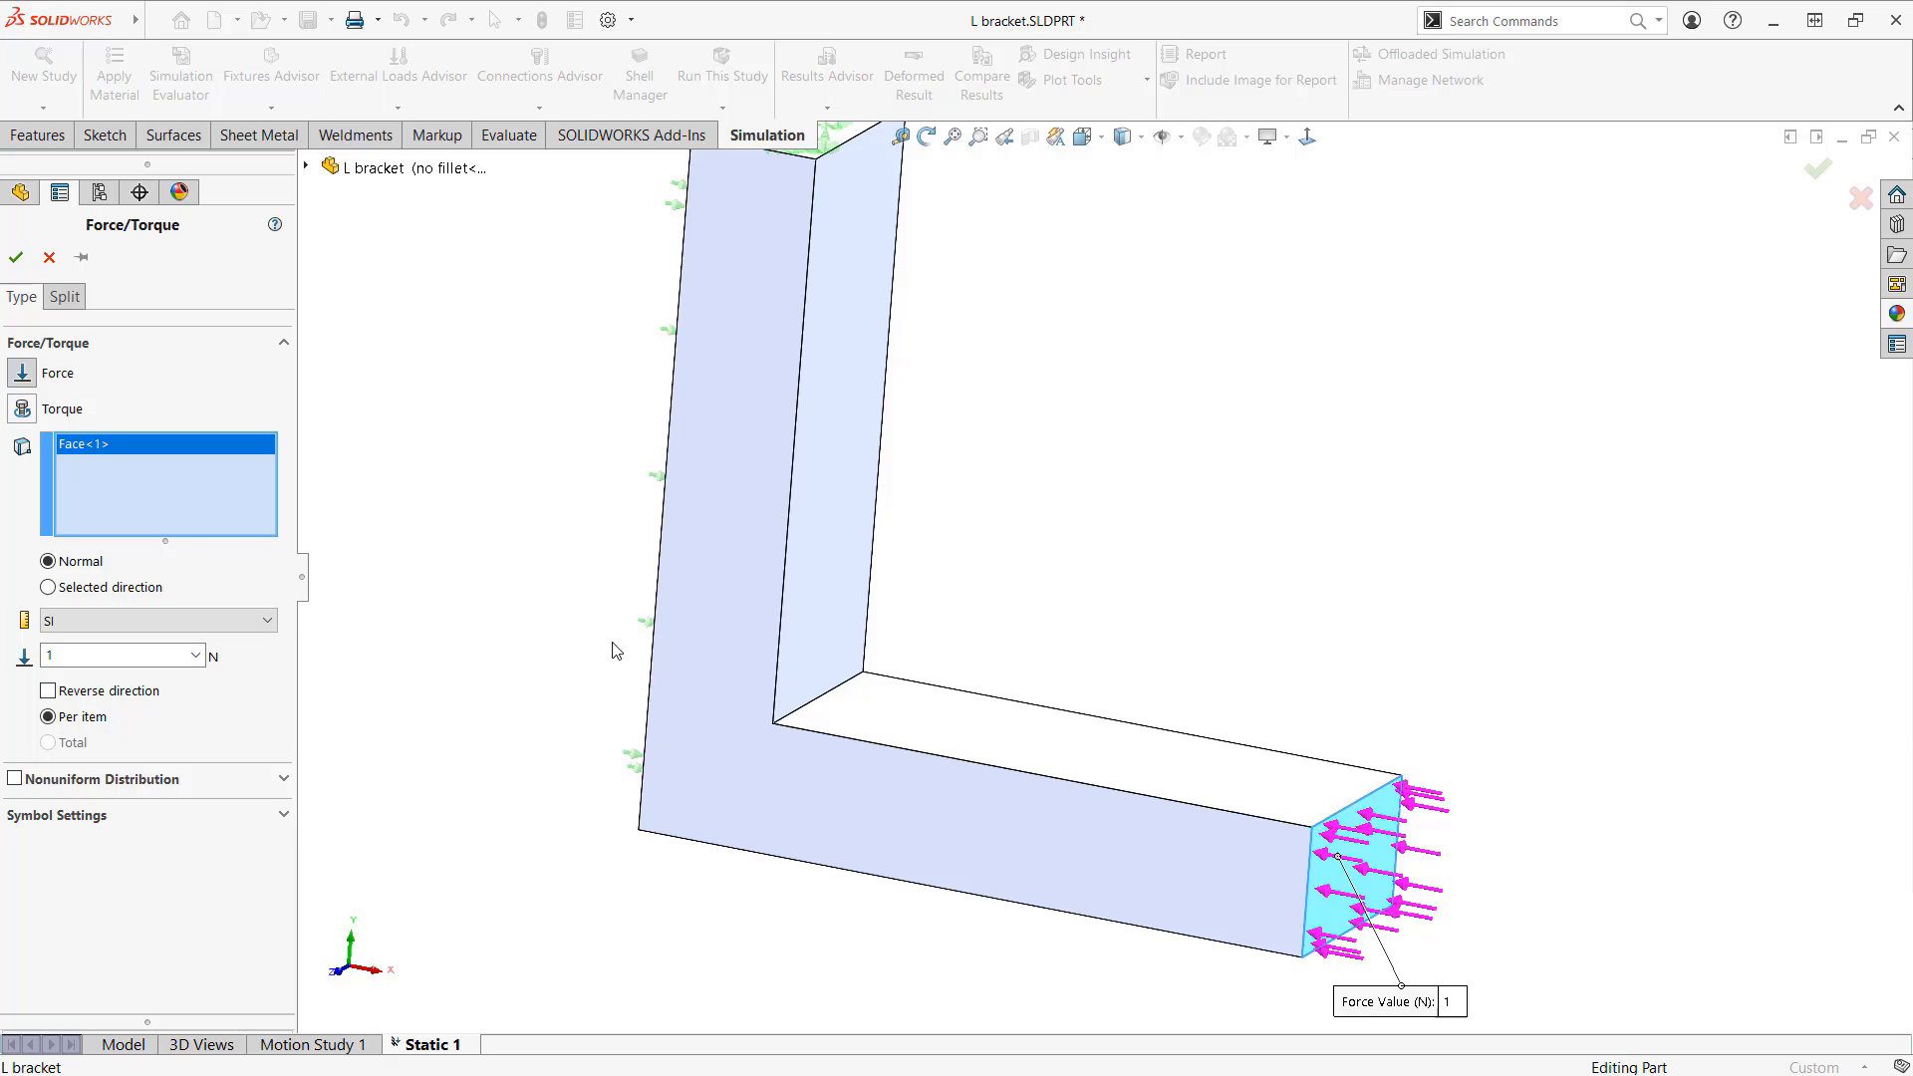
scroll(325, 488, "up", 1)
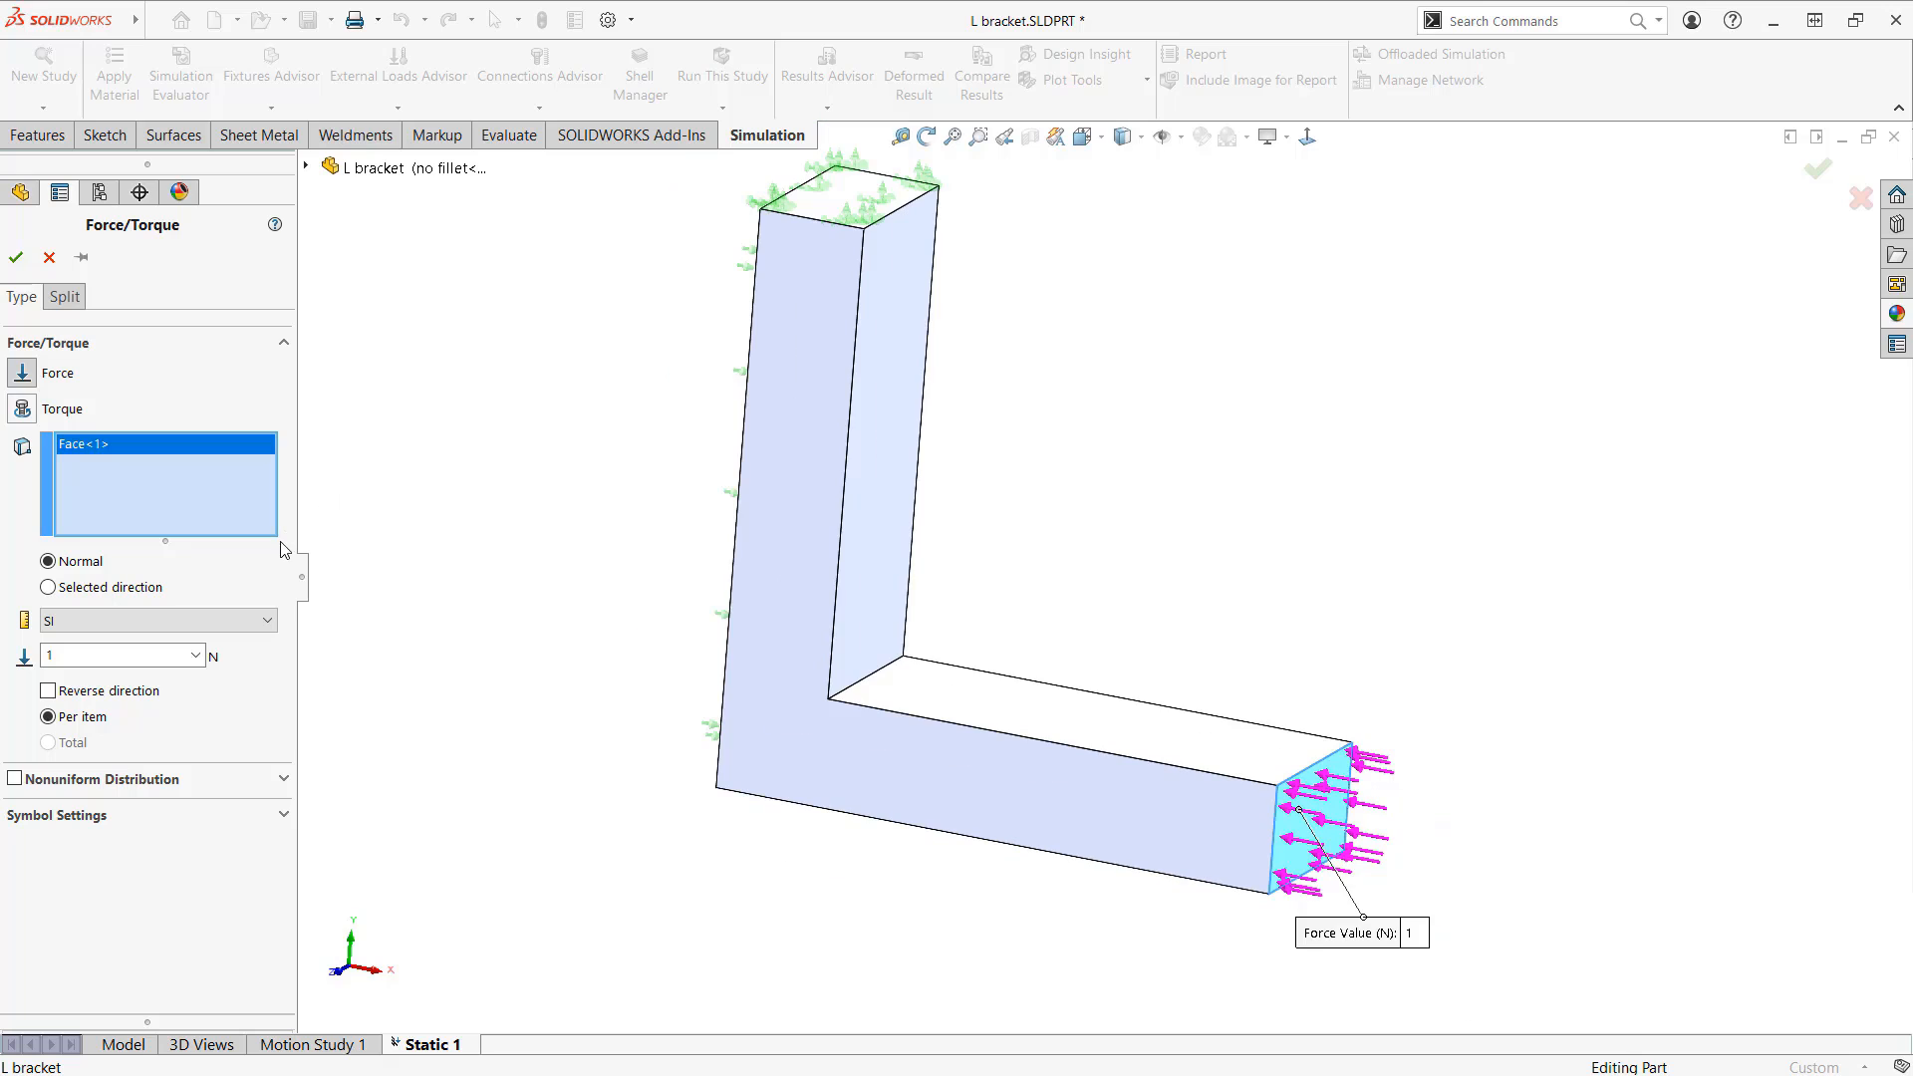
double_click(128, 659)
left_click(49, 694)
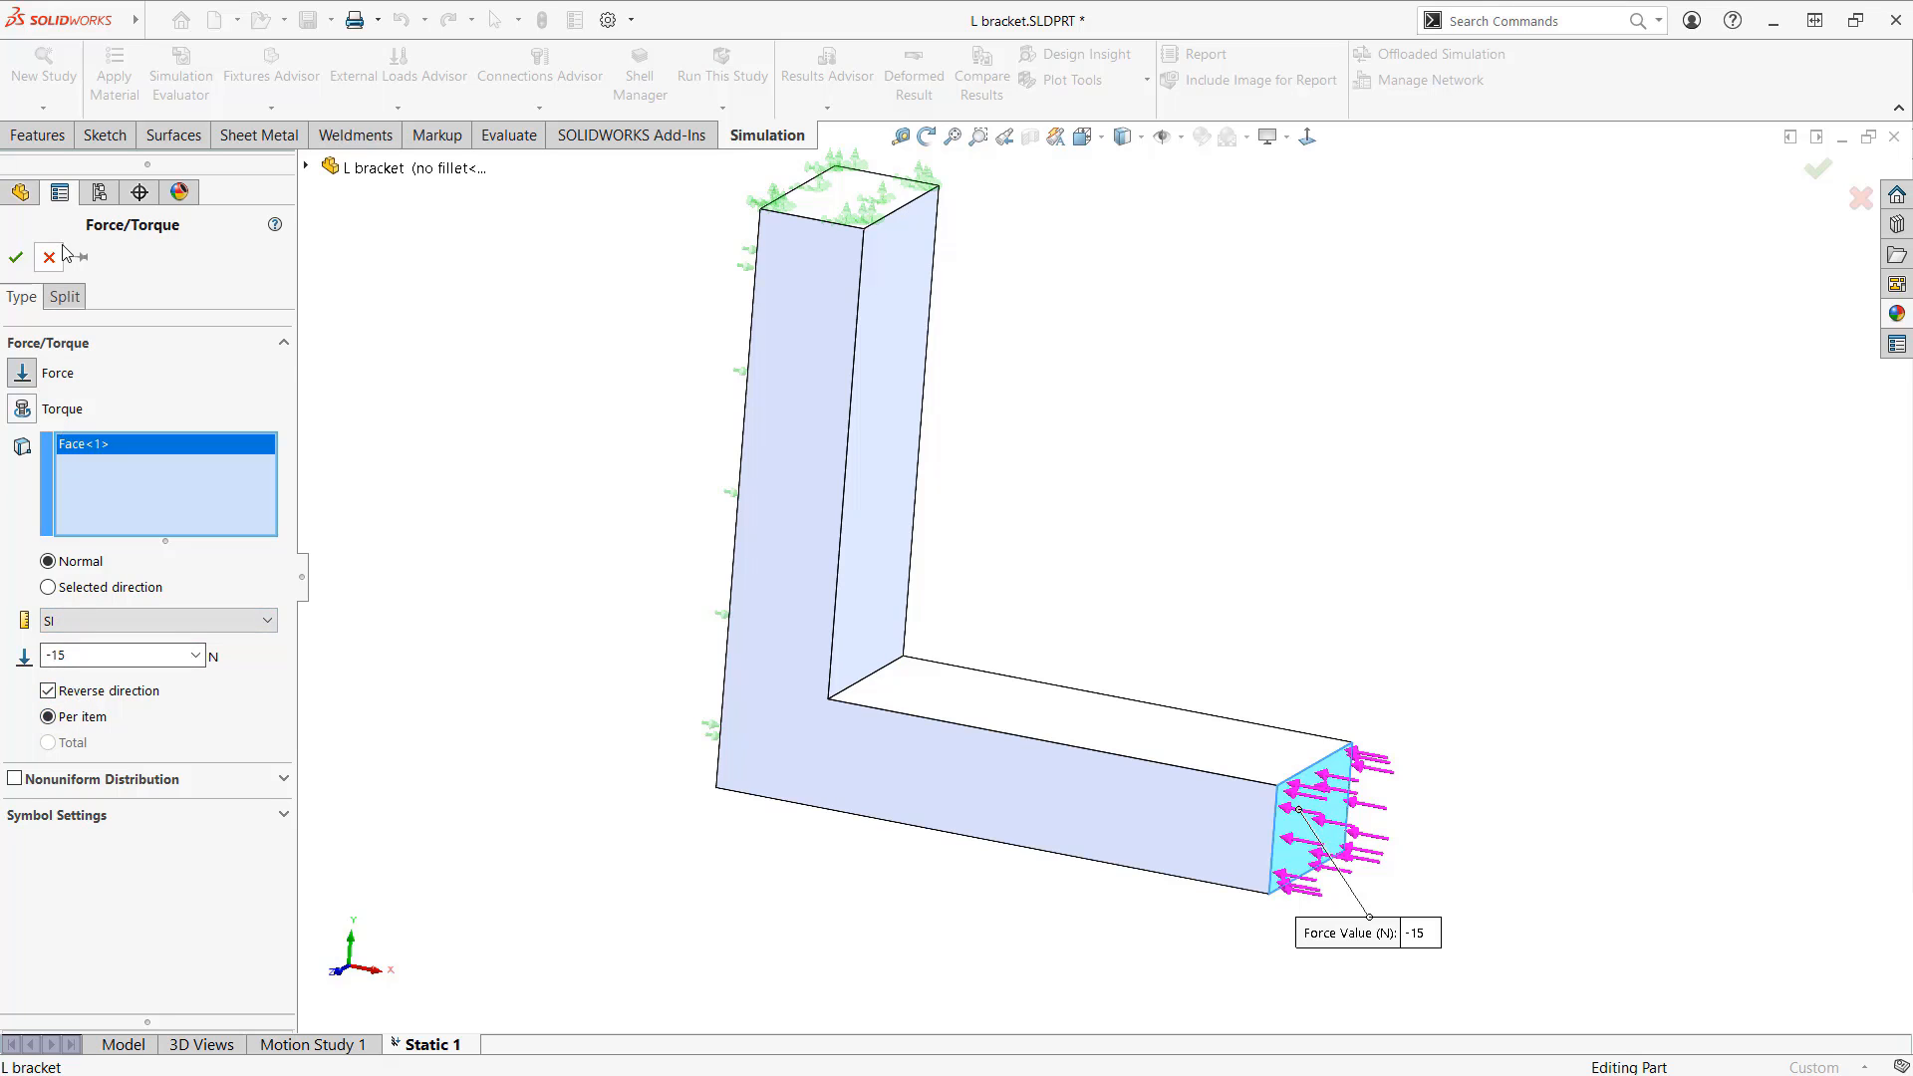
left_click(51, 257)
Step: Start a Force load on the end face of the horizontal leg and try reversing its normal direction
right_click(70, 603)
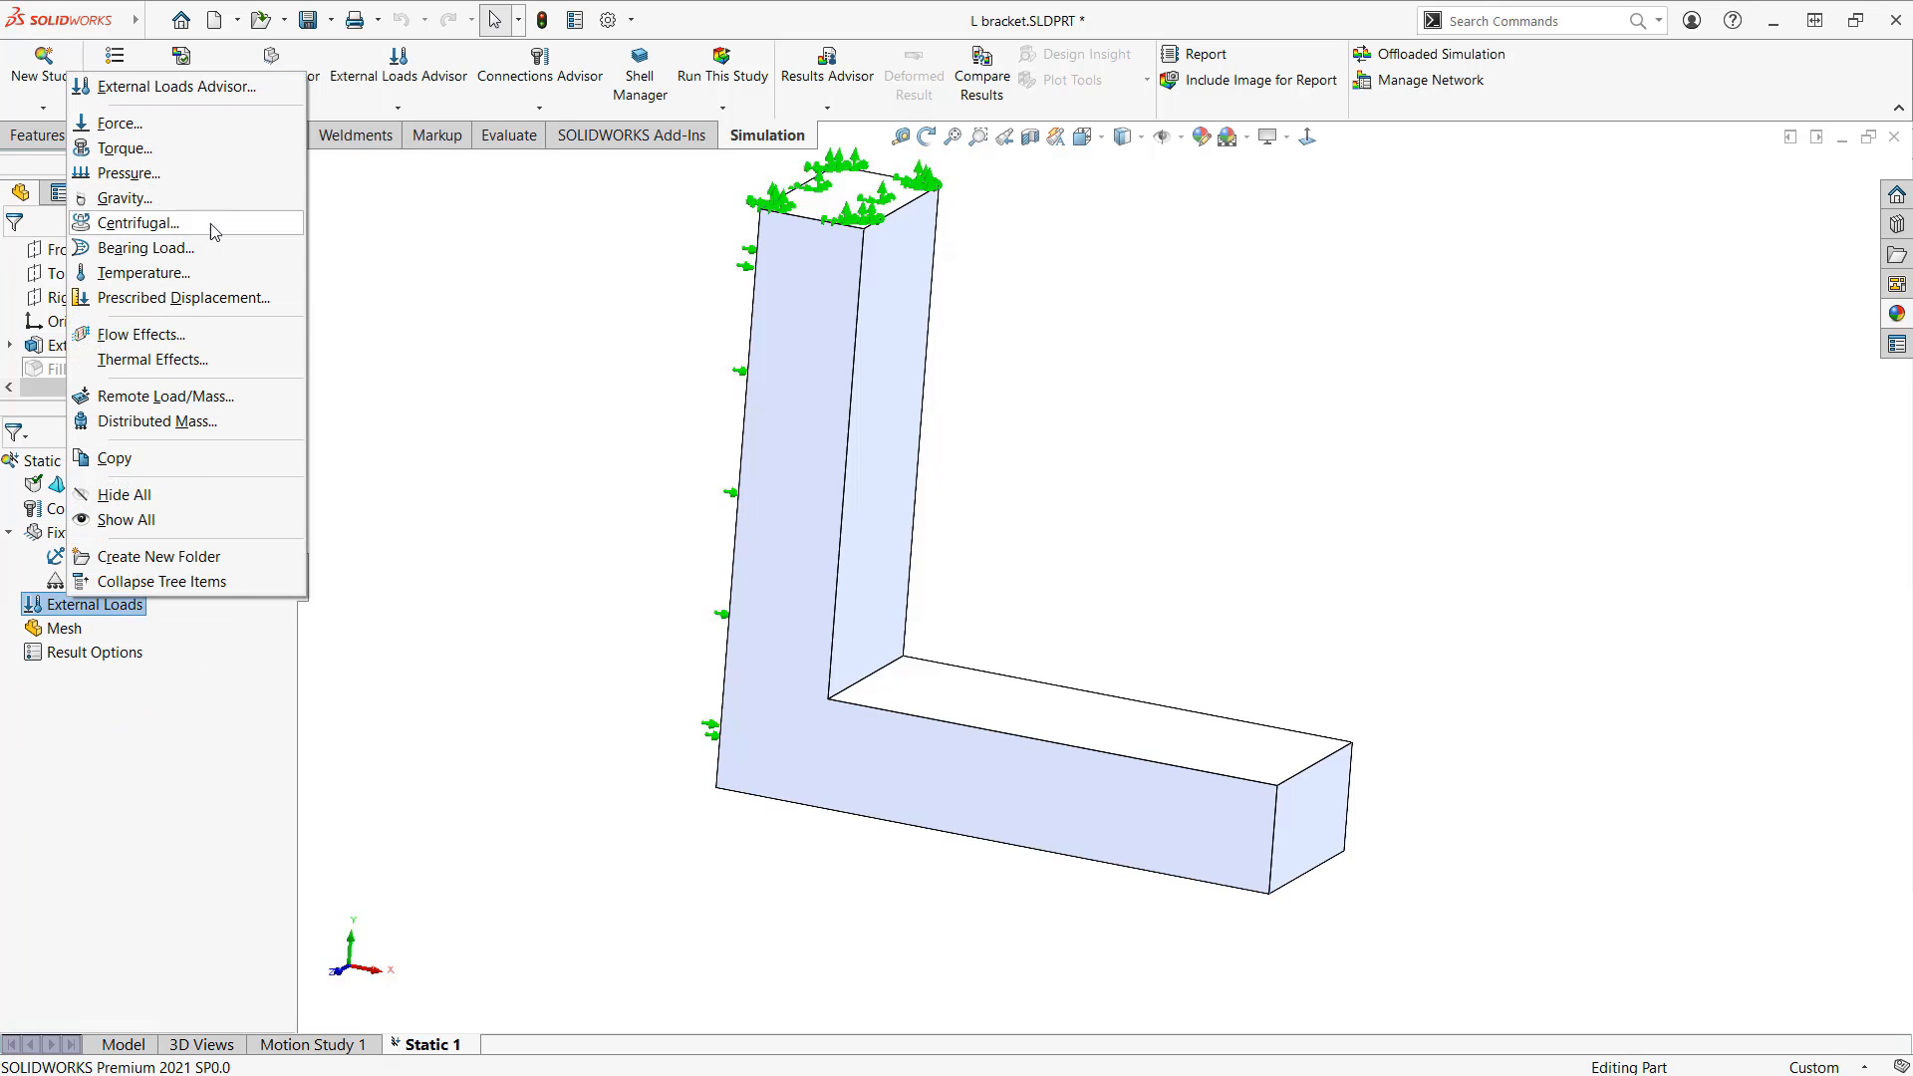
left_click(199, 126)
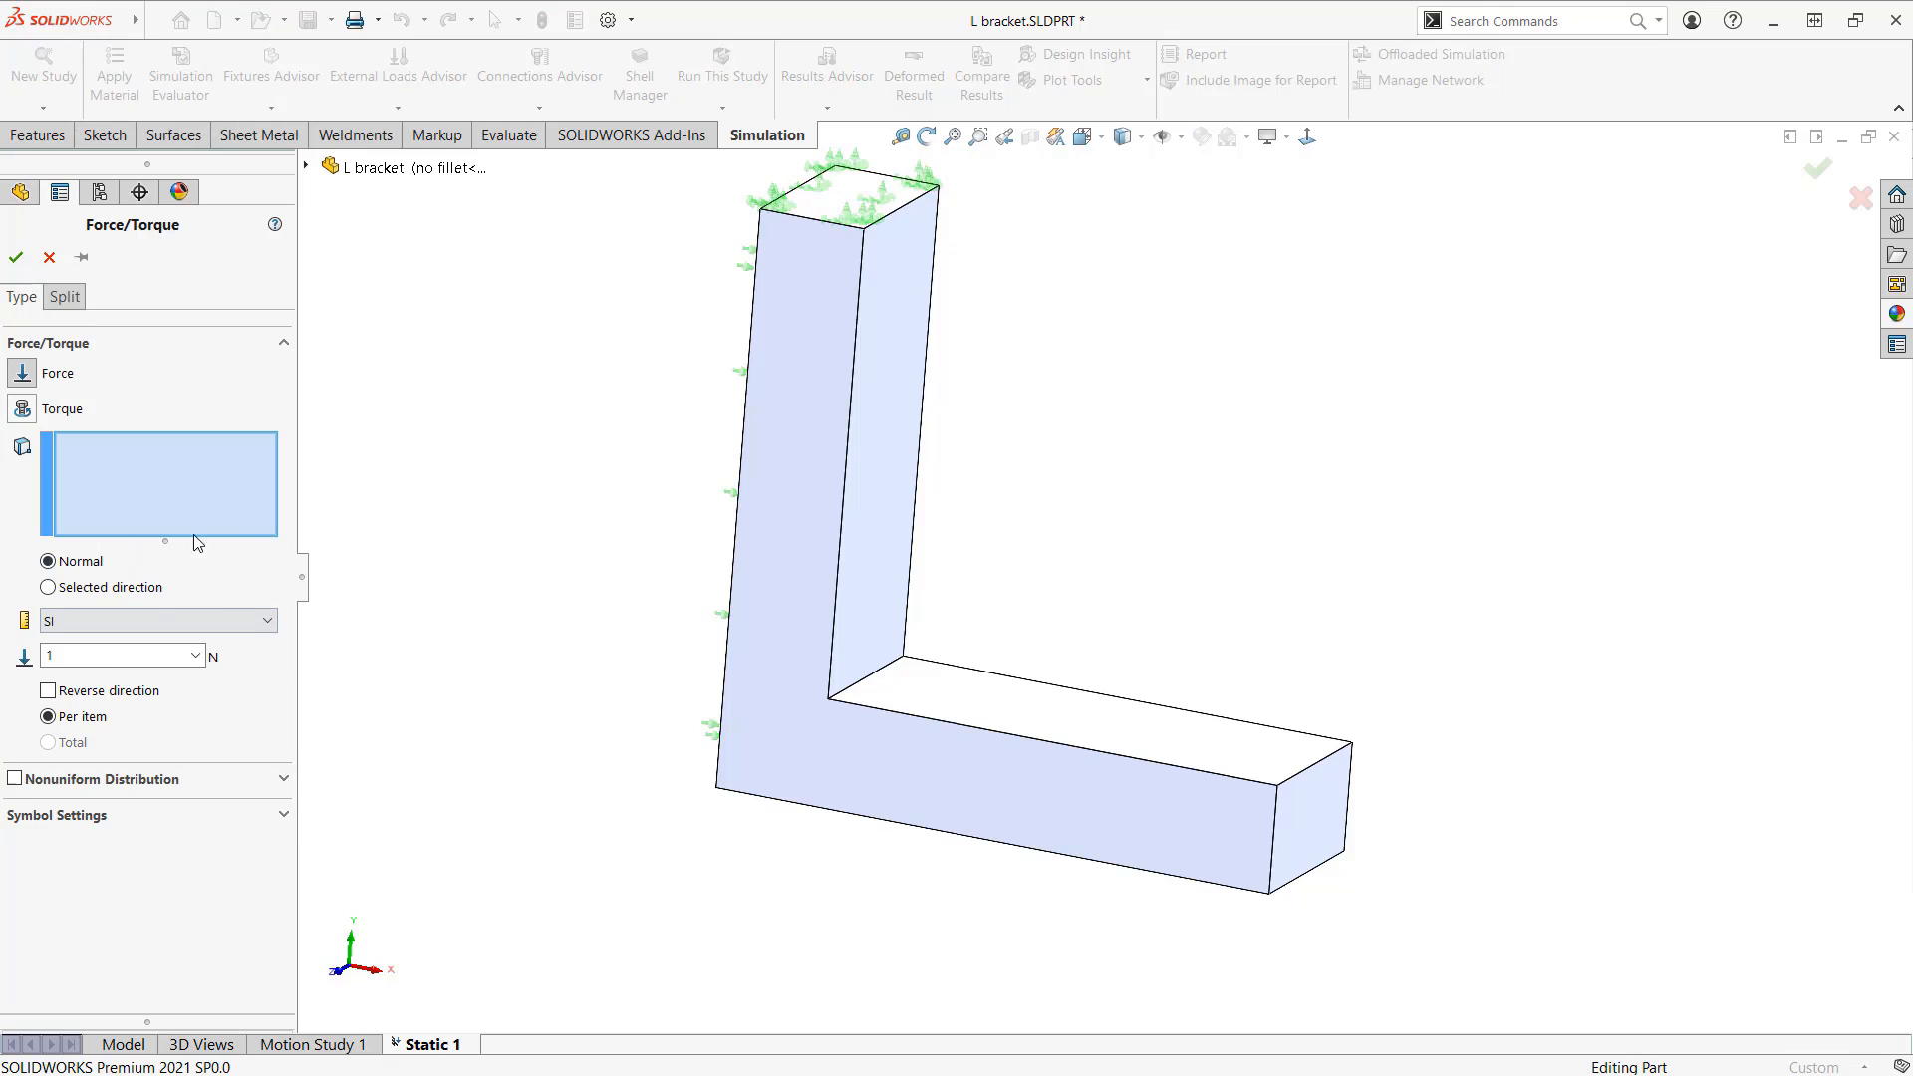
middle_click_drag(1277, 477, 1217, 456)
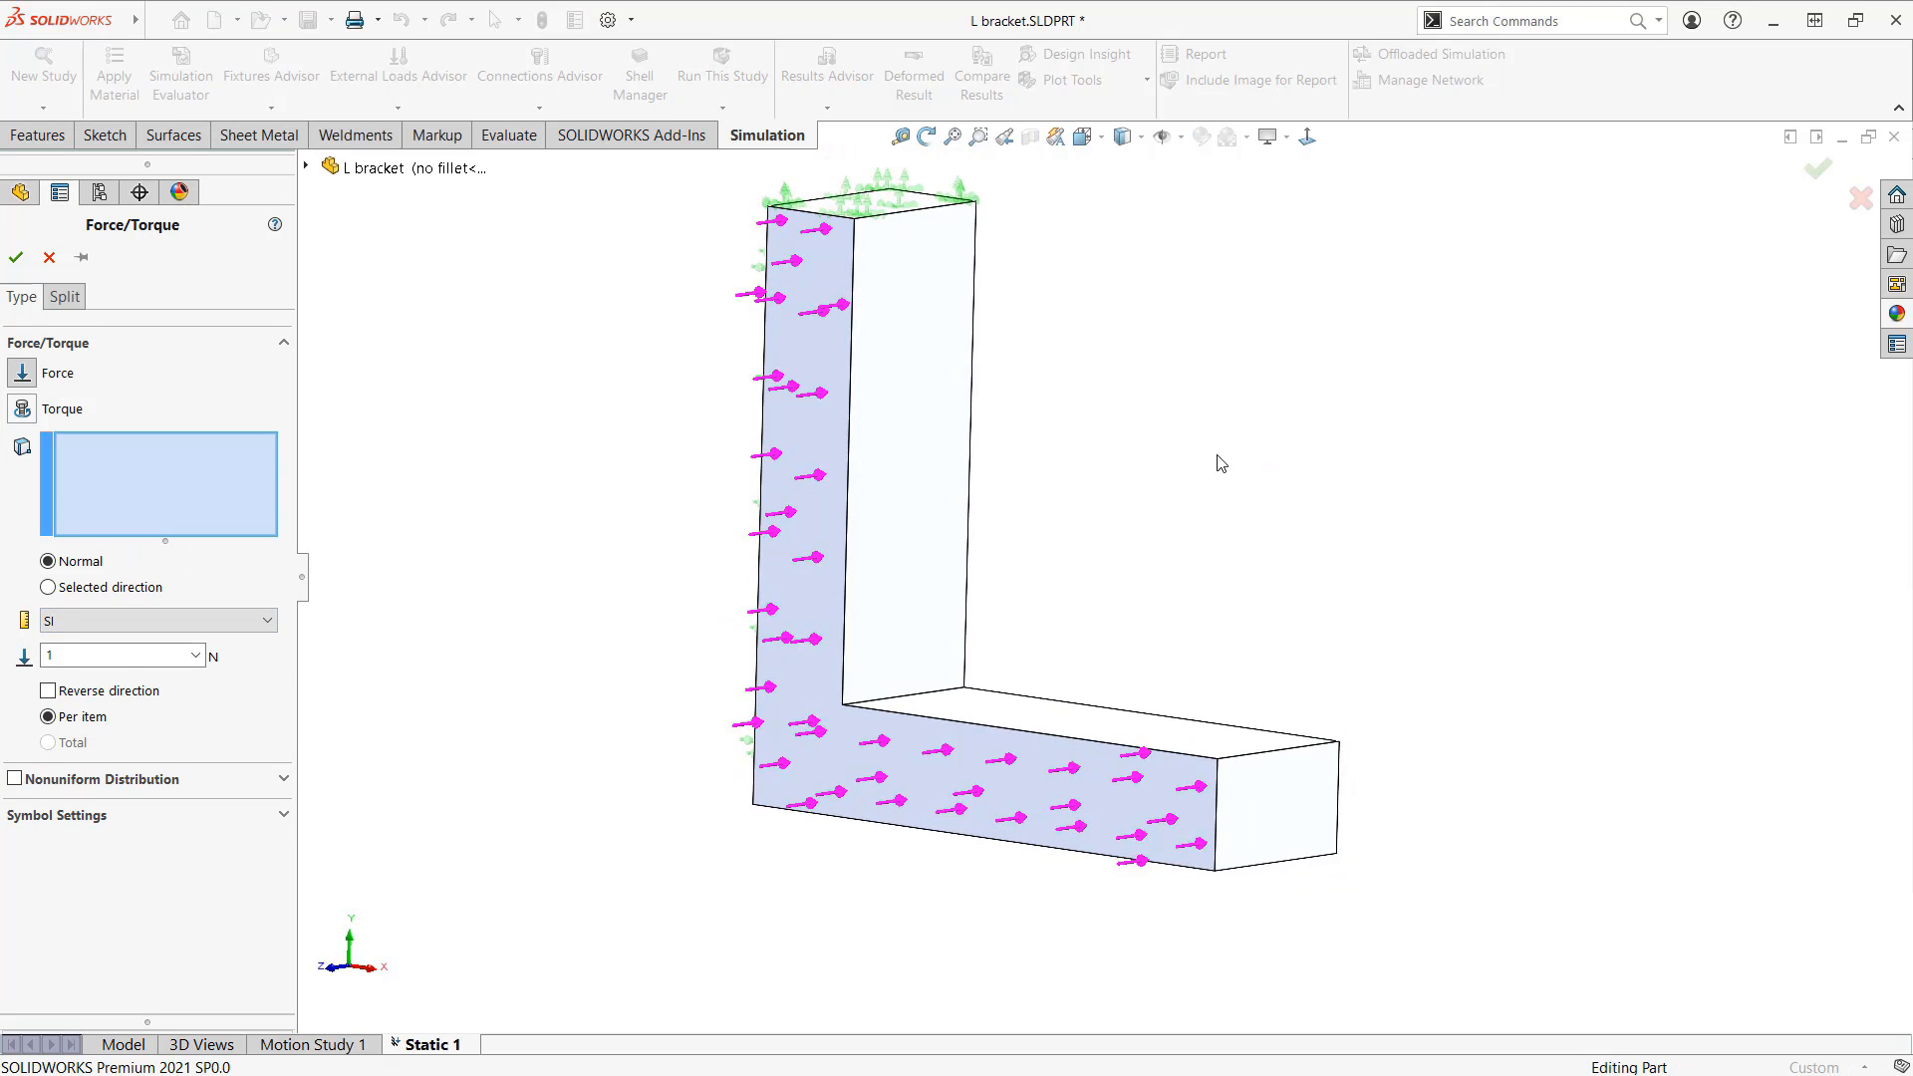
middle_click_drag(542, 624, 448, 717)
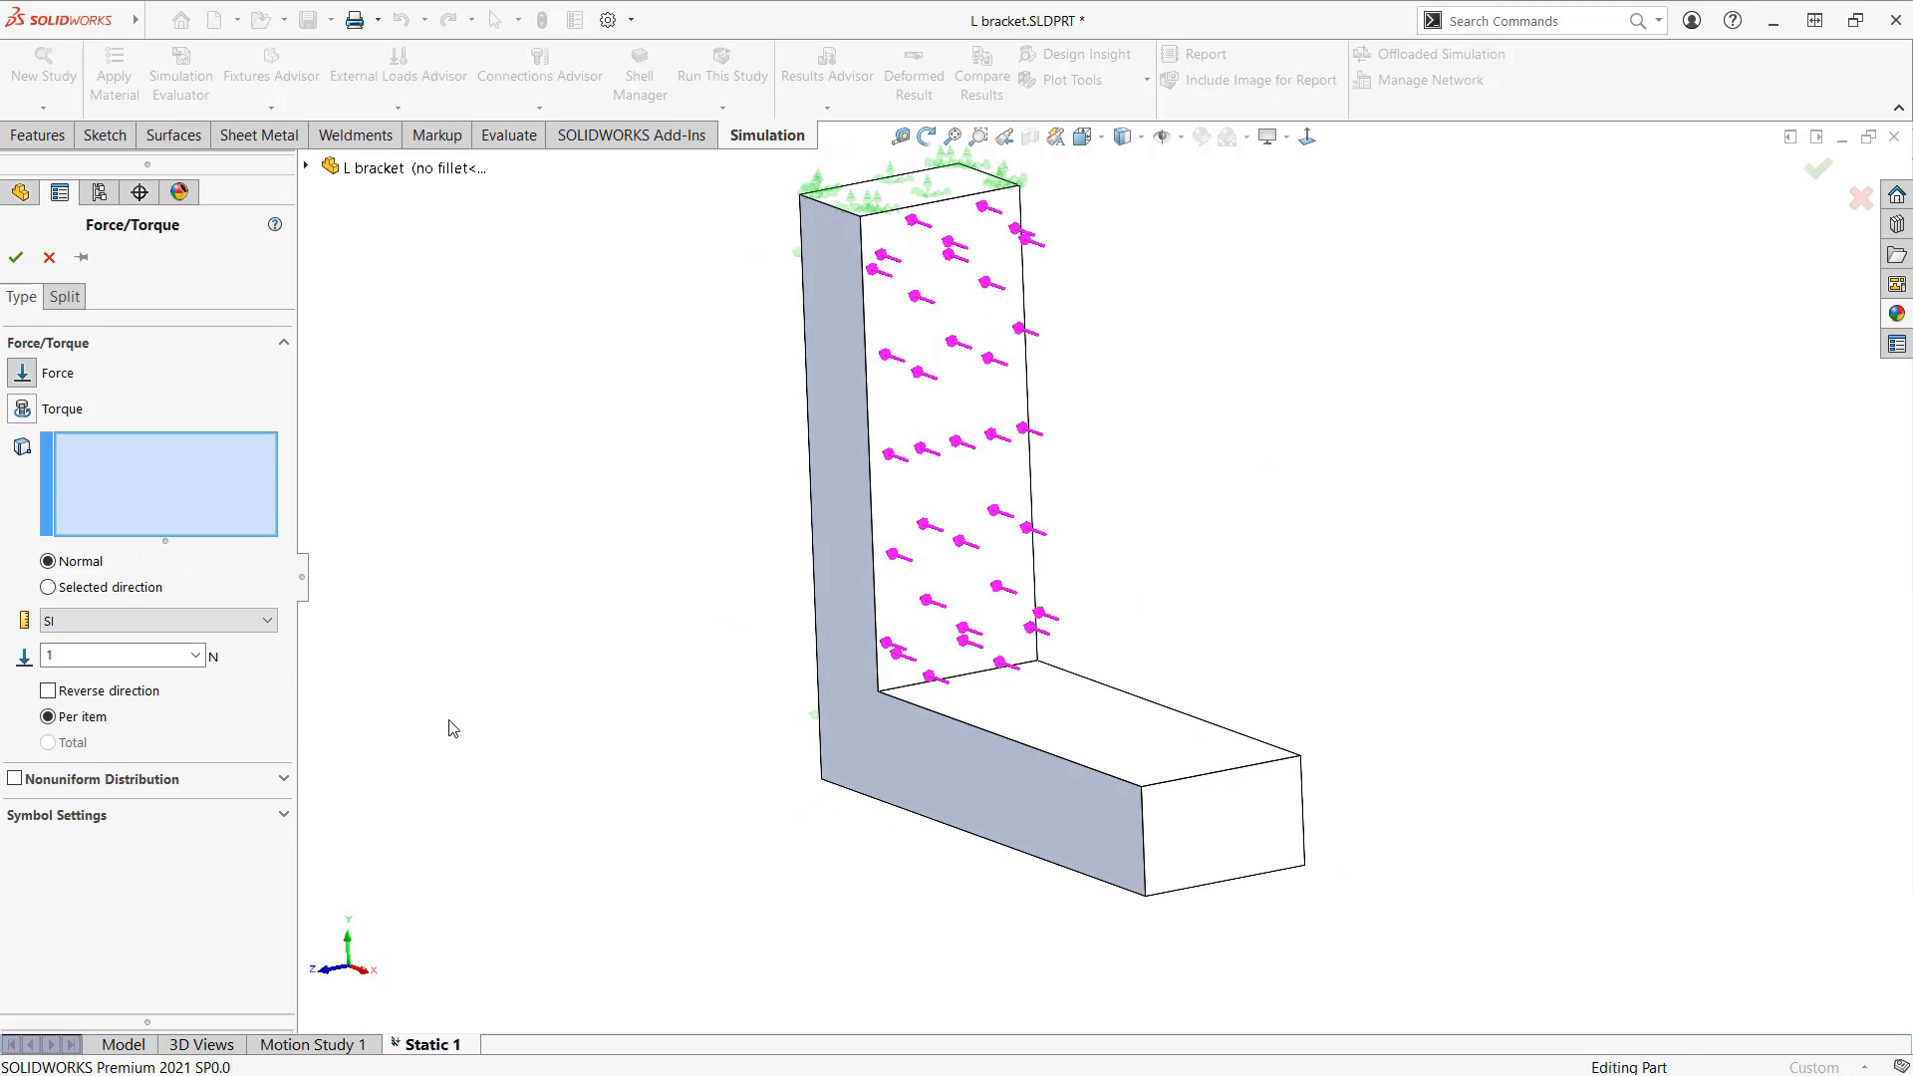
left_click(1179, 853)
scroll(1275, 787, "down", 3)
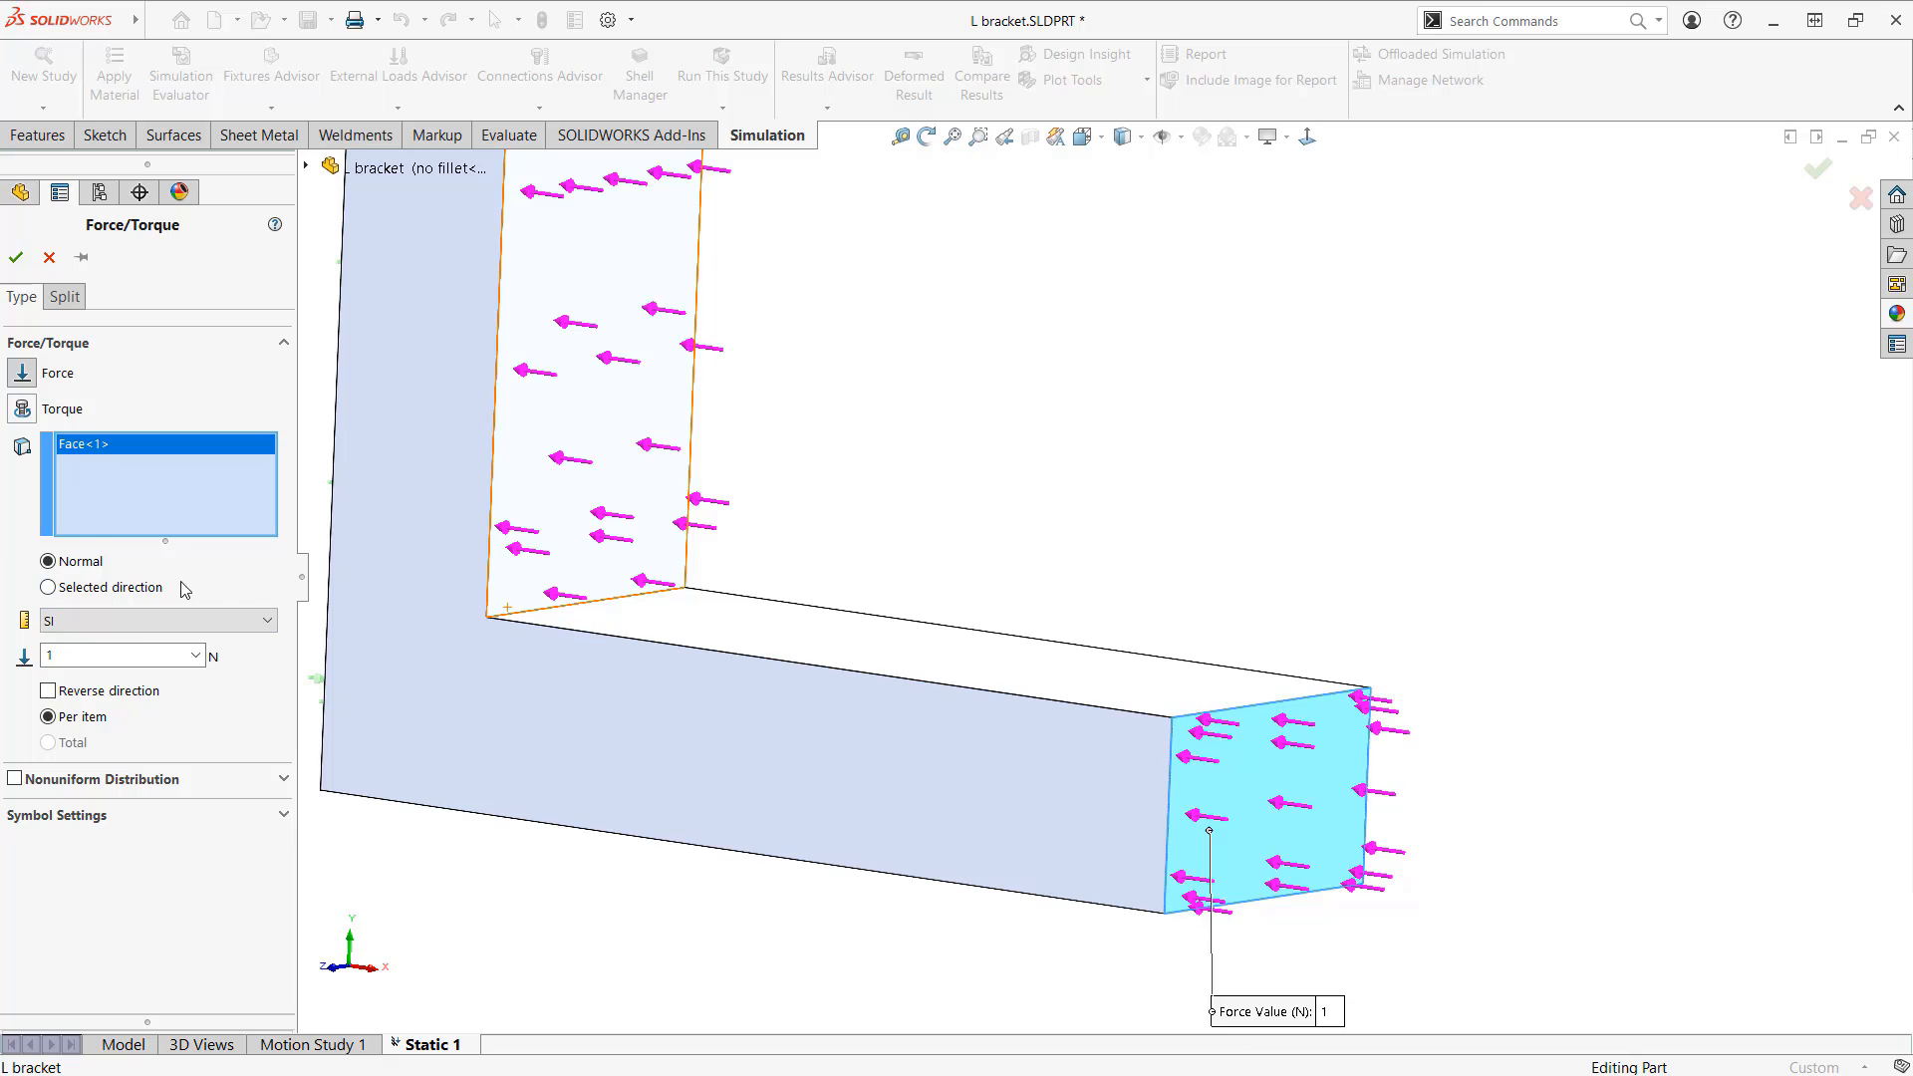
left_click(48, 690)
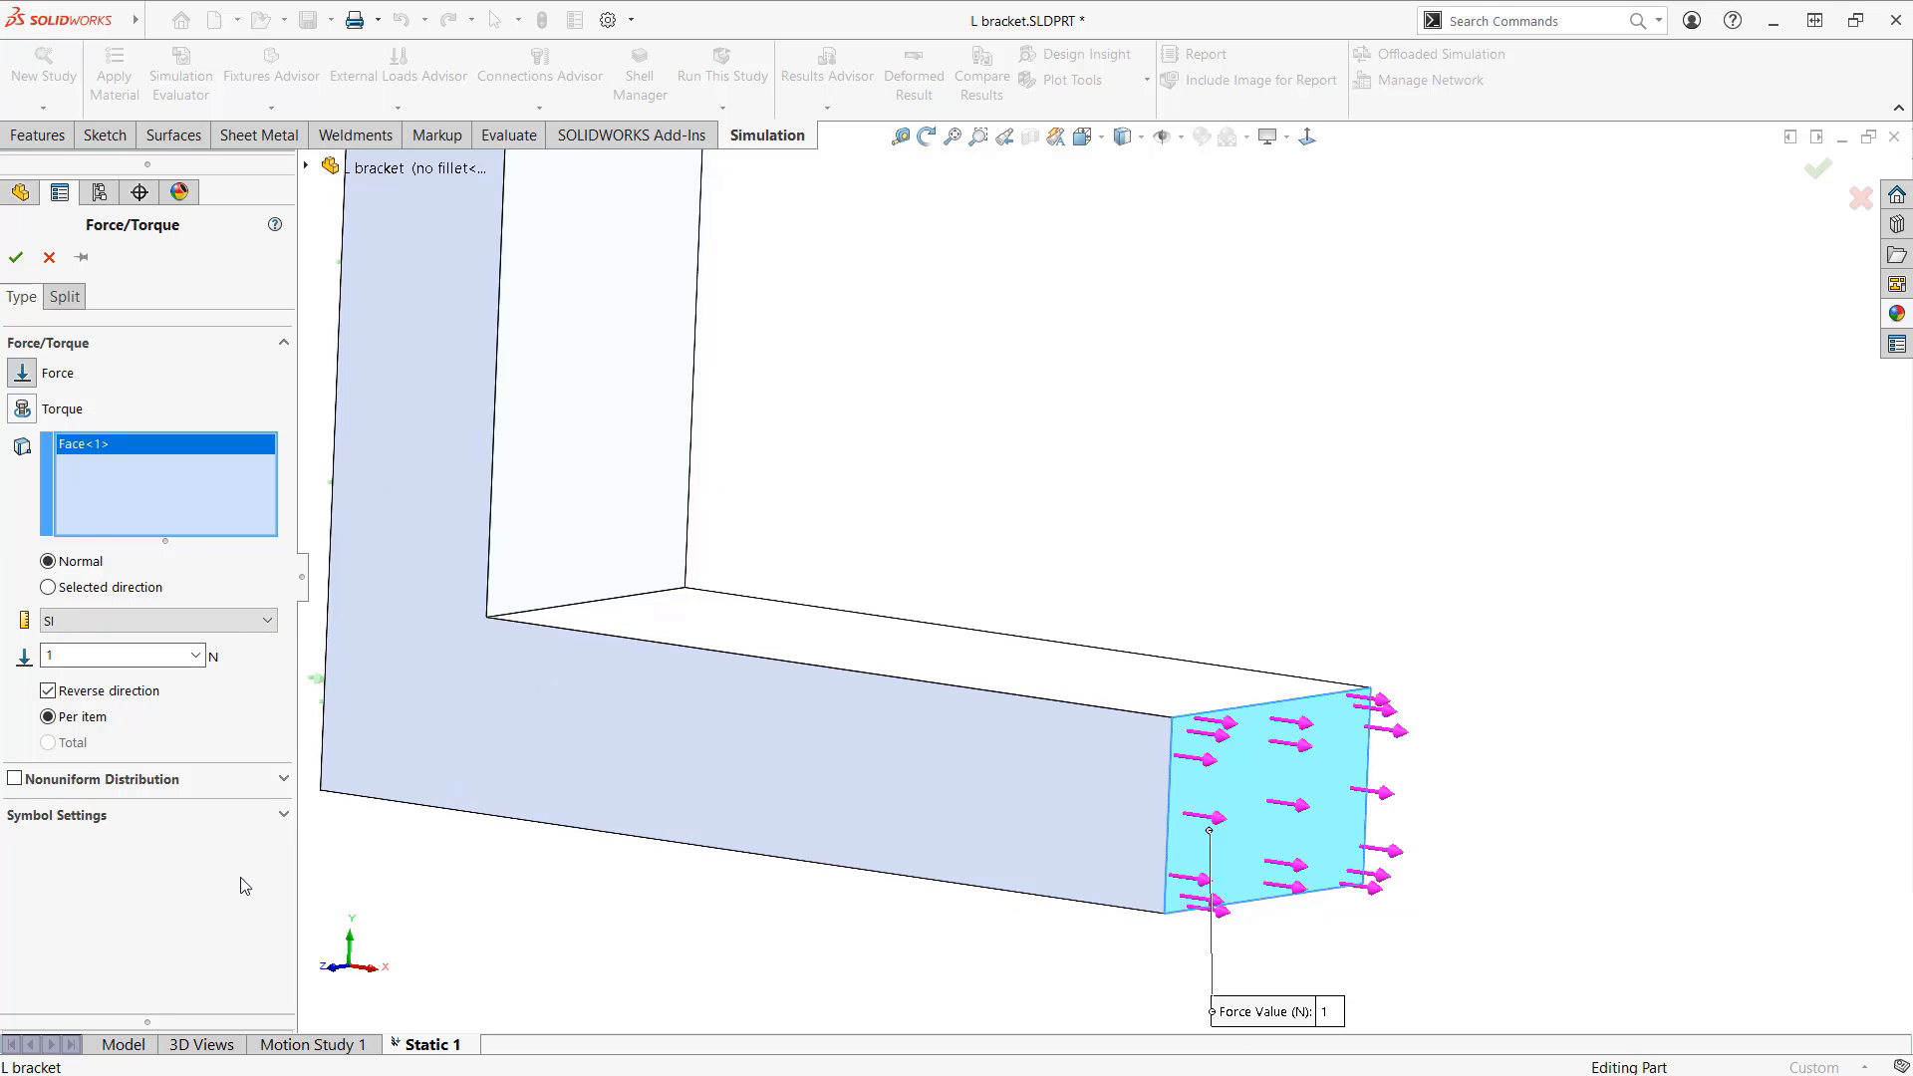
left_click(90, 697)
Step: Set the force to Selected direction and use the end face's vertical edge as reference in place of the bracket's side face
left_click(90, 588)
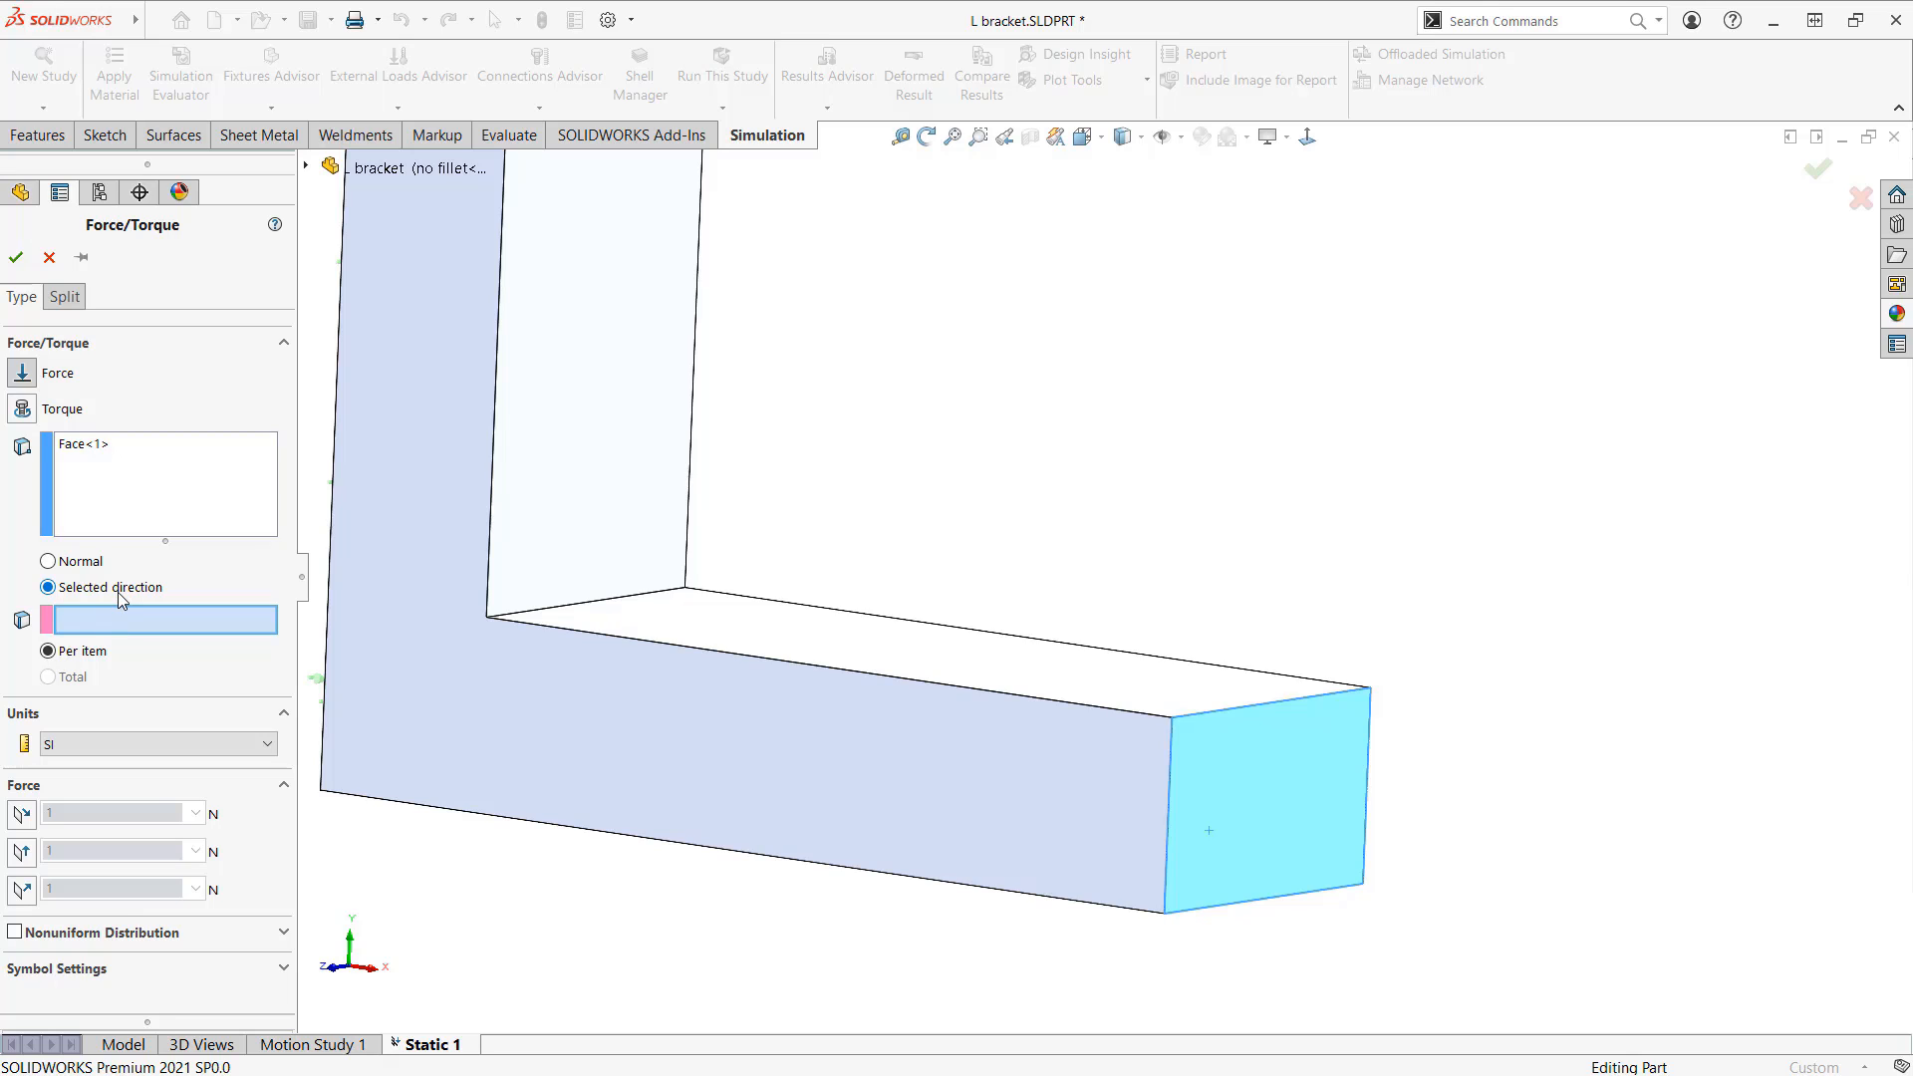
mouse_move(142, 762)
left_mouse_down()
mouse_move(8, 797)
mouse_move(120, 899)
mouse_move(142, 745)
left_mouse_up()
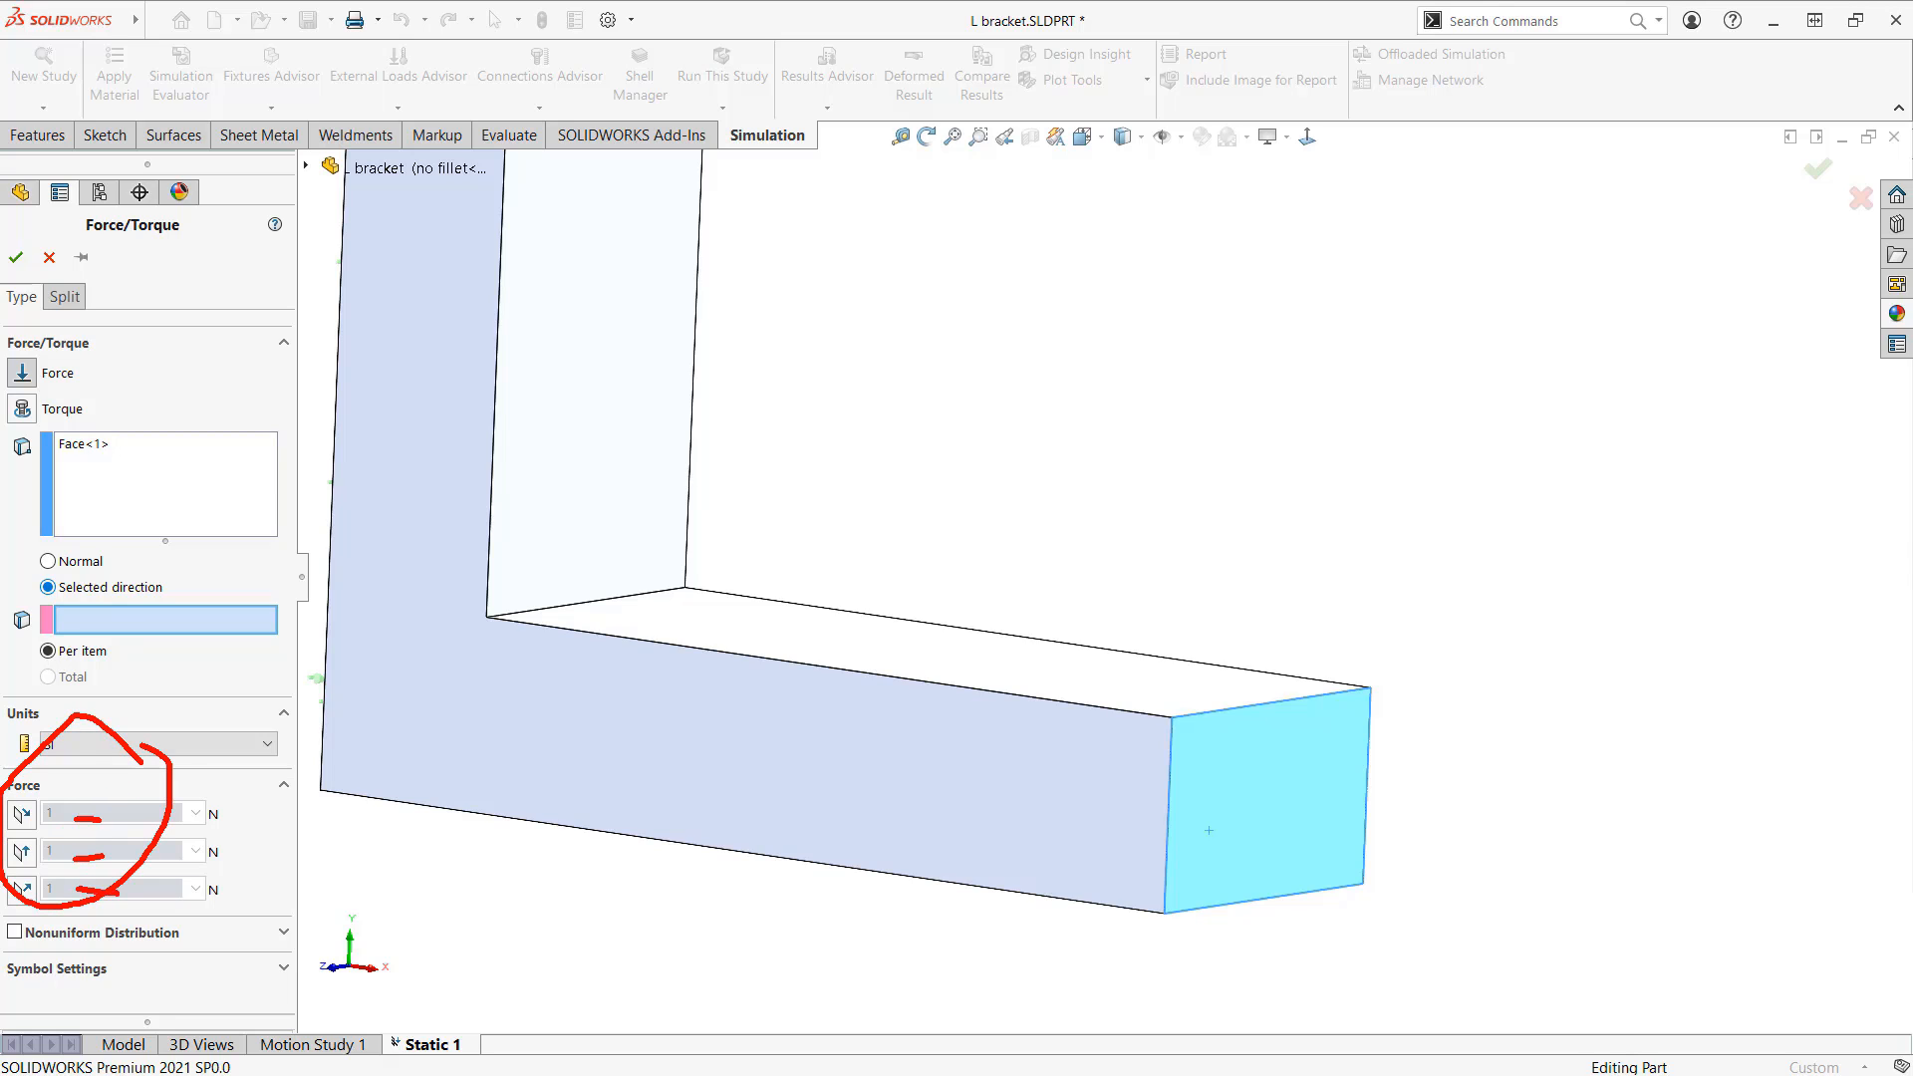
key("Escape")
left_click(895, 756)
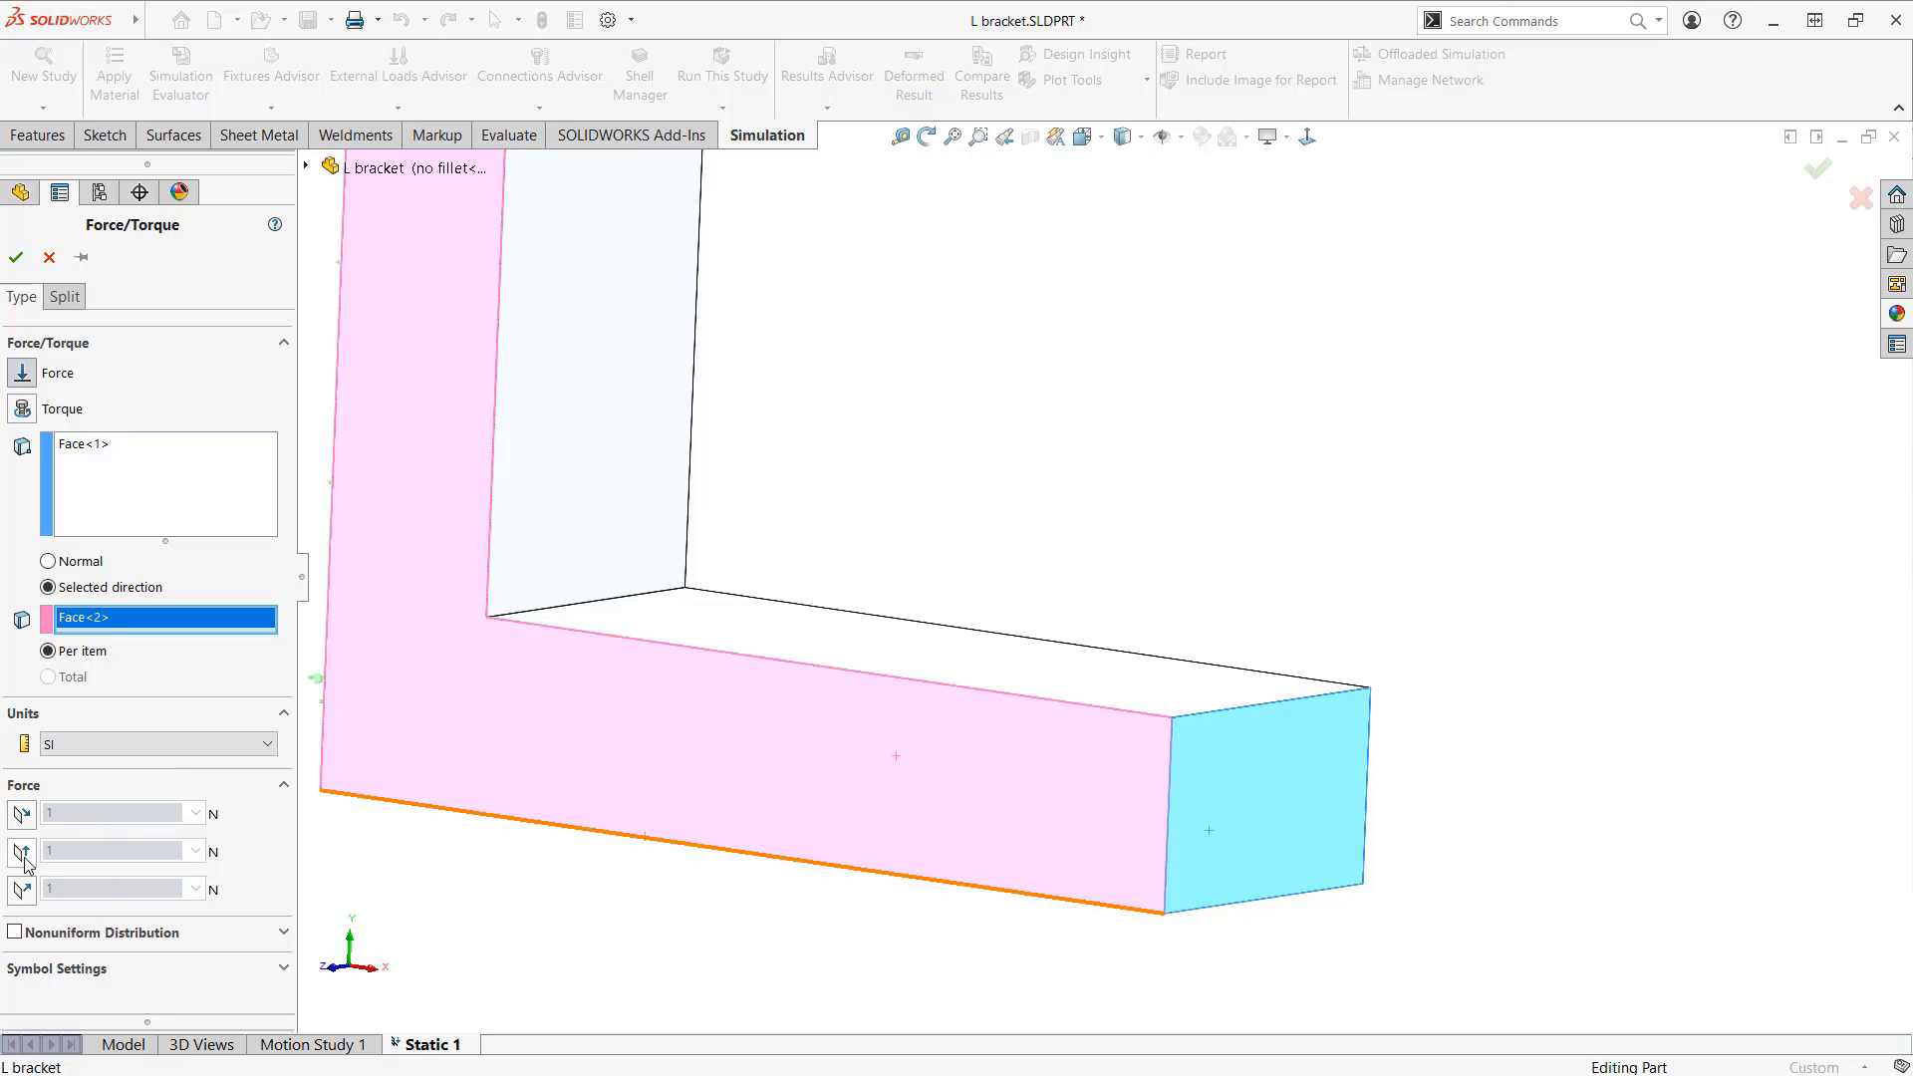
right_click(129, 628)
left_click(170, 641)
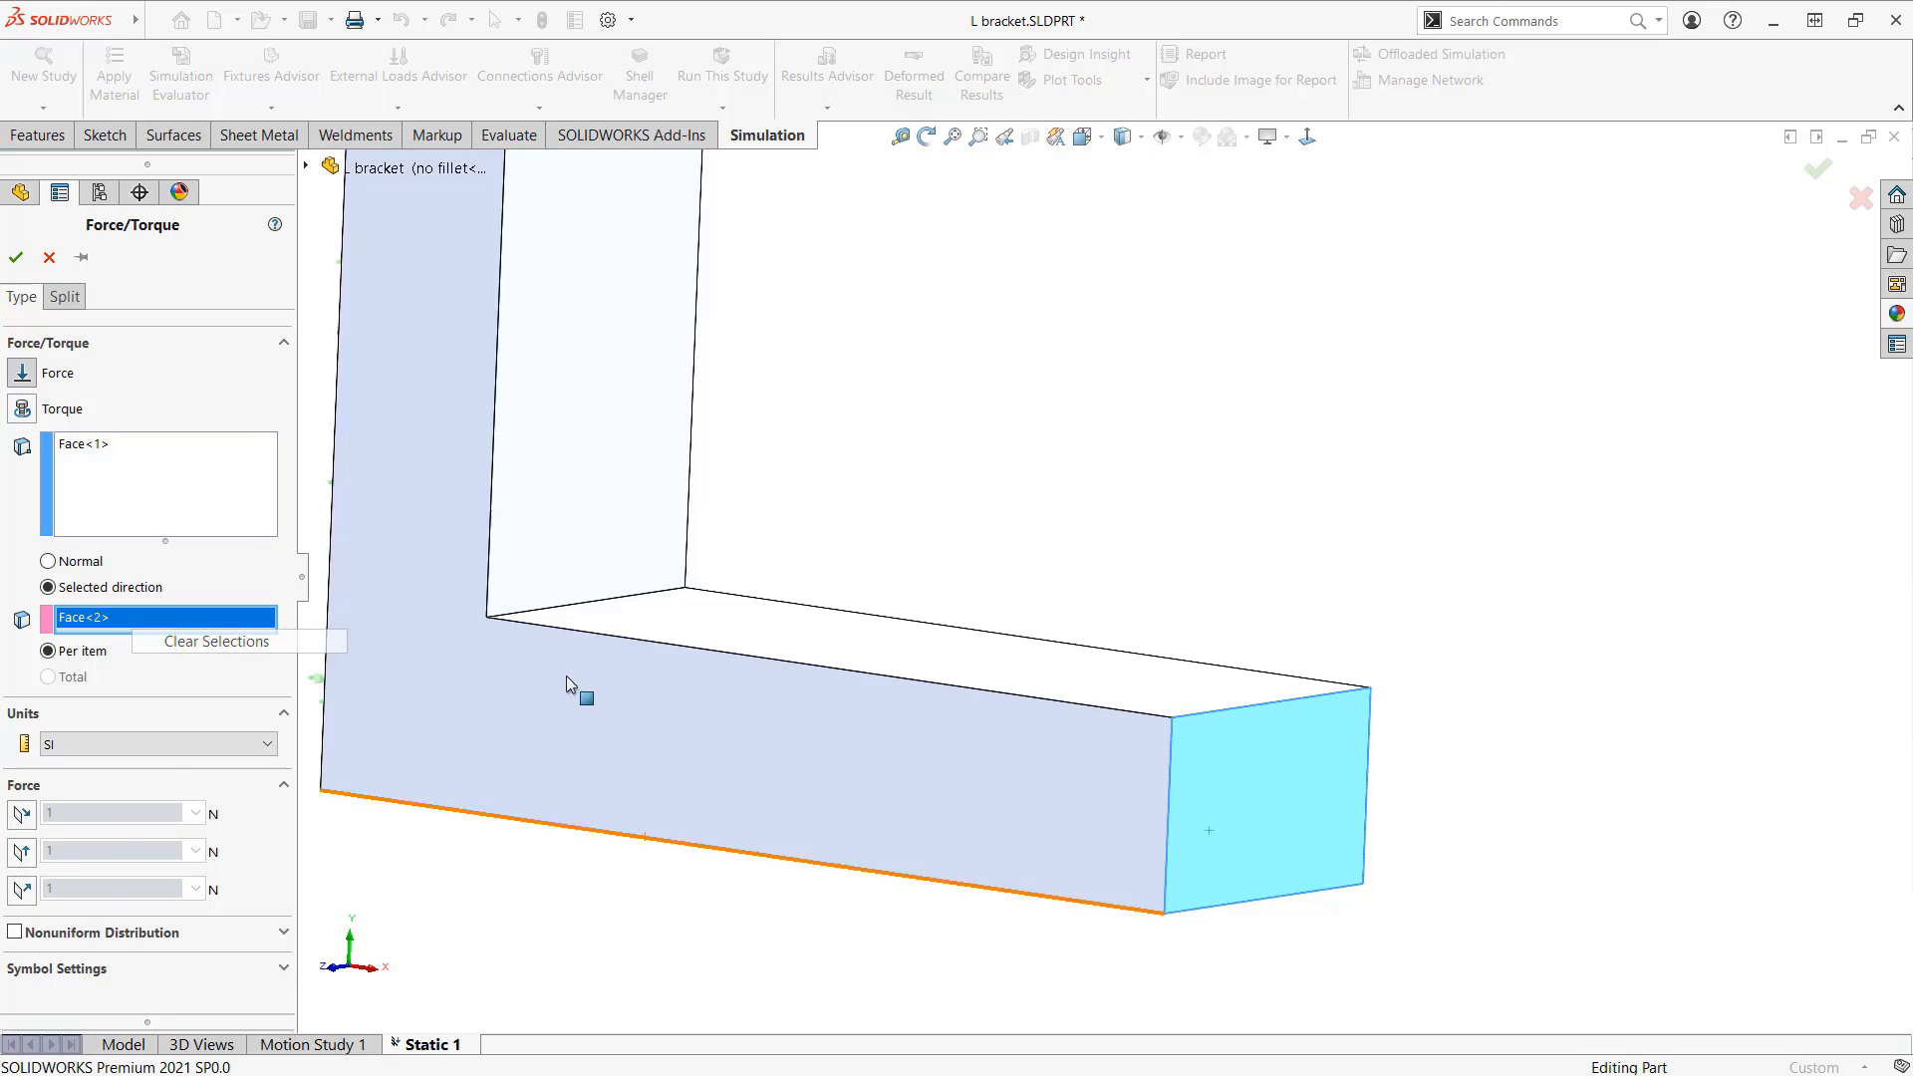
left_click(1170, 761)
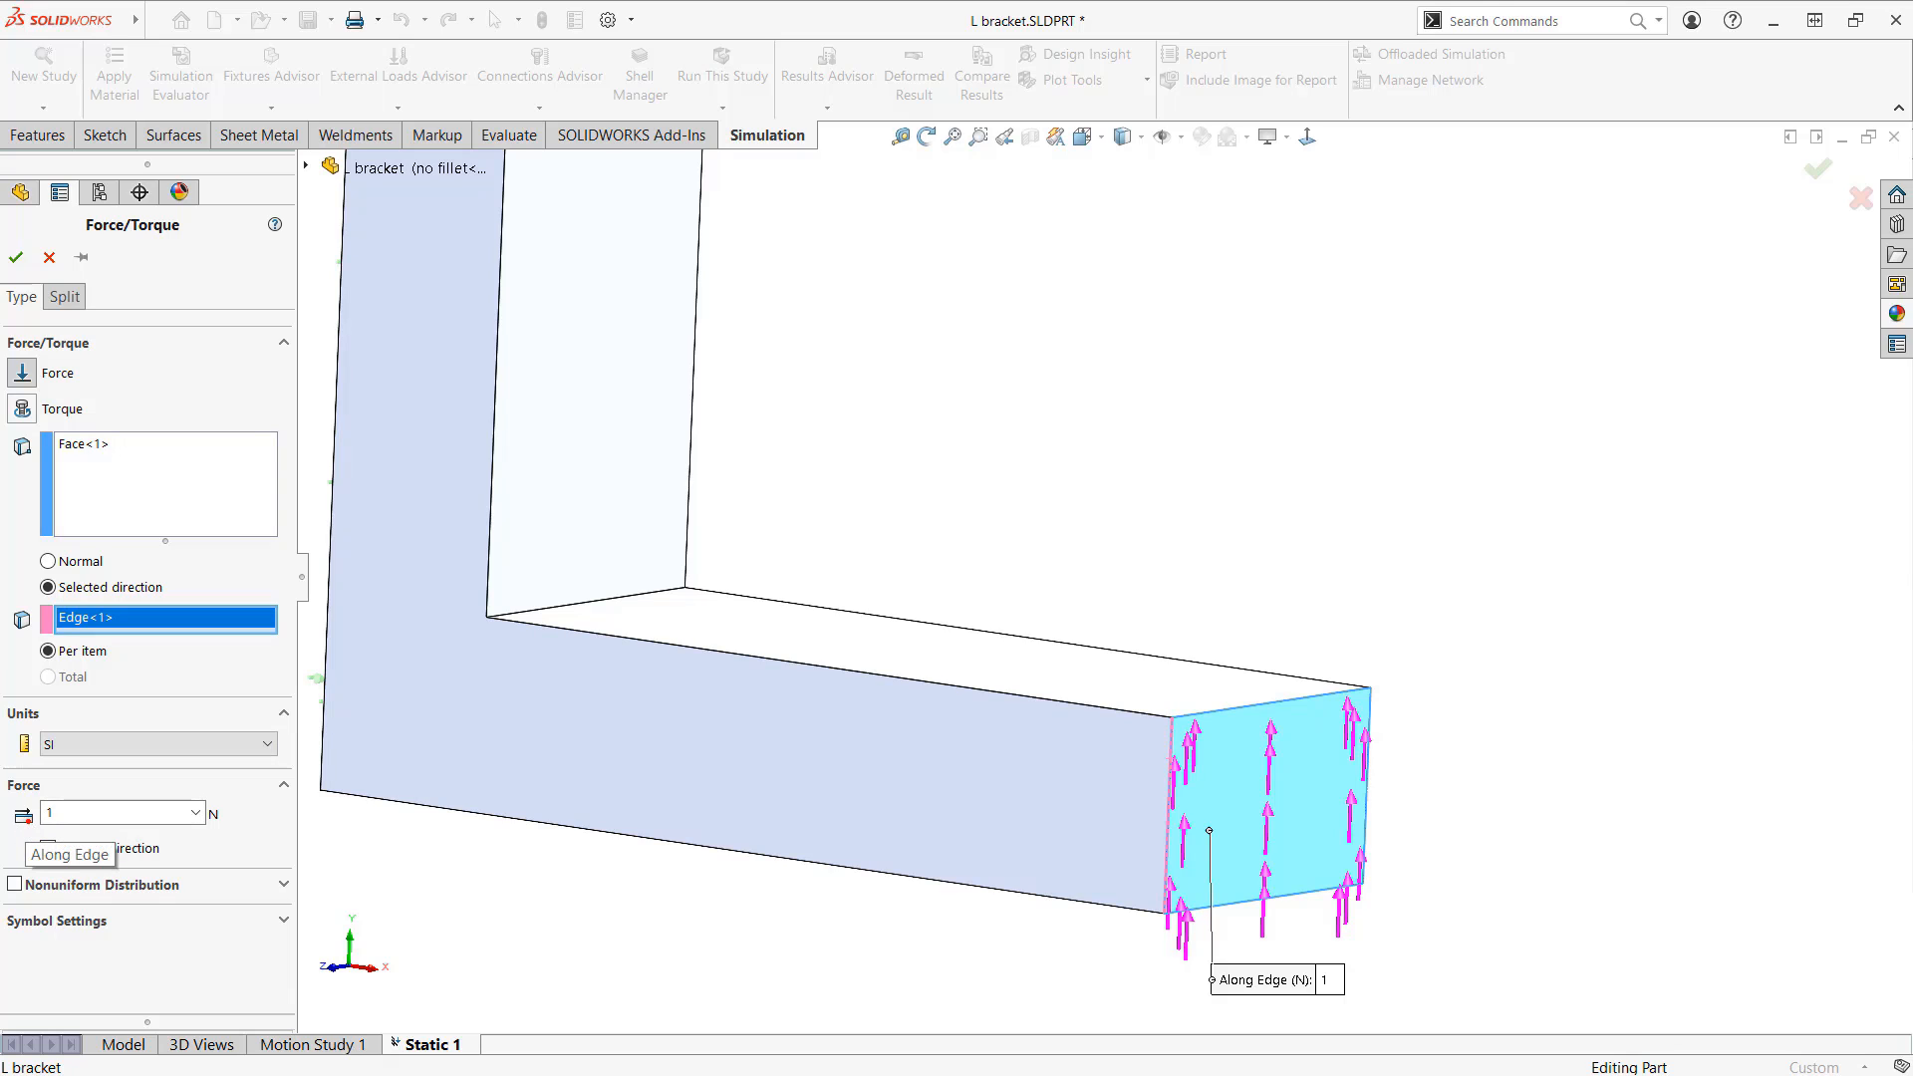
mouse_move(65, 814)
left_mouse_down()
mouse_move(269, 767)
mouse_move(38, 847)
mouse_move(207, 839)
left_mouse_up()
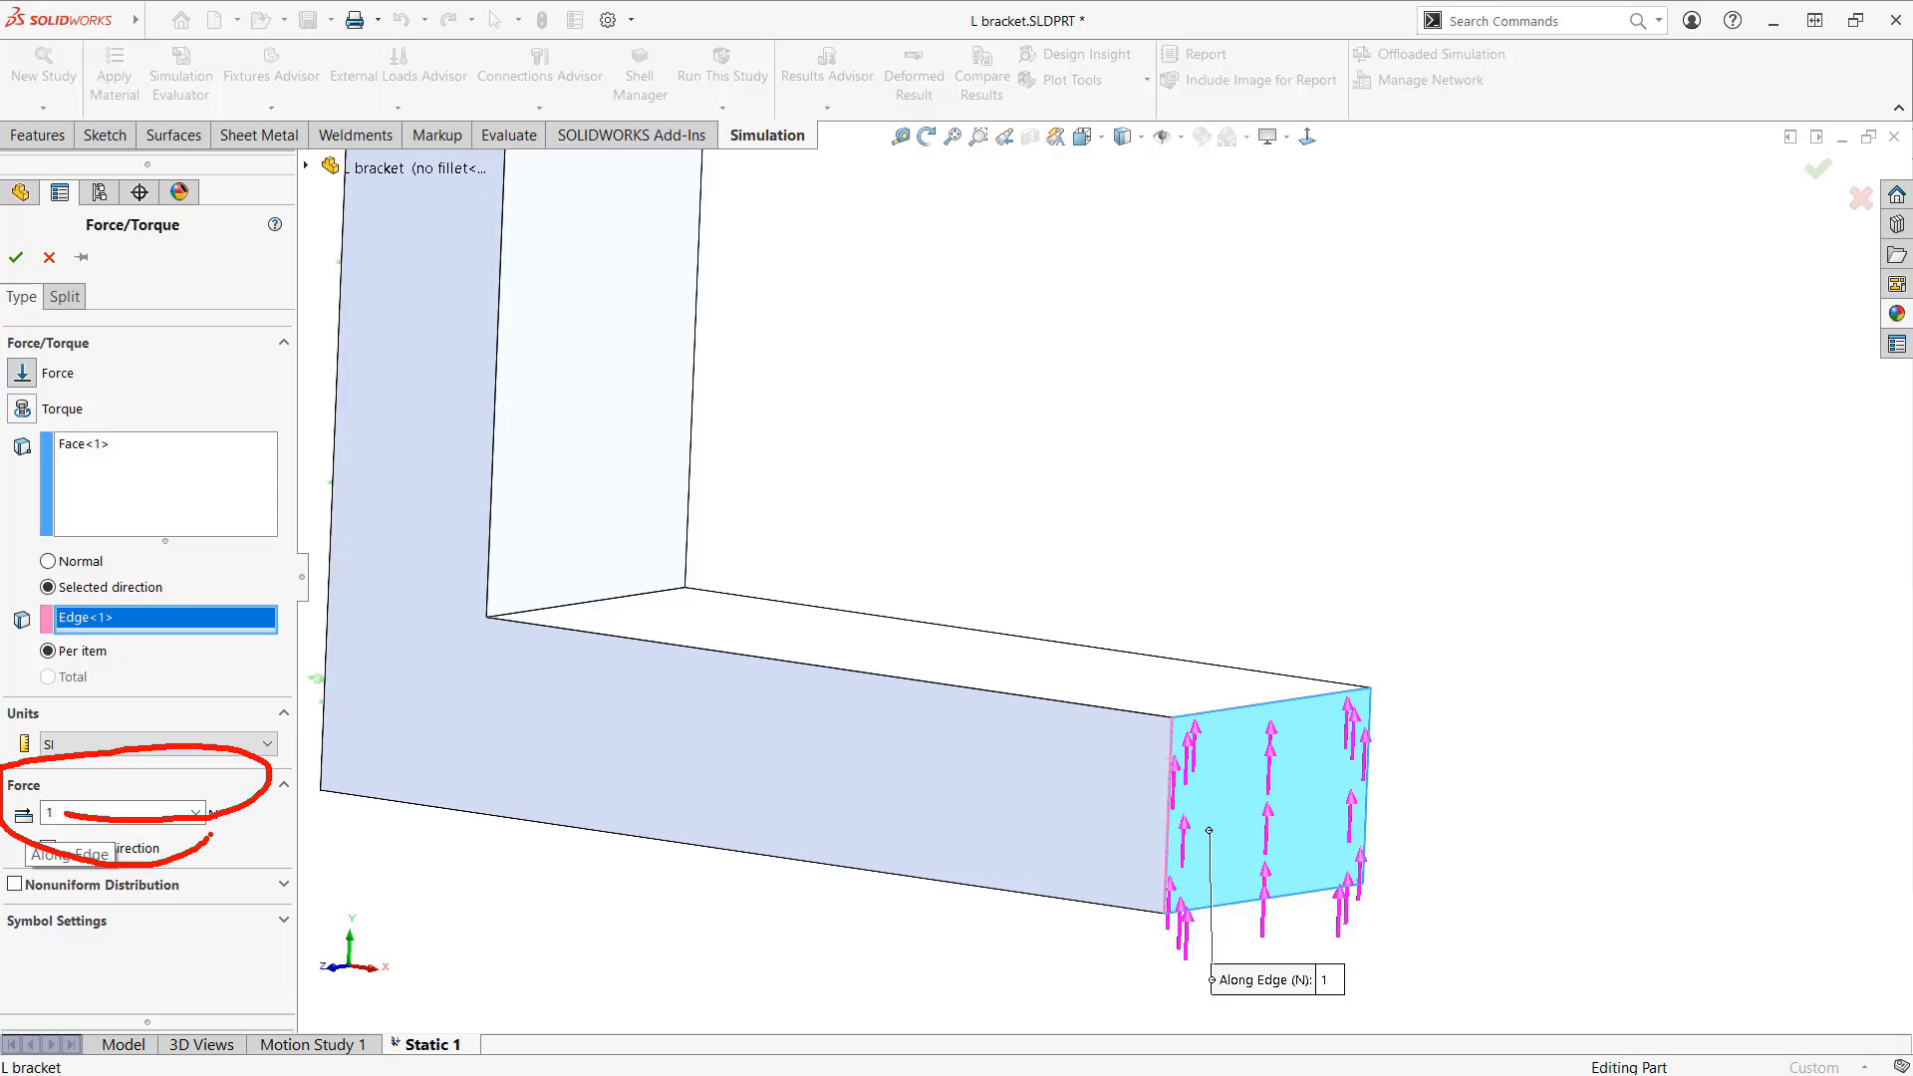
key("Escape")
key("Escape")
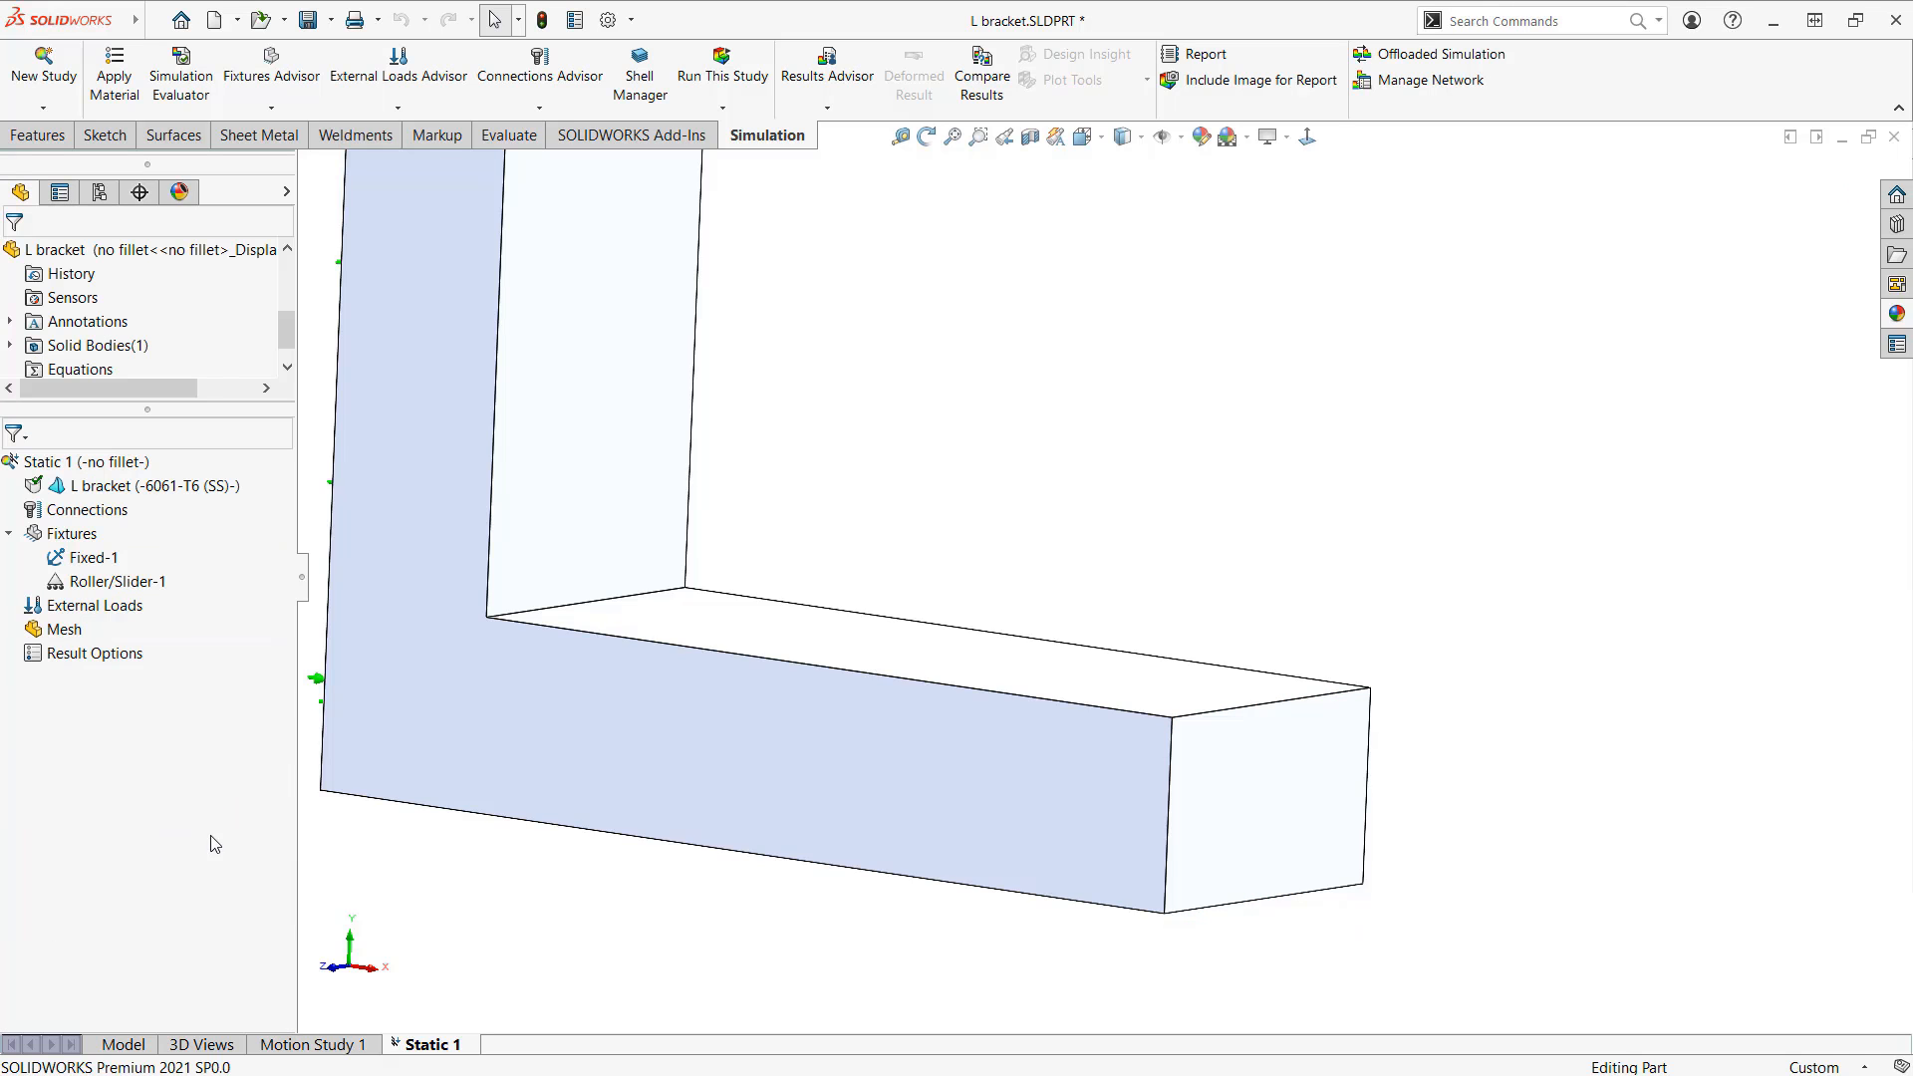
Step: Start a new Force load on the horizontal leg's end face, clearing the bracket's side face from the selection
right_click(110, 611)
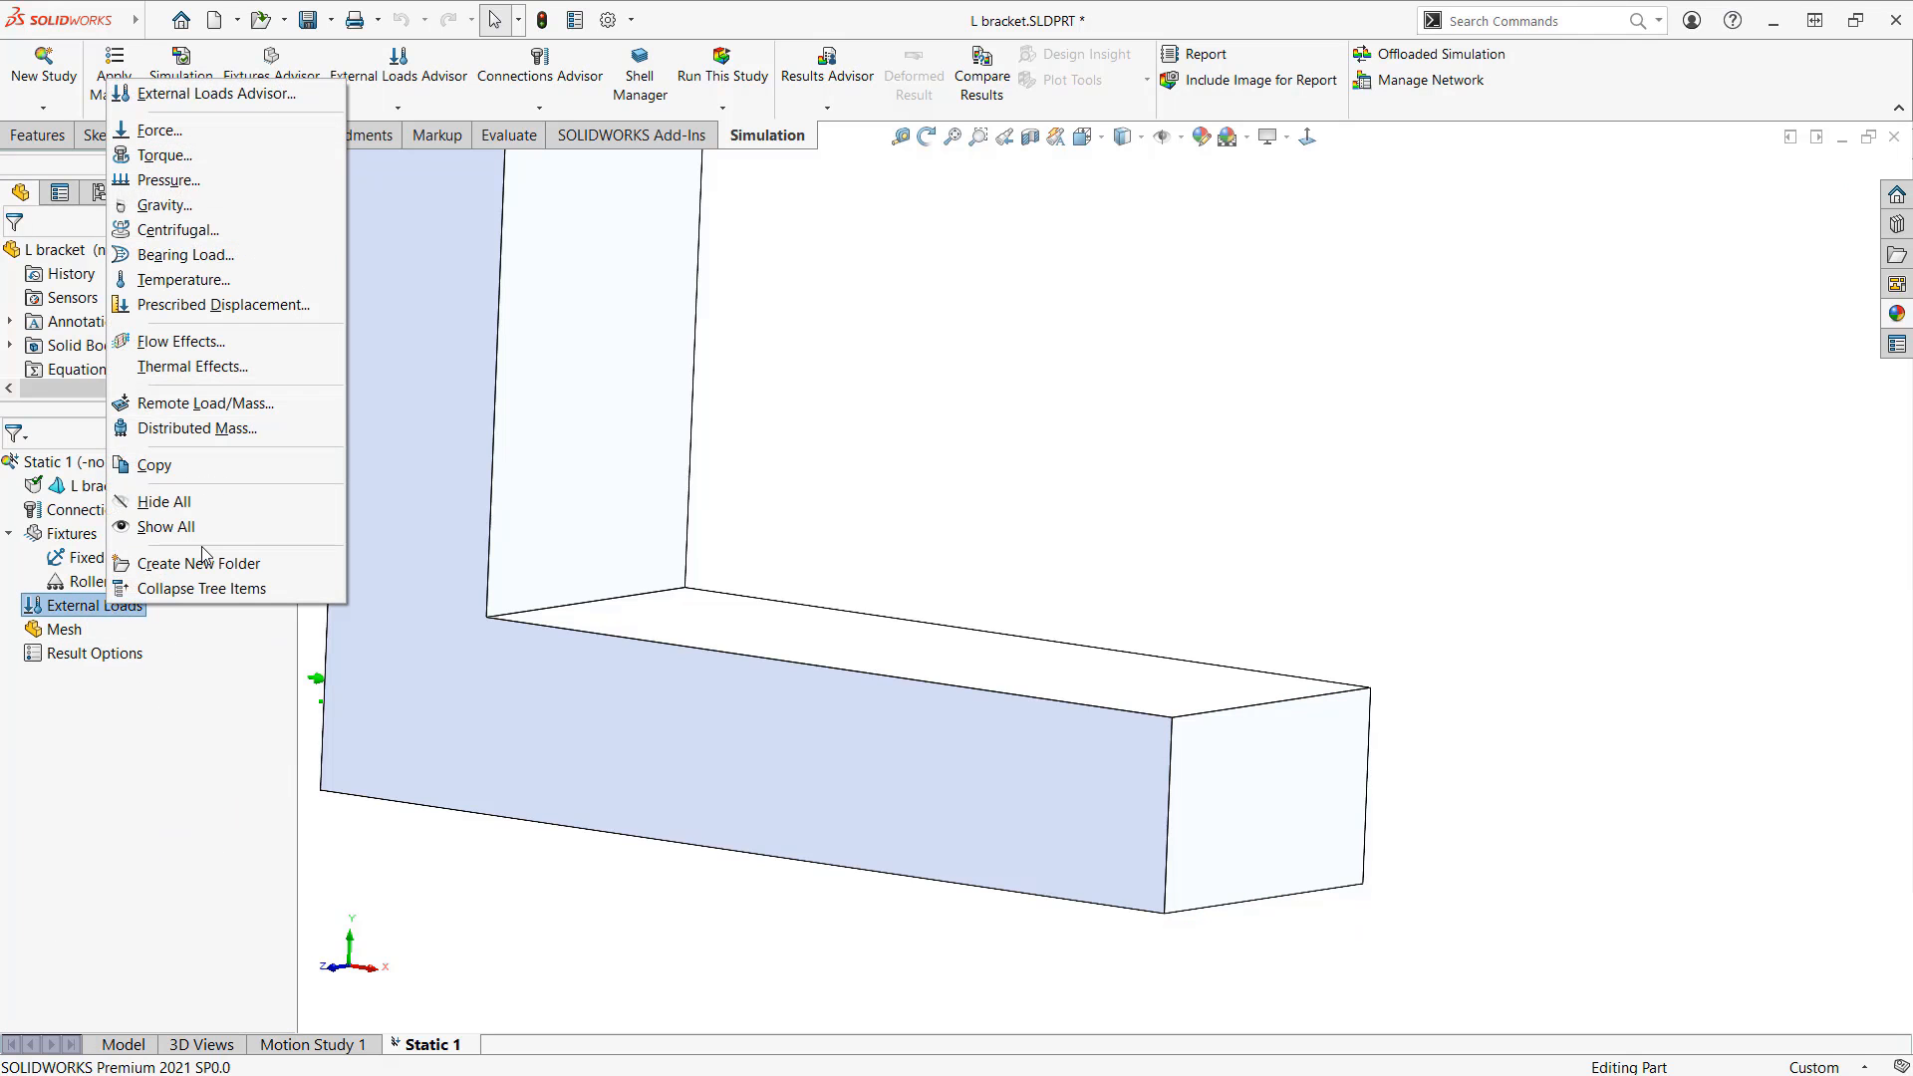
left_click(189, 131)
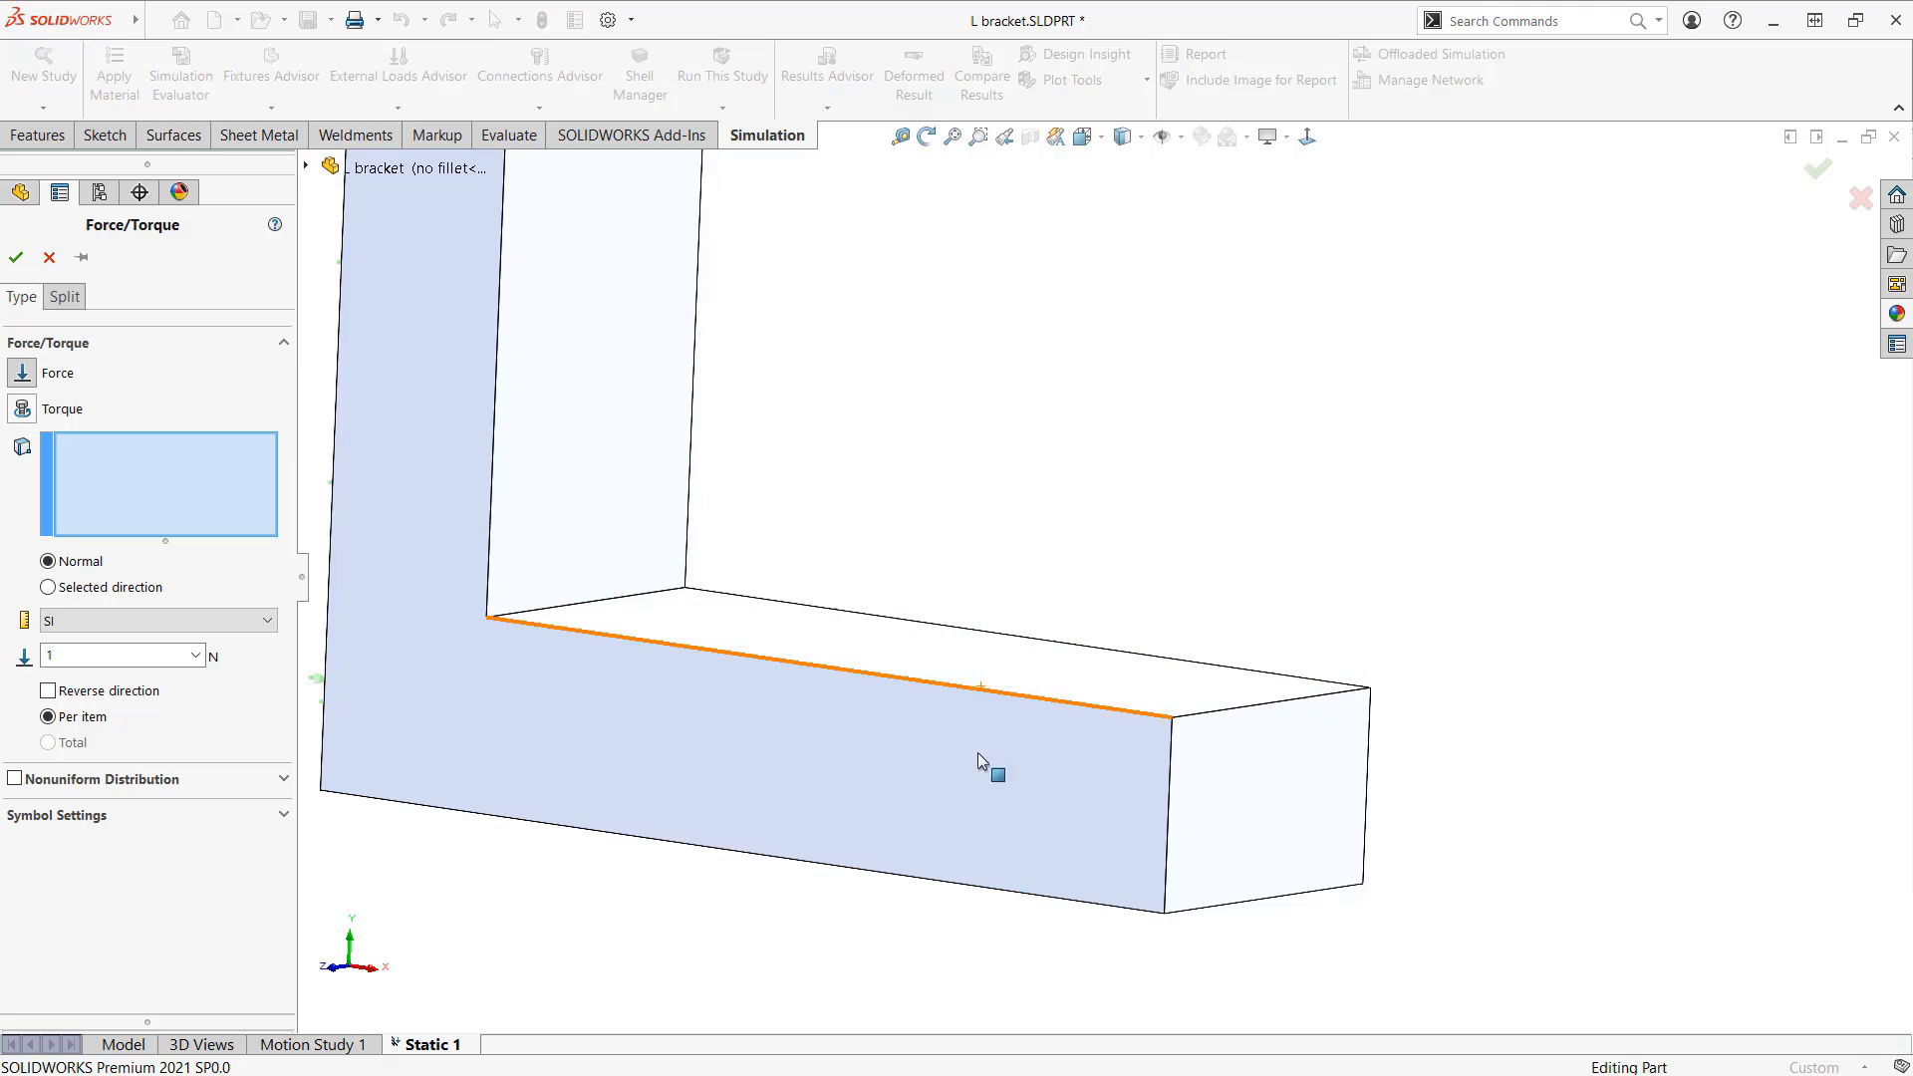
left_click(972, 785)
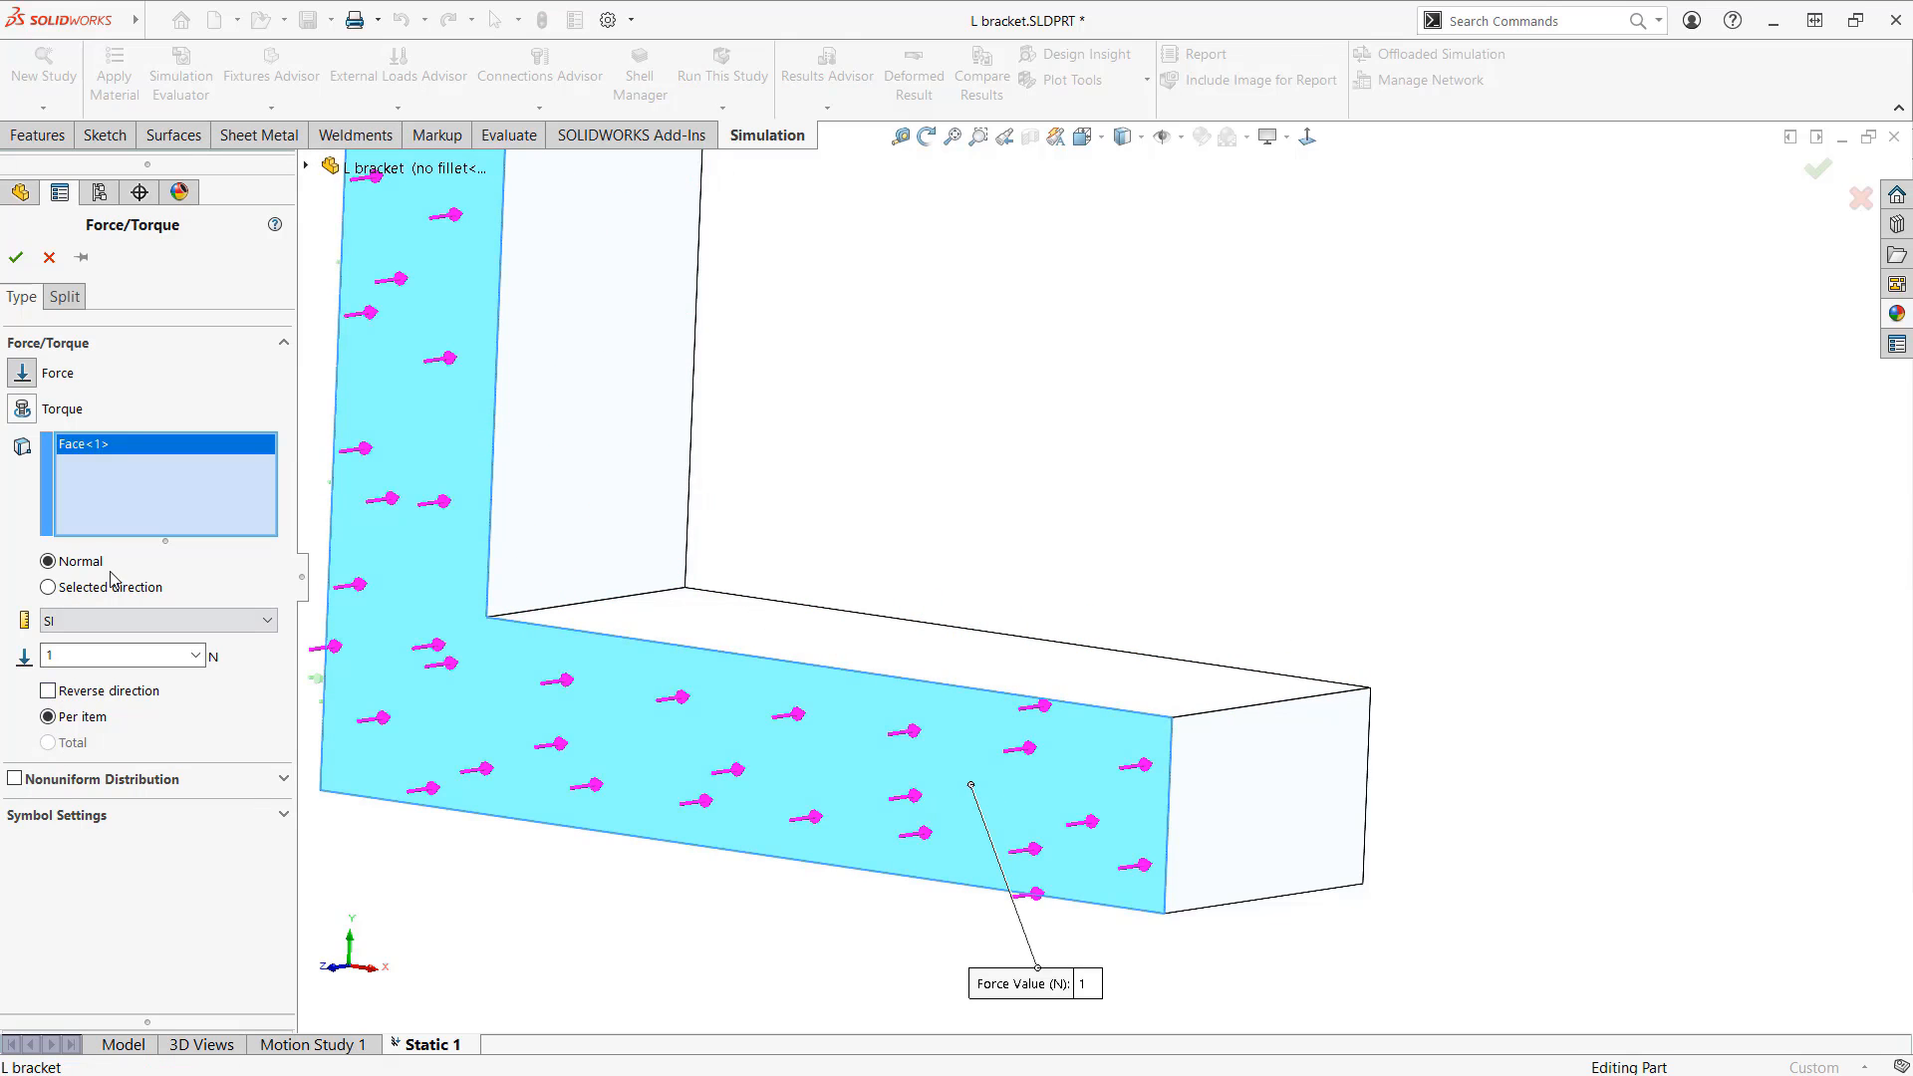
right_click(223, 520)
left_click(271, 533)
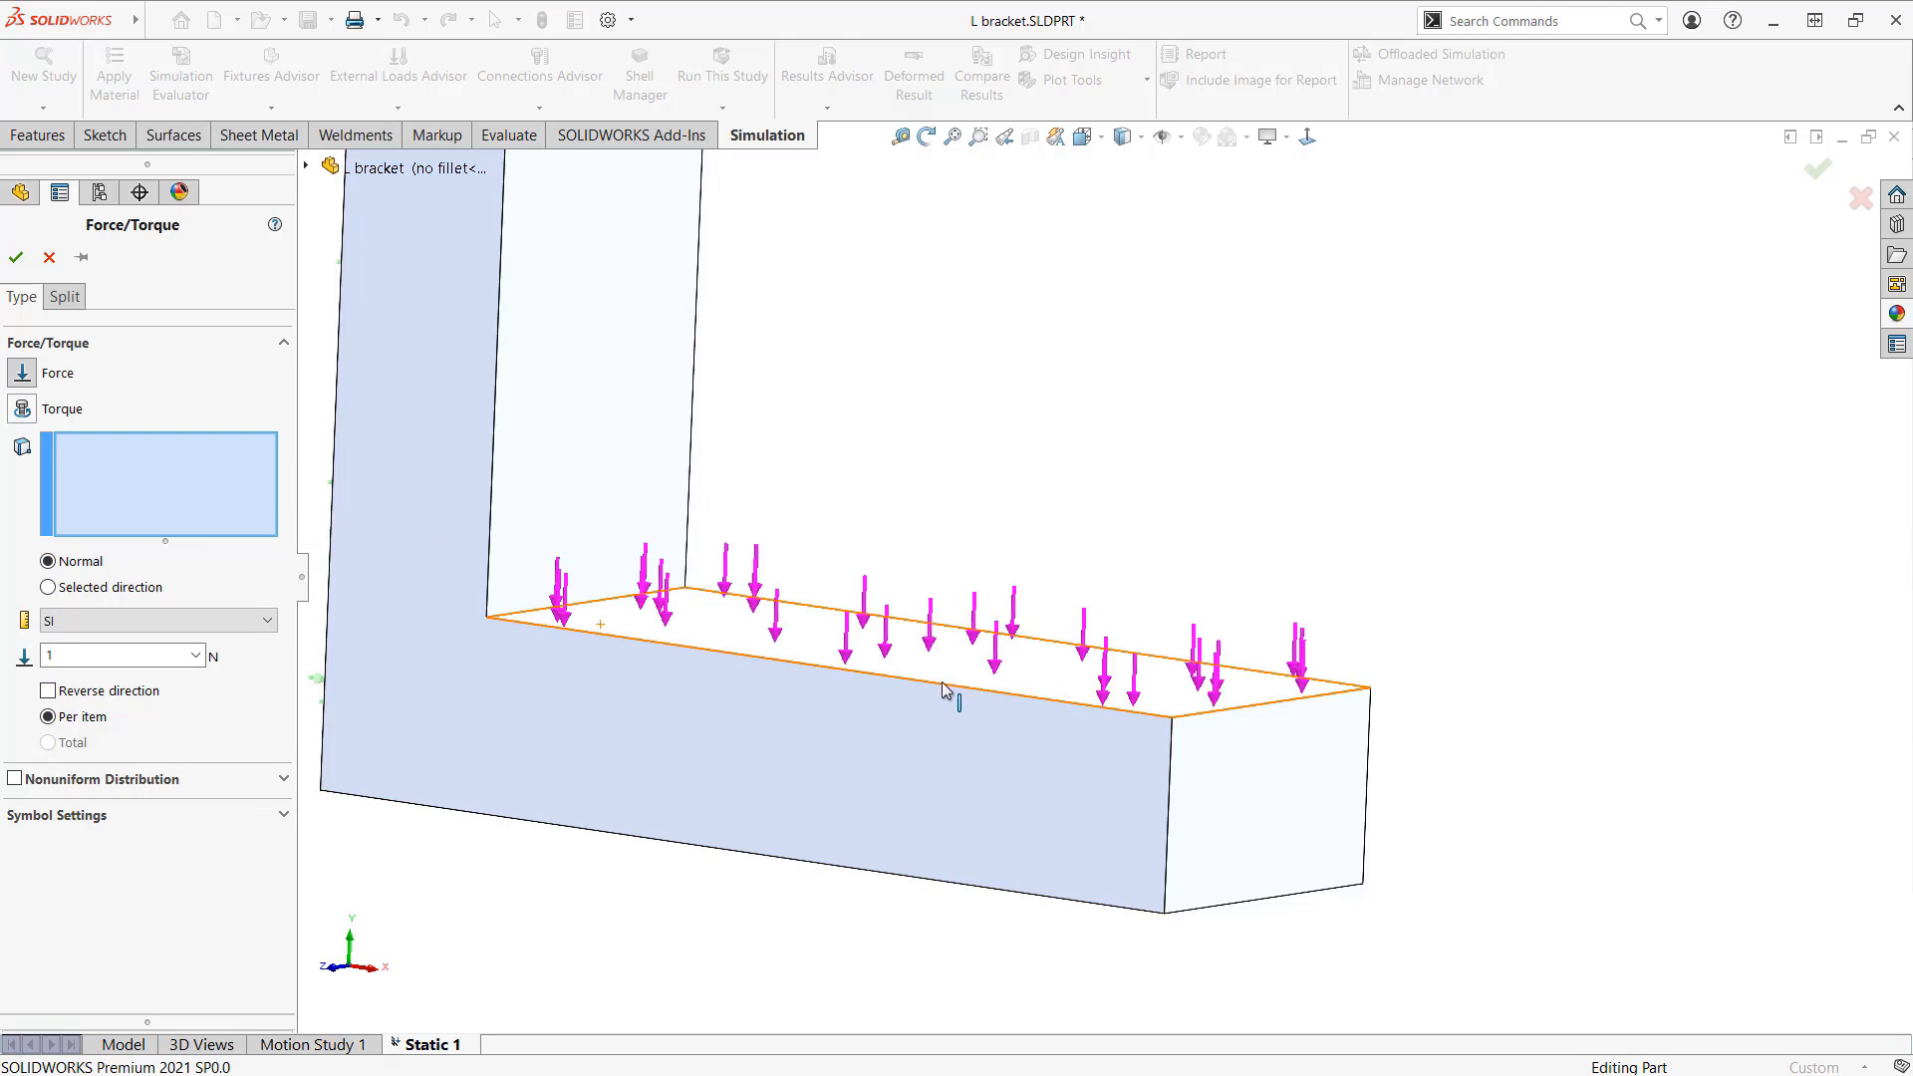
left_click(1268, 775)
Step: Set the force to Selected direction, replacing the side face reference with the end face's vertical edge
left_click(117, 594)
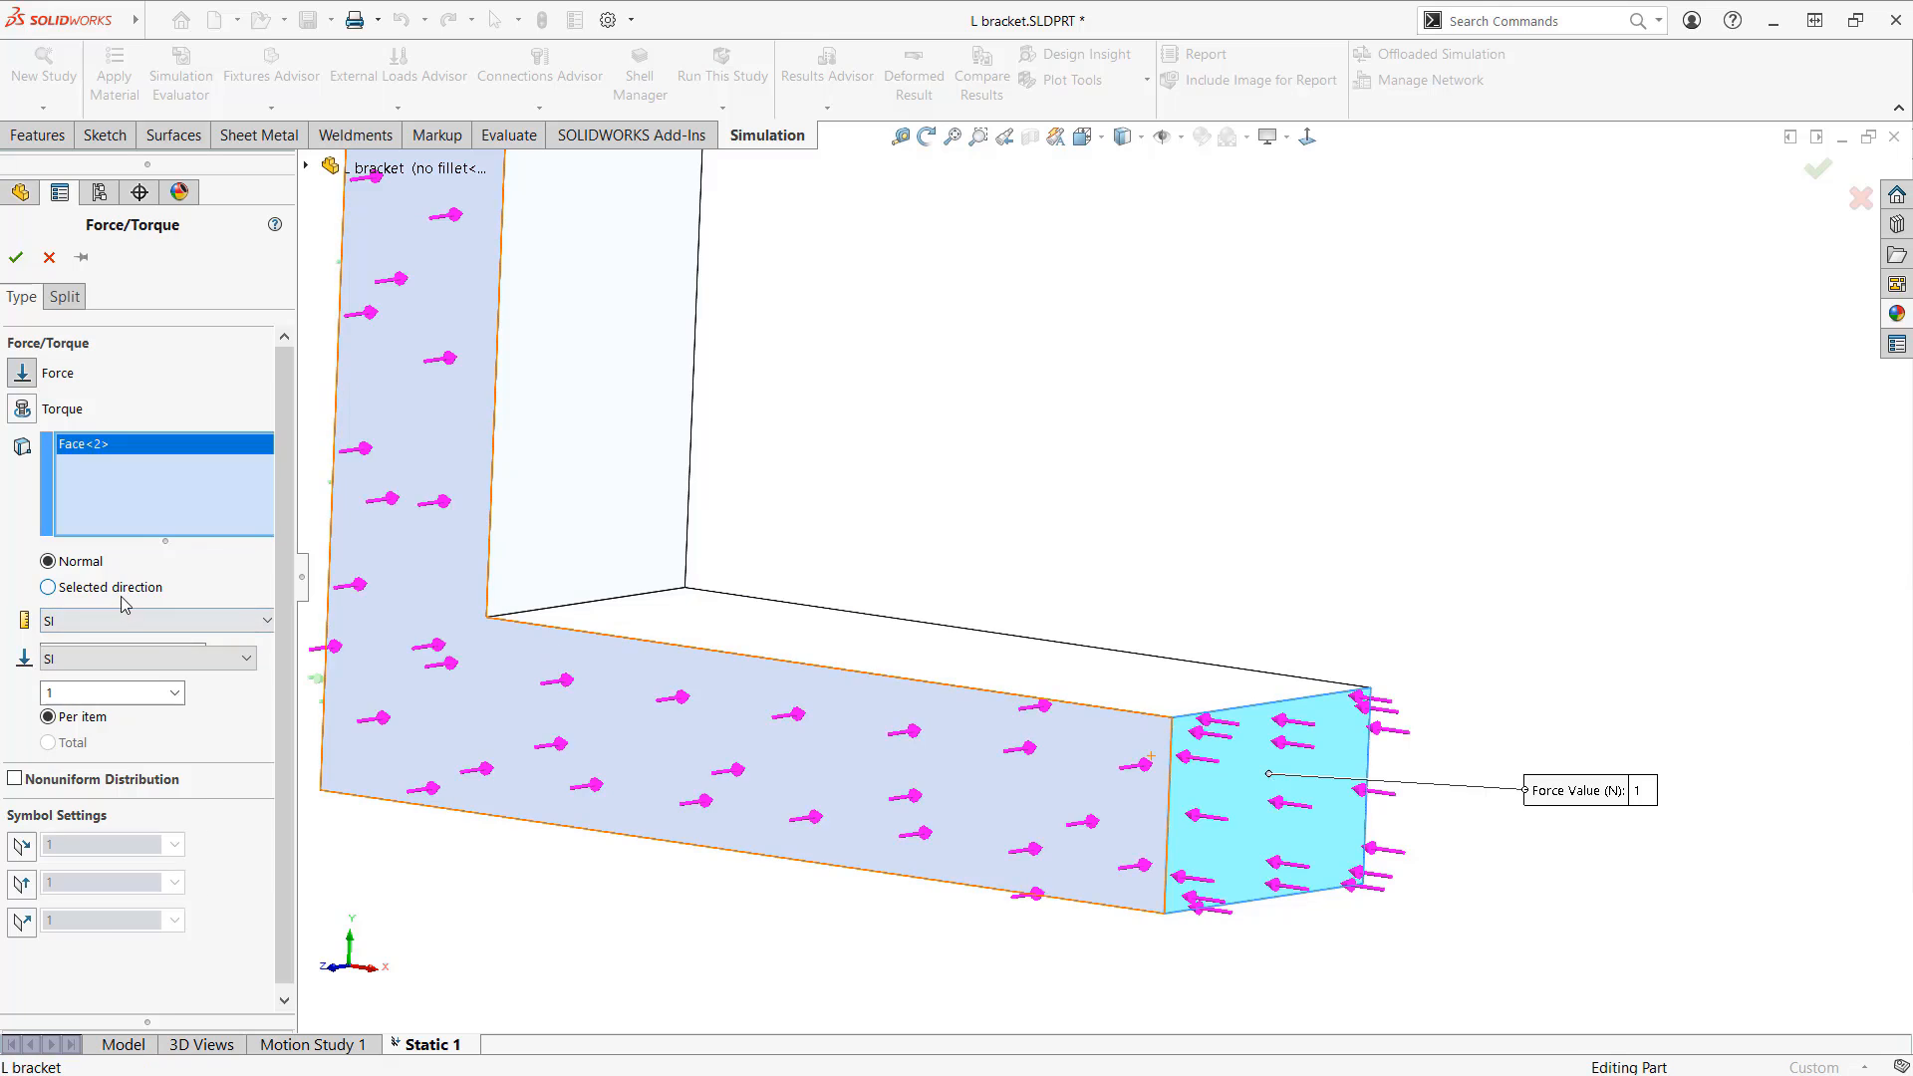
left_click(1052, 805)
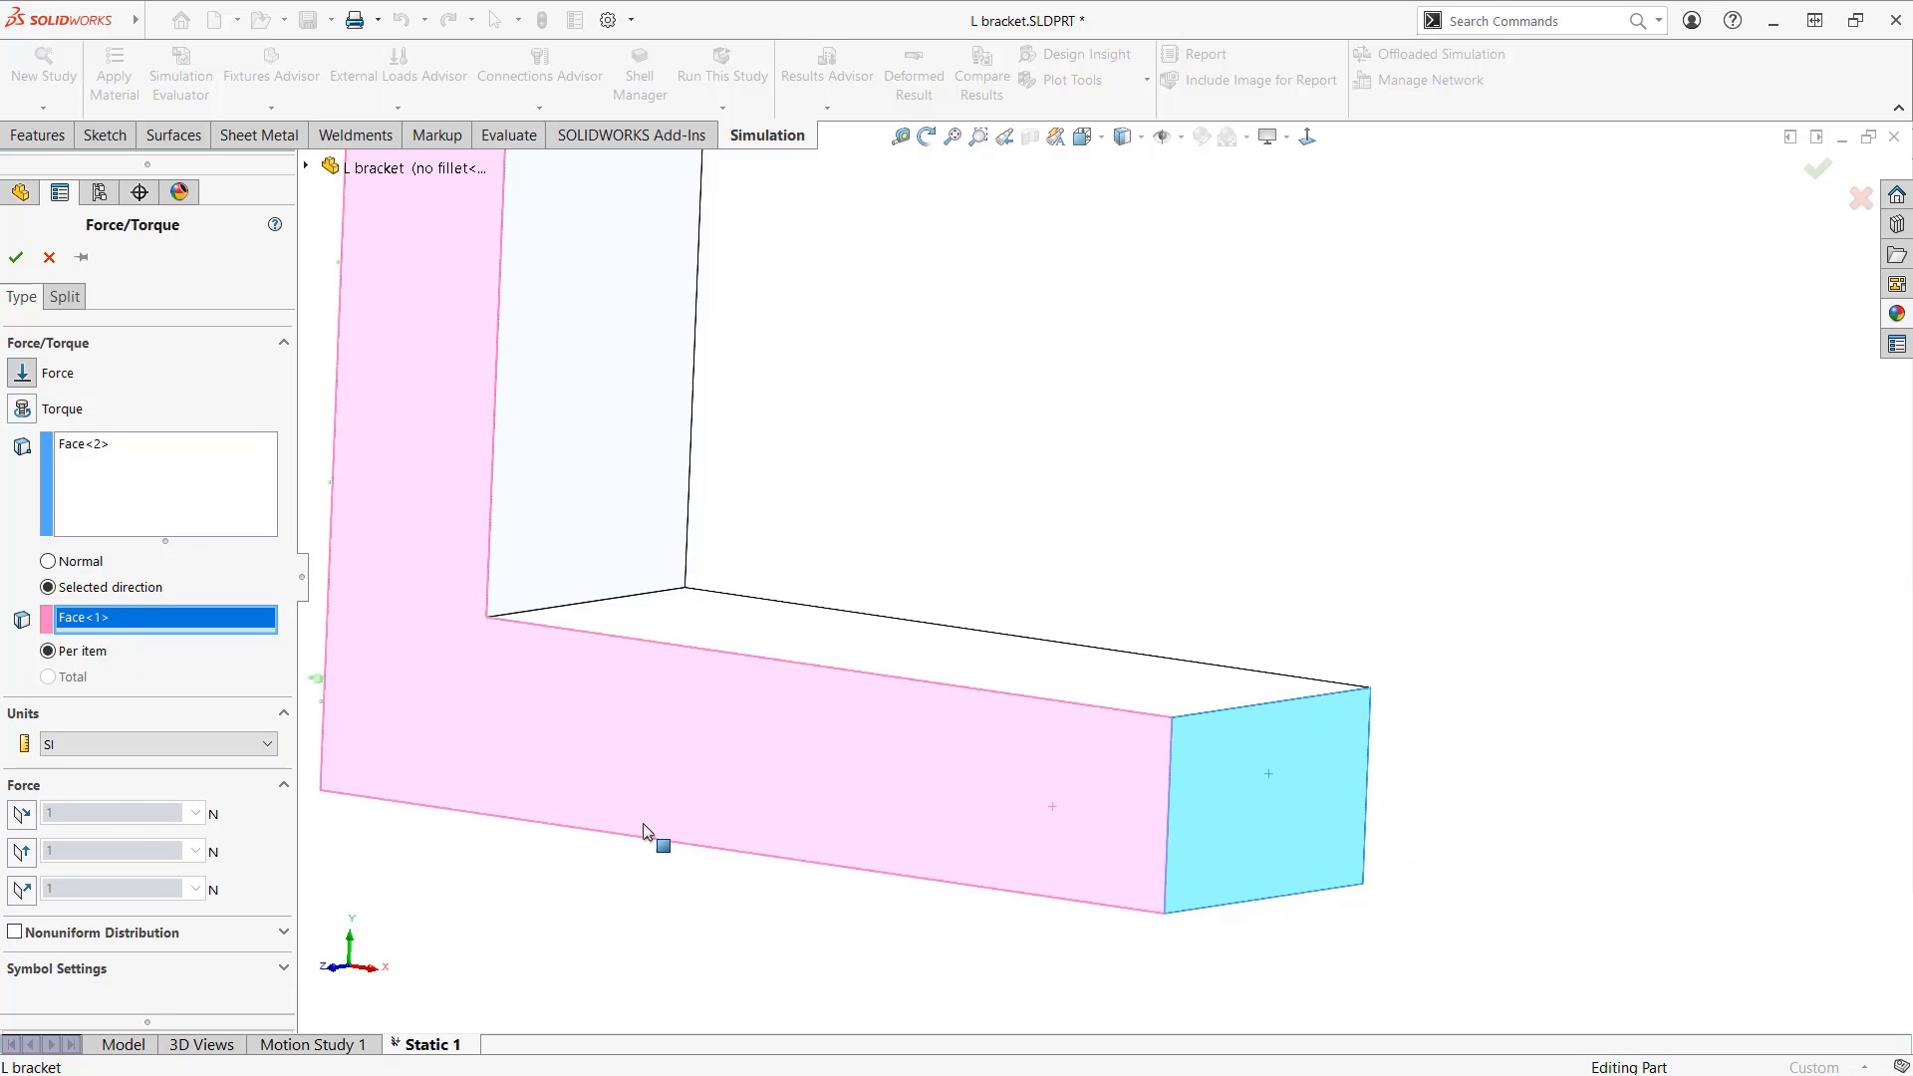
left_click(22, 888)
right_click(121, 610)
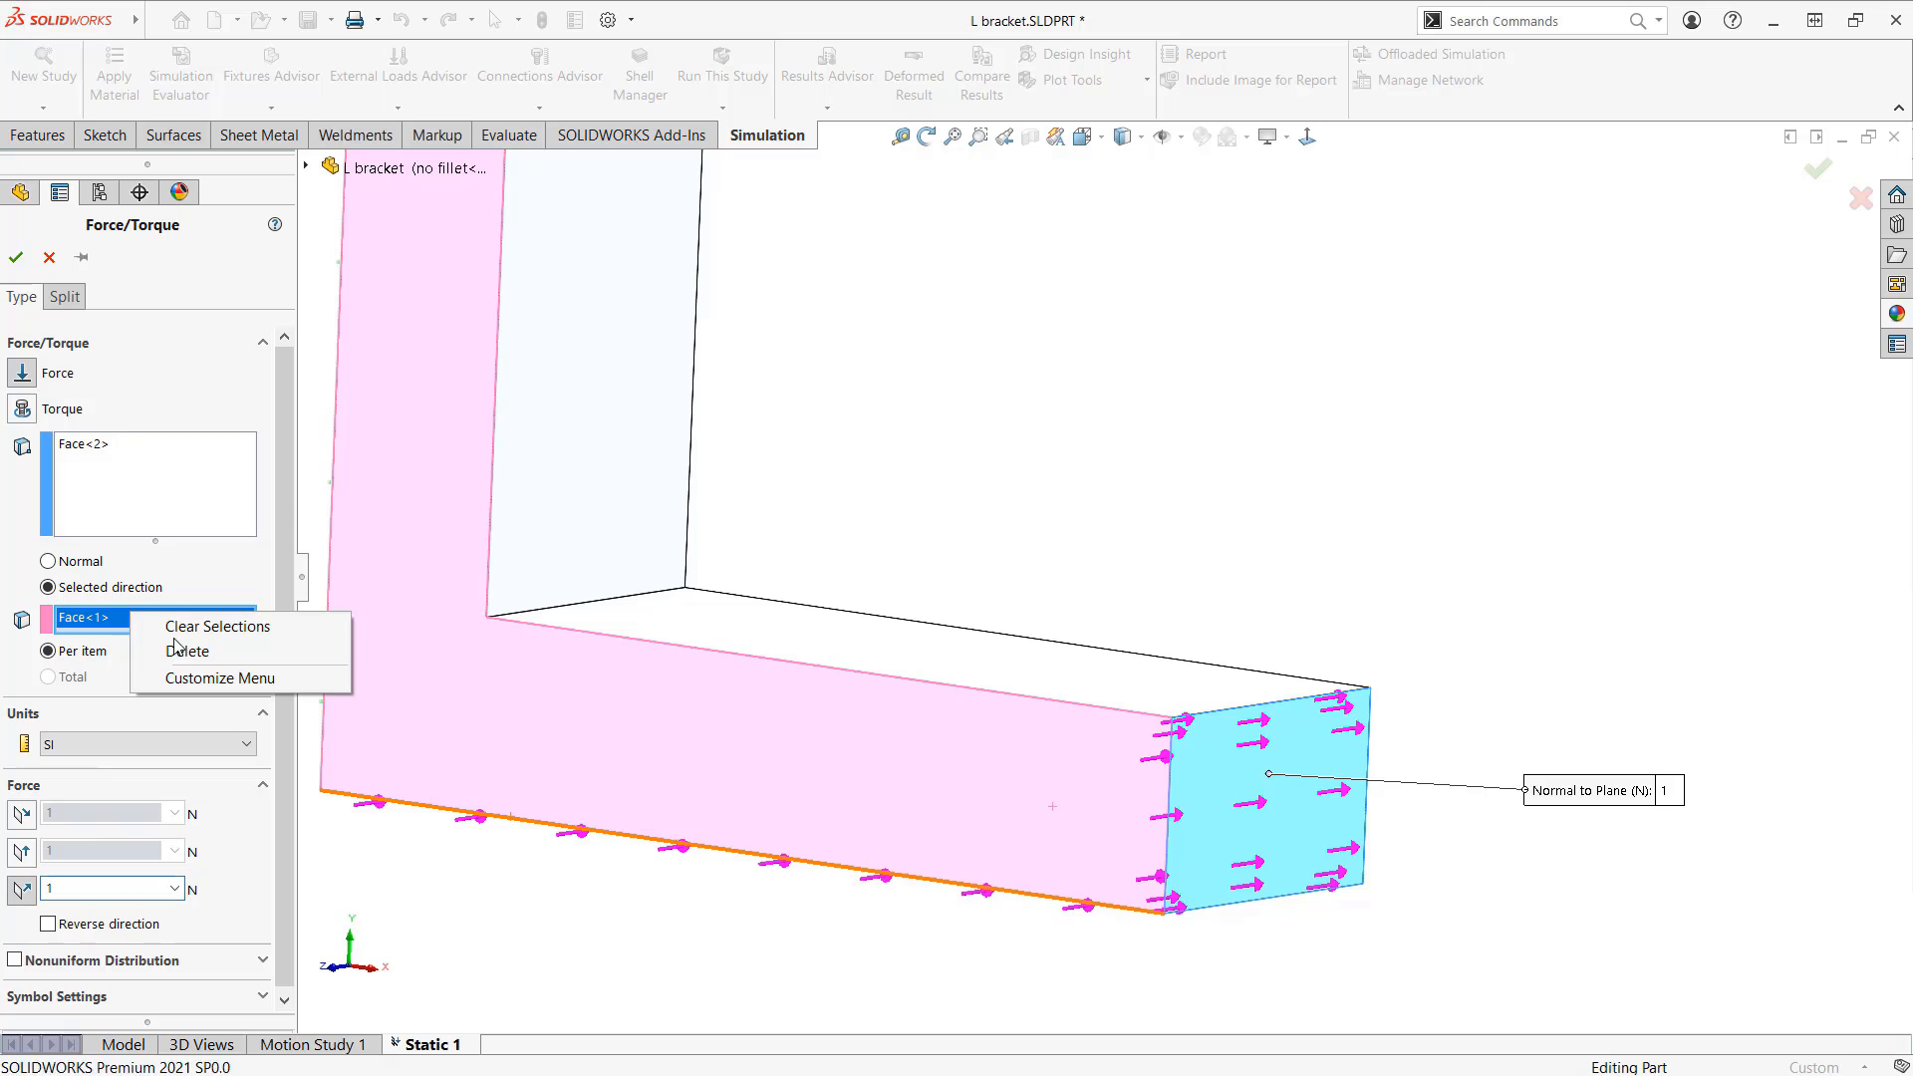
left_click(209, 624)
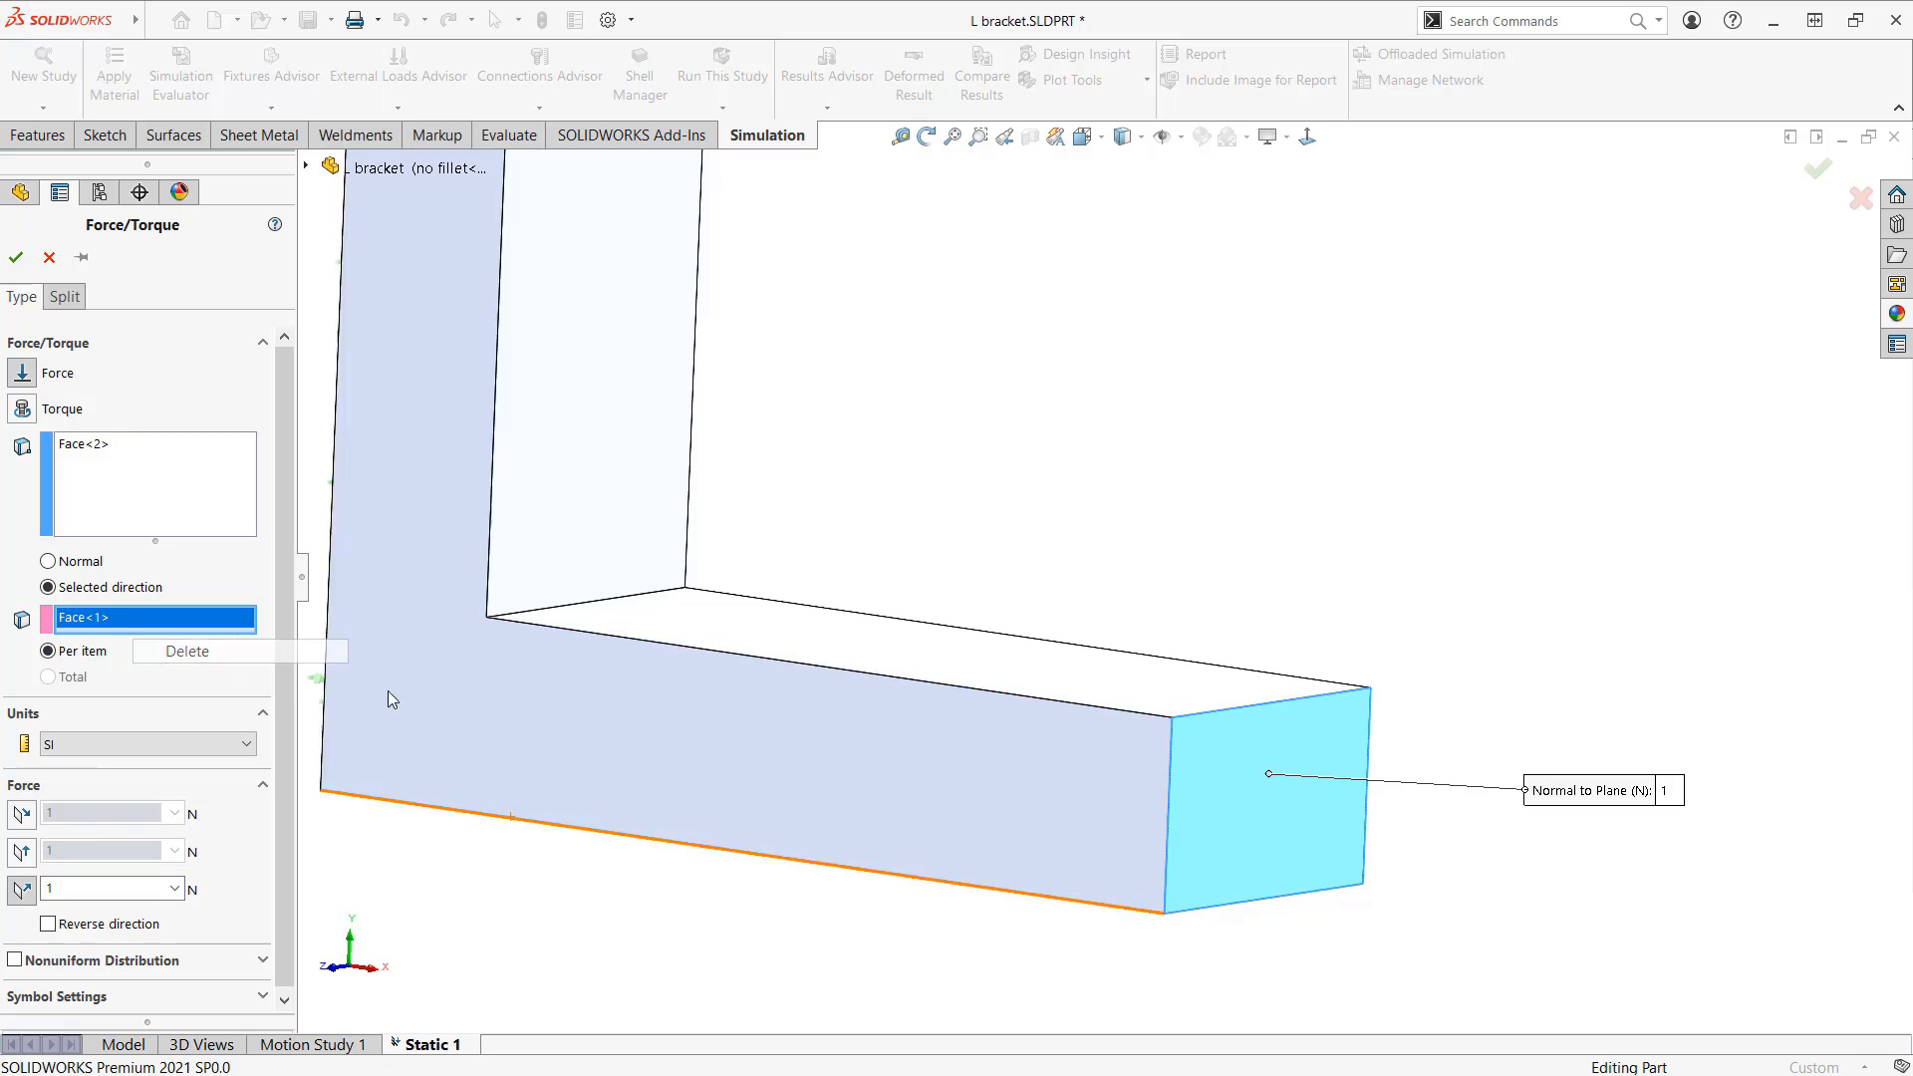
left_click(1169, 762)
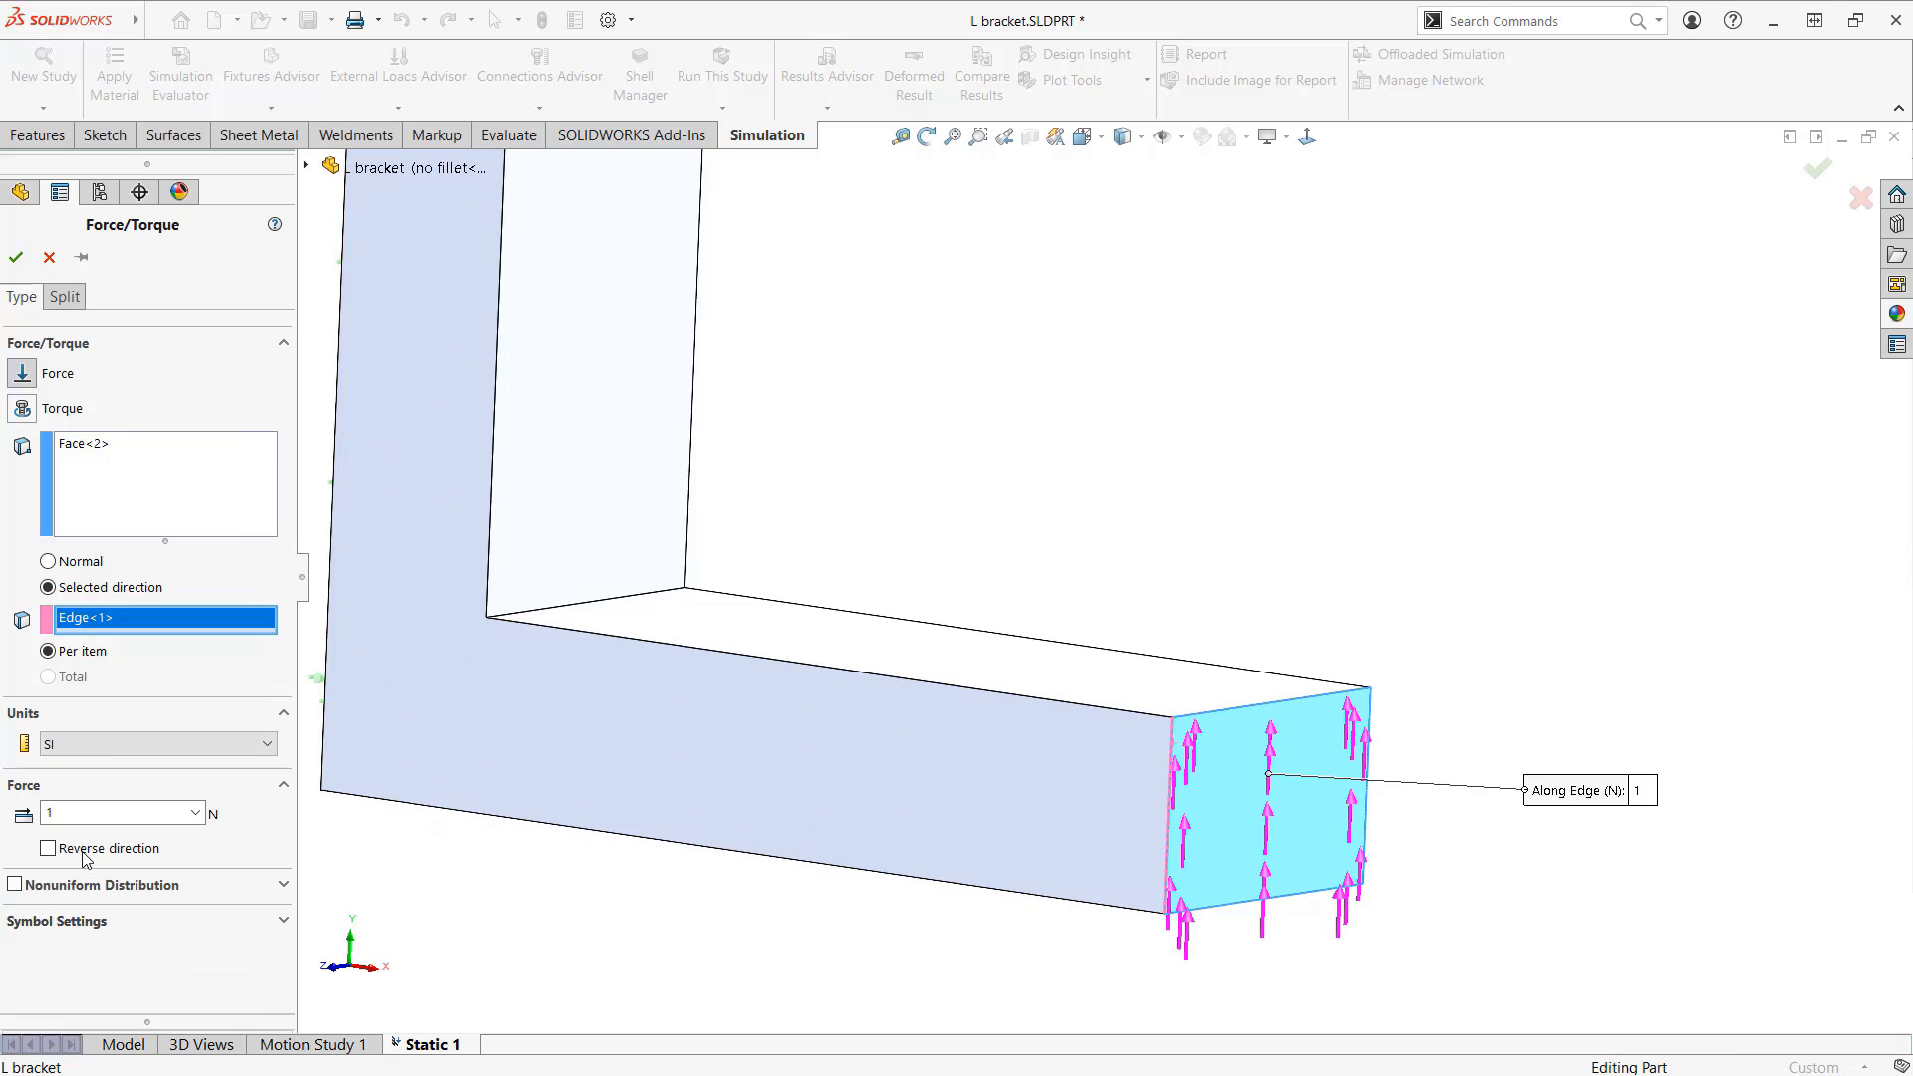
Step: Reverse the force to point downward, set it to 15 lbf in English (IPS) units, and accept the load
left_click(66, 847)
left_click(100, 747)
left_click(107, 784)
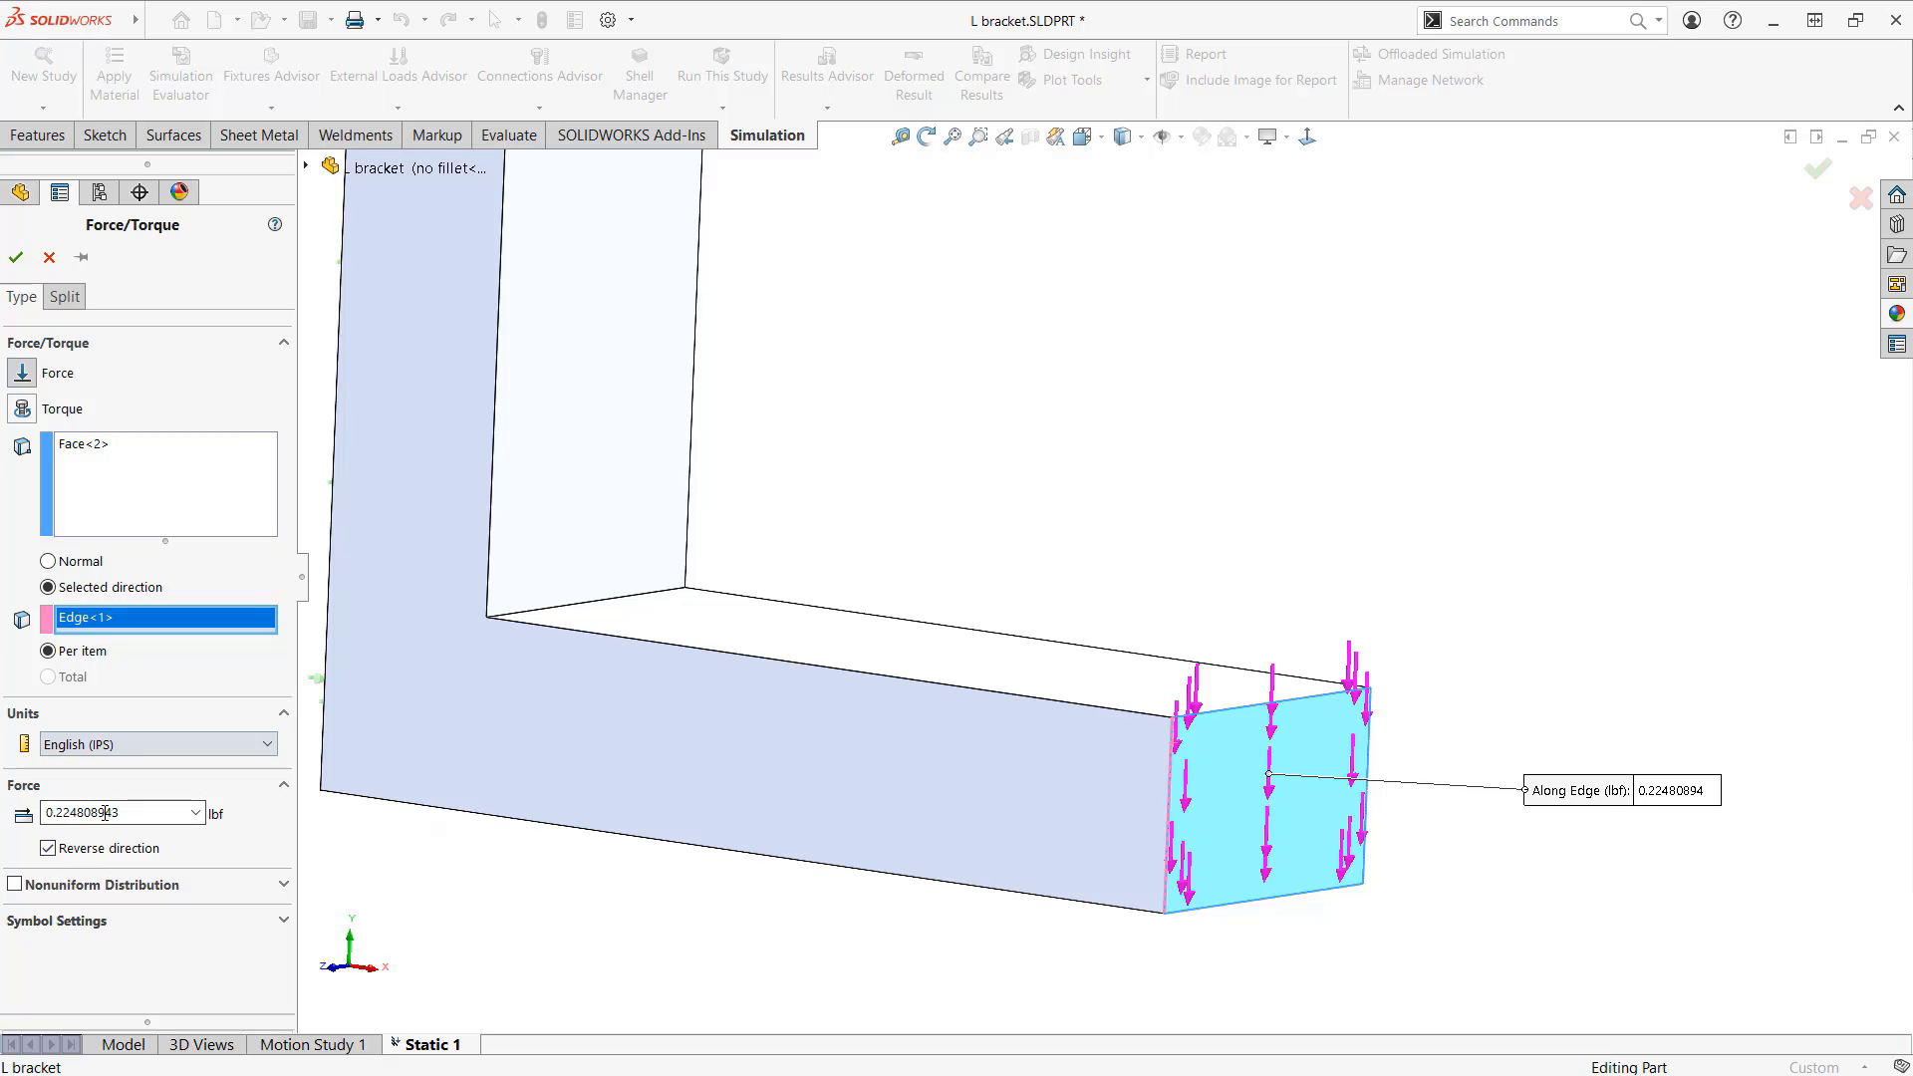
type("15")
scroll(696, 820, "up", 8)
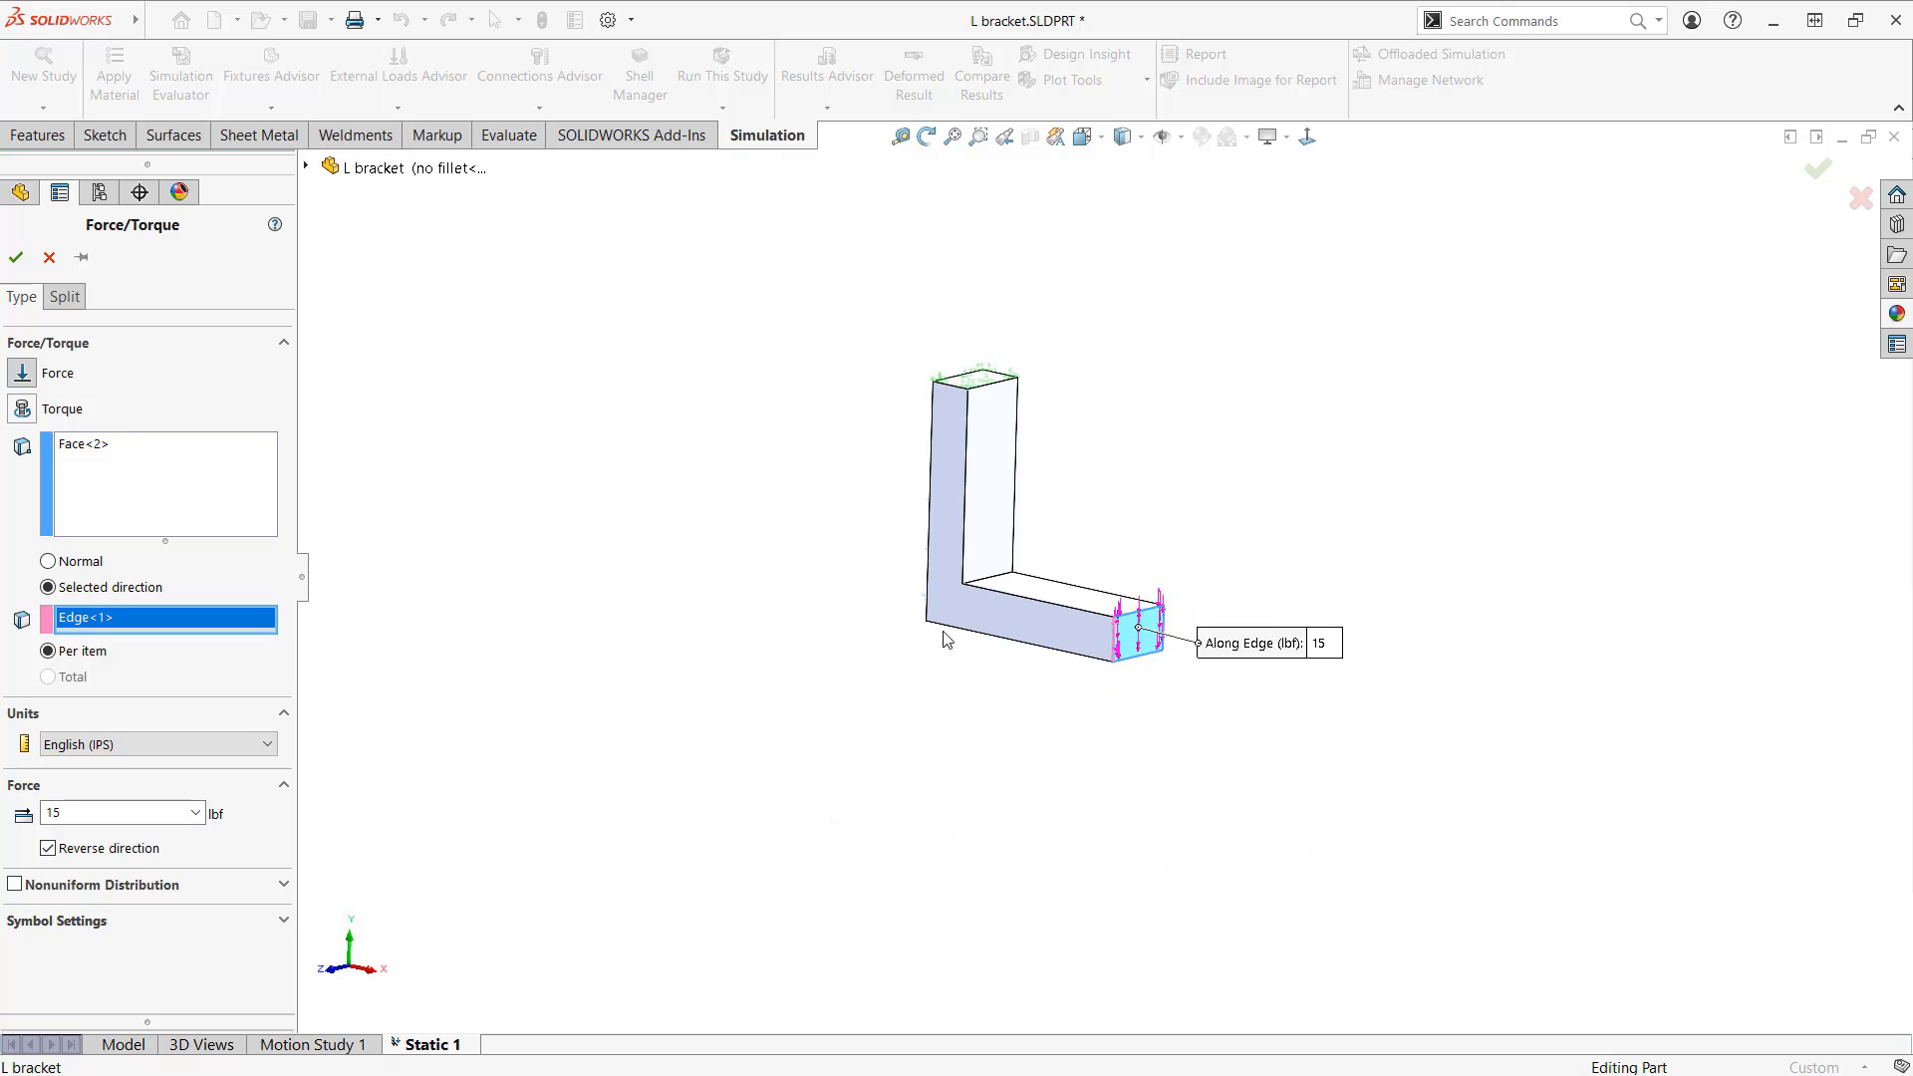
scroll(1089, 432, "down", 3)
left_click(20, 255)
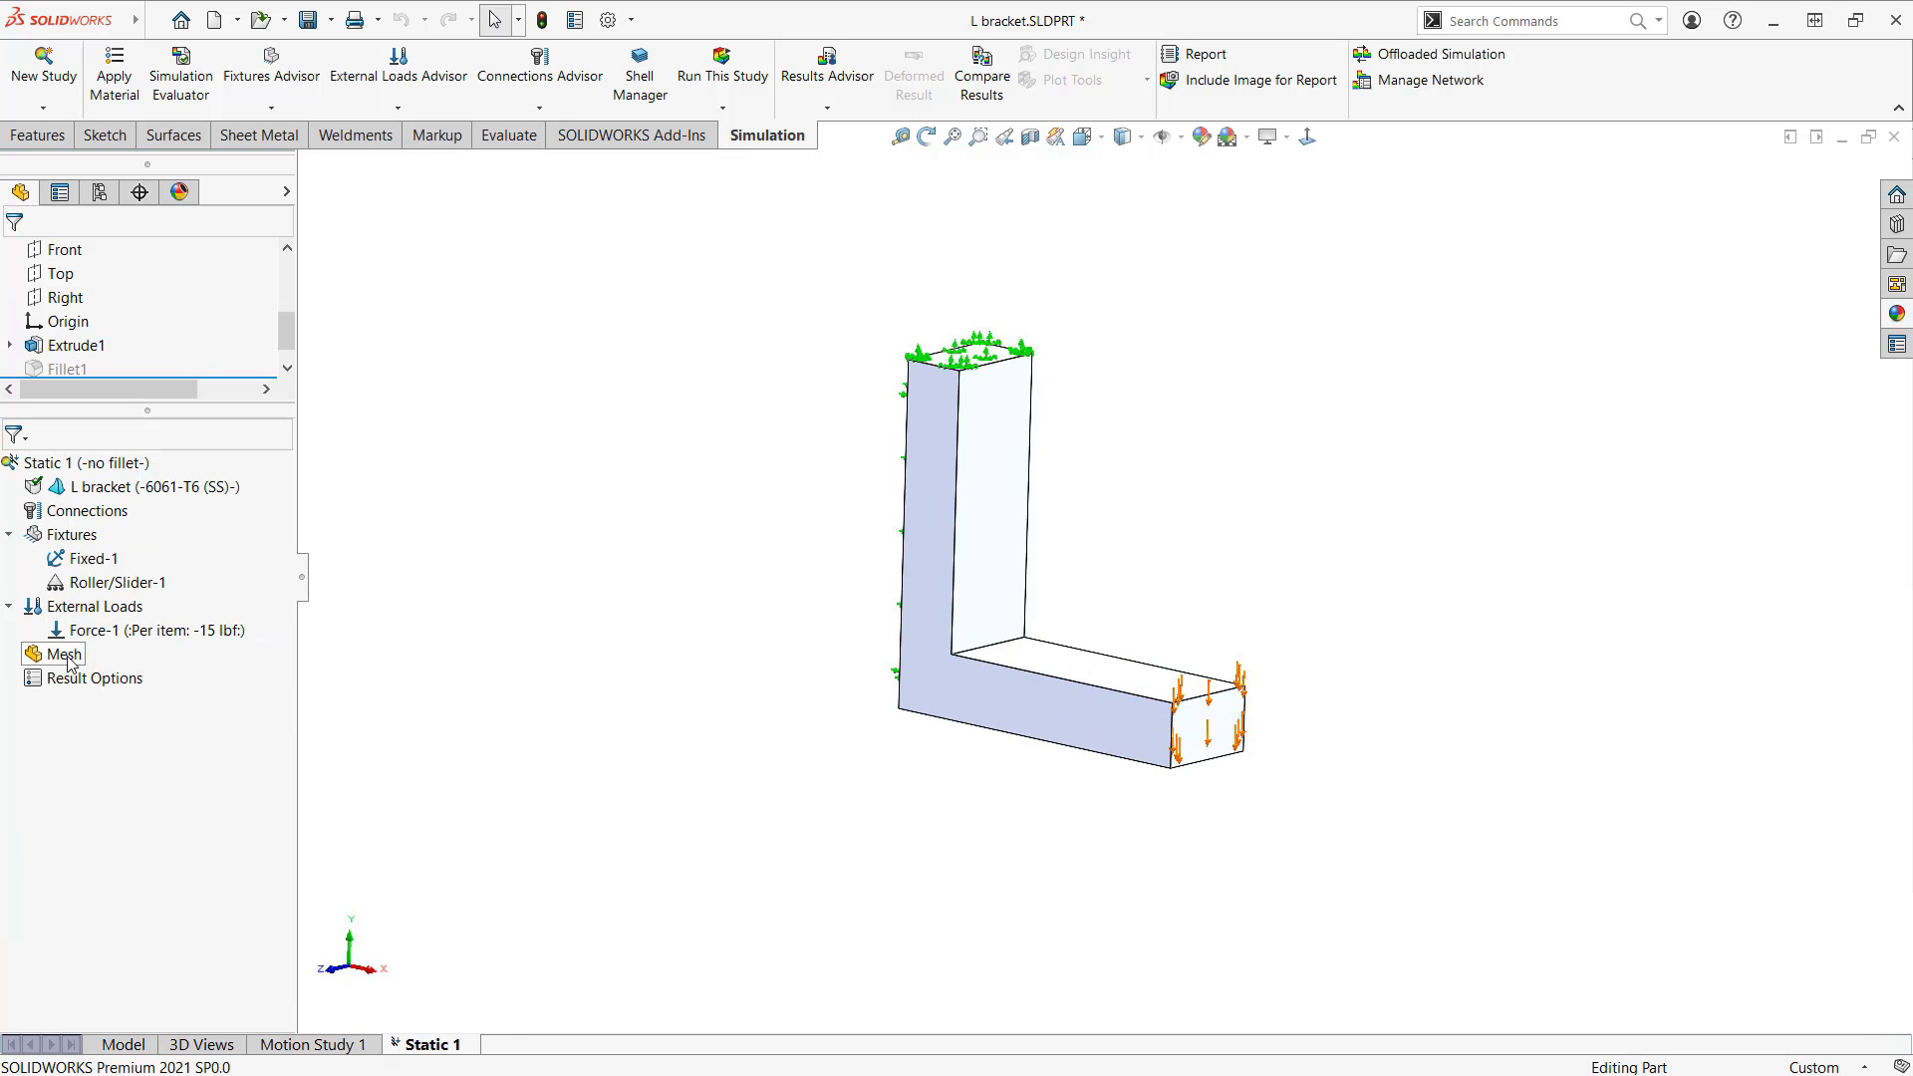
Step: Mesh the L bracket and run the static study
right_click(66, 655)
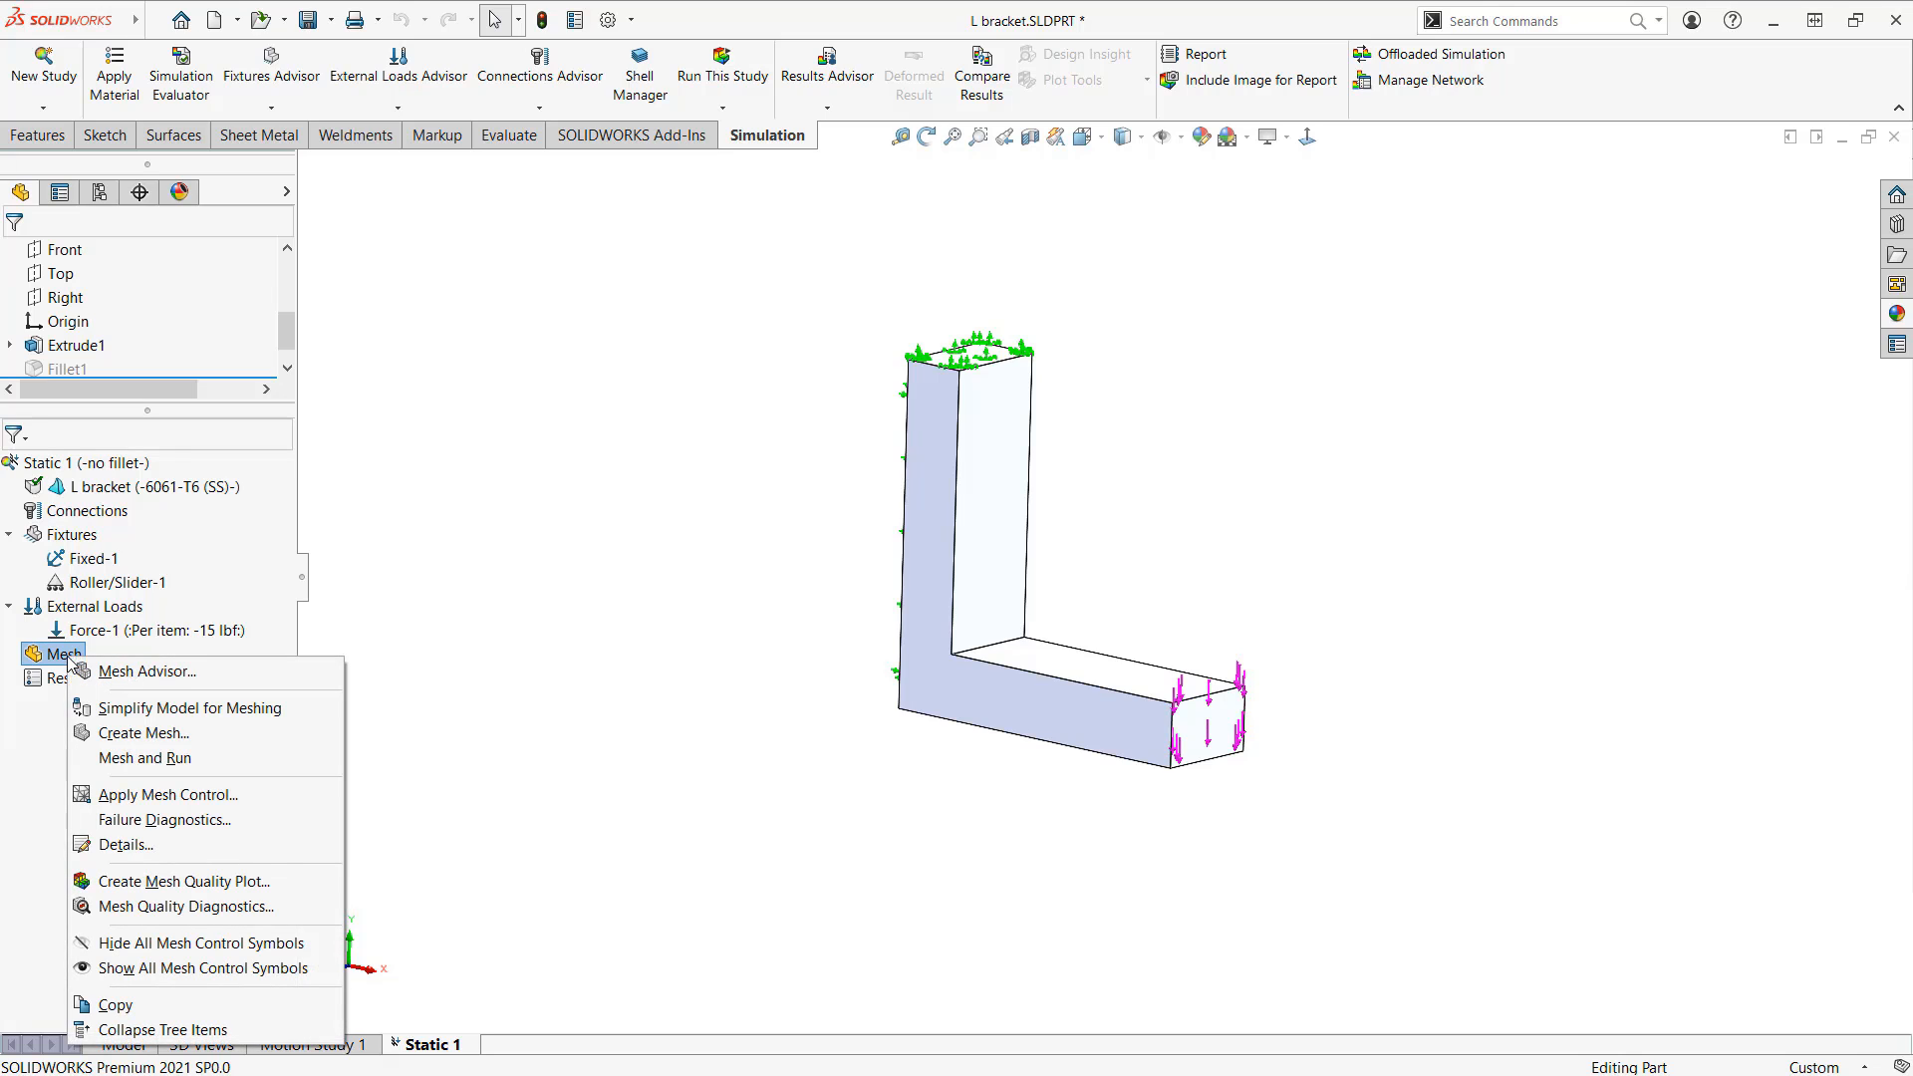
left_click(144, 733)
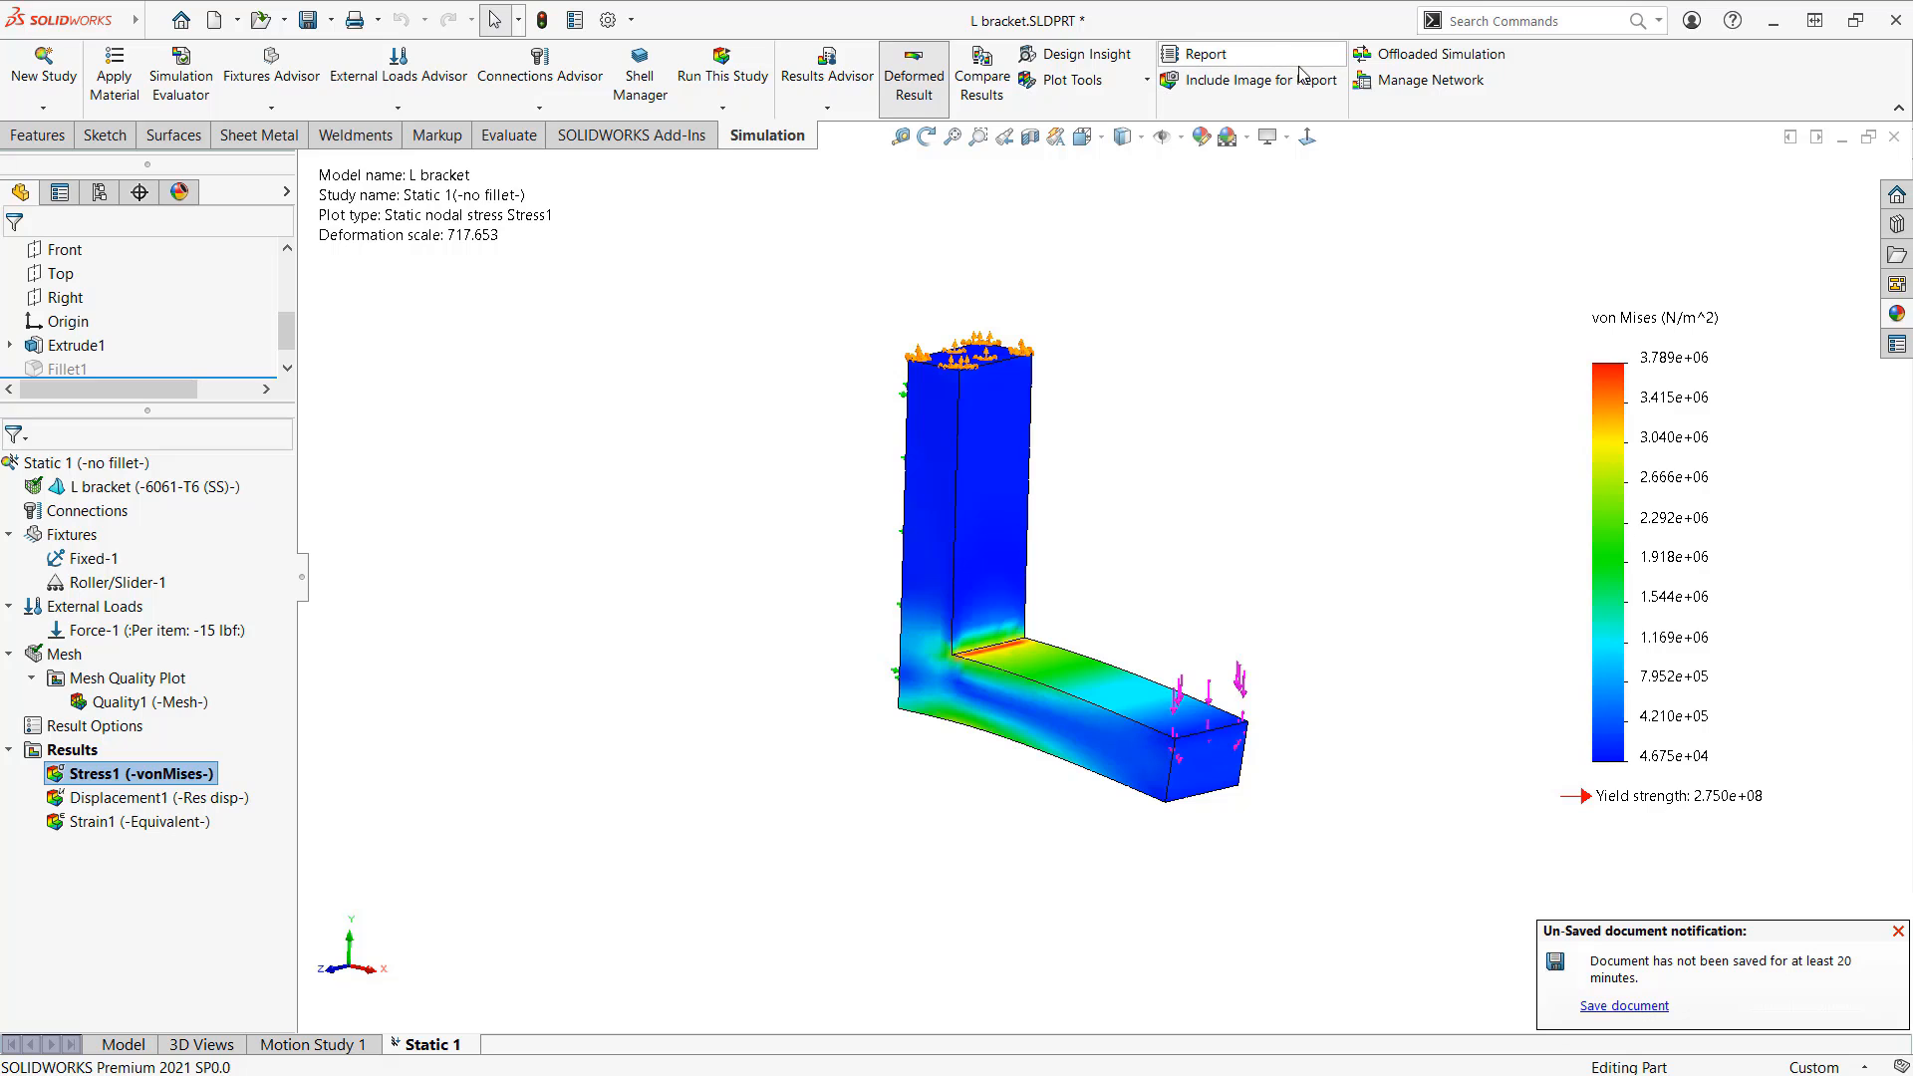
Step: Animate the von Mises stress plot, watch the bracket bend from the front view, and close the animation
right_click(196, 780)
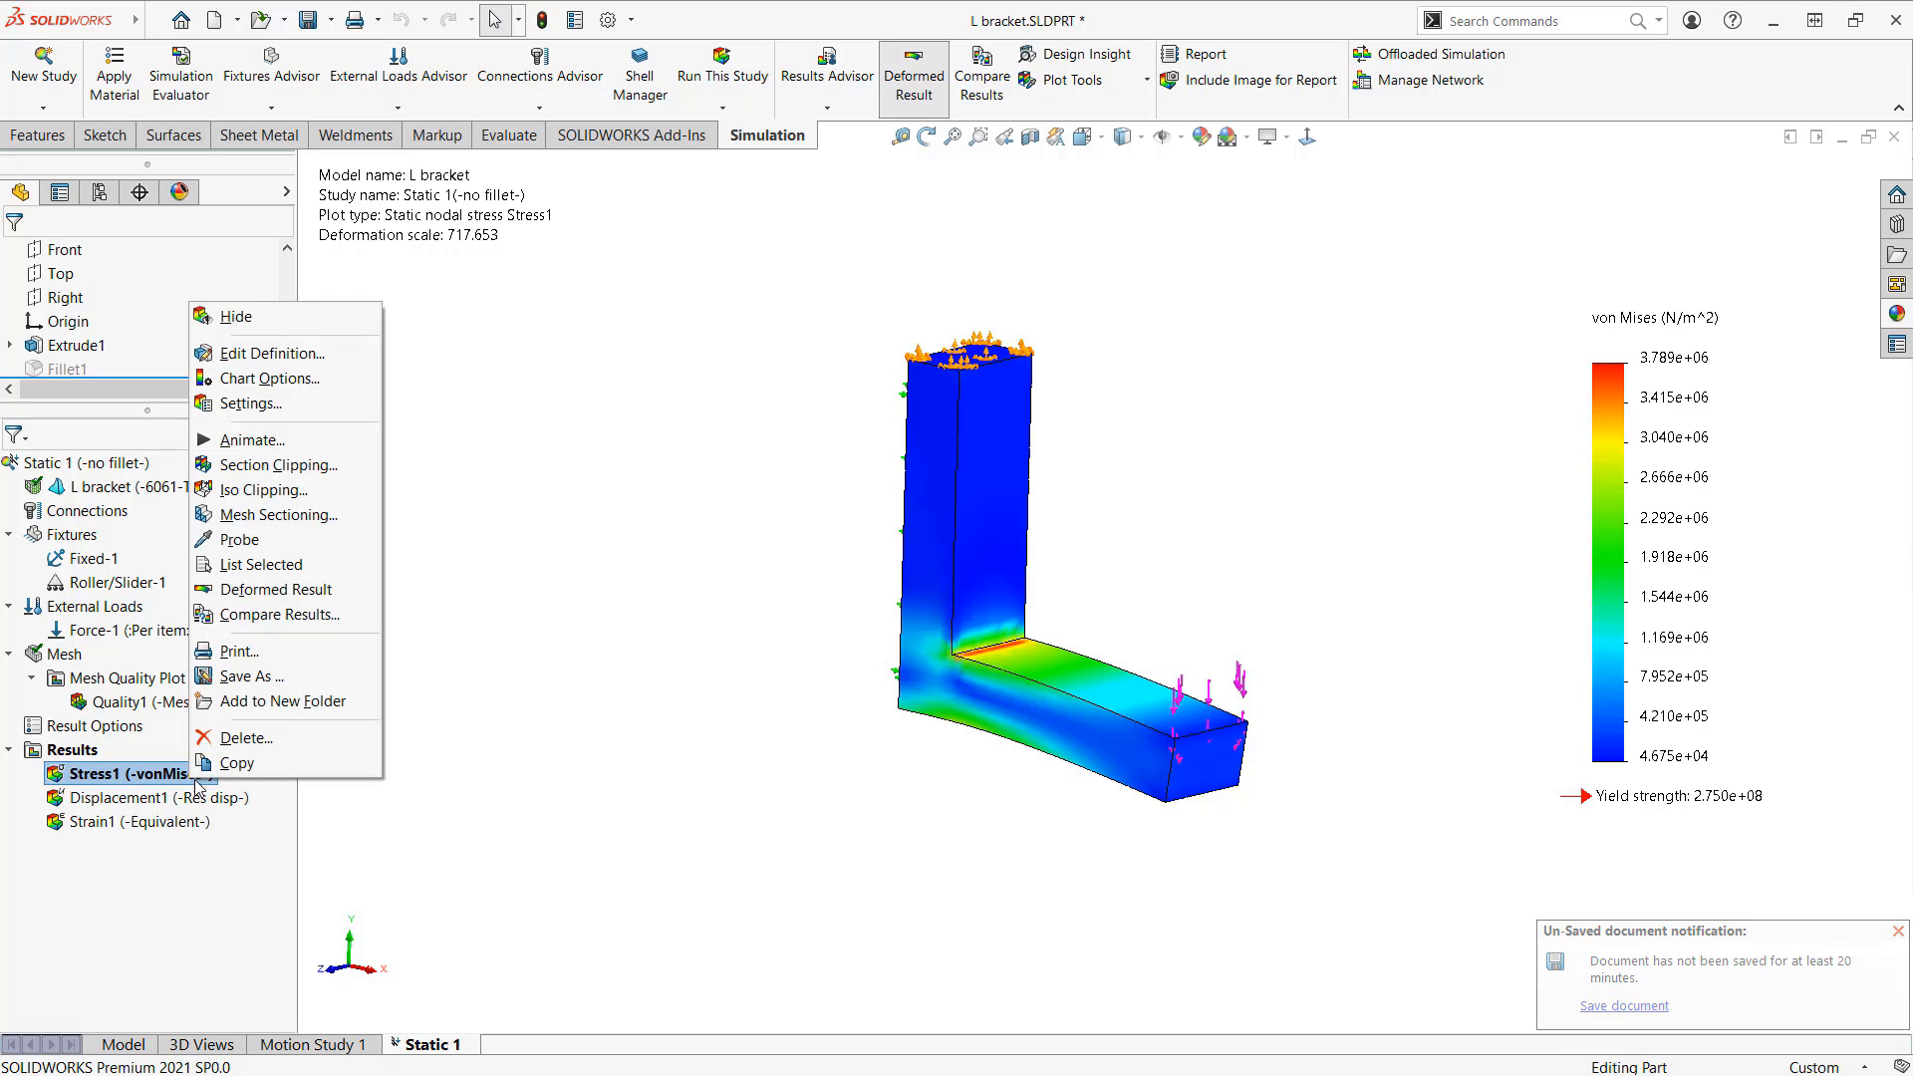
left_click(318, 439)
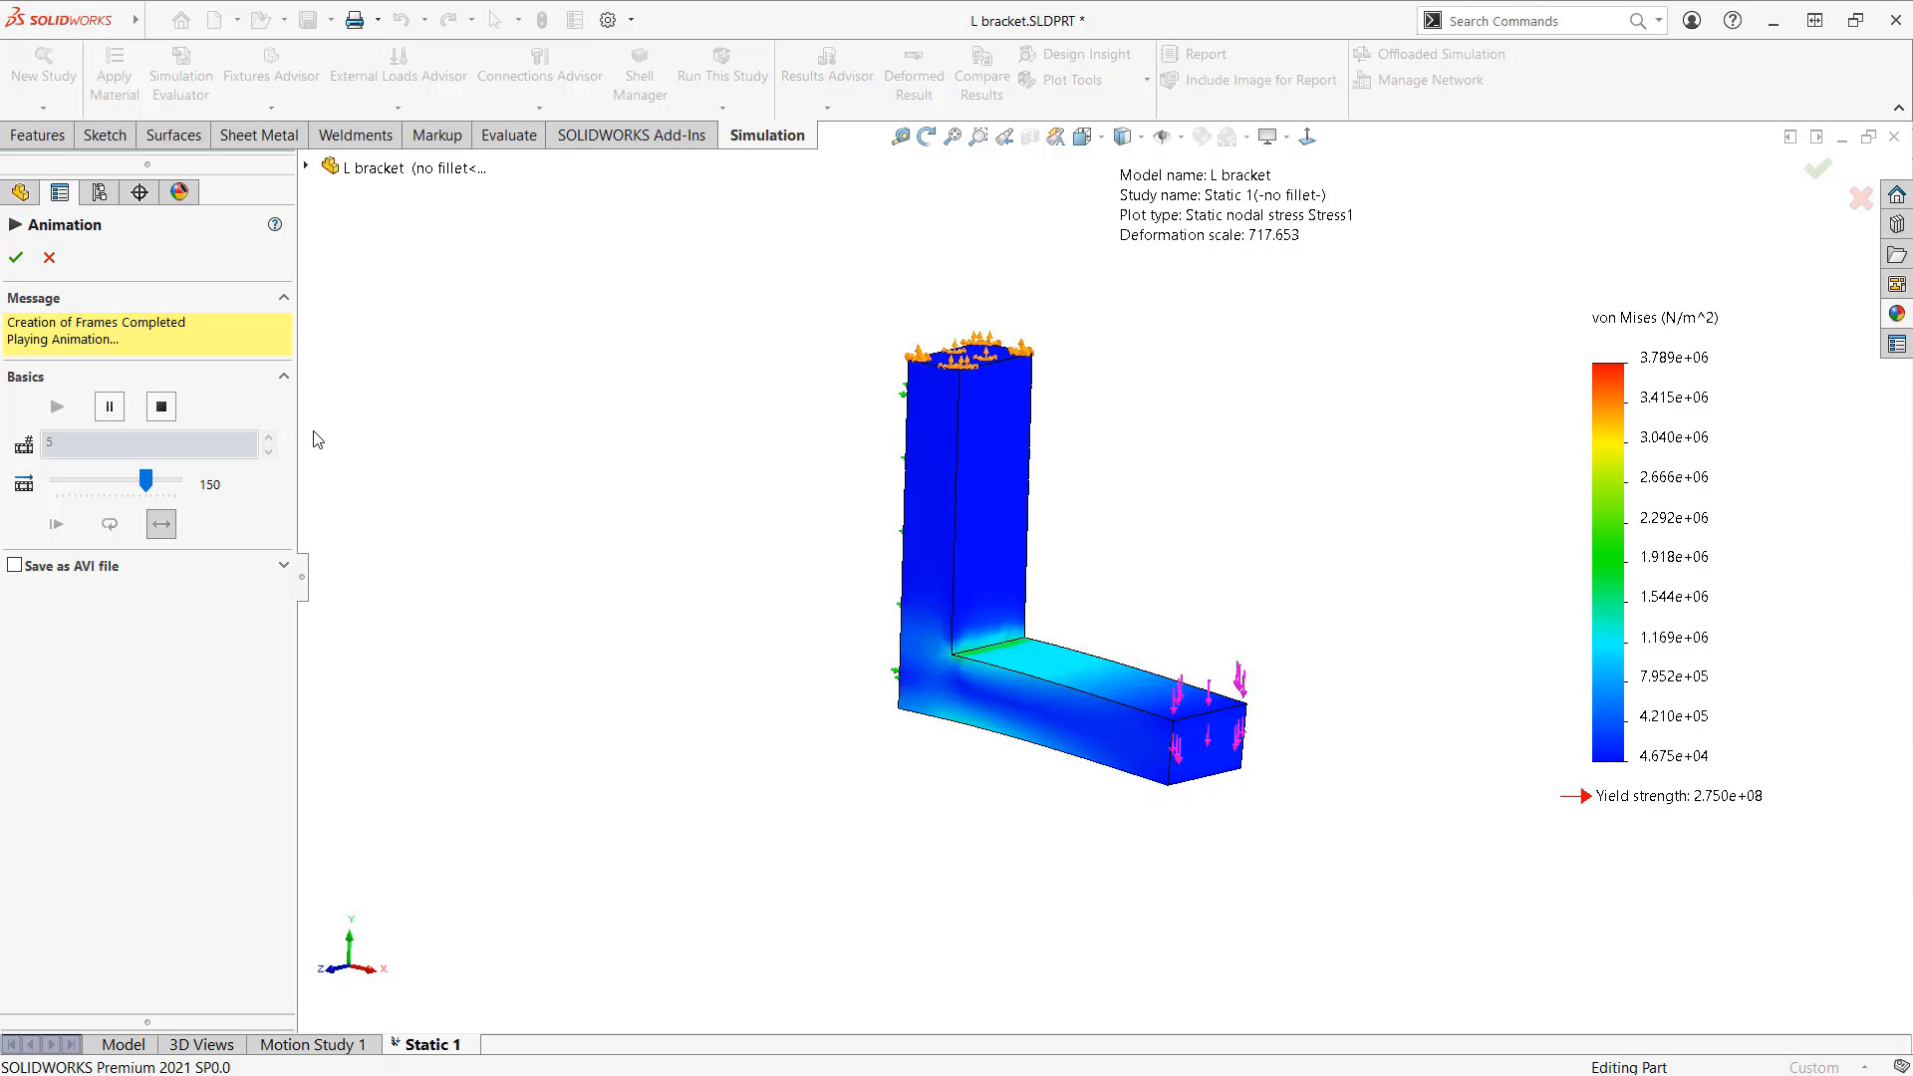
key("ctrl+1")
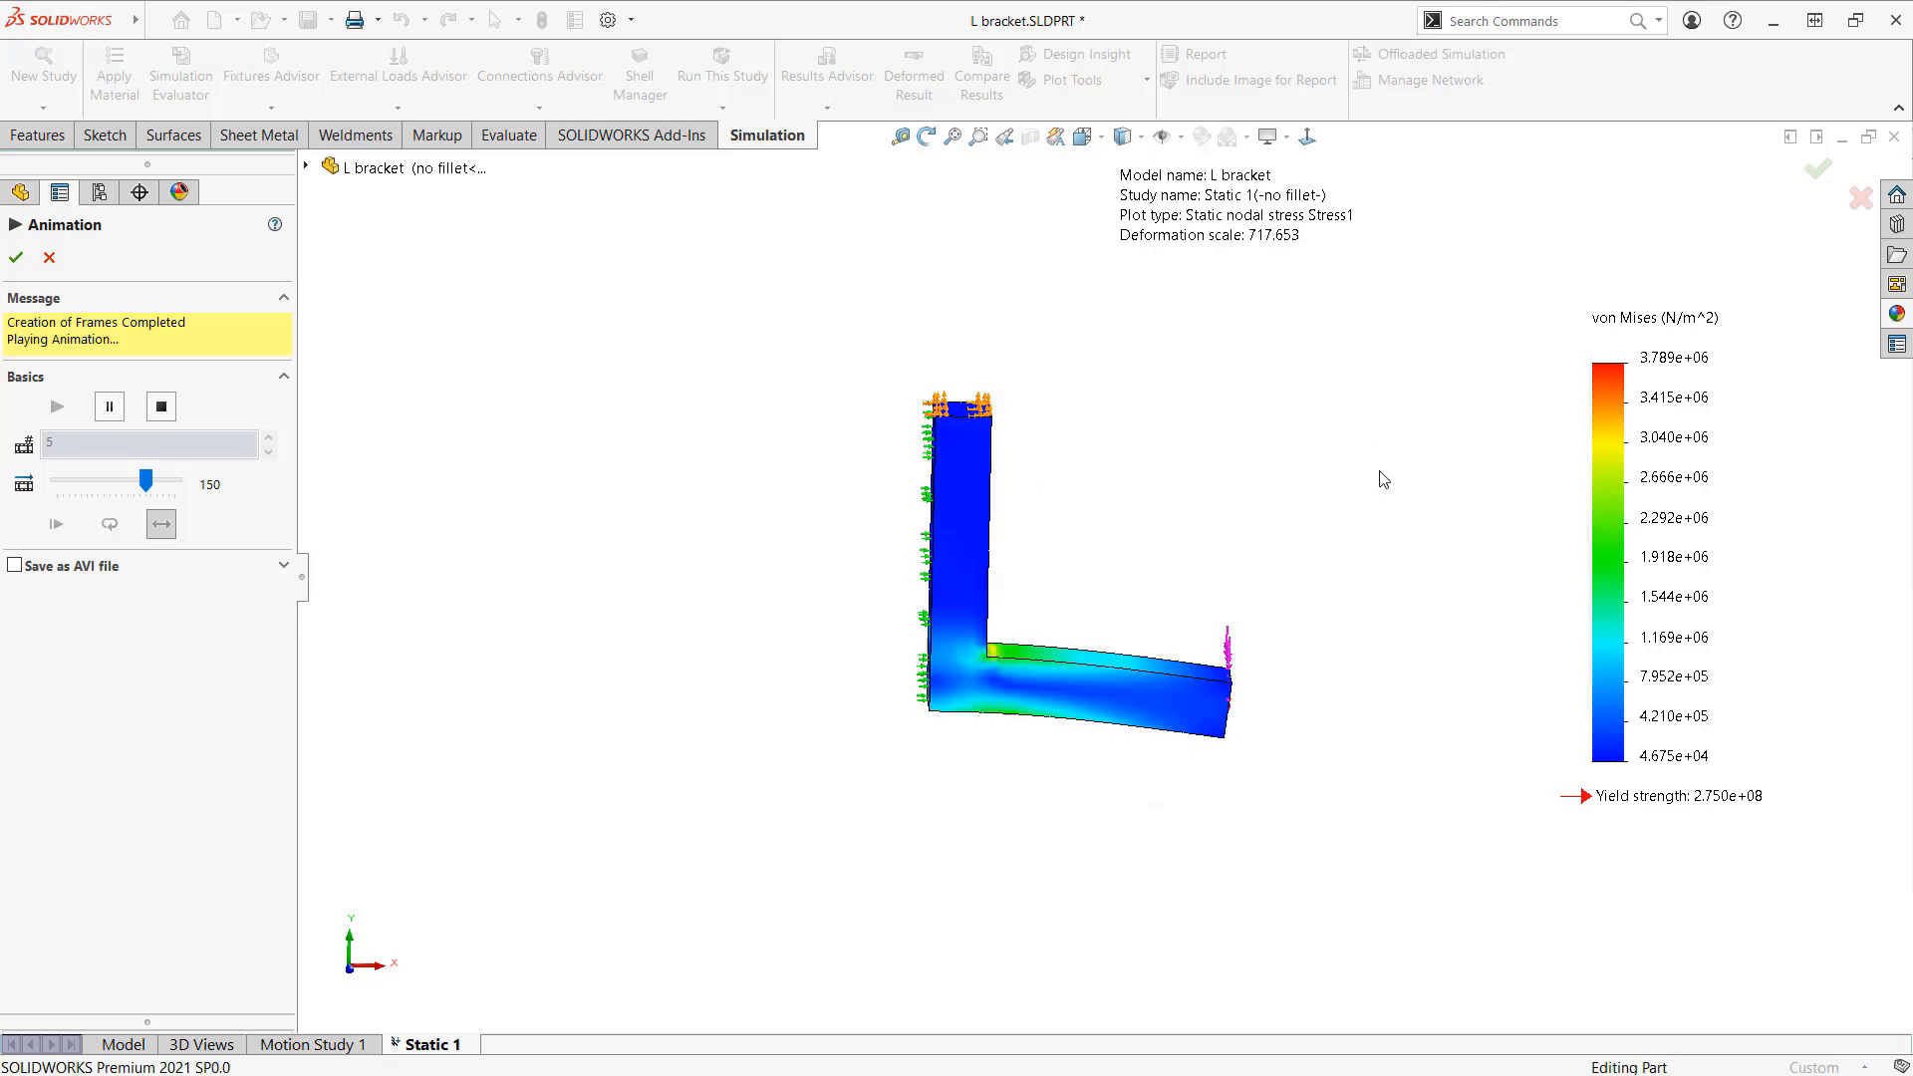
scroll(1295, 498, "down", 3)
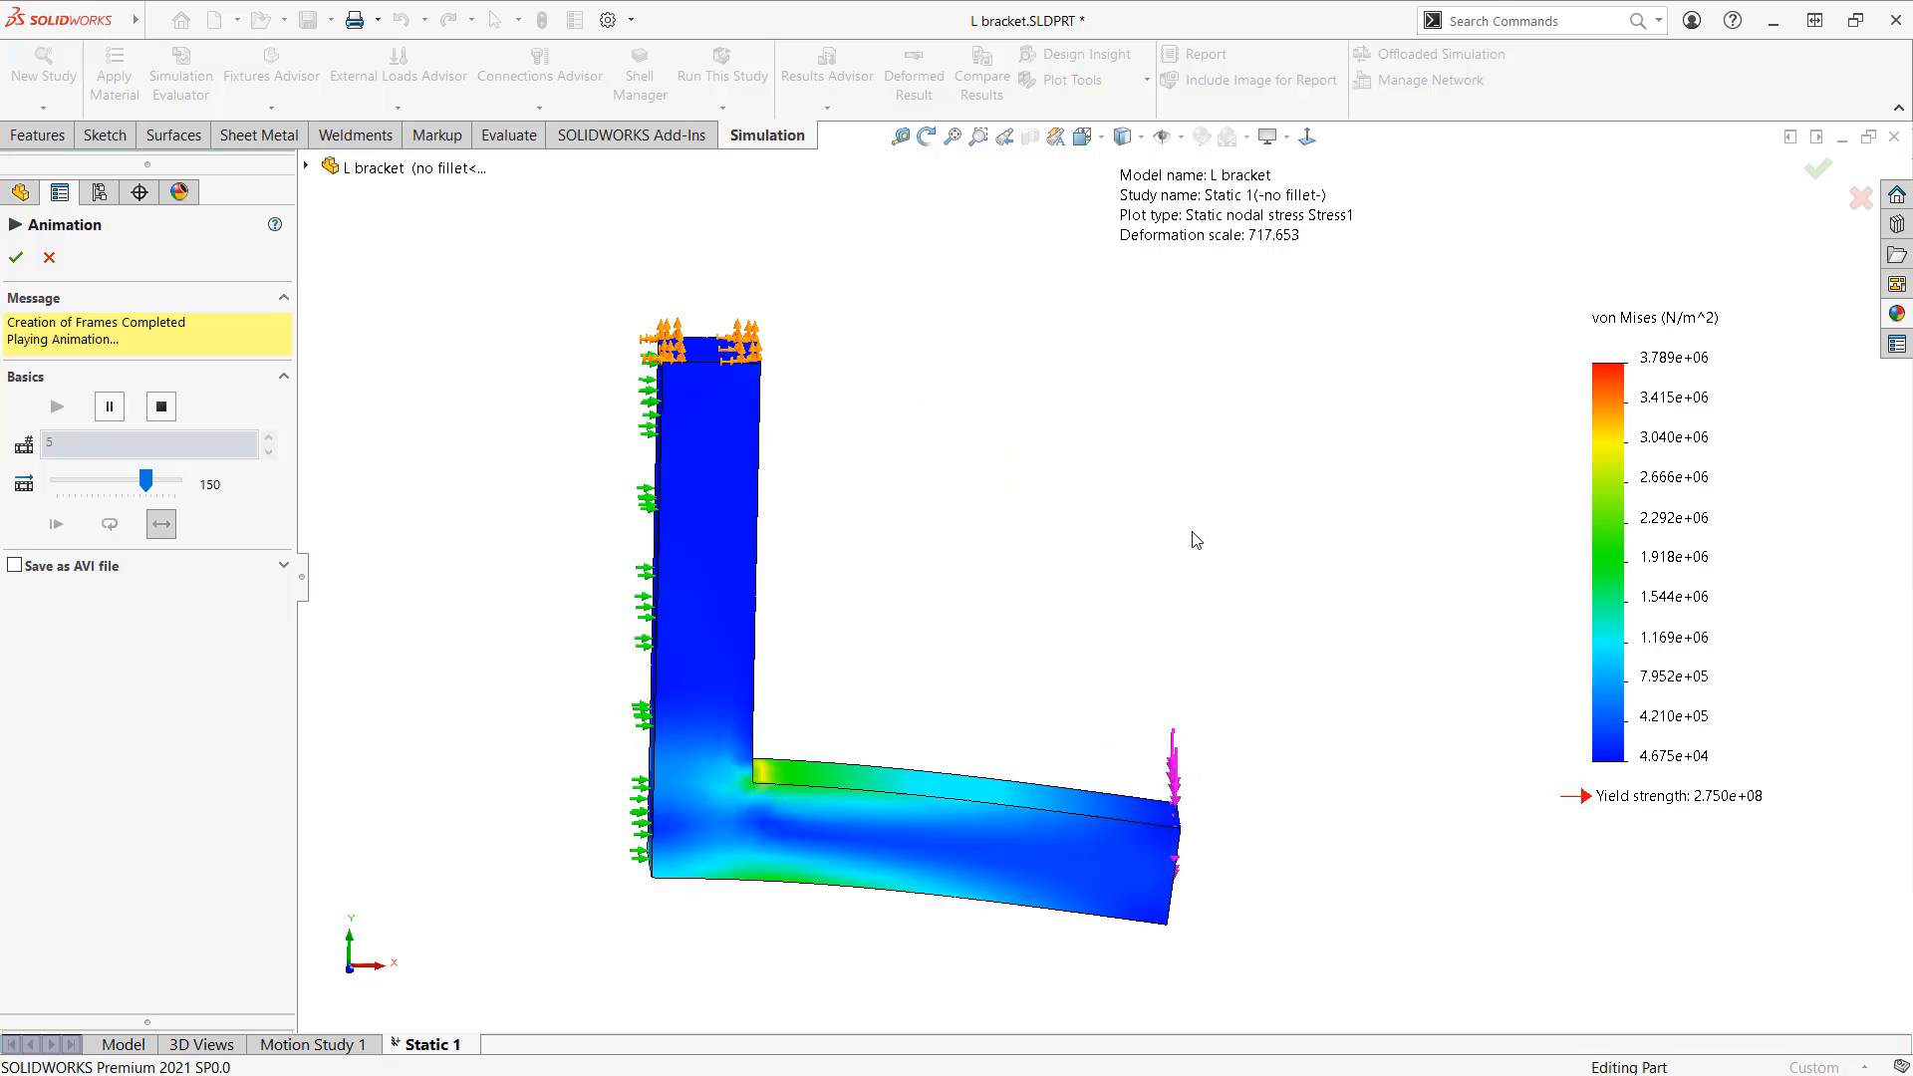
mouse_move(923, 719)
left_mouse_down()
mouse_move(1158, 264)
mouse_move(1317, 237)
left_mouse_up()
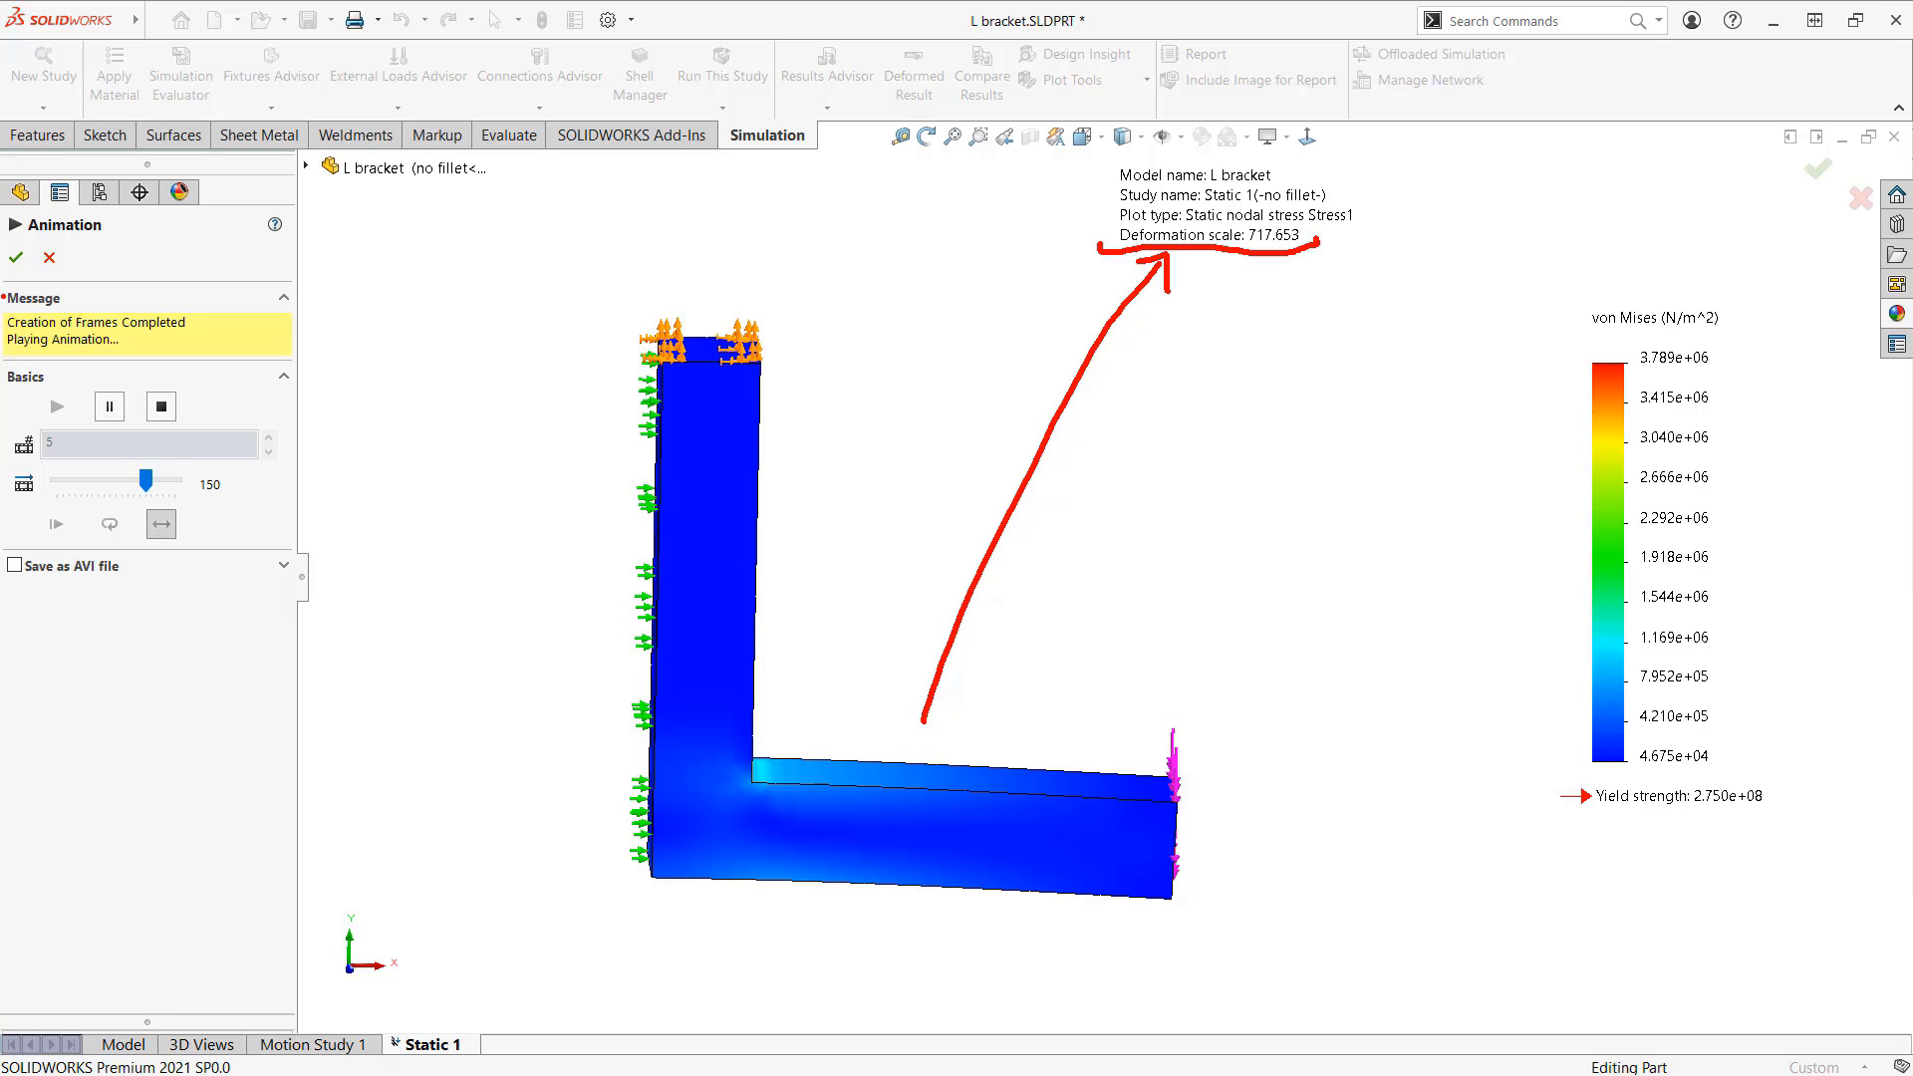
key("Escape")
left_click(49, 258)
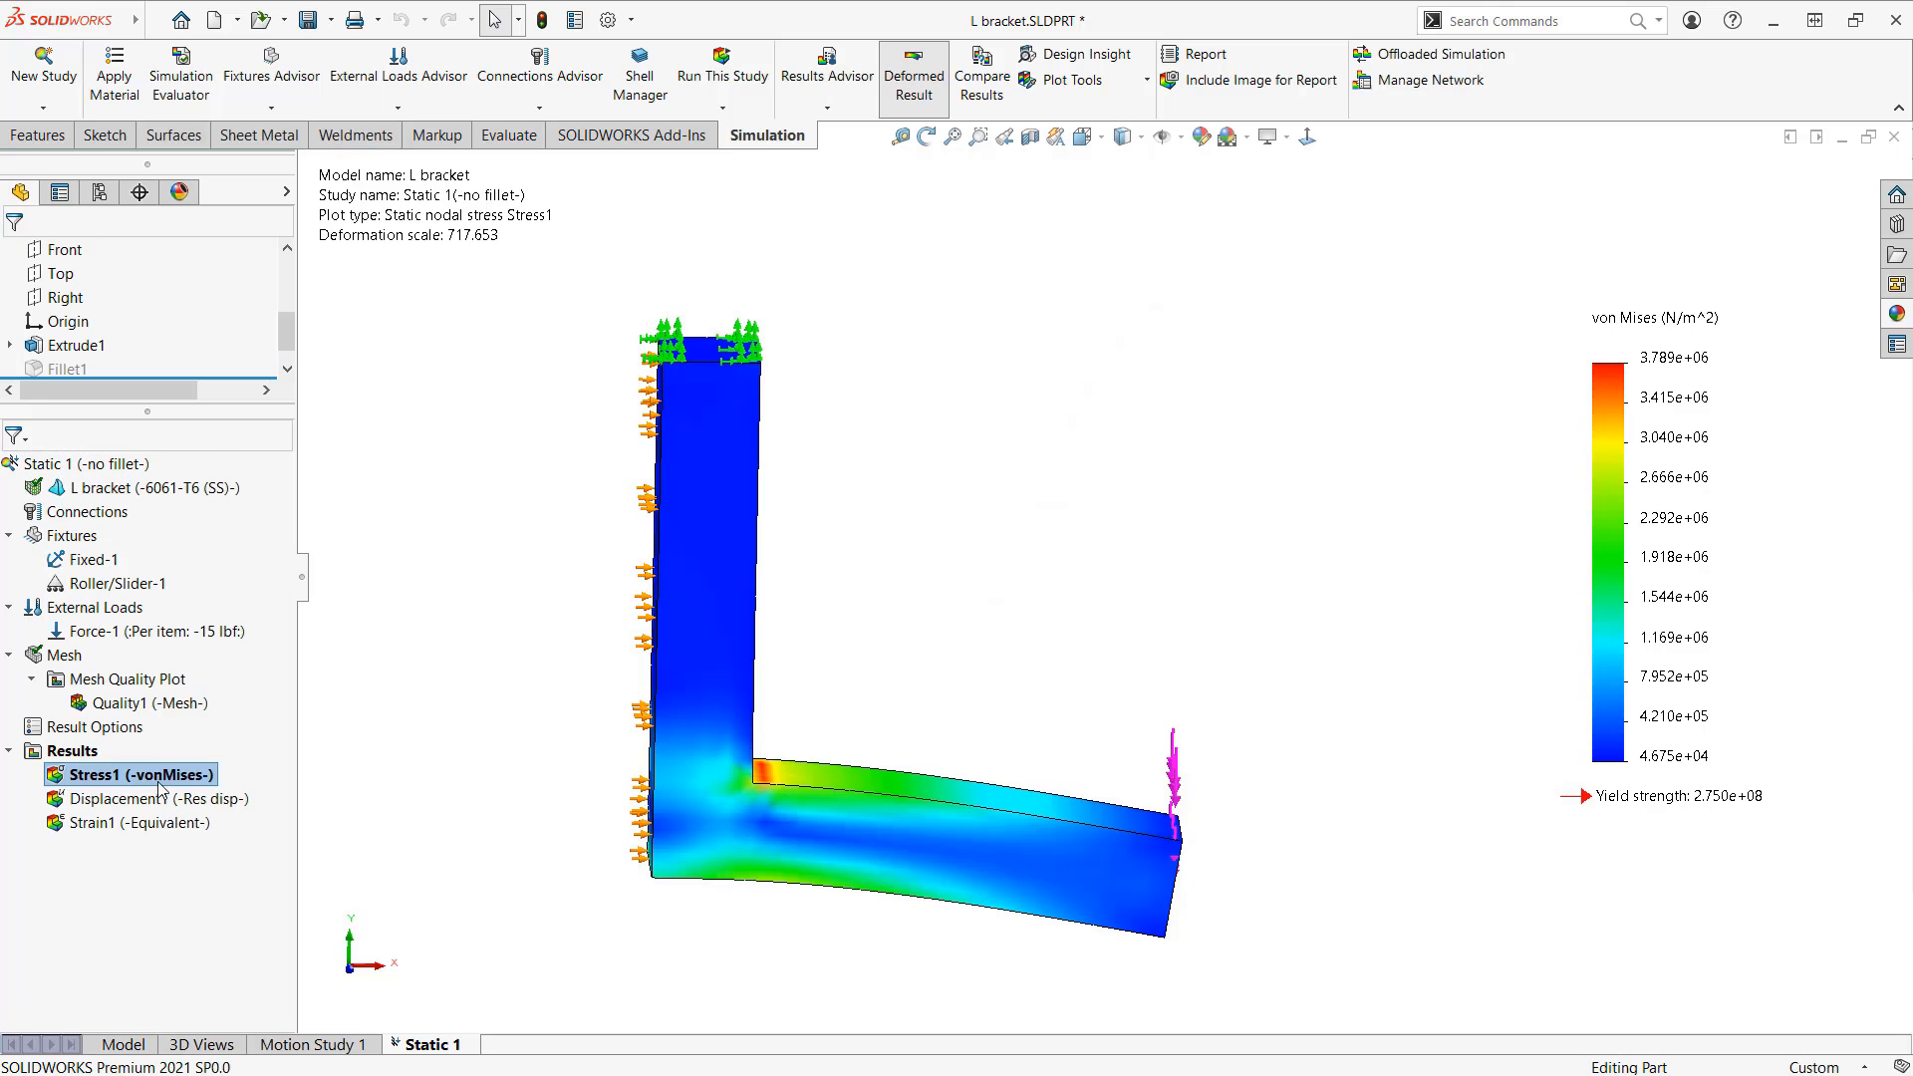
right_click(159, 787)
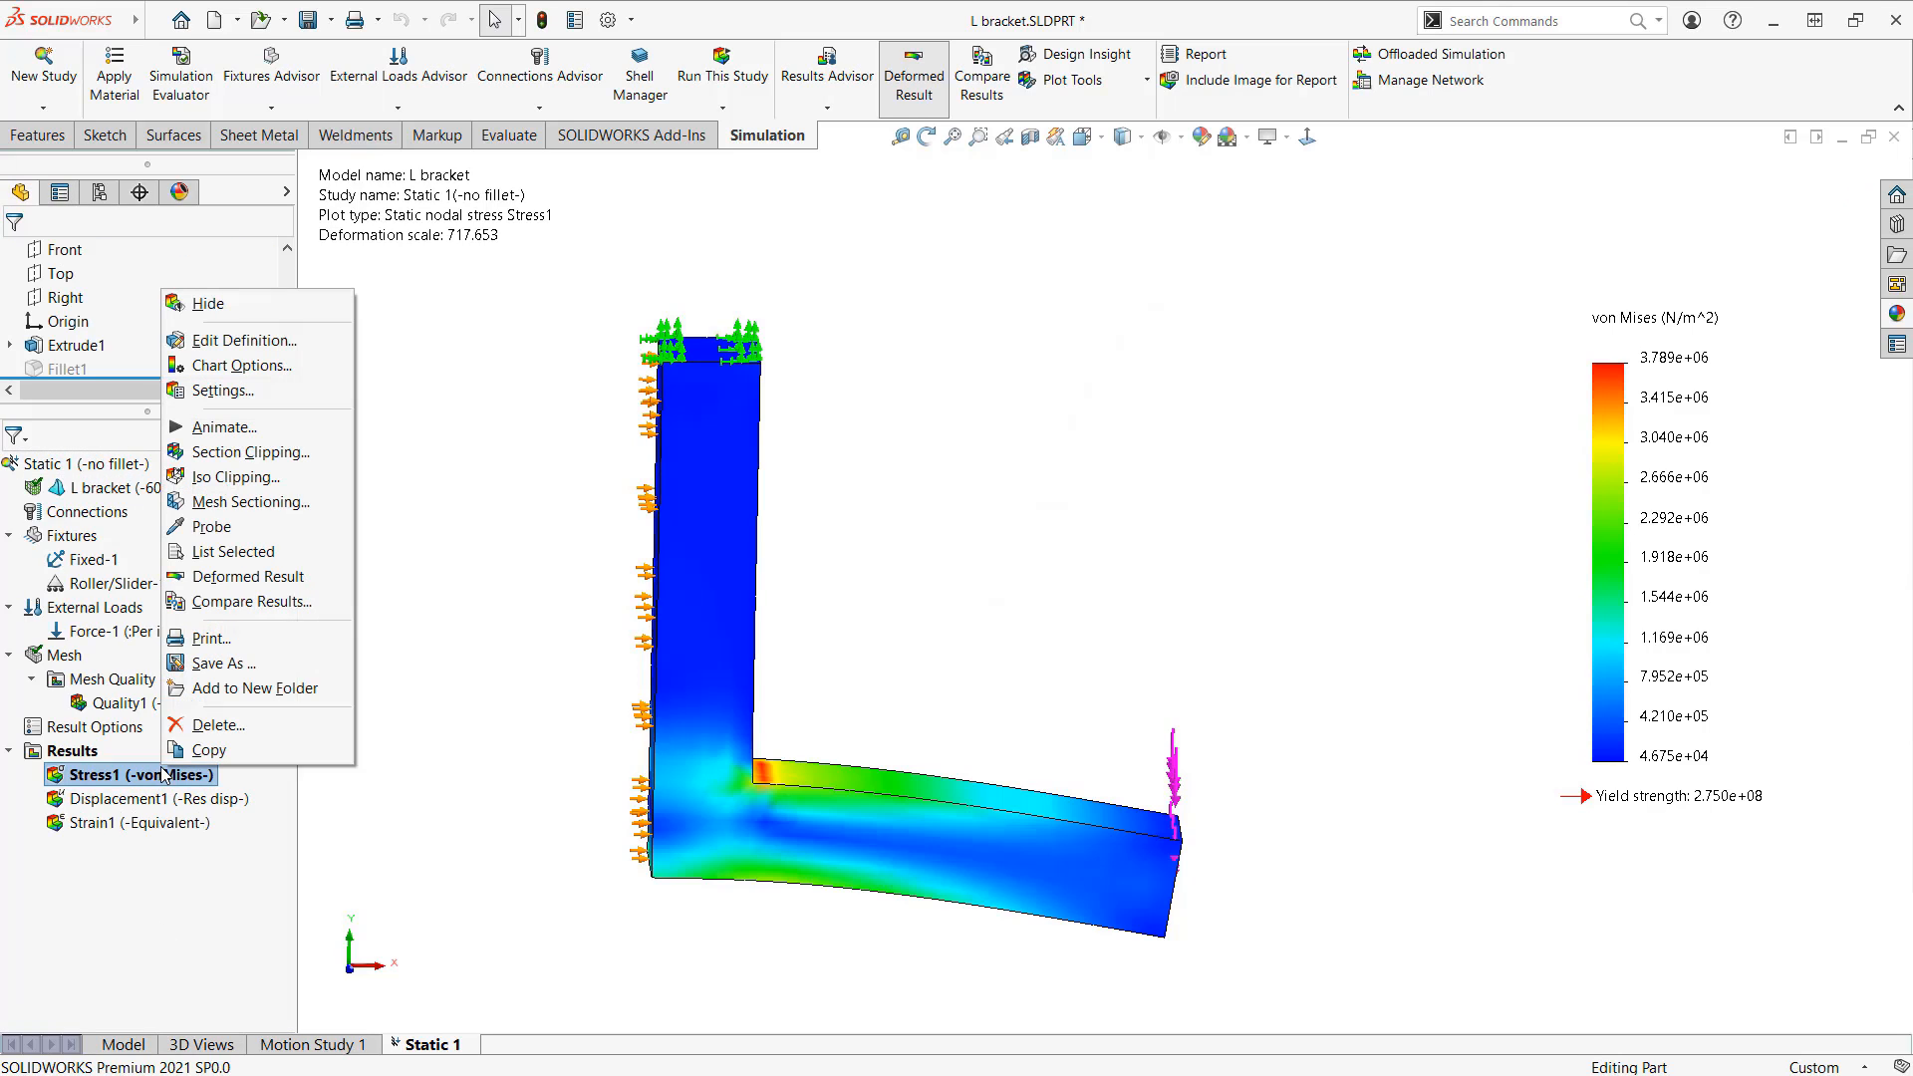
left_click(284, 374)
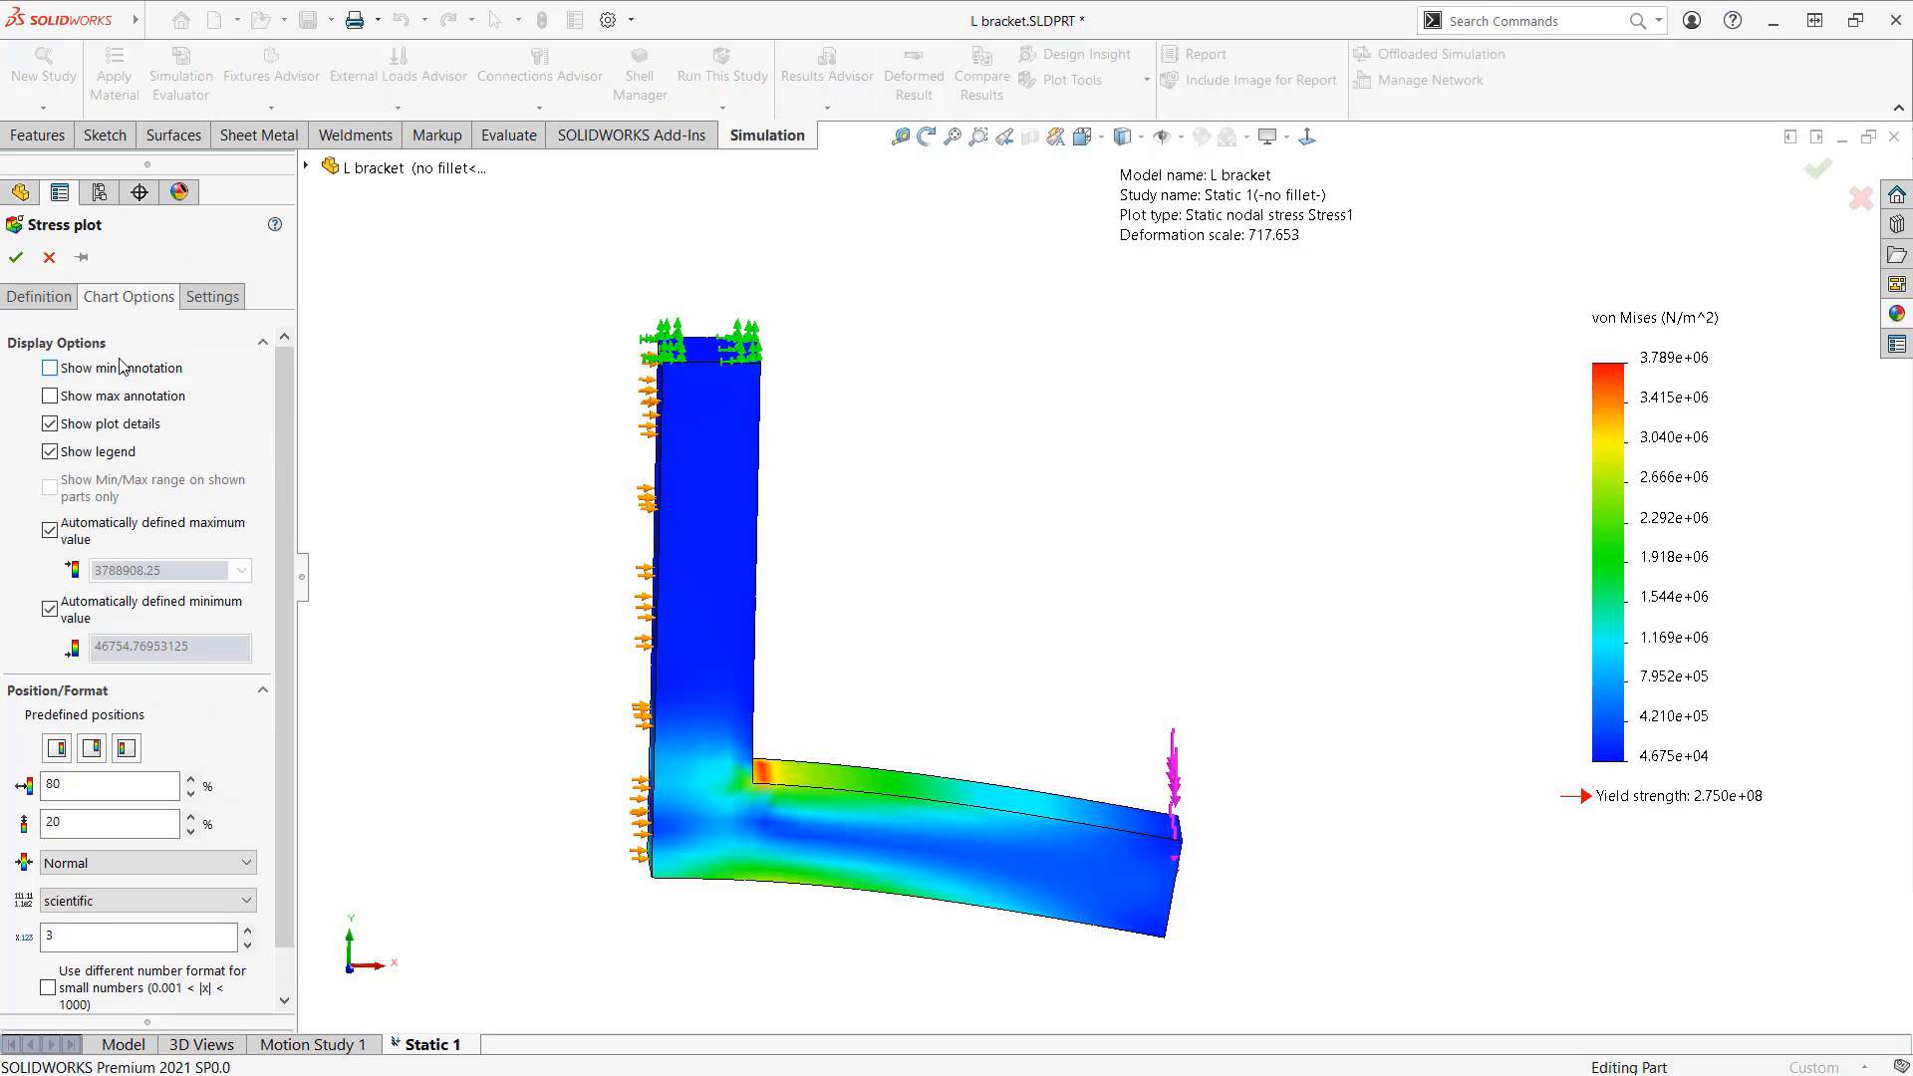
left_click(227, 296)
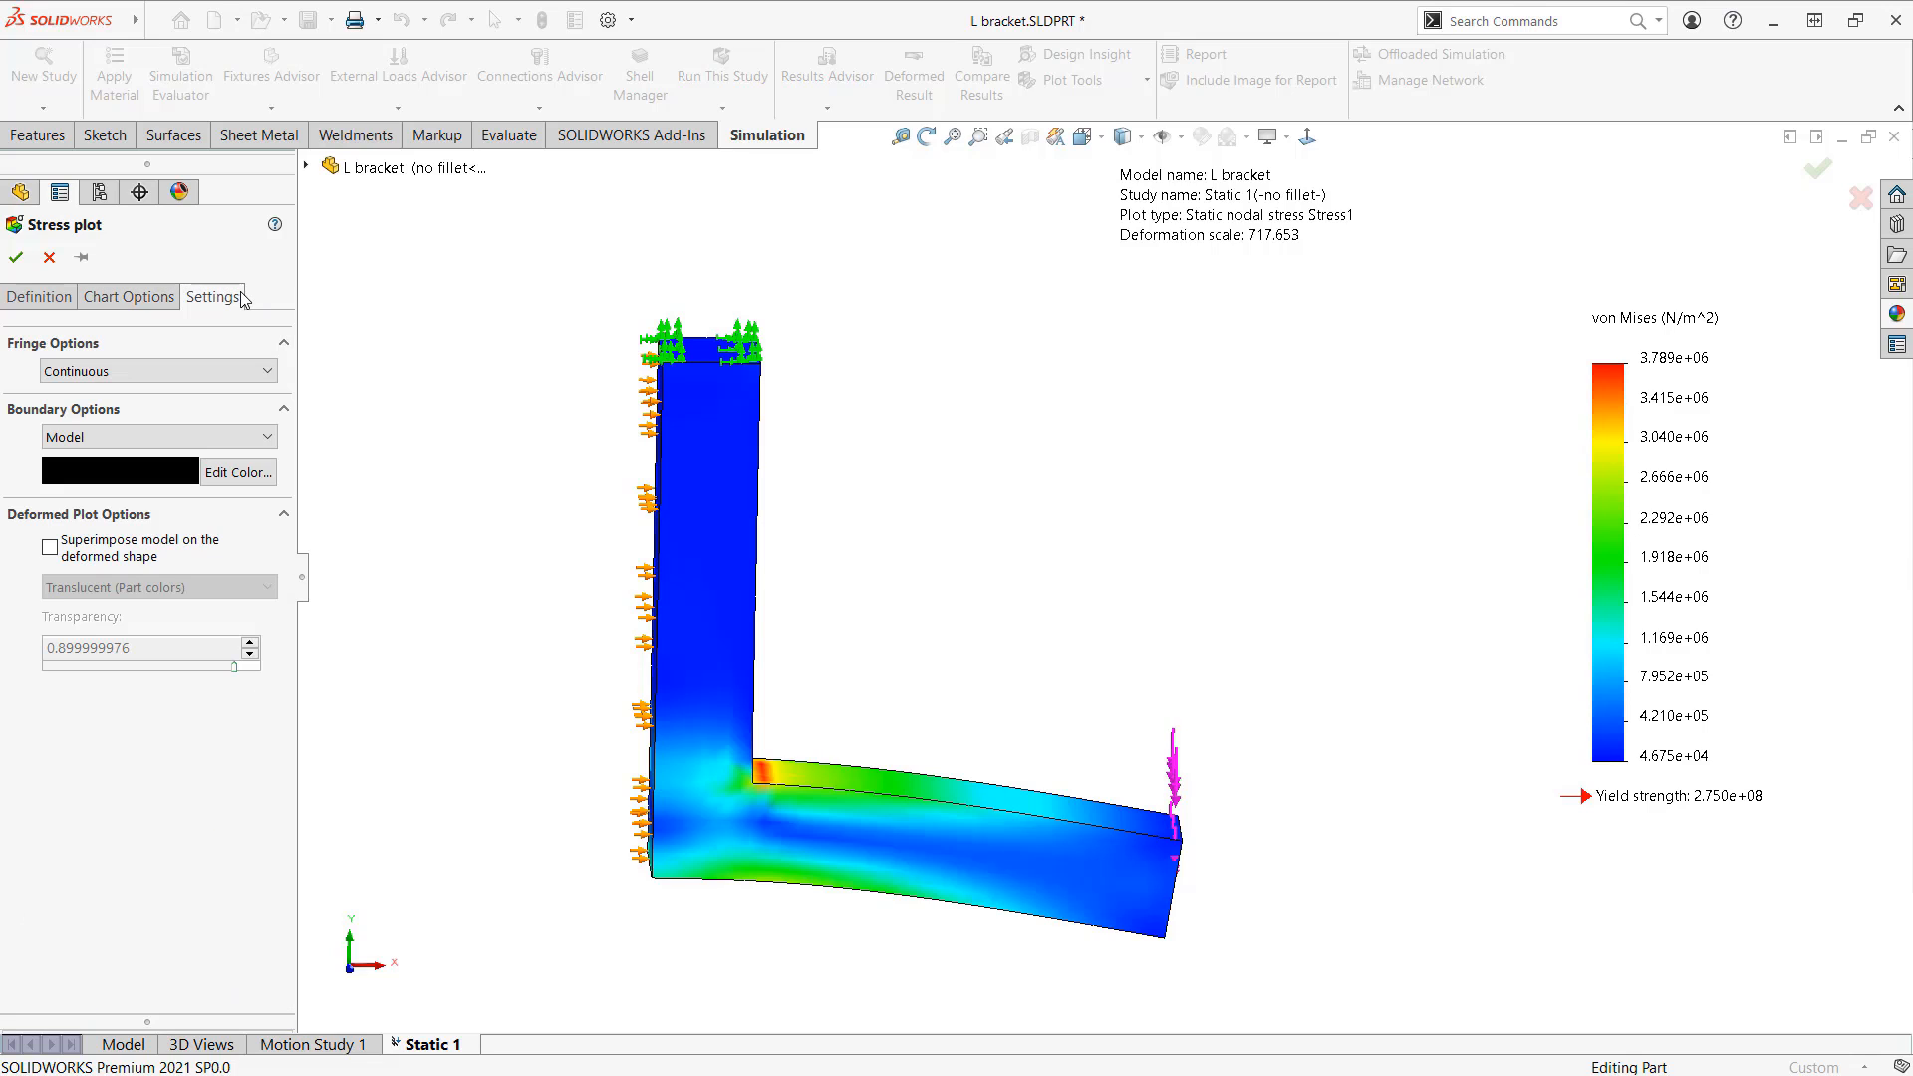
left_click(28, 301)
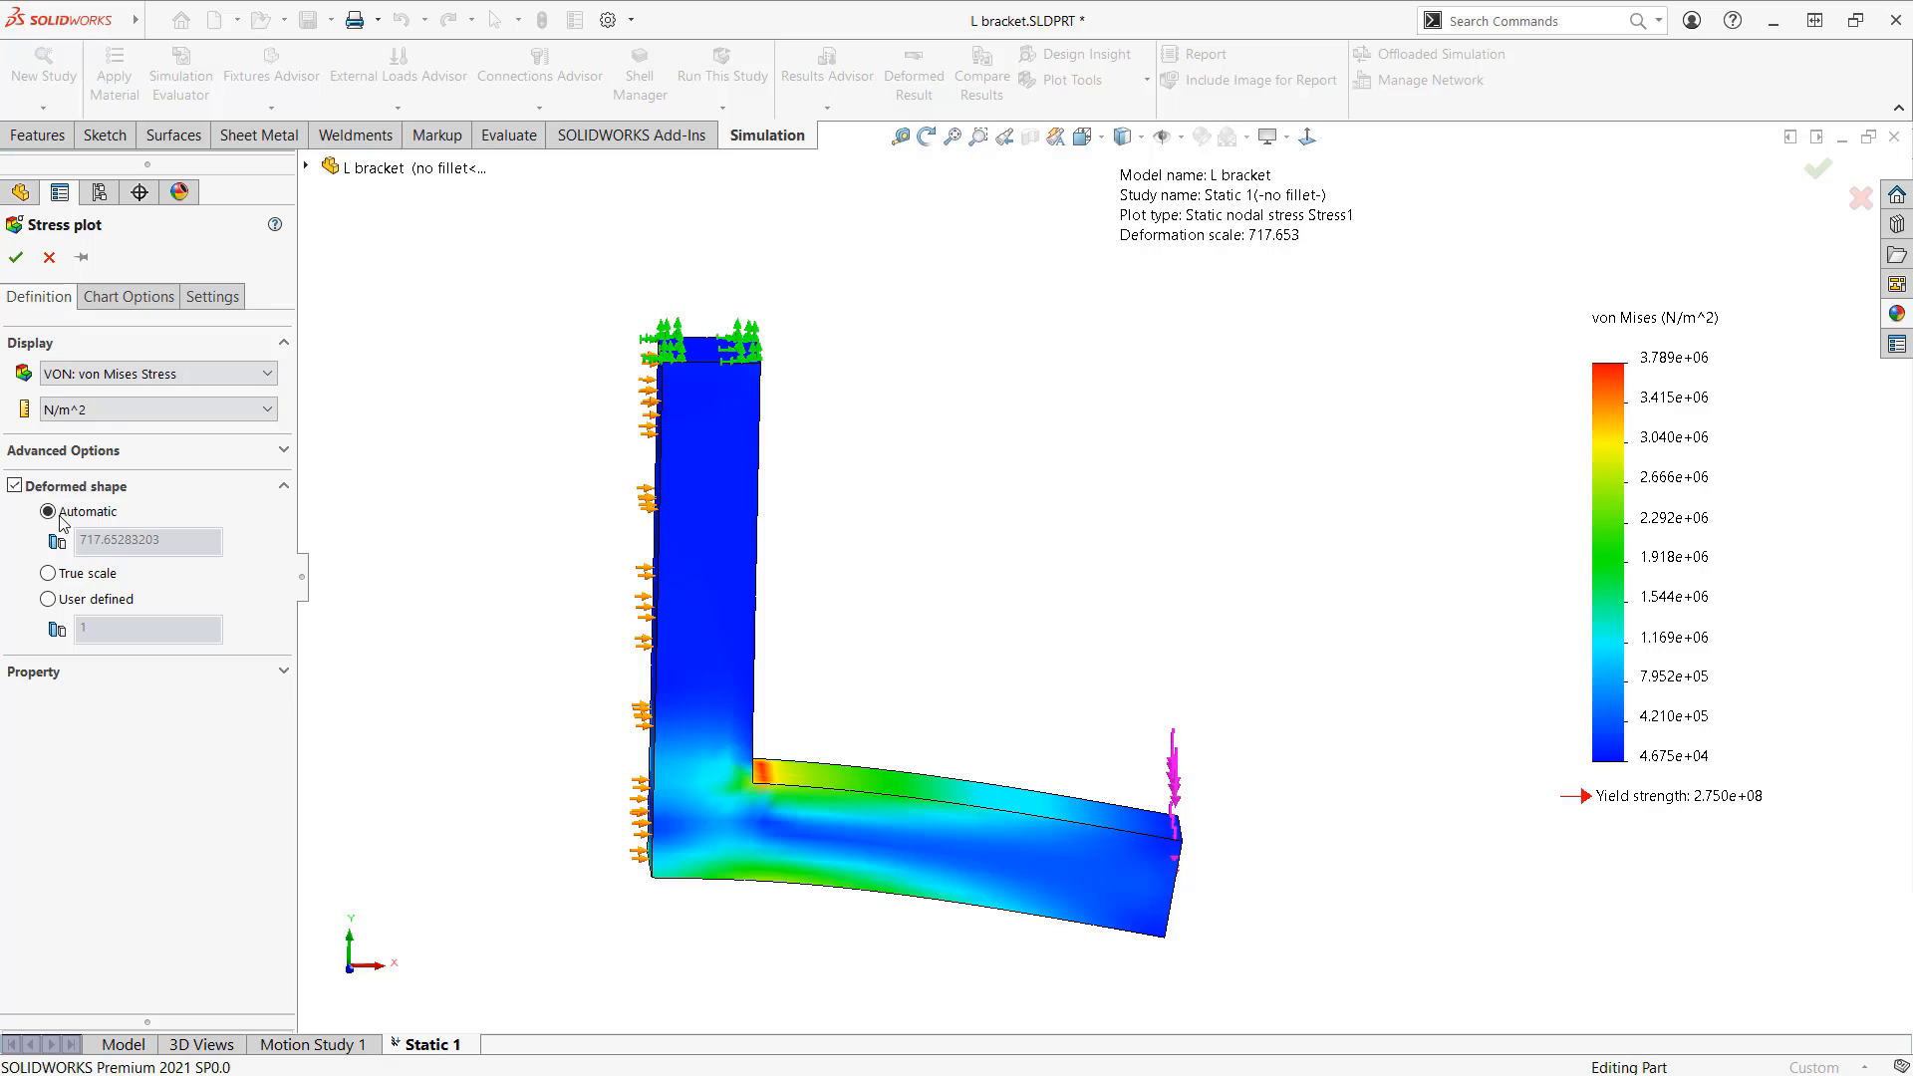
left_click(49, 257)
Step: Set the von Mises stress plot's deformed shape to True scale and accept the definition
right_click(182, 781)
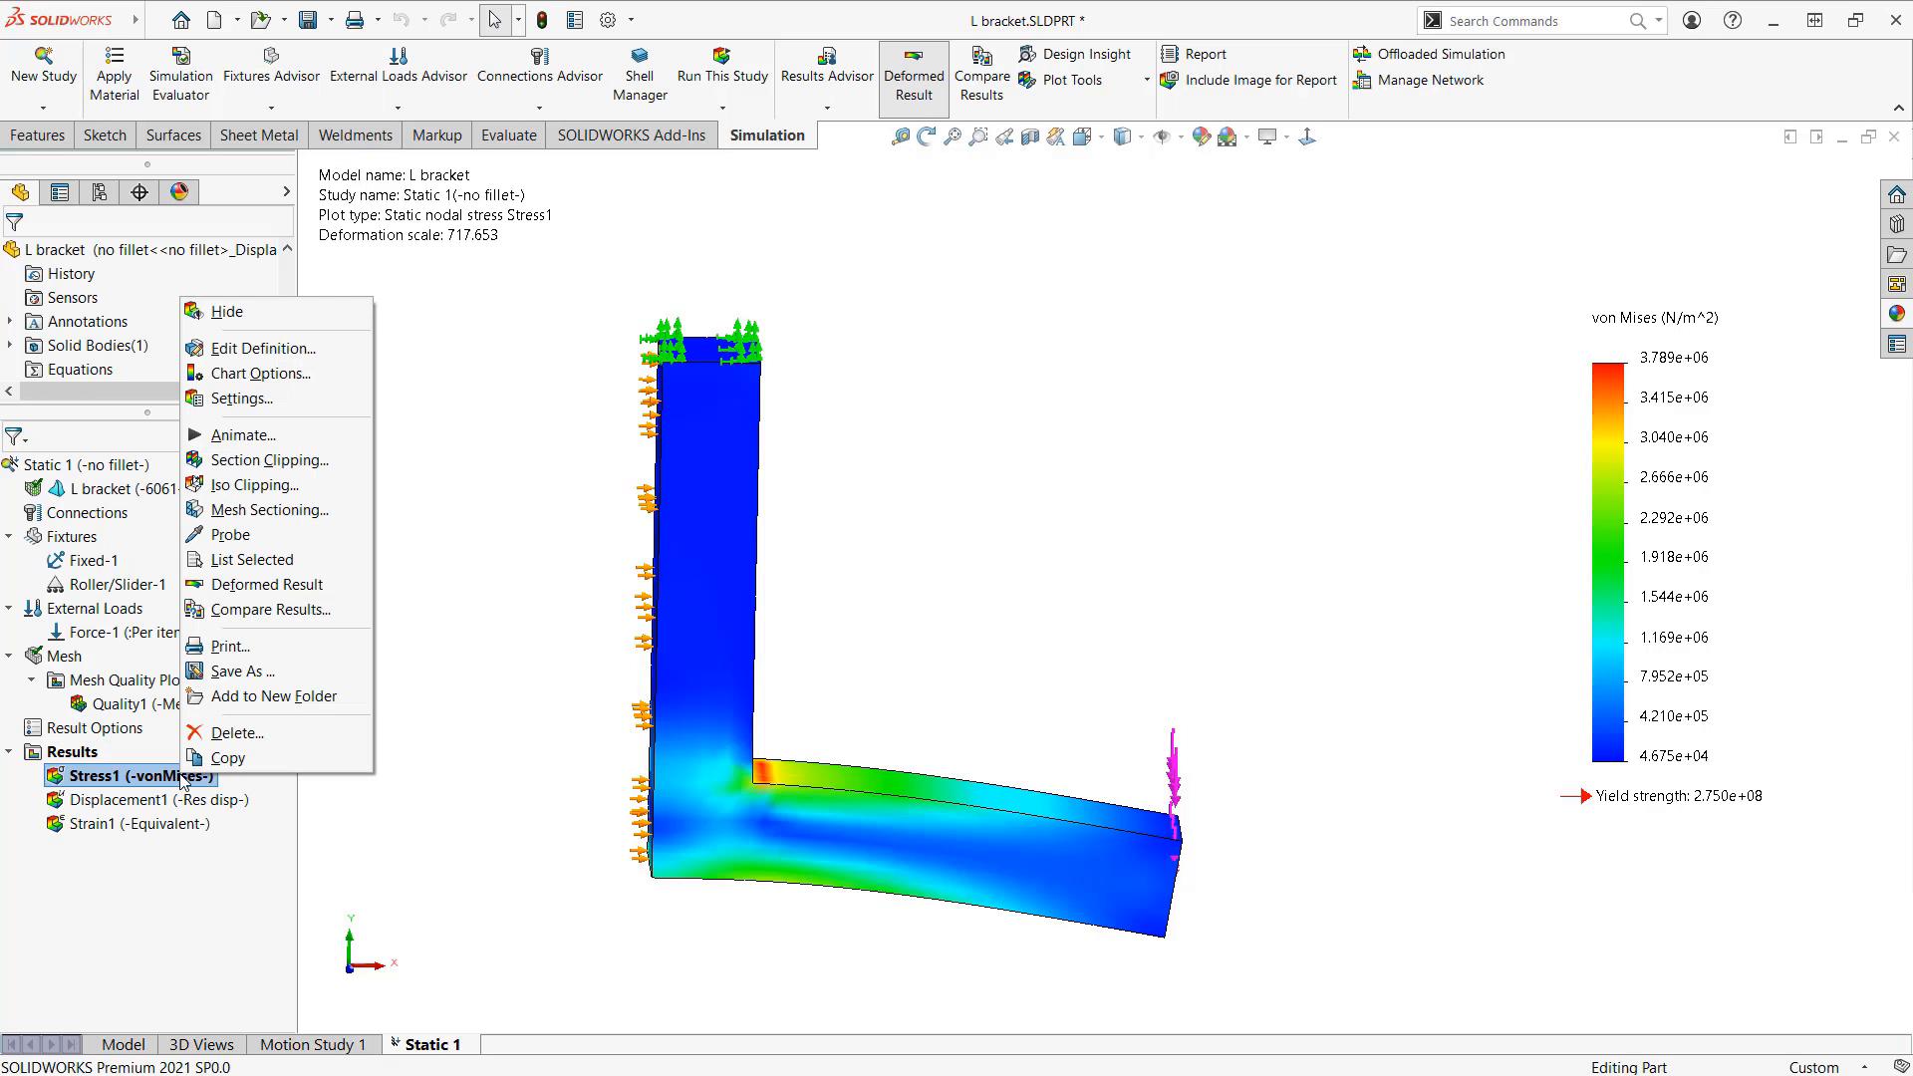
left_click(265, 350)
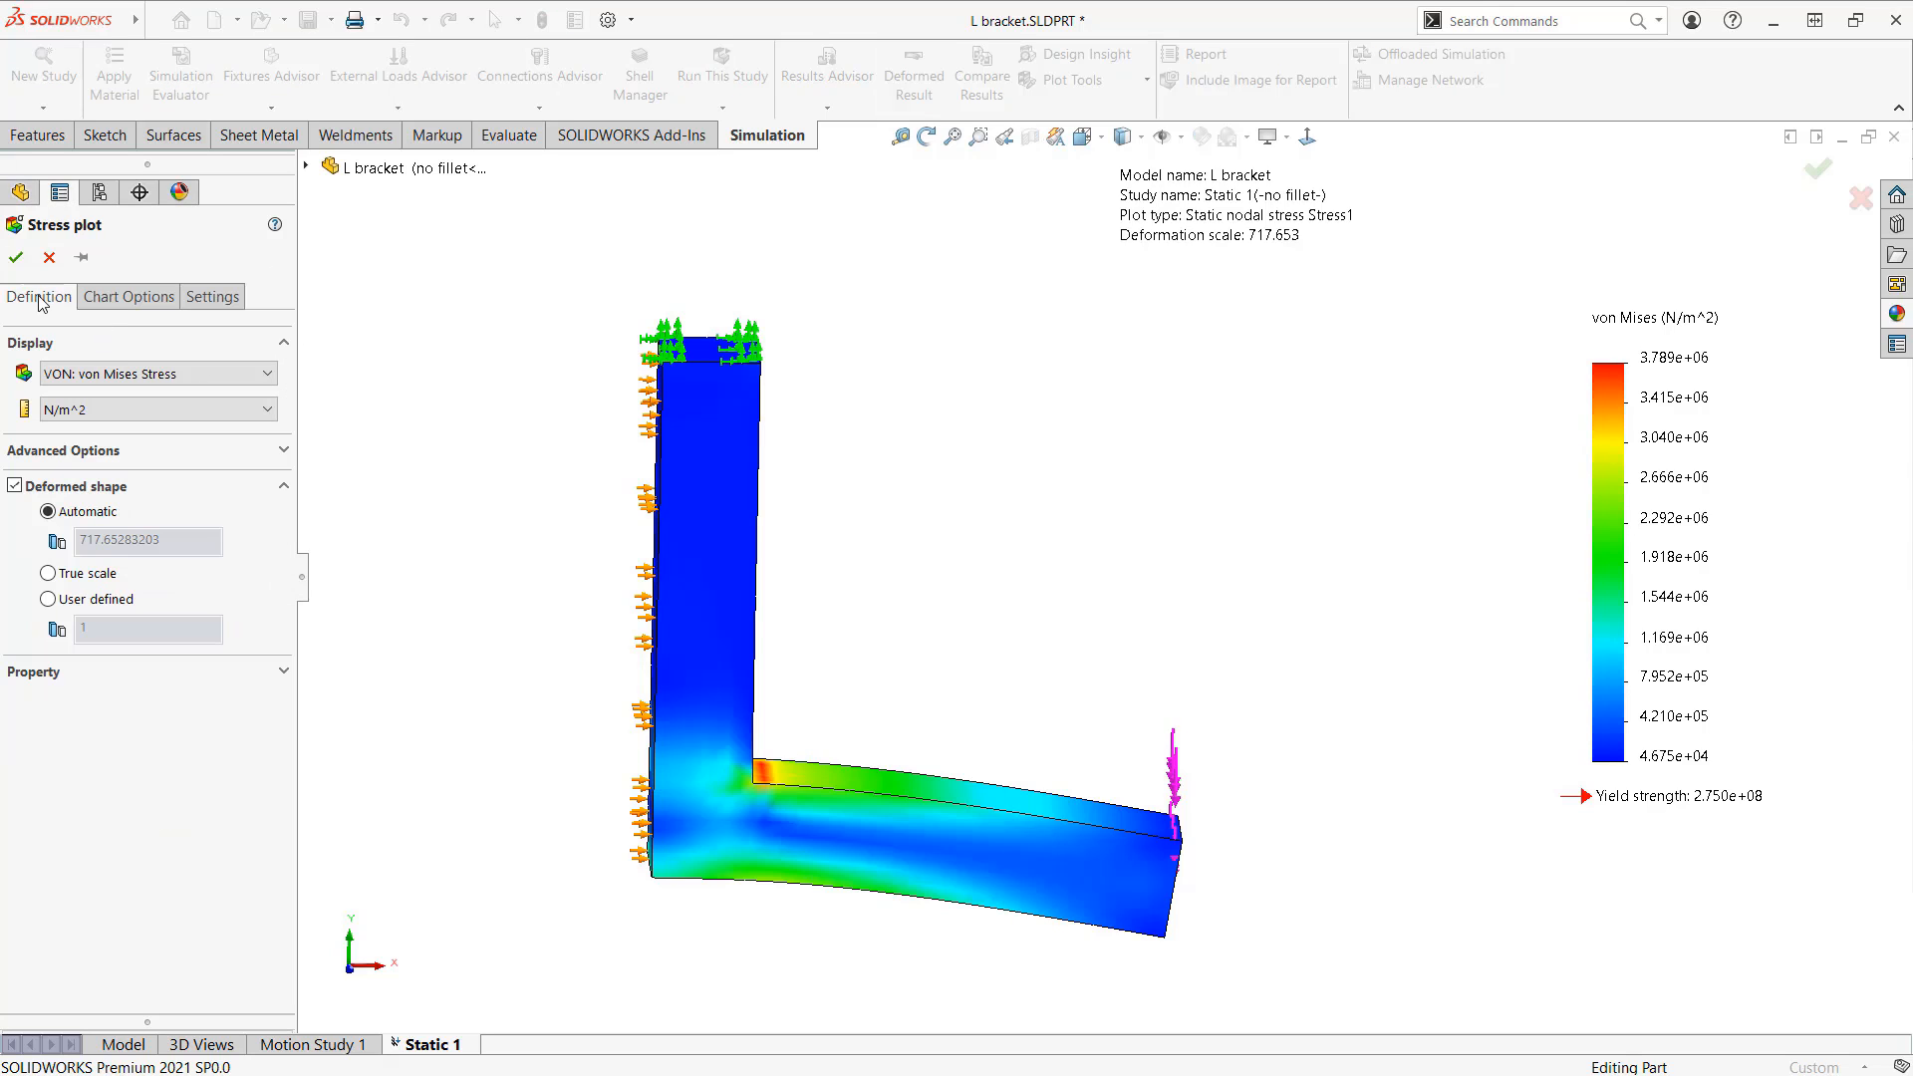
left_click(62, 576)
left_click(20, 259)
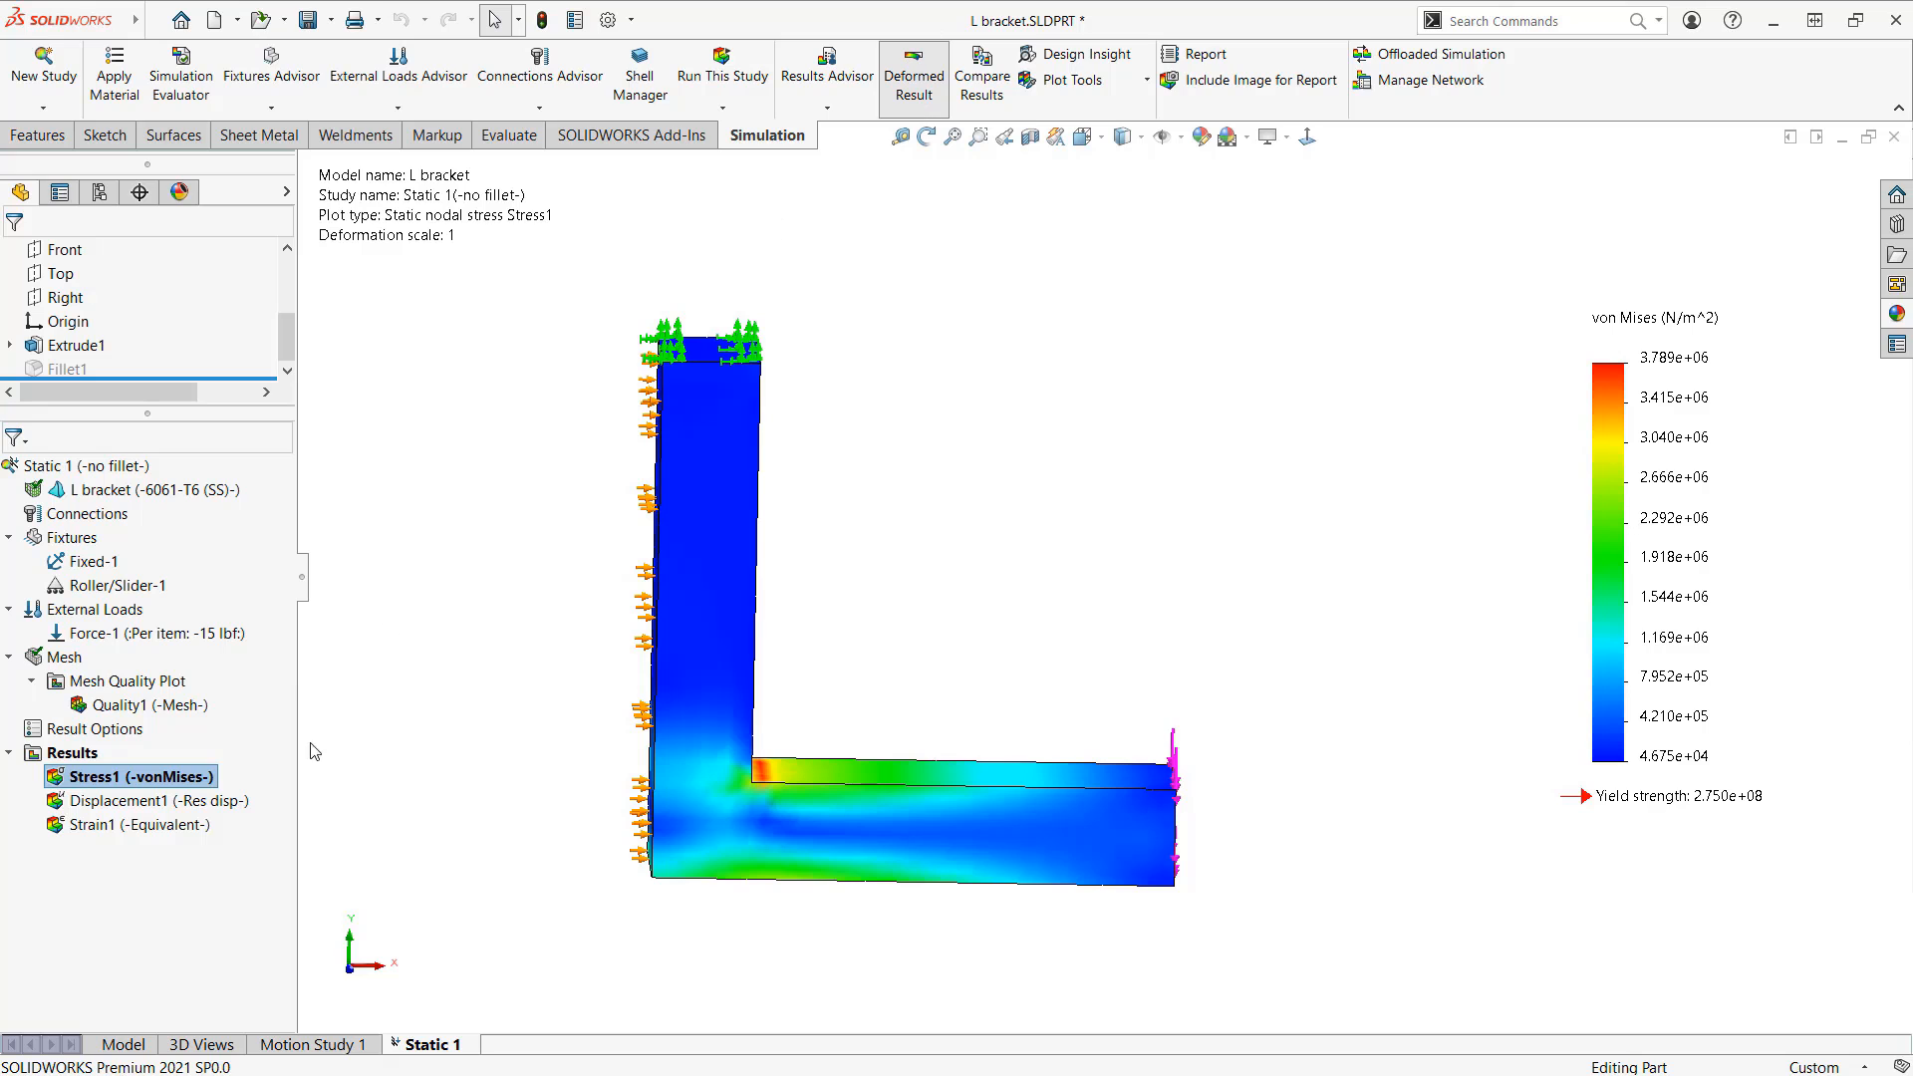
Step: Animate the true-scale stress plot normal to the bracket's side, close the animation, and examine the stresses at an angle
right_click(210, 780)
left_click(299, 434)
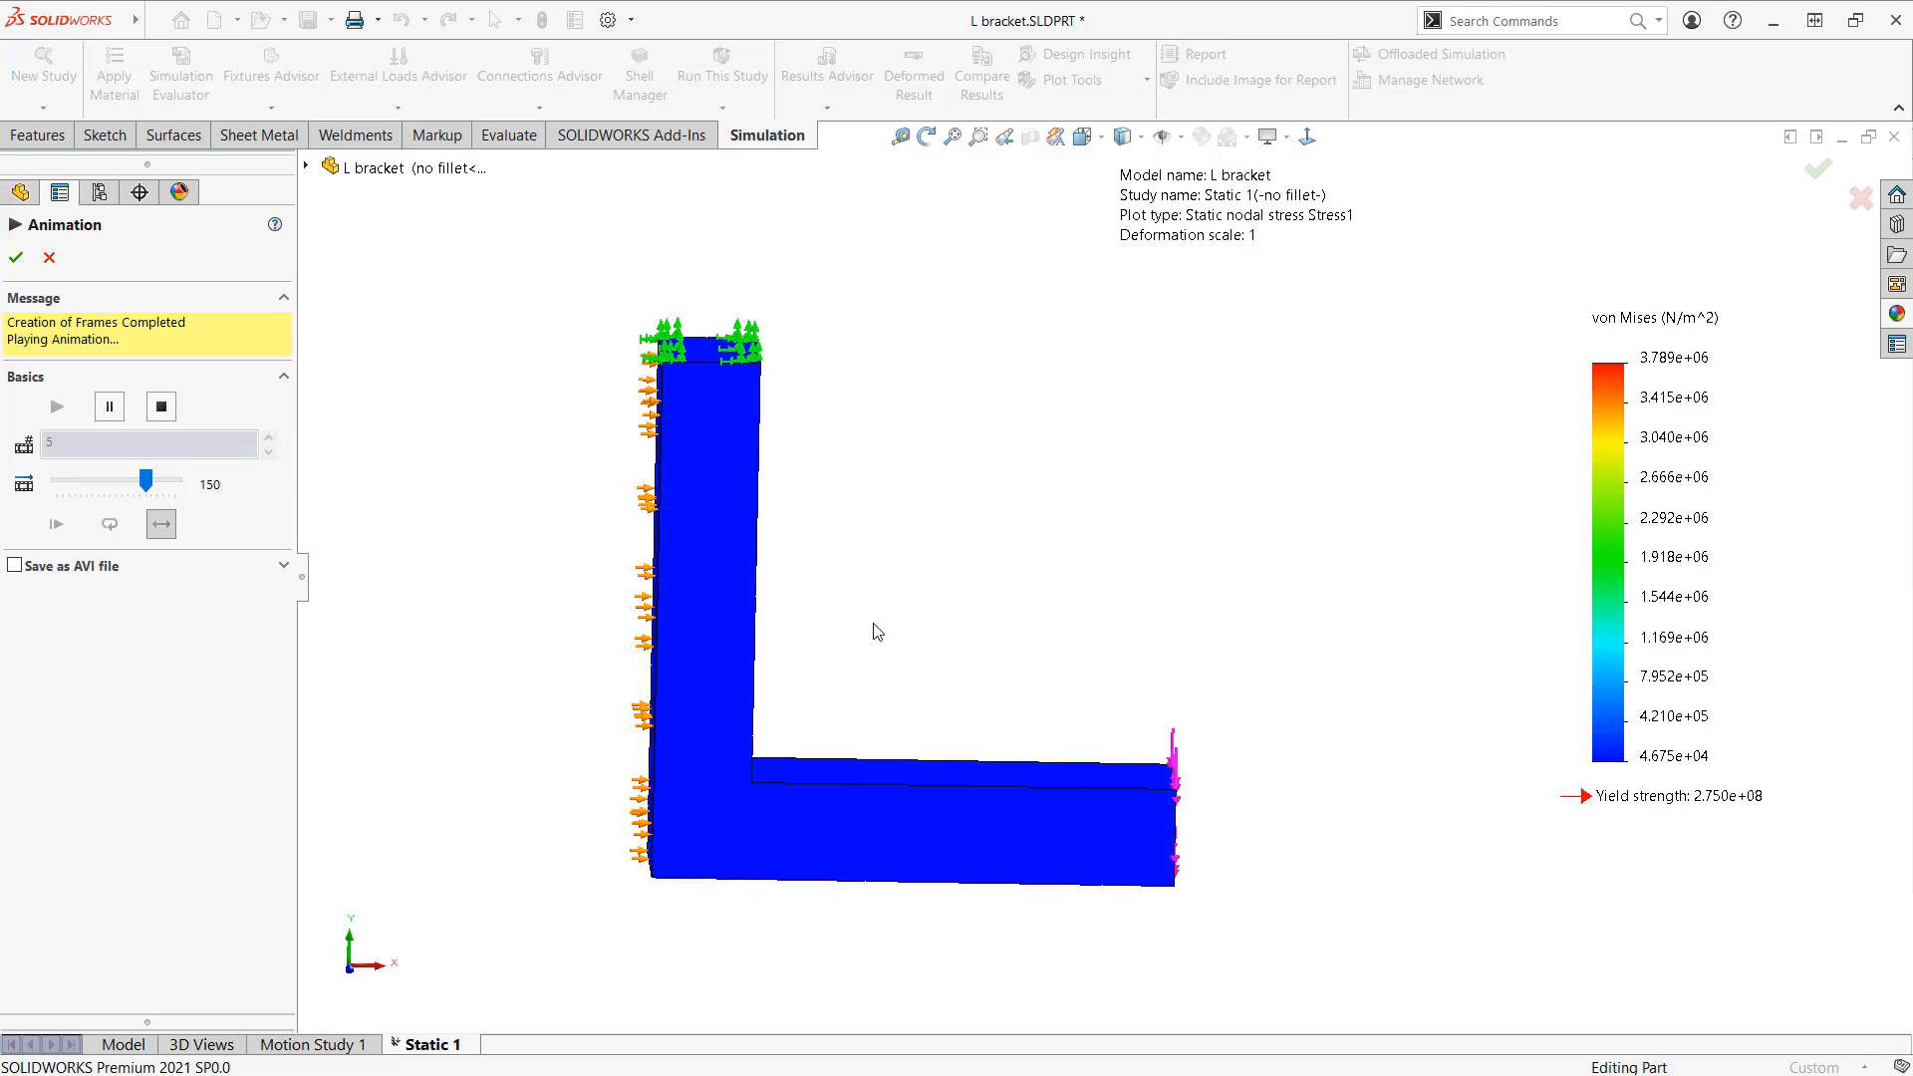
left_click(1307, 136)
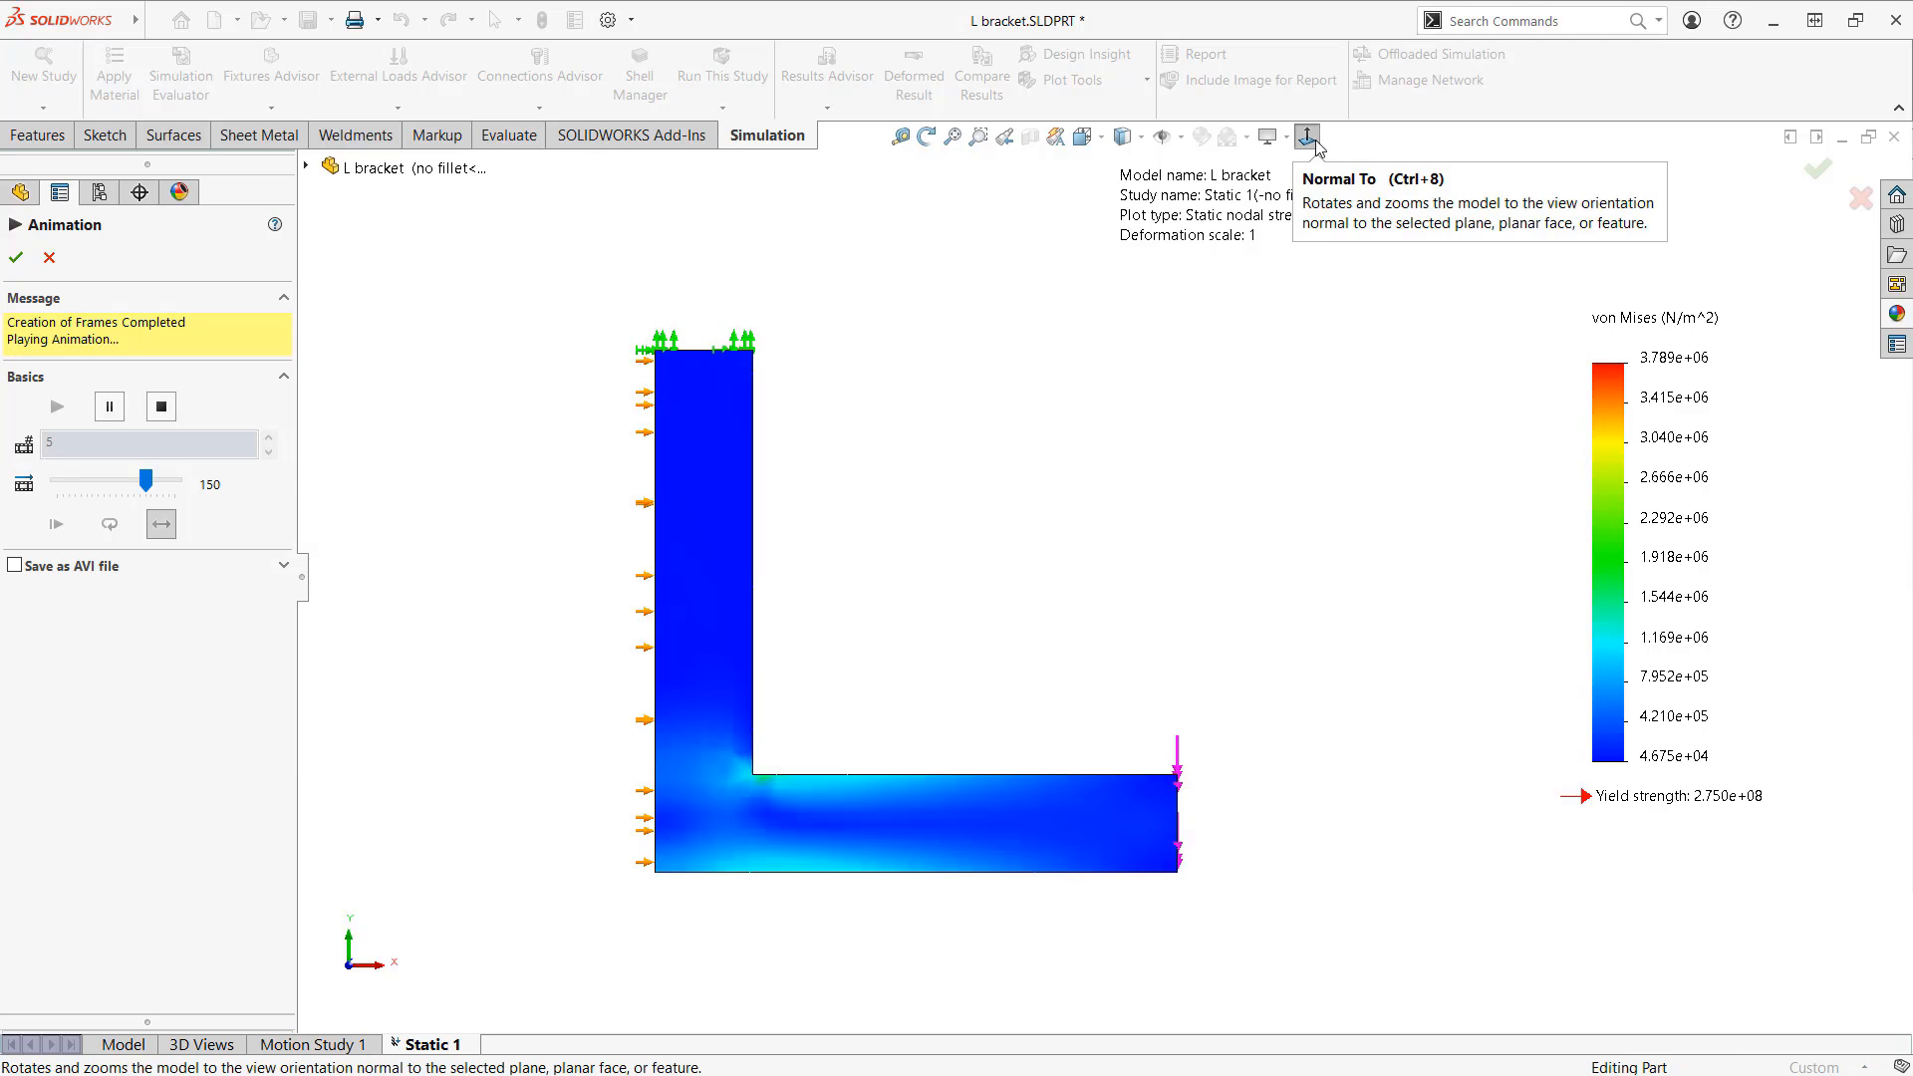
scroll(1085, 779, "down", 3)
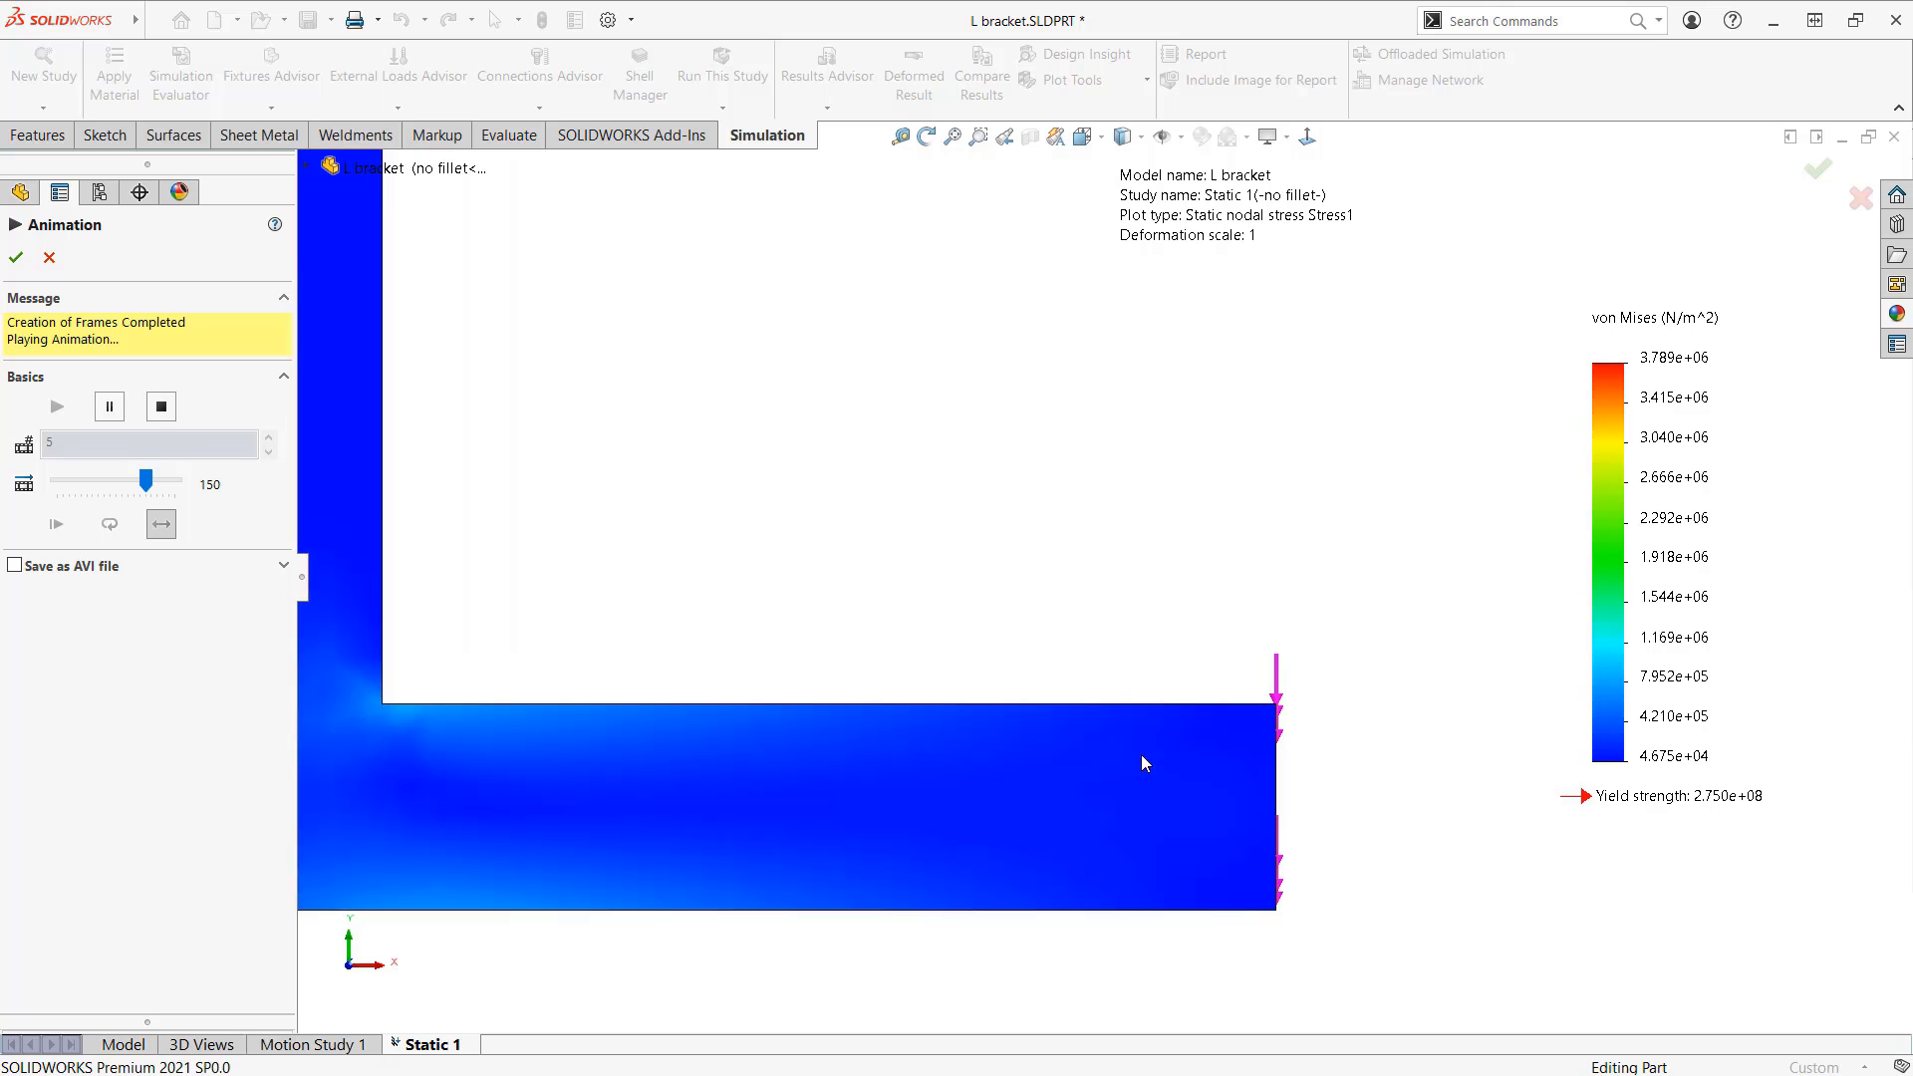
left_click(49, 258)
scroll(817, 642, "up", 5)
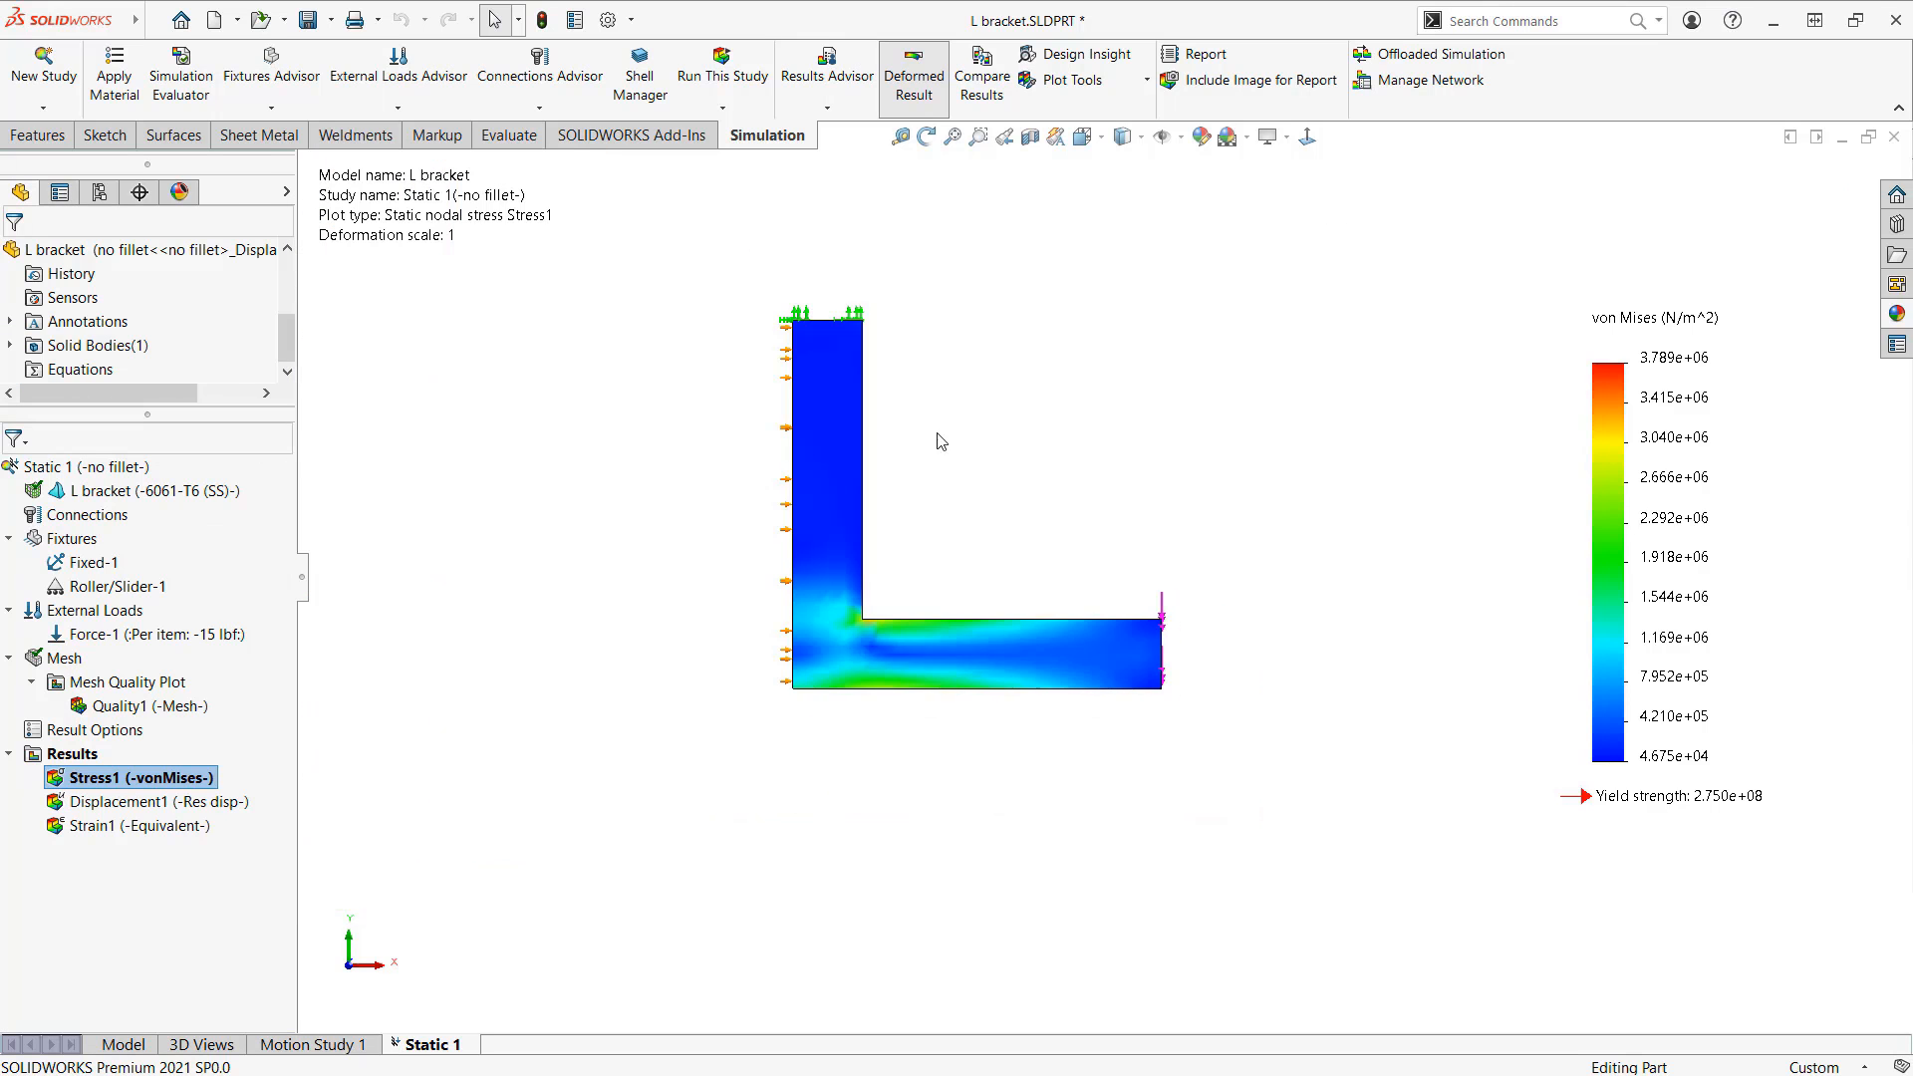
middle_click_drag(960, 428, 739, 446)
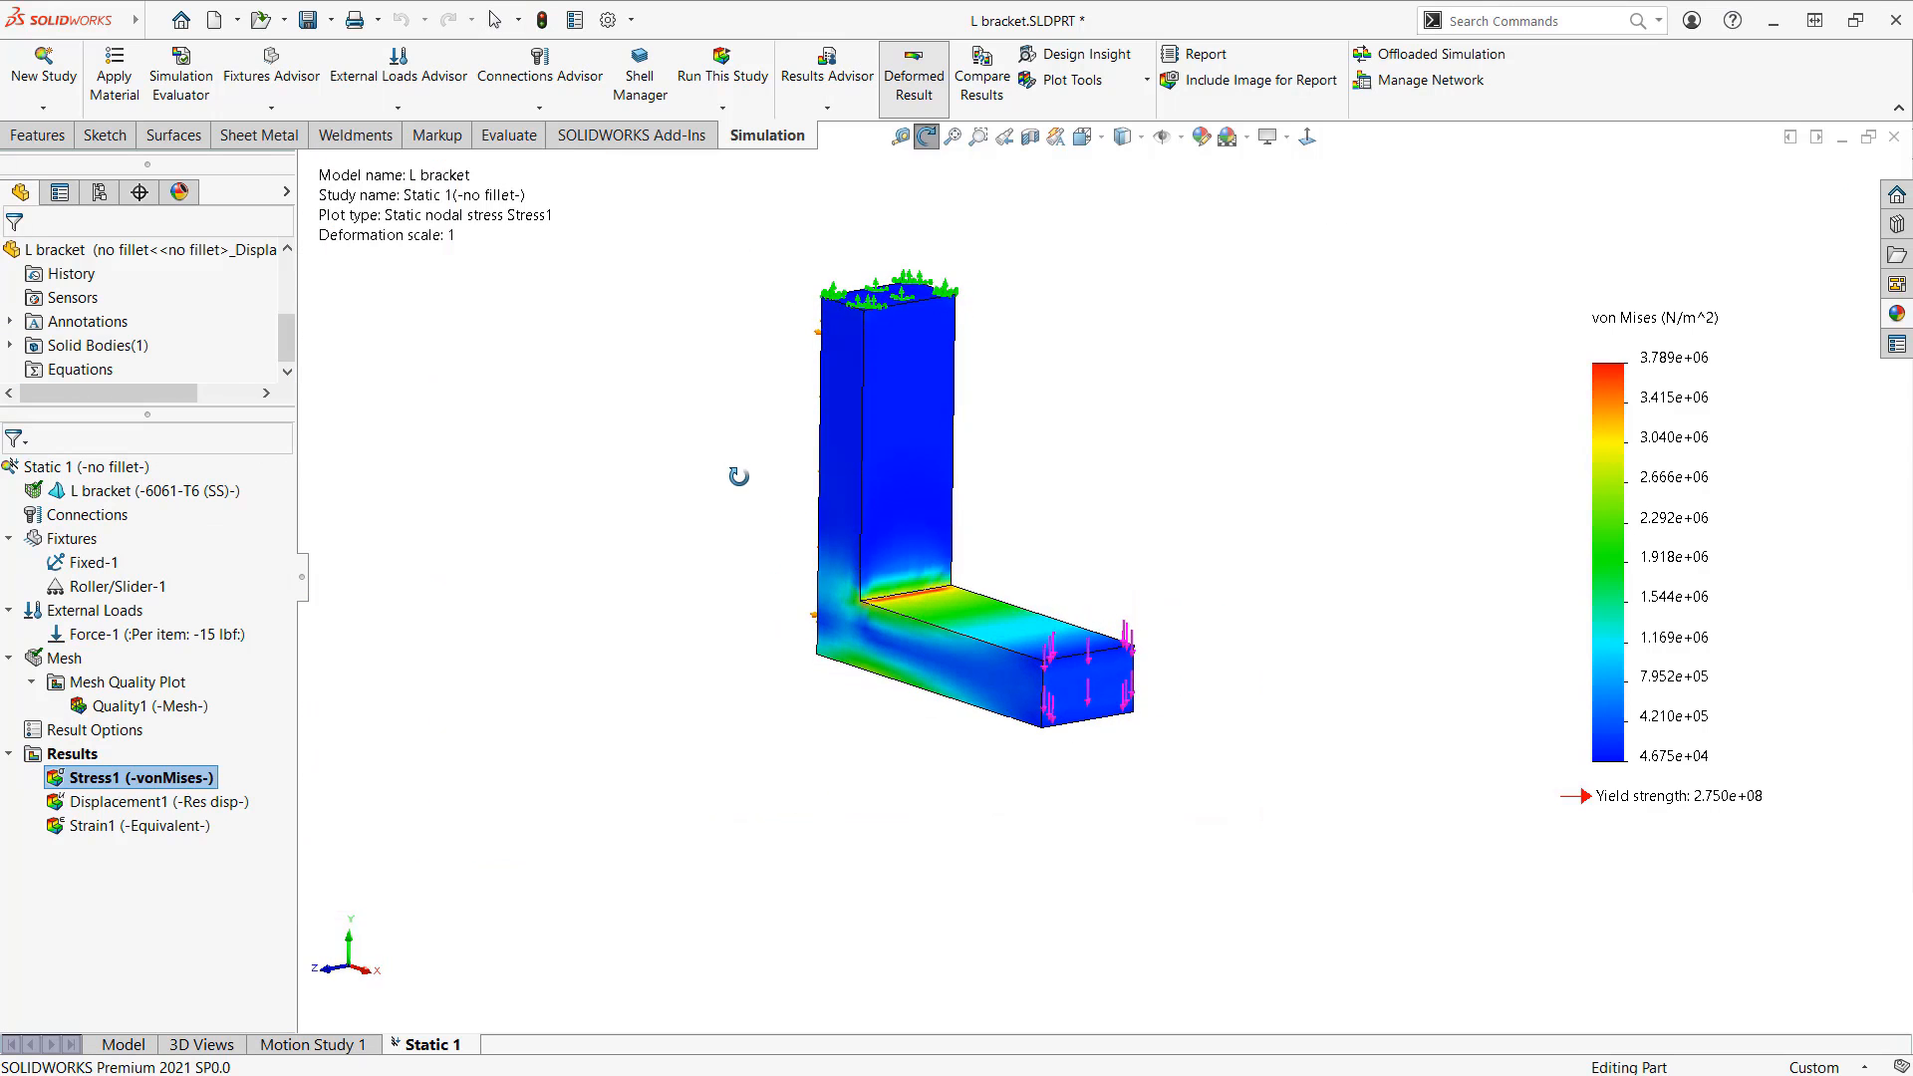
scroll(741, 479, "down", 2)
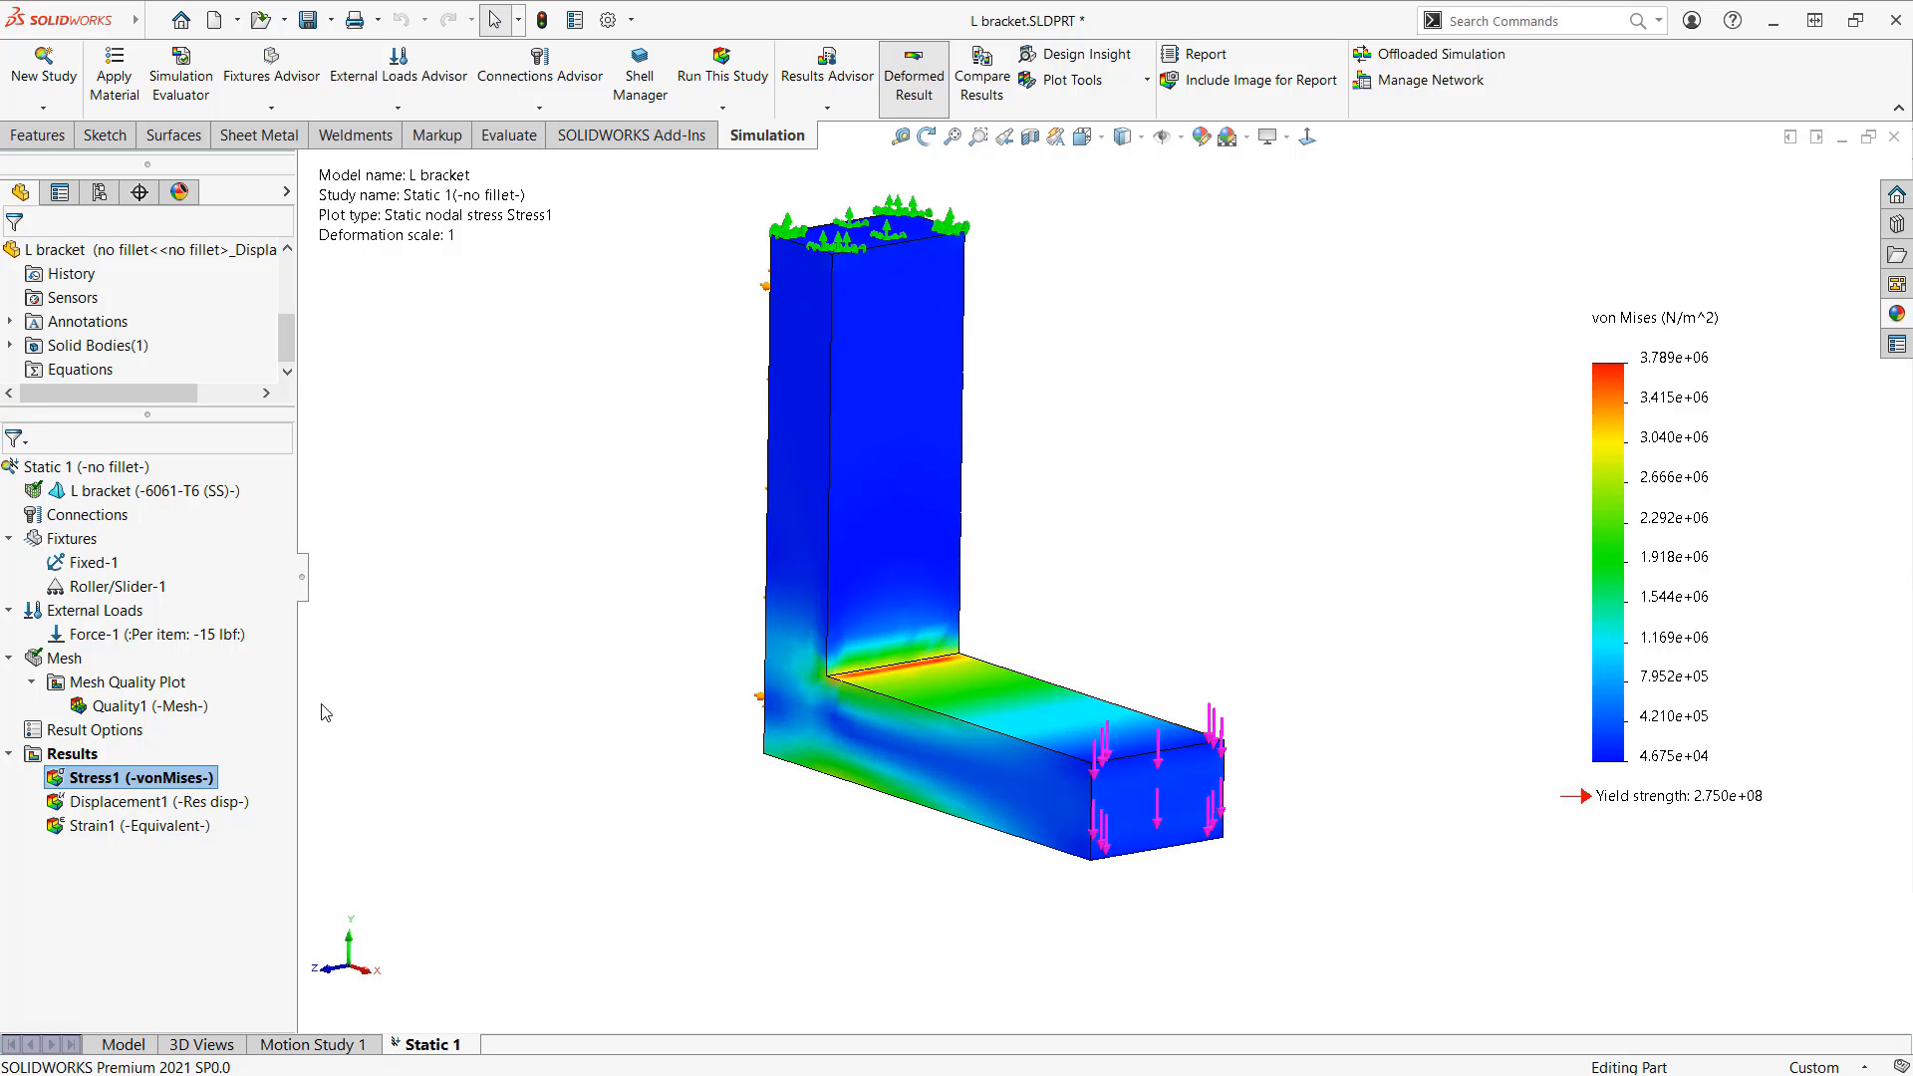
Step: Set the number format of the von Mises stress plot's legend to floating and accept the chart options
double_click(1621, 431)
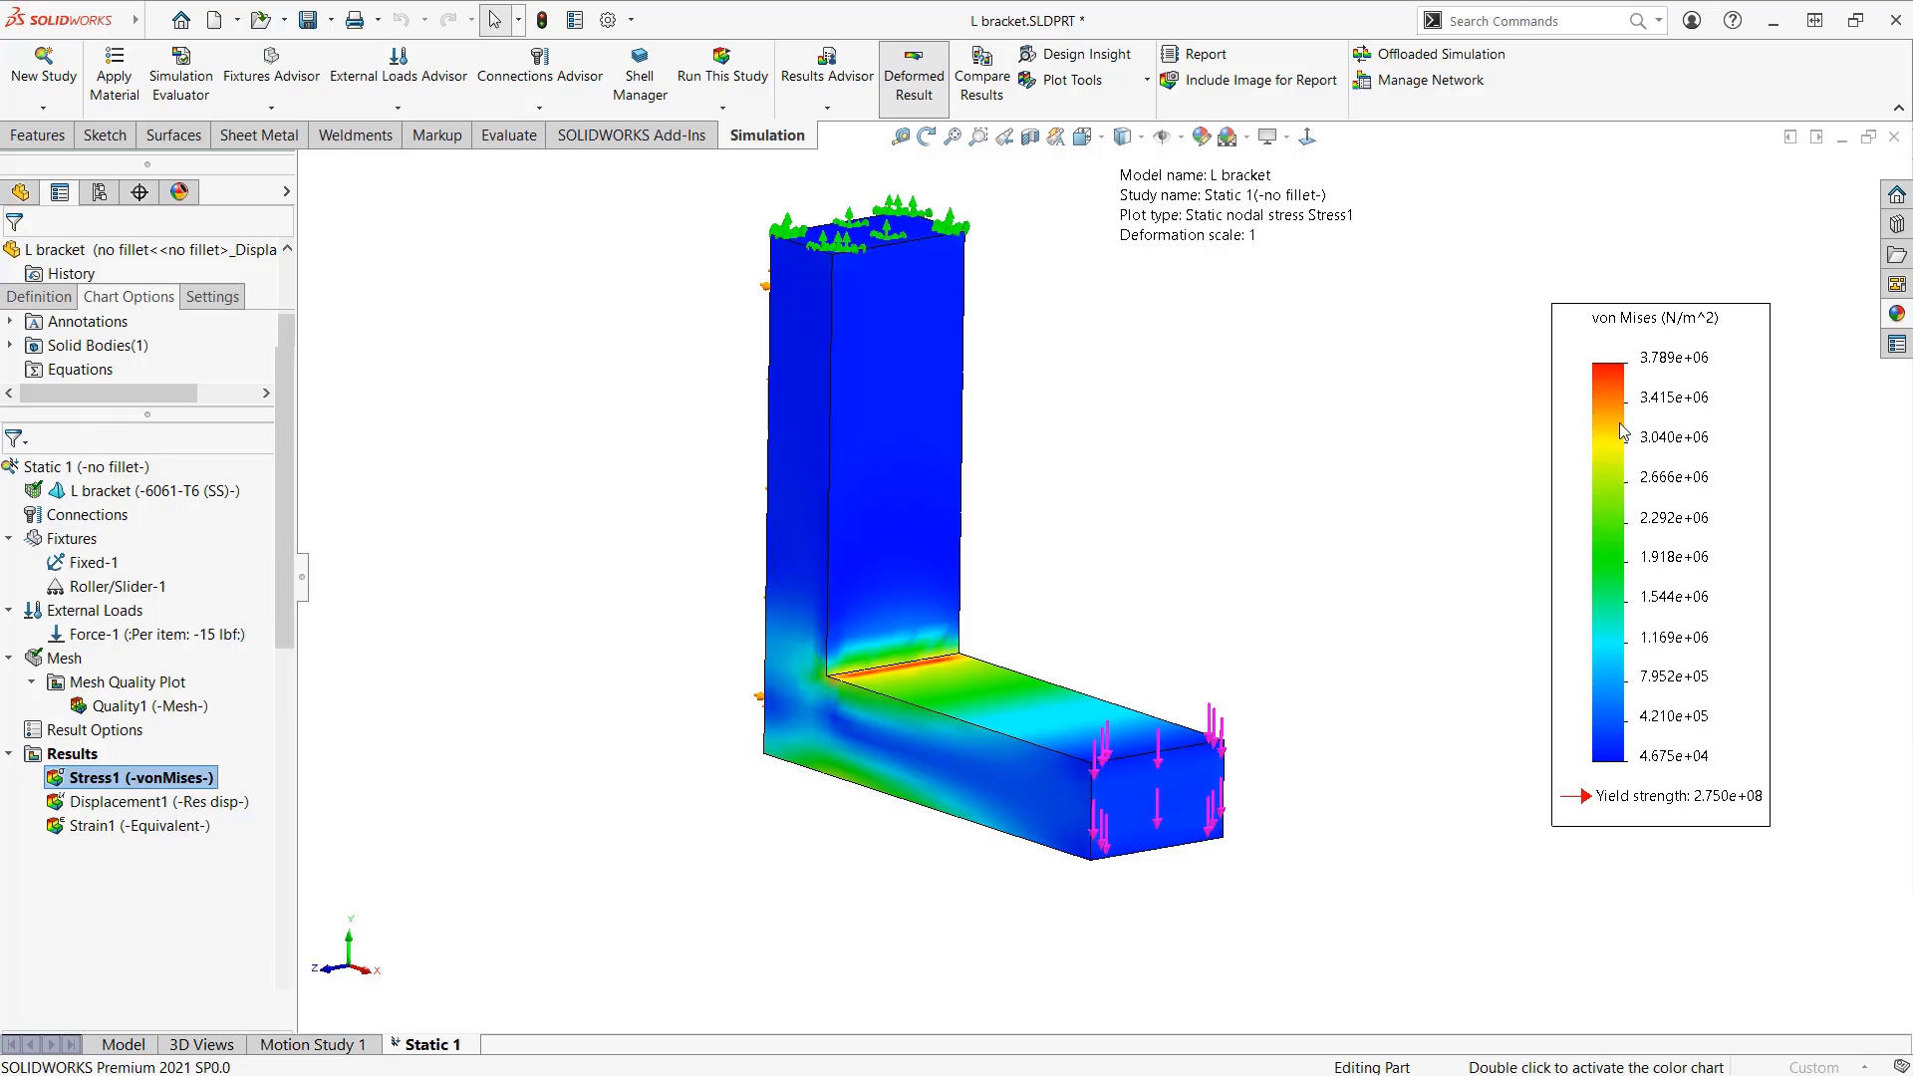
scroll(284, 827, "down", 1)
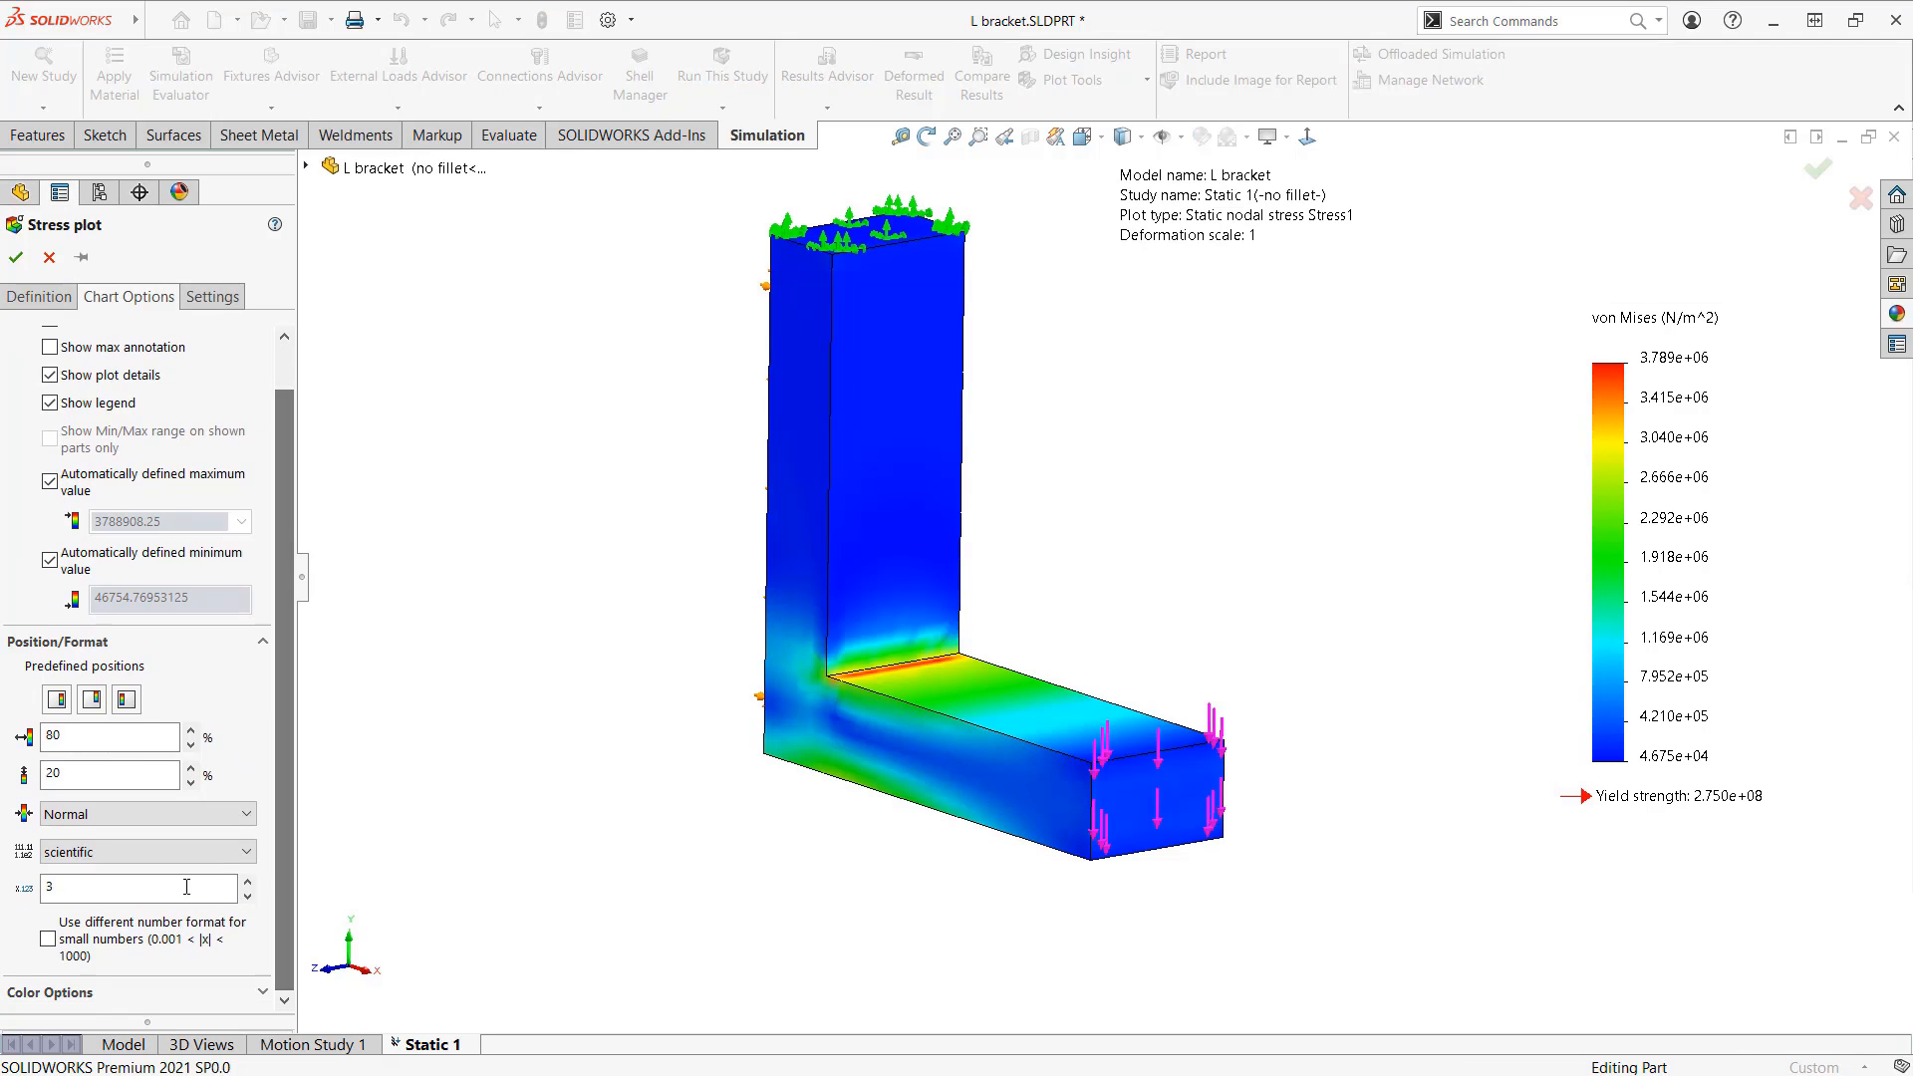
left_click(158, 852)
left_click(165, 890)
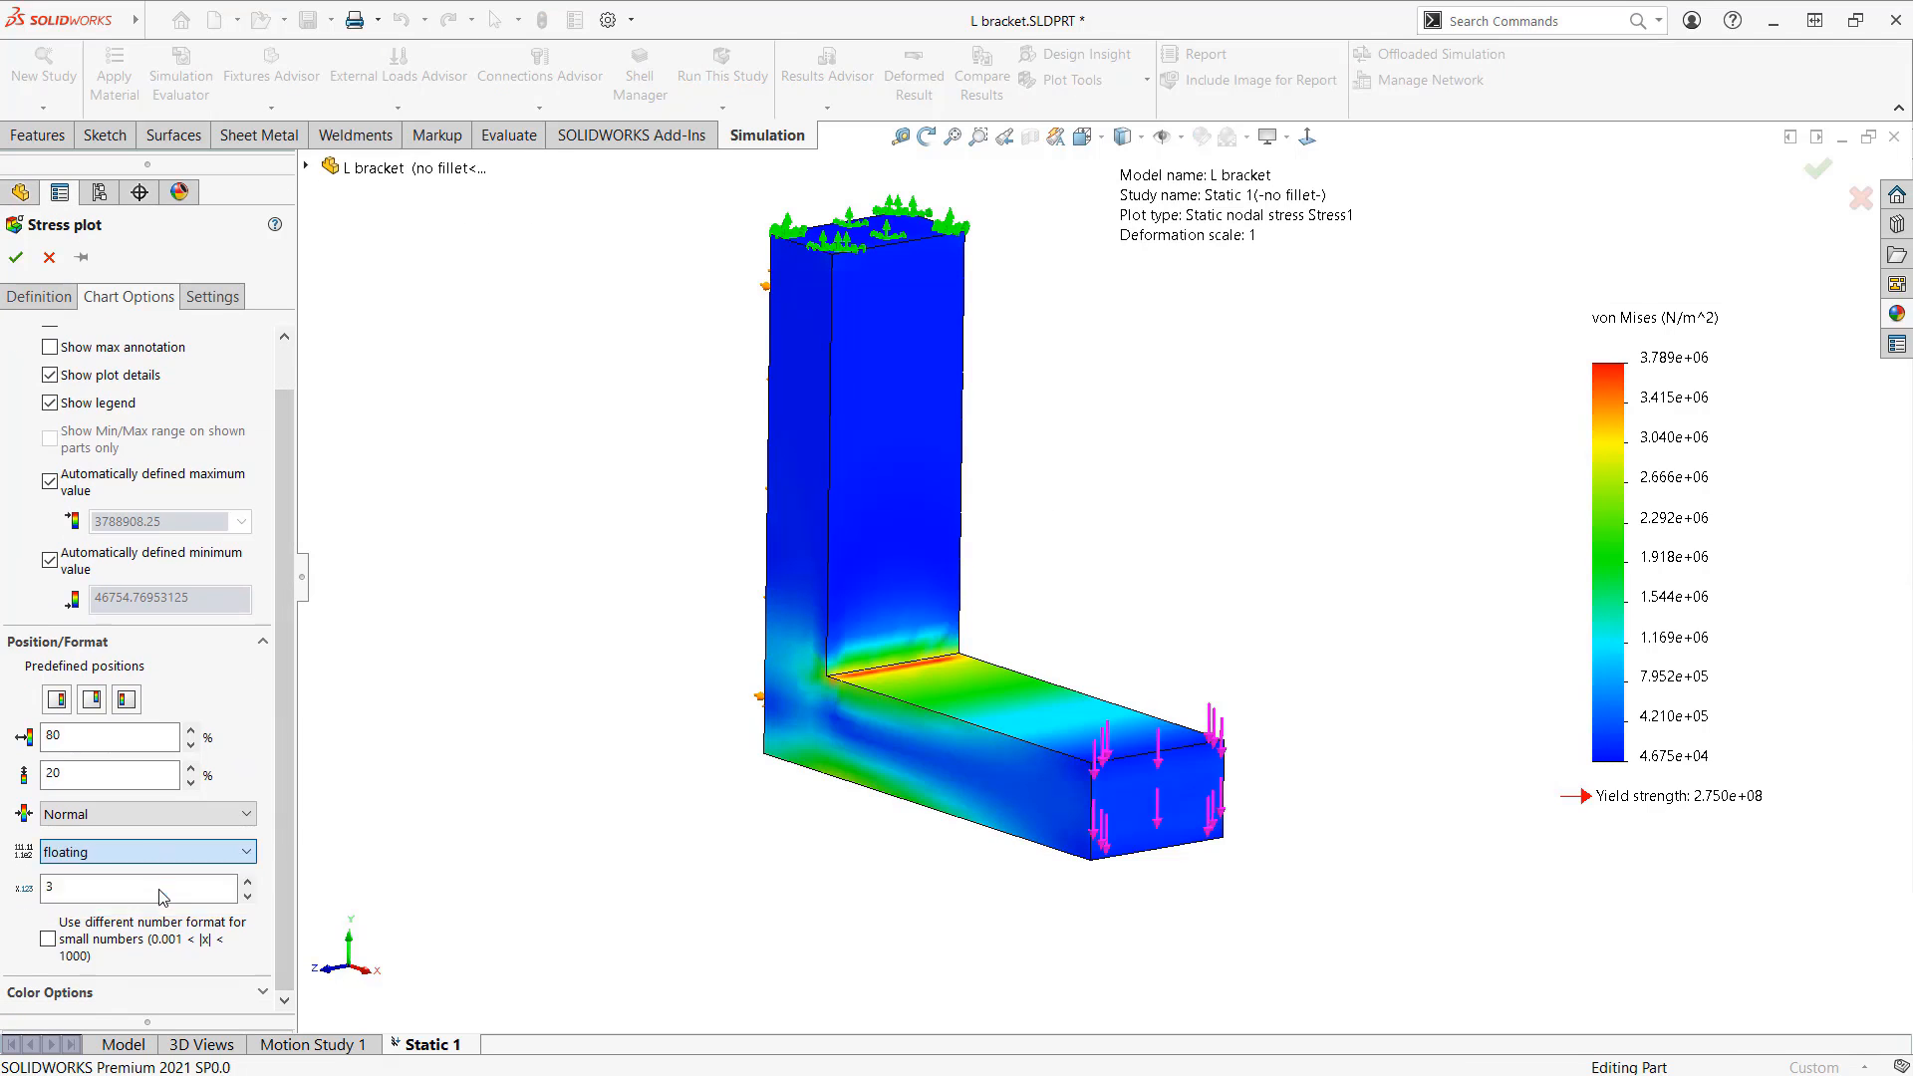
left_click(15, 260)
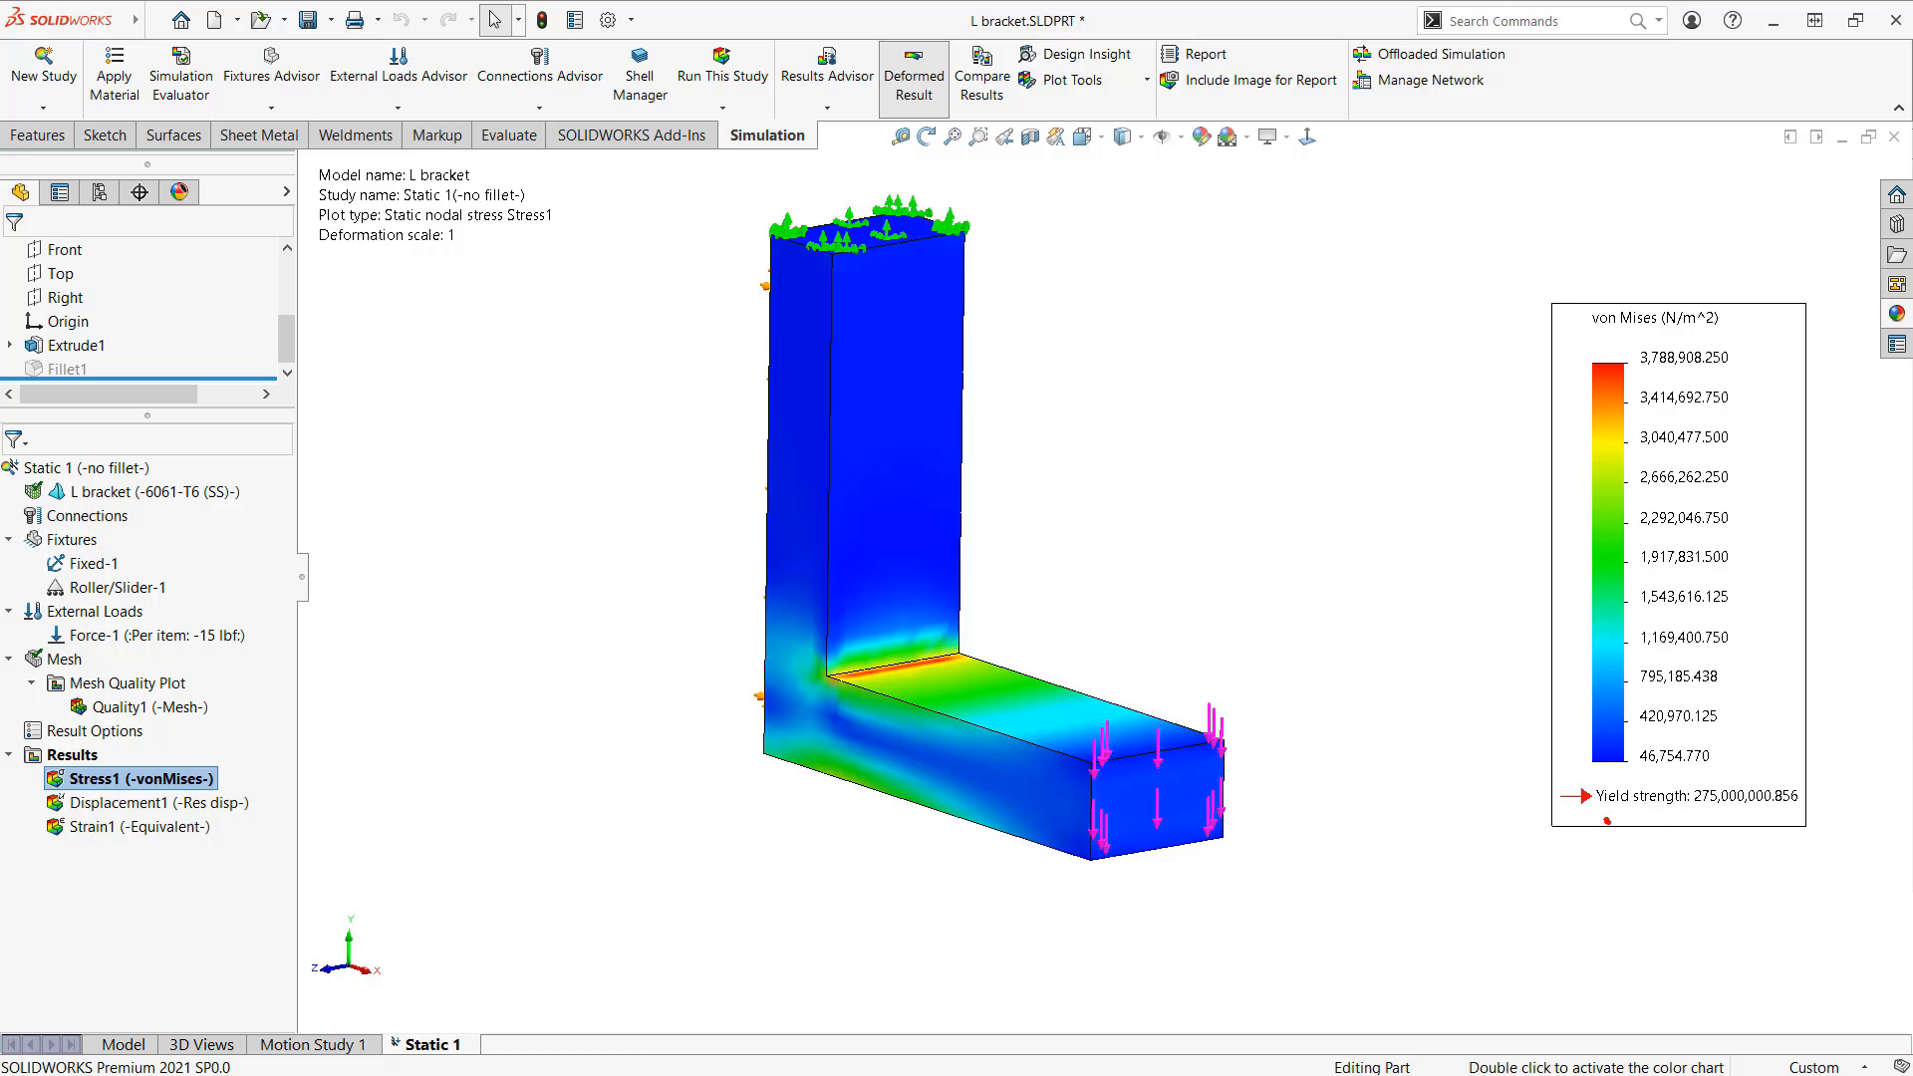
mouse_move(1606, 820)
left_mouse_down()
mouse_move(1843, 787)
mouse_move(1510, 809)
mouse_move(1649, 848)
left_mouse_up()
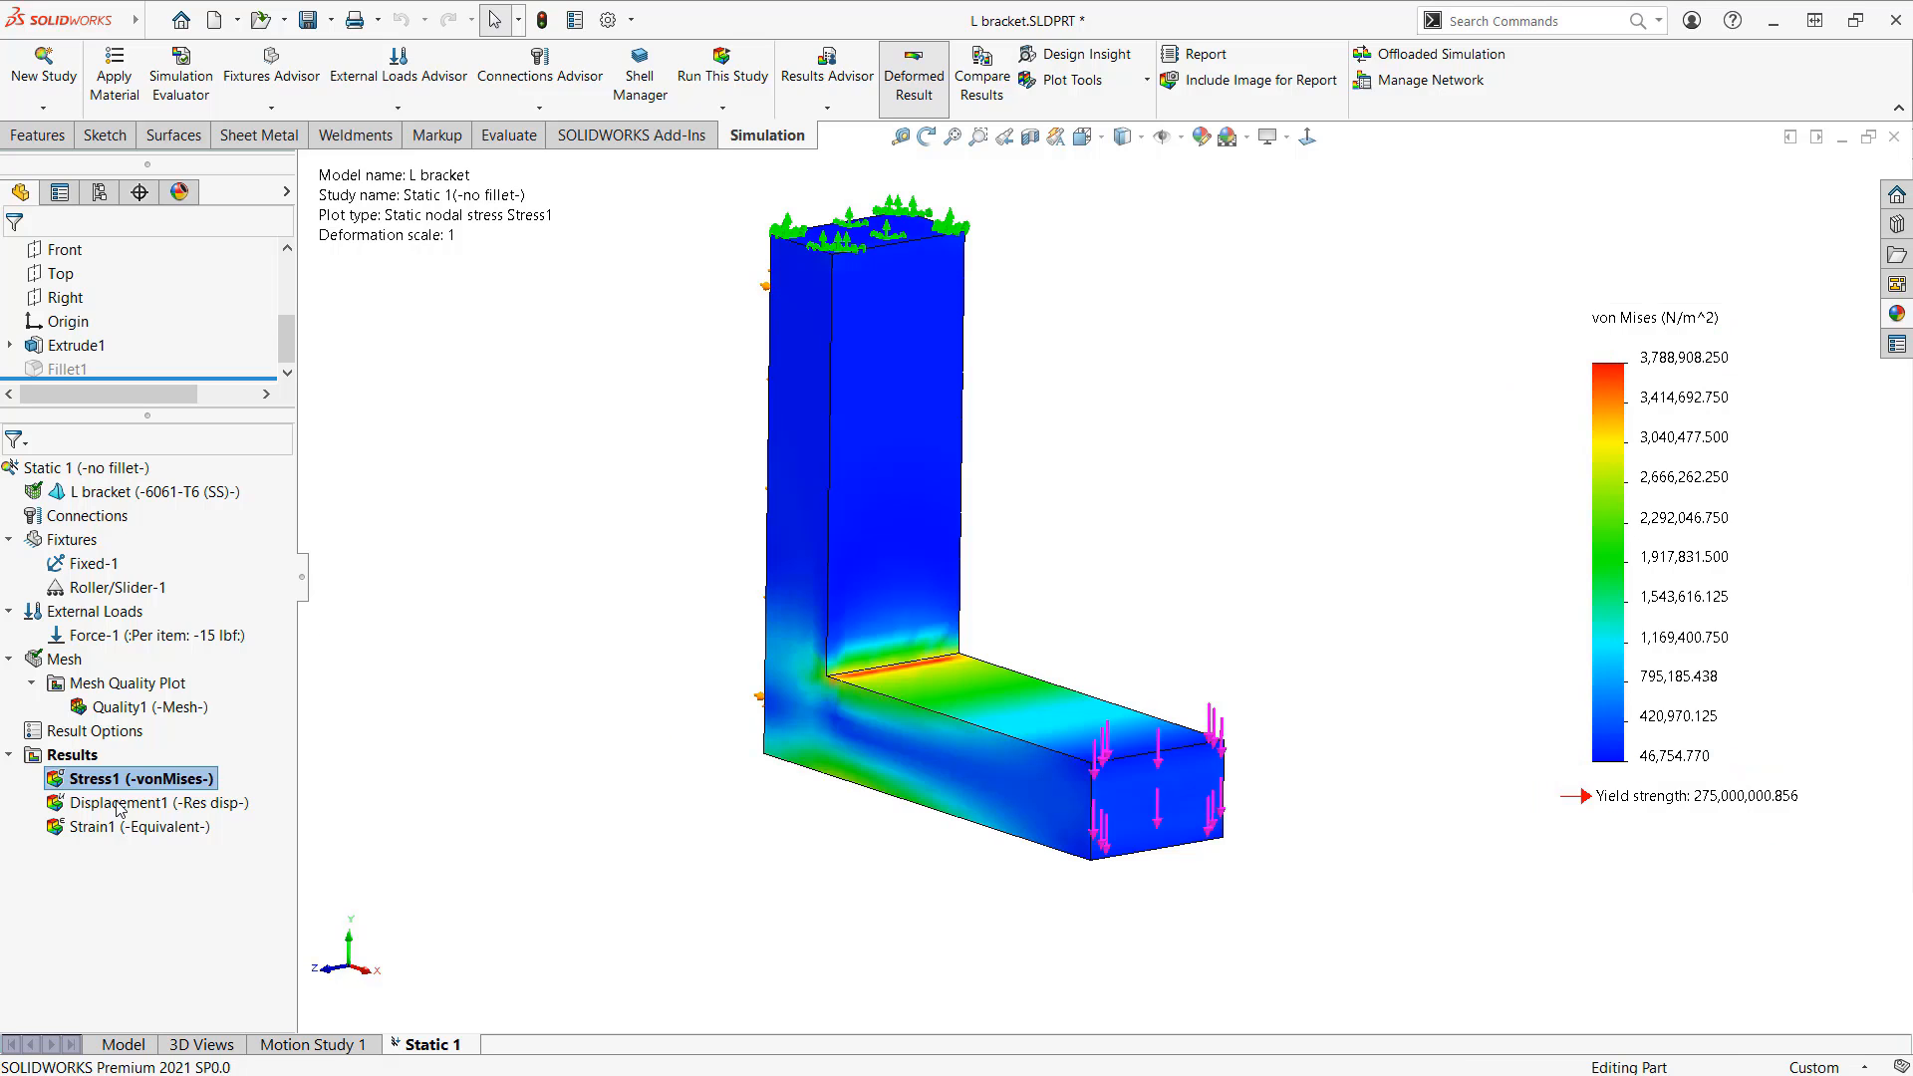
Step: Create a factor of safety plot for all bodies using the Automatic failure criterion
right_click(83, 775)
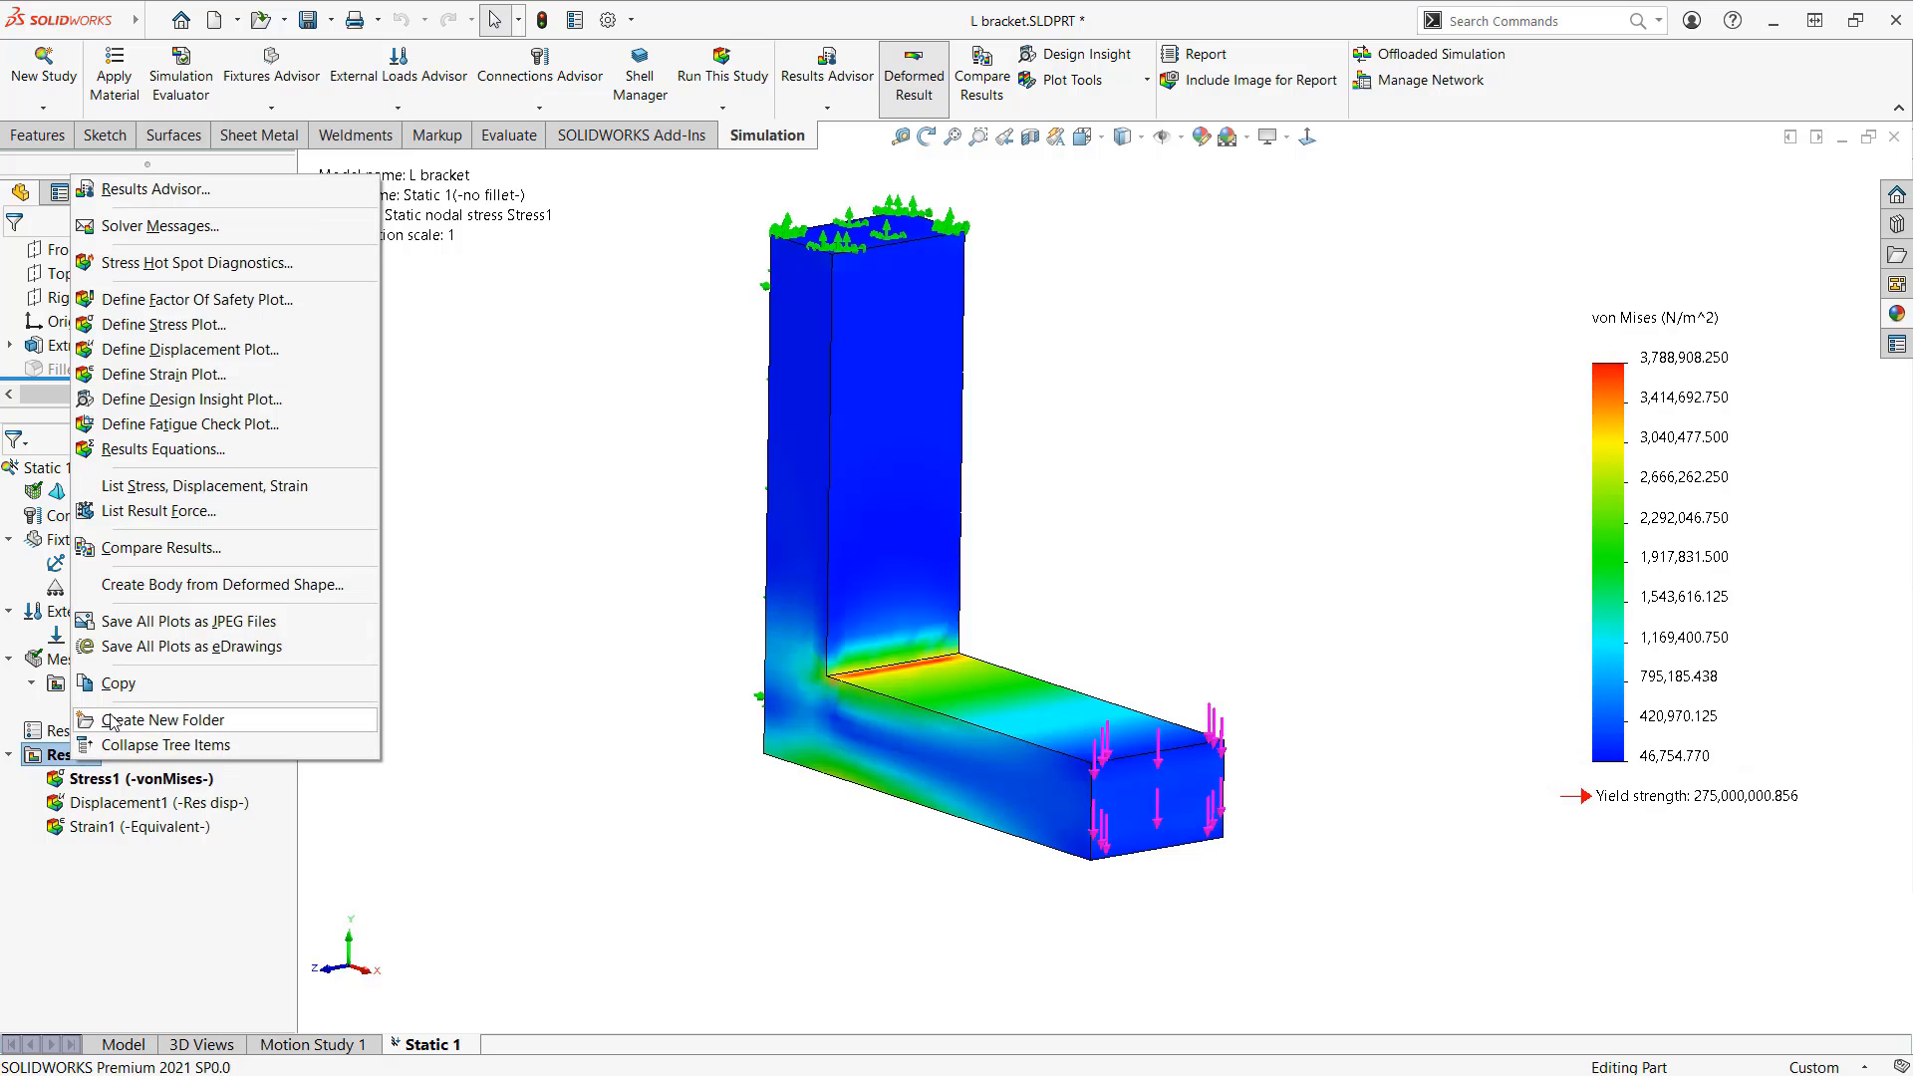
left_click(209, 301)
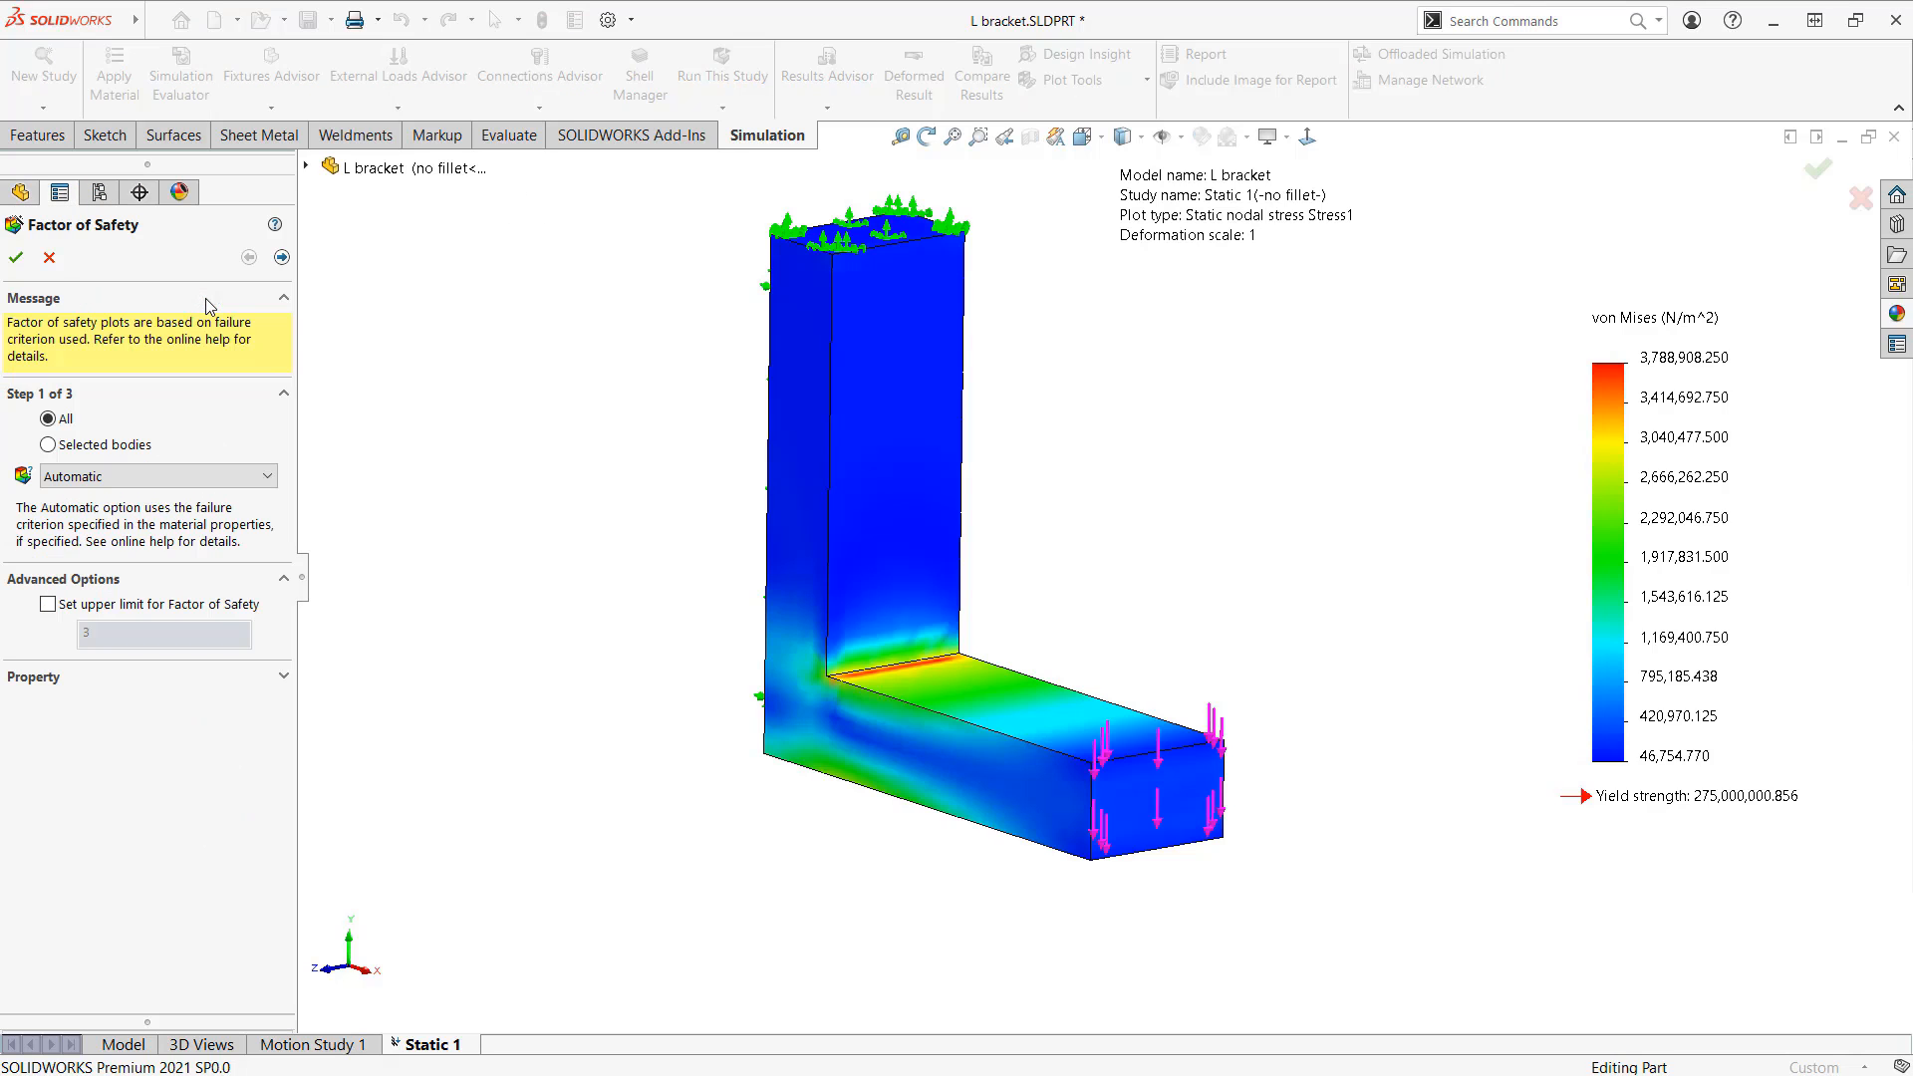
left_click(16, 257)
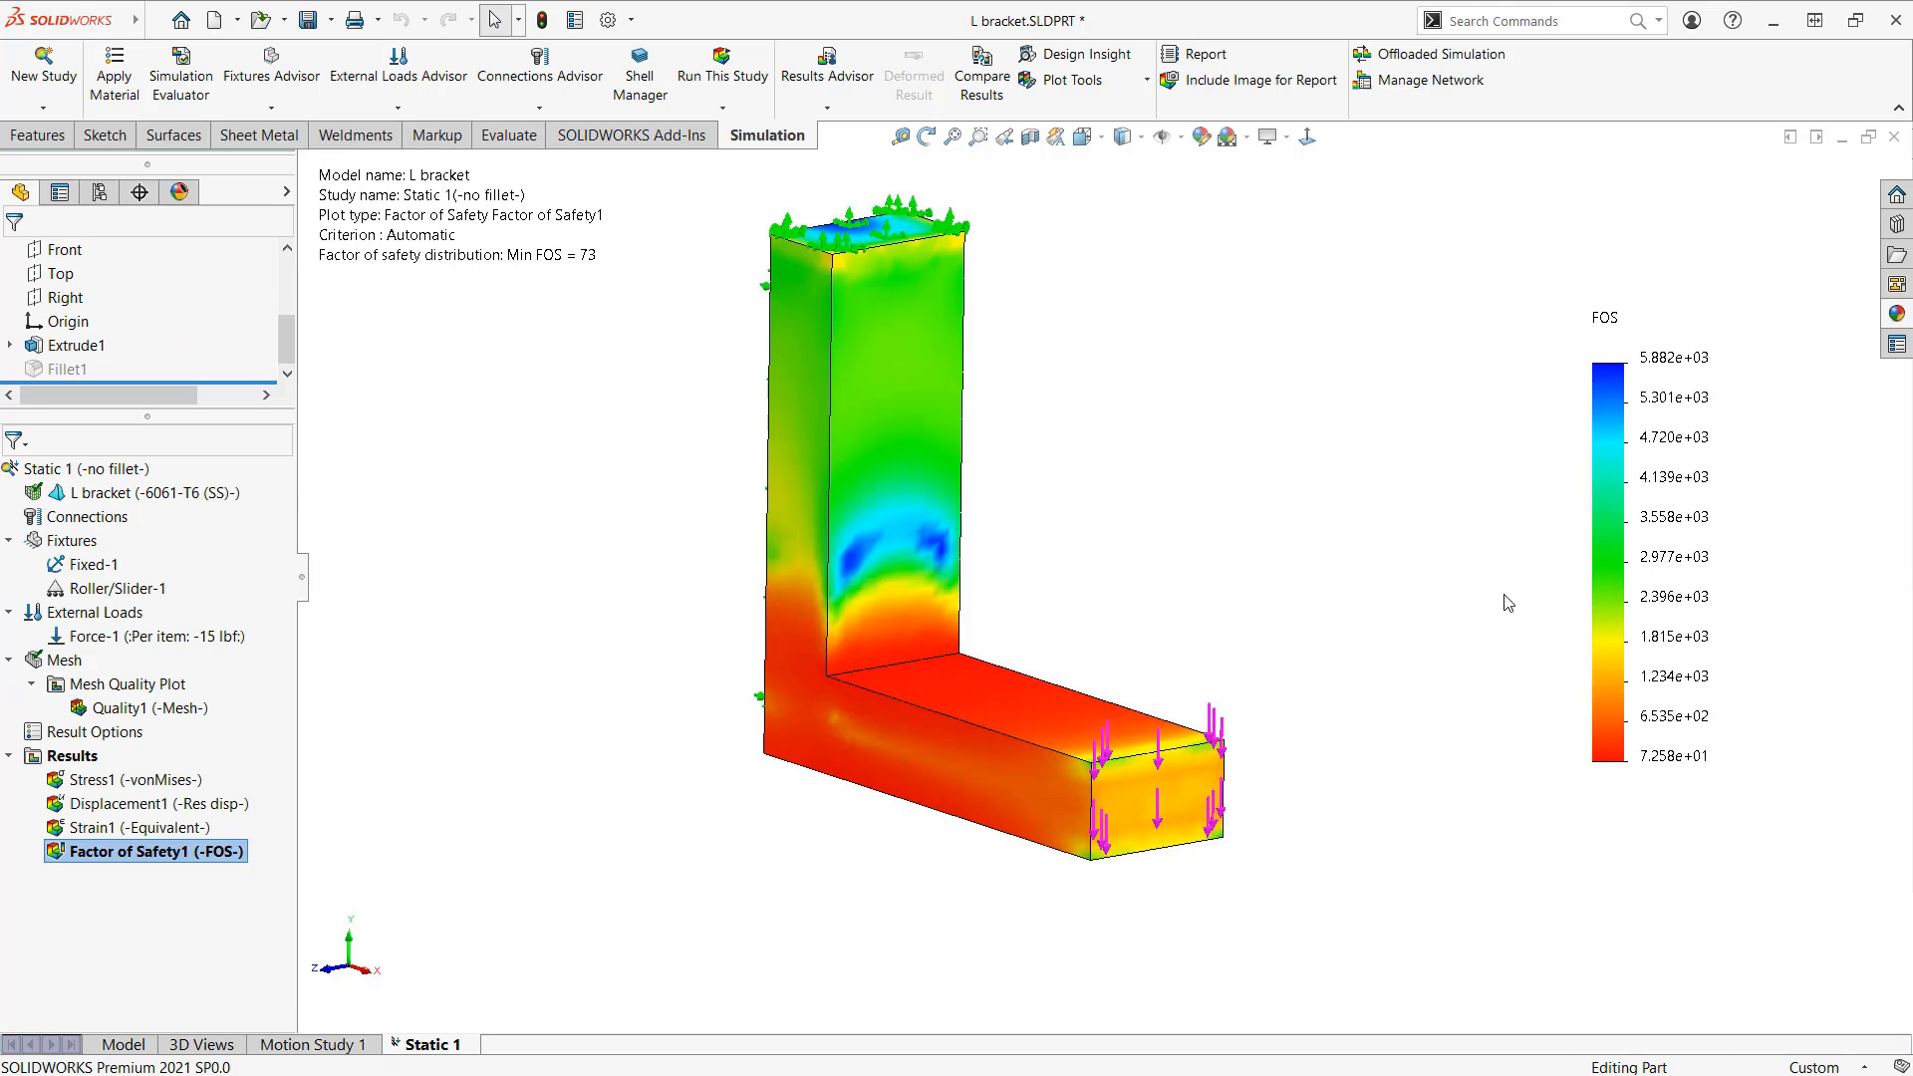
Step: Set the factor of safety legend's number format to floating, accept it, and examine the minimum factor of safety
double_click(1604, 499)
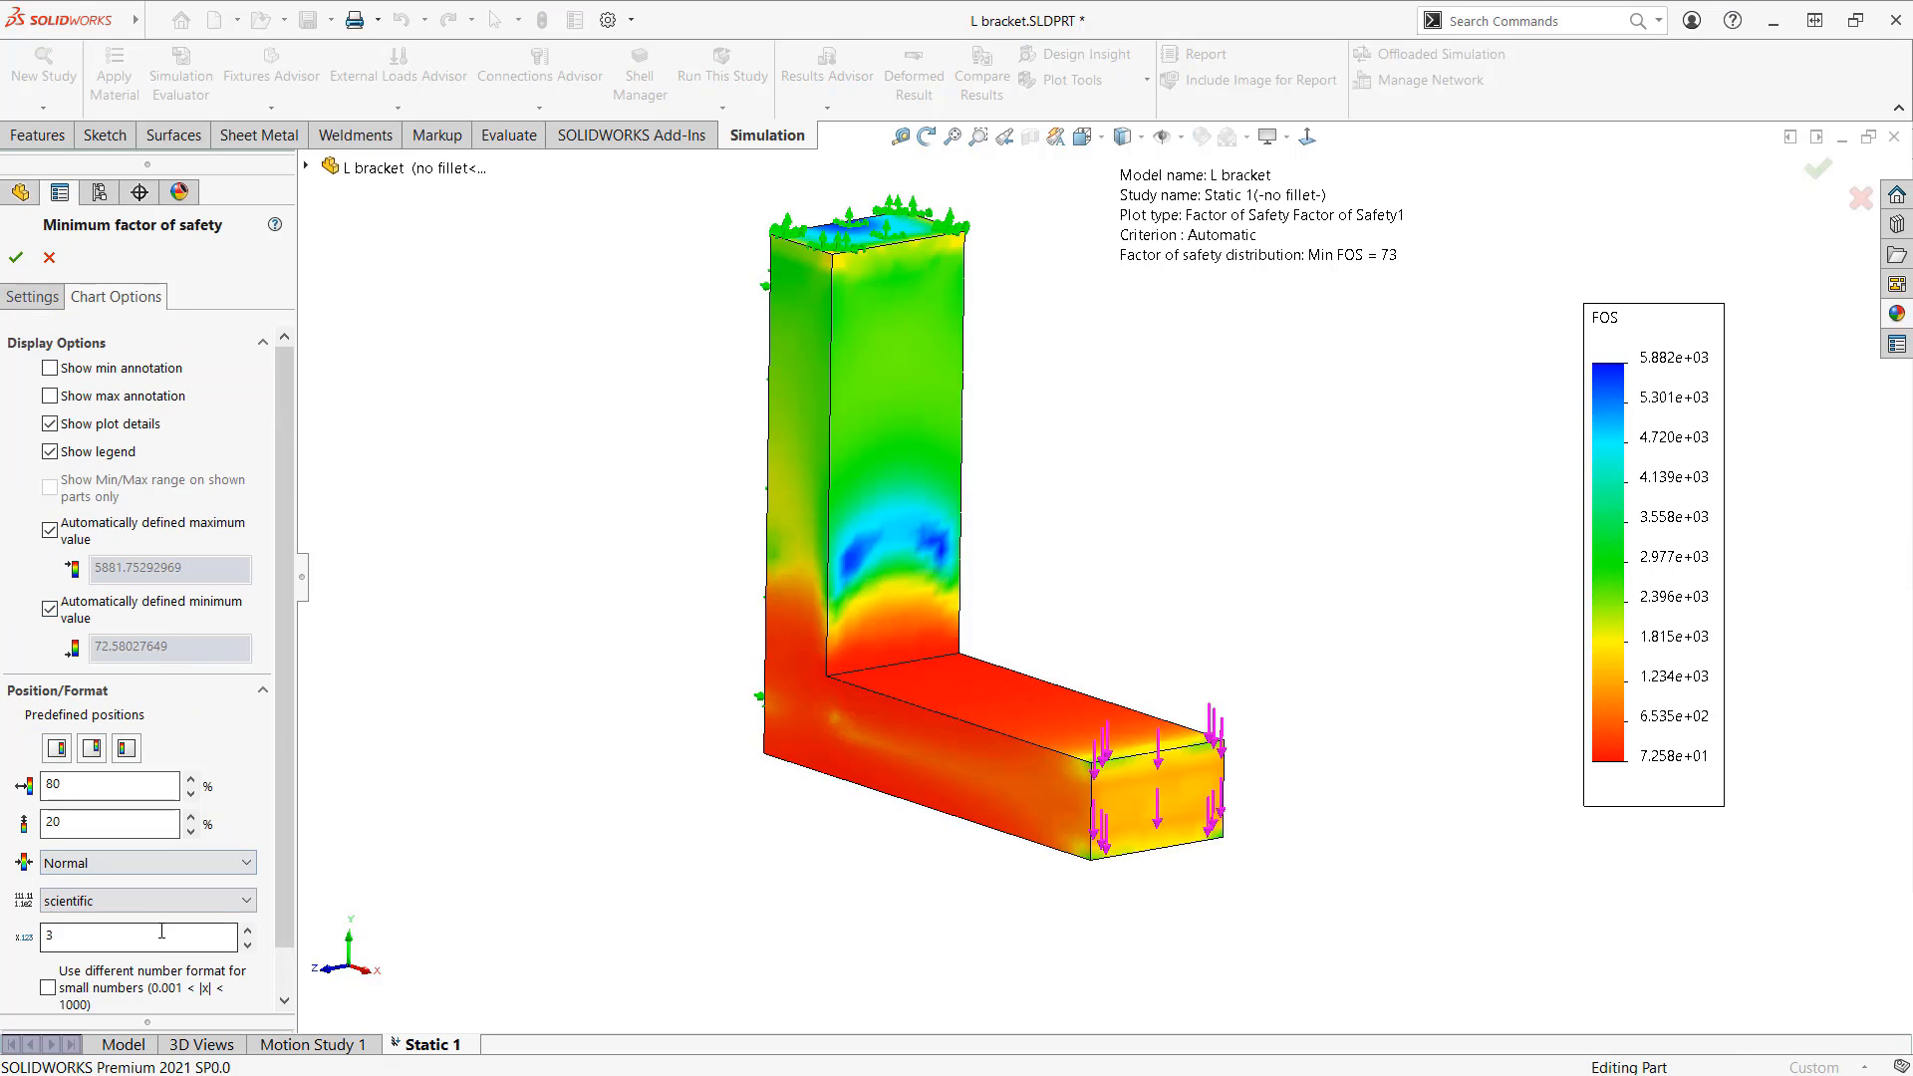
left_click(150, 900)
left_click(100, 935)
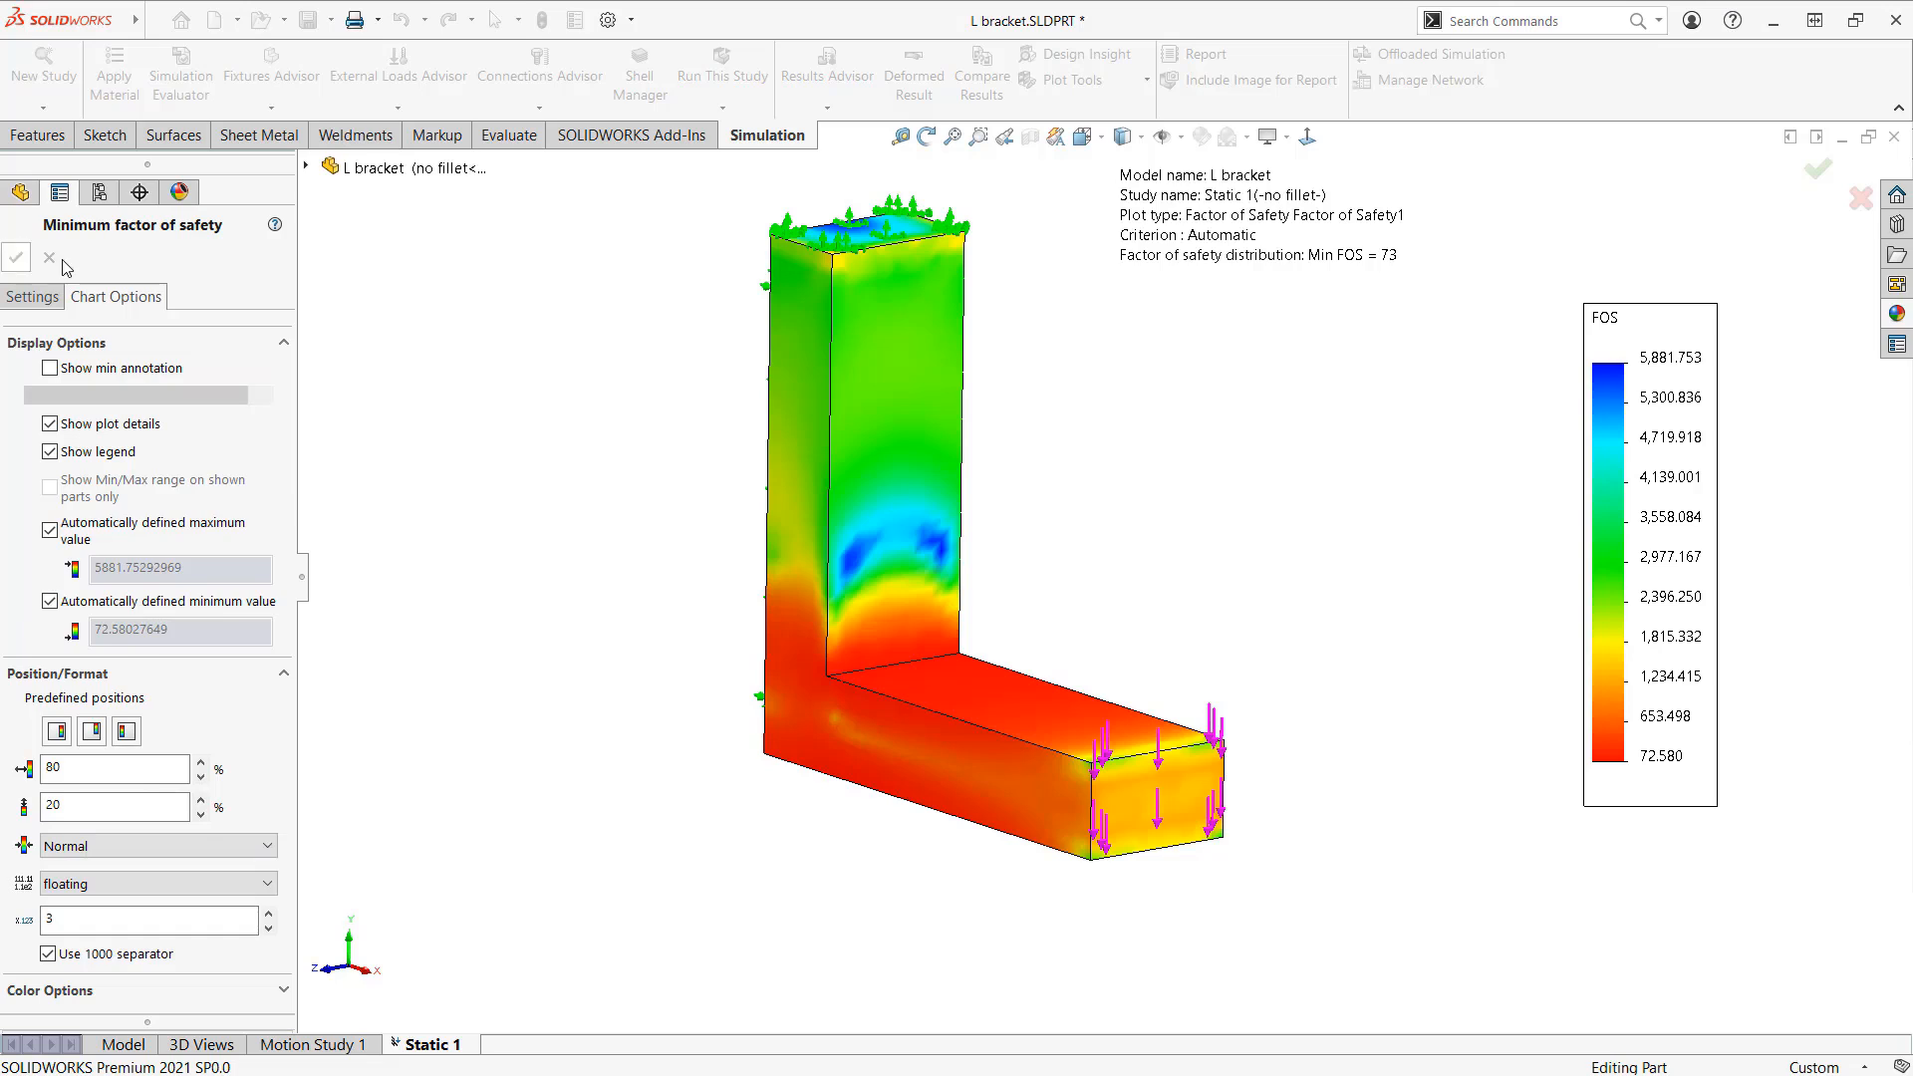
mouse_move(1514, 526)
left_mouse_down()
mouse_move(1496, 679)
mouse_move(1539, 692)
mouse_move(1527, 722)
mouse_move(1697, 729)
mouse_move(1669, 708)
left_mouse_up()
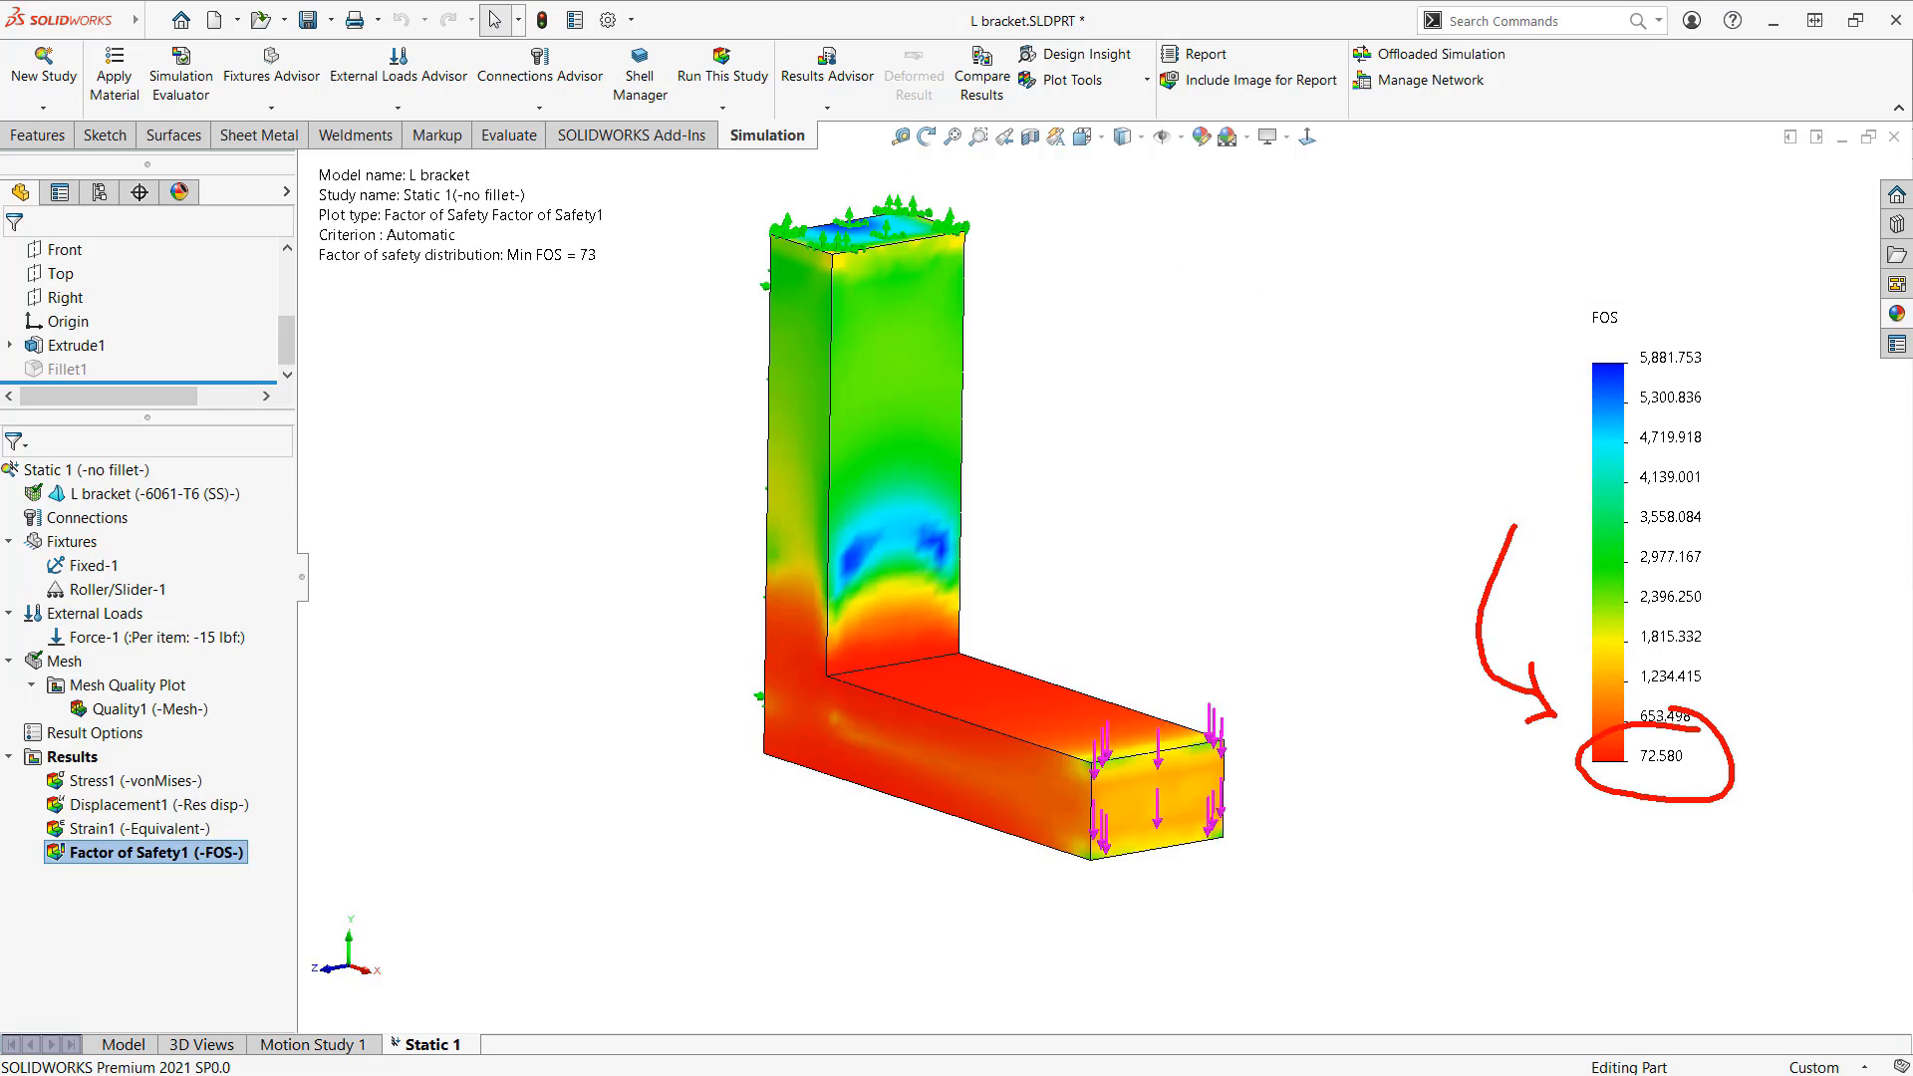
left_click_drag(1616, 861, 1660, 773)
left_click_drag(1631, 780, 1663, 767)
key("Escape")
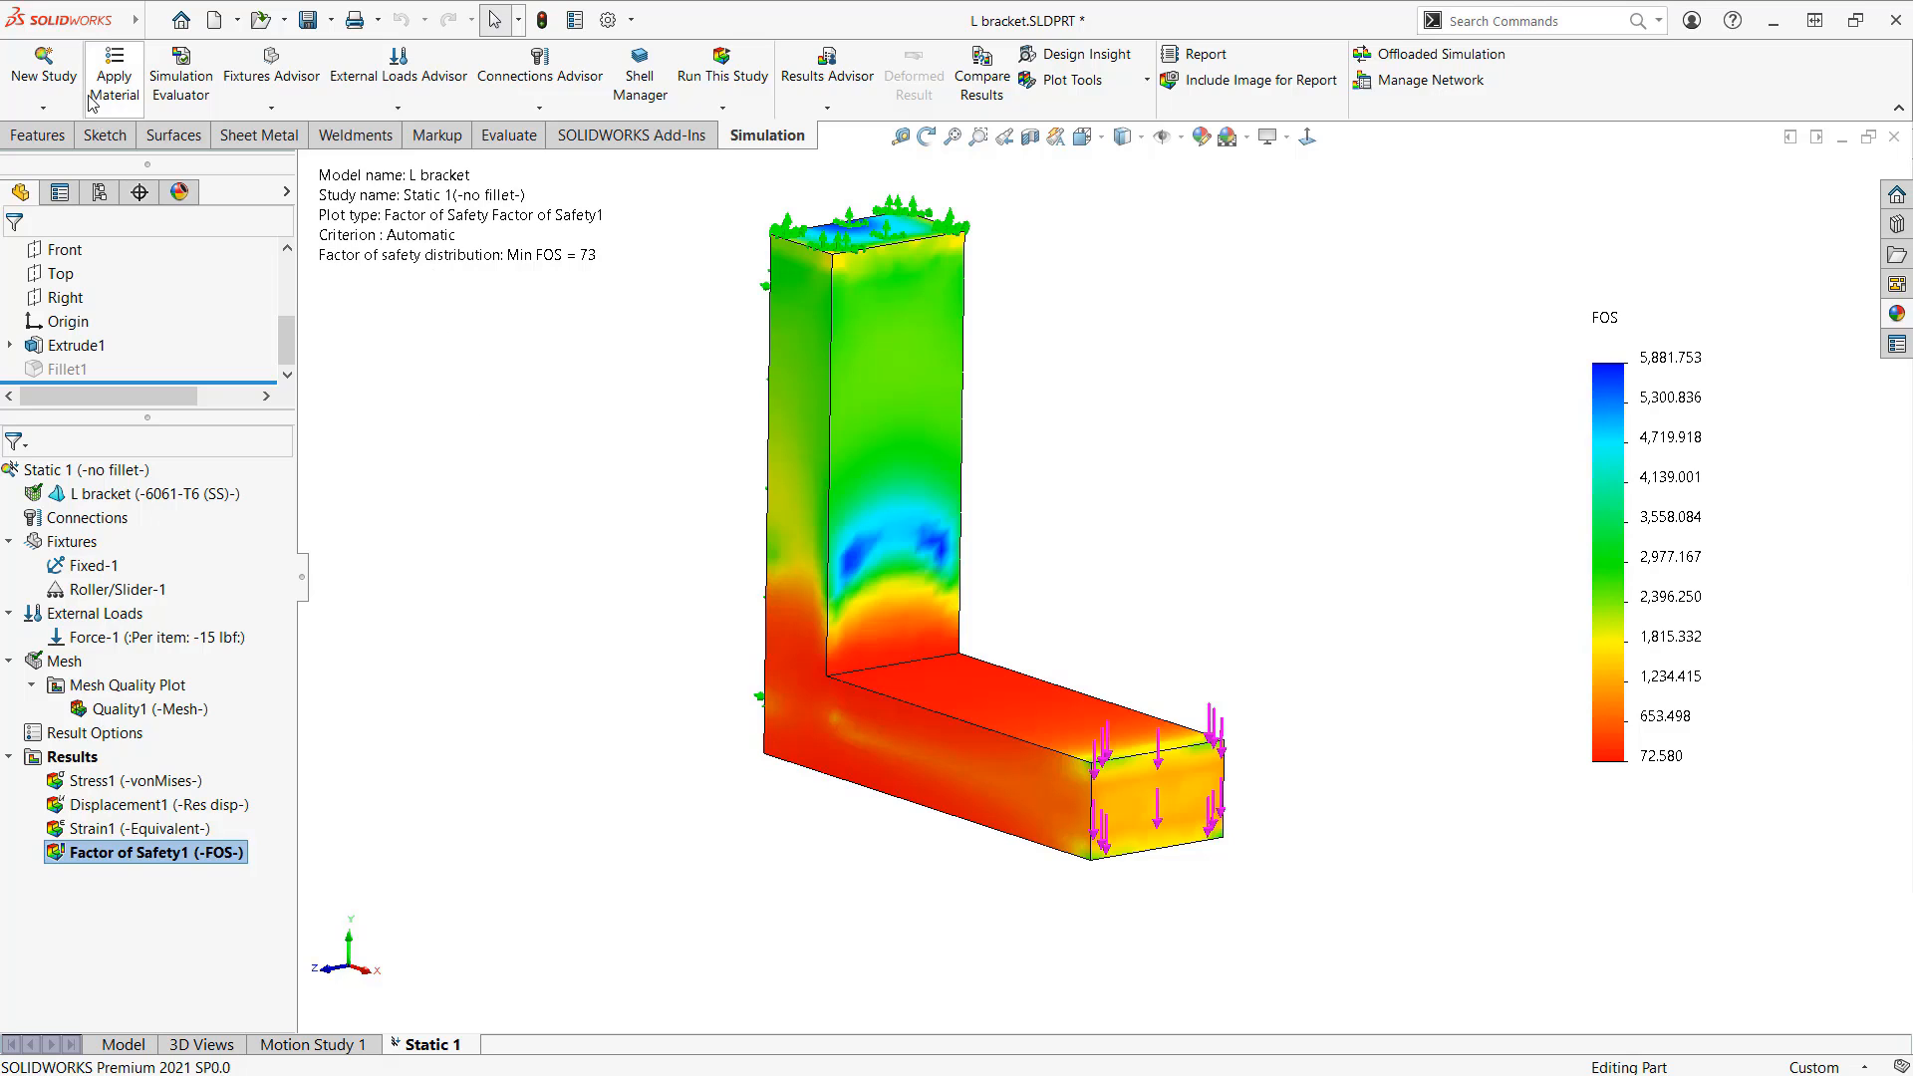
Step: Create a second static study named Static 2 for the L bracket
left_click(43, 60)
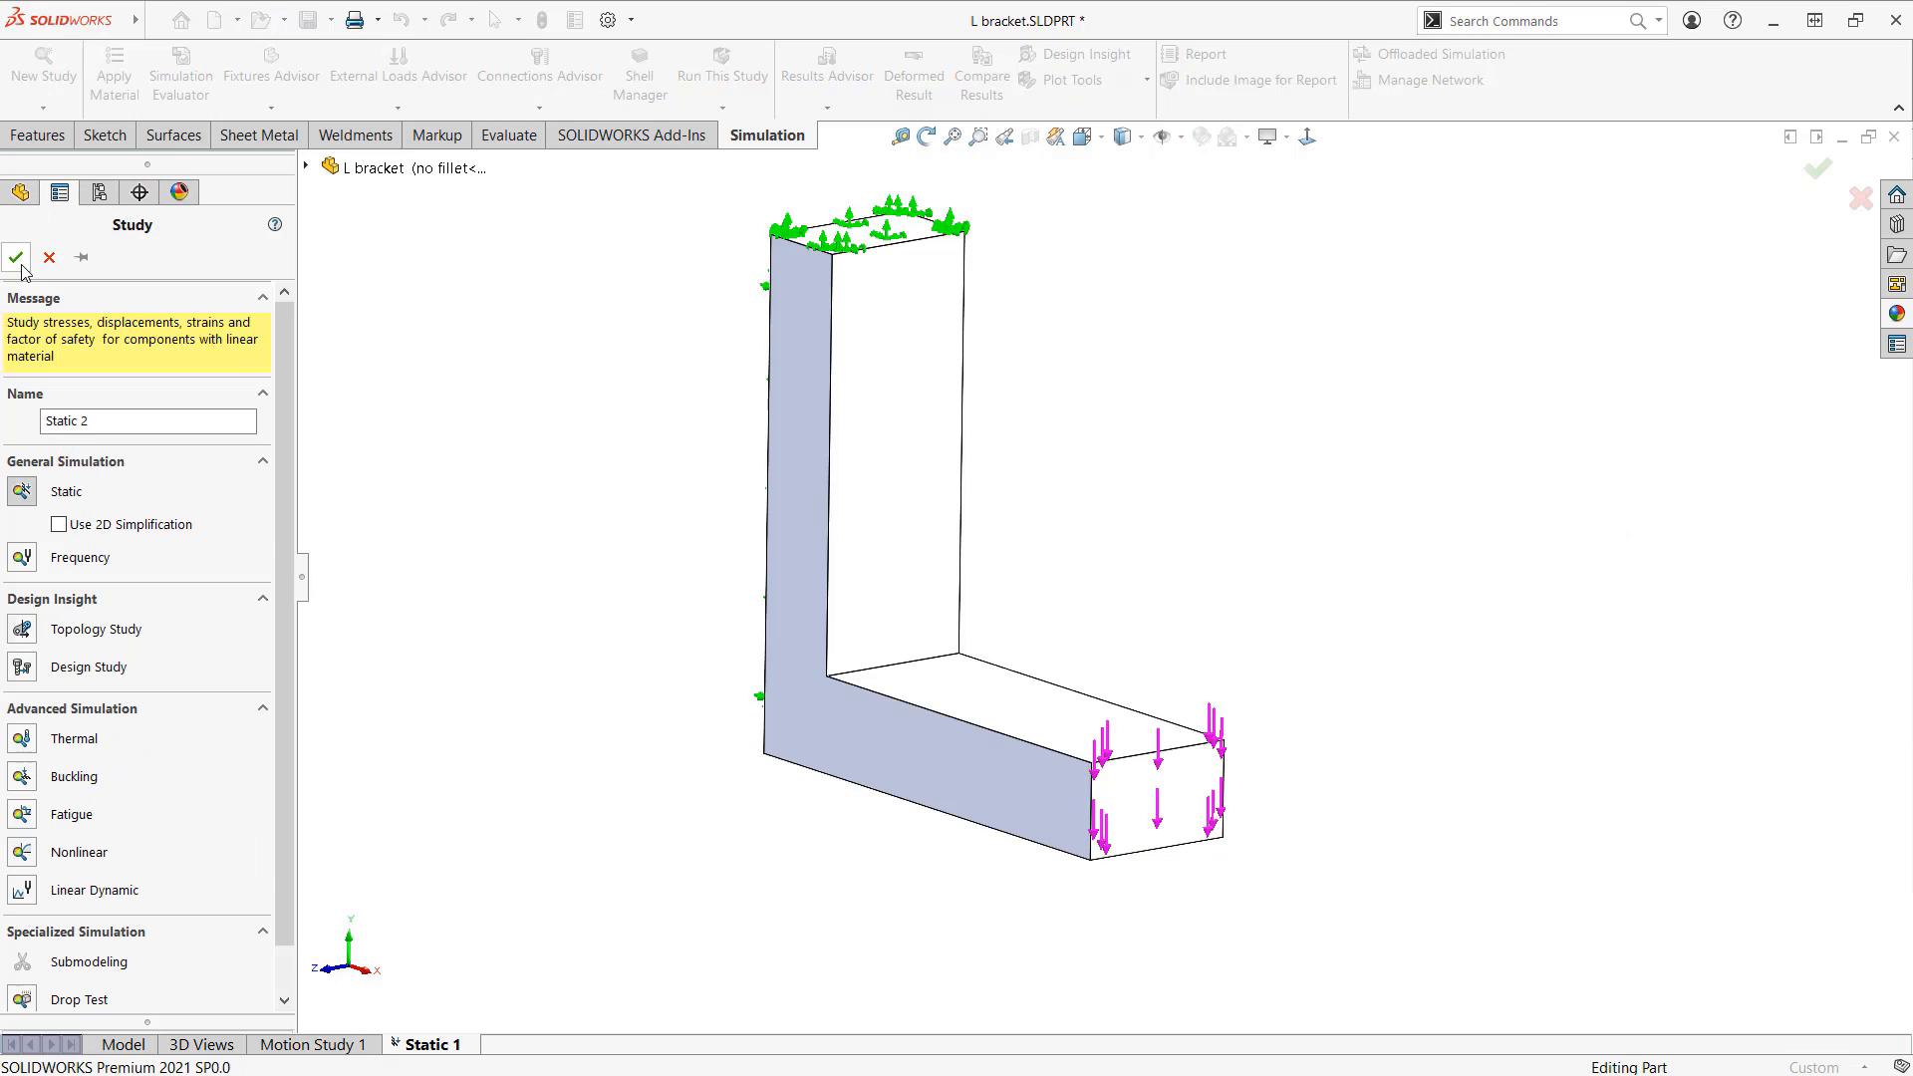
left_click(16, 258)
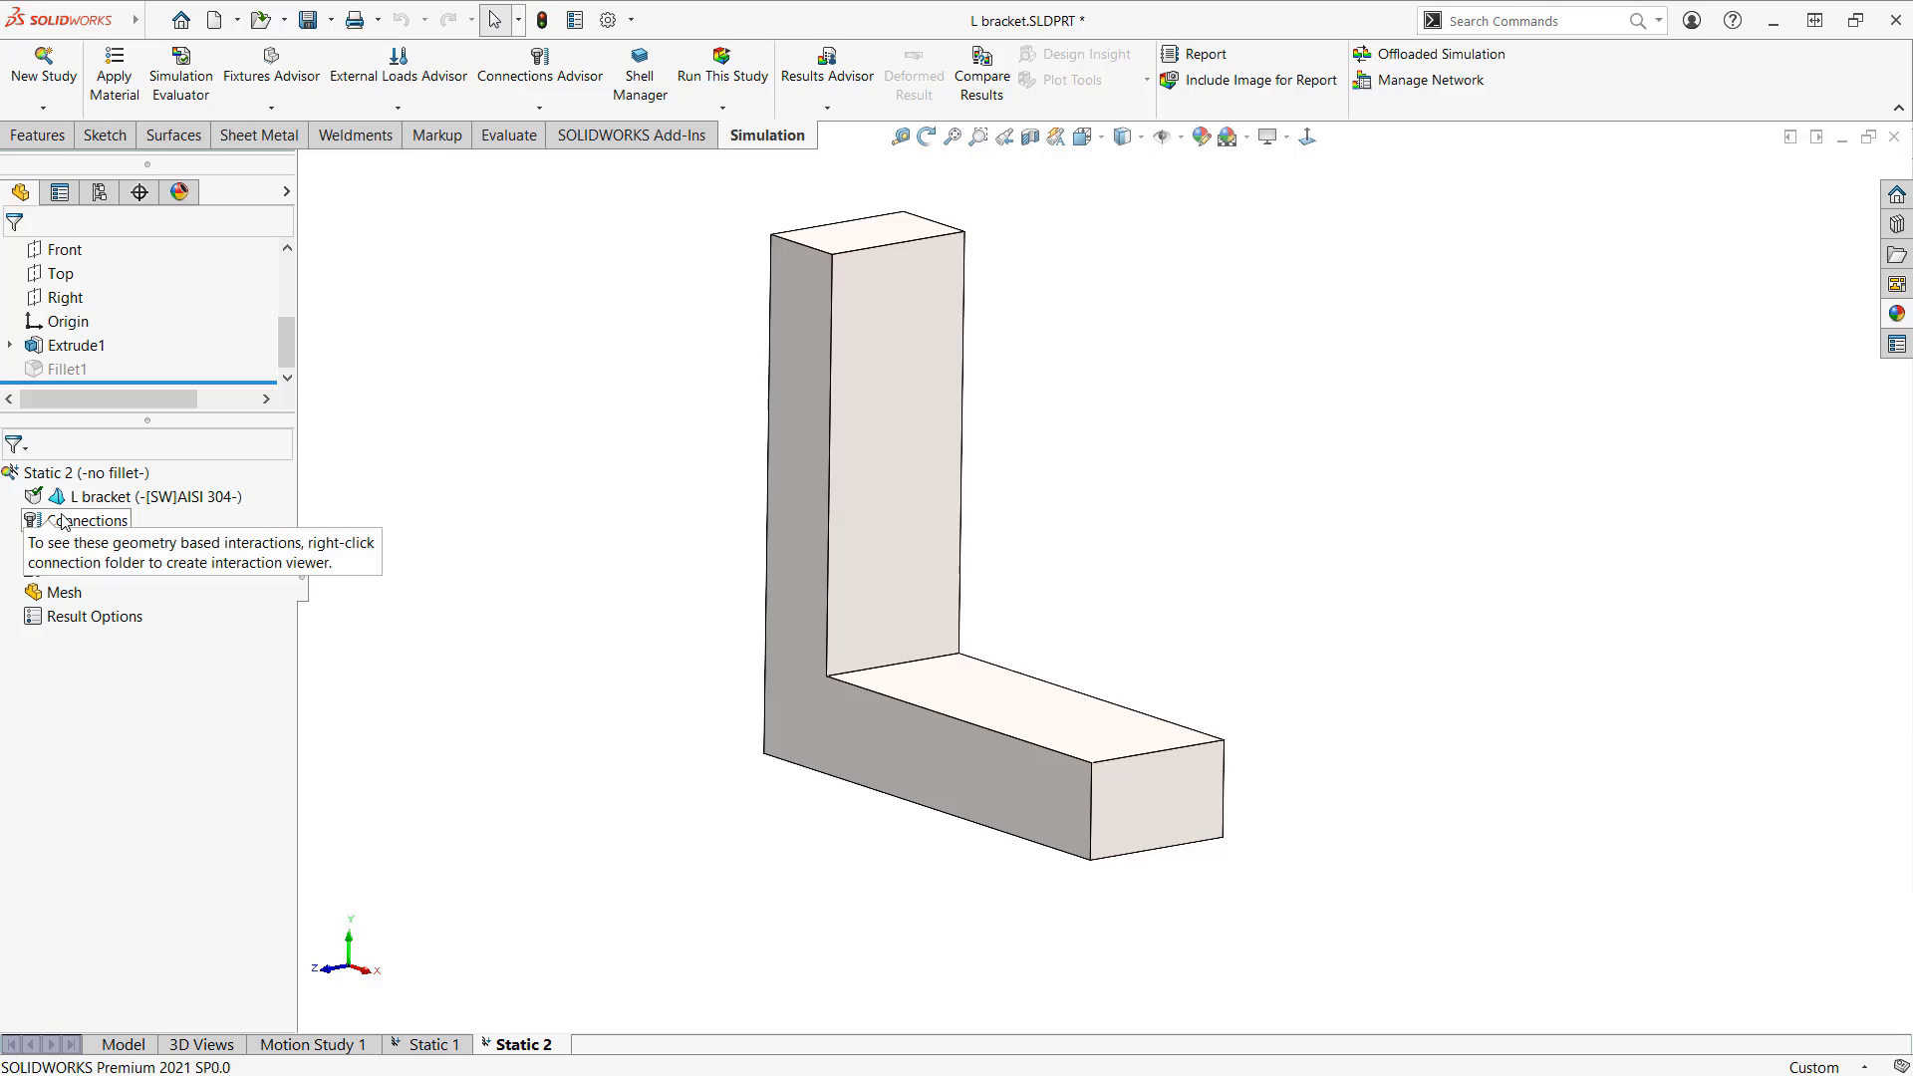
Step: Add aluminium alloy 6061-T6 (SS) to the favorite materials and apply it to the L bracket in Static 2
right_click(232, 496)
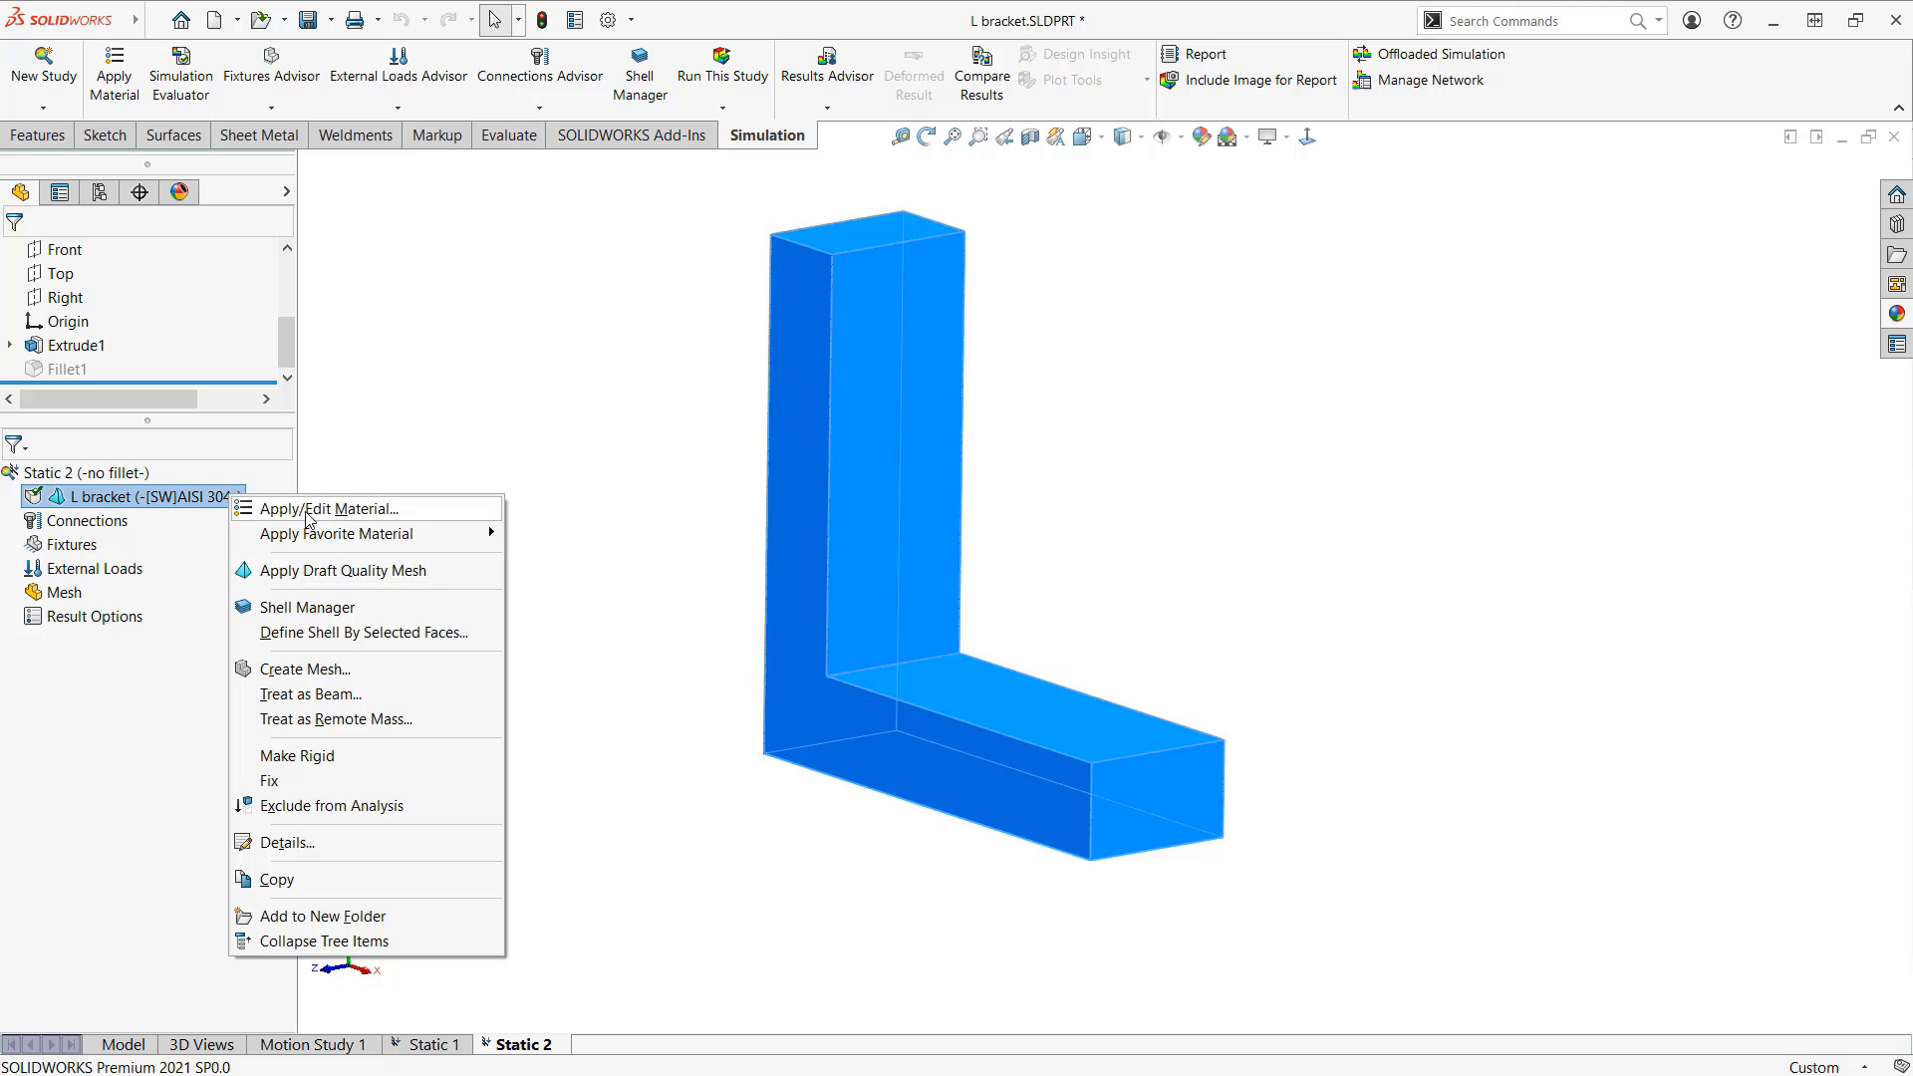
left_click(307, 509)
scroll(179, 399, "down", 3)
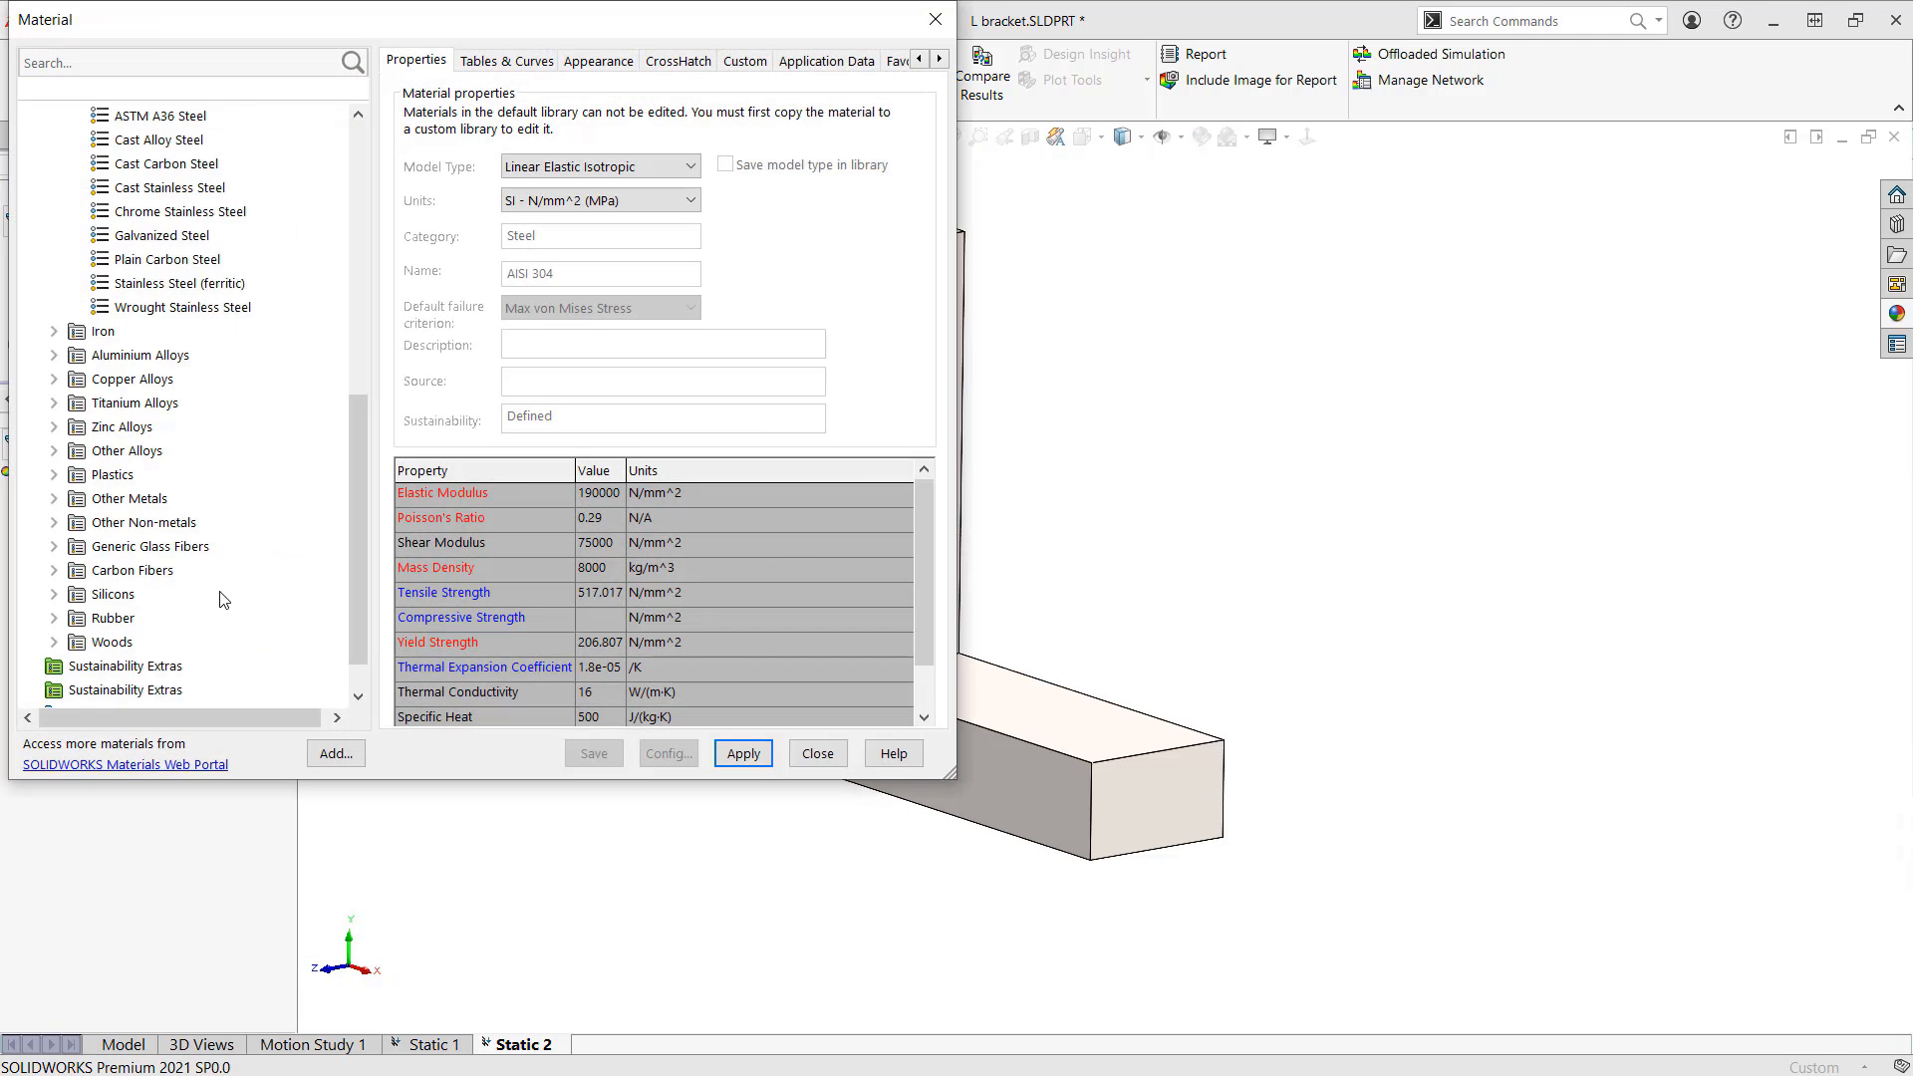
left_click(54, 356)
scroll(219, 389, "down", 20)
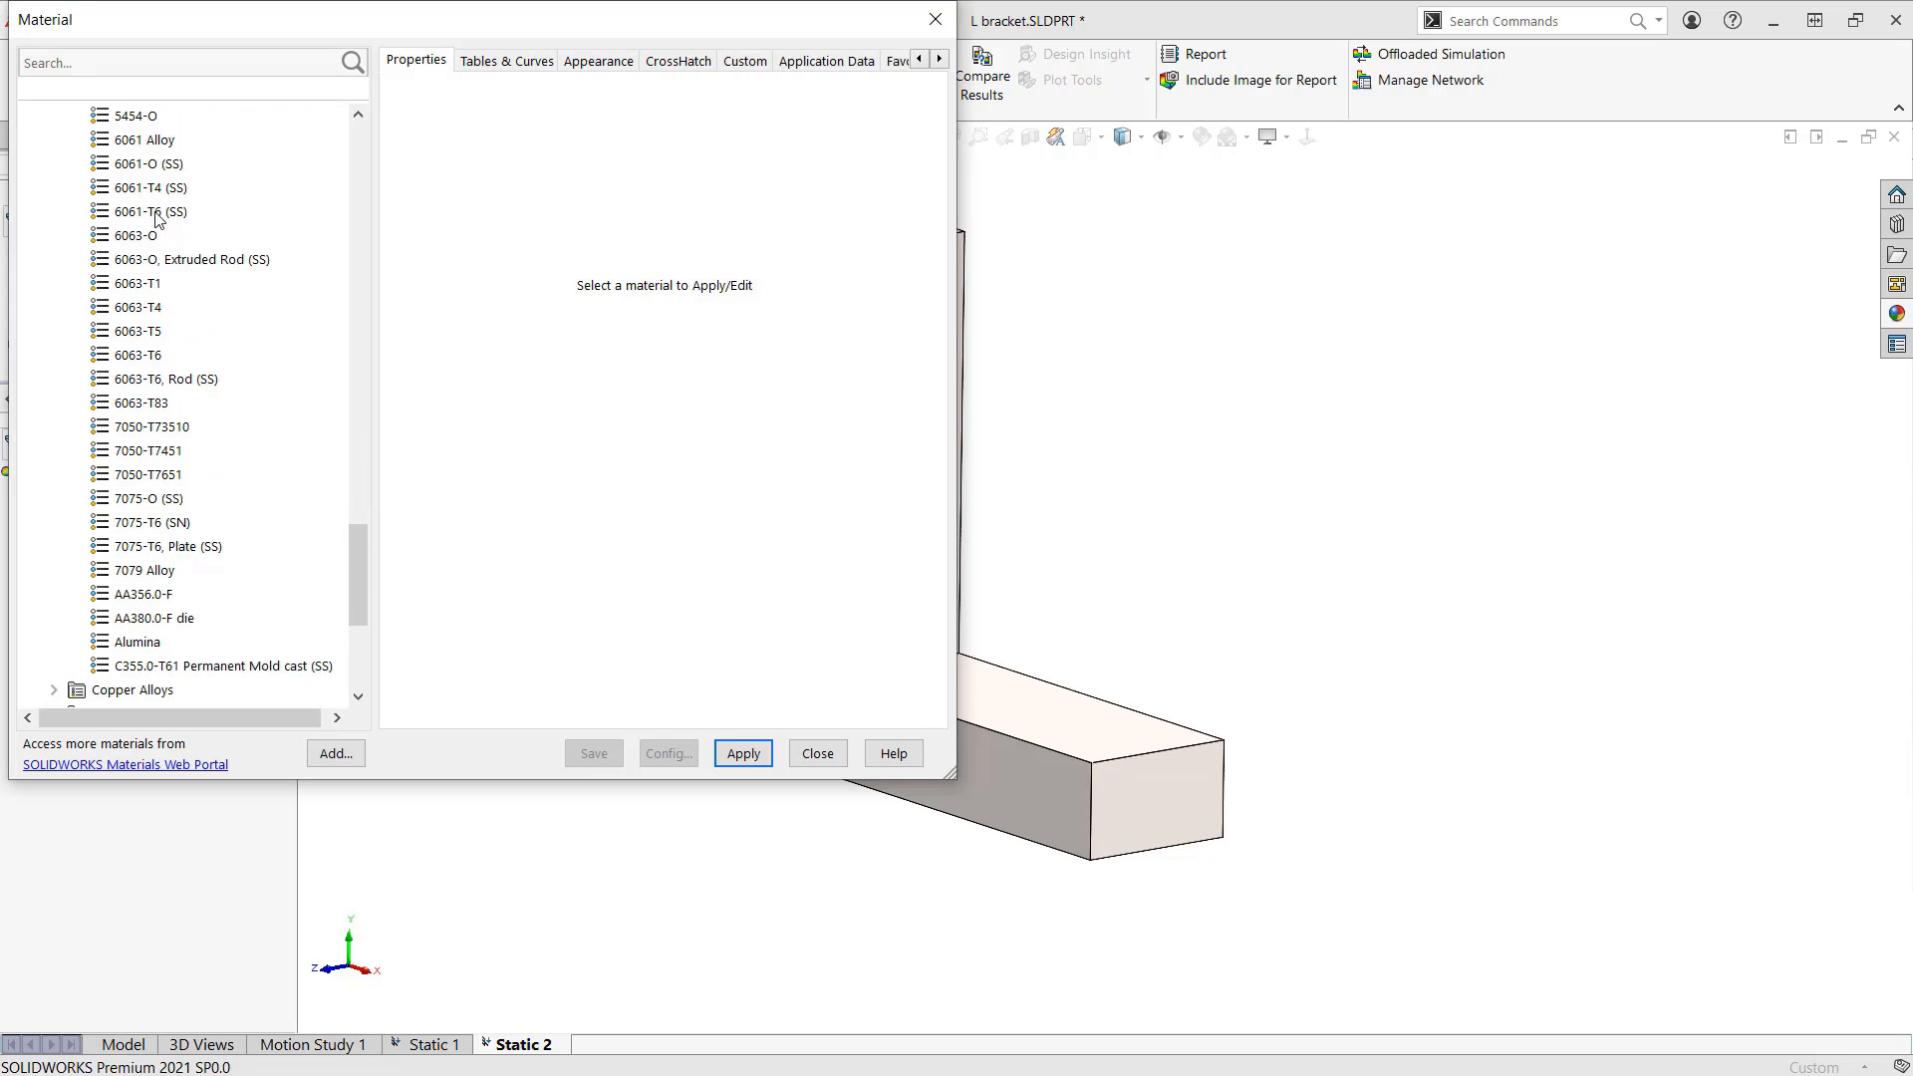
right_click(157, 216)
left_click(206, 227)
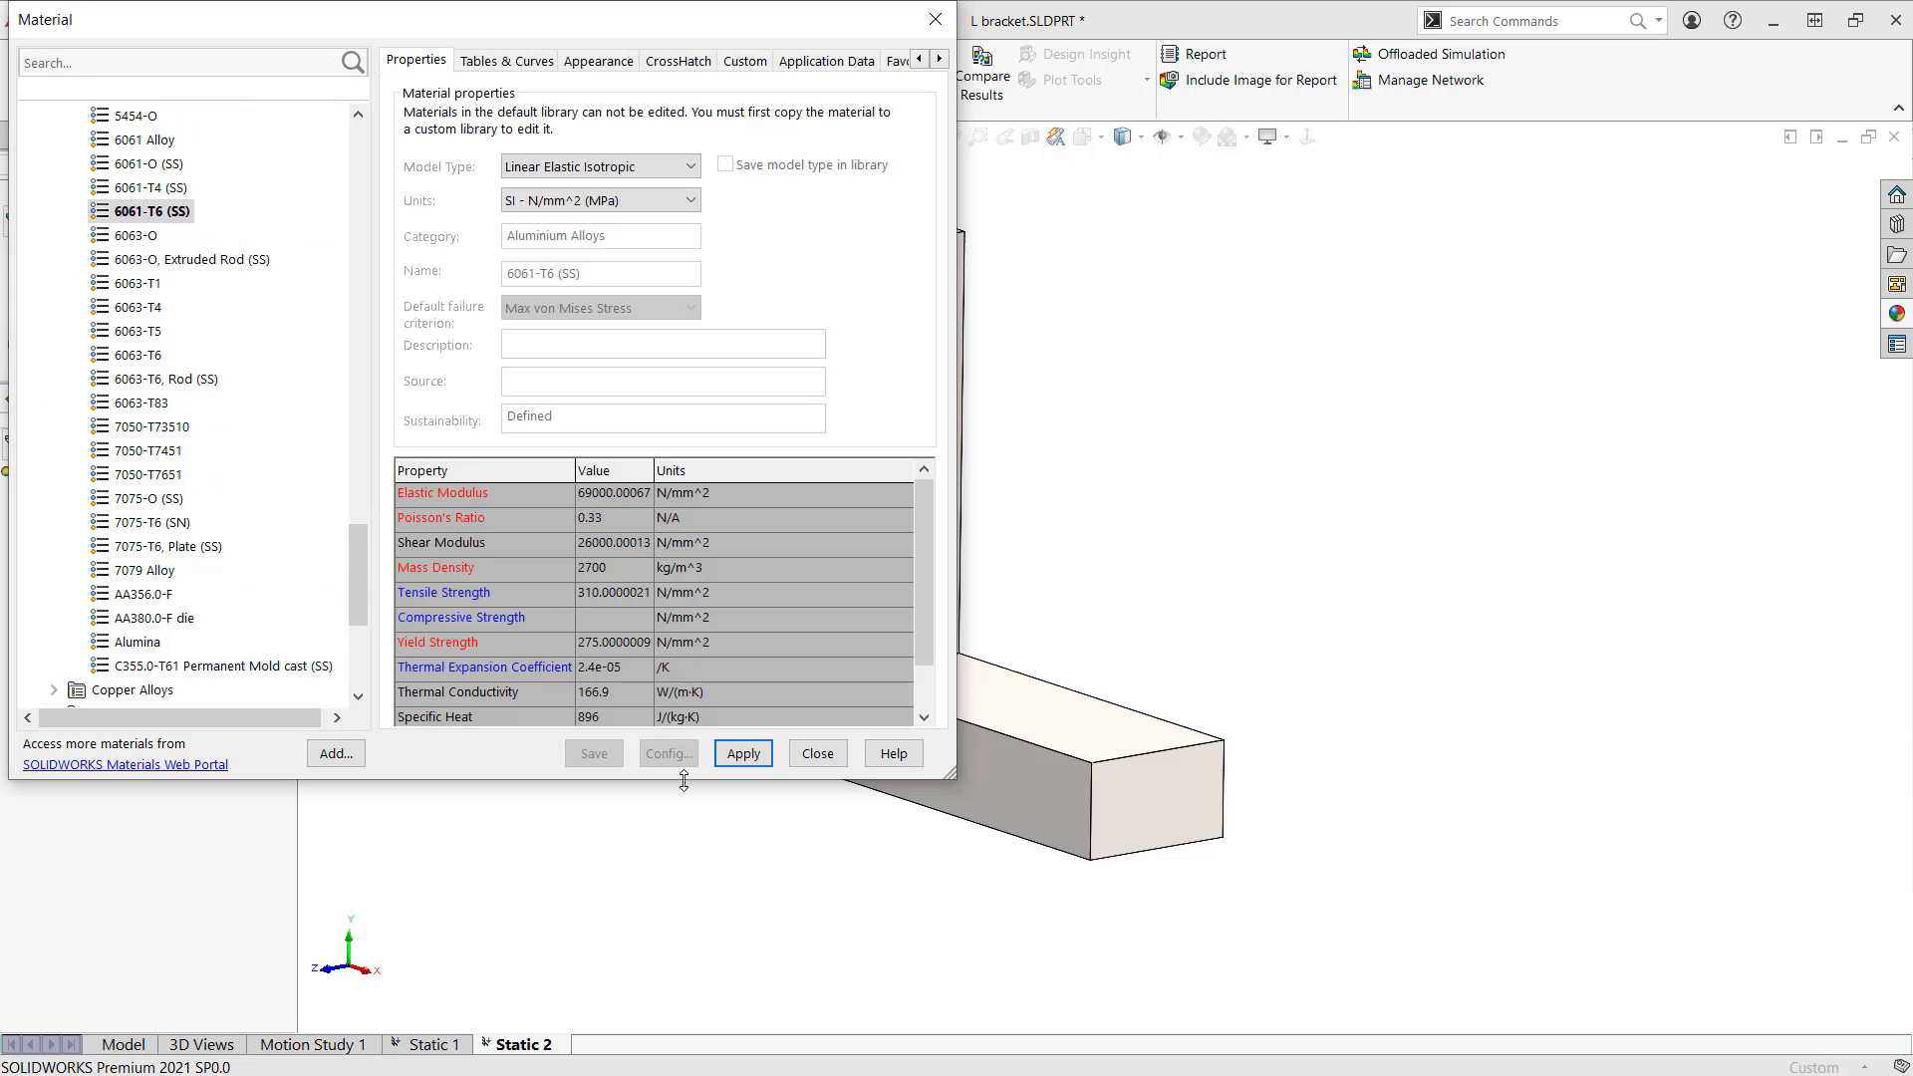
left_click(747, 753)
left_click(817, 753)
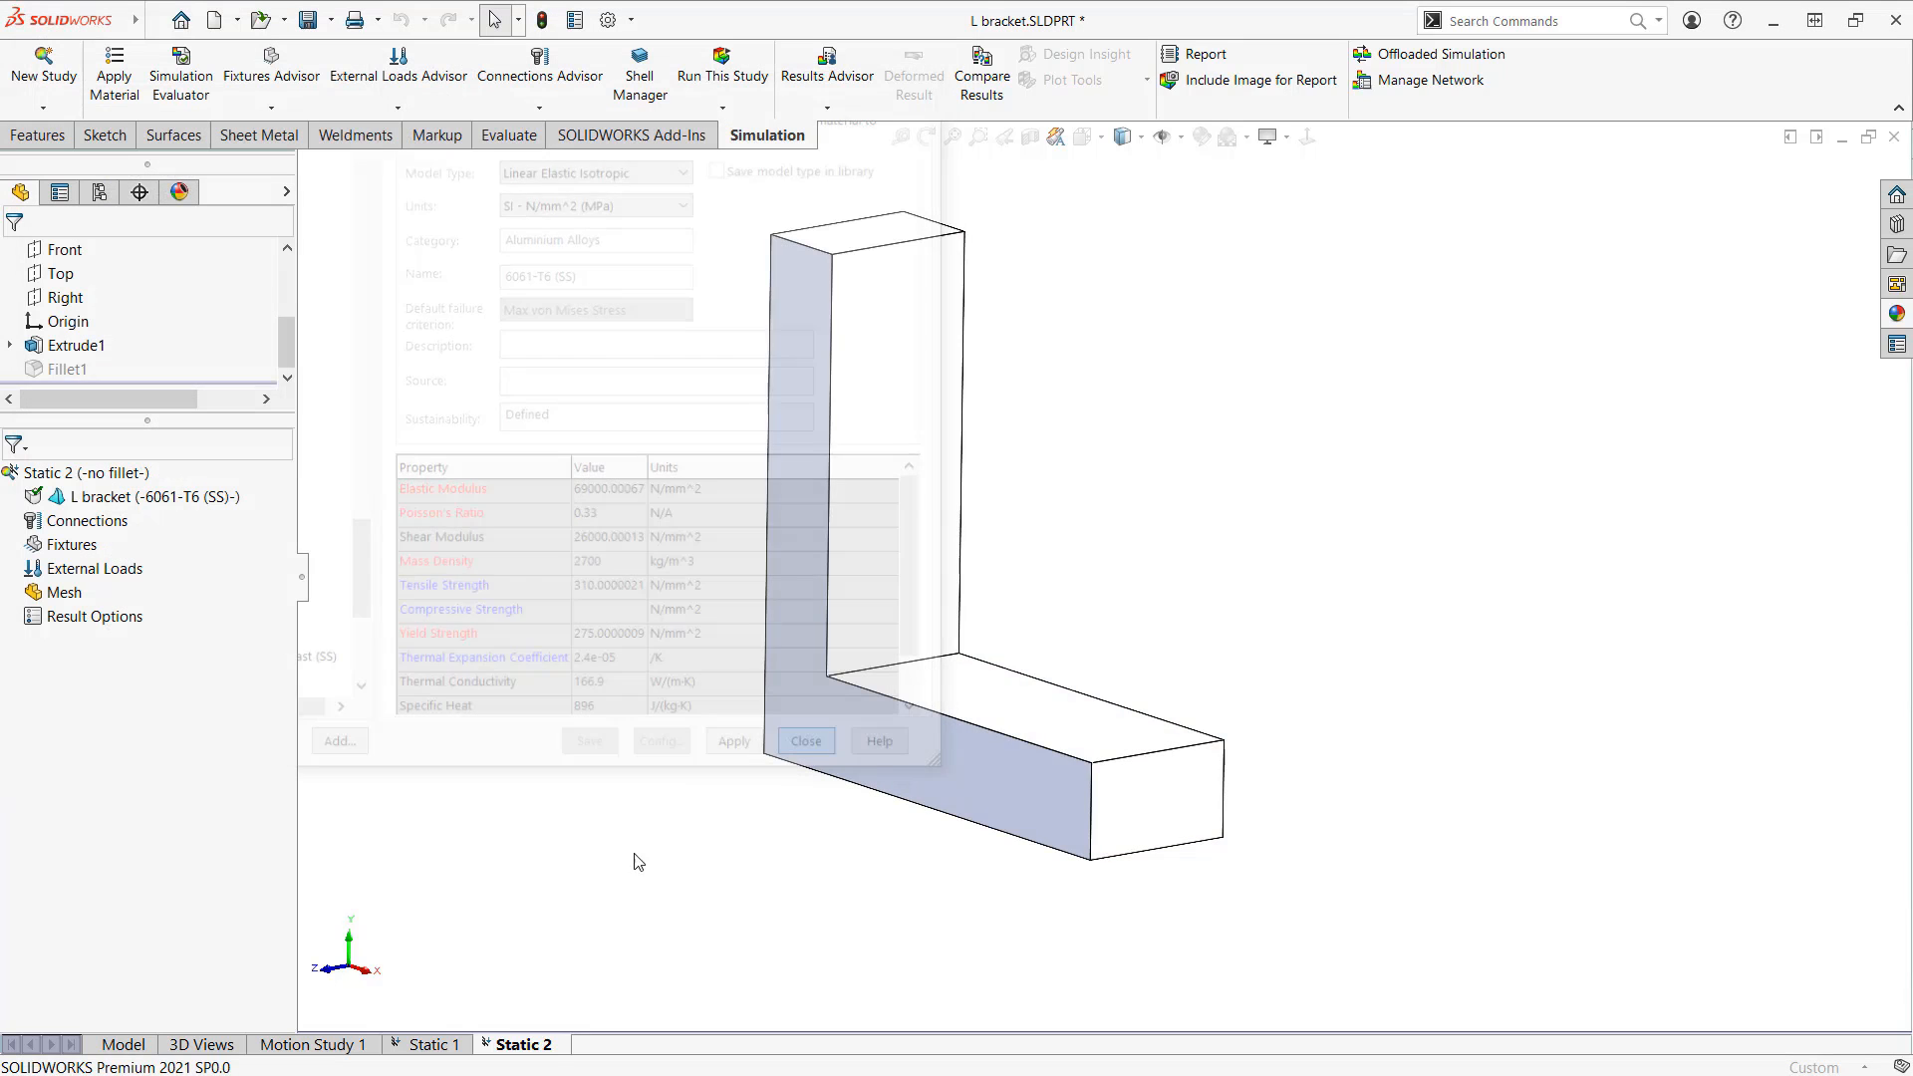
Step: Reapply 6061-T6 (SS) to the L bracket from the favorite materials
right_click(151, 496)
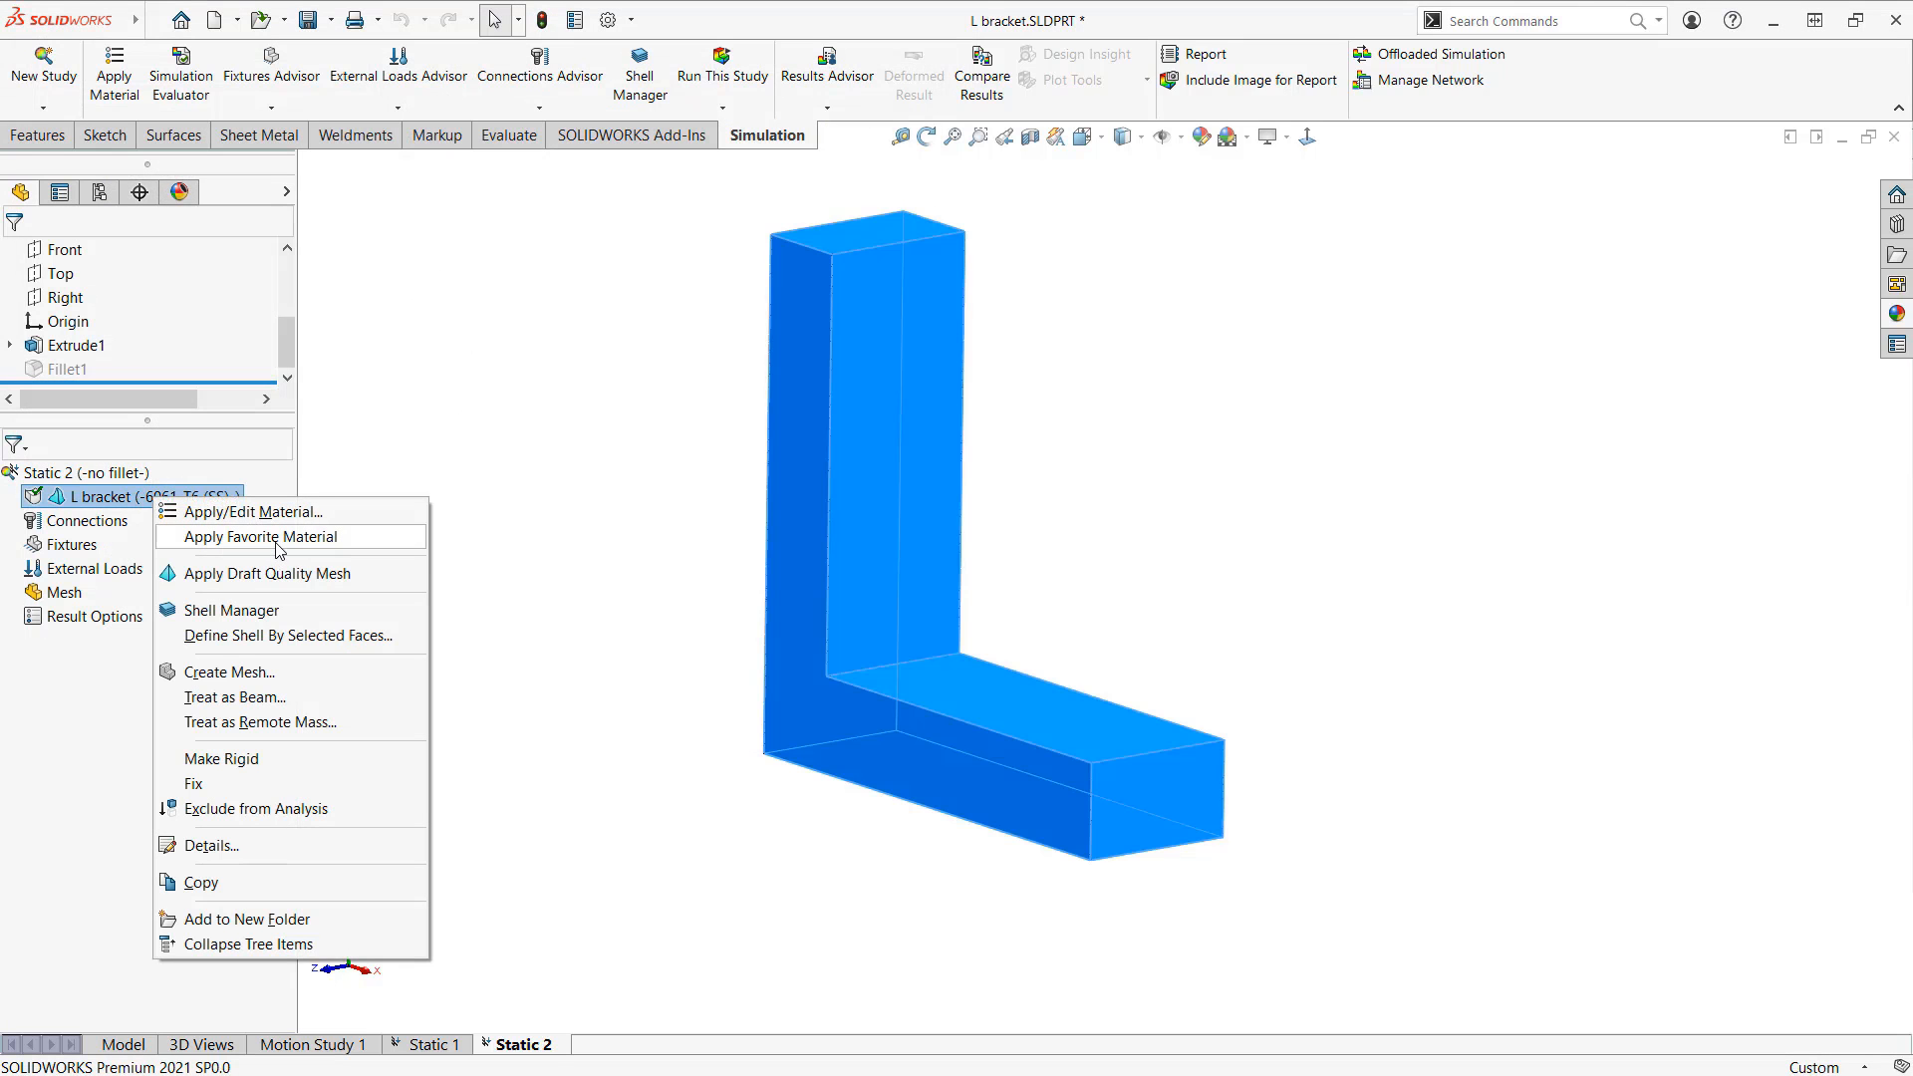
mouse_move(289, 543)
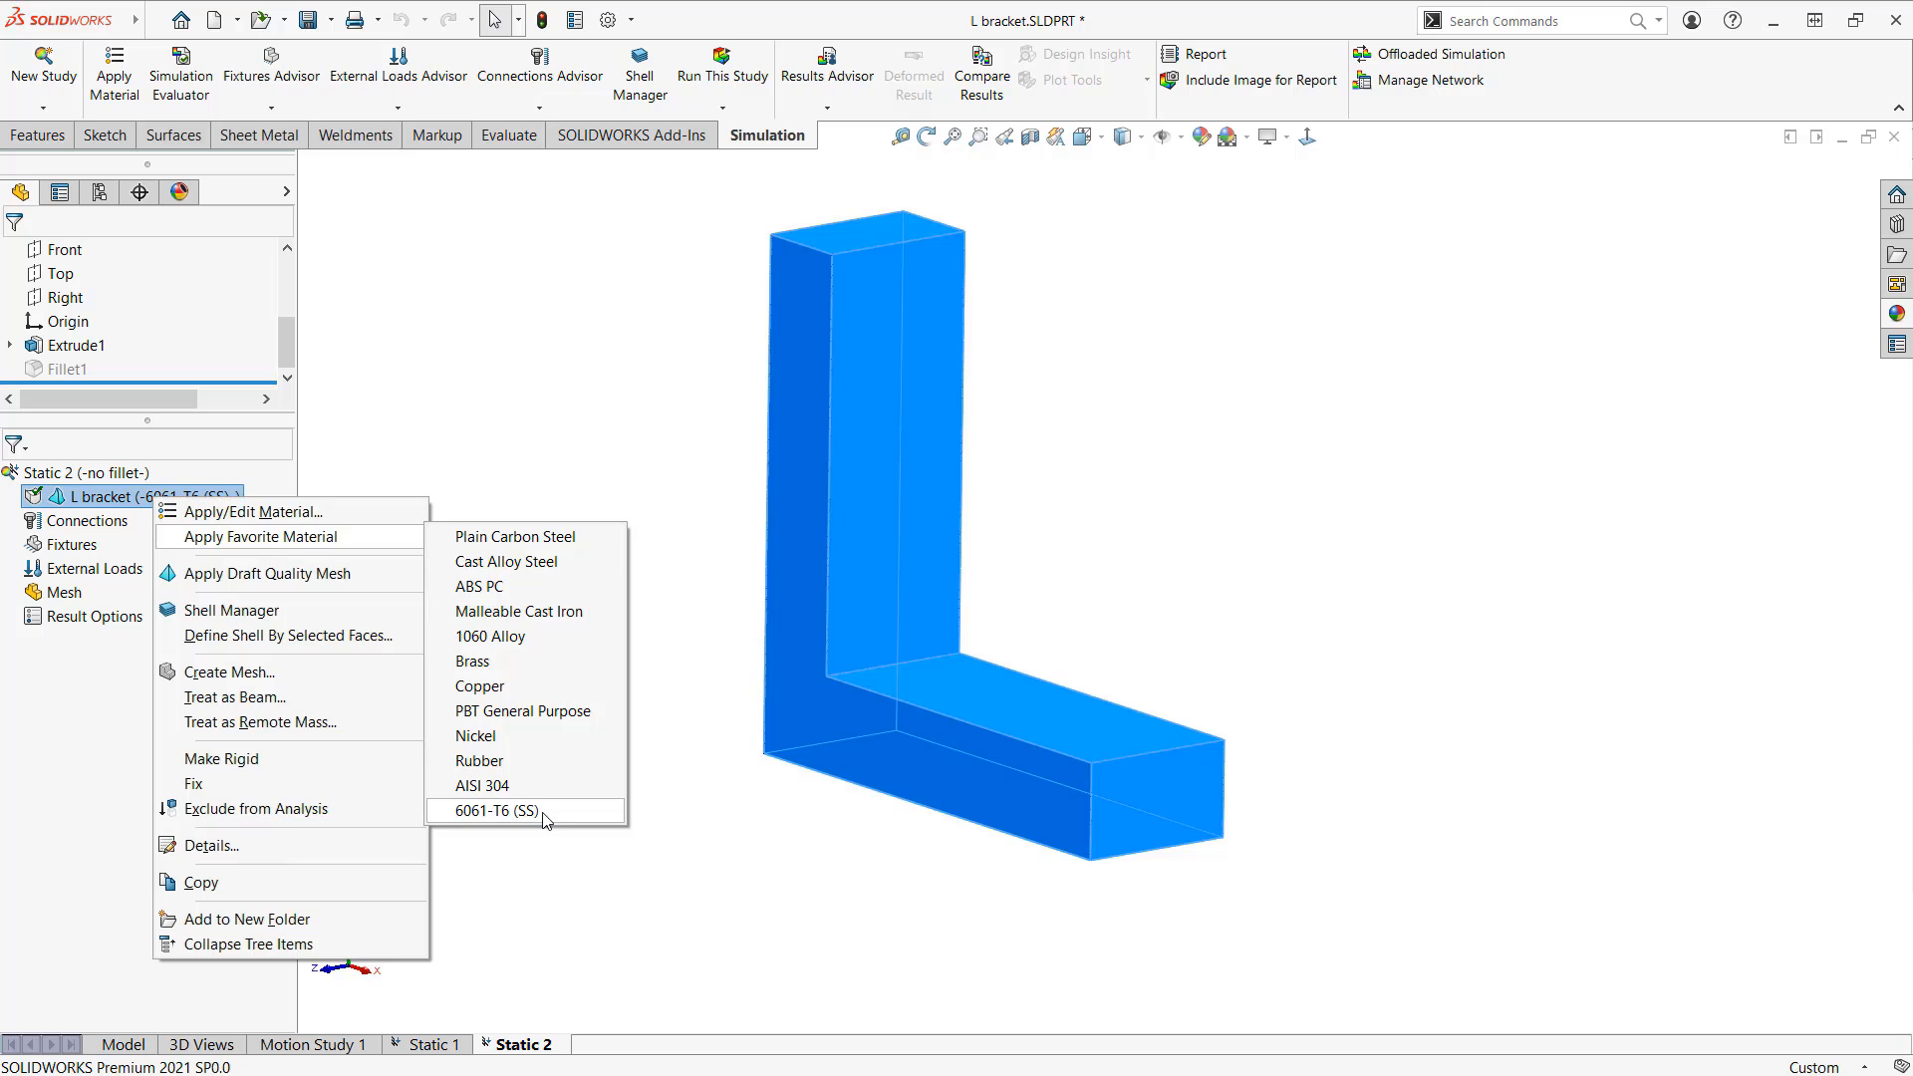
left_click(498, 811)
Step: Add a Fixed Geometry fixture to the top end face of the bracket's vertical leg
right_click(62, 546)
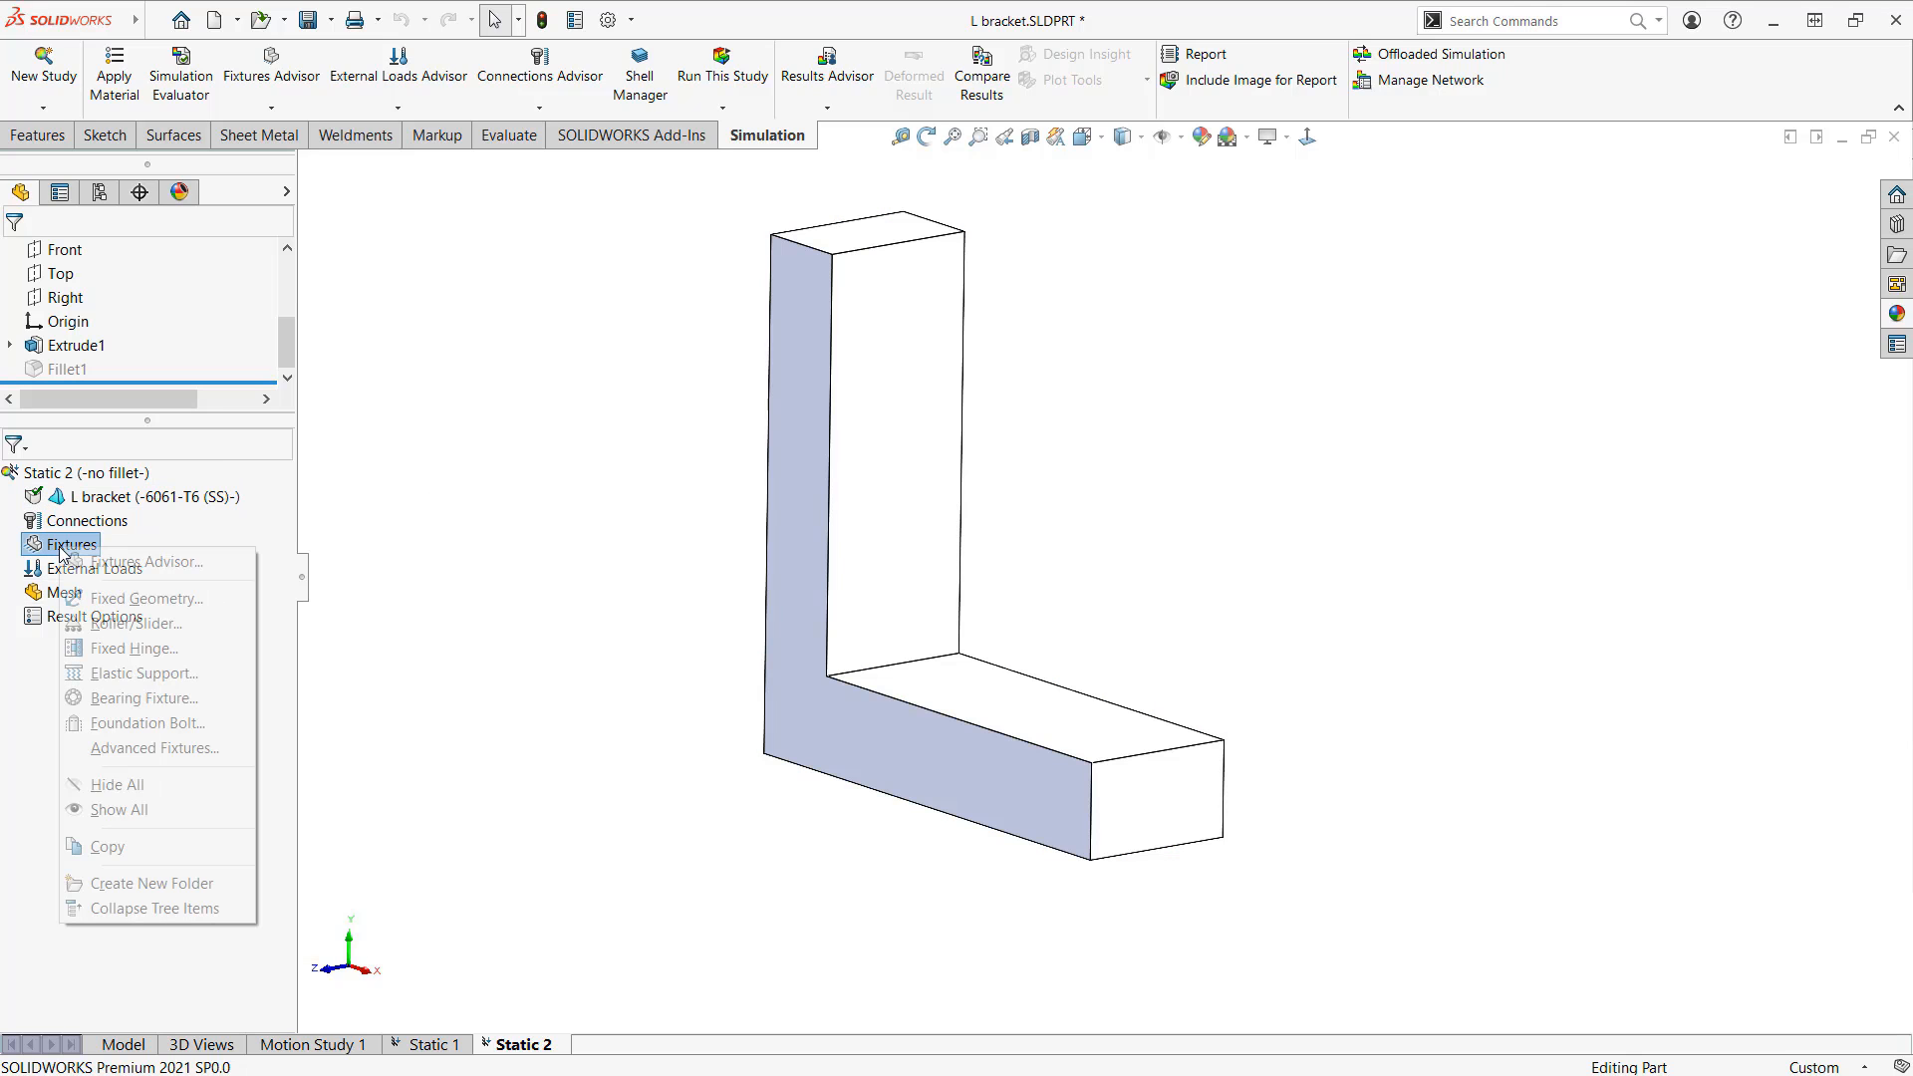
left_click(127, 597)
left_click(850, 225)
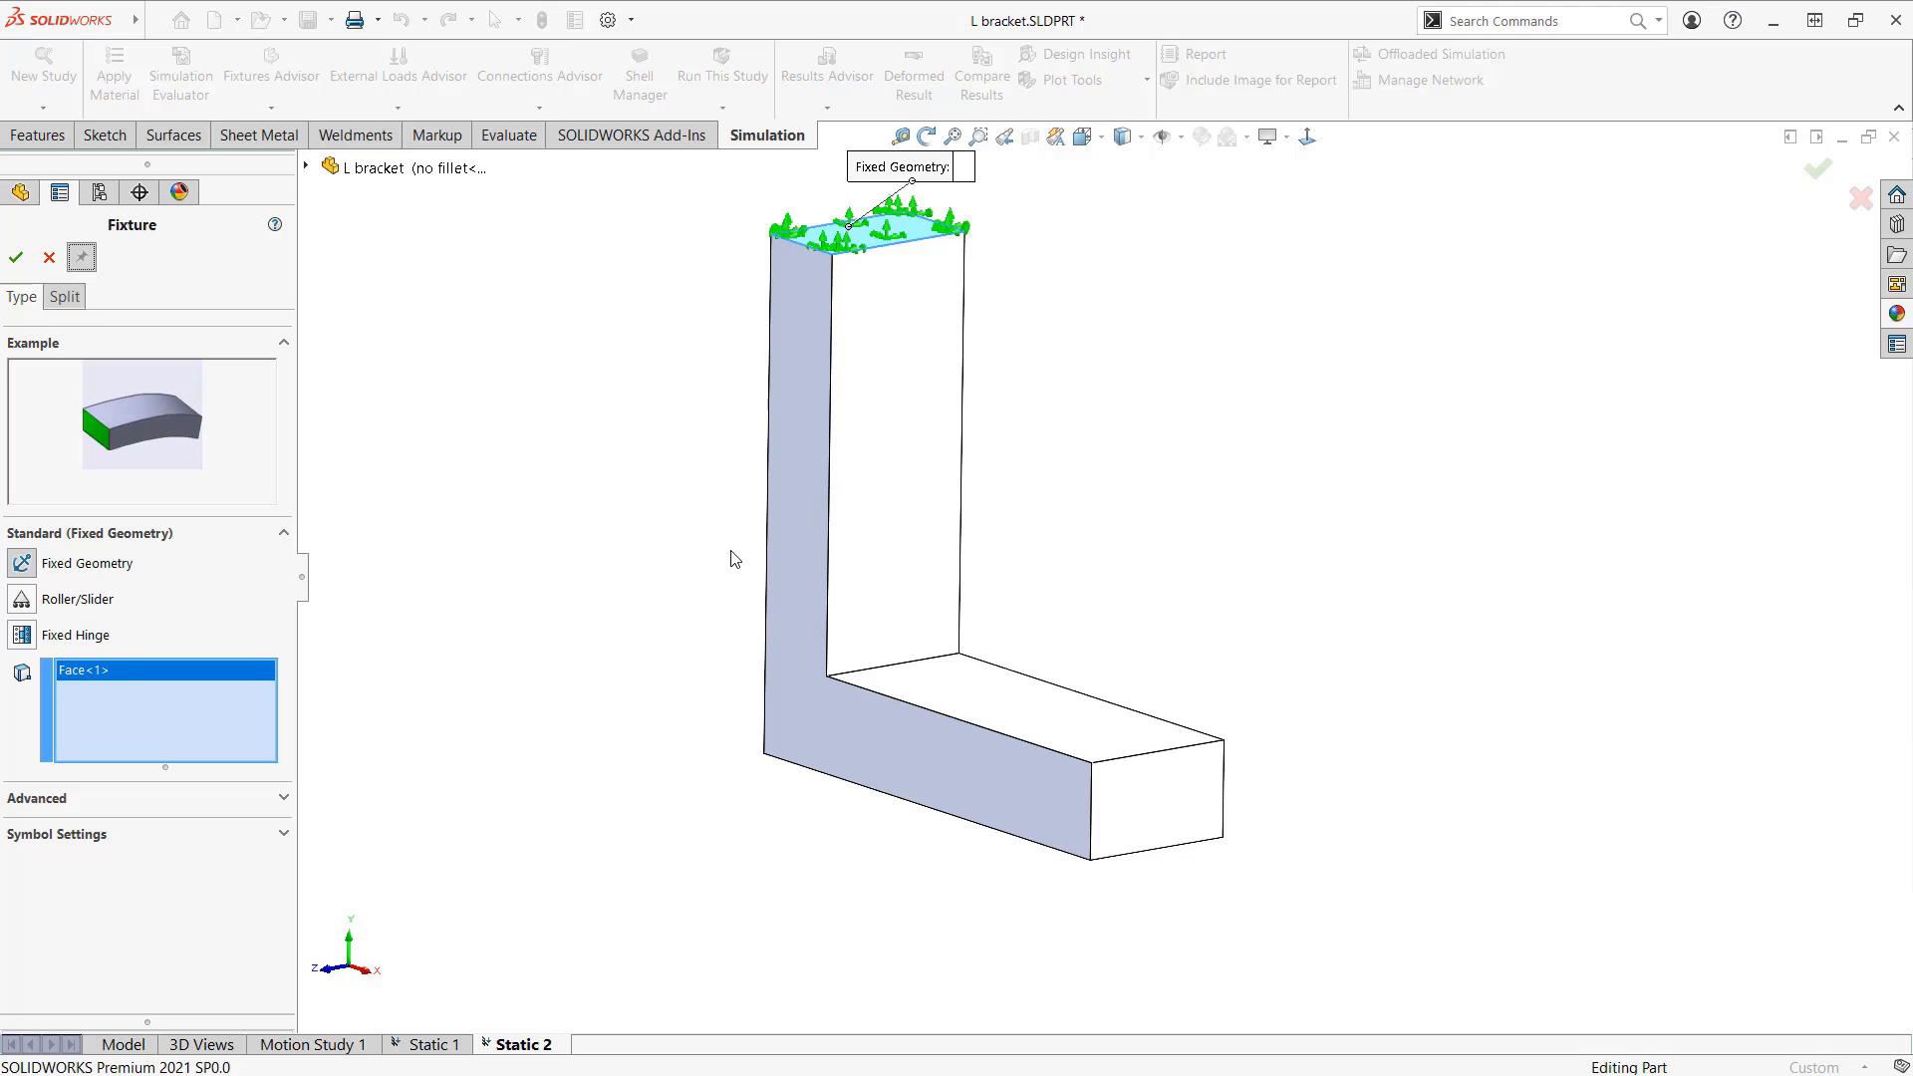
middle_click_drag(734, 555, 865, 586)
left_click(17, 258)
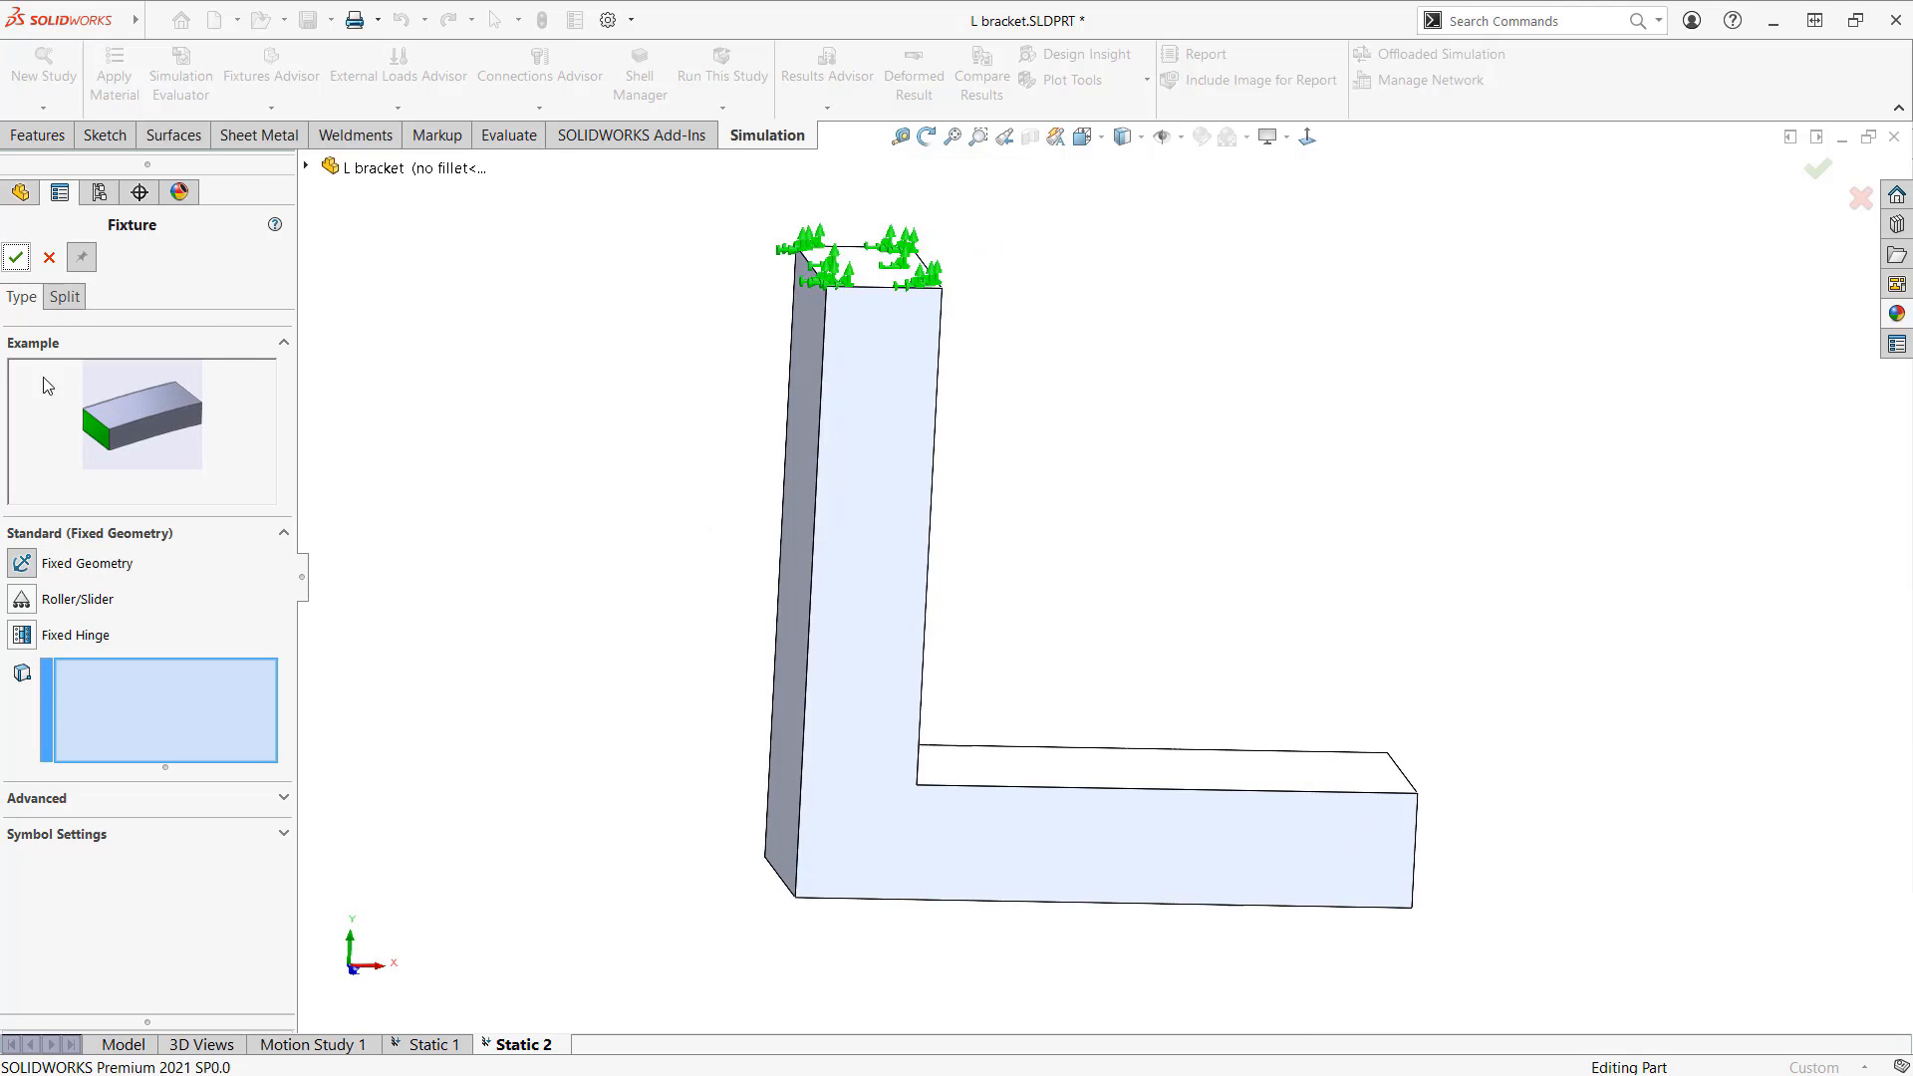
Step: Add a Roller/Slider fixture to the outer back face of the bracket's vertical leg
left_click(30, 600)
left_click(783, 642)
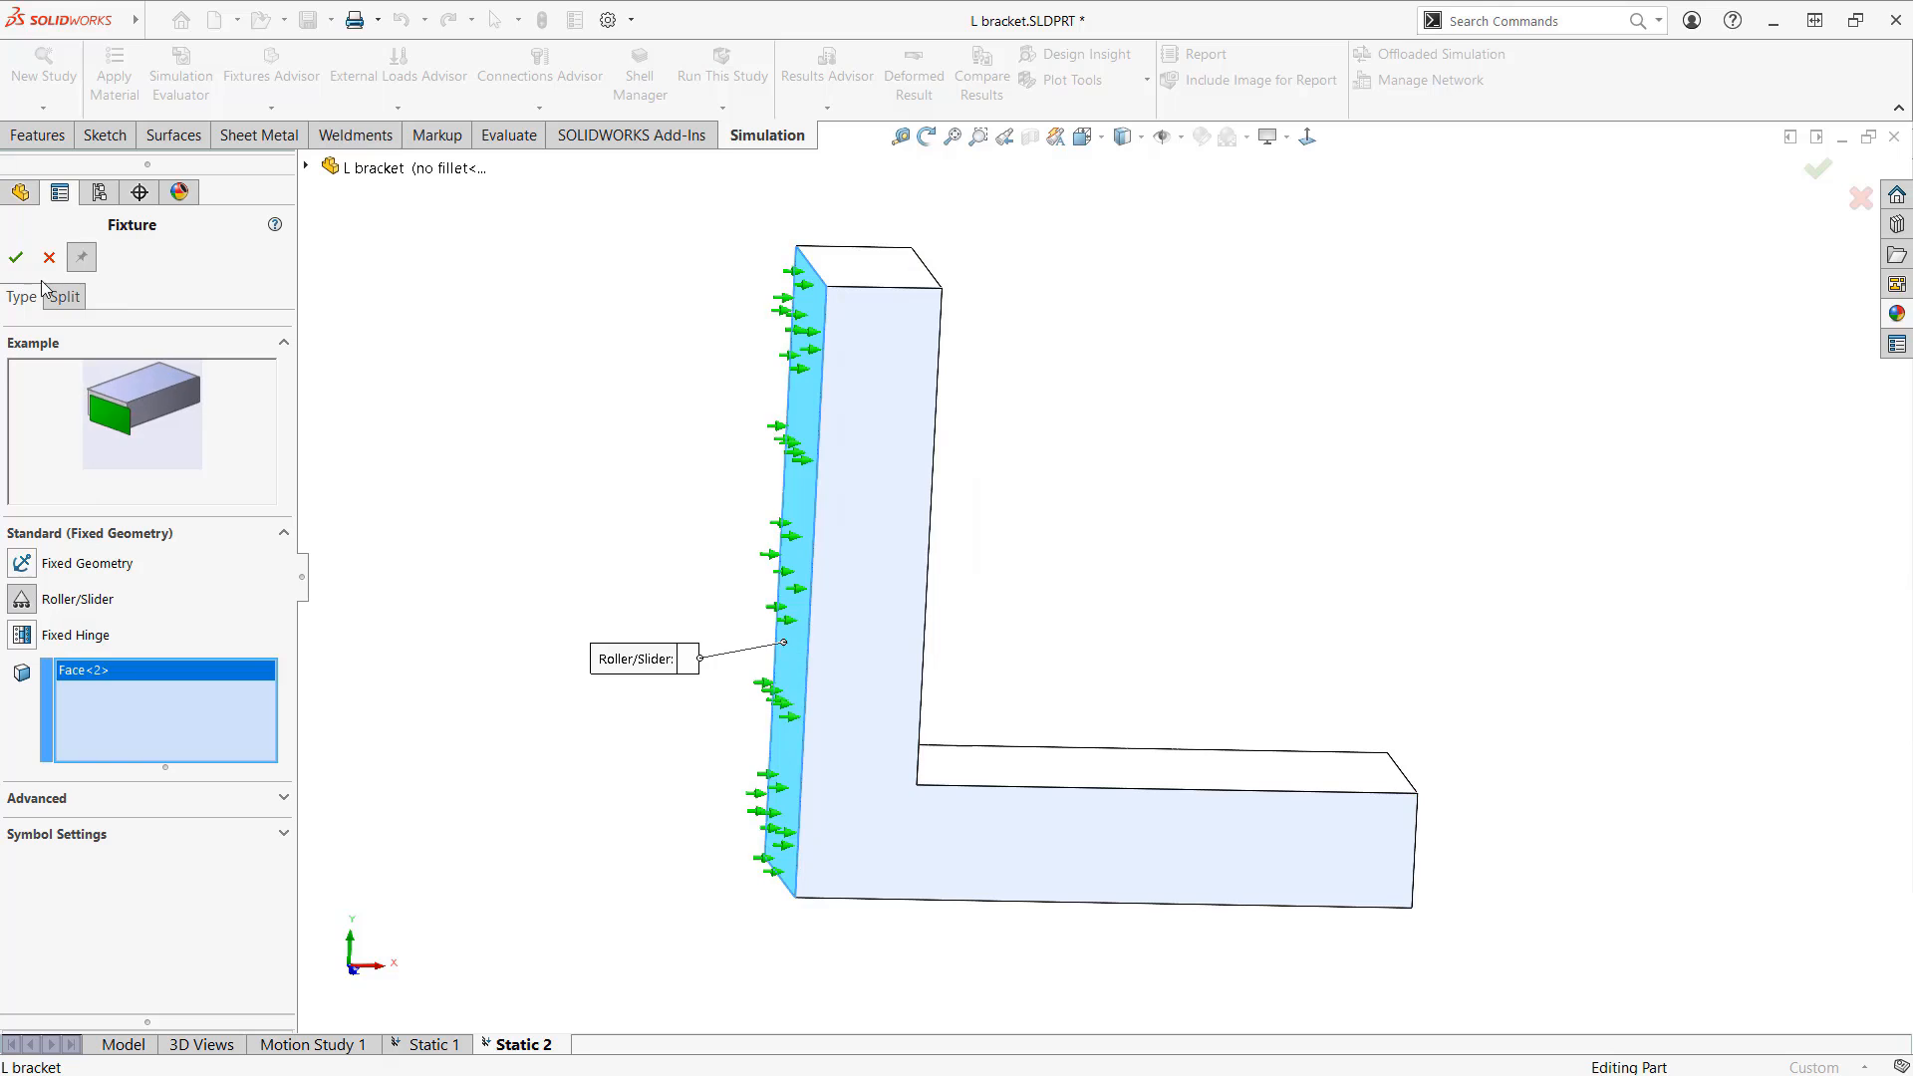
left_click(17, 258)
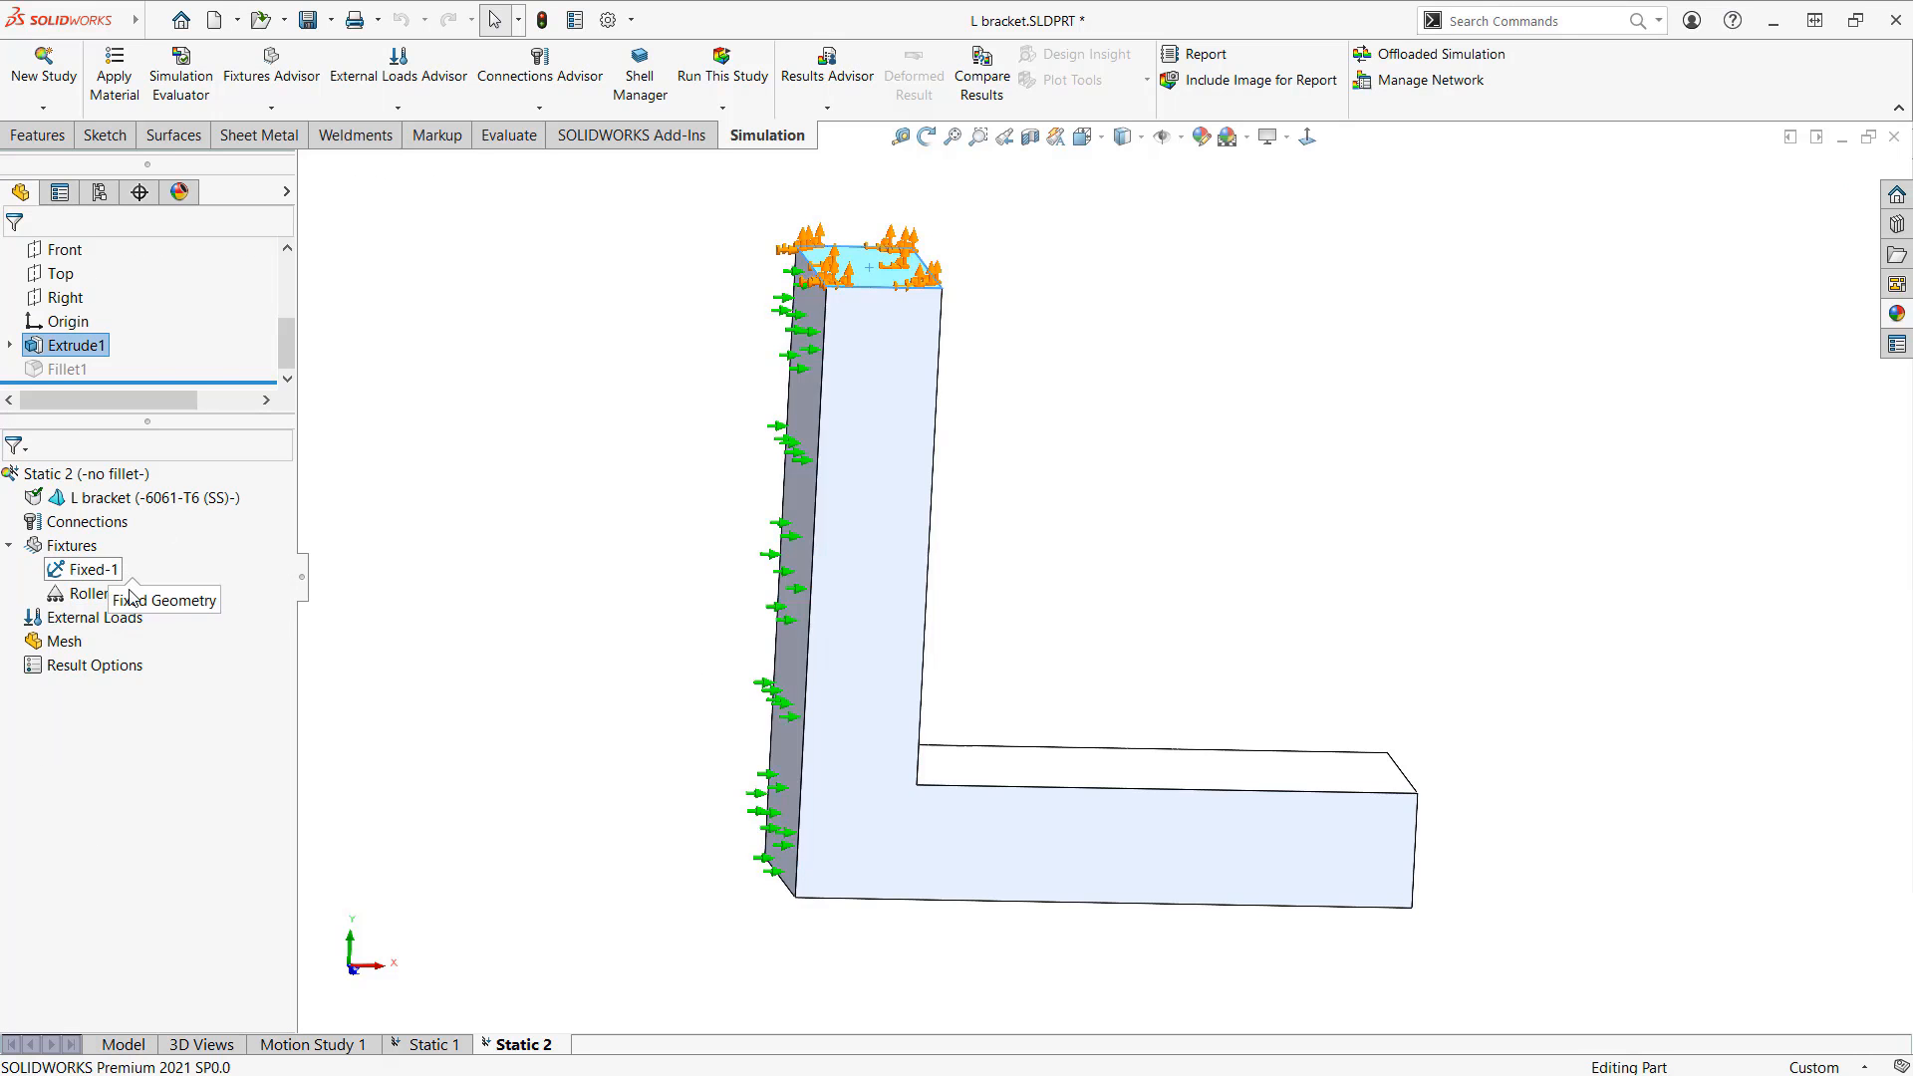
Step: Apply a 15 lbf per-item force to the horizontal leg's end face, directed along its vertical edge, in English (IPS) units
right_click(118, 618)
left_click(170, 144)
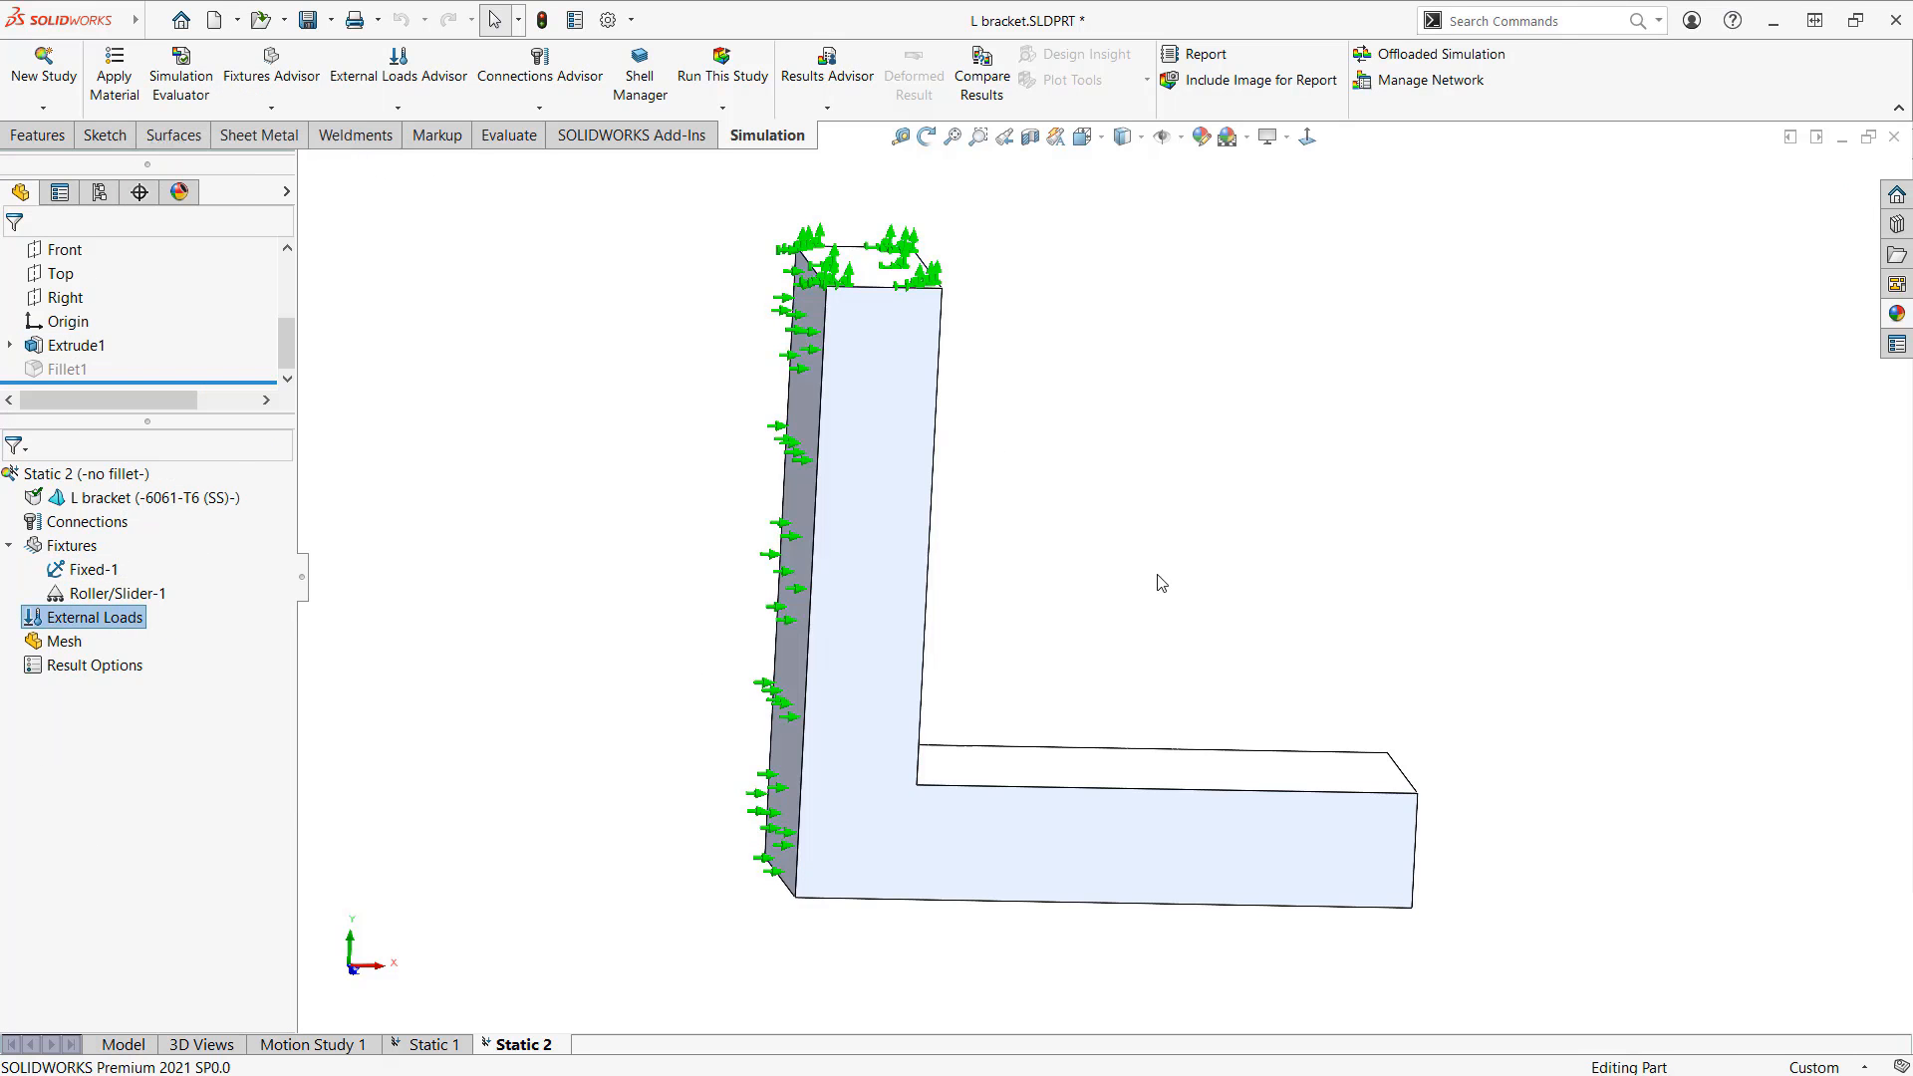
middle_click_drag(1158, 584, 1096, 757)
left_click(1238, 918)
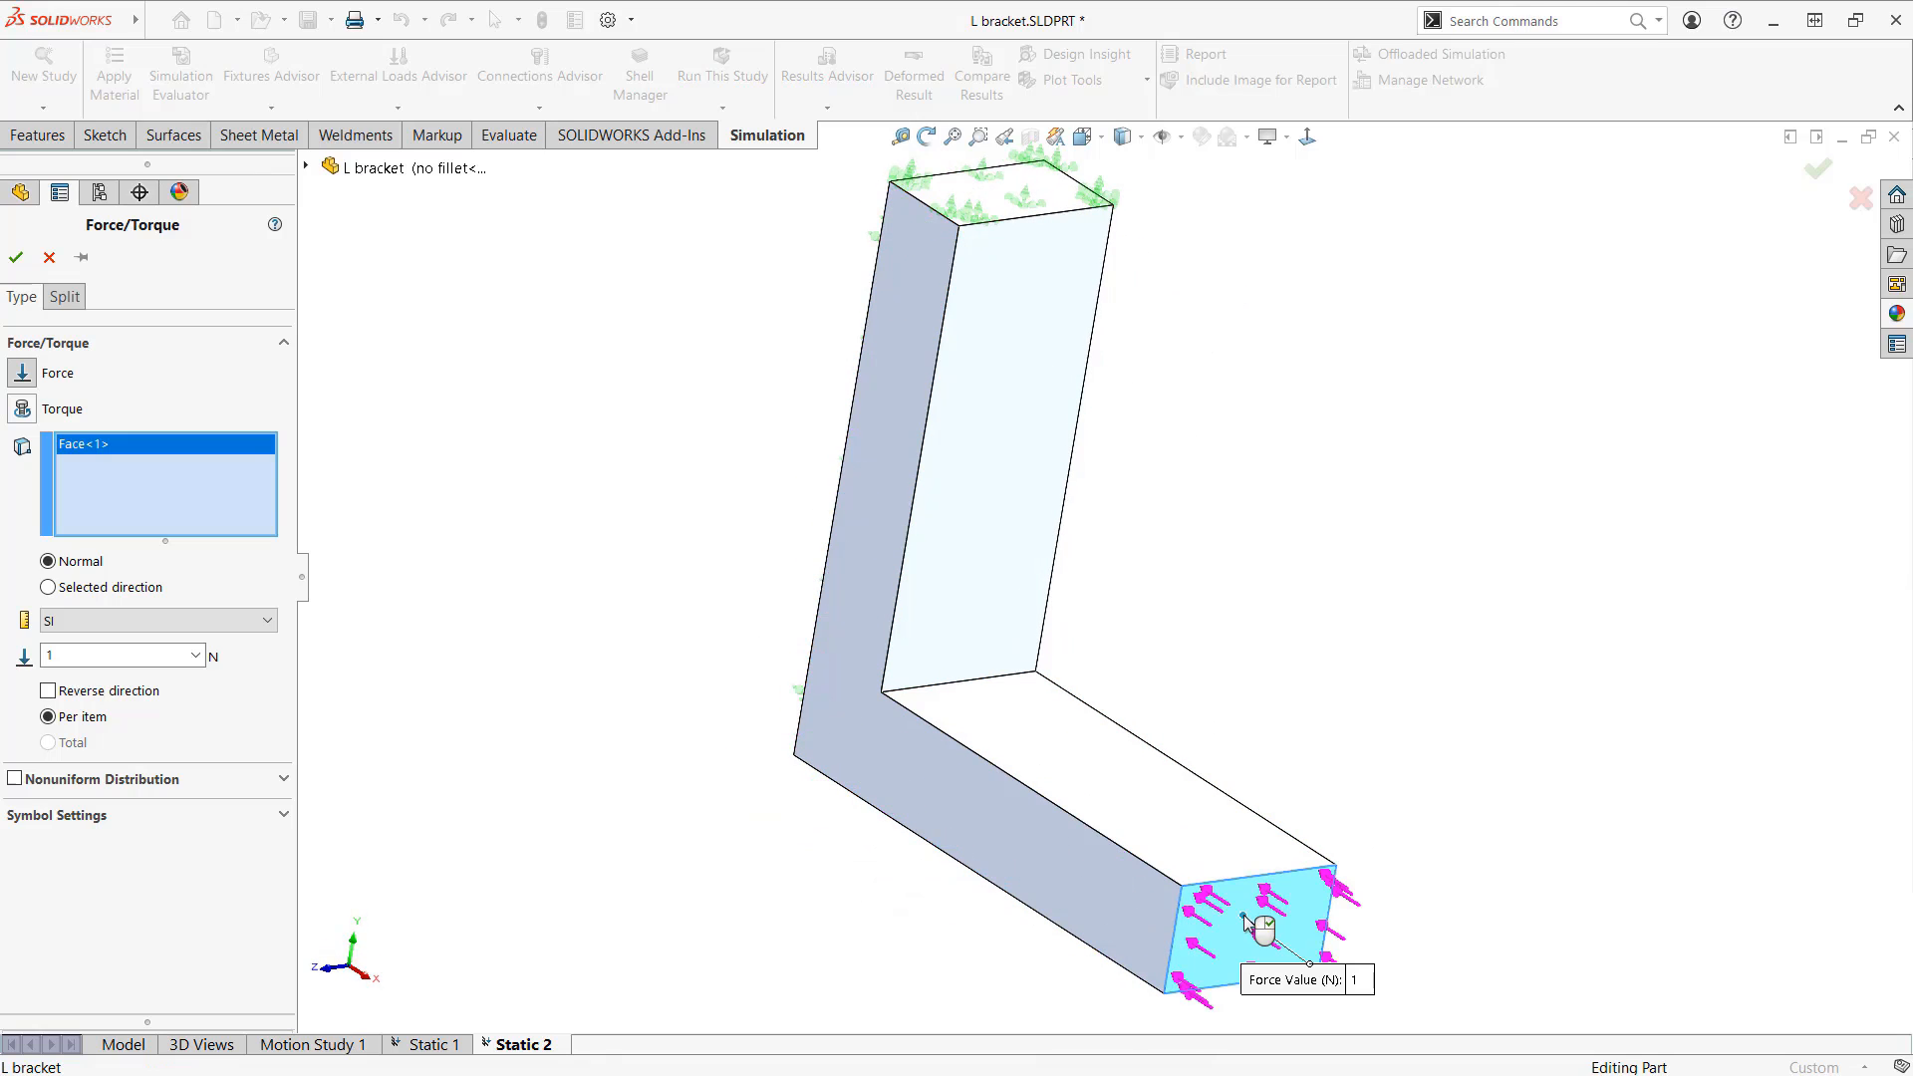
left_click(112, 587)
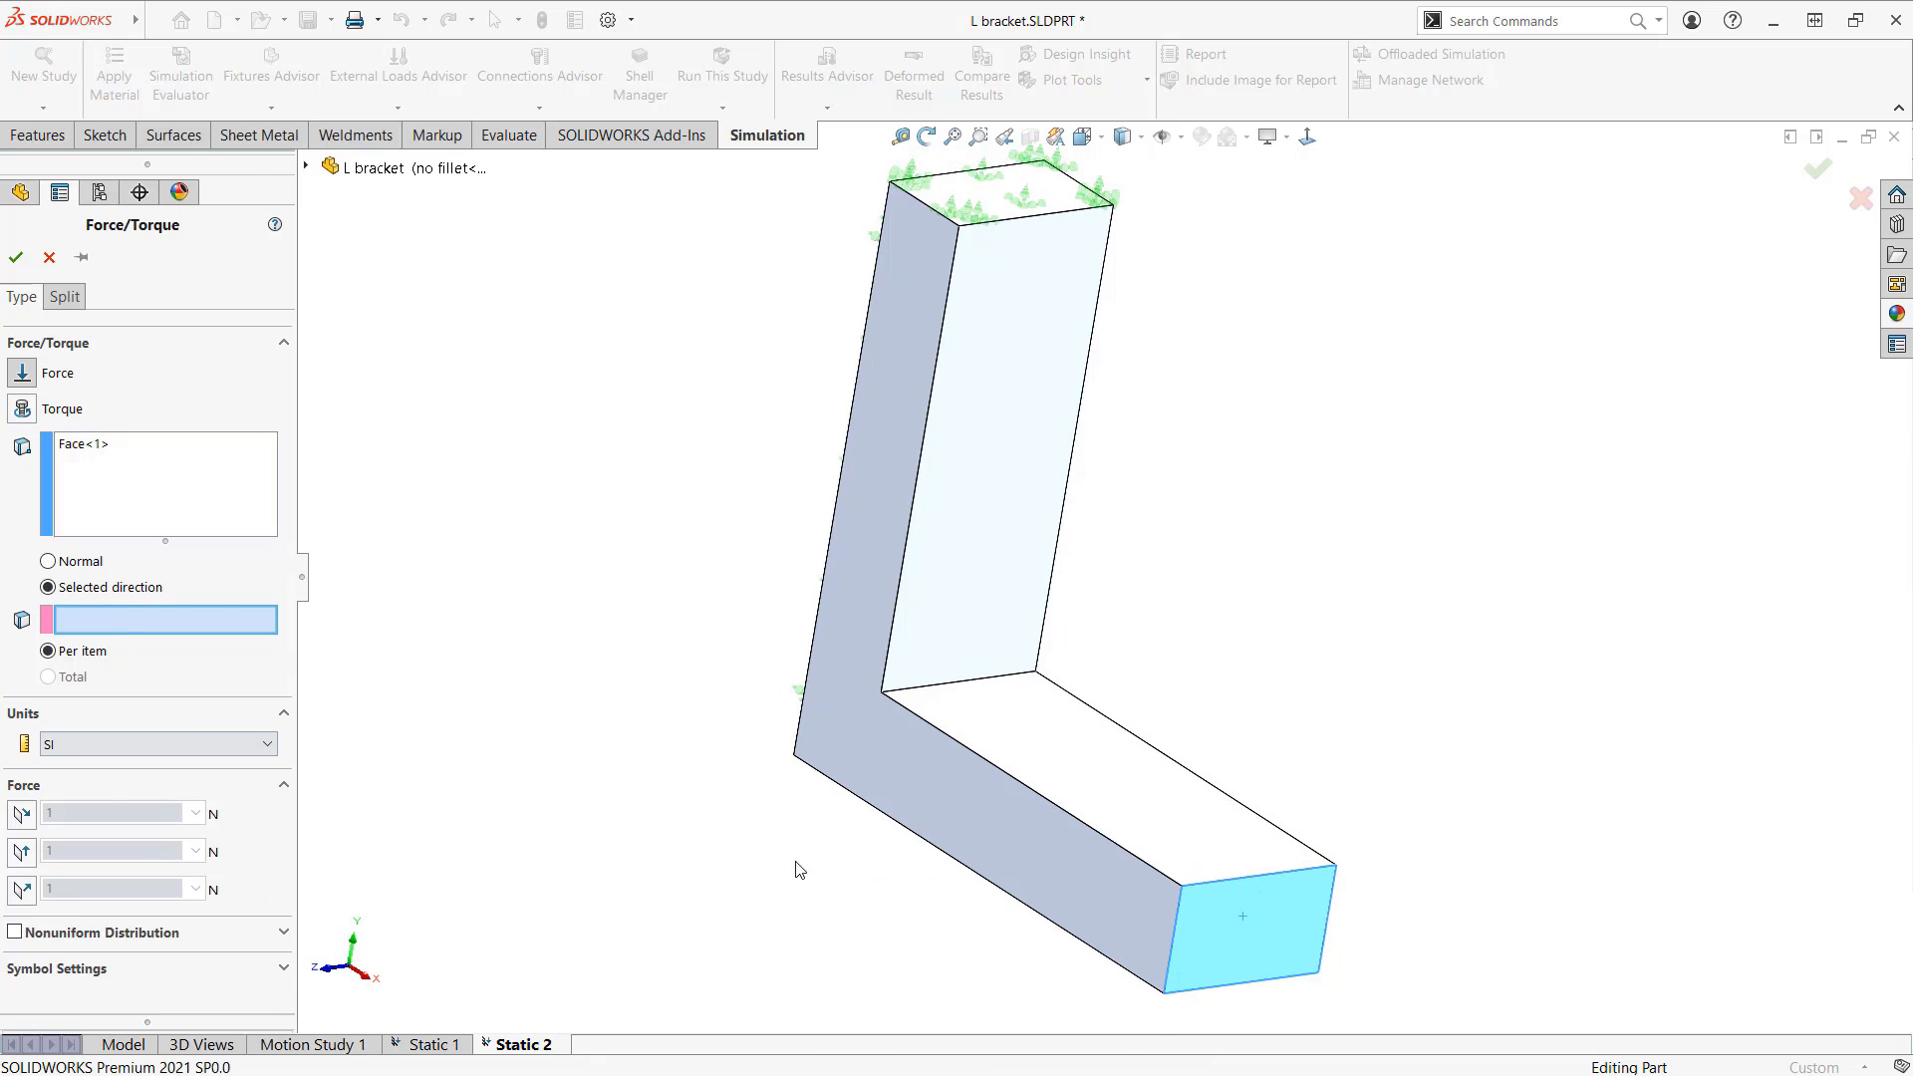
left_click(1170, 940)
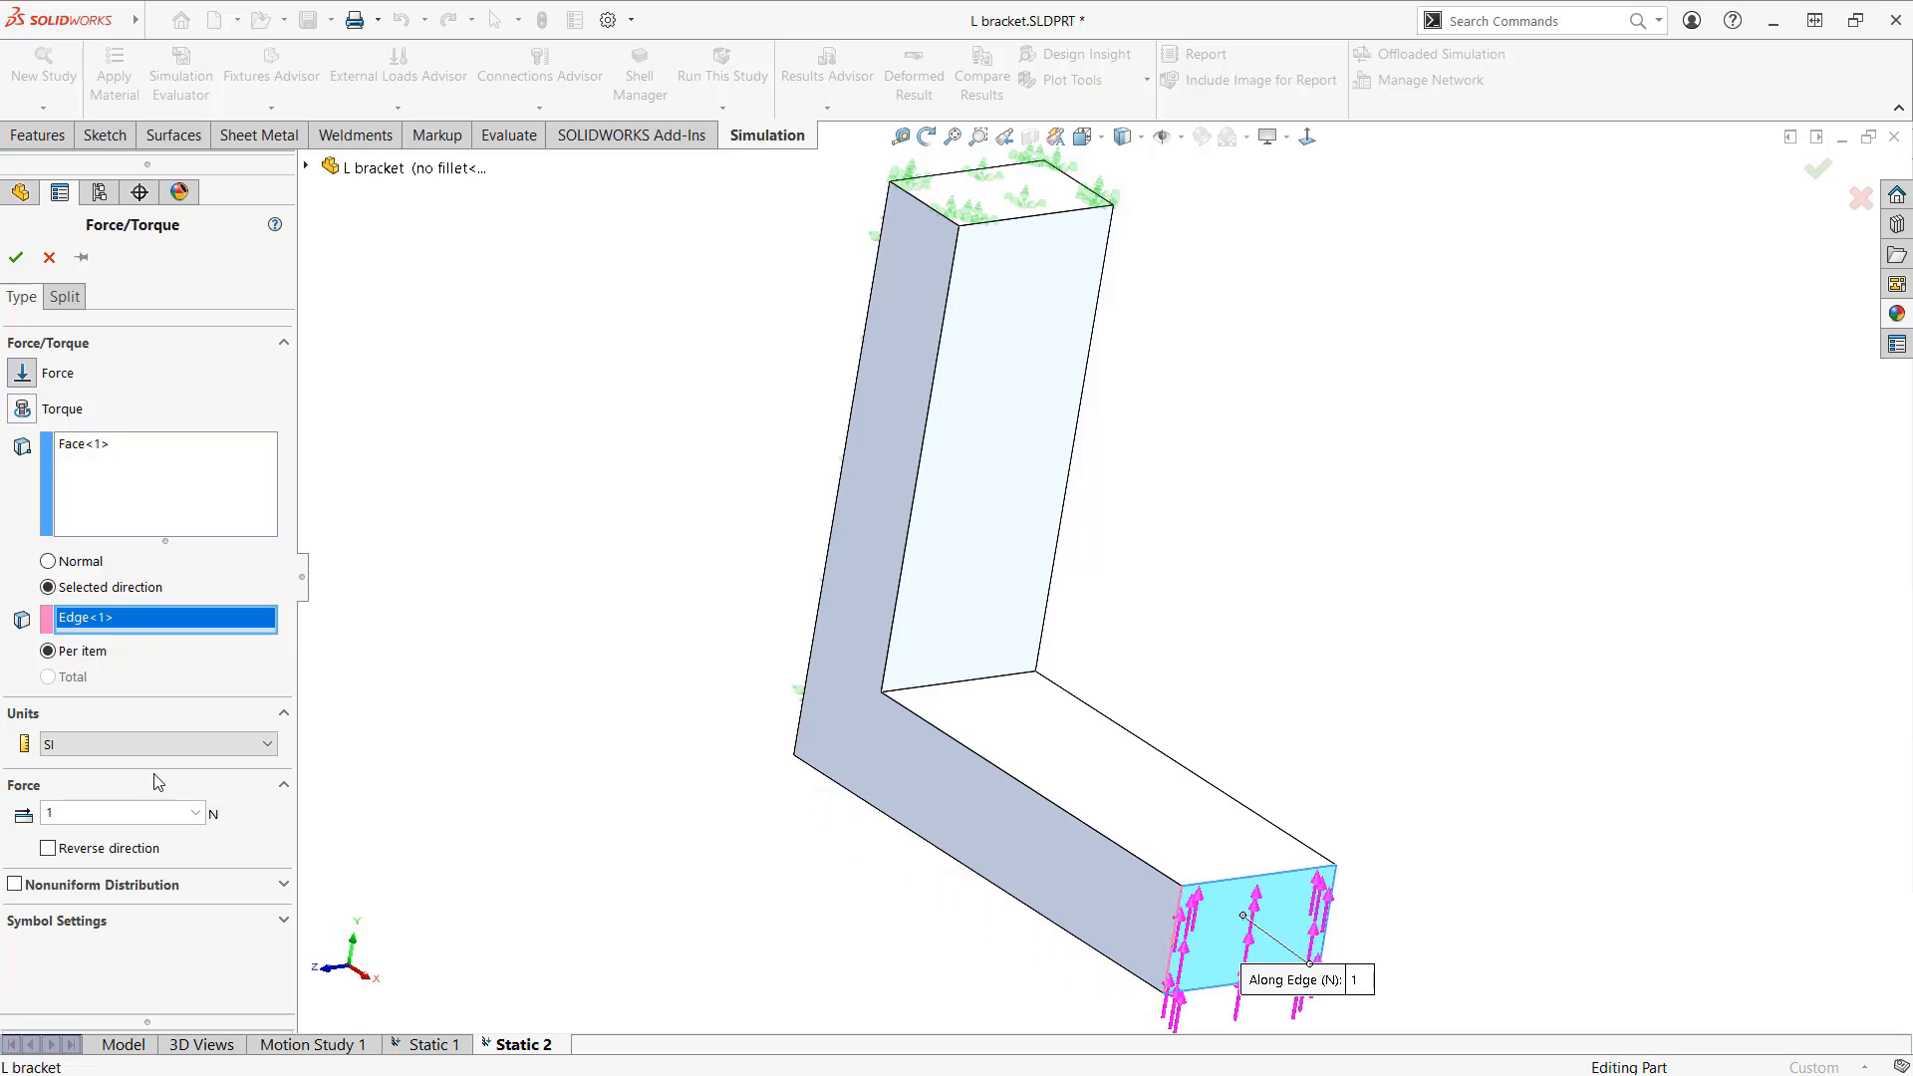
left_click(147, 747)
left_click(78, 783)
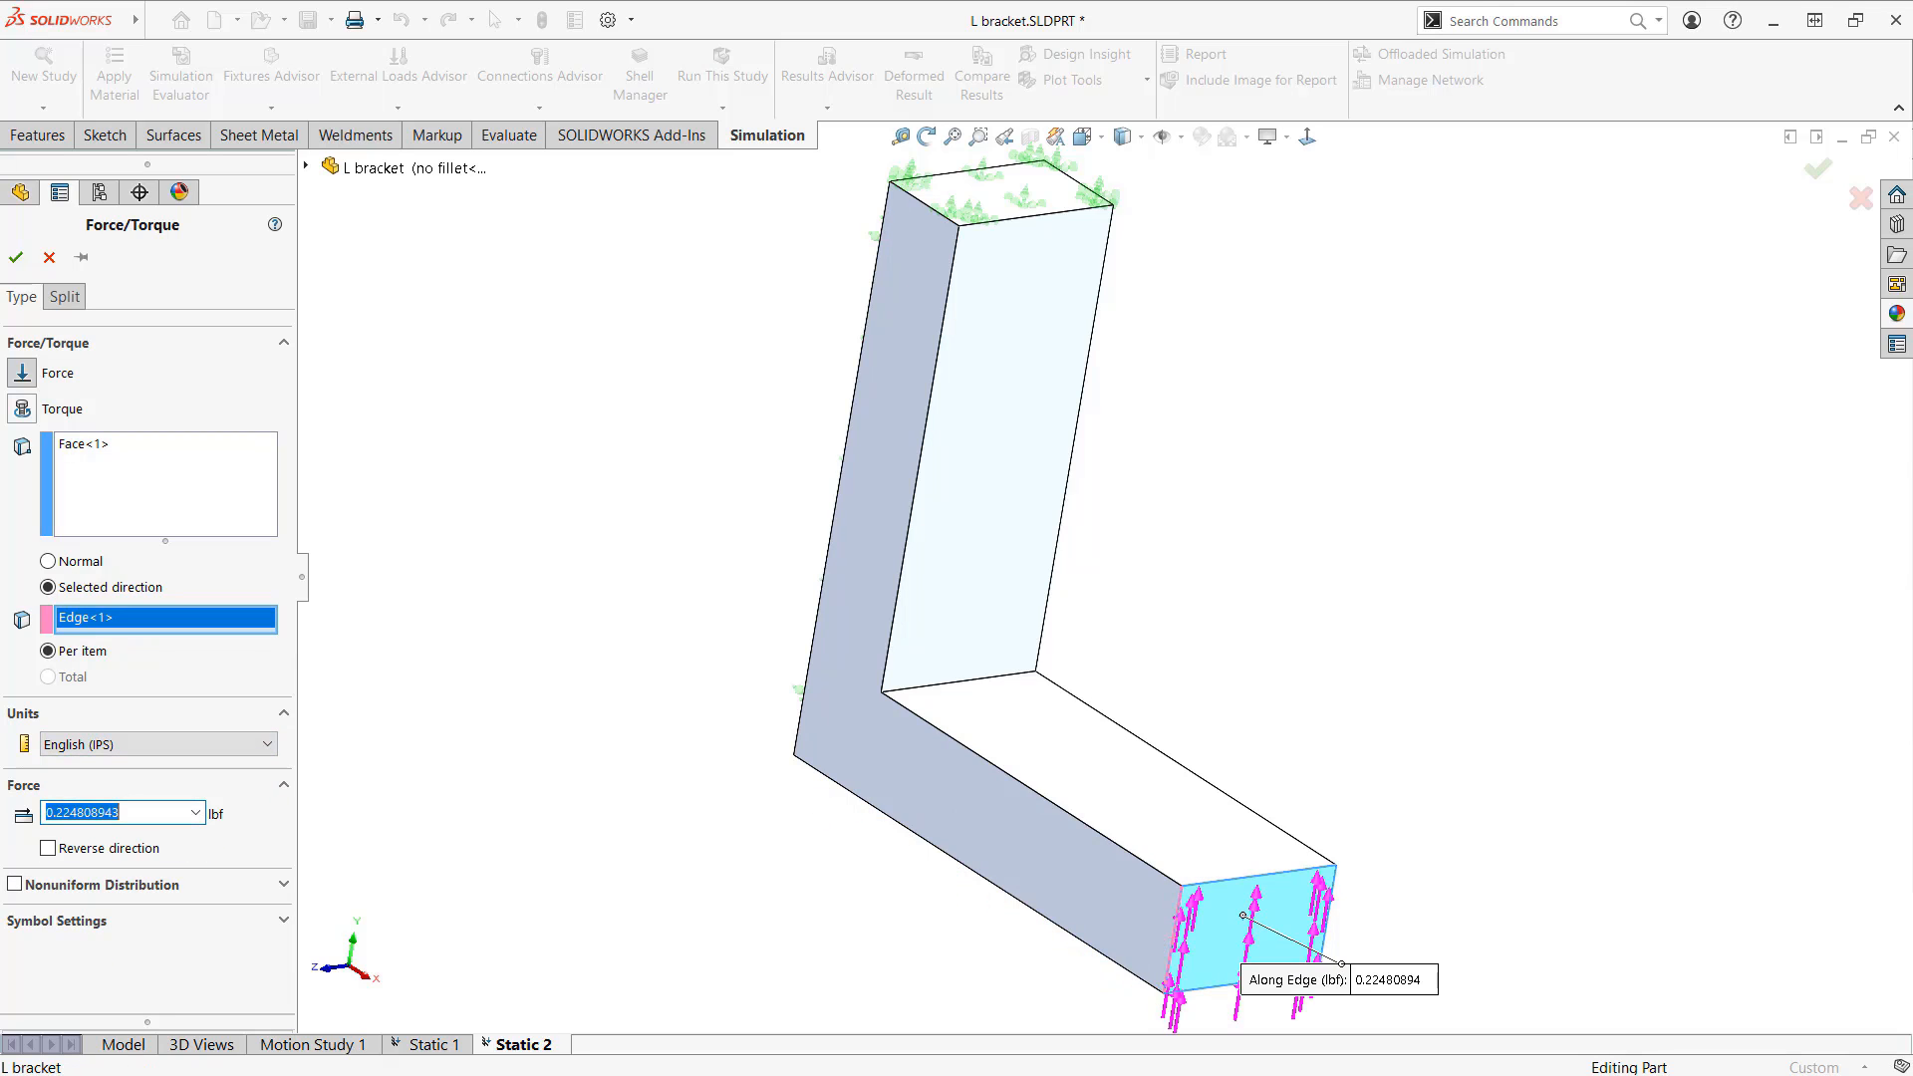
type("15")
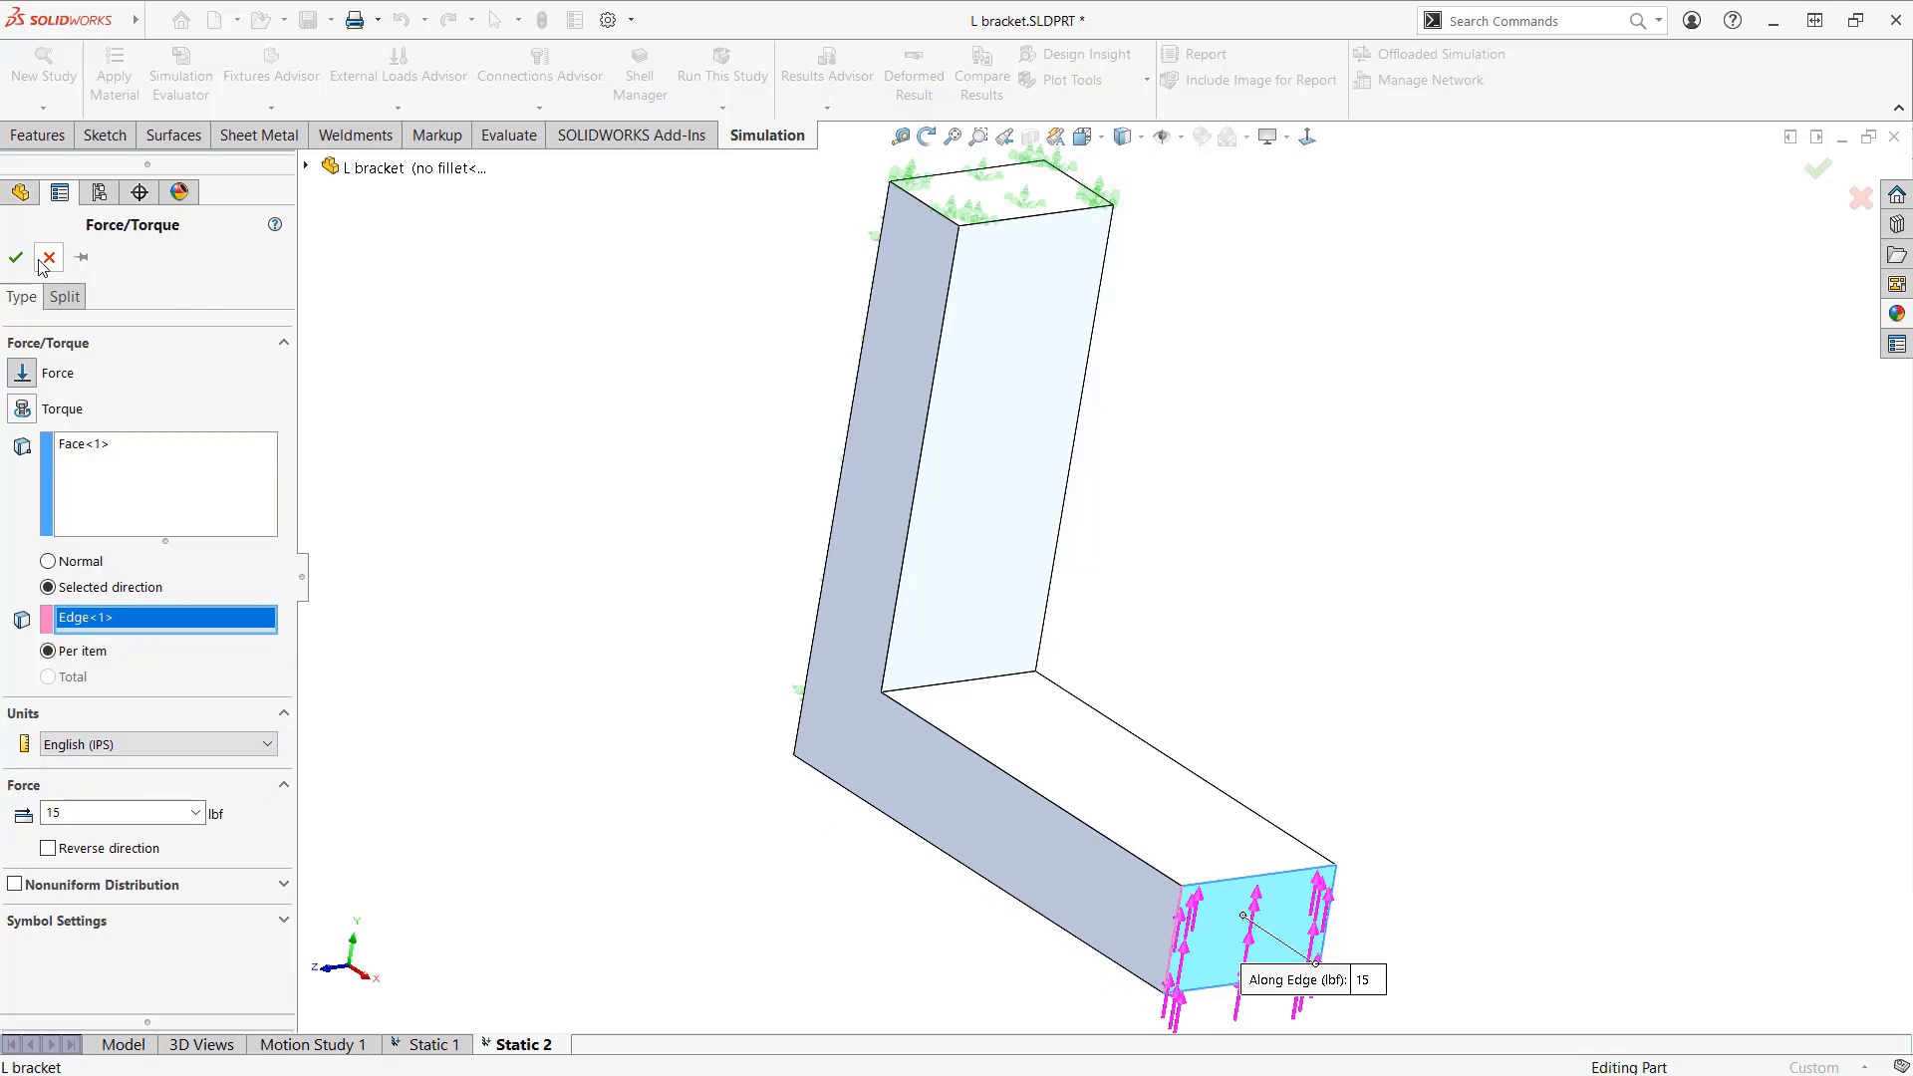
left_click(15, 257)
Step: Run the Static 2 study and view the deformed stress plot at an angle
left_click(749, 68)
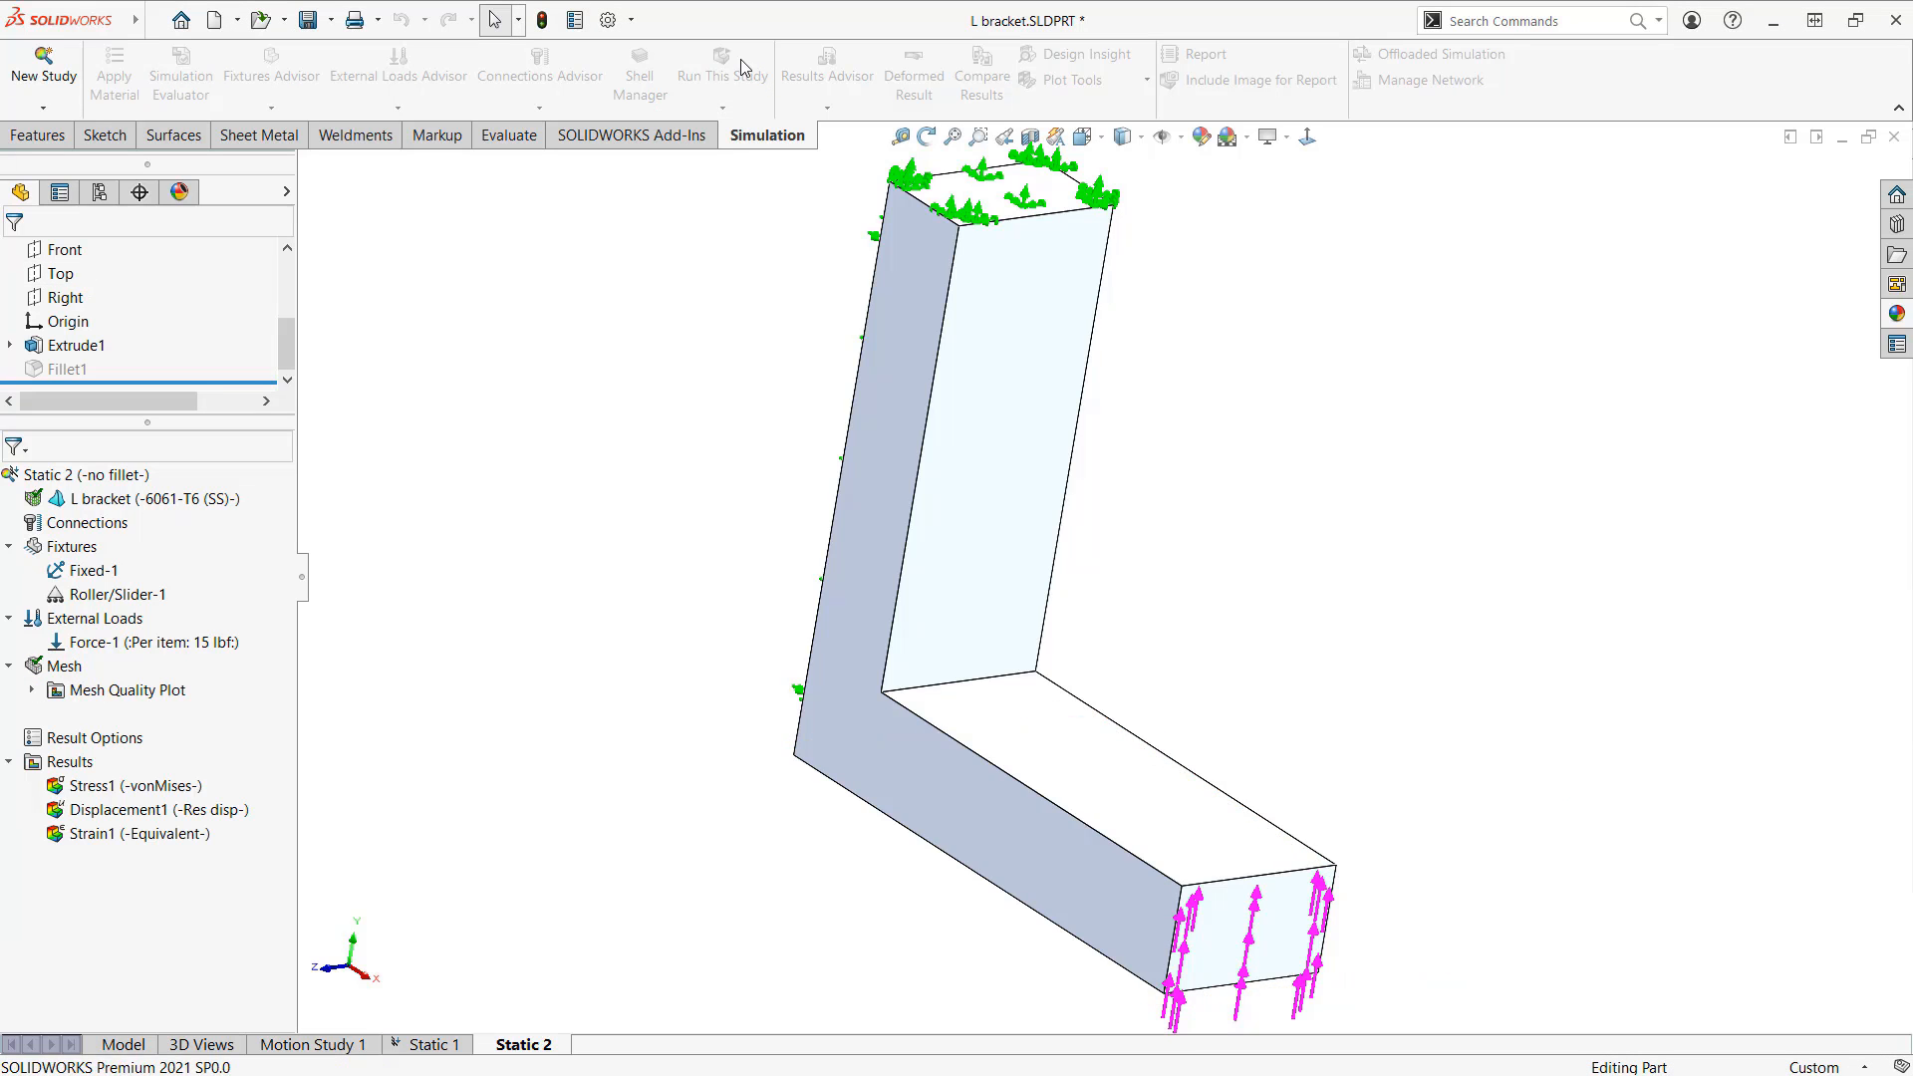
middle_click_drag(957, 478, 1091, 518)
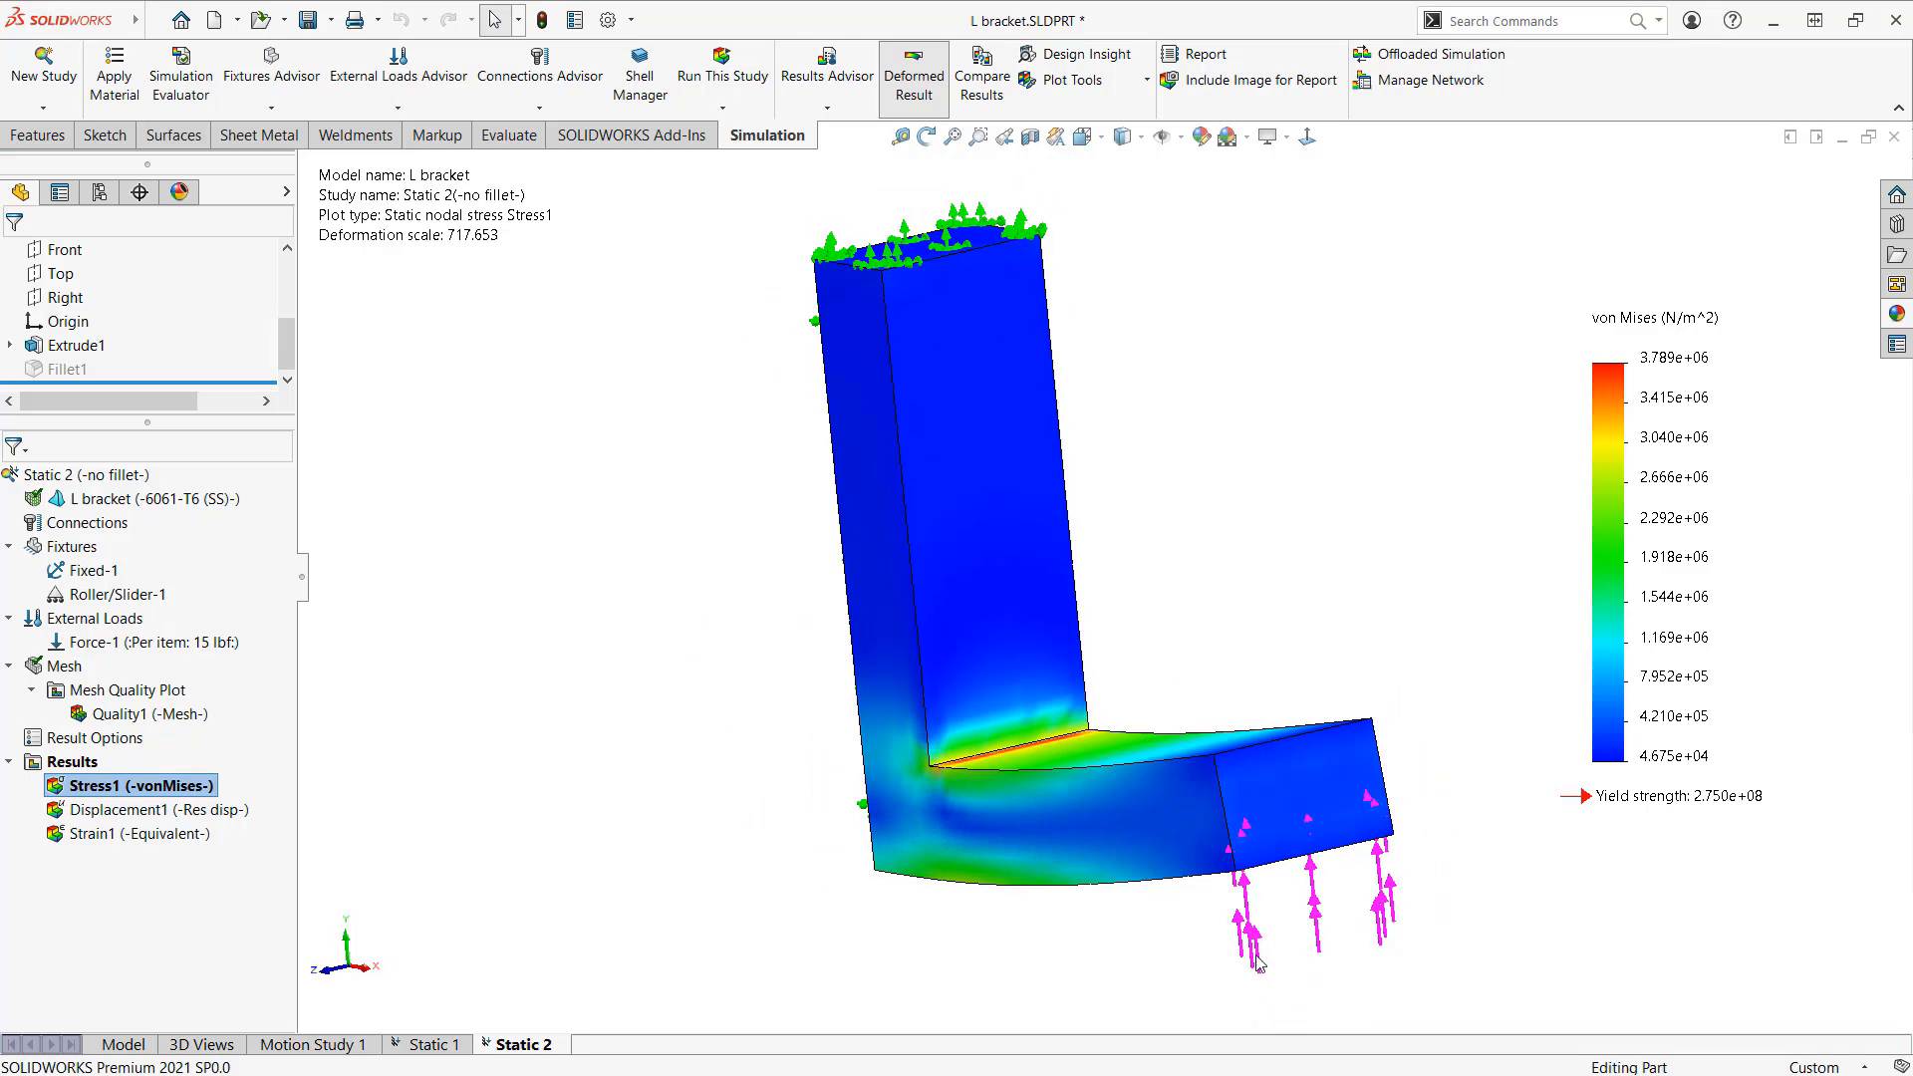
Step: Reverse the direction of Static 2's 15 lbf force, rerun the study and view the deformed stress plot
right_click(165, 643)
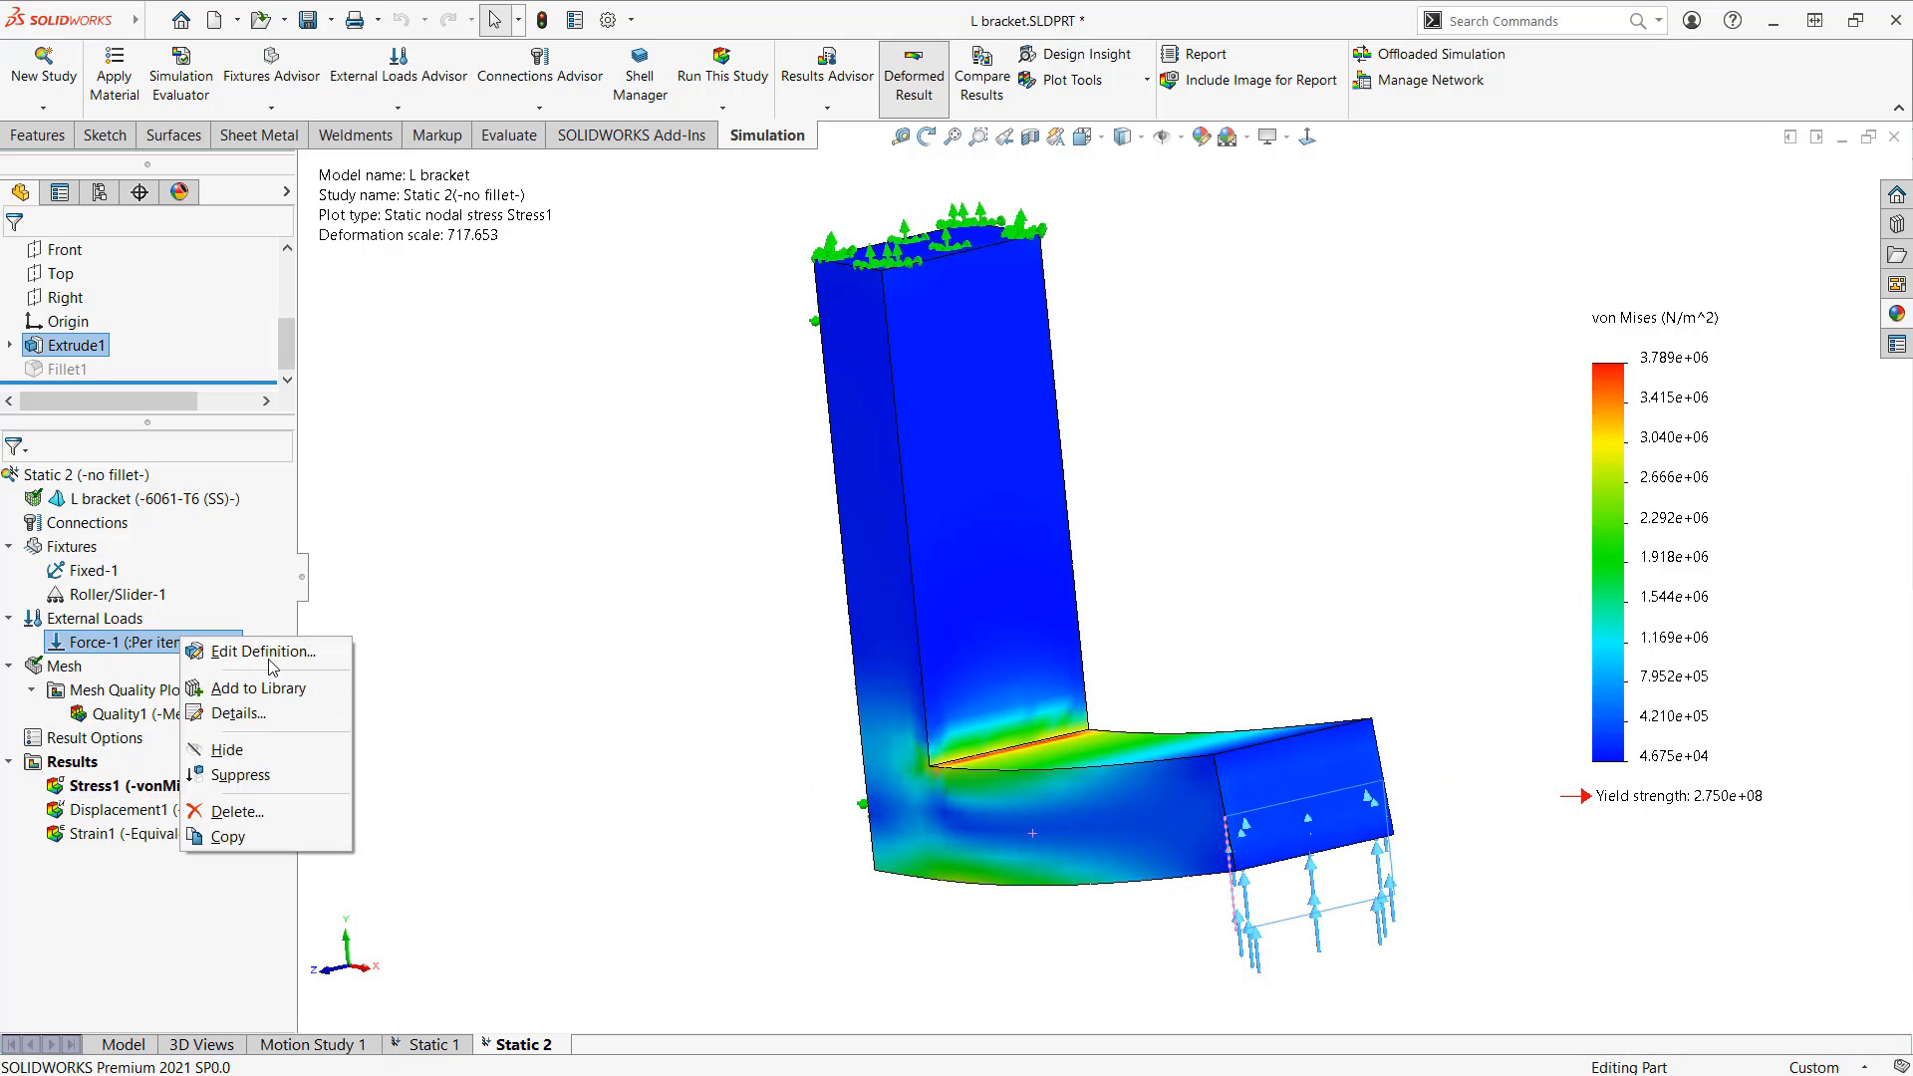
left_click(274, 650)
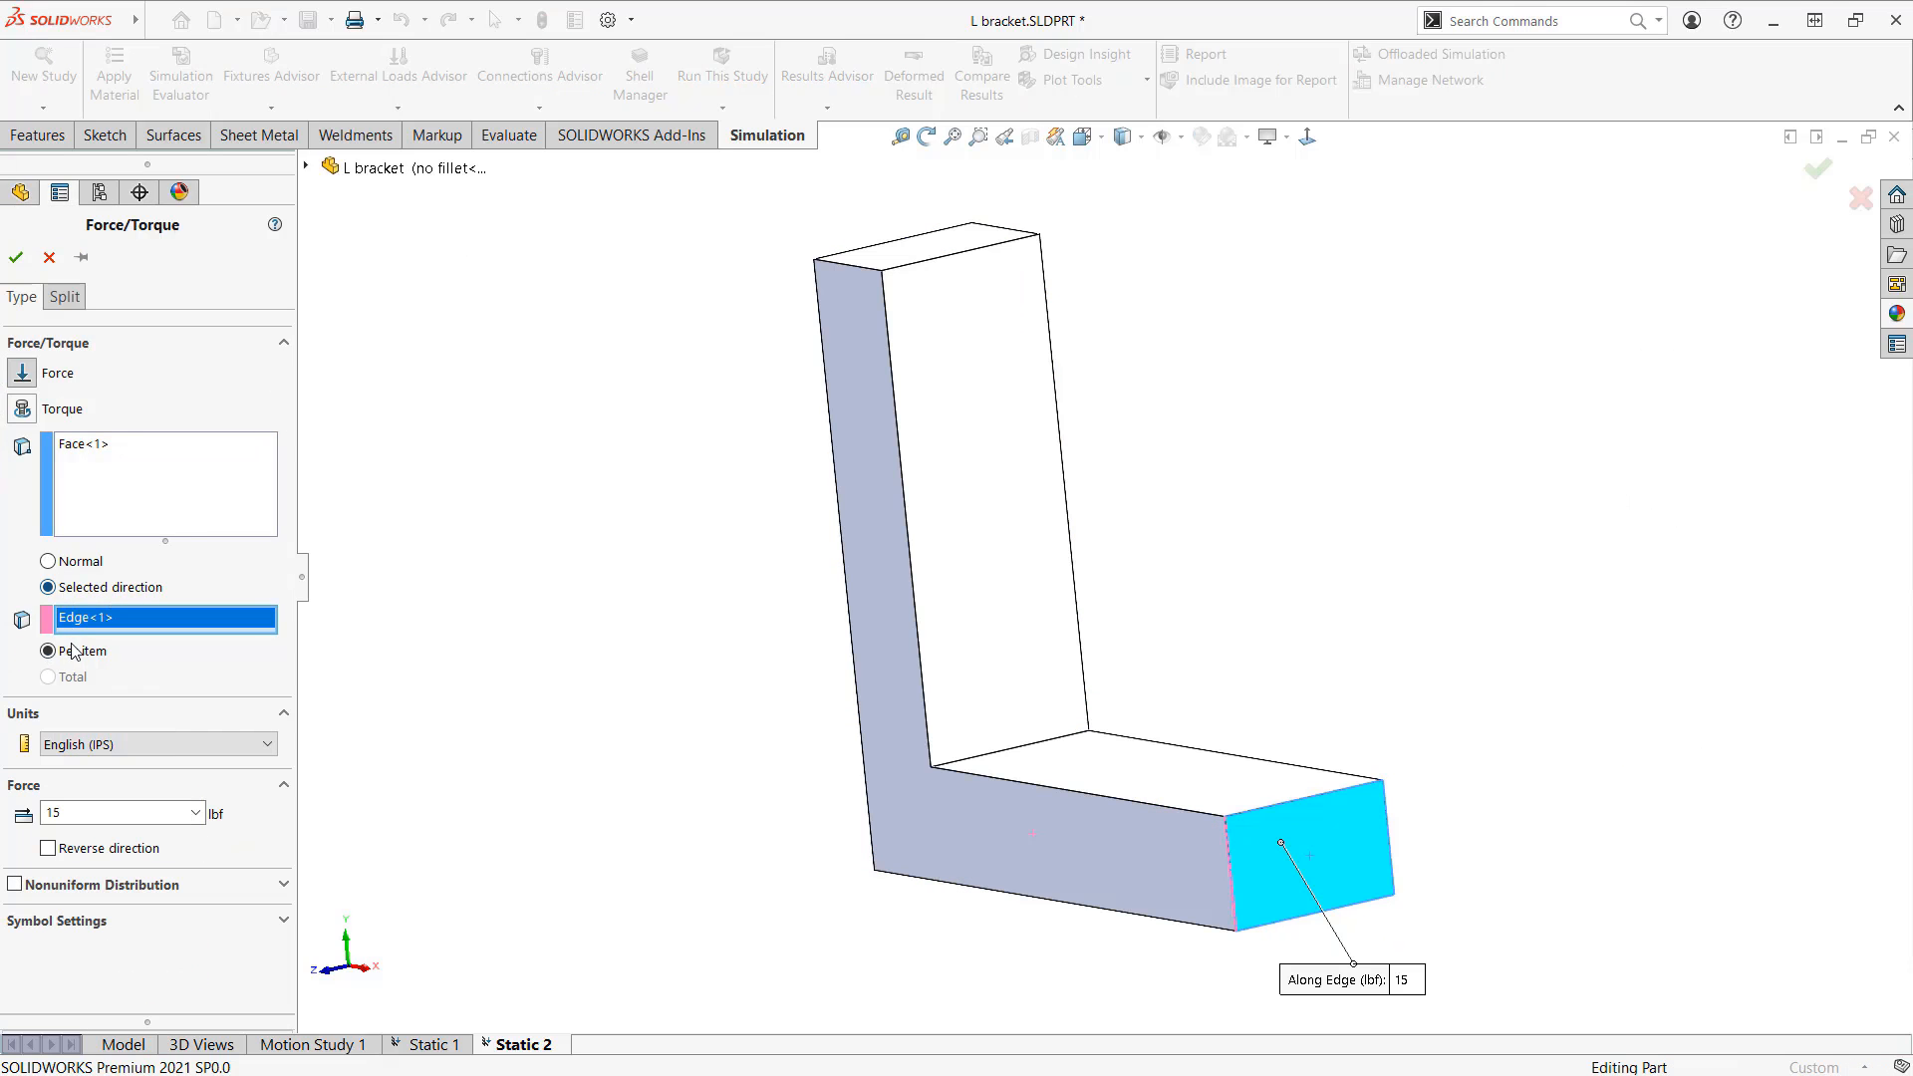
left_click(16, 258)
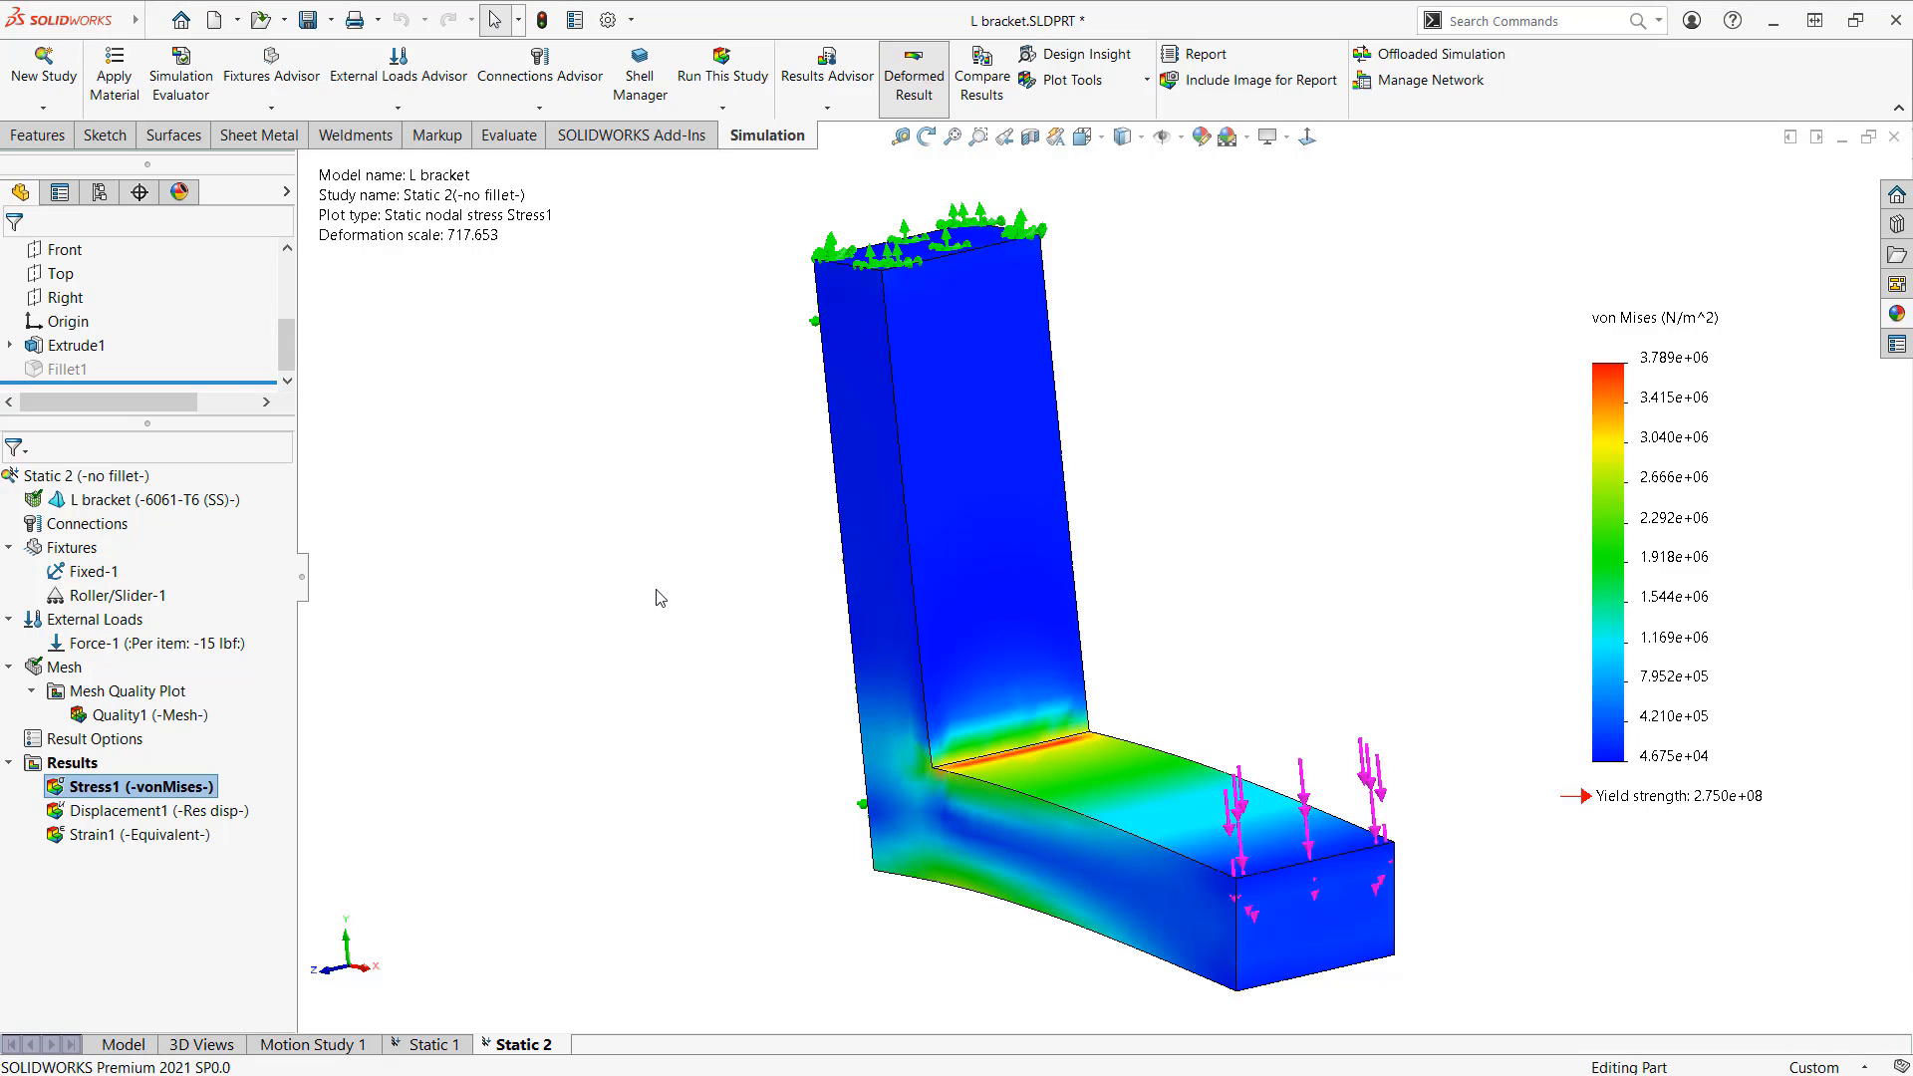
middle_click_drag(737, 812, 822, 745)
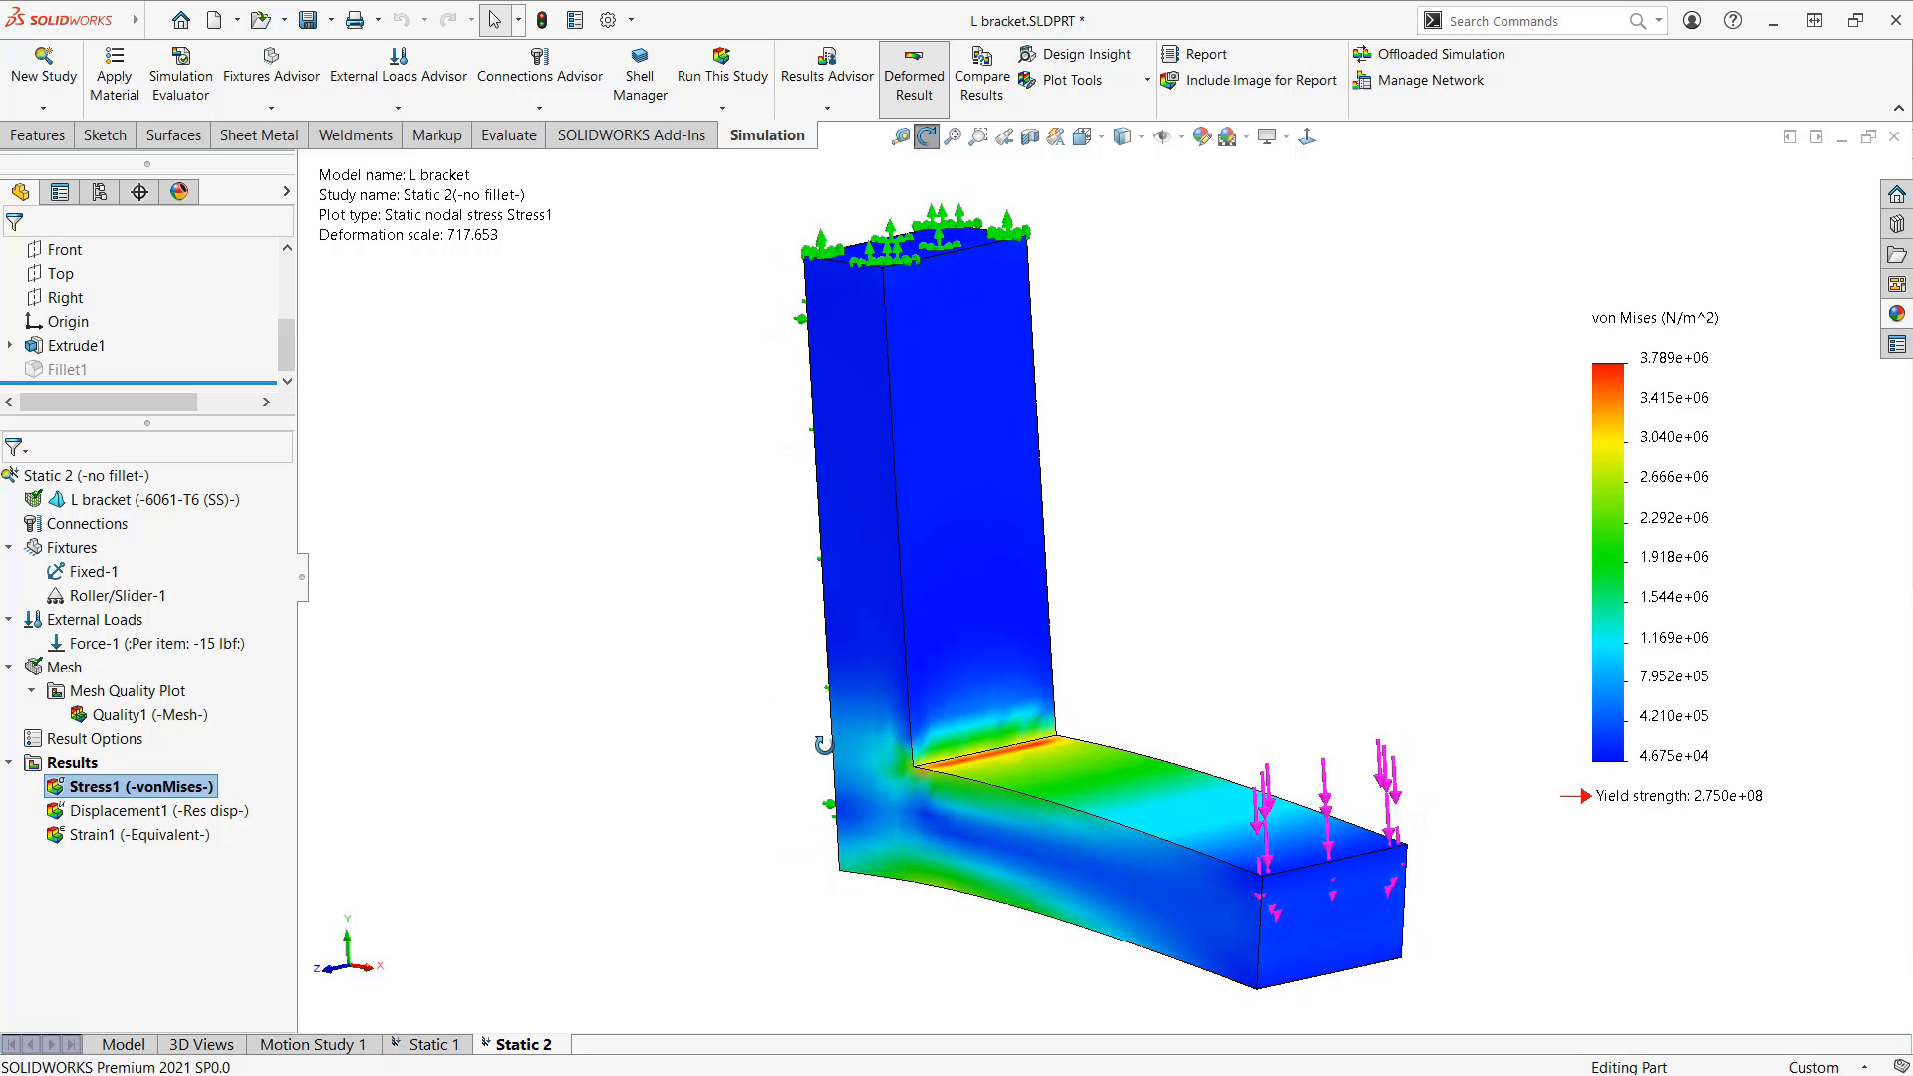
scroll(836, 756, "up", 3)
scroll(1261, 879, "down", 1)
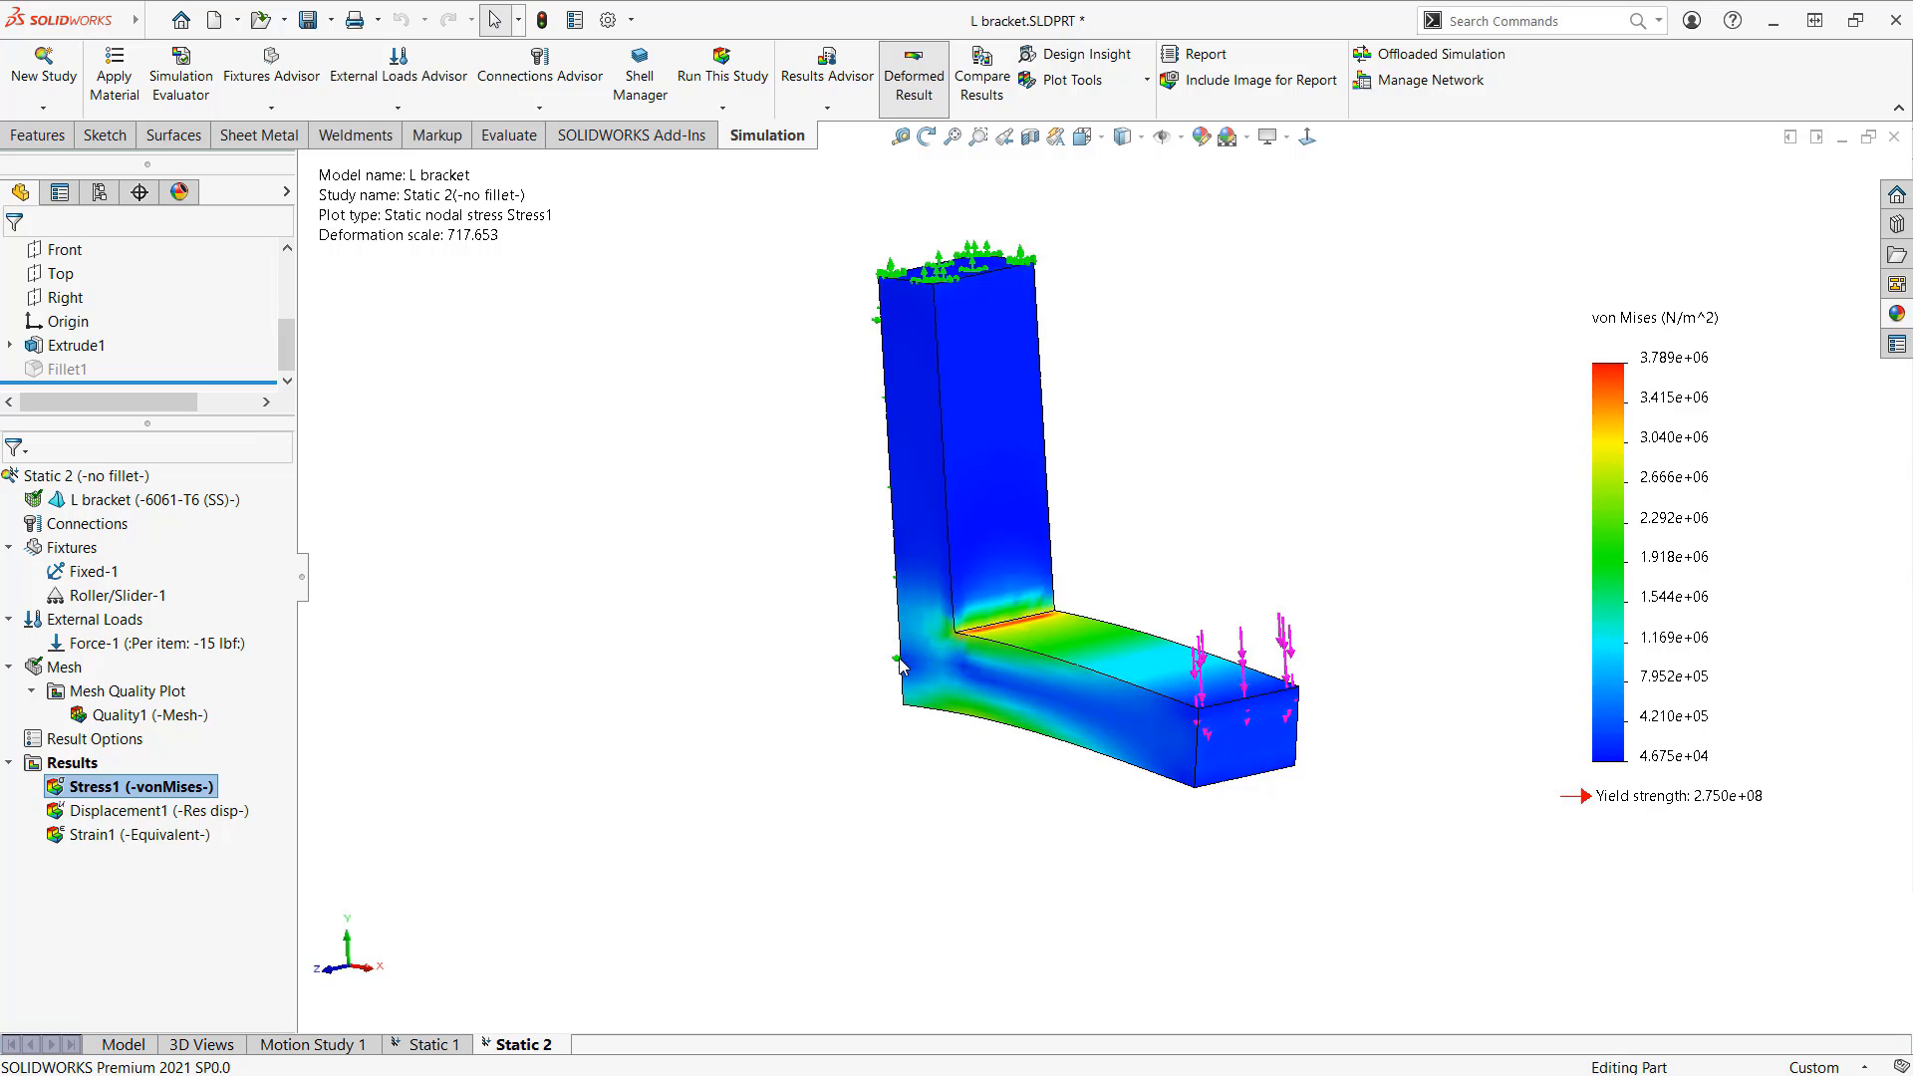
scroll(1146, 511, "down", 1)
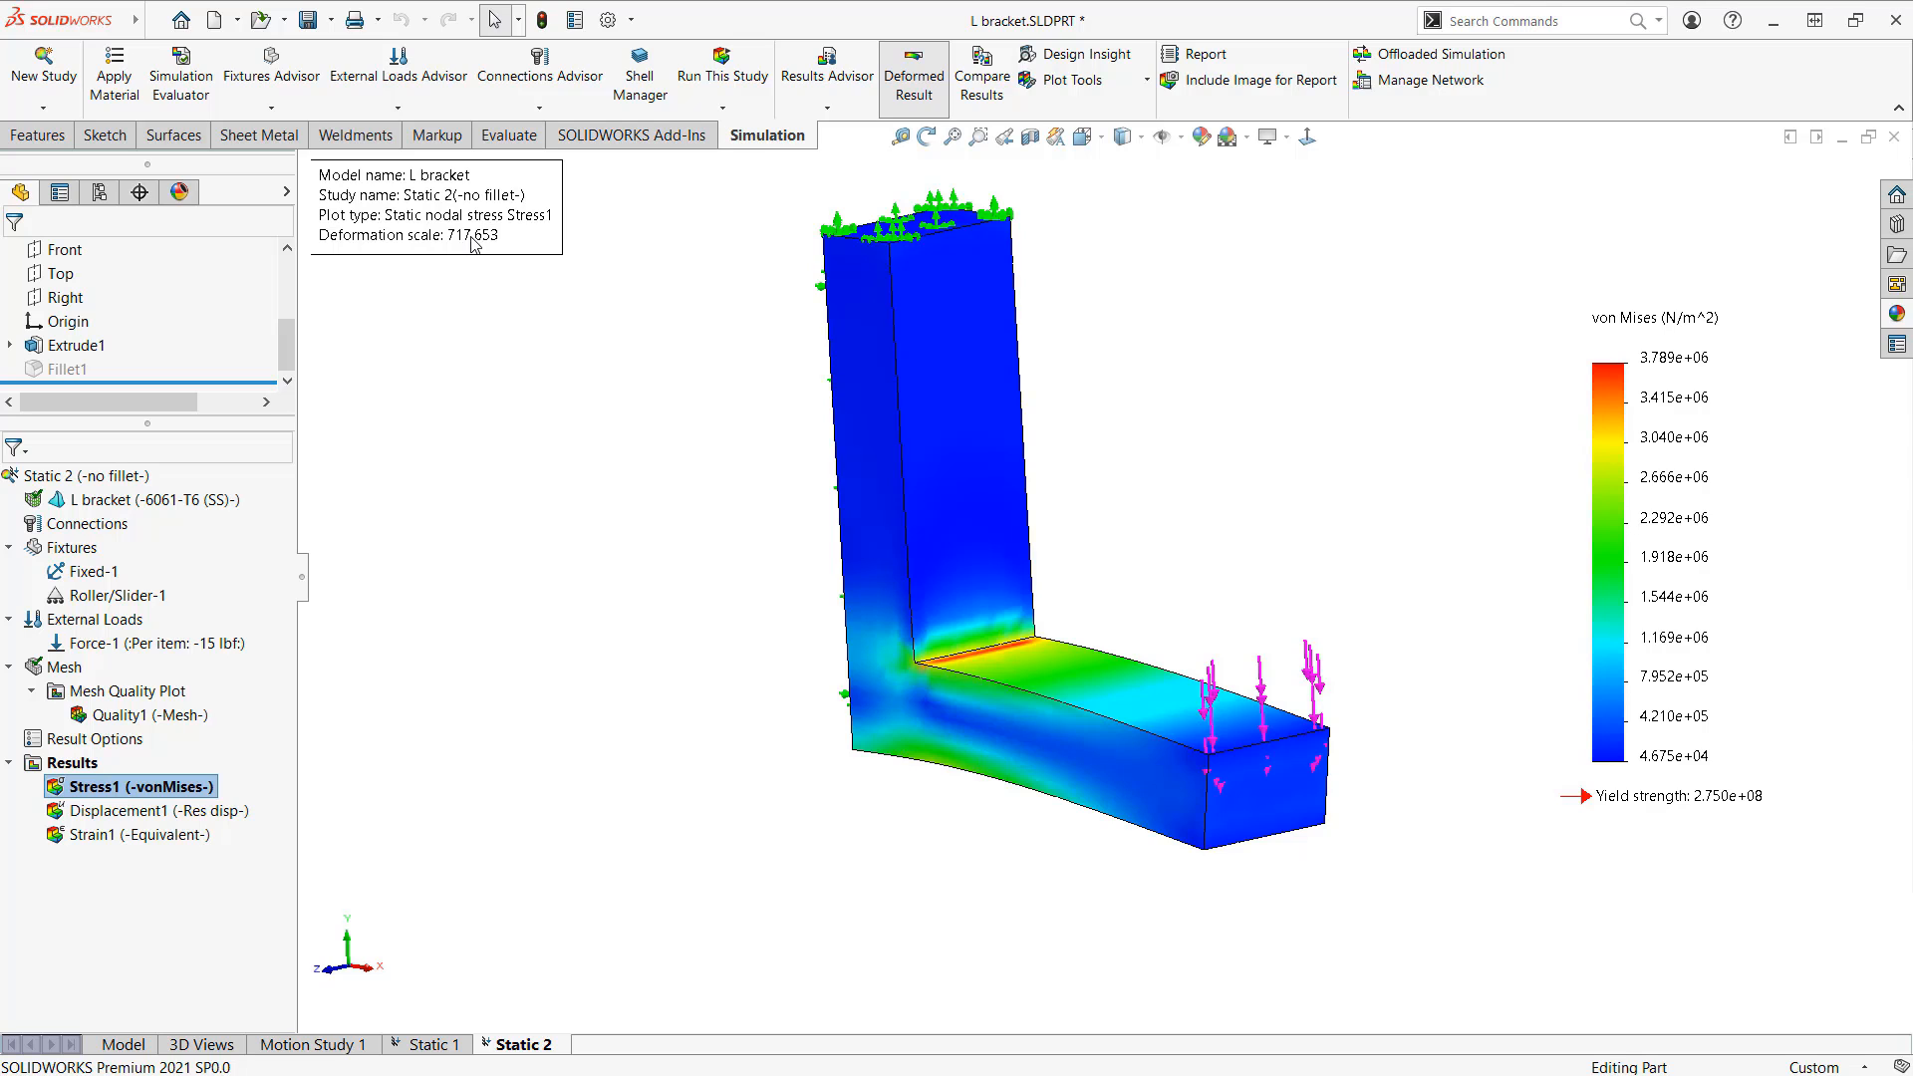
Step: Create a static study named Static 3 and copy the Fixtures and External Loads from Static 1 into it
left_click(47, 68)
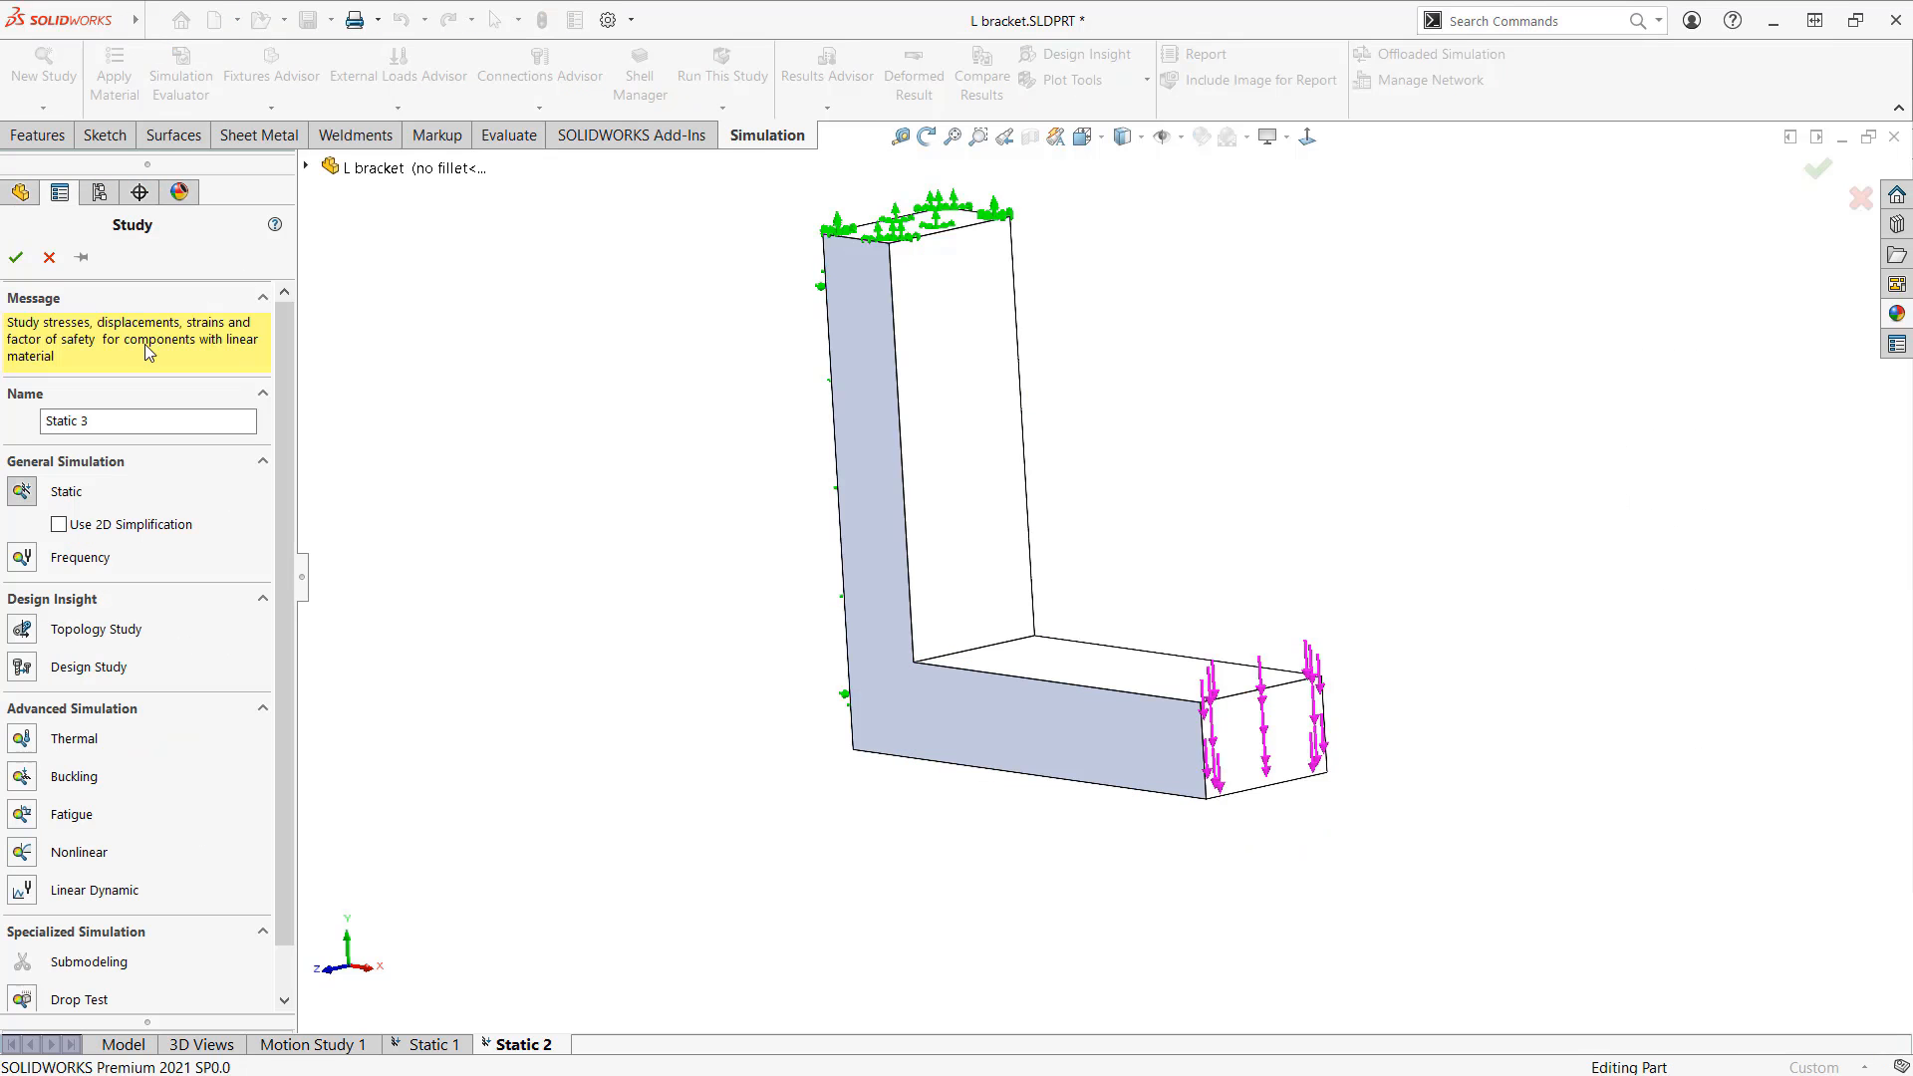
left_click(16, 257)
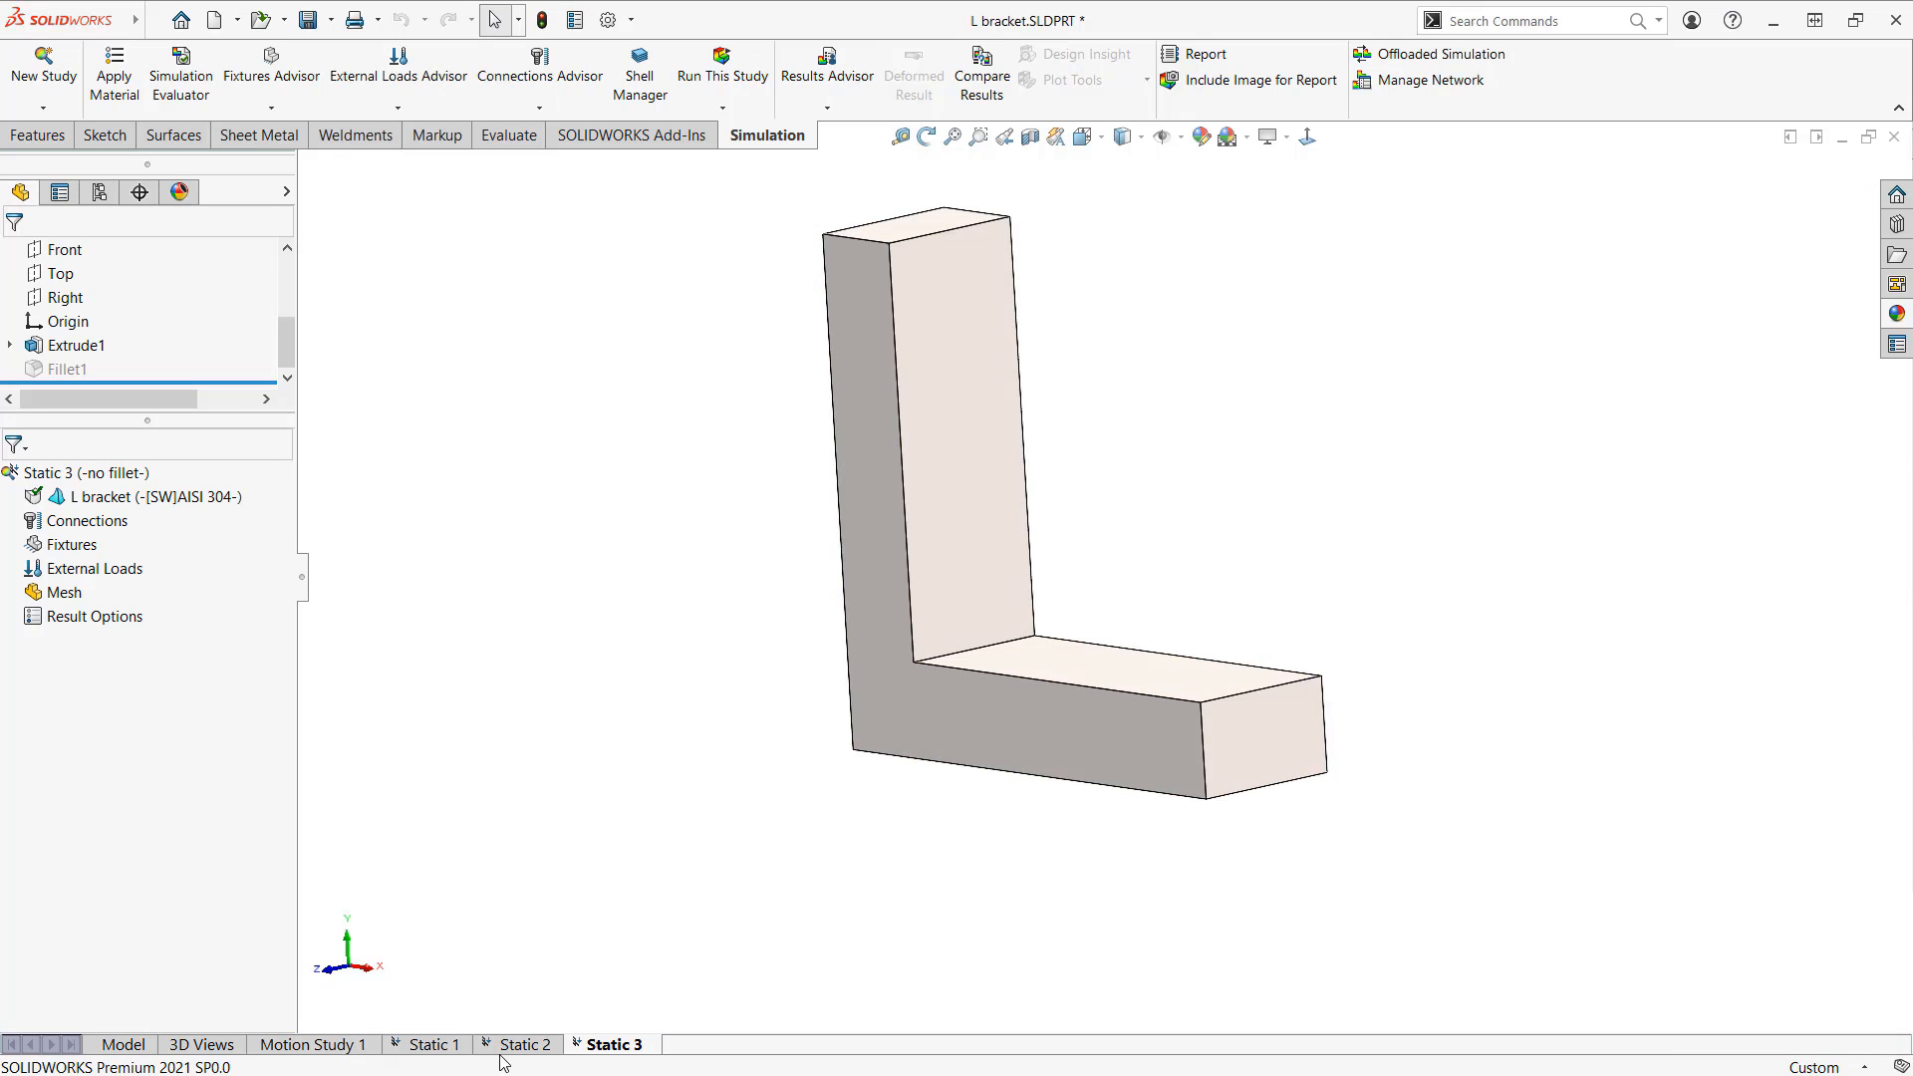
left_click(434, 1045)
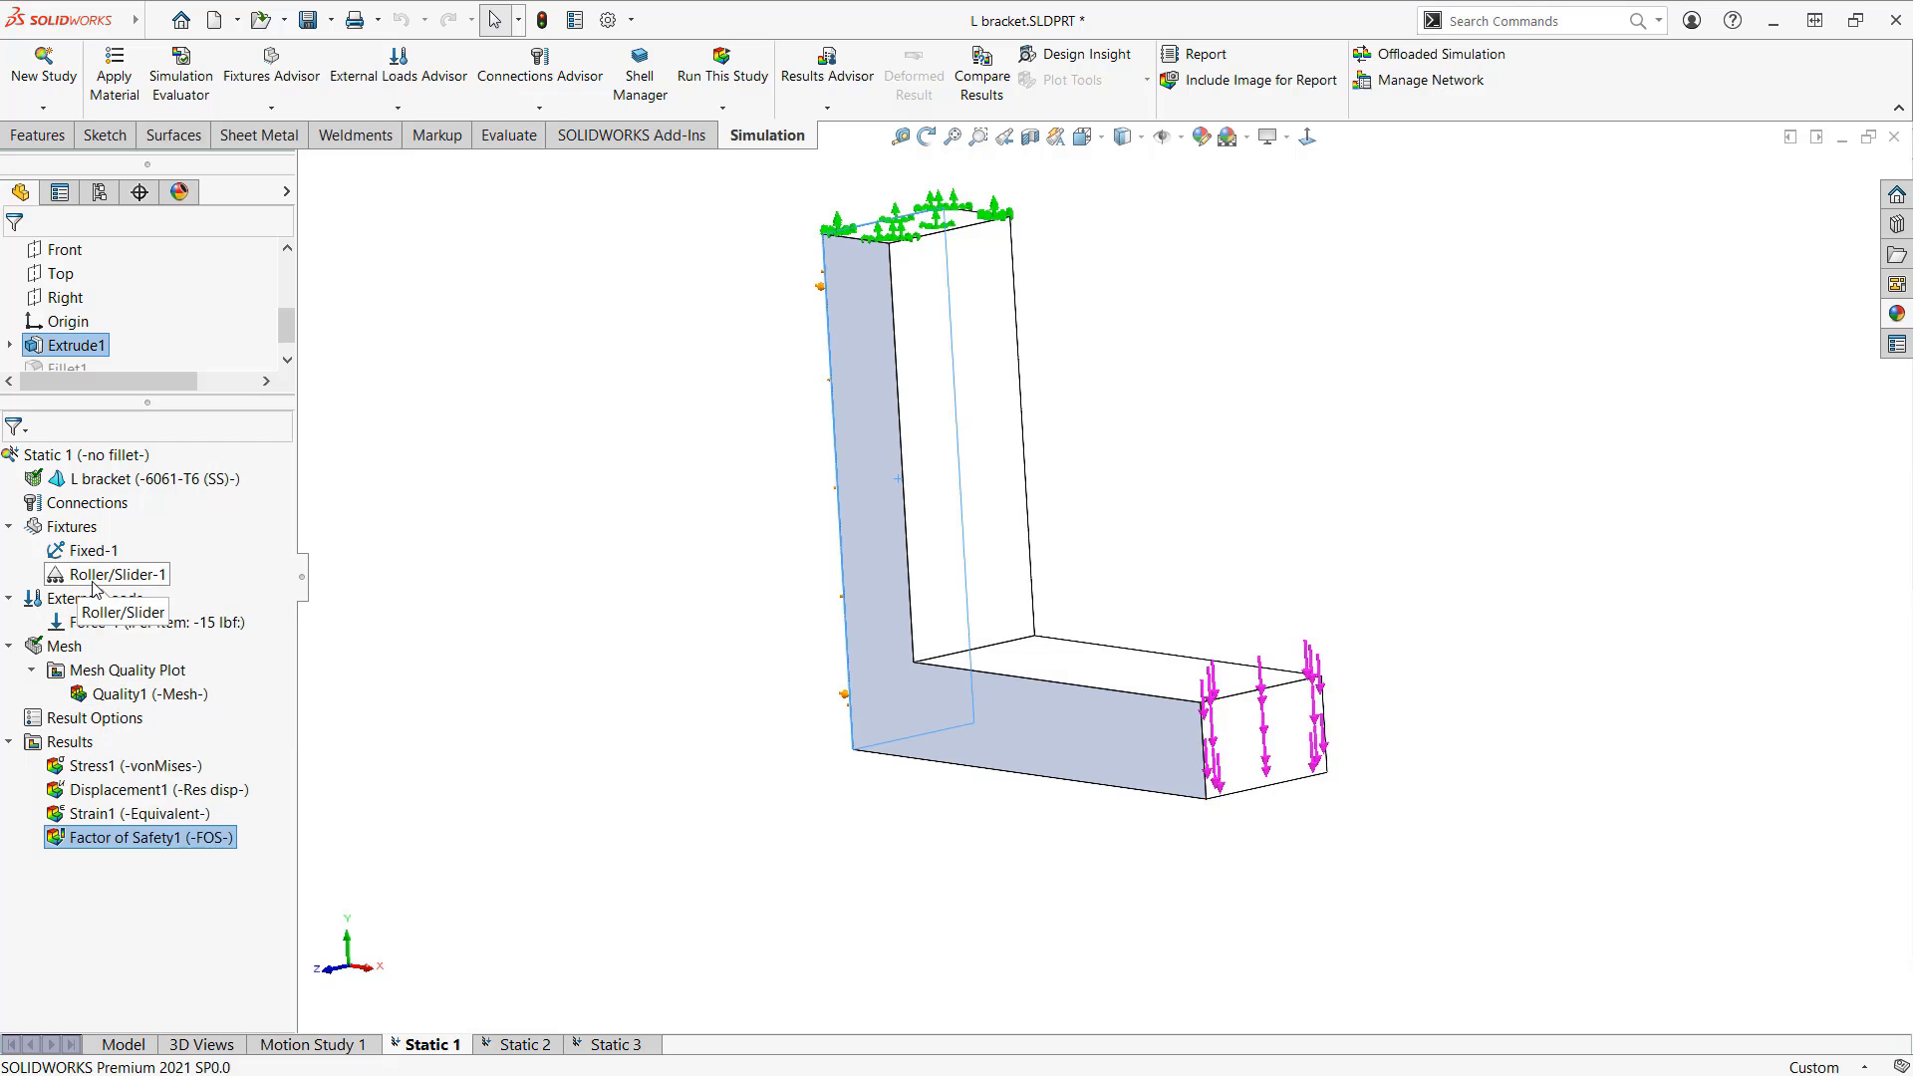
left_click(74, 529)
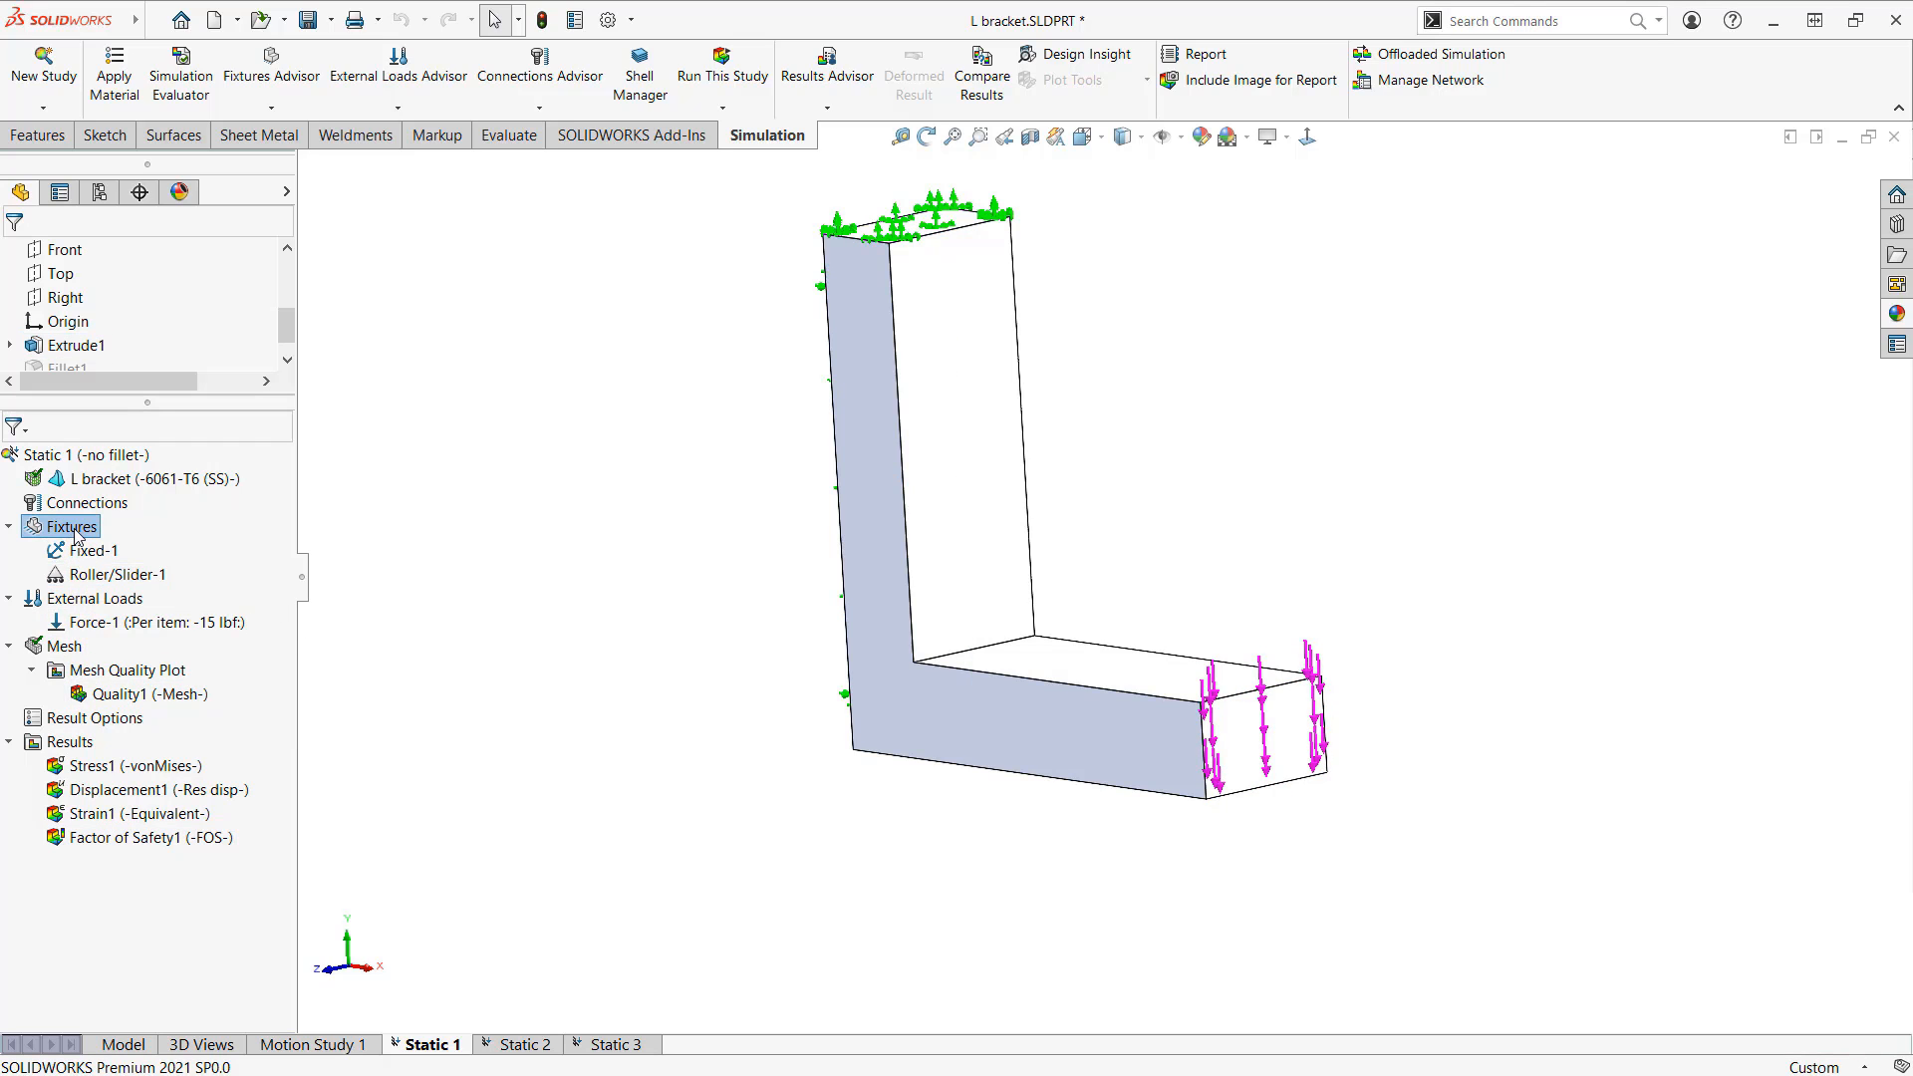
left_click(64, 602, "ctrl")
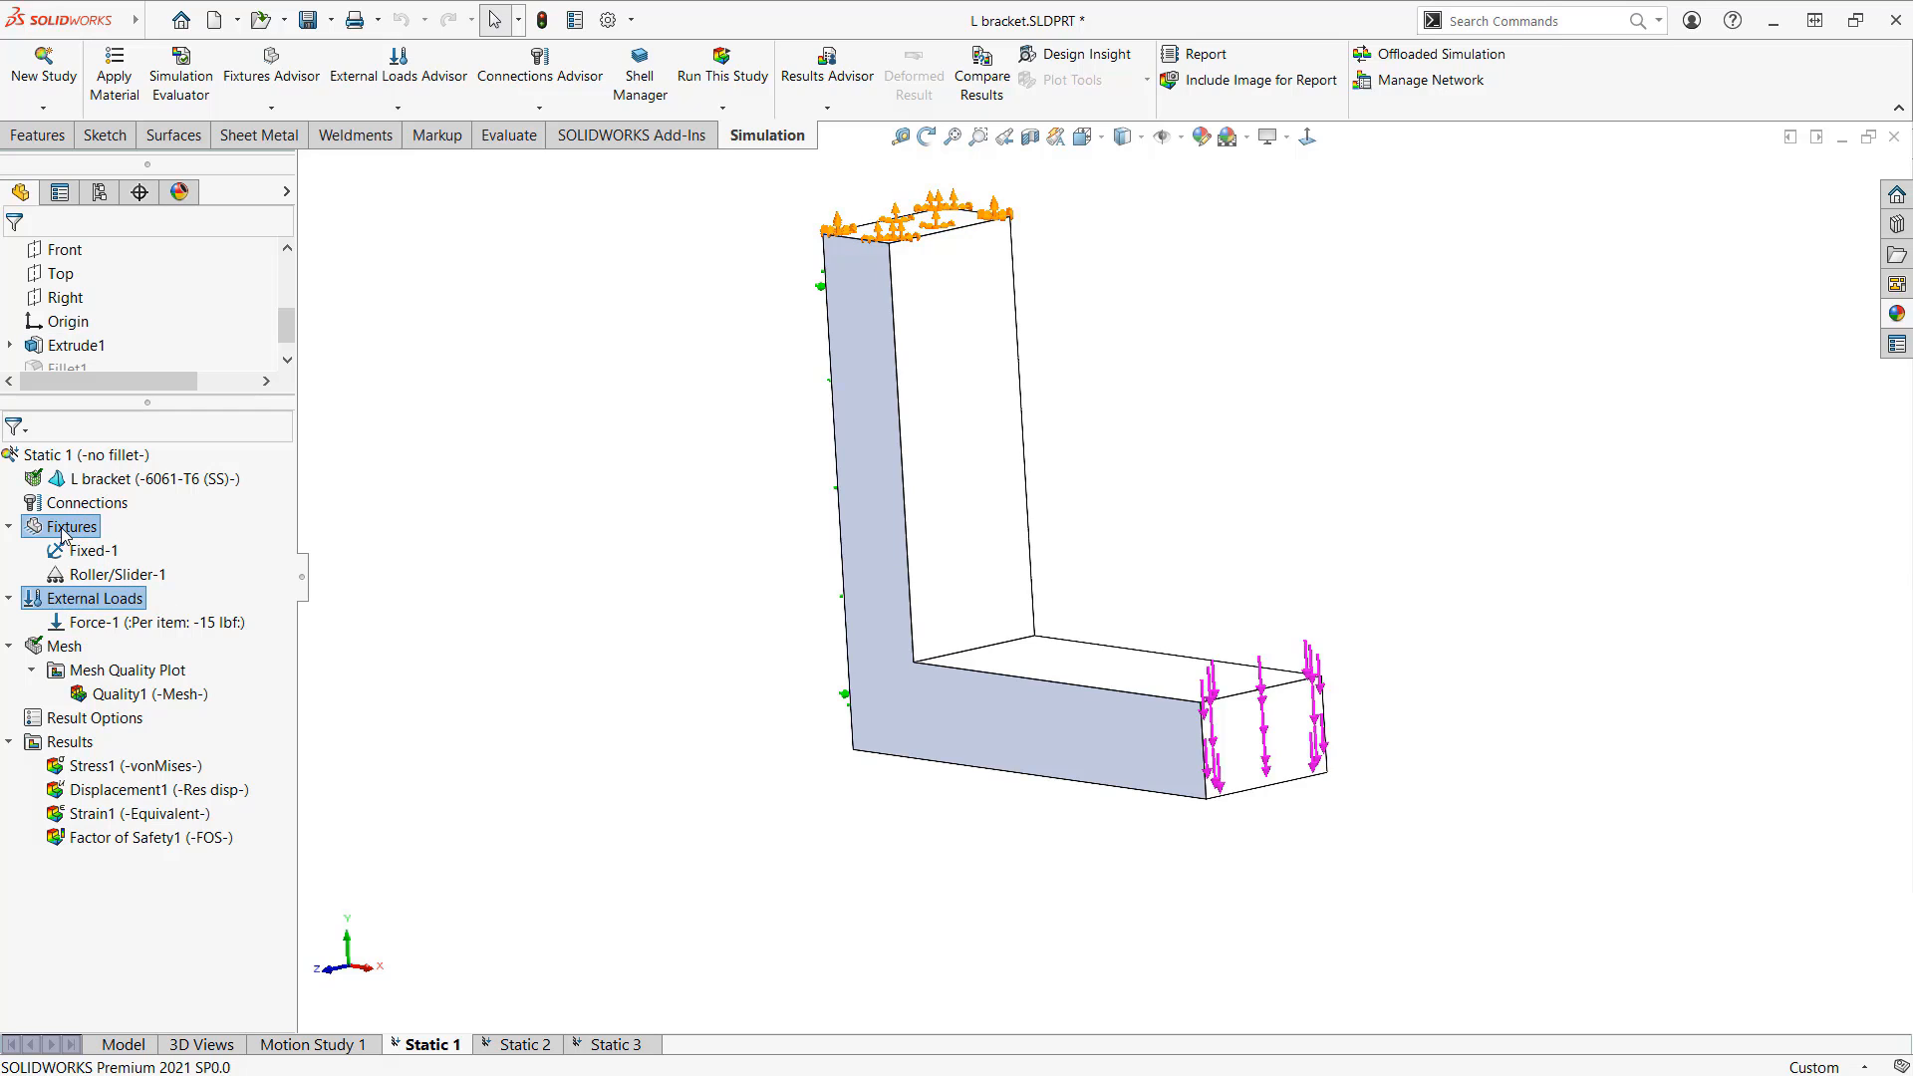
left_click_drag(62, 533, 605, 1044)
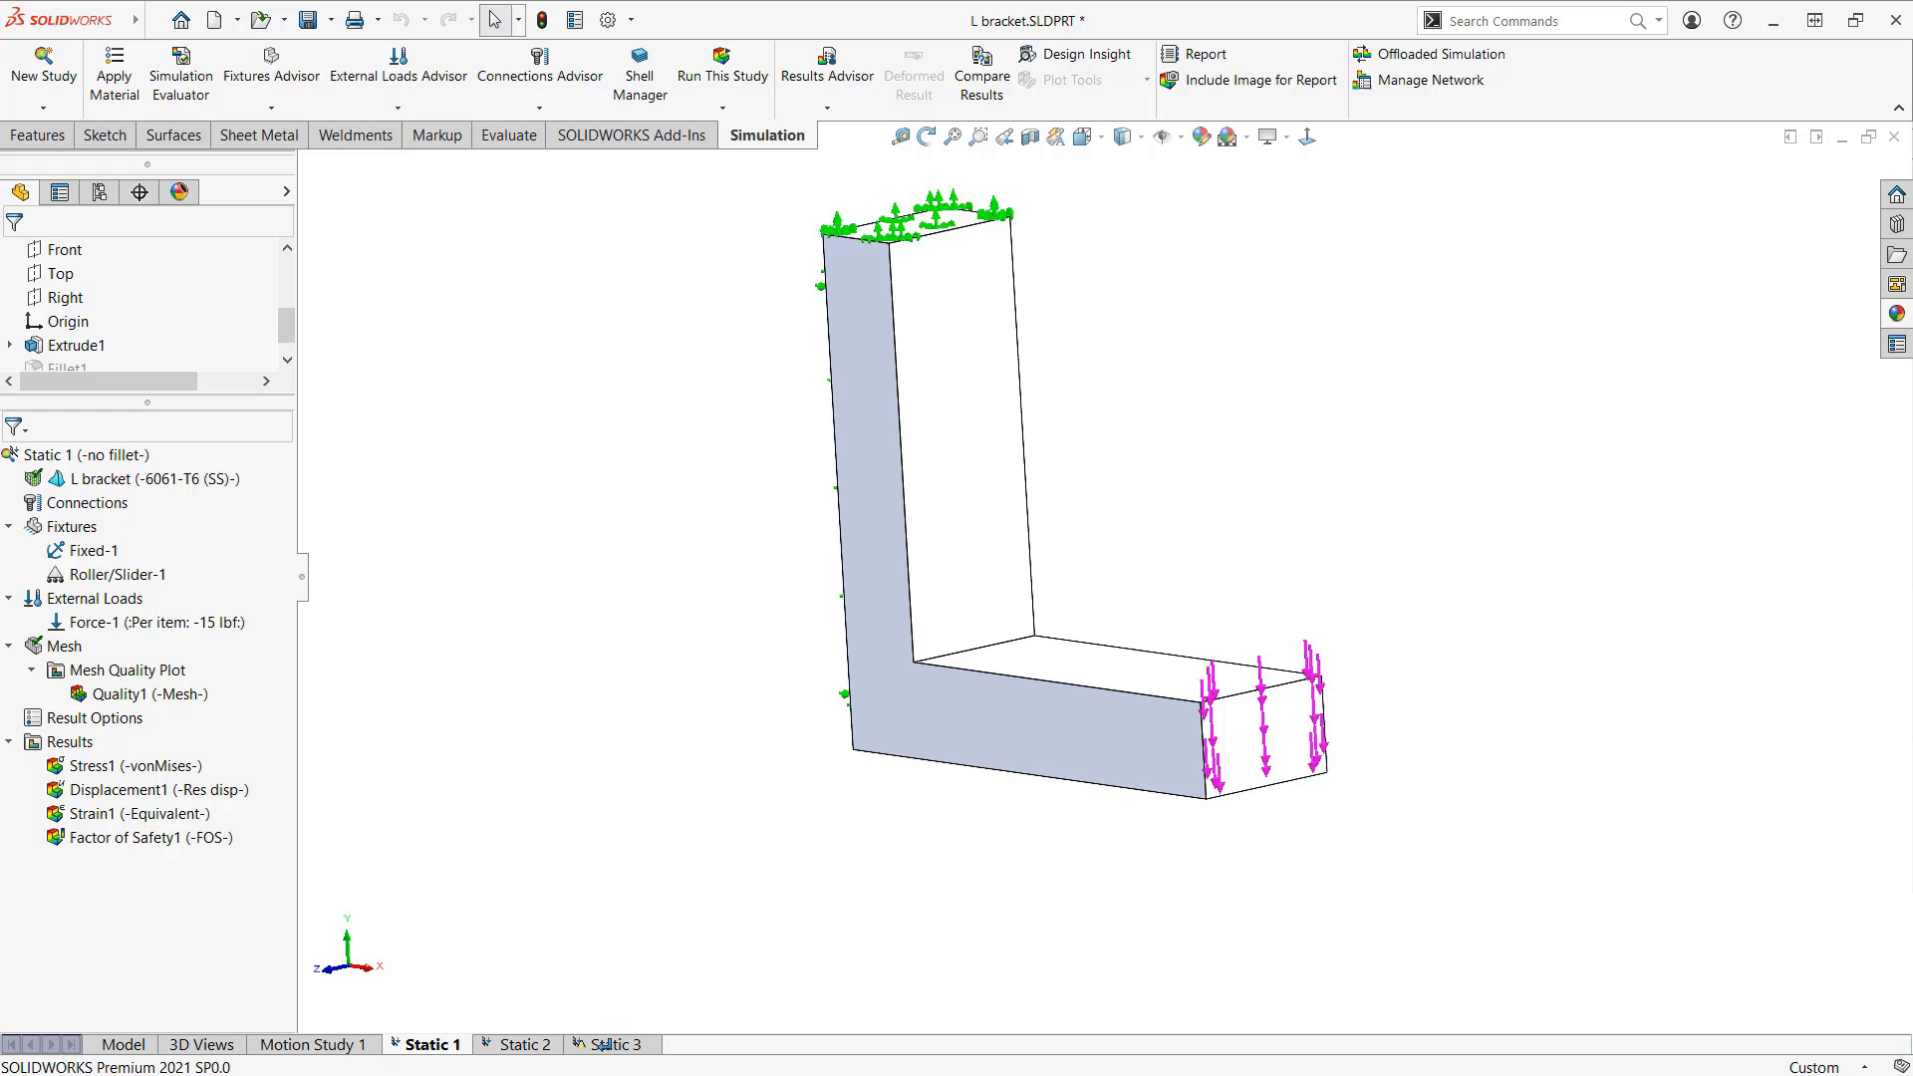
Step: Copy the Static 1 study to a new static study named "copied", using the no fillet configuration
right_click(434, 1050)
left_click(474, 883)
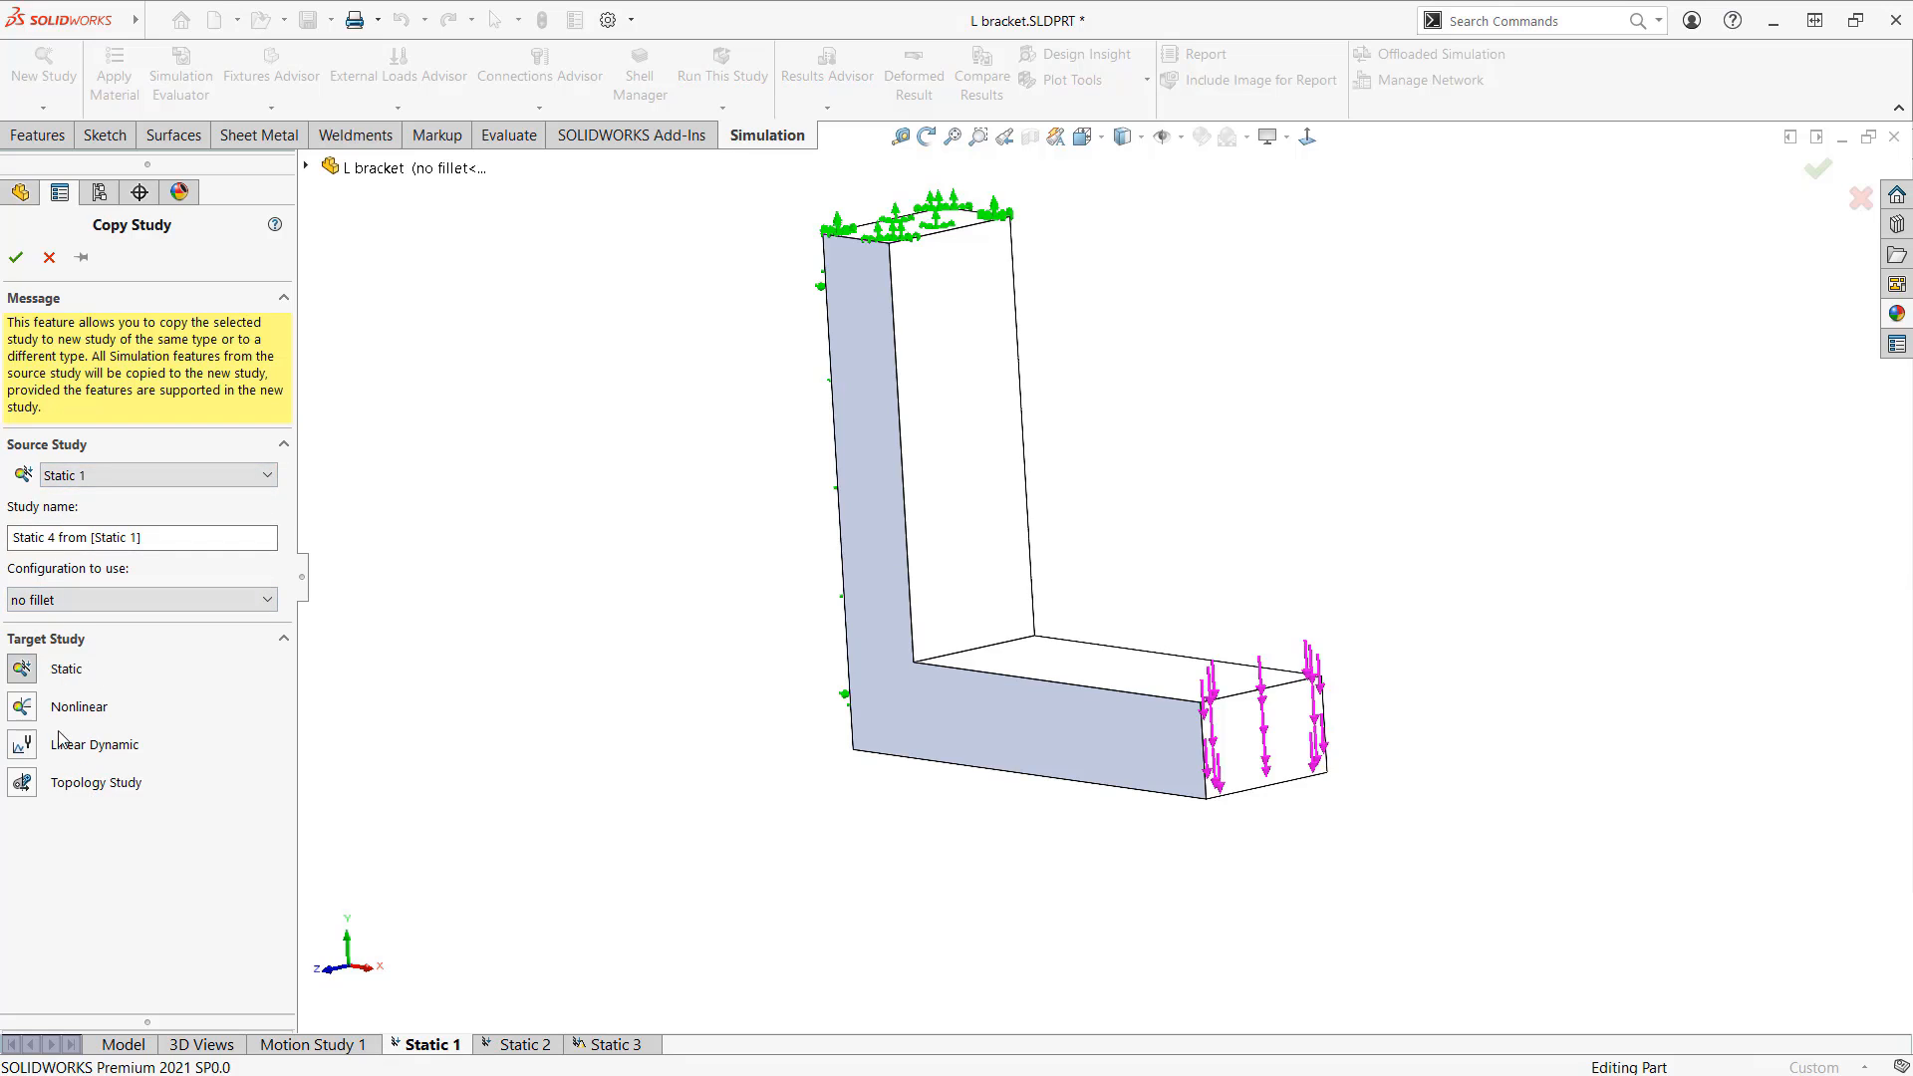
left_click_drag(176, 542, 6, 540)
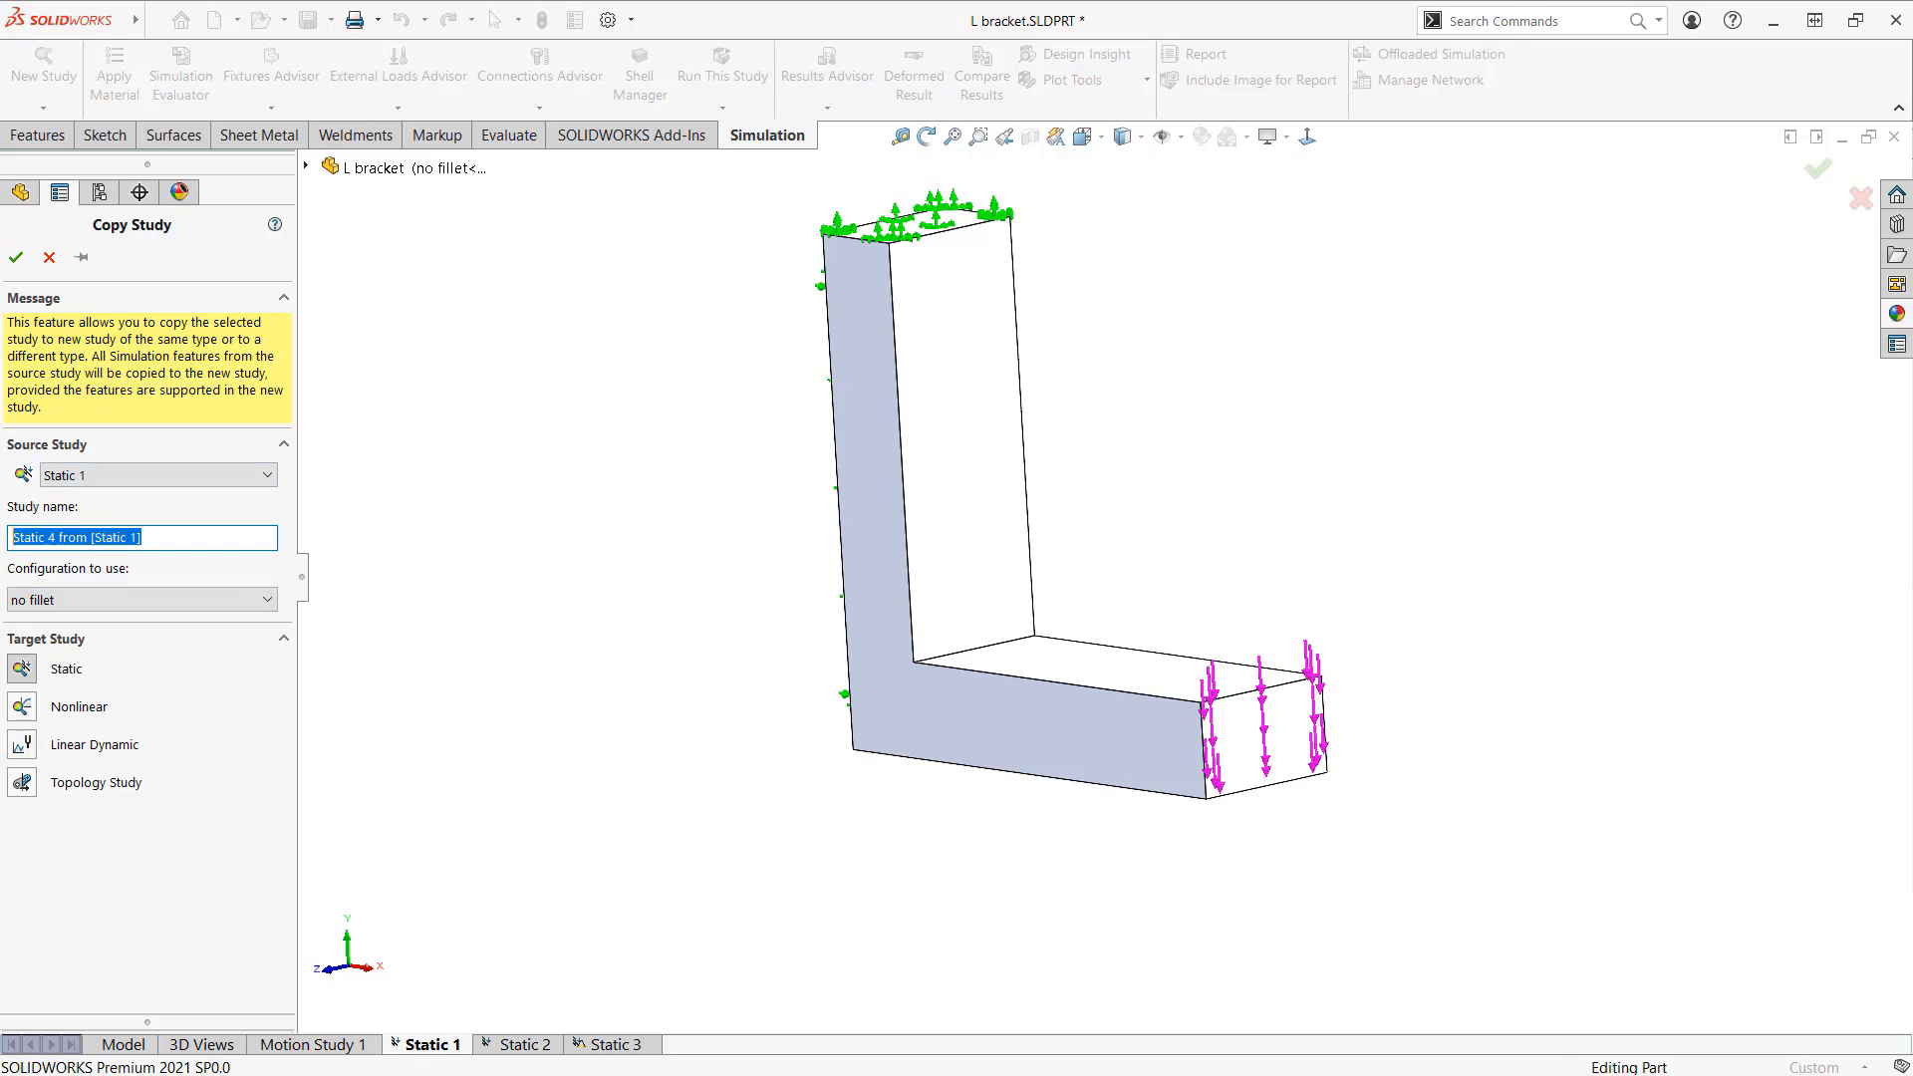
type("copied")
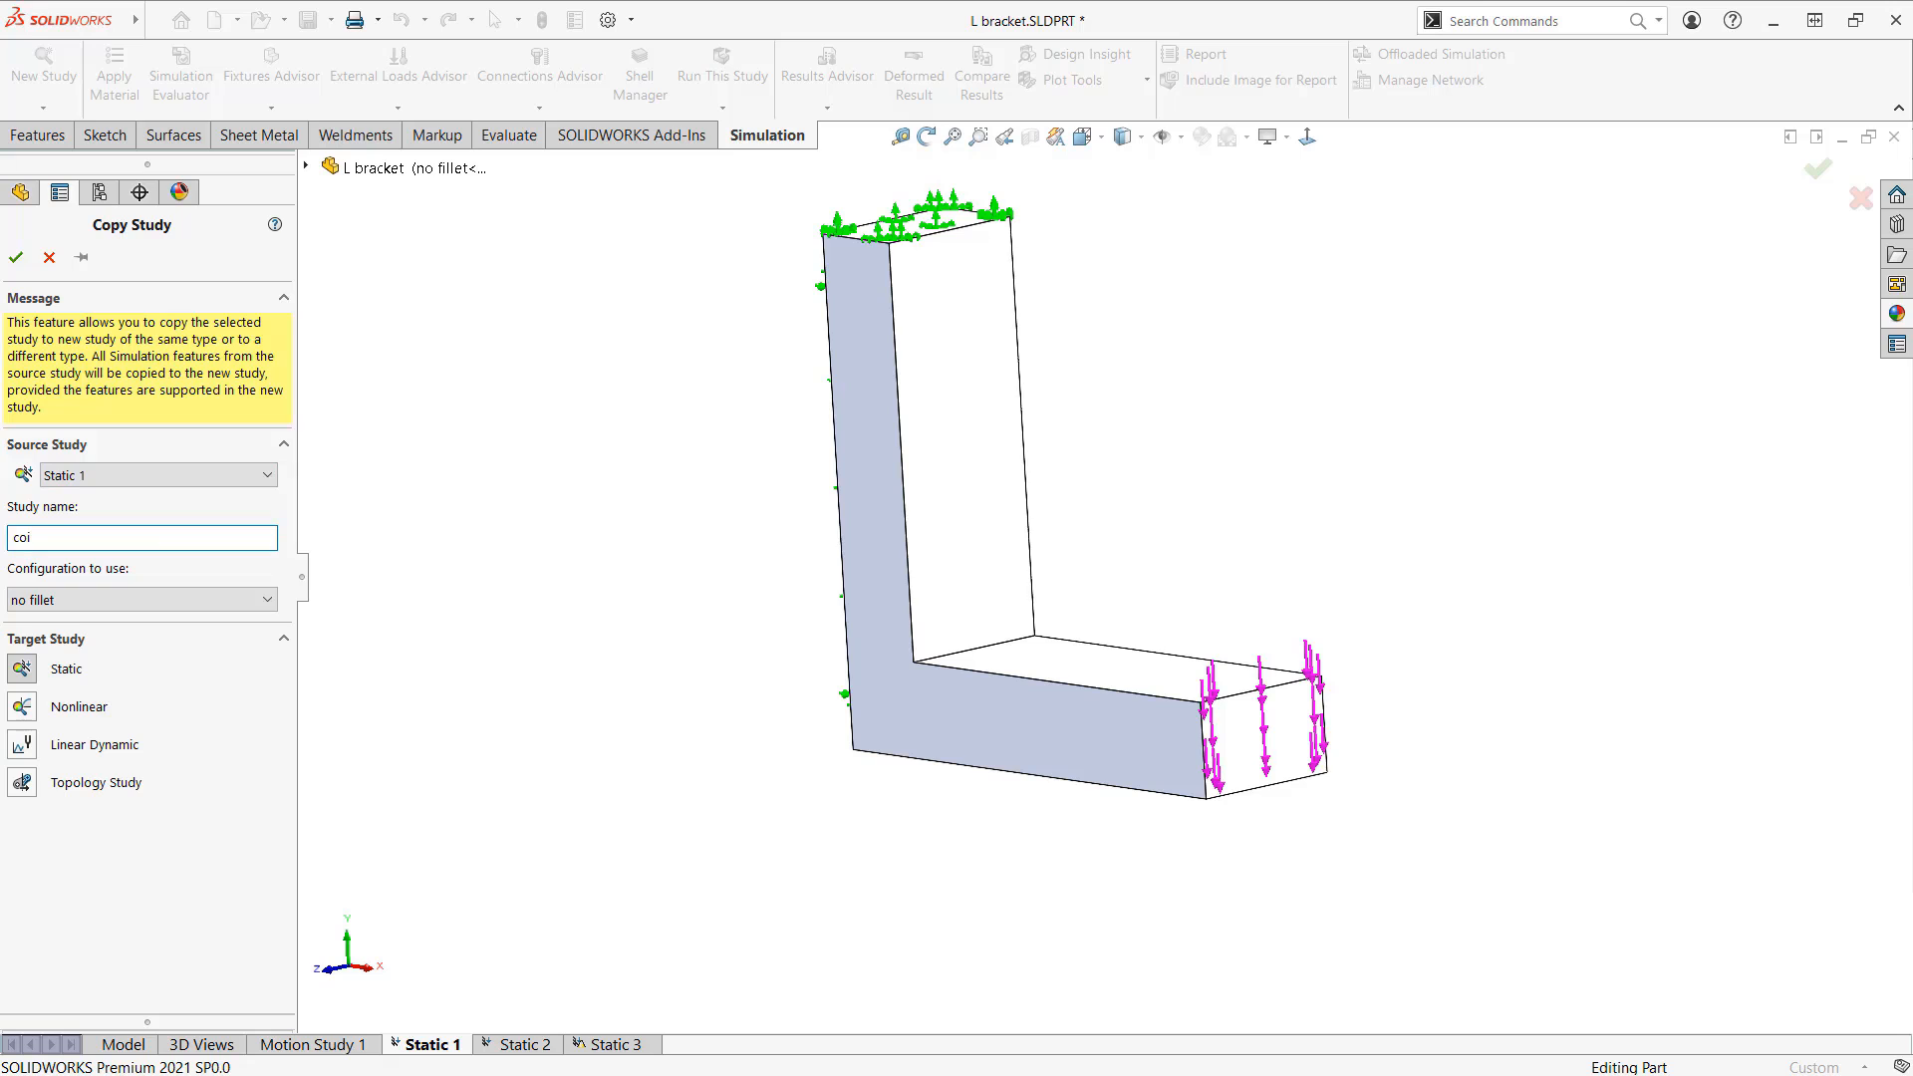
left_click(16, 257)
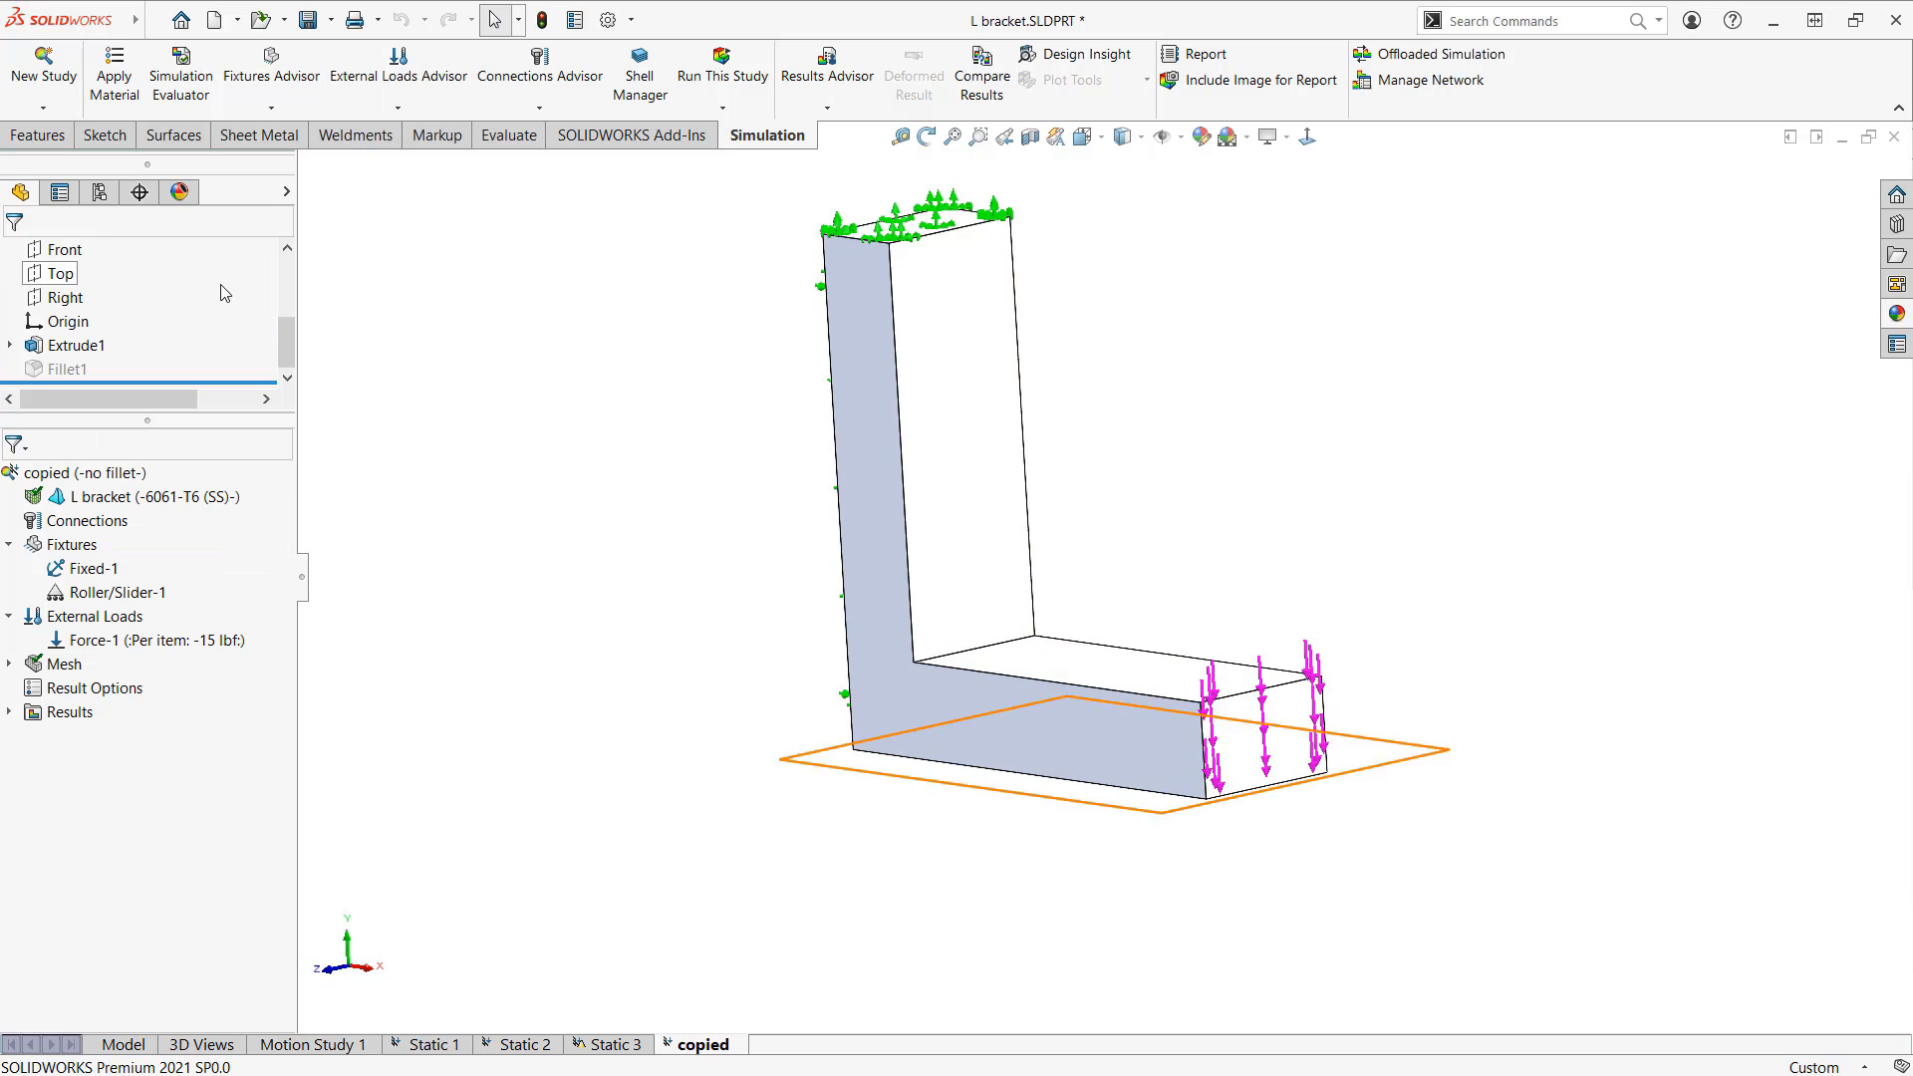
Step: Open the mesh definition for the copied study, accepting deletion of its existing results
middle_click_drag(478, 610, 600, 598)
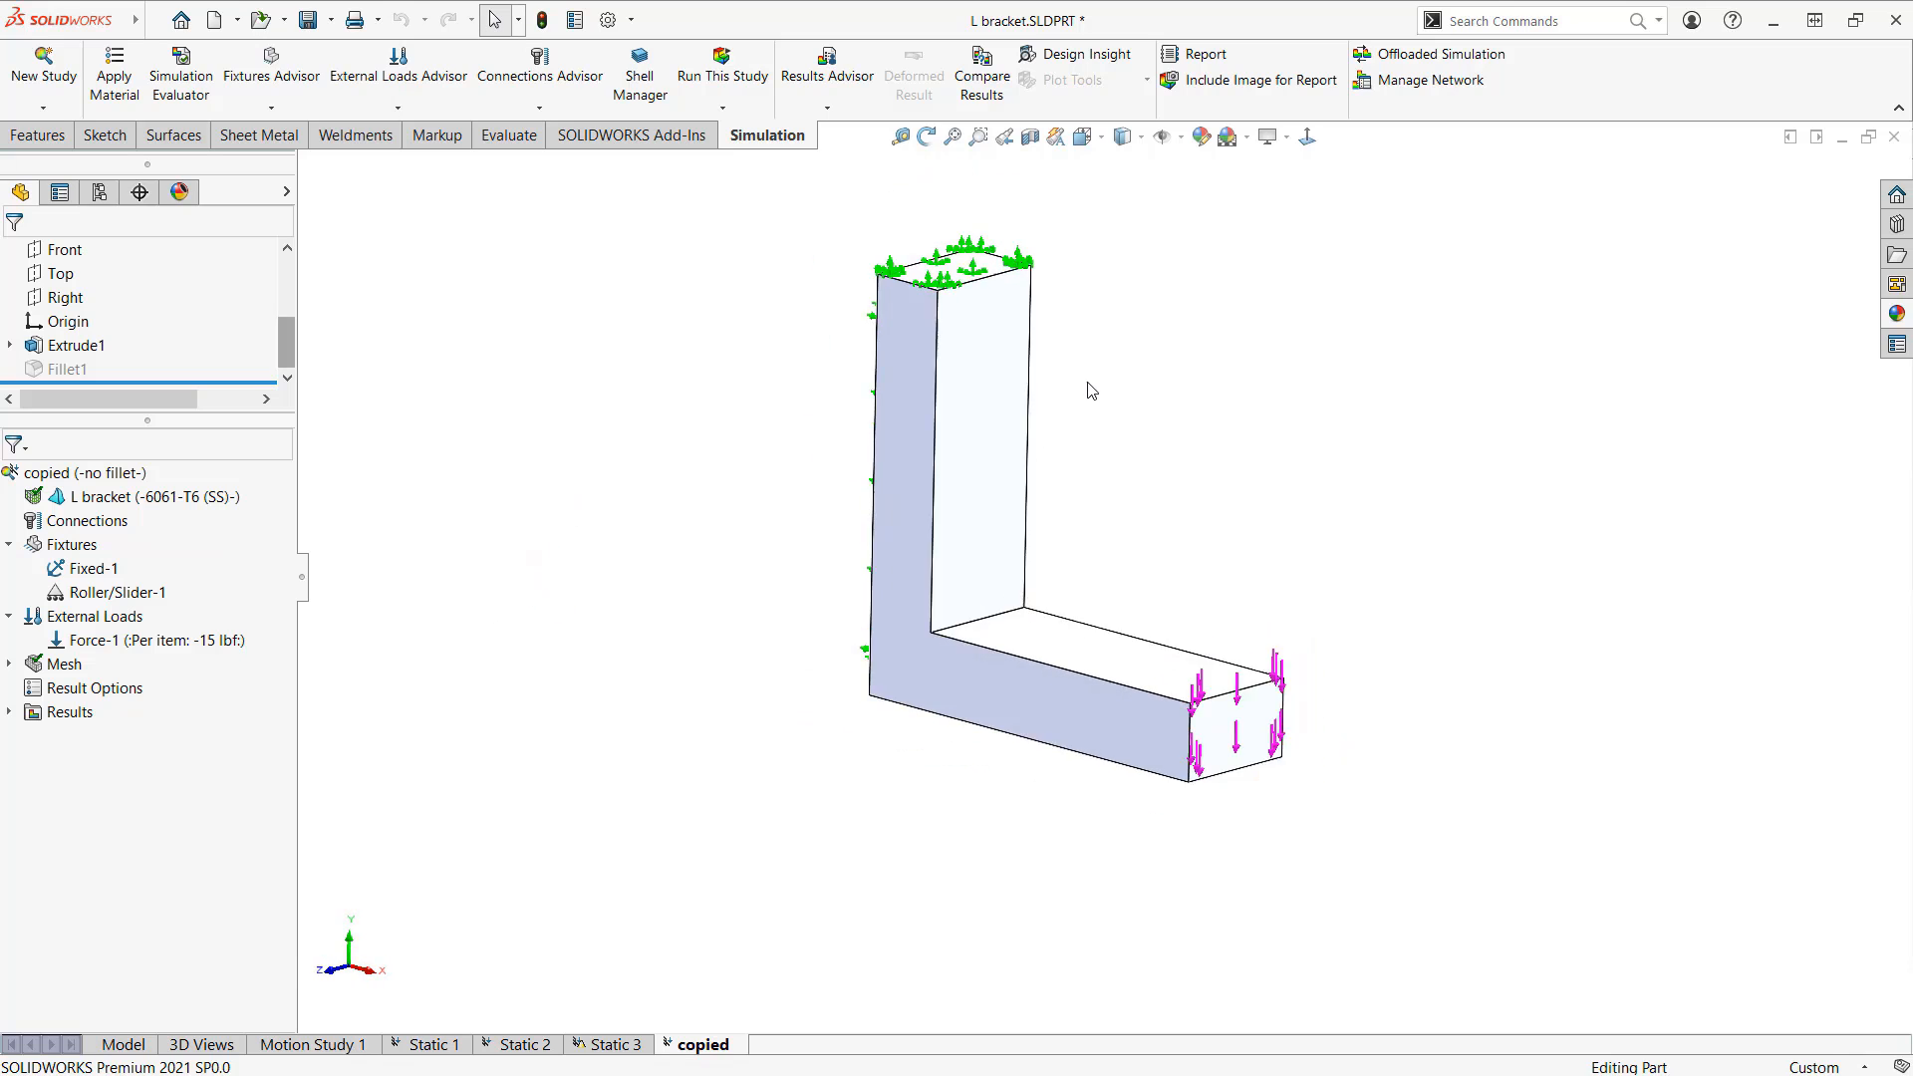
scroll(1090, 388, "down", 4)
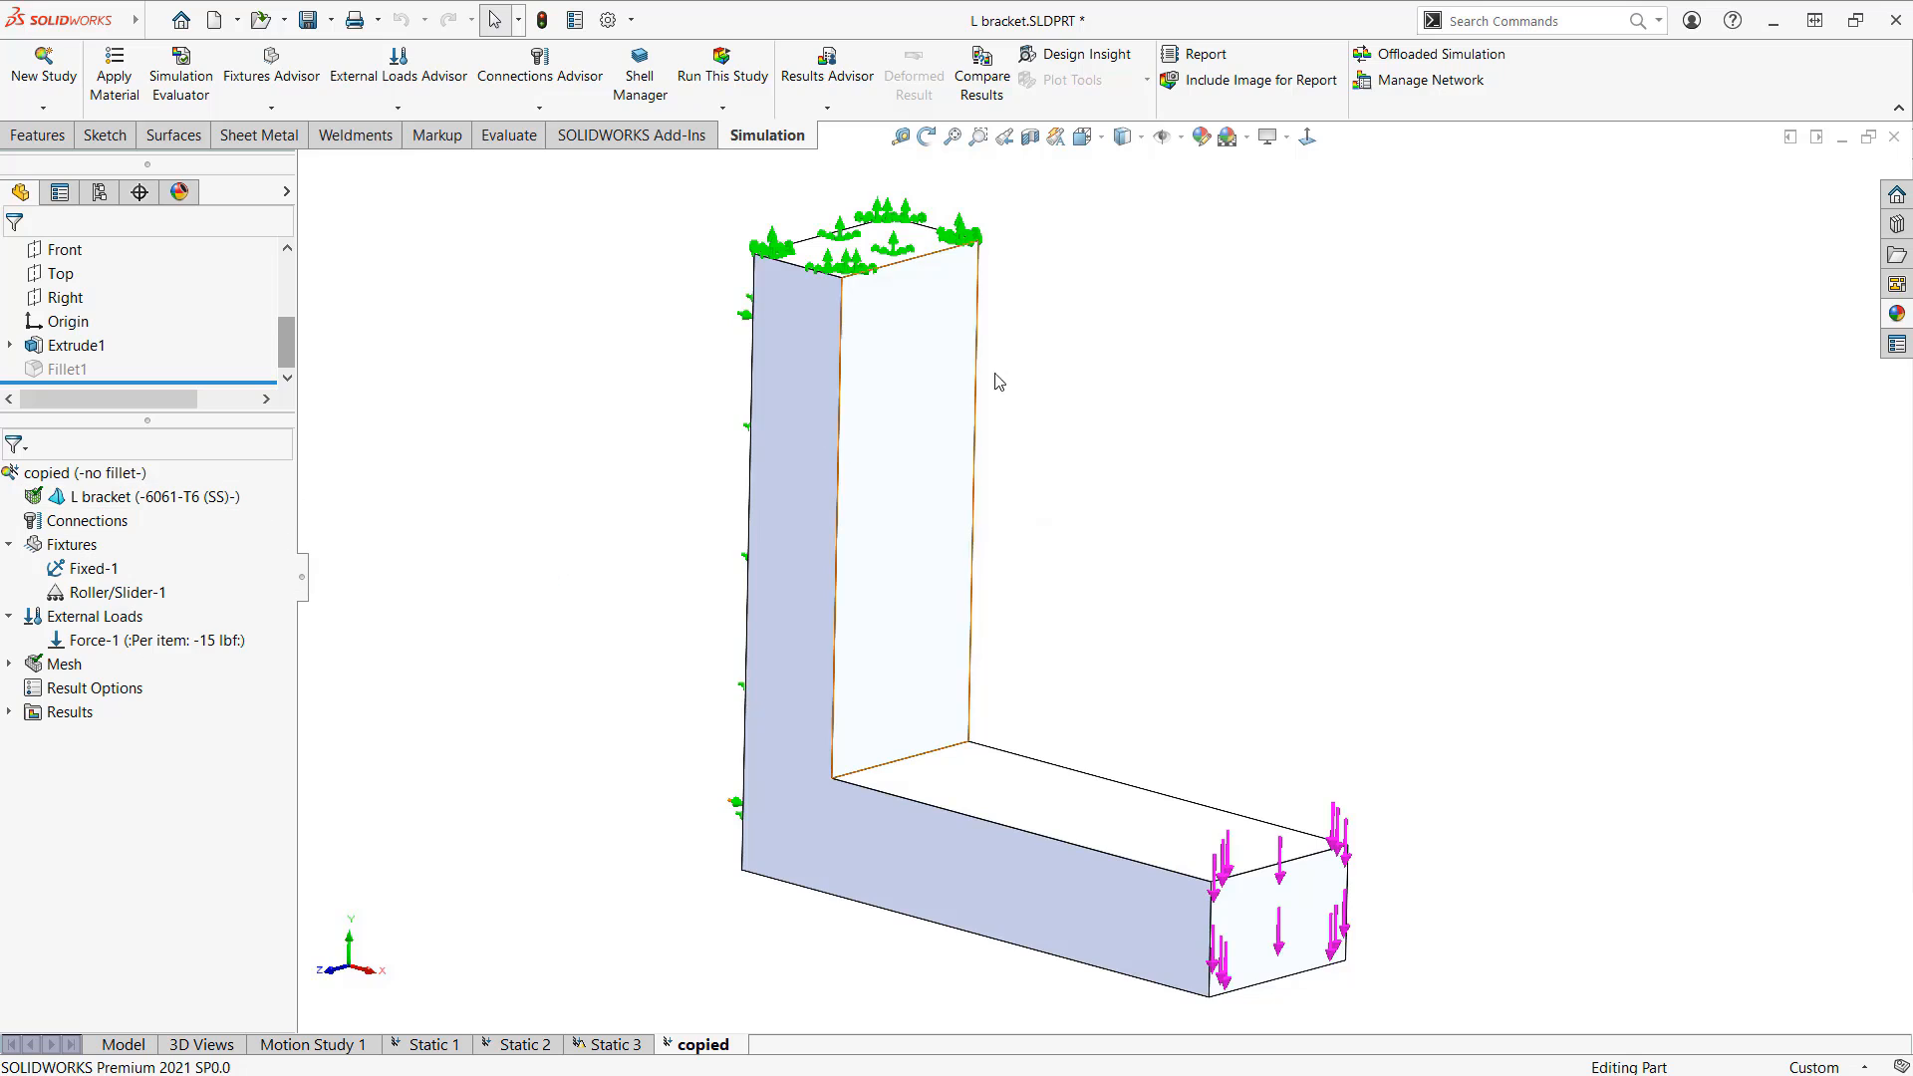
right_click(50, 669)
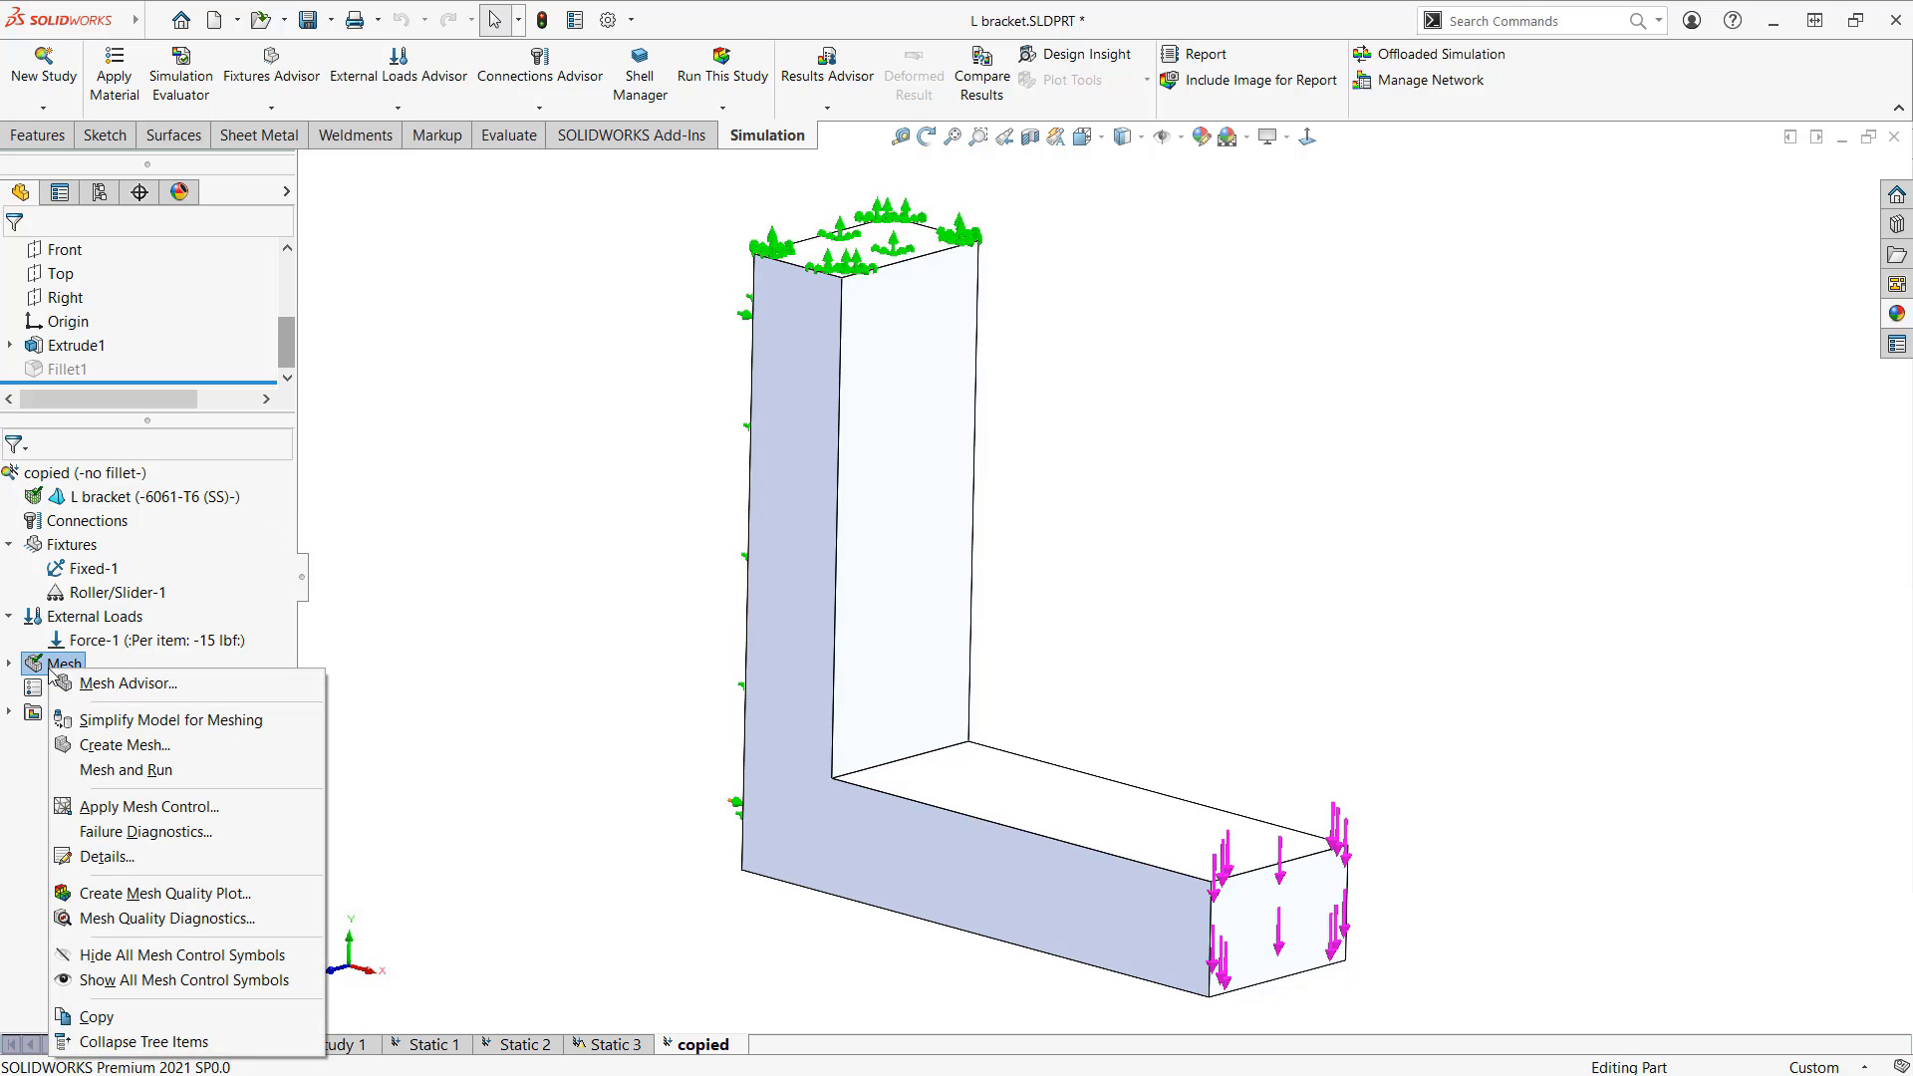
left_click(167, 749)
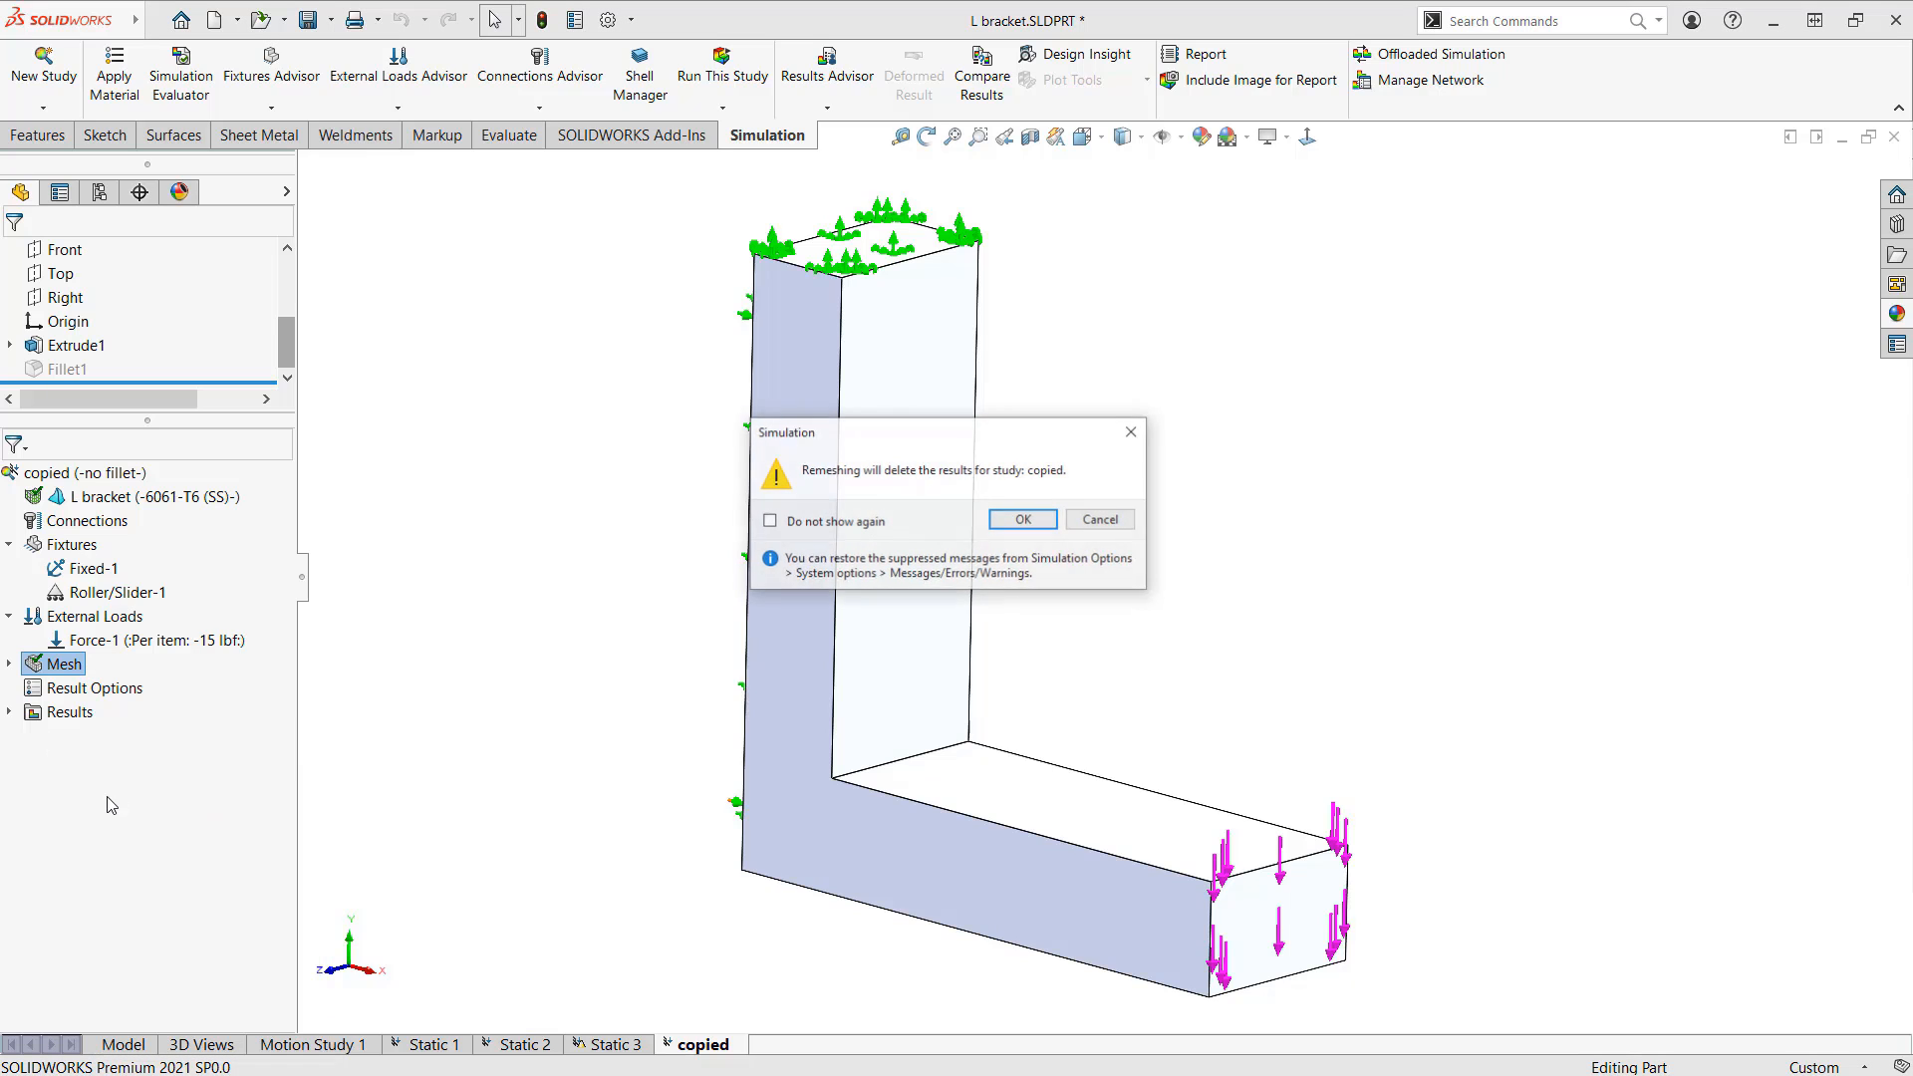
left_click(1016, 519)
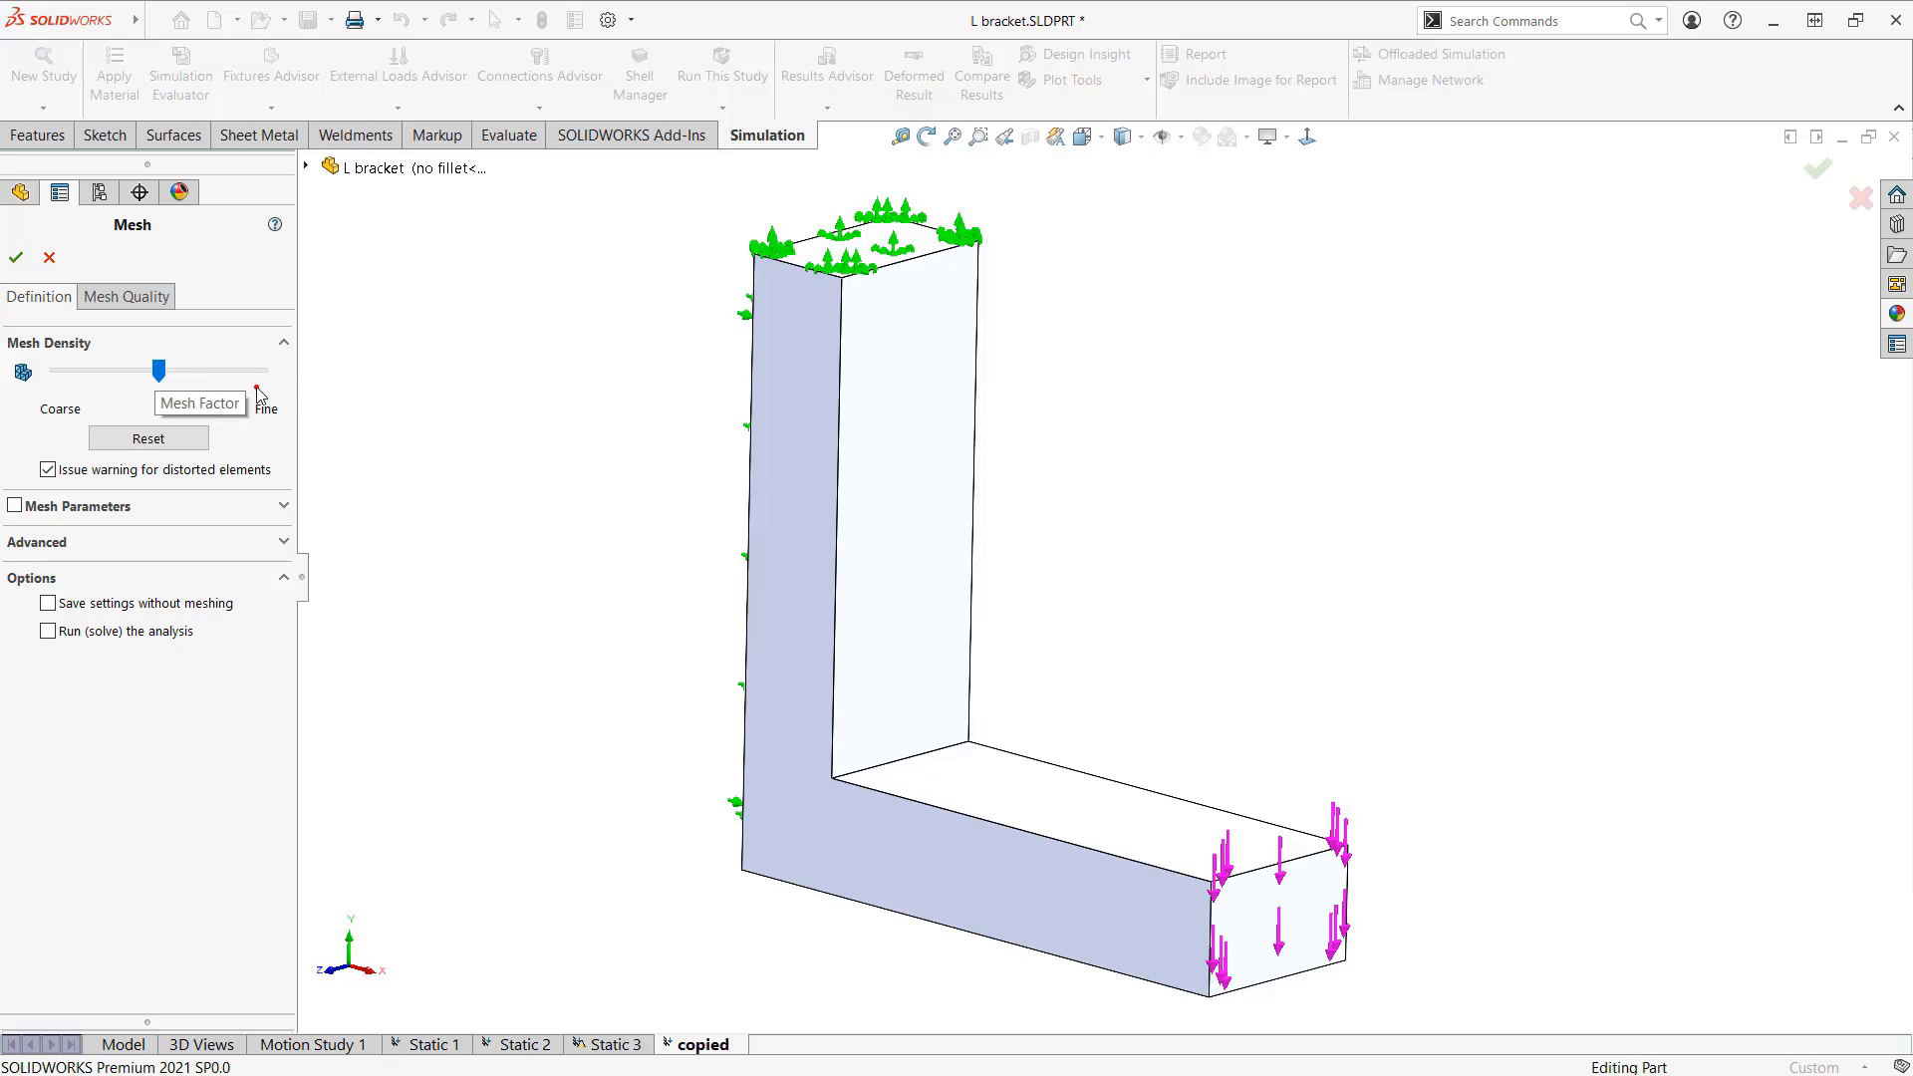
mouse_move(258, 390)
left_mouse_down()
mouse_move(167, 322)
mouse_move(149, 439)
mouse_move(288, 373)
left_mouse_up()
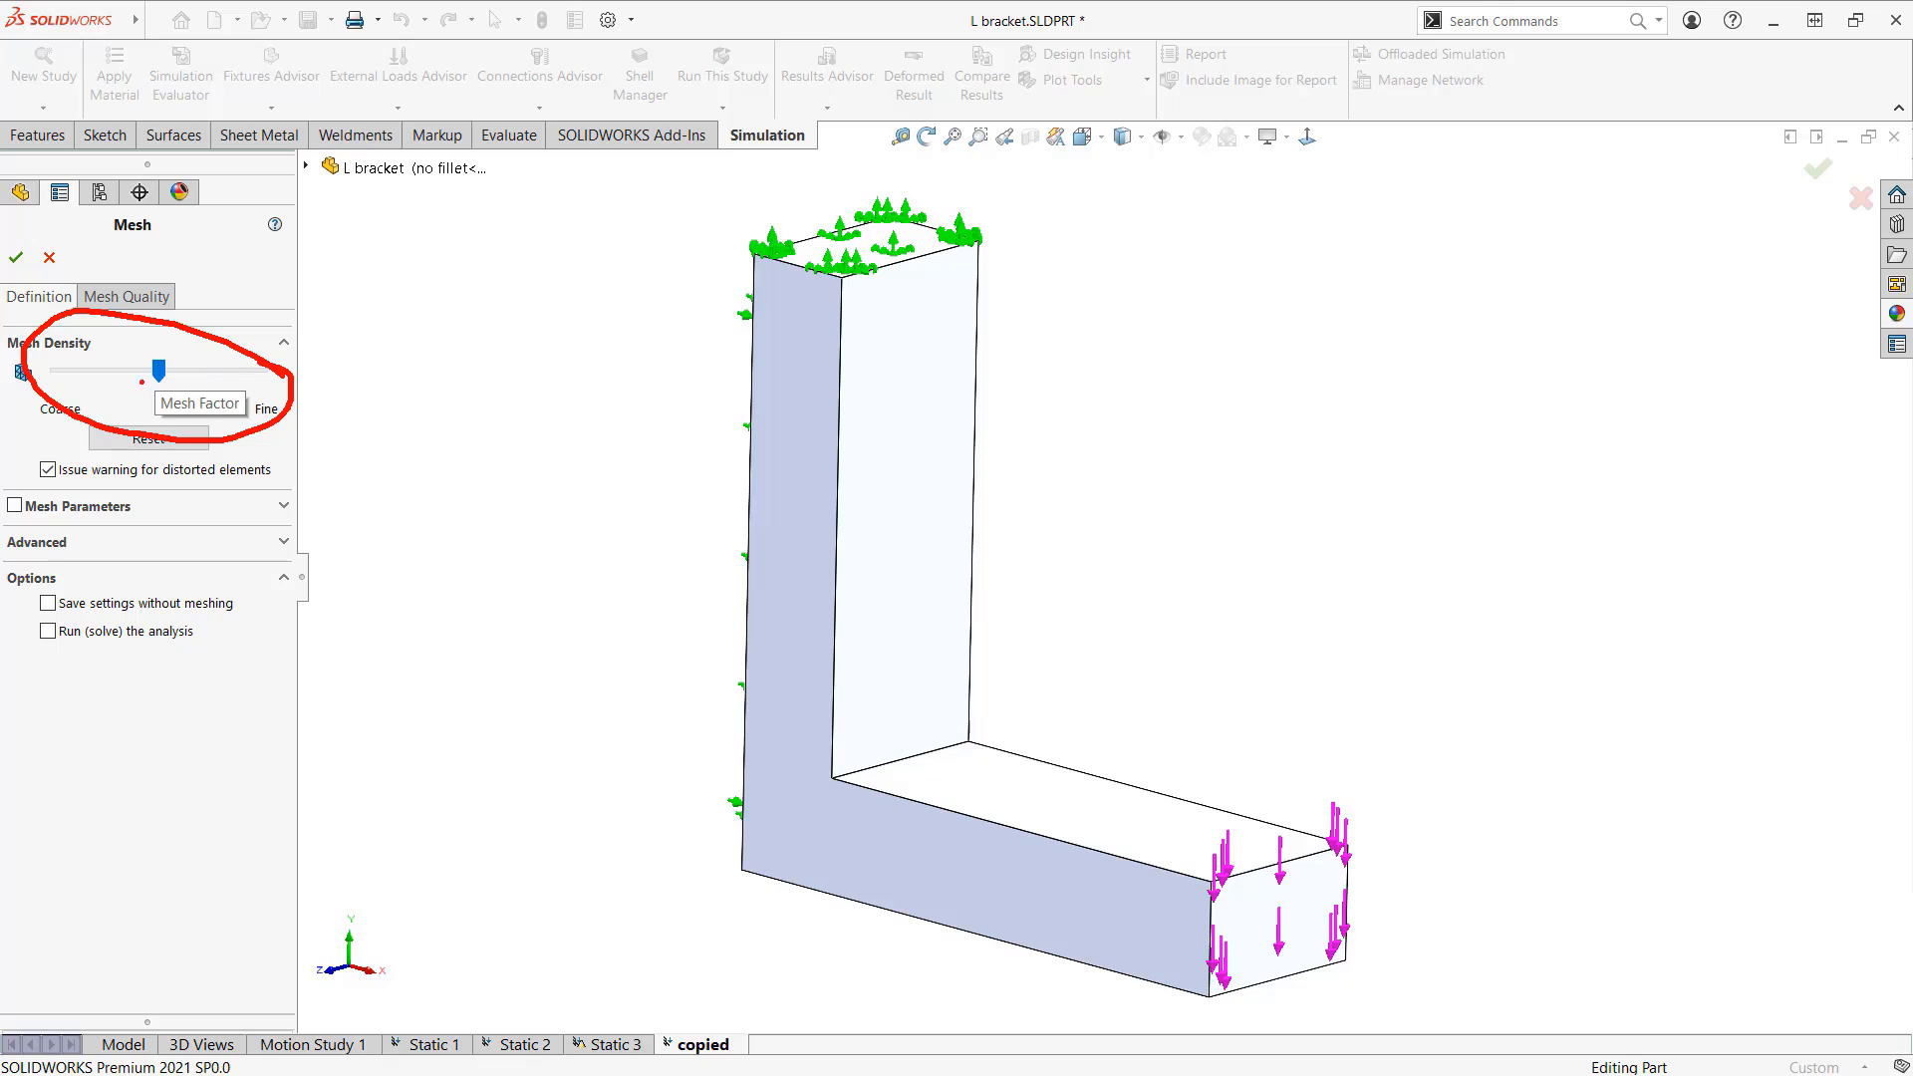
mouse_move(158, 369)
left_mouse_down()
mouse_move(242, 376)
mouse_move(83, 408)
mouse_move(258, 371)
mouse_move(66, 372)
left_mouse_up()
left_click(183, 444)
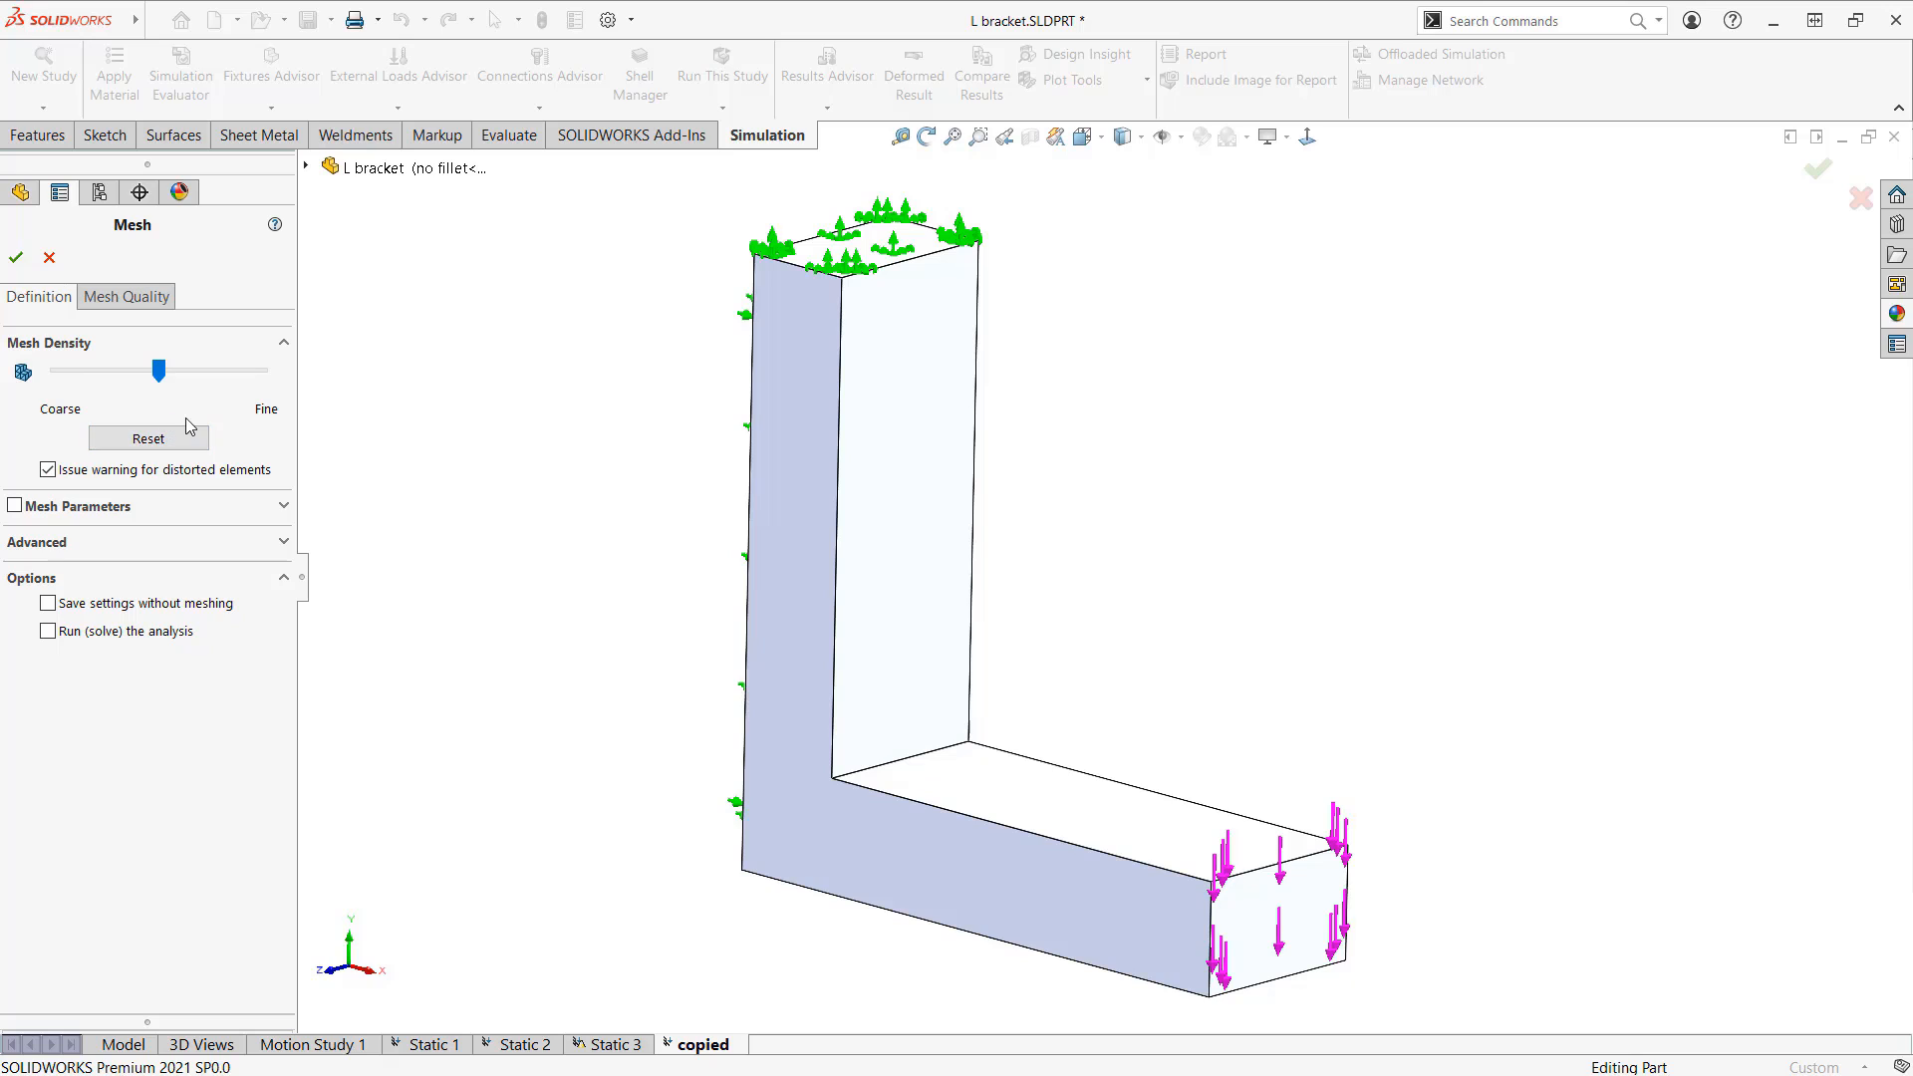
key("ctrl+2")
mouse_move(315, 386)
left_mouse_down()
mouse_move(351, 430)
mouse_move(310, 356)
left_mouse_up()
mouse_move(317, 416)
left_mouse_down()
mouse_move(410, 409)
mouse_move(648, 486)
left_mouse_up()
mouse_move(620, 456)
left_mouse_down()
mouse_move(647, 475)
mouse_move(647, 513)
left_mouse_up()
mouse_move(95, 391)
left_mouse_down()
mouse_move(48, 394)
mouse_move(110, 398)
mouse_move(612, 697)
mouse_move(622, 728)
left_mouse_up()
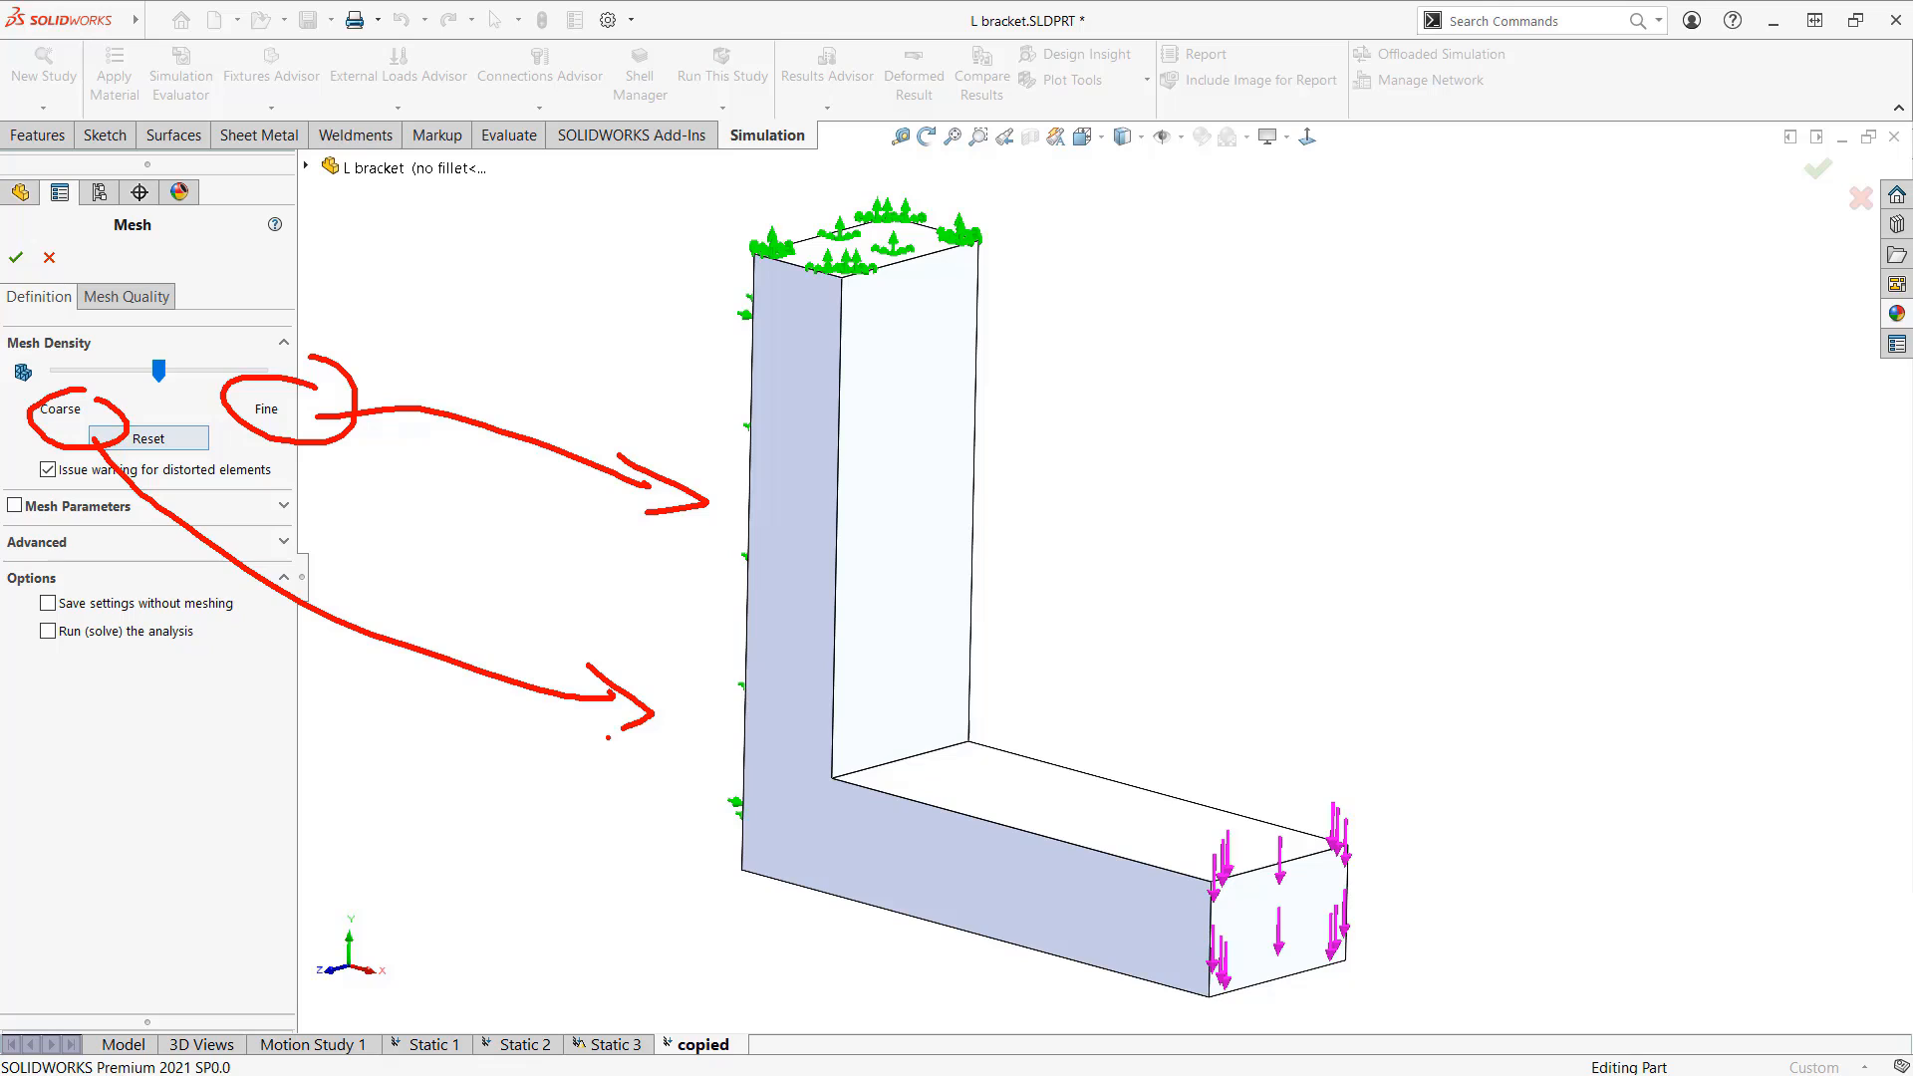
key("Escape")
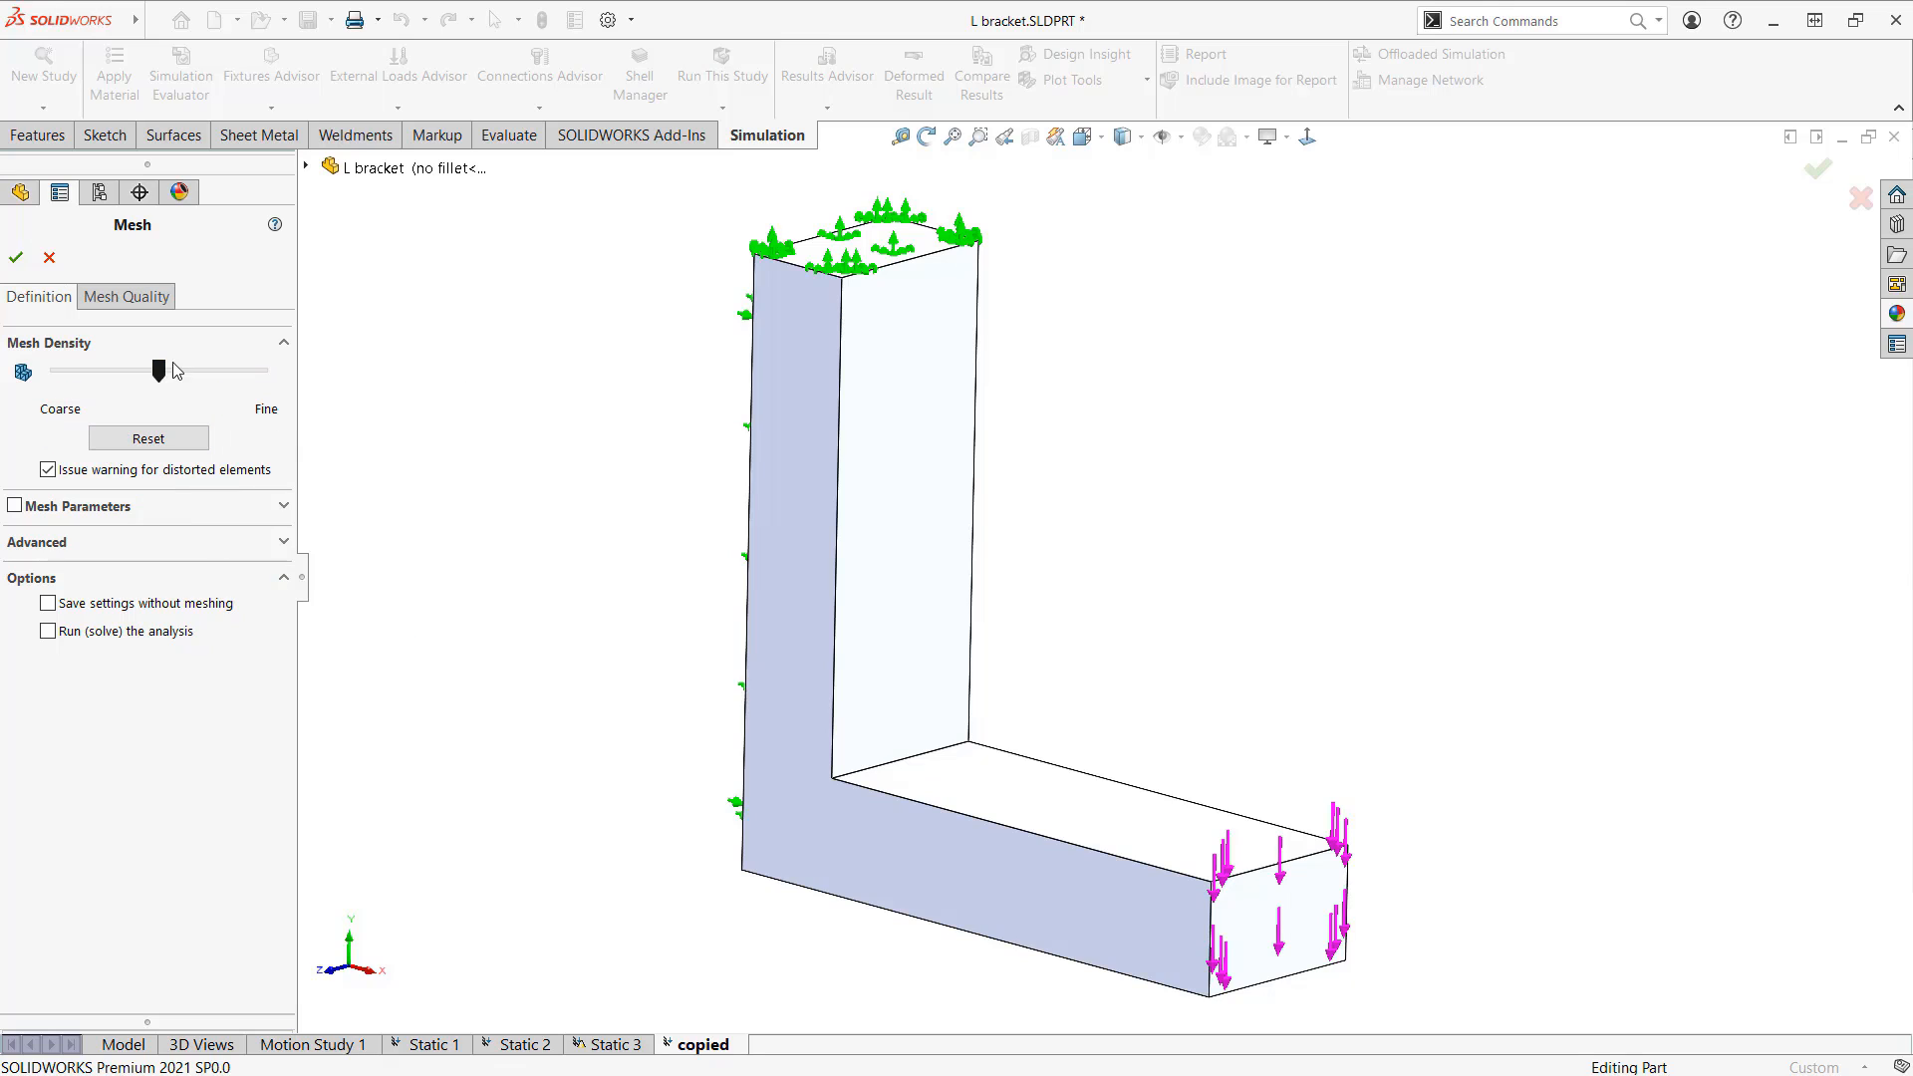
Step: Set the mesh density to the finest setting and mesh the bracket in the copied study
left_click(208, 438)
left_click_drag(158, 370, 320, 362)
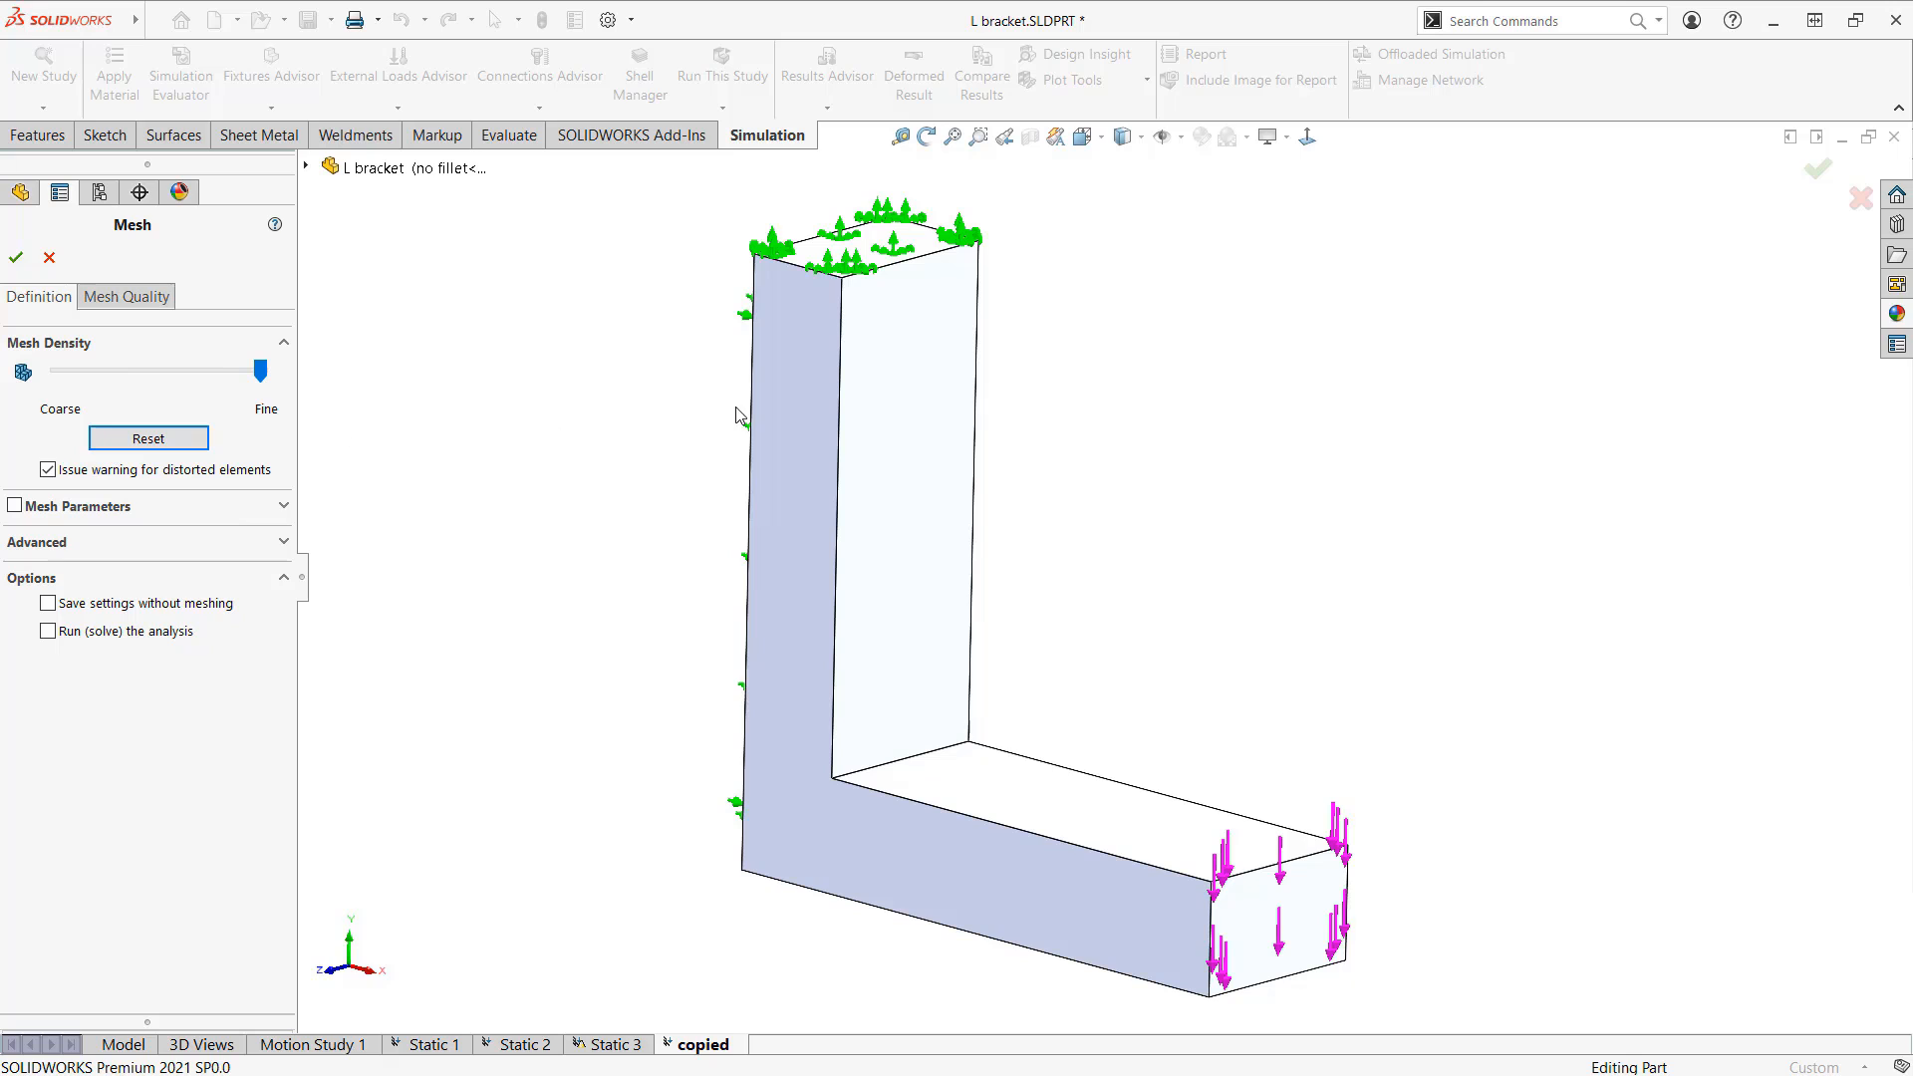
left_click(16, 257)
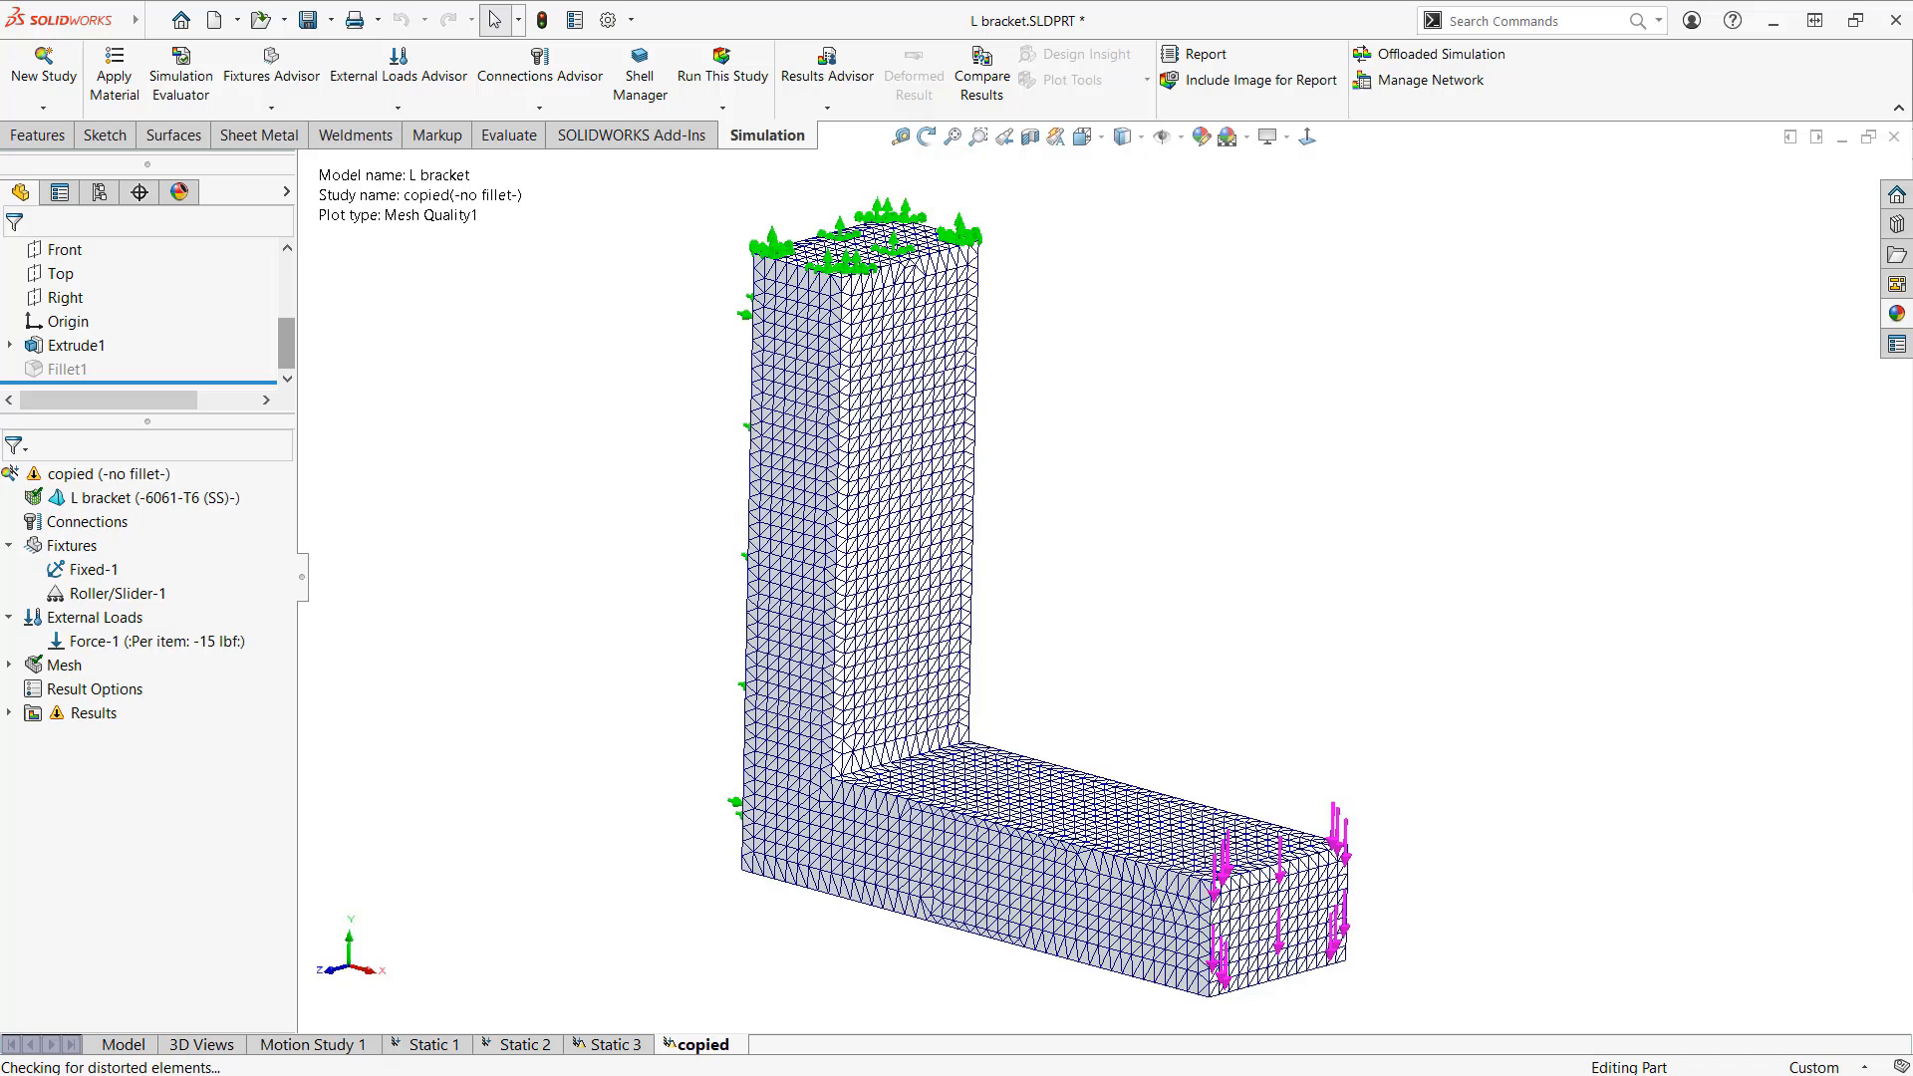
Step: Reopen the copied study's mesh definition, enable Mesh Parameters and reset the mesh density to its default
right_click(58, 665)
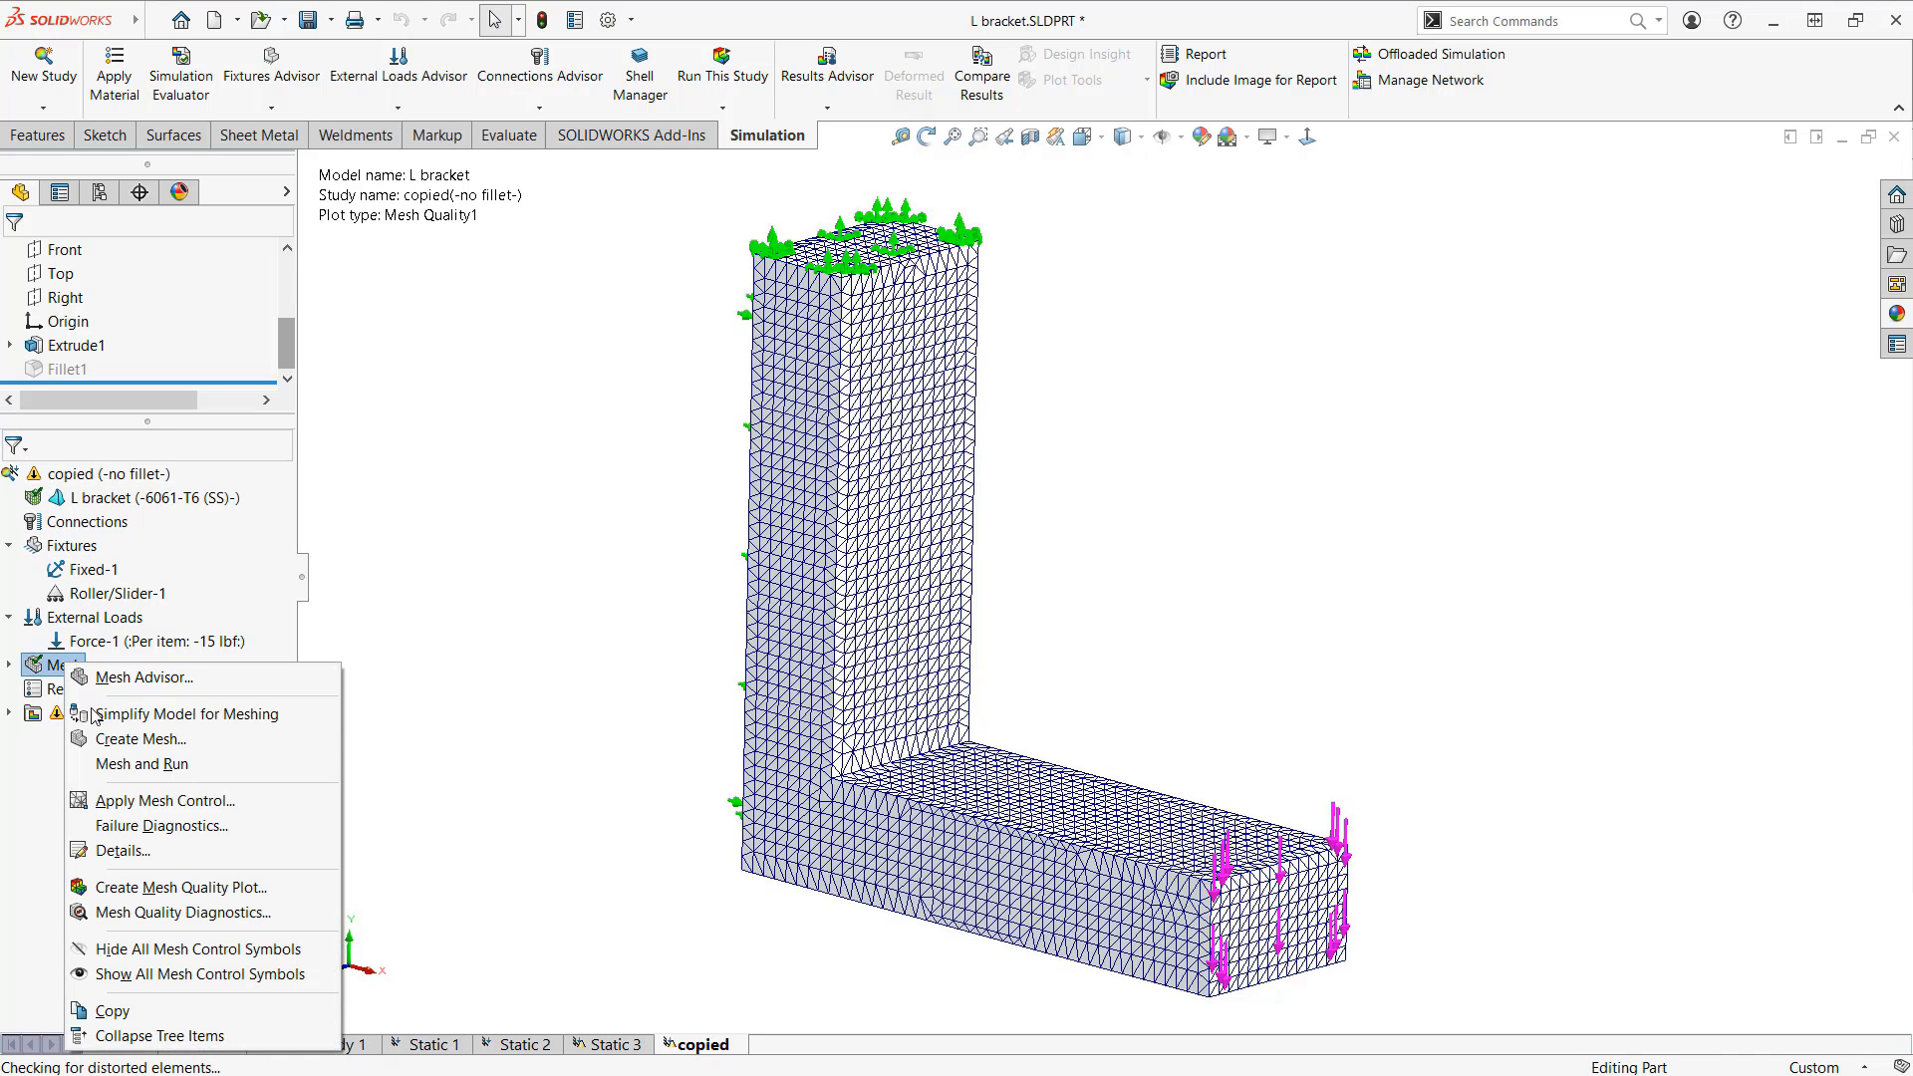
left_click(113, 742)
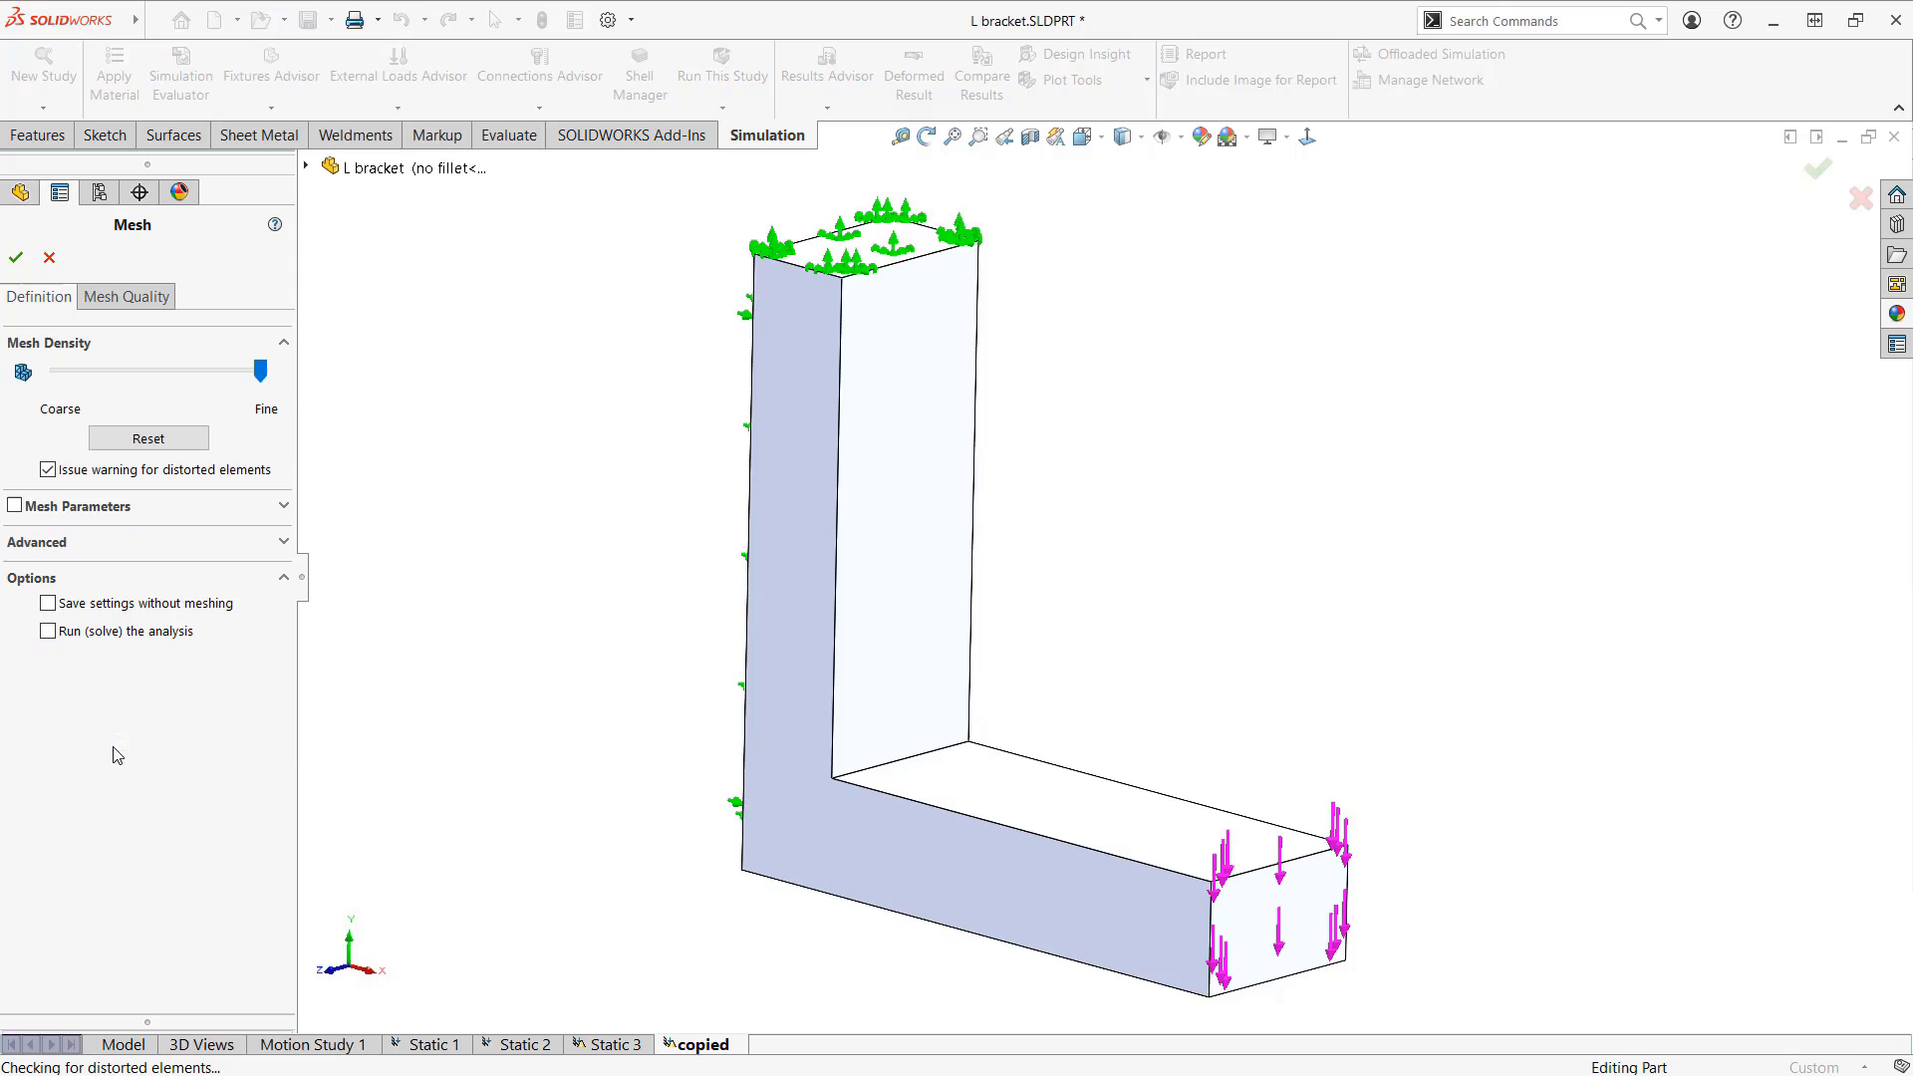
left_click(113, 510)
mouse_move(61, 672)
left_mouse_down()
mouse_move(89, 687)
mouse_move(37, 694)
mouse_move(48, 642)
left_mouse_up()
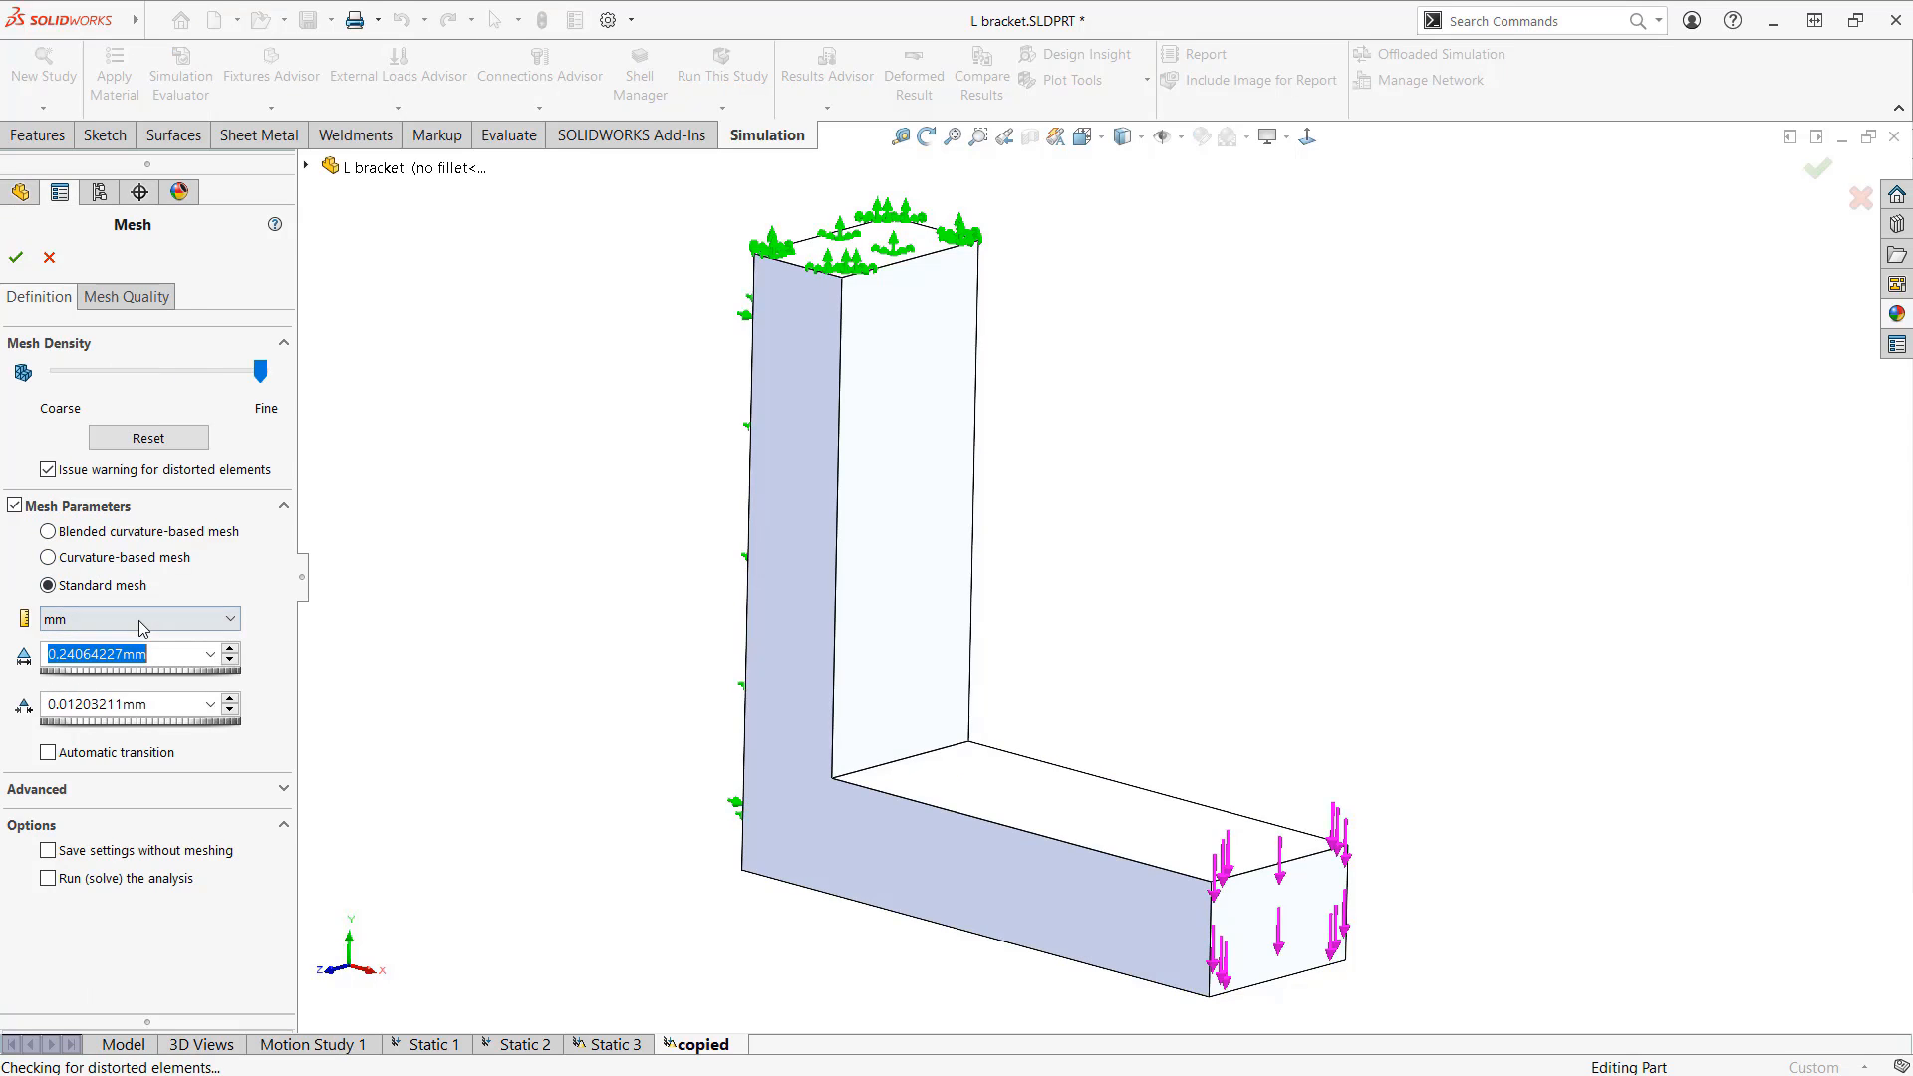
left_click(117, 673)
left_click(144, 444)
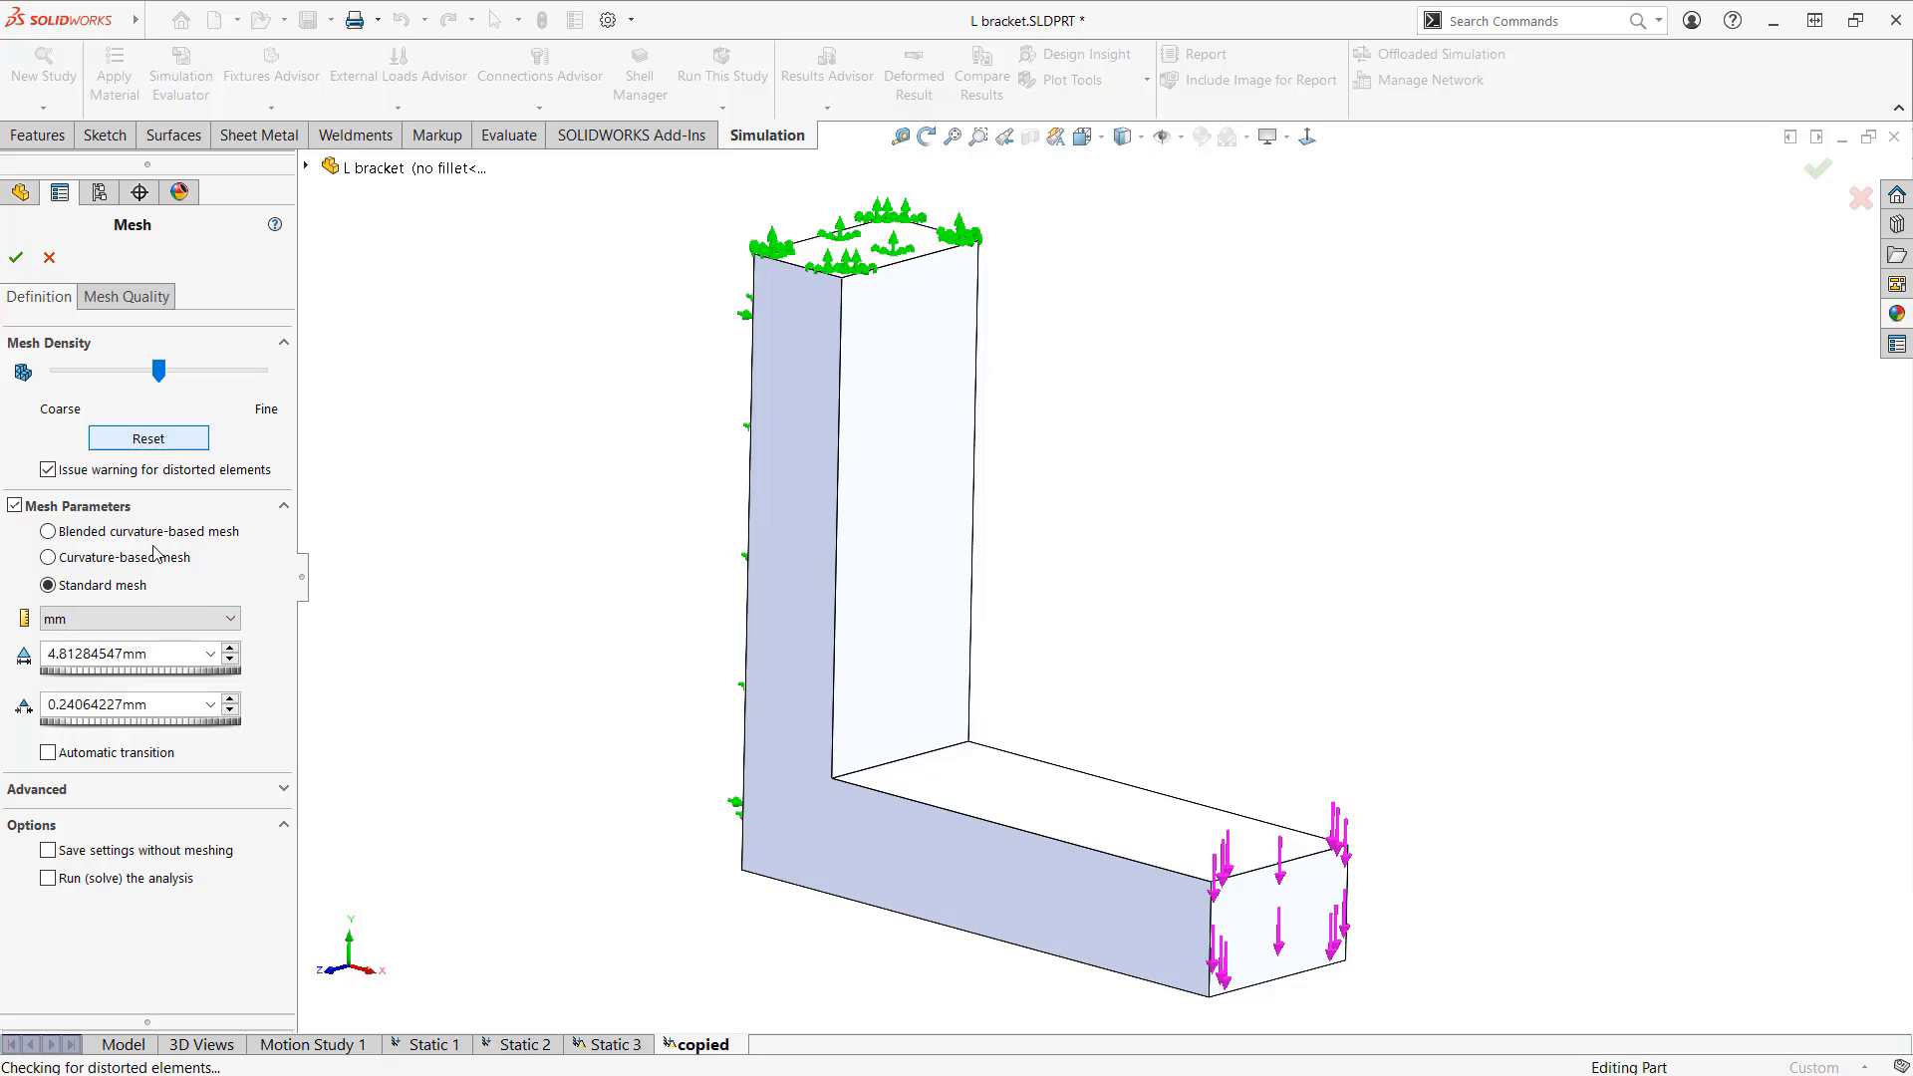
Step: Set the standard mesh's element size to 1 mm and generate the mesh for the copied study
left_click(180, 653)
type("1")
left_click(545, 584)
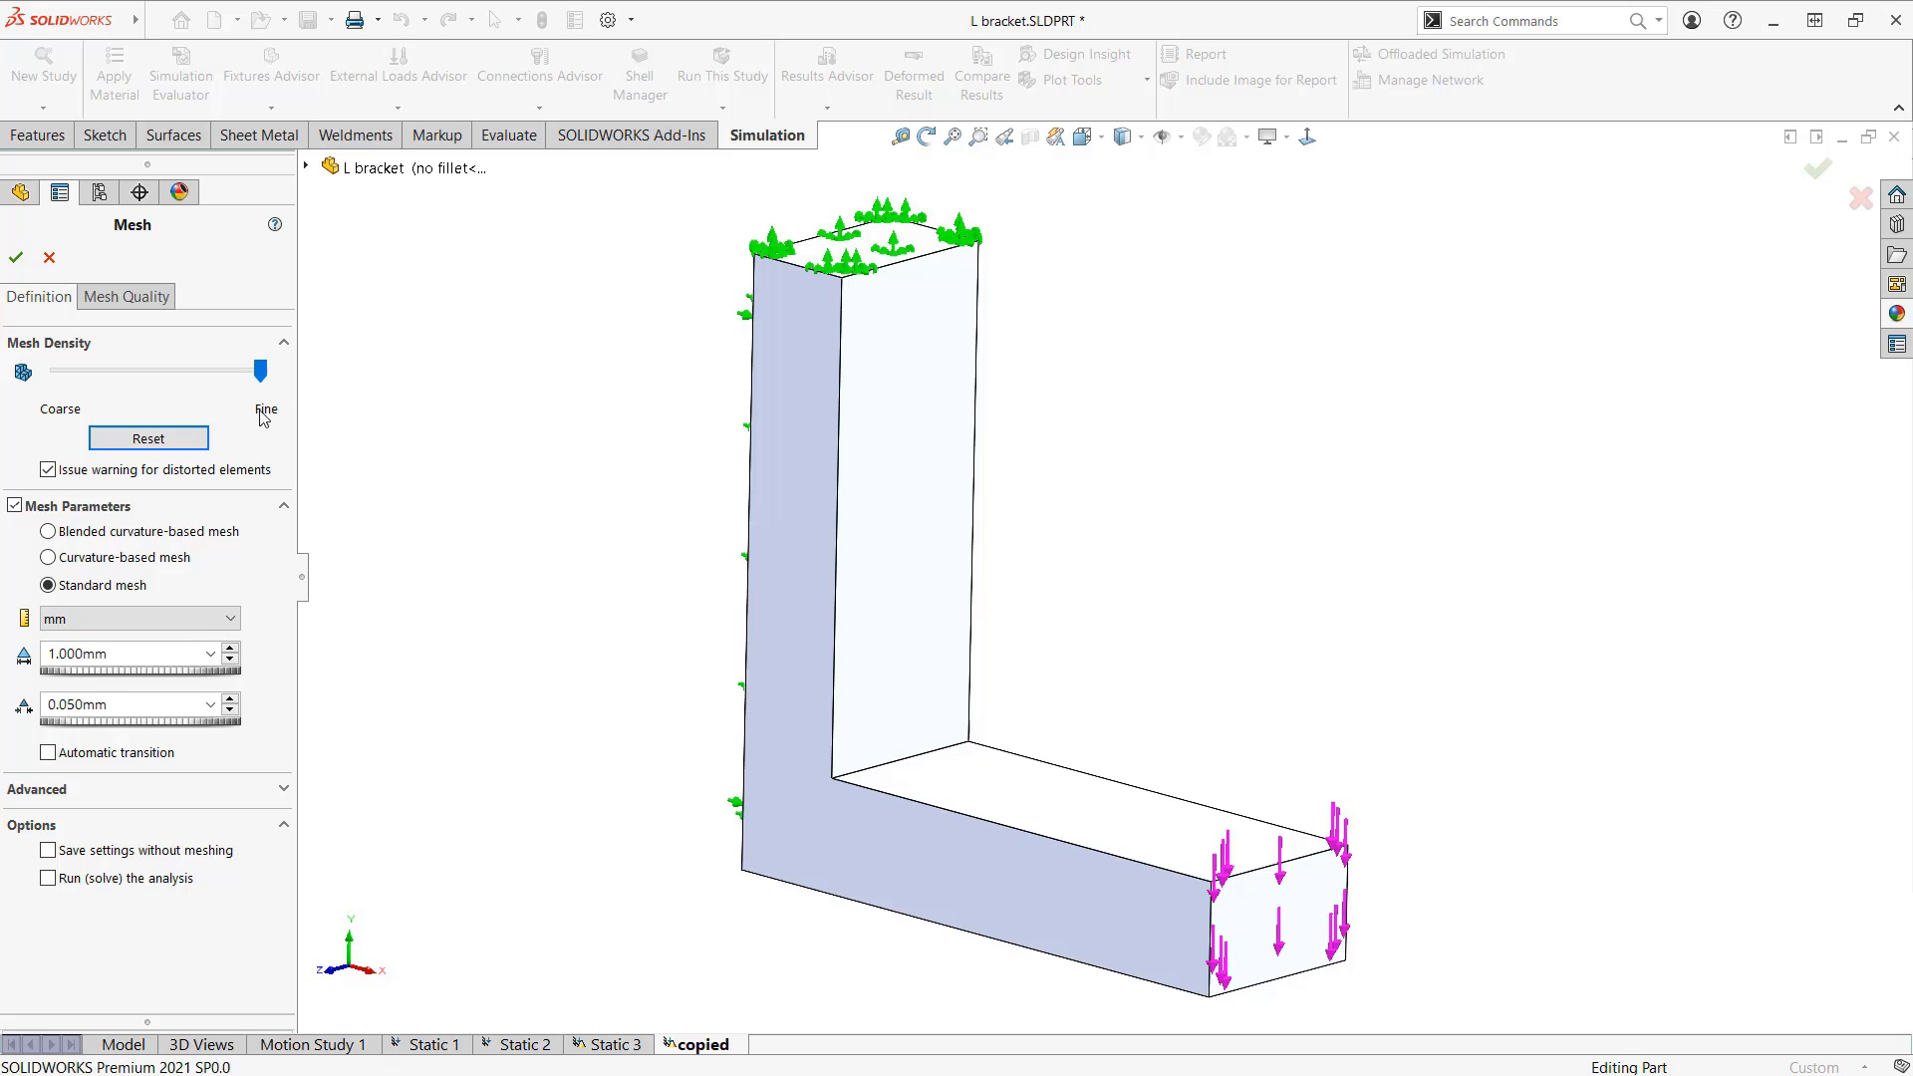
left_click(130, 510)
left_click(111, 510)
left_click(16, 257)
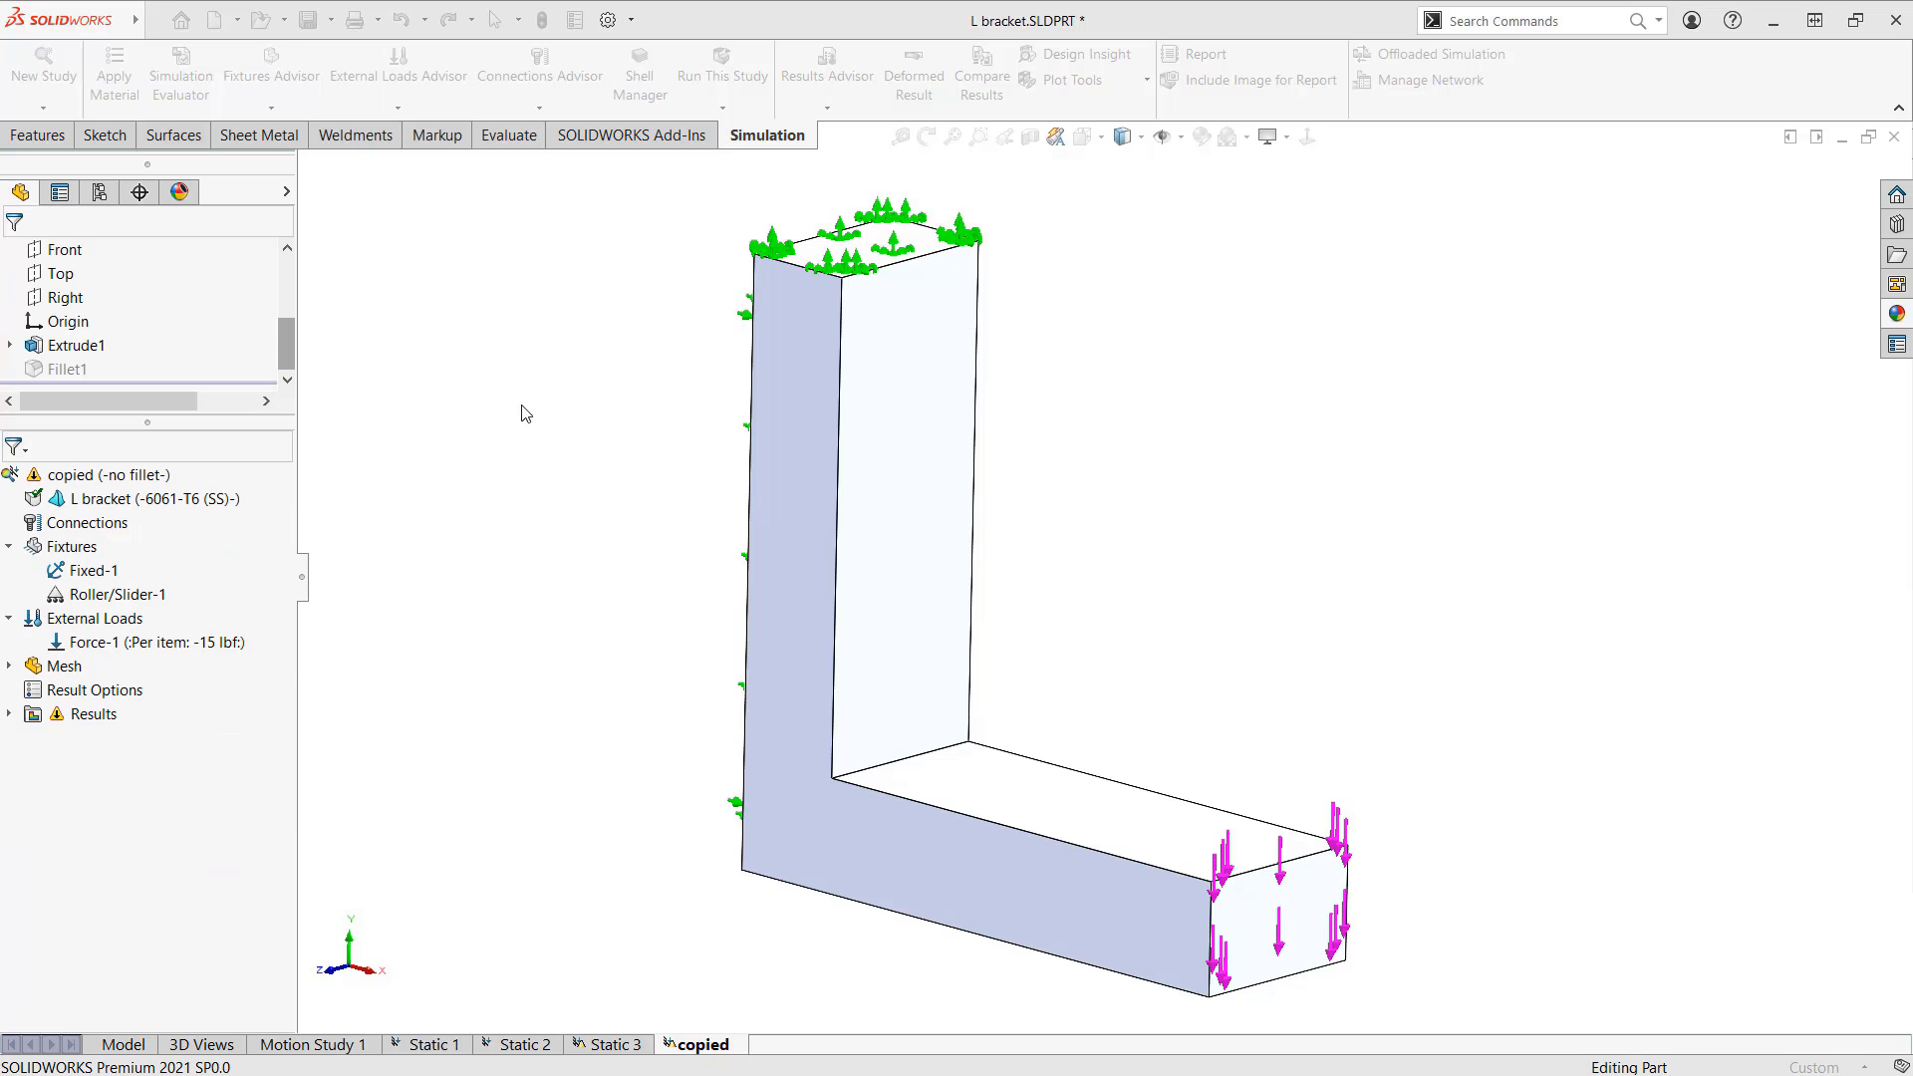
left_click_drag(648, 436, 1212, 409)
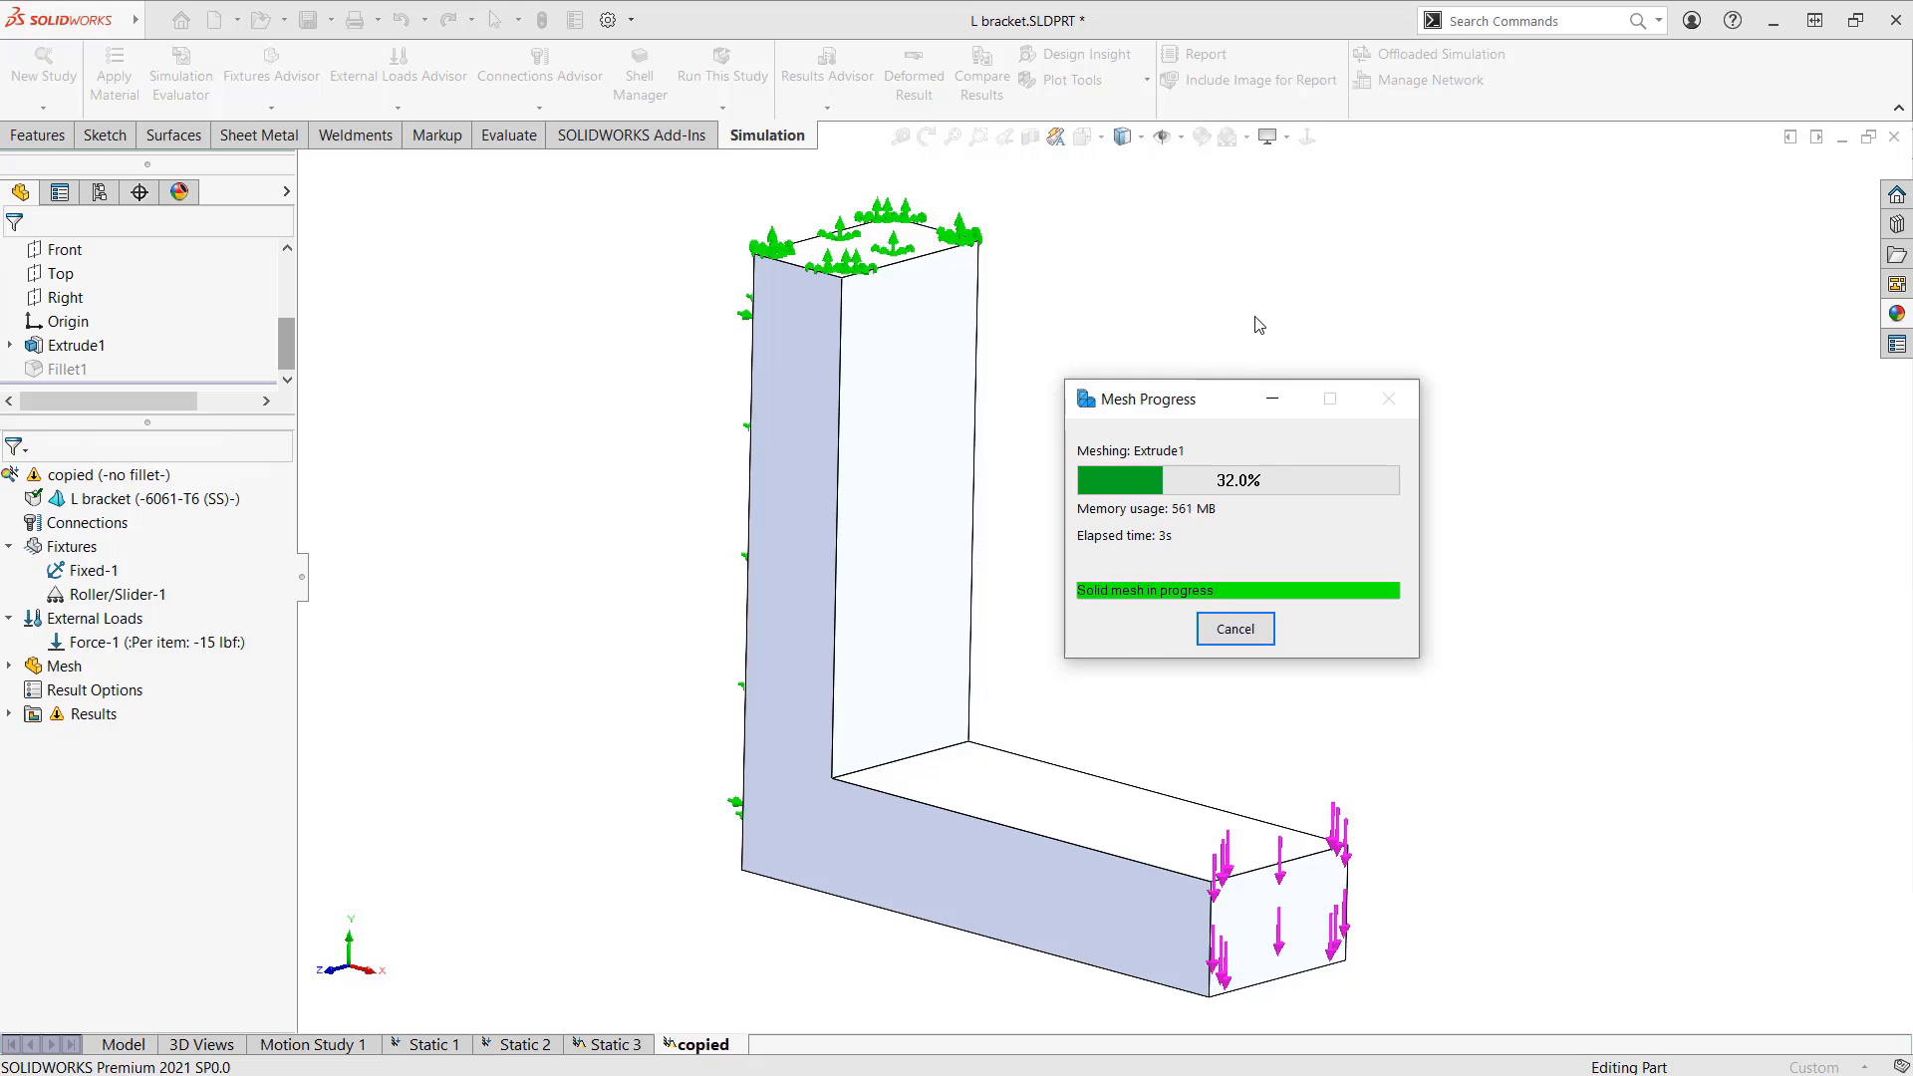
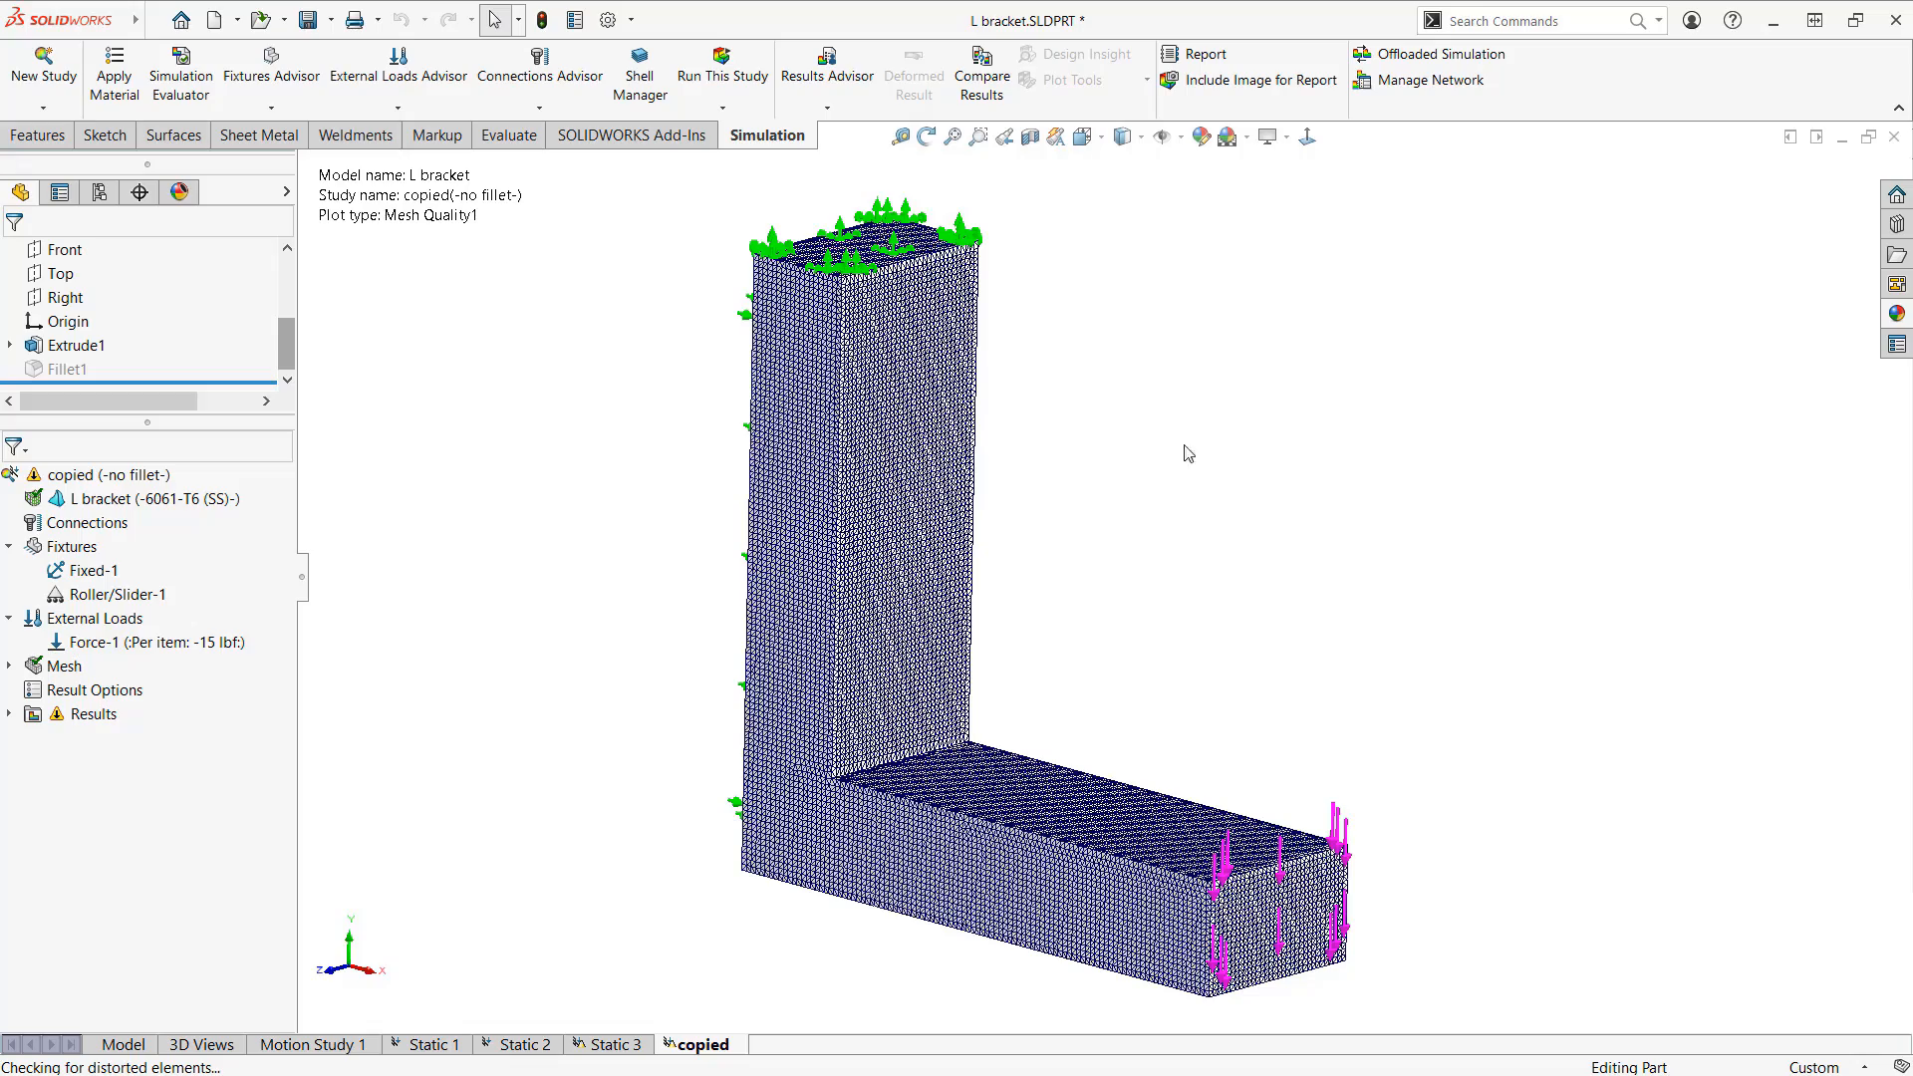
Step: Reopen the copied study's mesh definition, set the mesh density to the coarsest setting and mesh the bracket
scroll(887, 803, "down", 6)
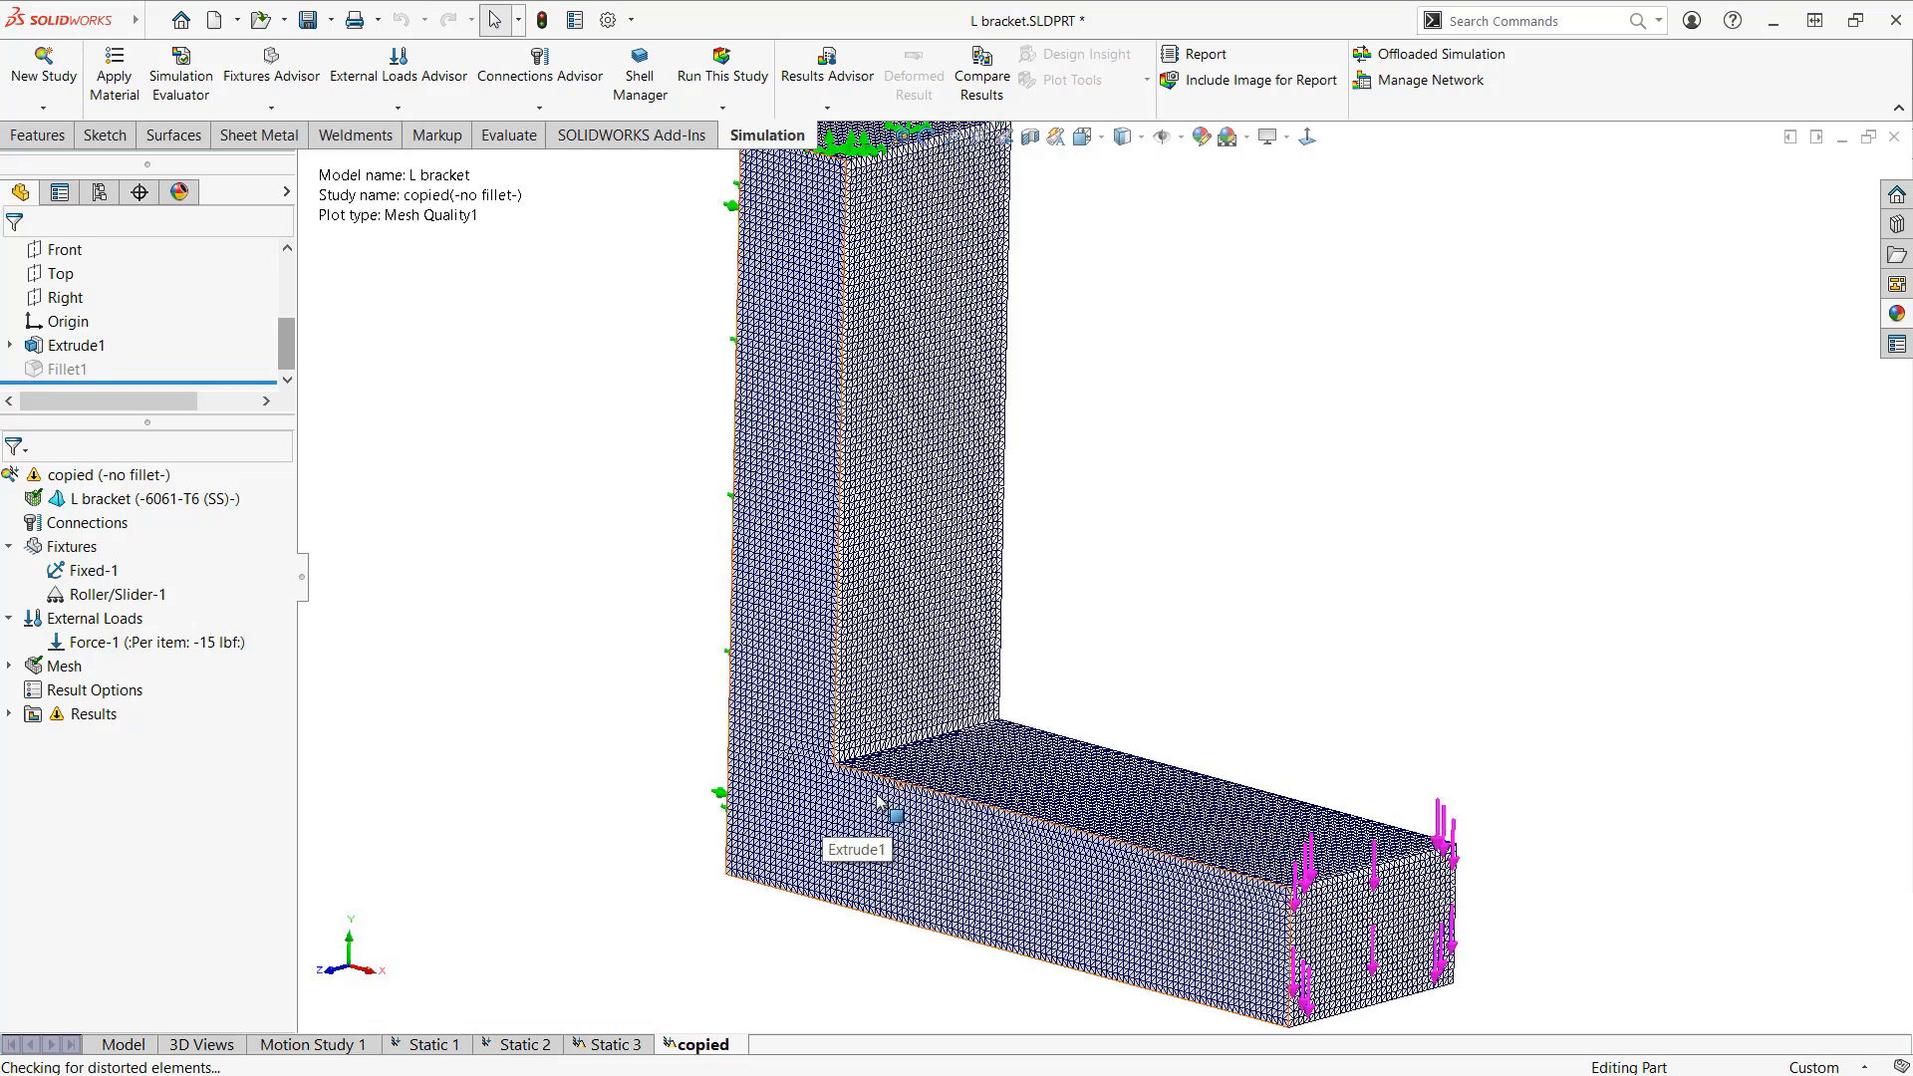
scroll(930, 687, "down", 3)
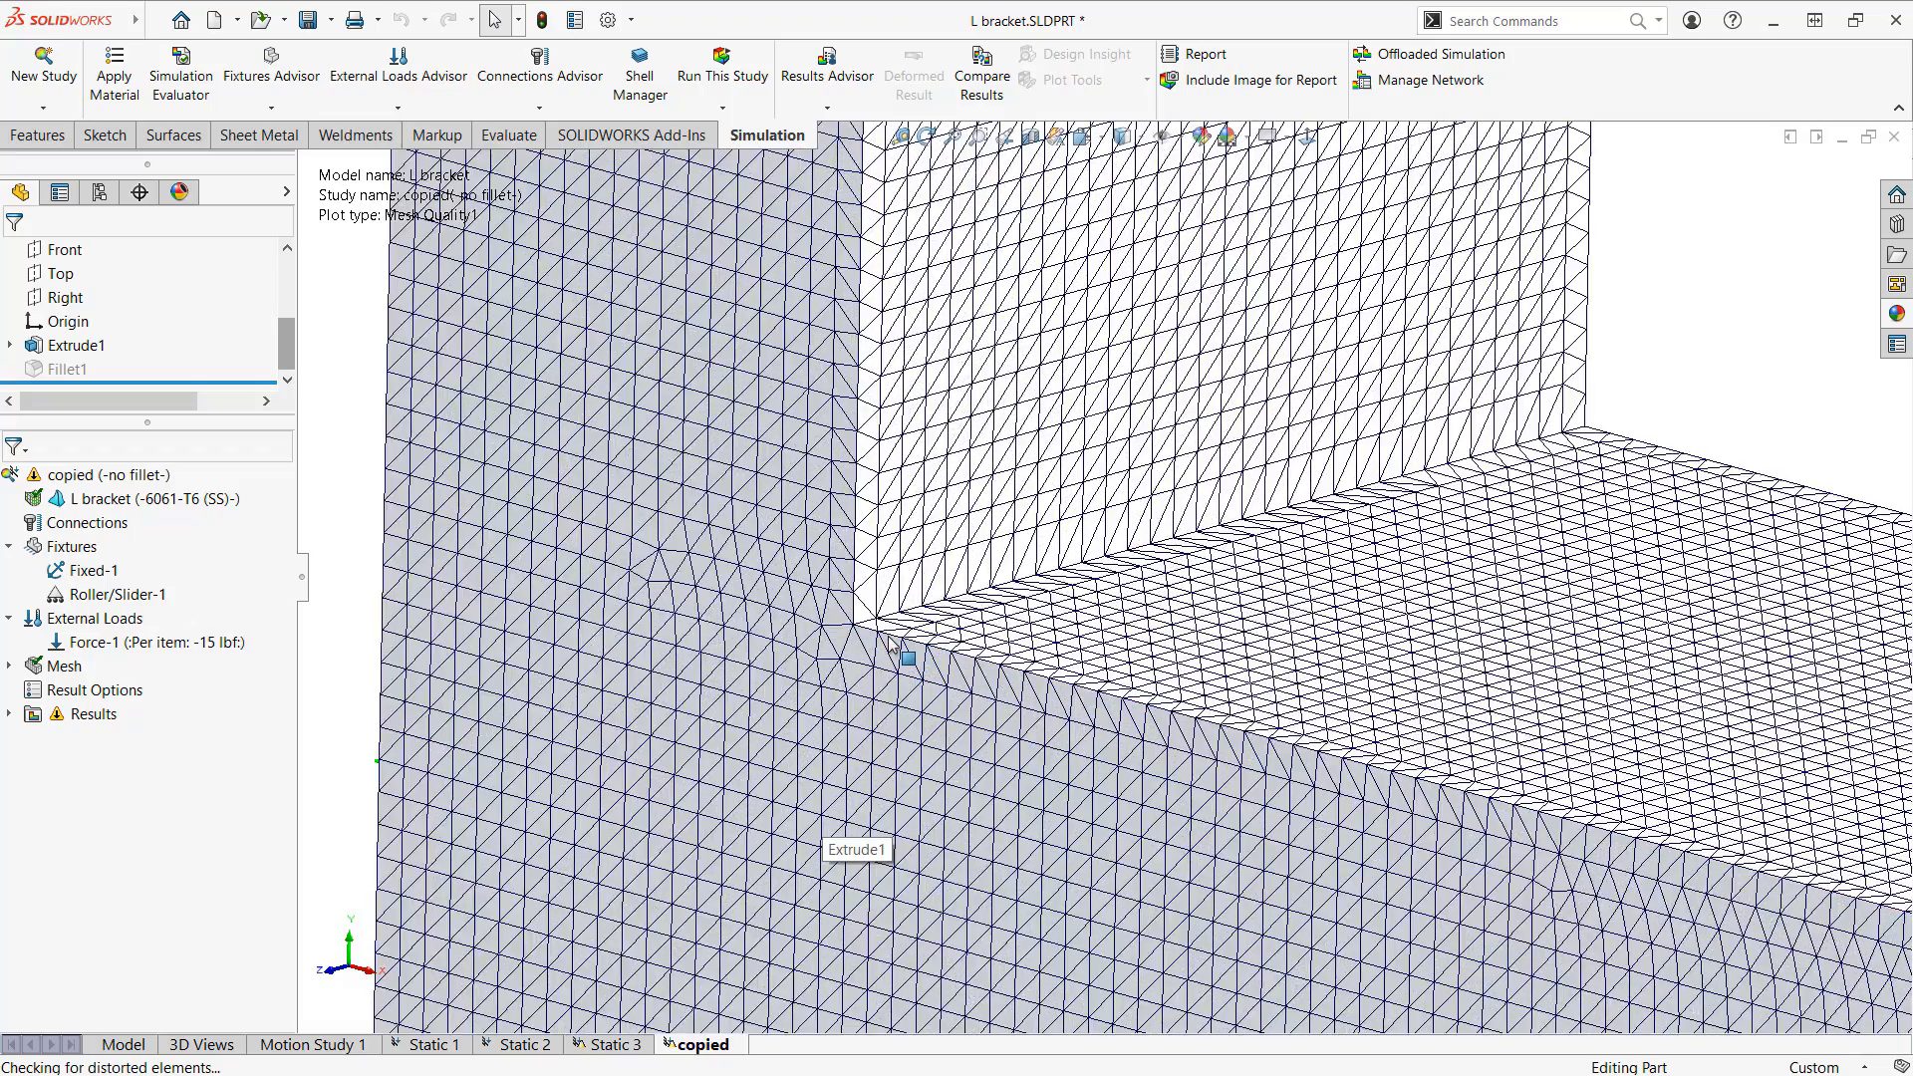
scroll(890, 643, "up", 10)
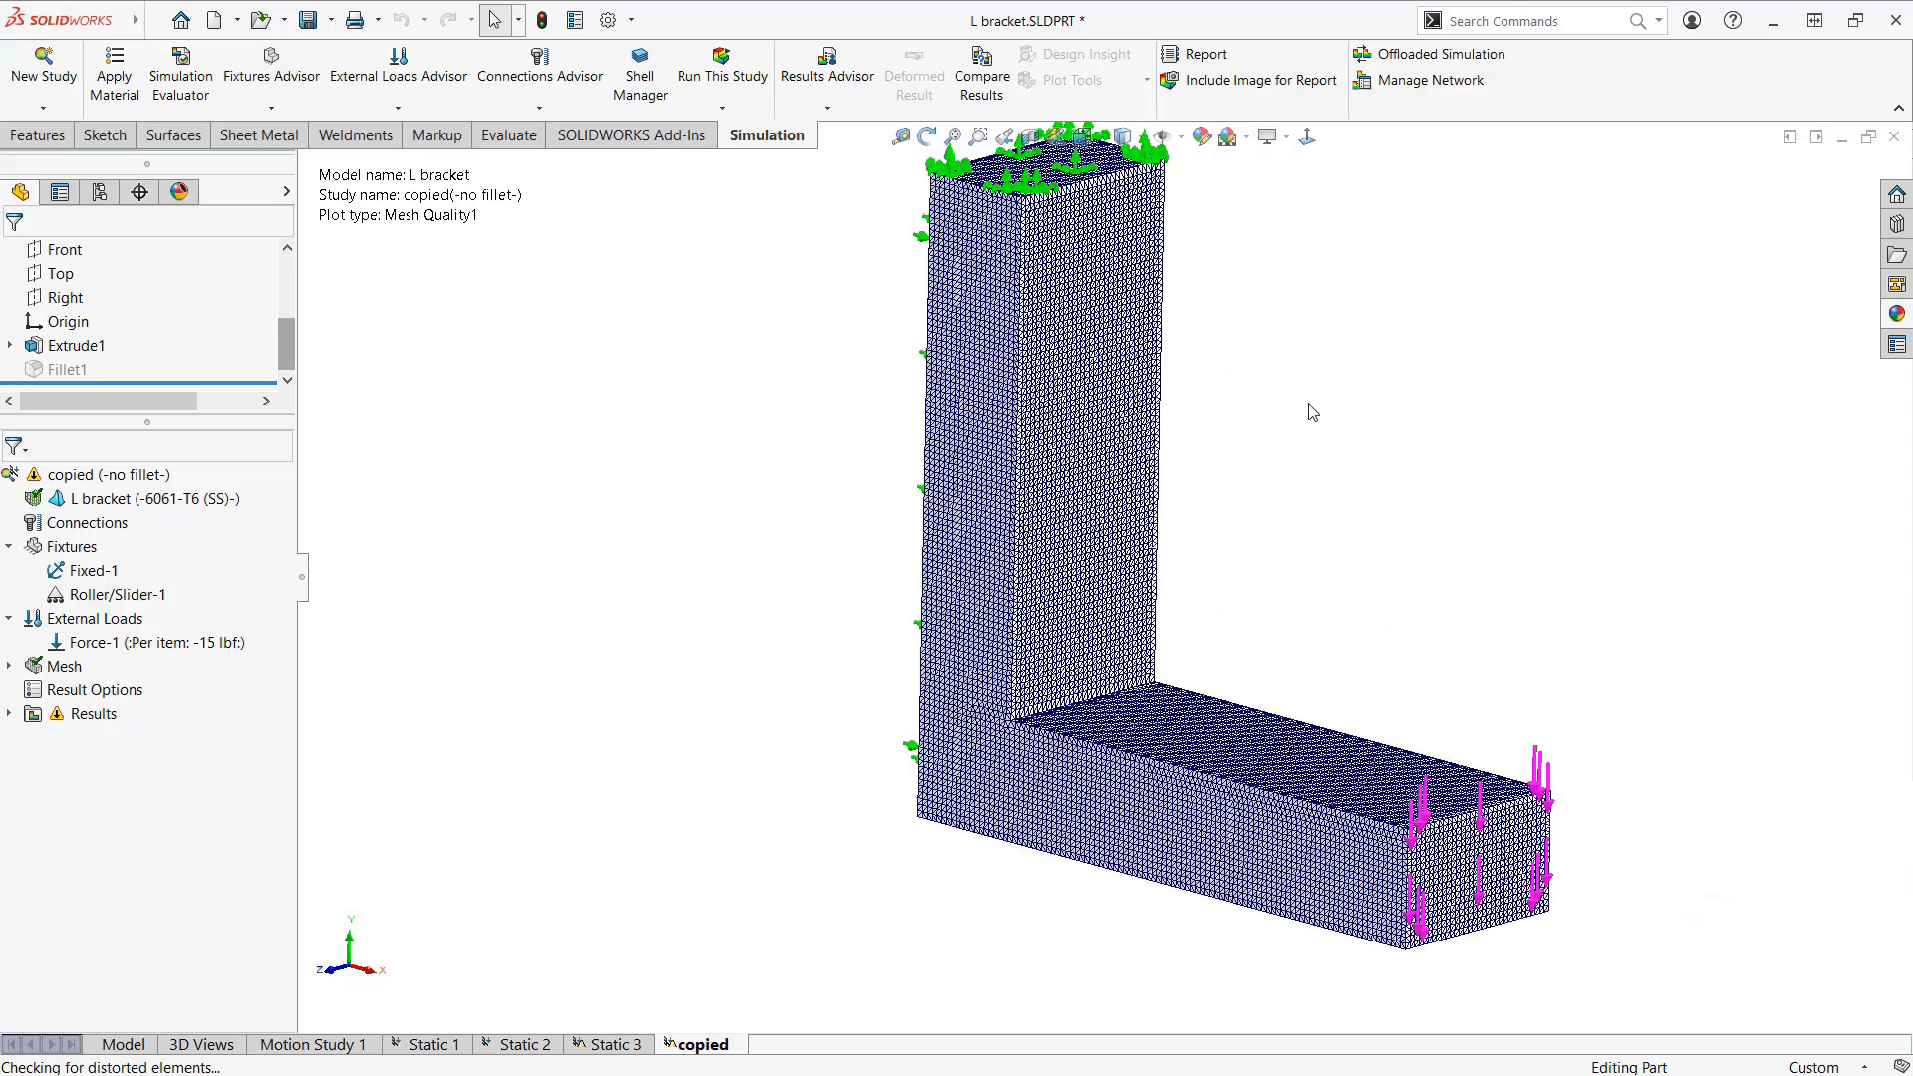
mouse_move(1309, 405)
middle_mouse_down()
mouse_move(1204, 376)
mouse_move(1311, 375)
middle_mouse_up()
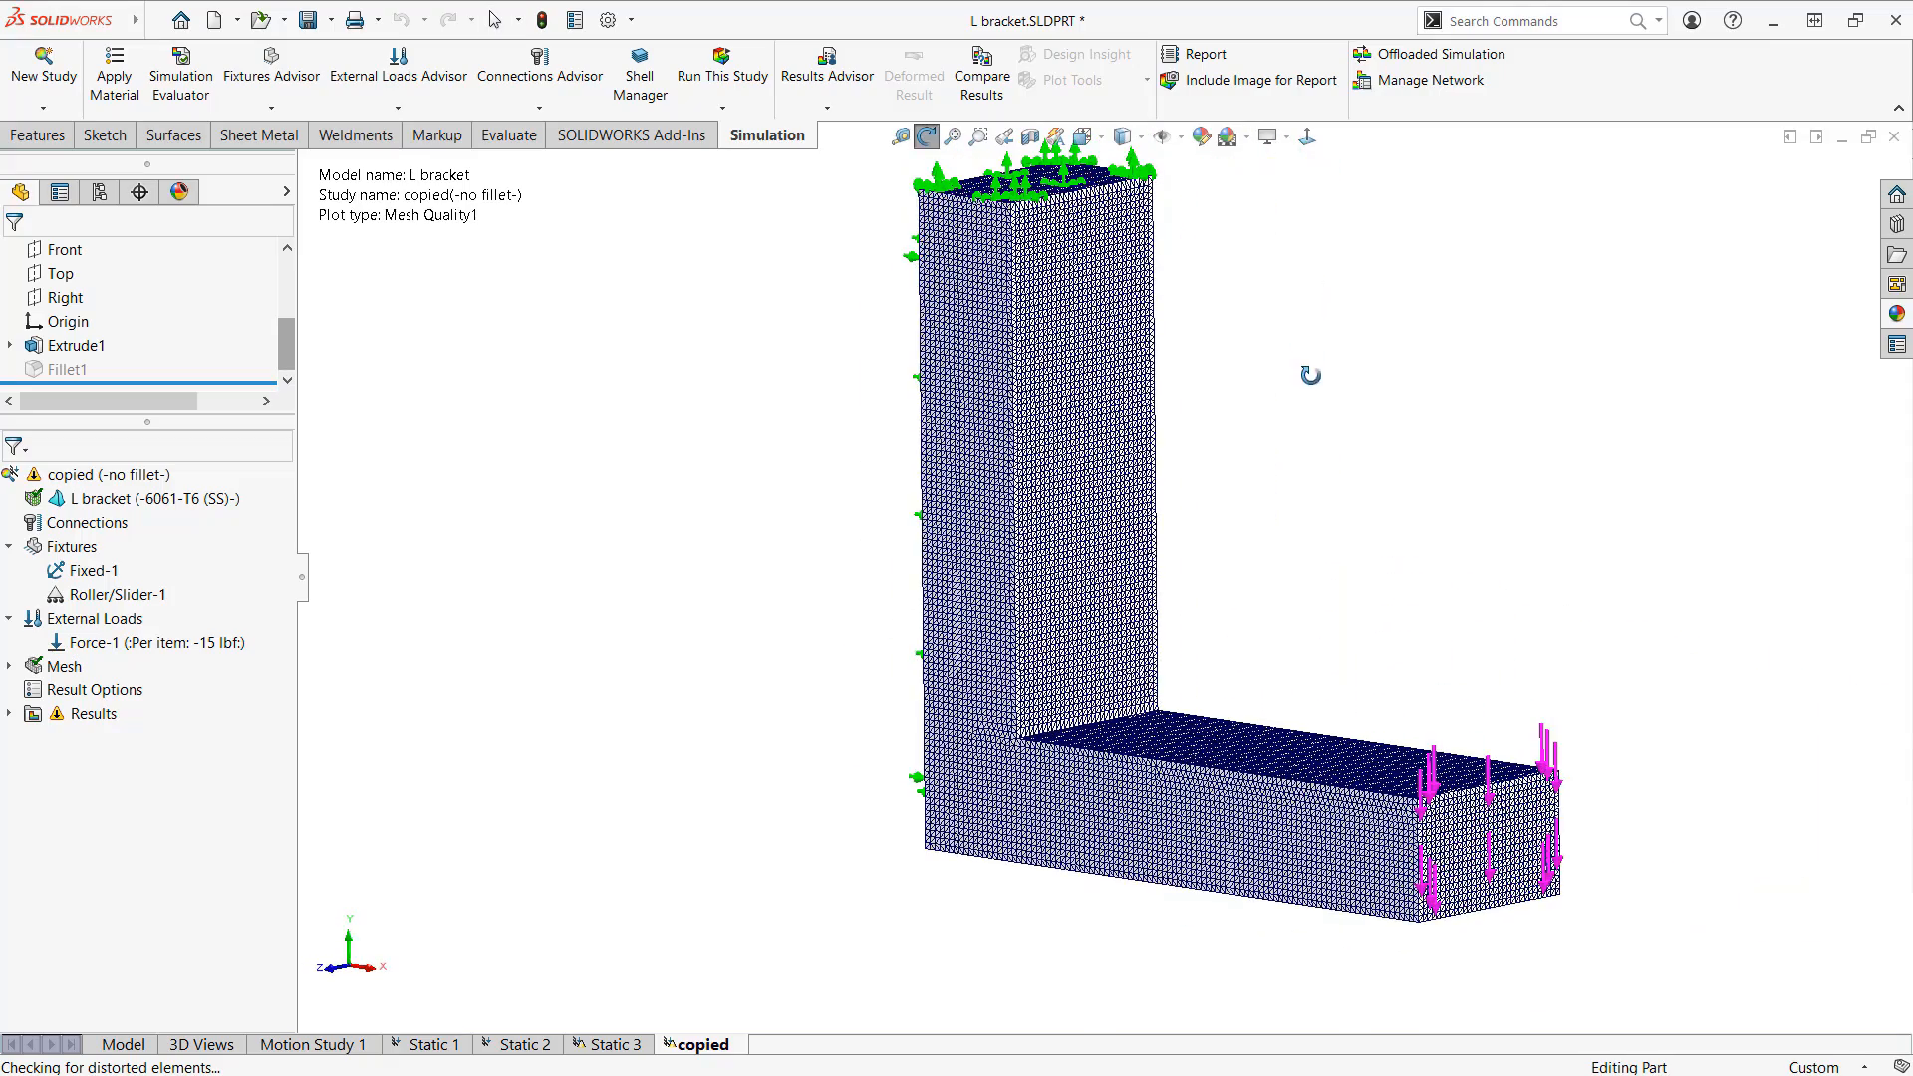
right_click(102, 669)
left_click(129, 680)
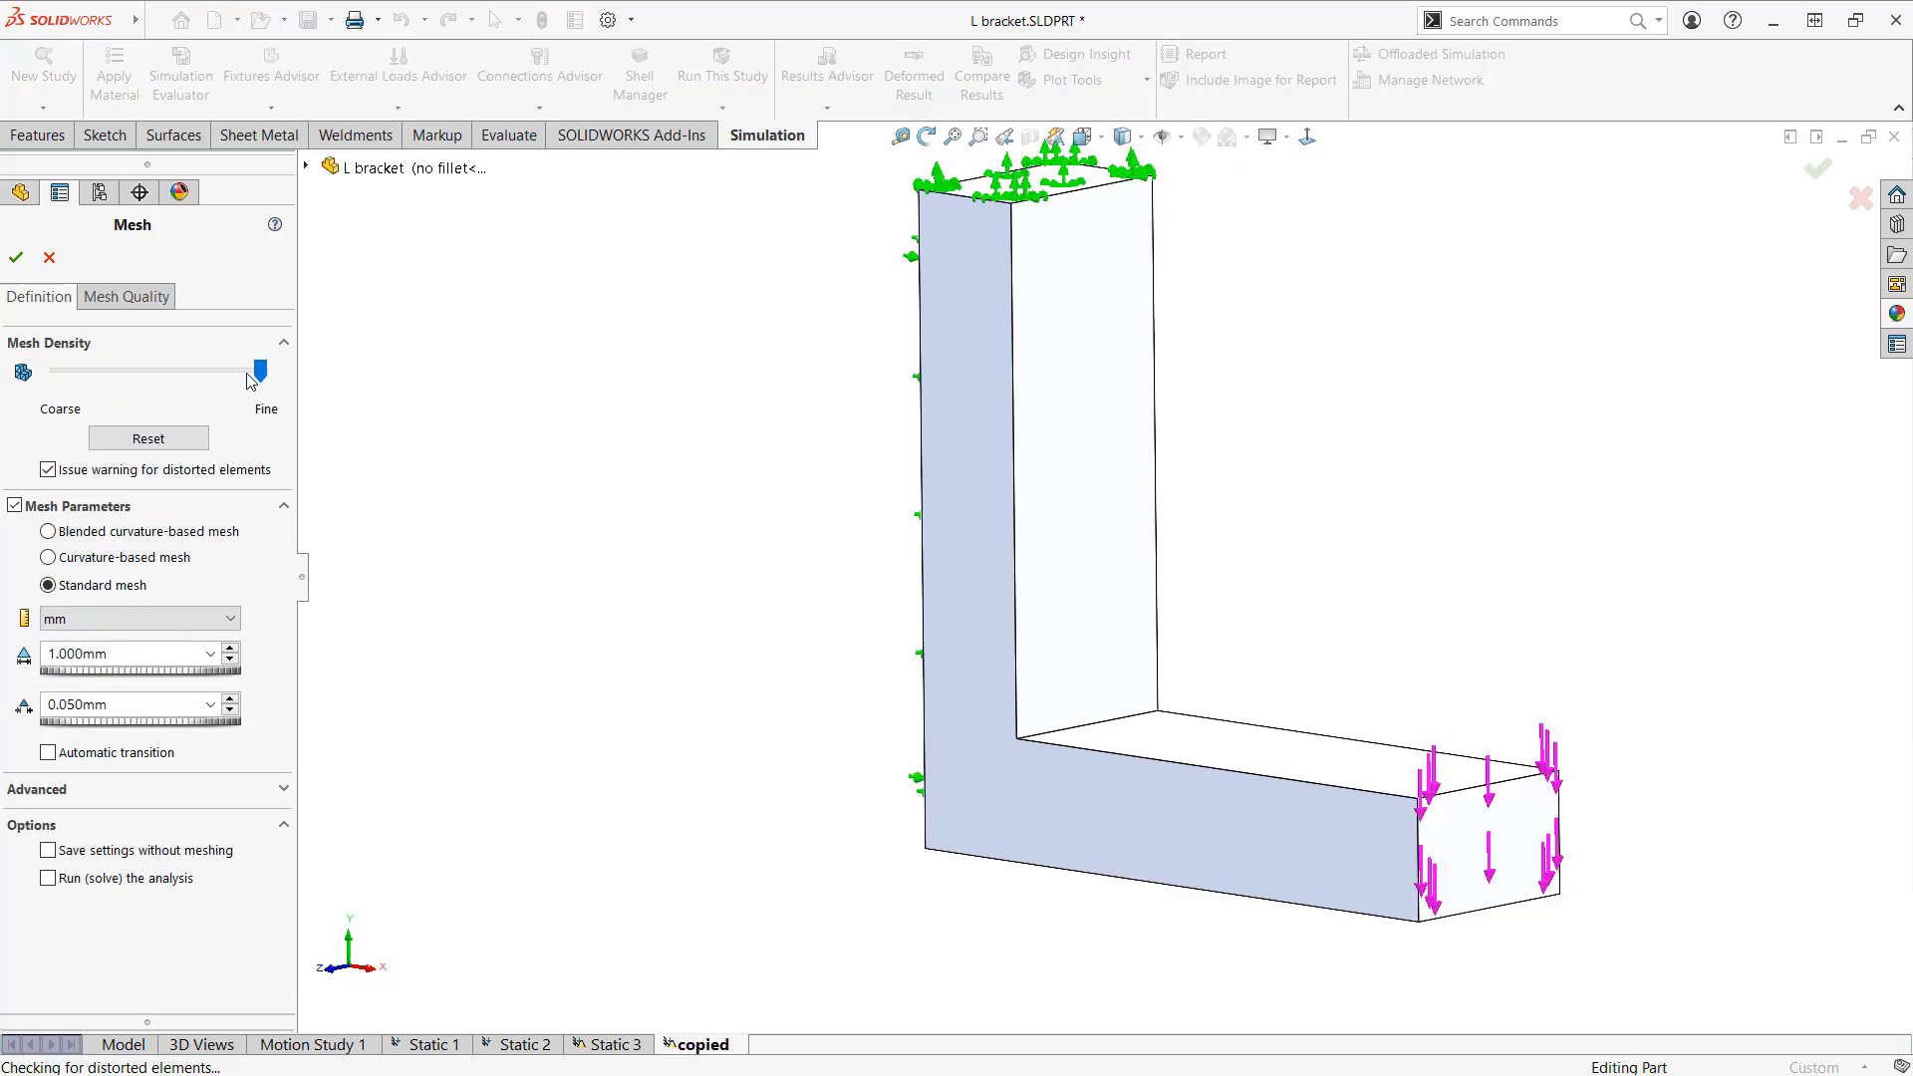
left_click_drag(249, 378, 54, 377)
left_click(16, 257)
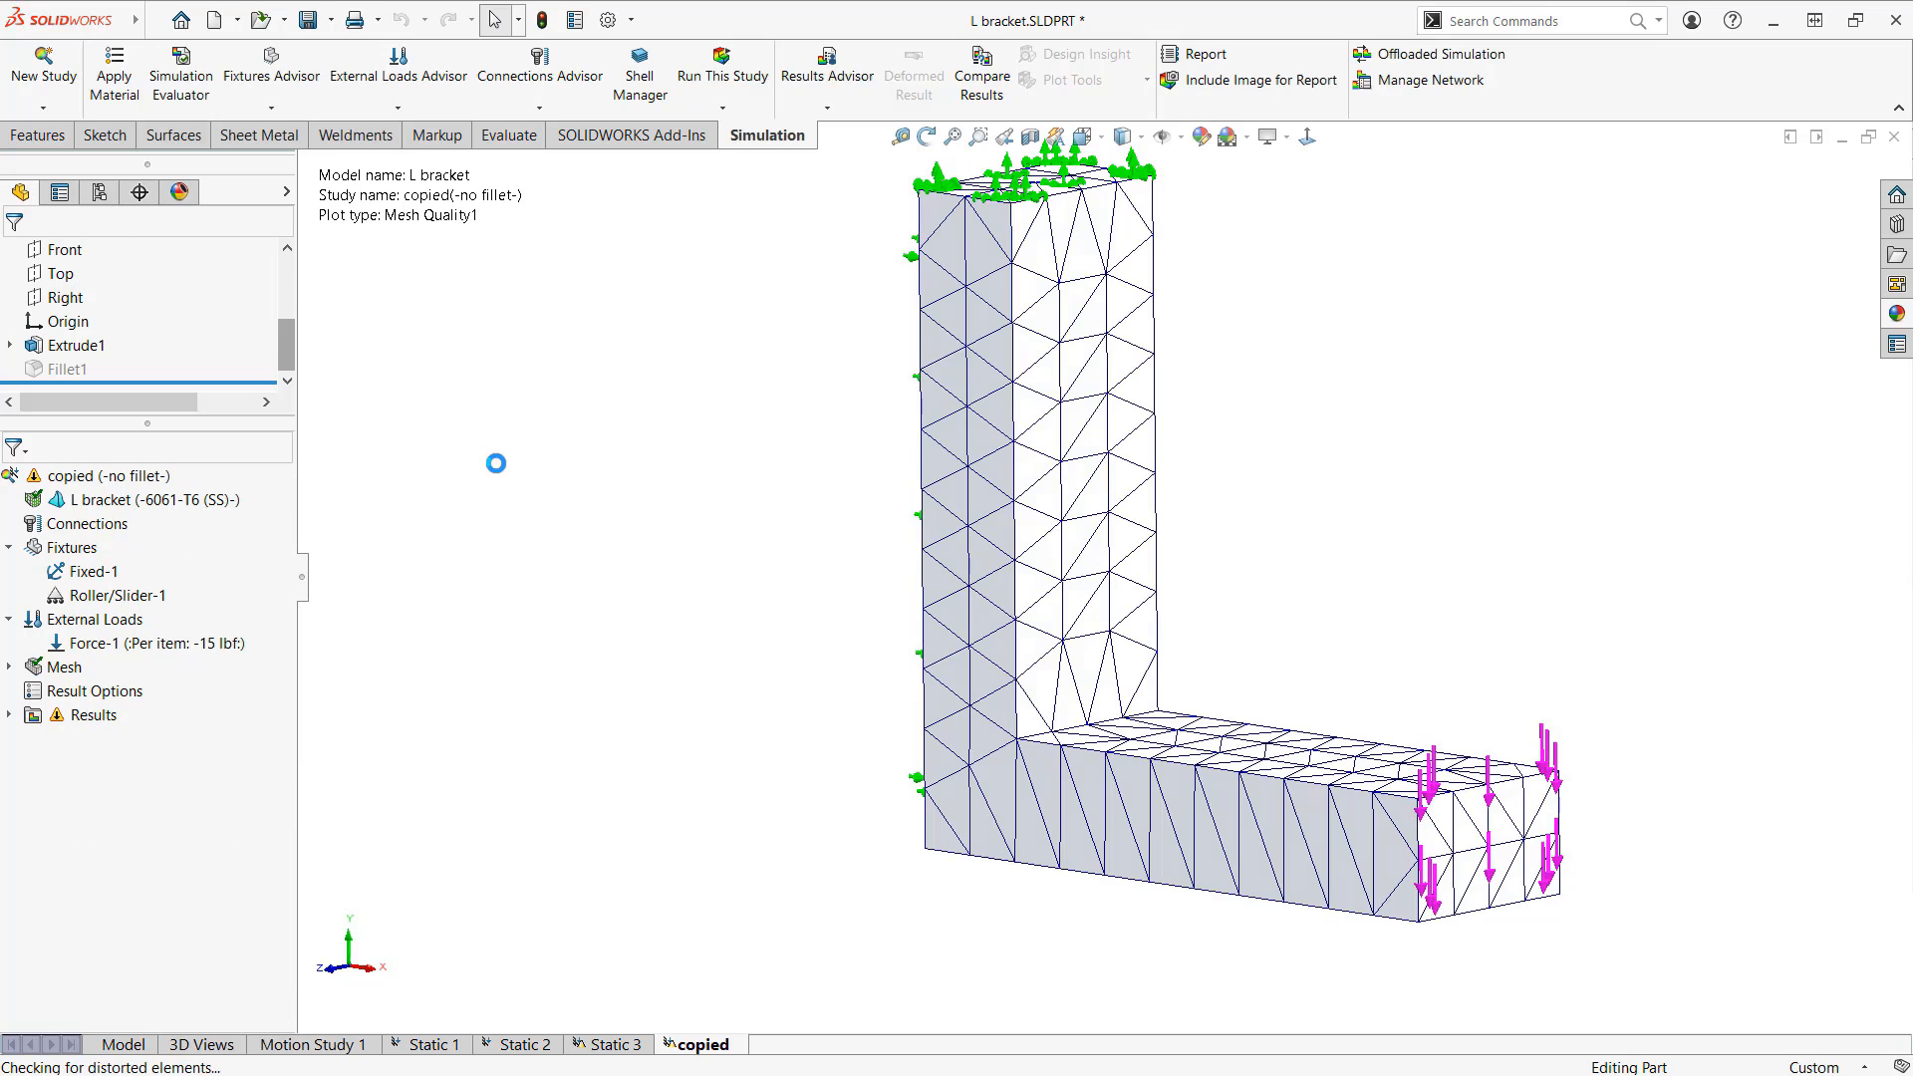
Step: Examine the shapes of the coarse mesh elements on the horizontal leg's side face and loaded end face
scroll(1268, 466, "up", 1)
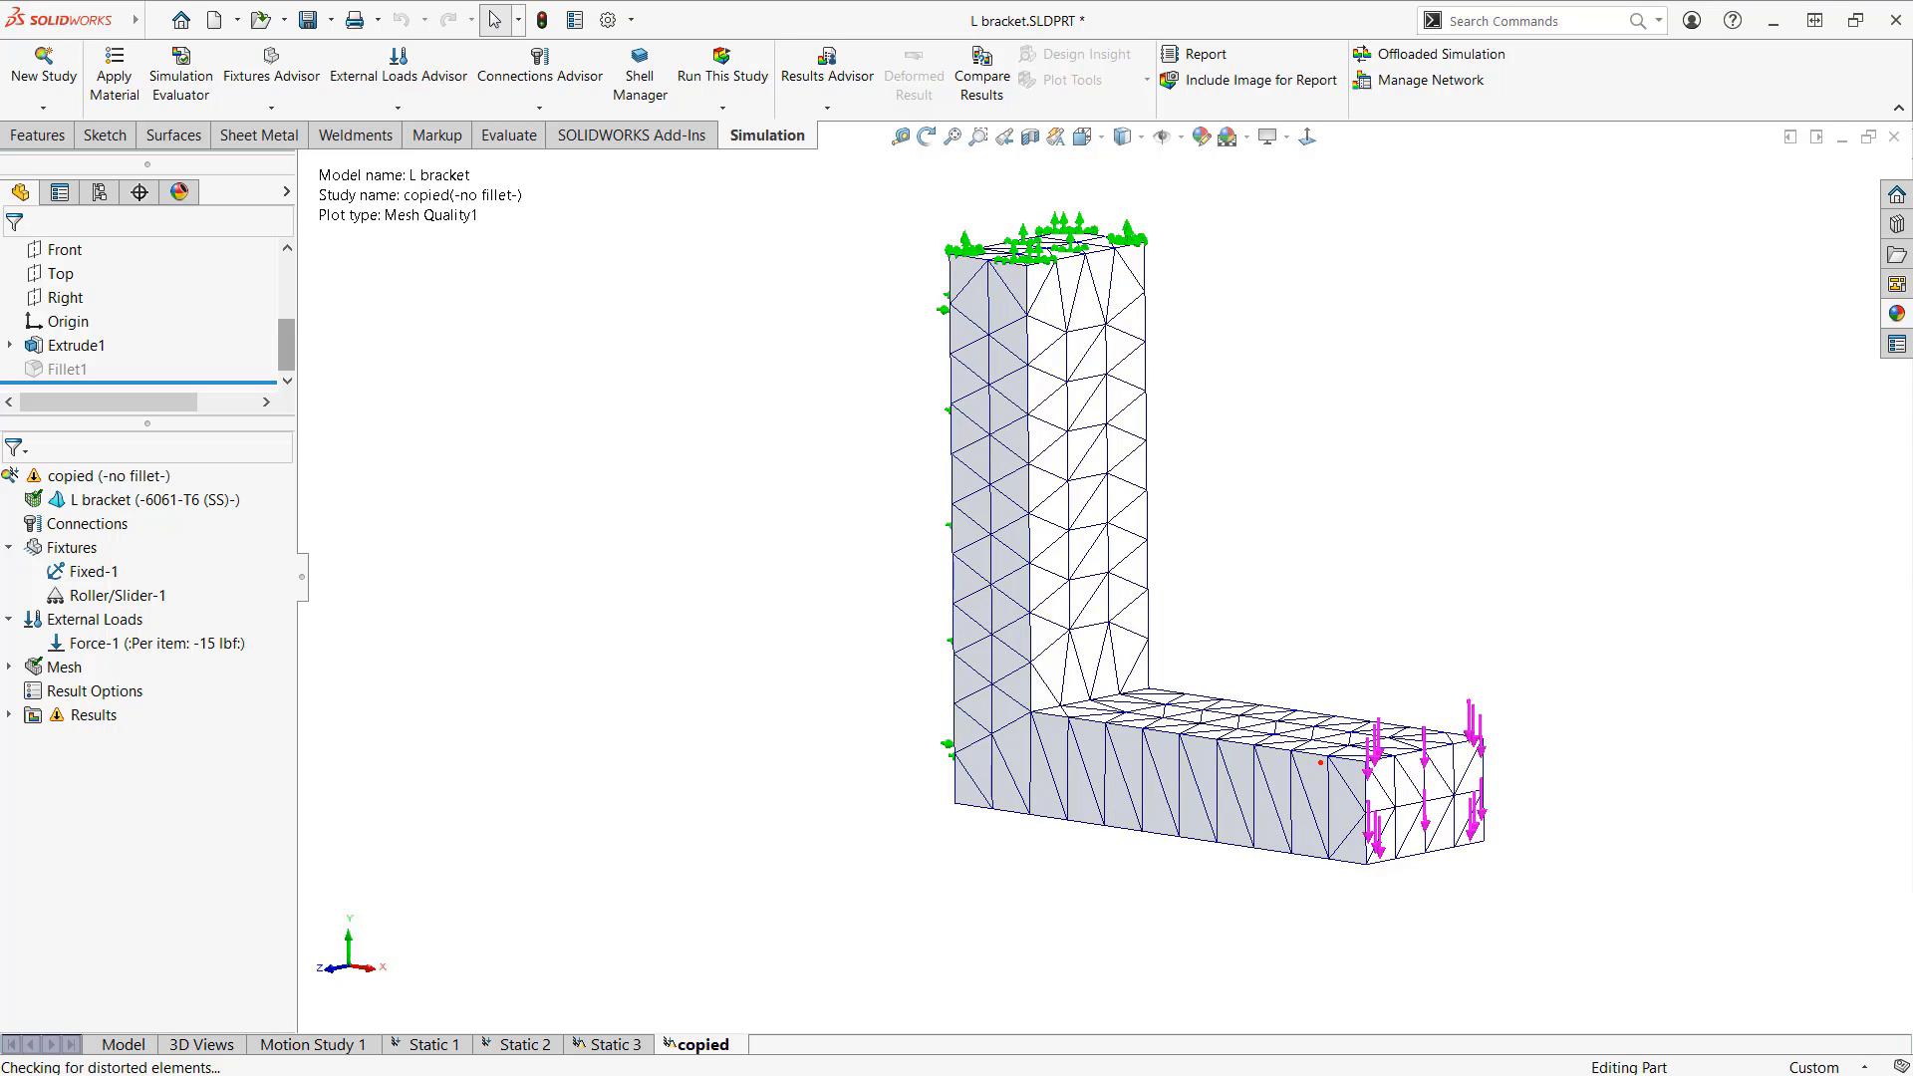
scroll(1192, 745, "down", 4)
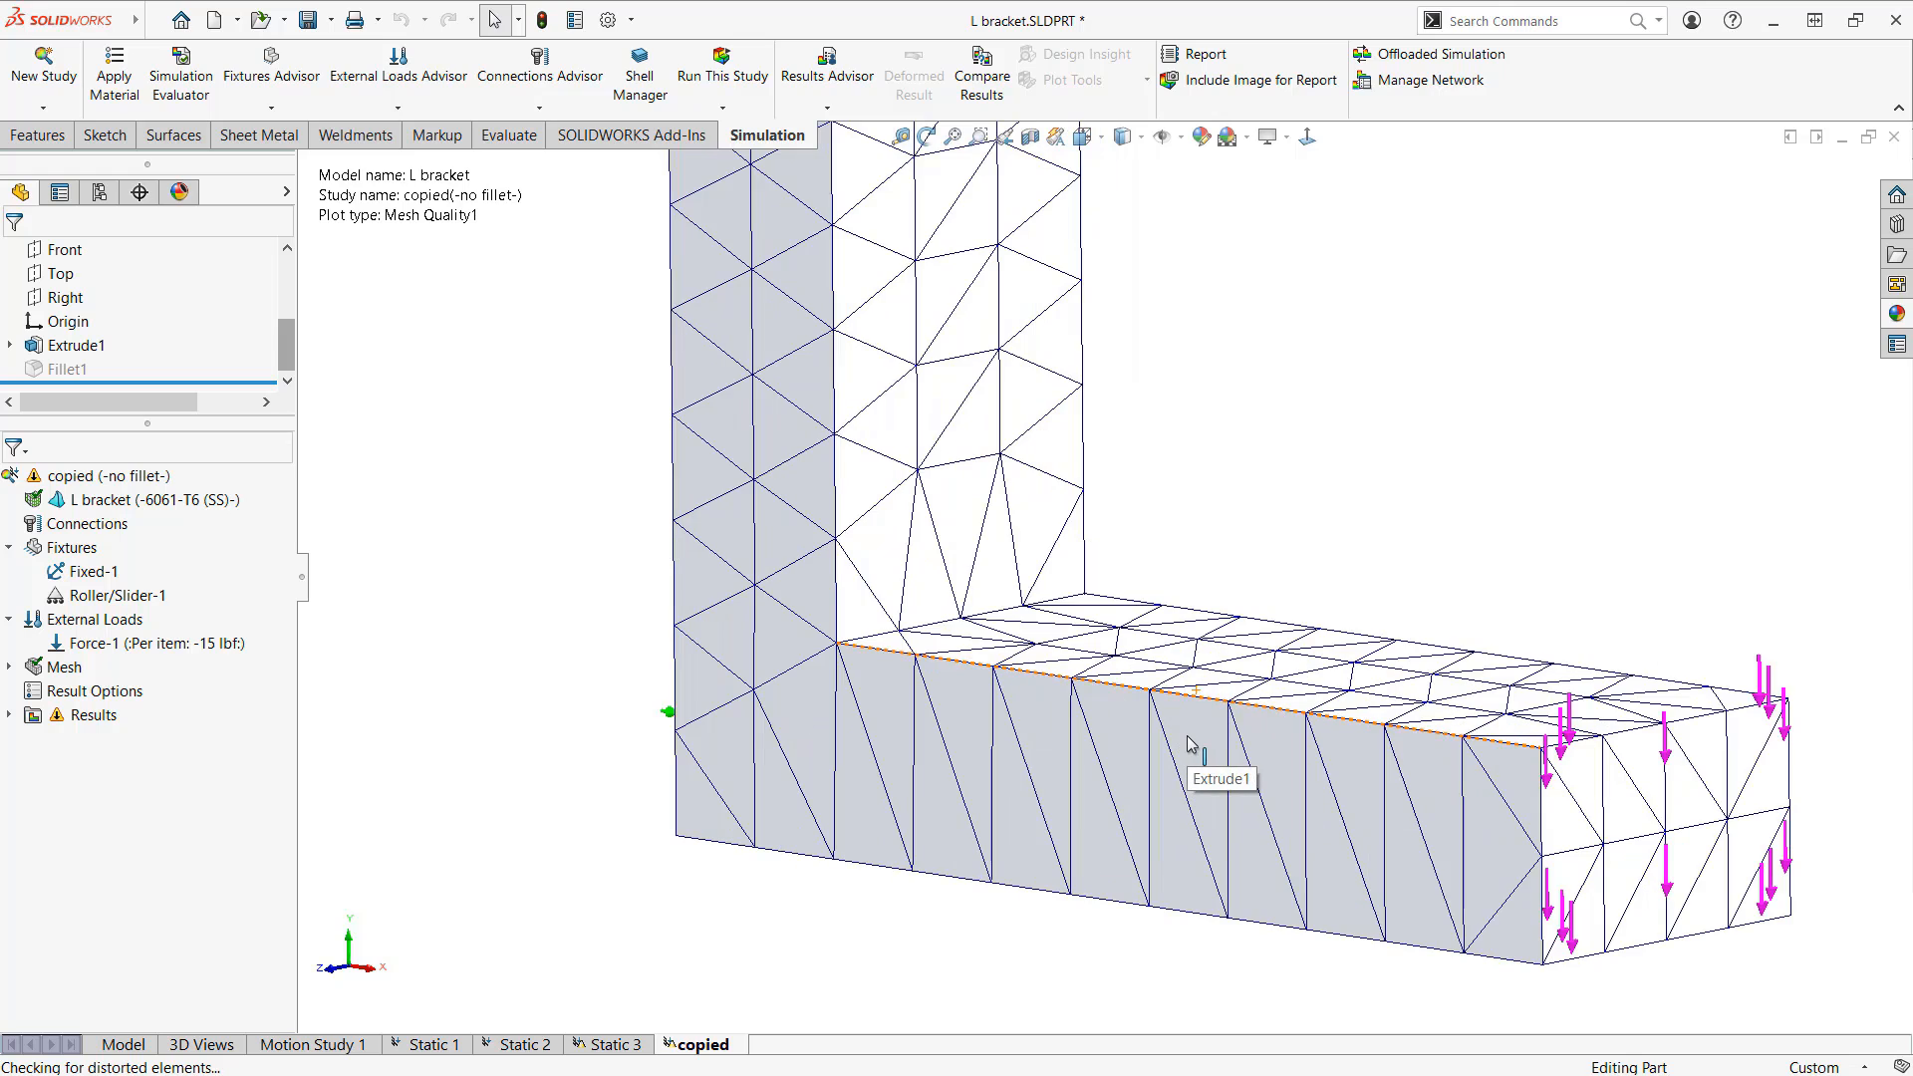
mouse_move(1773, 734)
left_mouse_down()
mouse_move(1529, 777)
mouse_move(1779, 787)
mouse_move(1719, 742)
left_mouse_up()
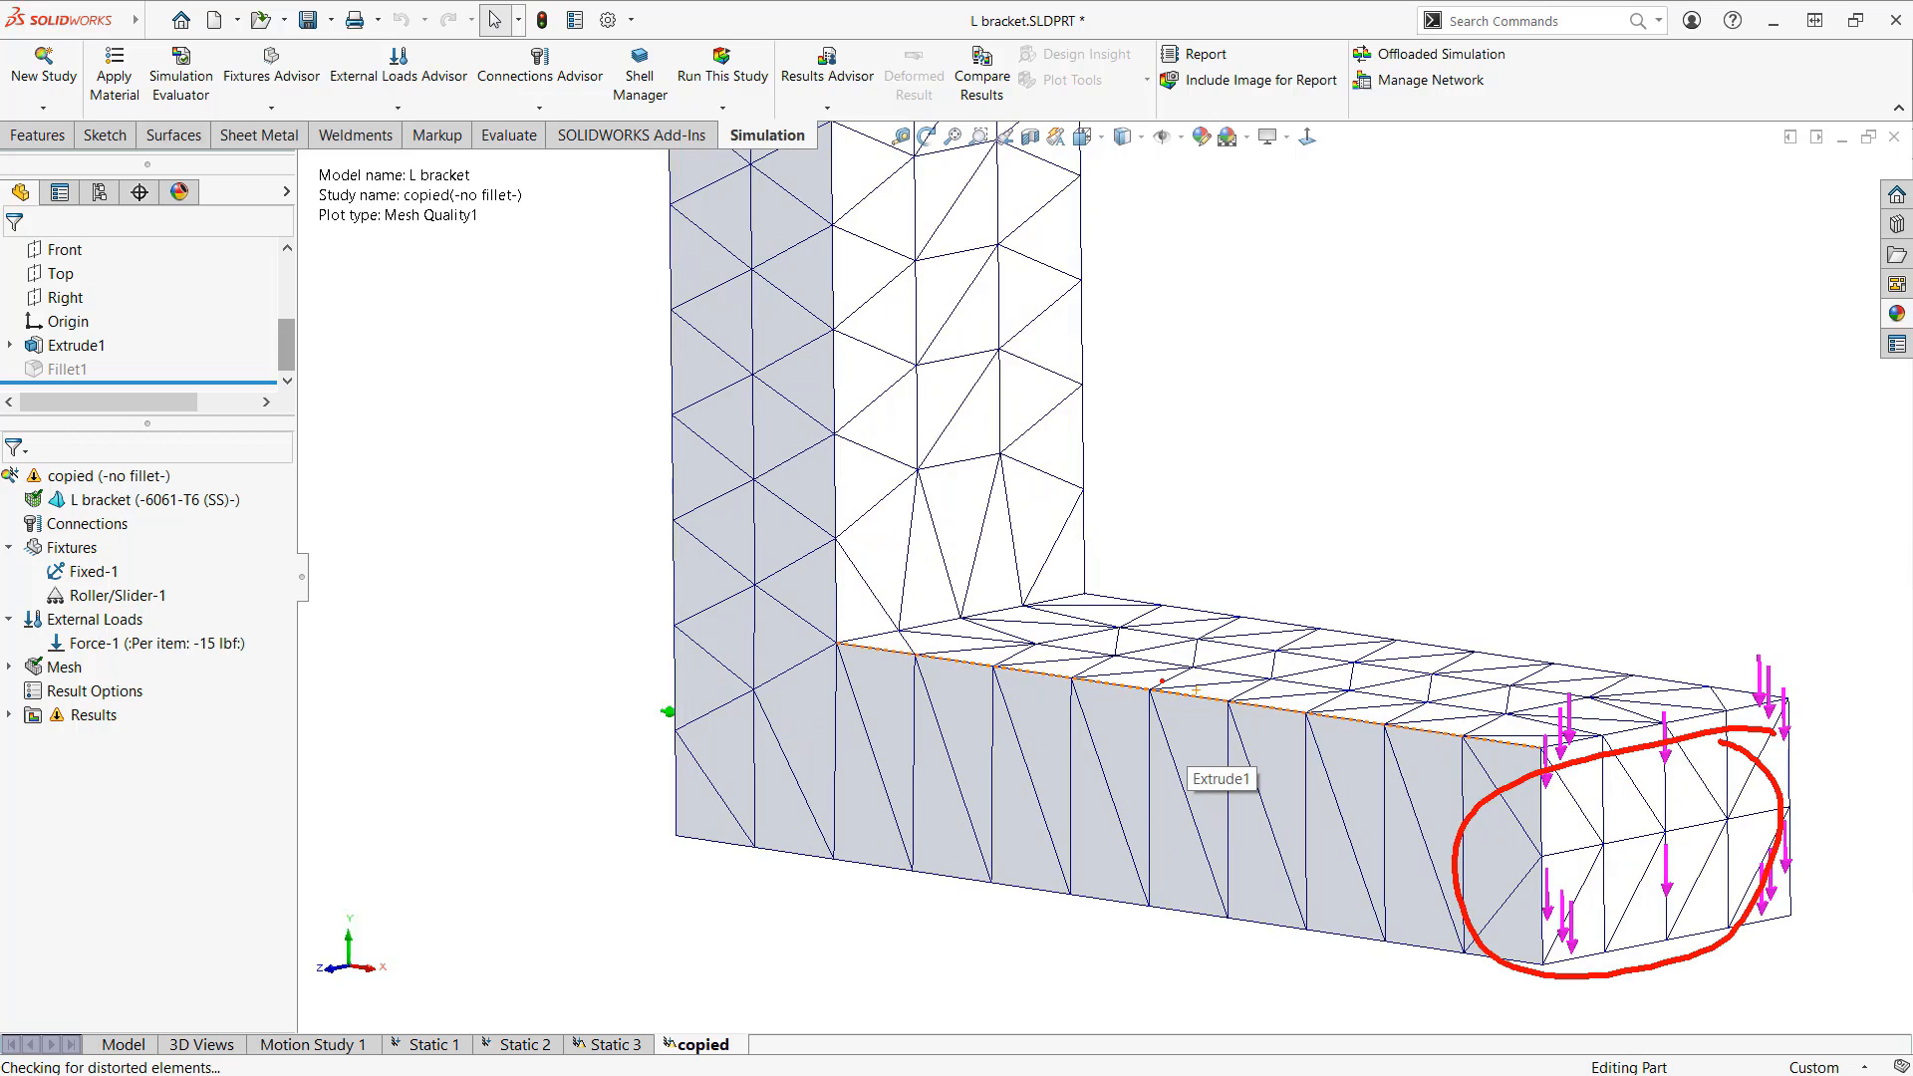
left_click_drag(1066, 683, 1043, 906)
mouse_move(1072, 680)
left_mouse_down()
mouse_move(1113, 915)
mouse_move(1058, 909)
left_mouse_up()
mouse_move(1152, 694)
left_mouse_down()
mouse_move(1144, 929)
mouse_move(1188, 769)
mouse_move(1196, 929)
left_mouse_up()
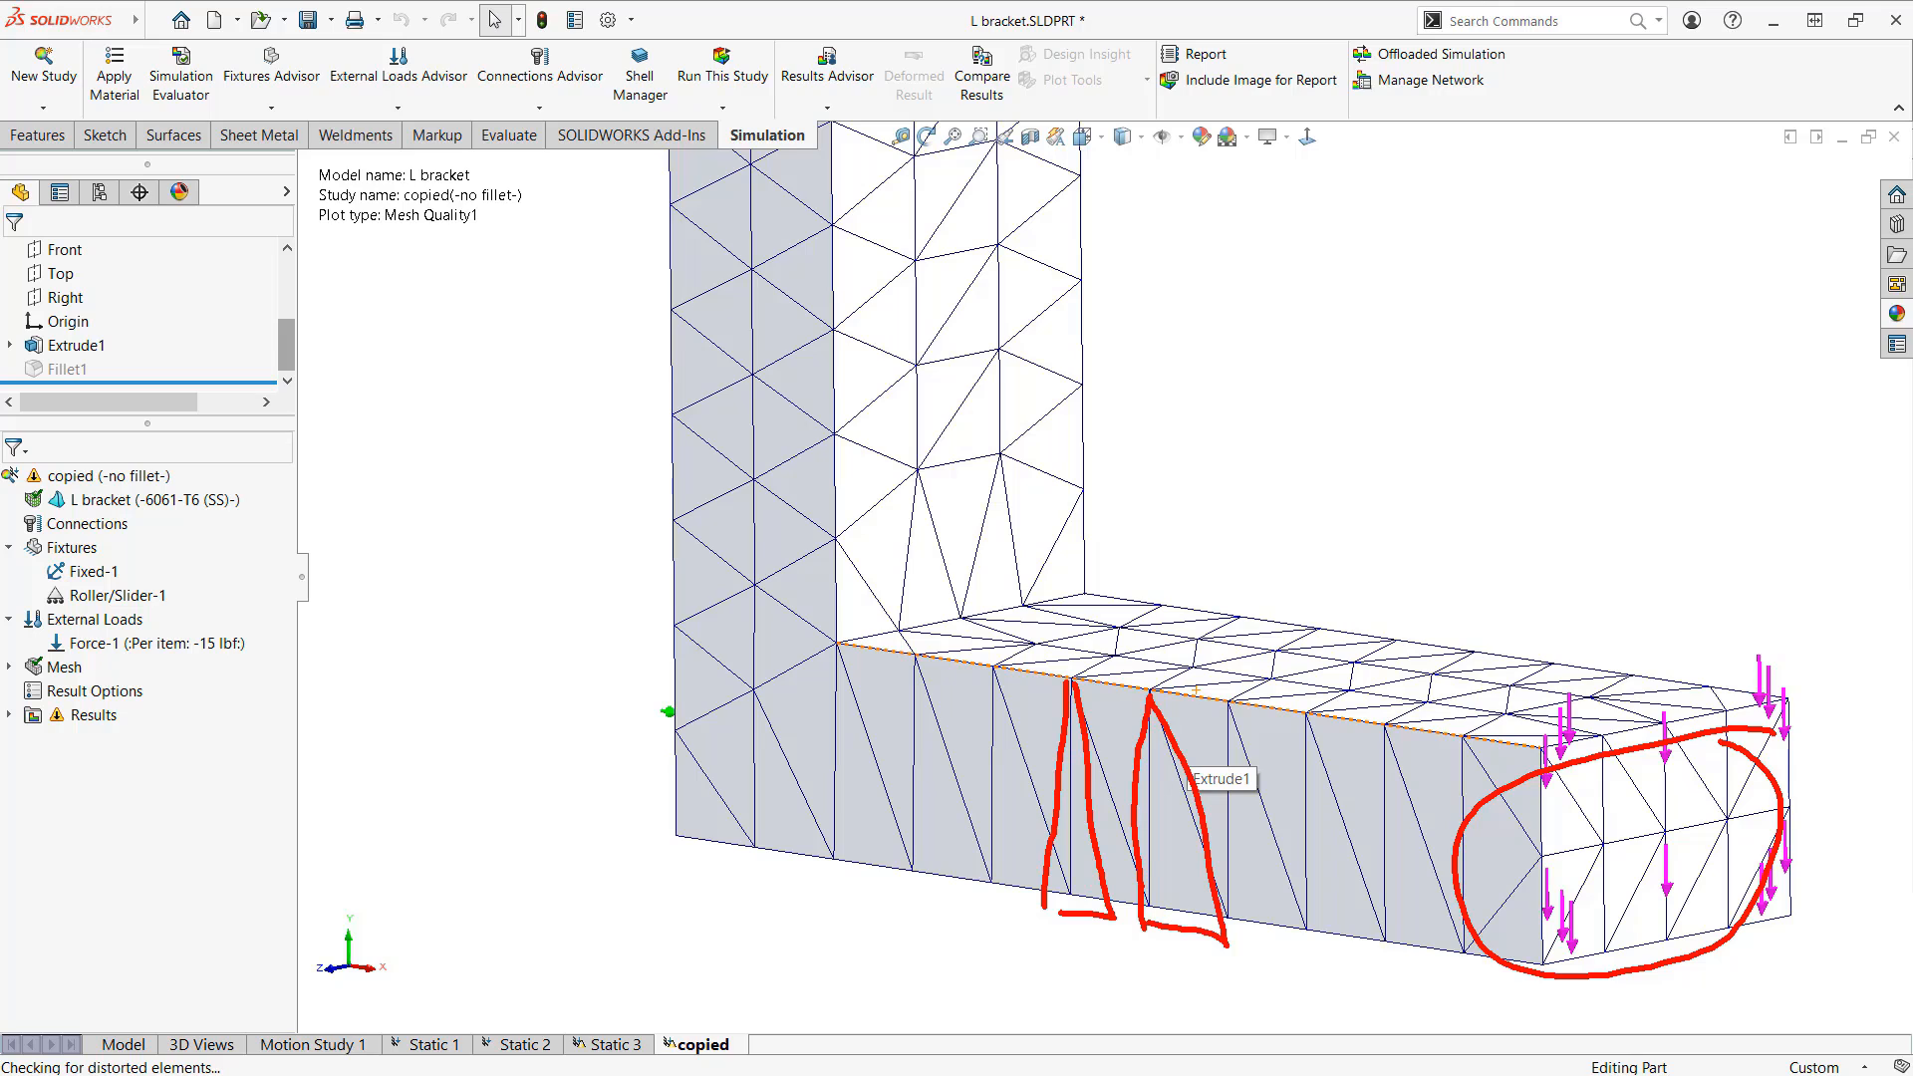
key("Escape")
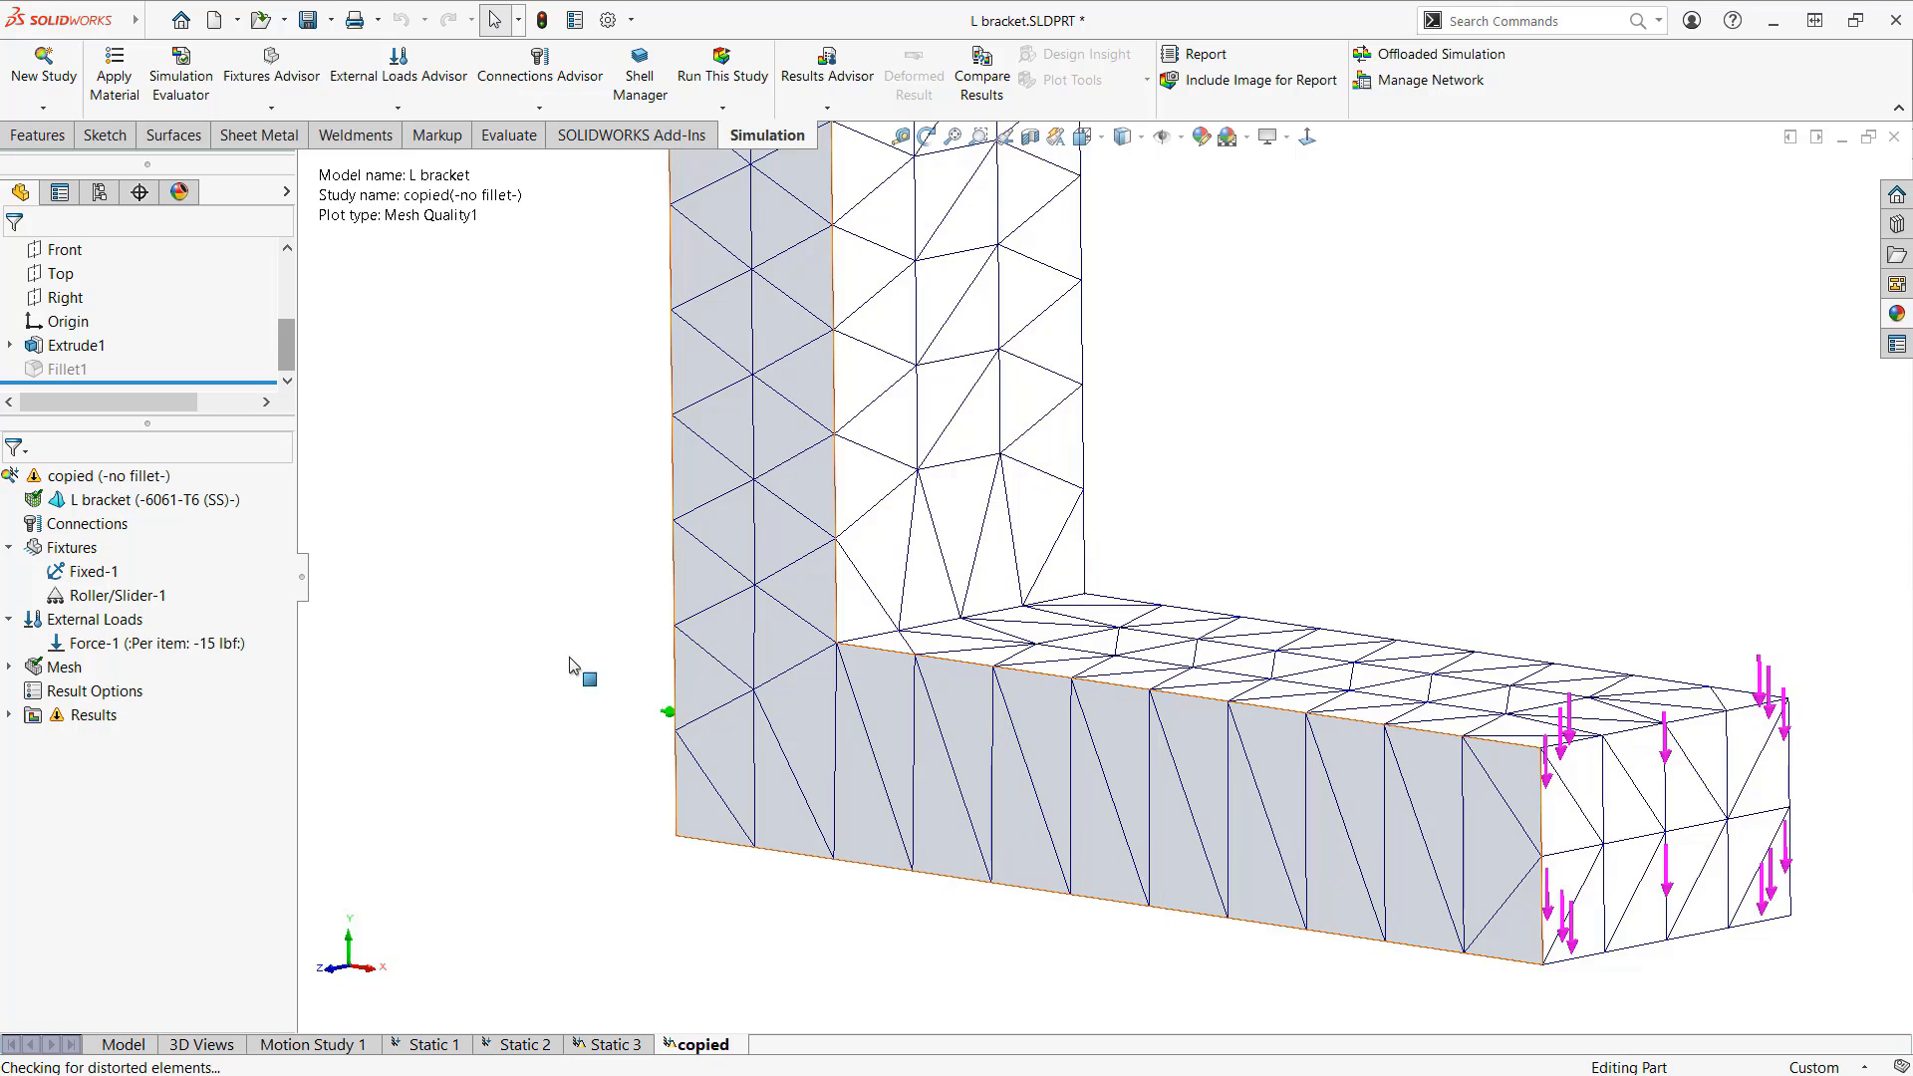
Step: Remesh the bracket in the copied study with the mesh density at its default medium setting
right_click(59, 668)
left_click(185, 737)
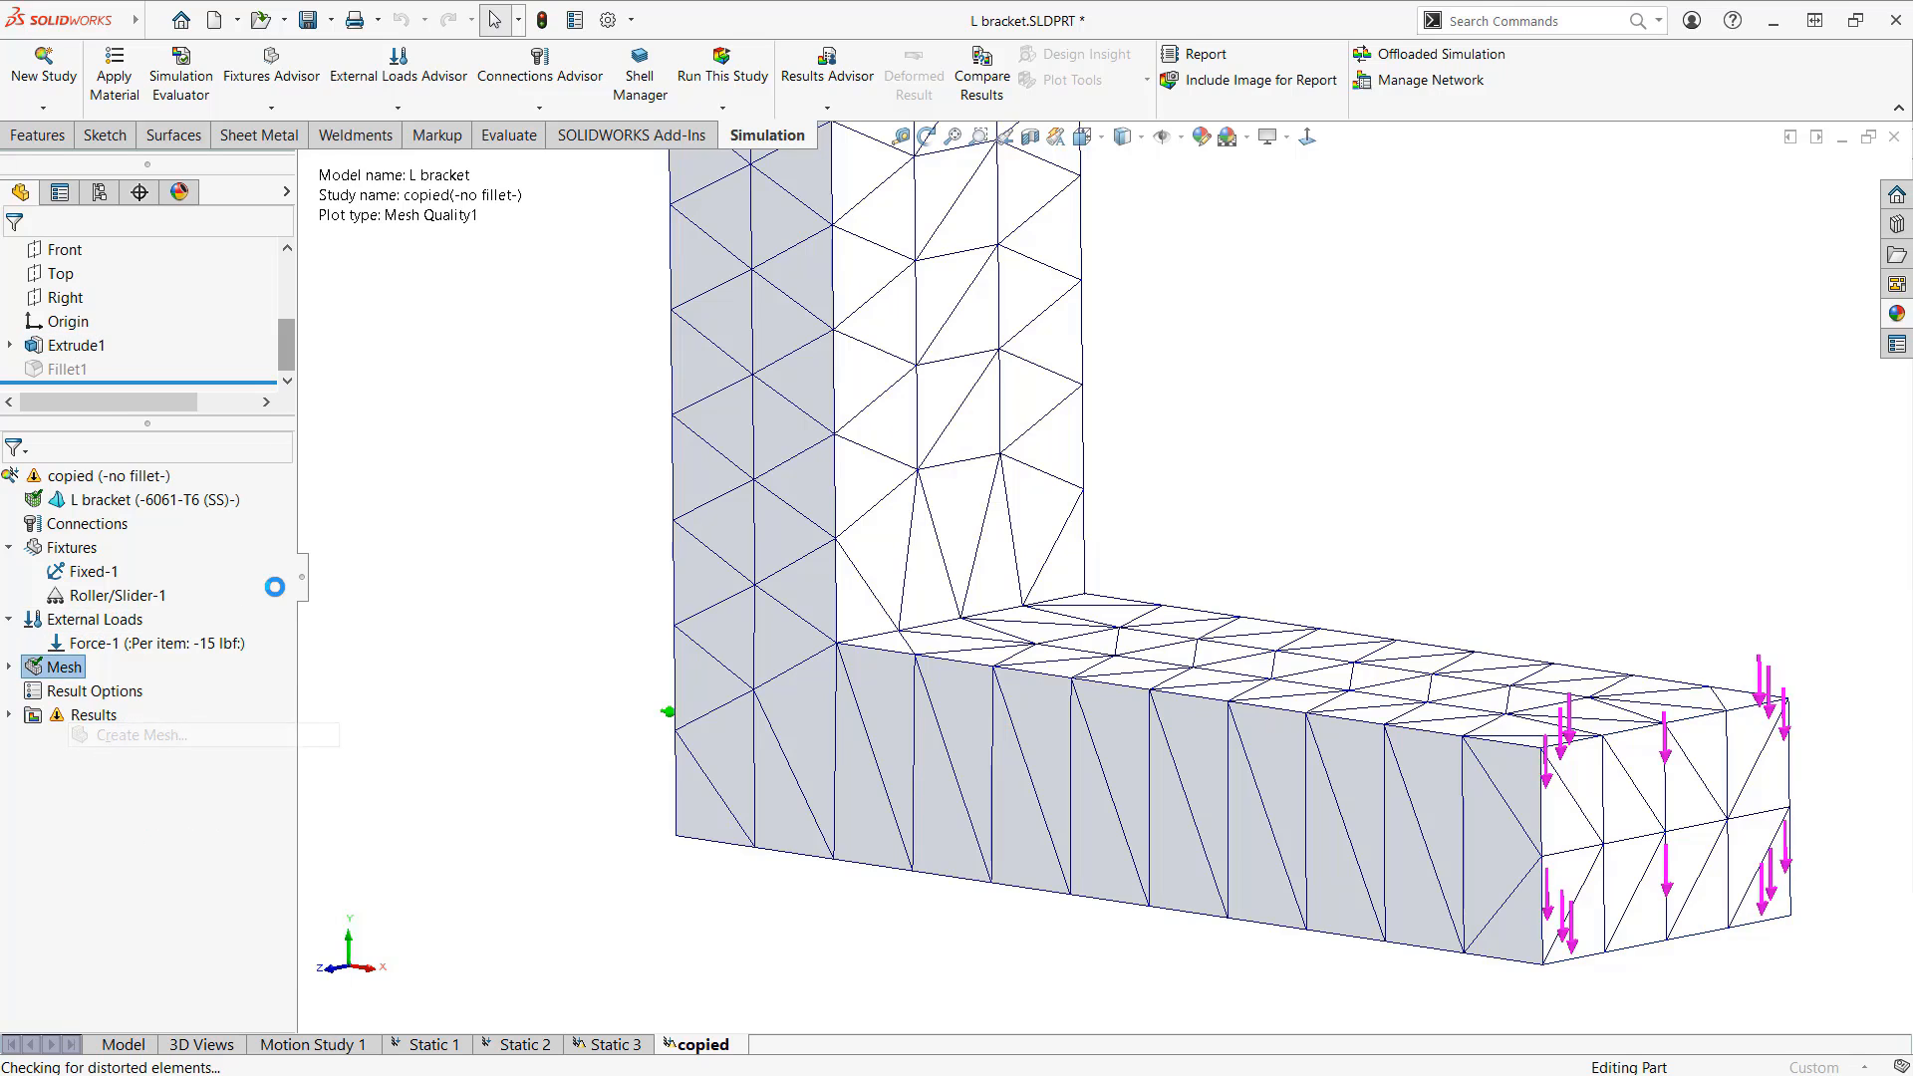
left_click(17, 253)
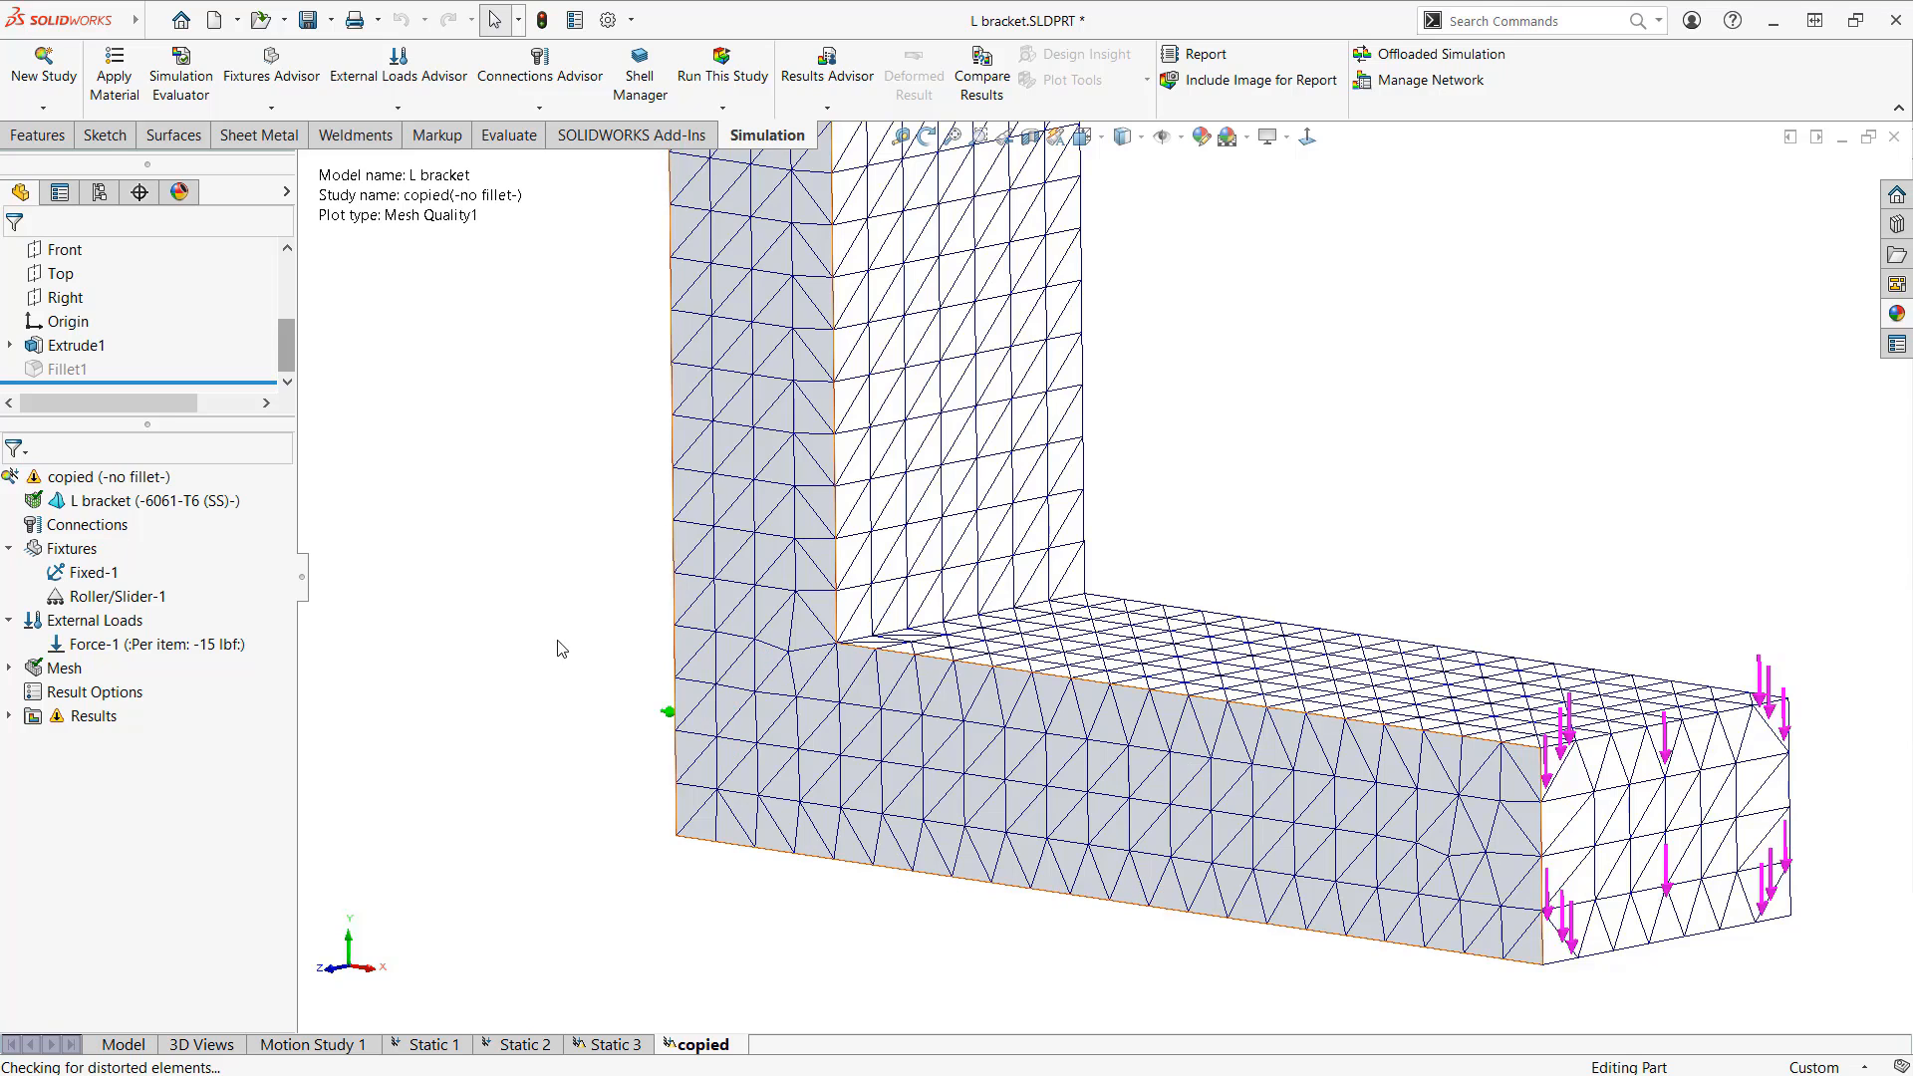
Step: Reopen the mesh definition, compare the blended curvature-based, curvature-based and standard mesh parameters, and expand the advanced settings
scroll(1043, 706, "up", 4)
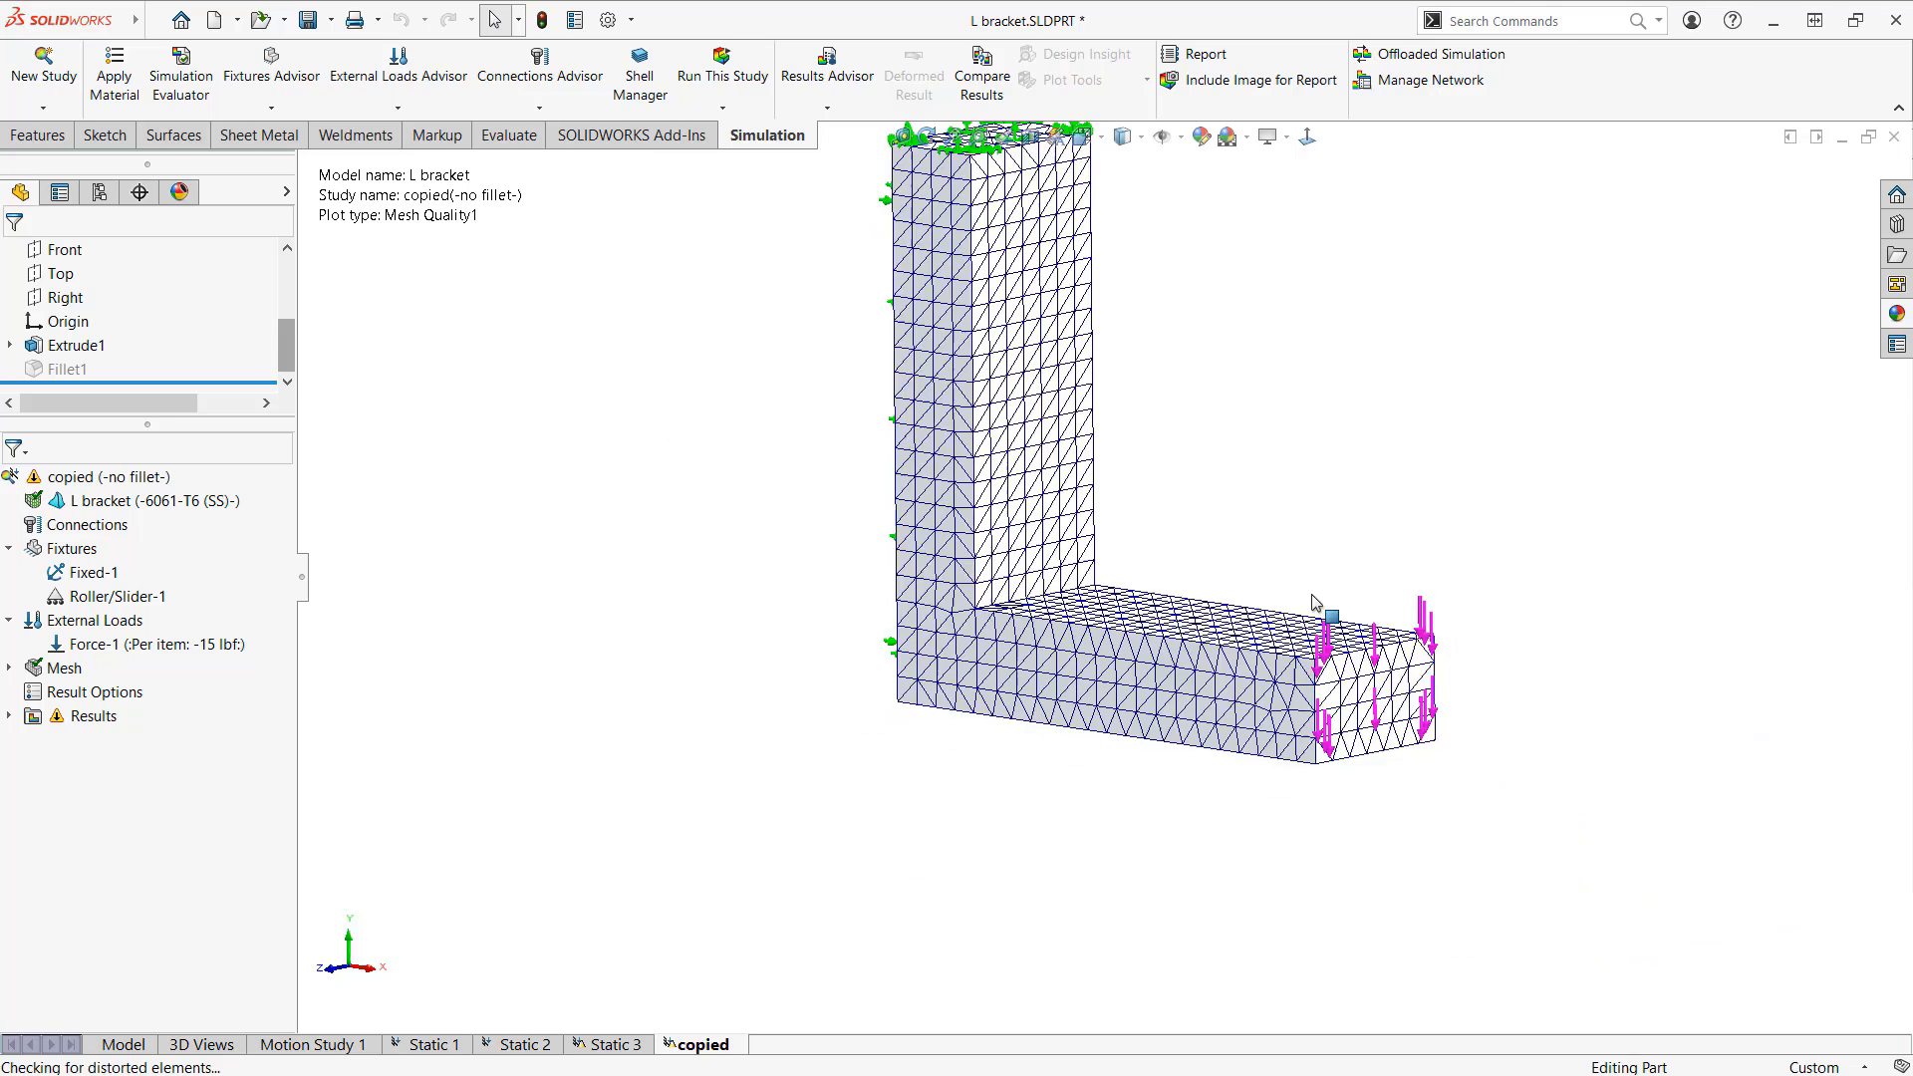
right_click(64, 667)
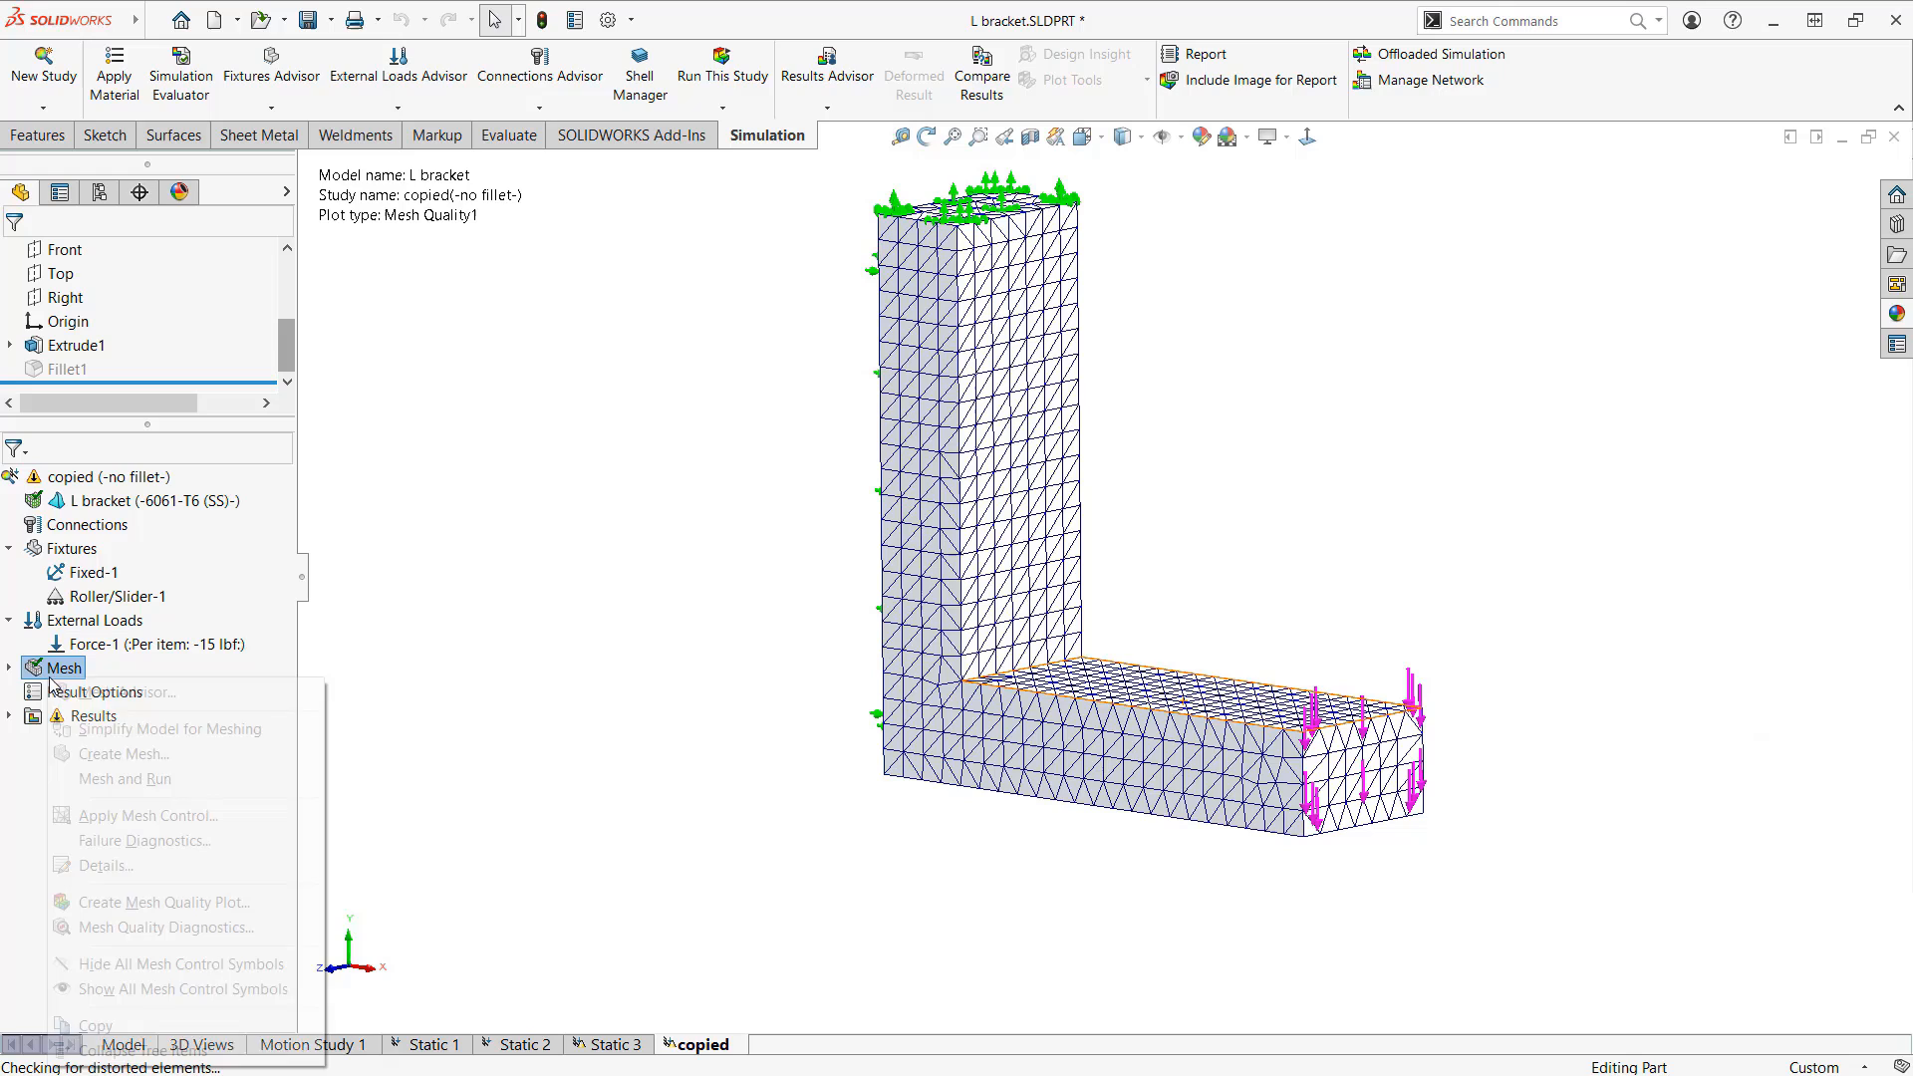
left_click(124, 754)
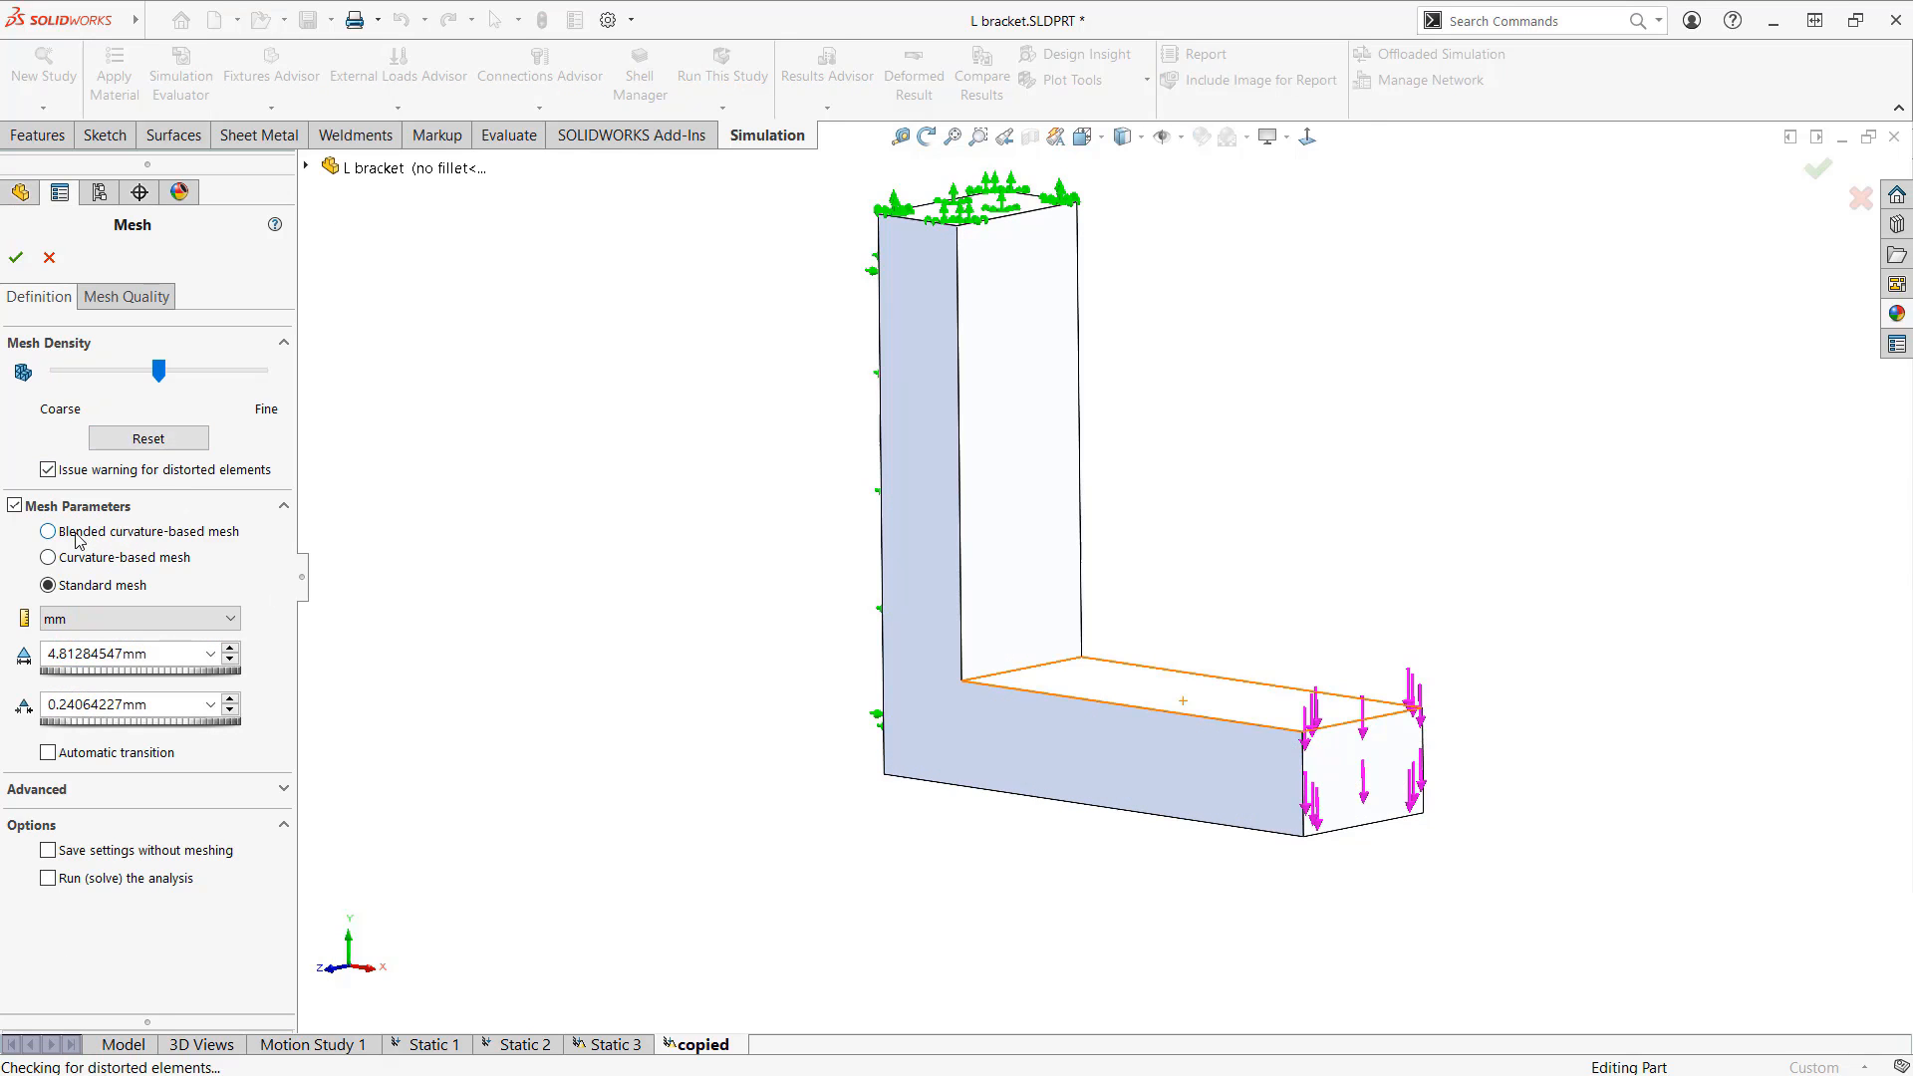
left_click(148, 506)
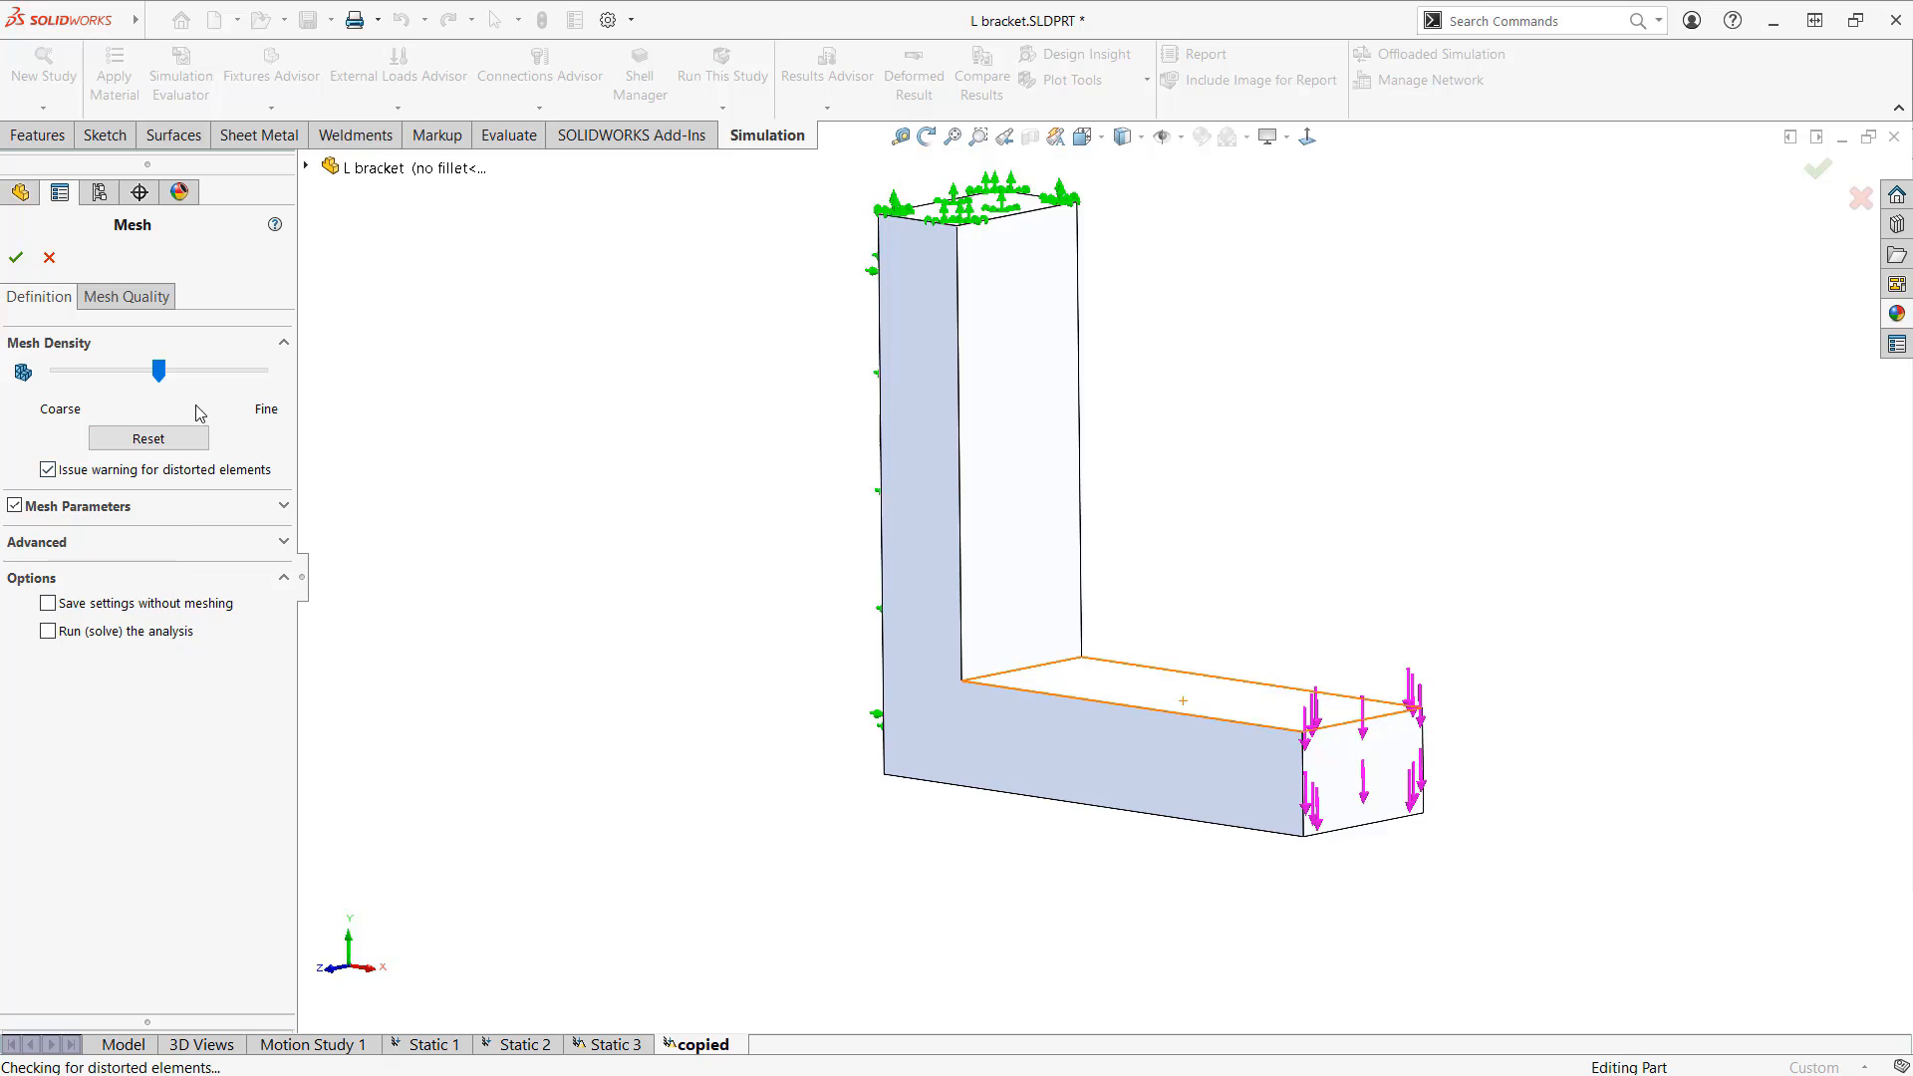
left_click(181, 510)
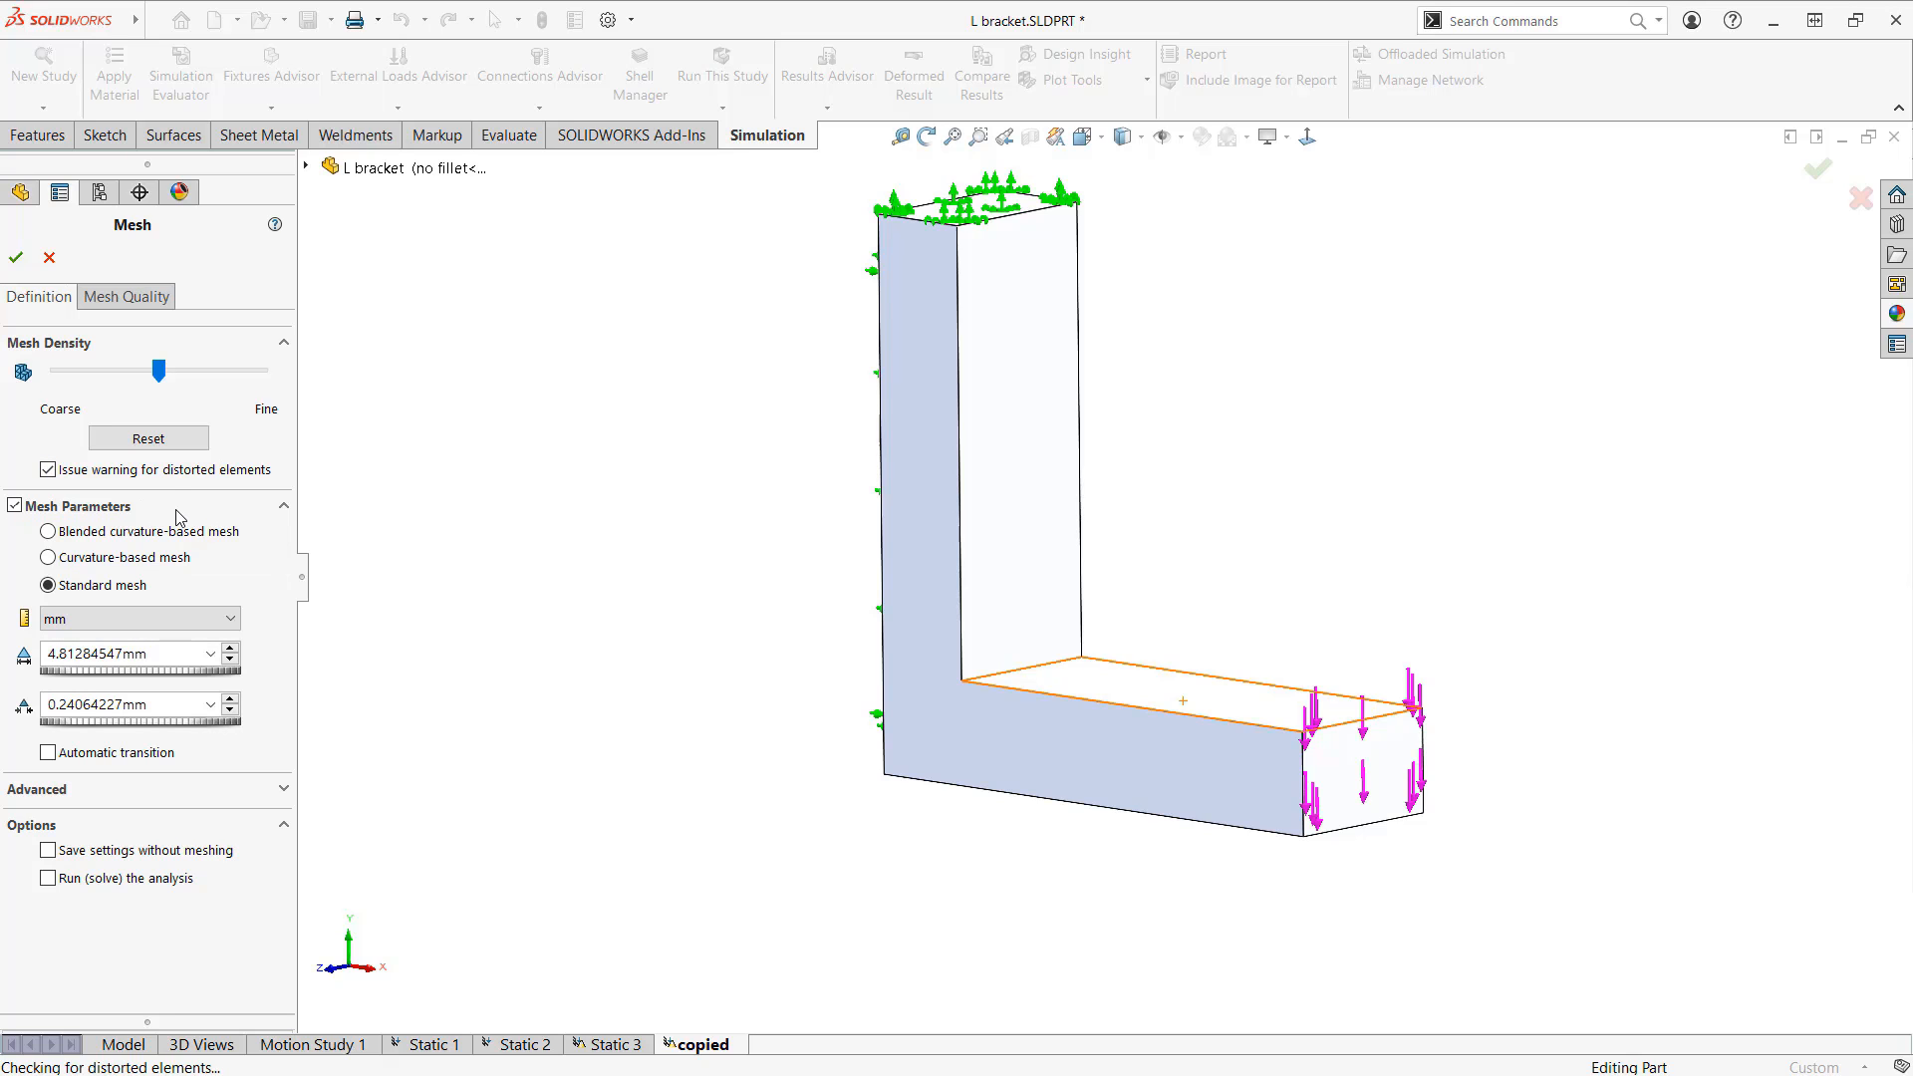
left_click(138, 534)
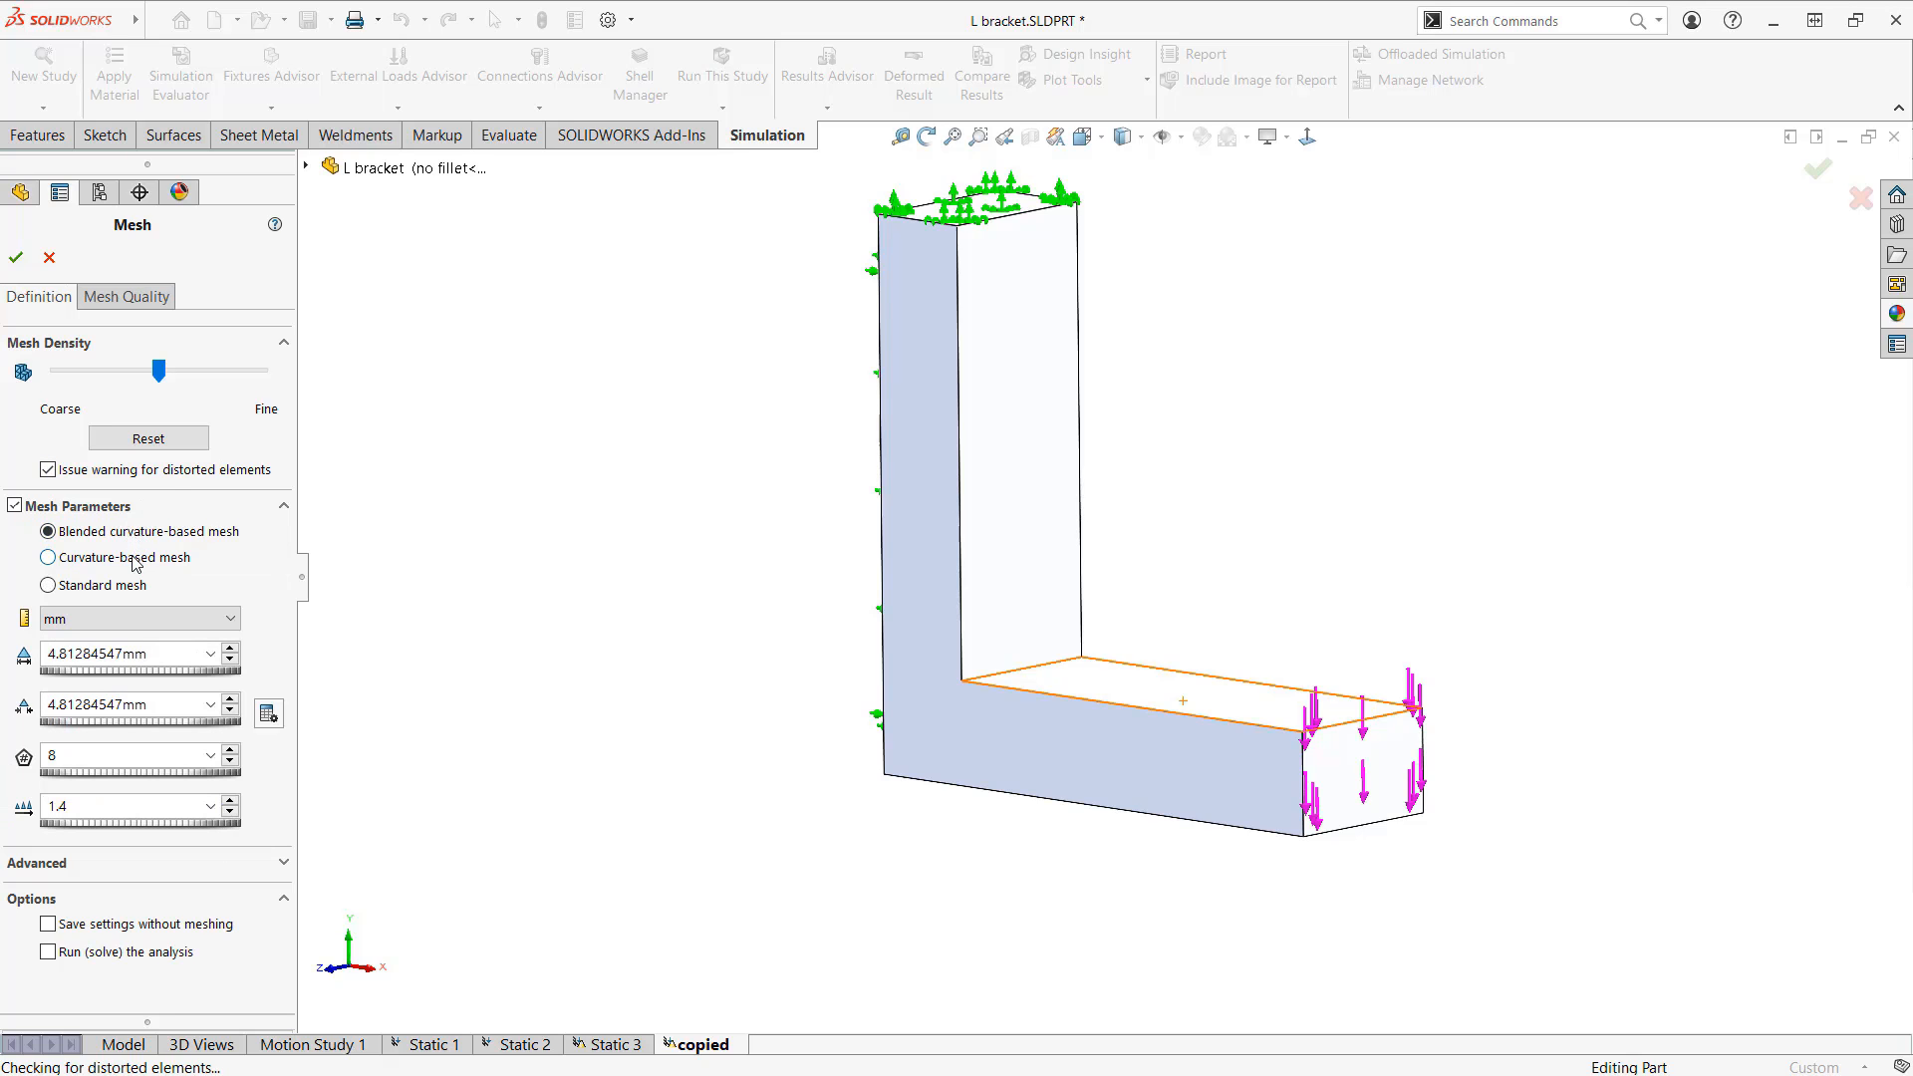
left_click(137, 564)
left_click(135, 586)
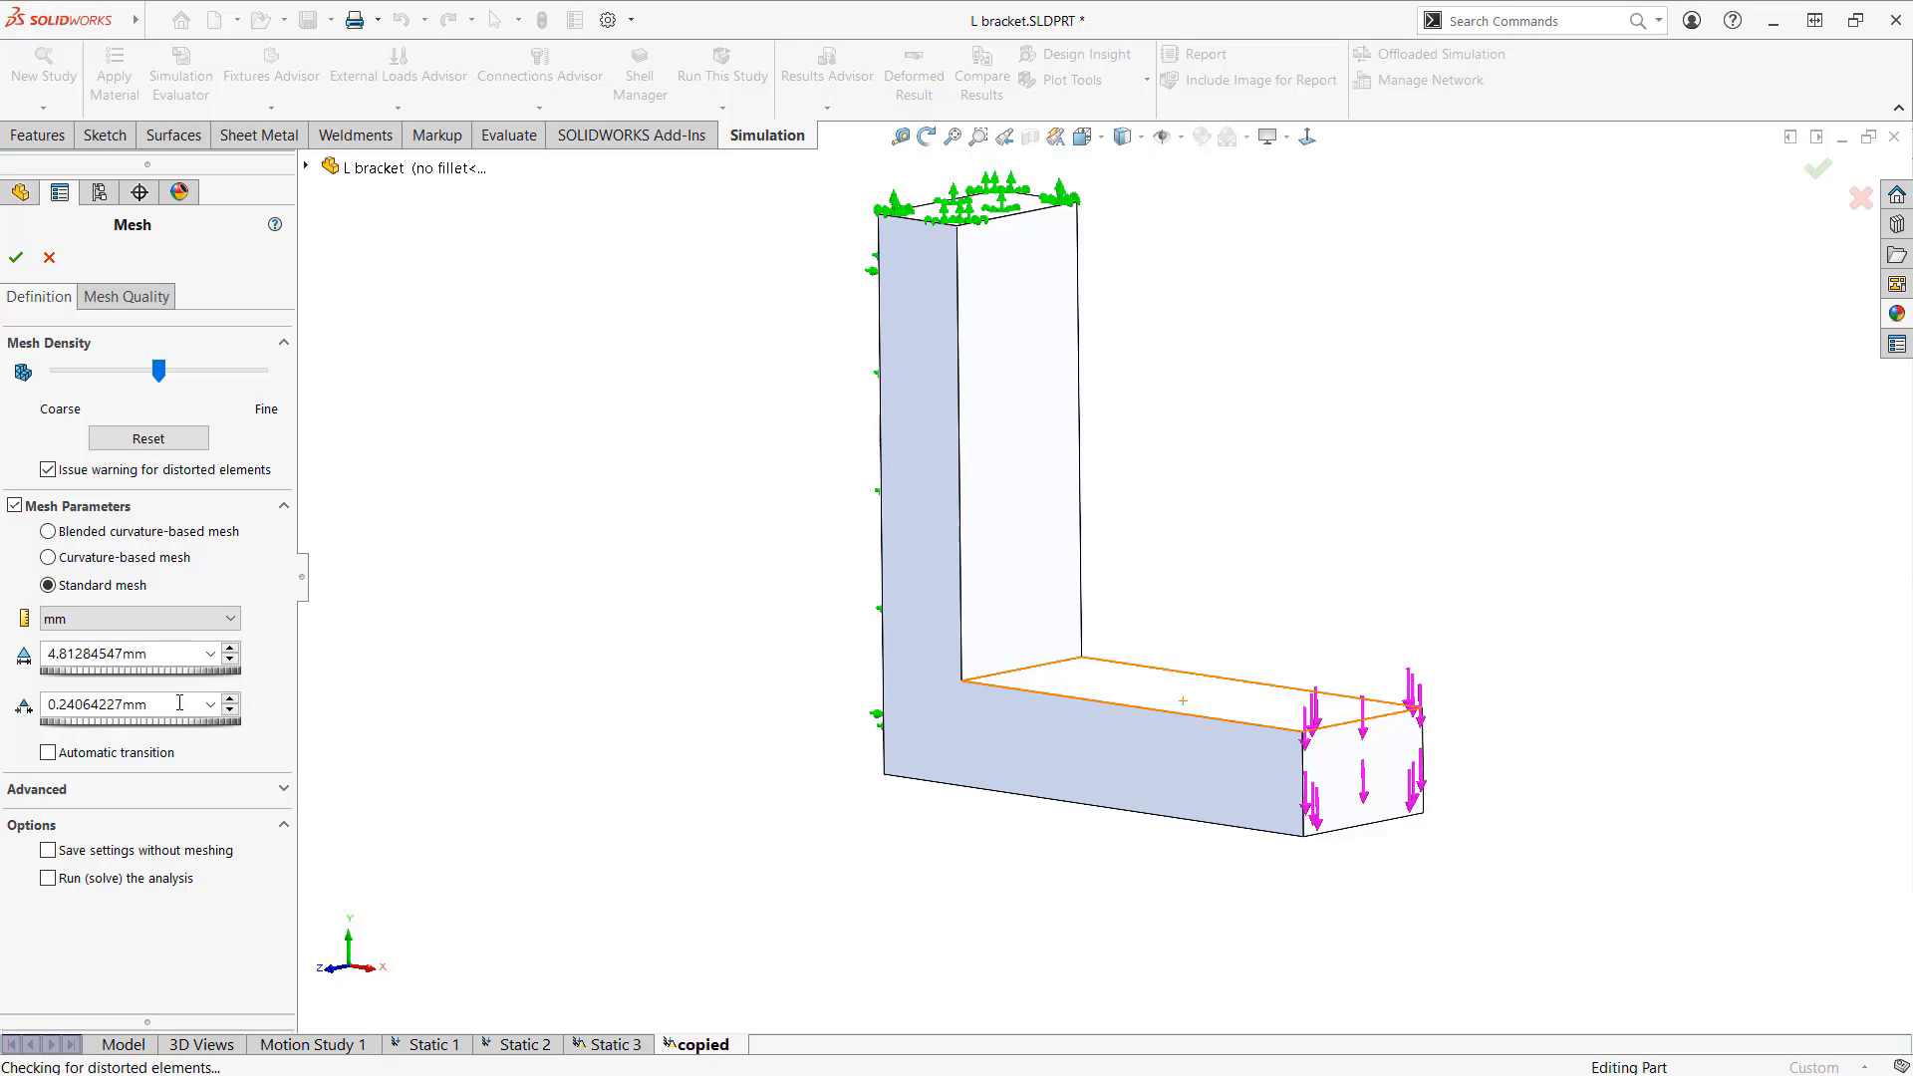
left_click(220, 796)
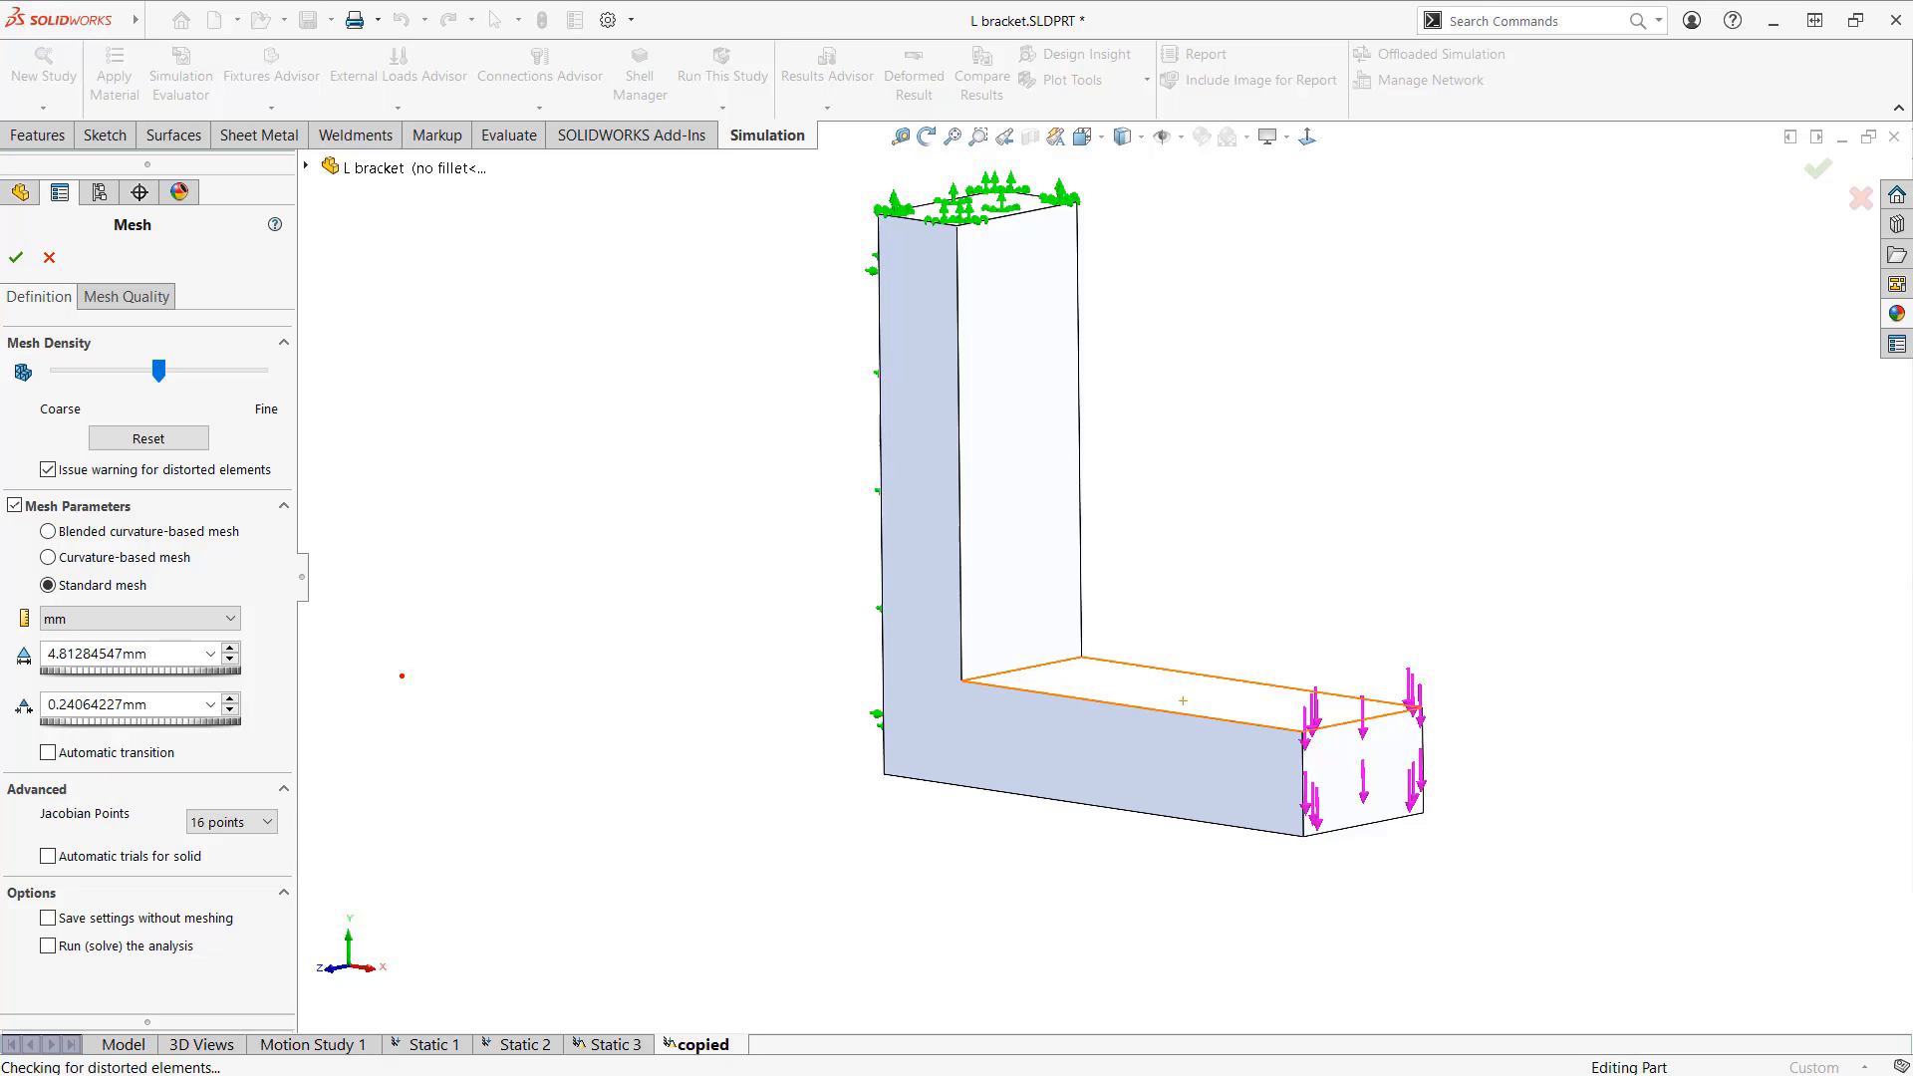
mouse_move(401, 676)
left_mouse_down()
mouse_move(619, 385)
mouse_move(719, 681)
mouse_move(399, 670)
left_mouse_up()
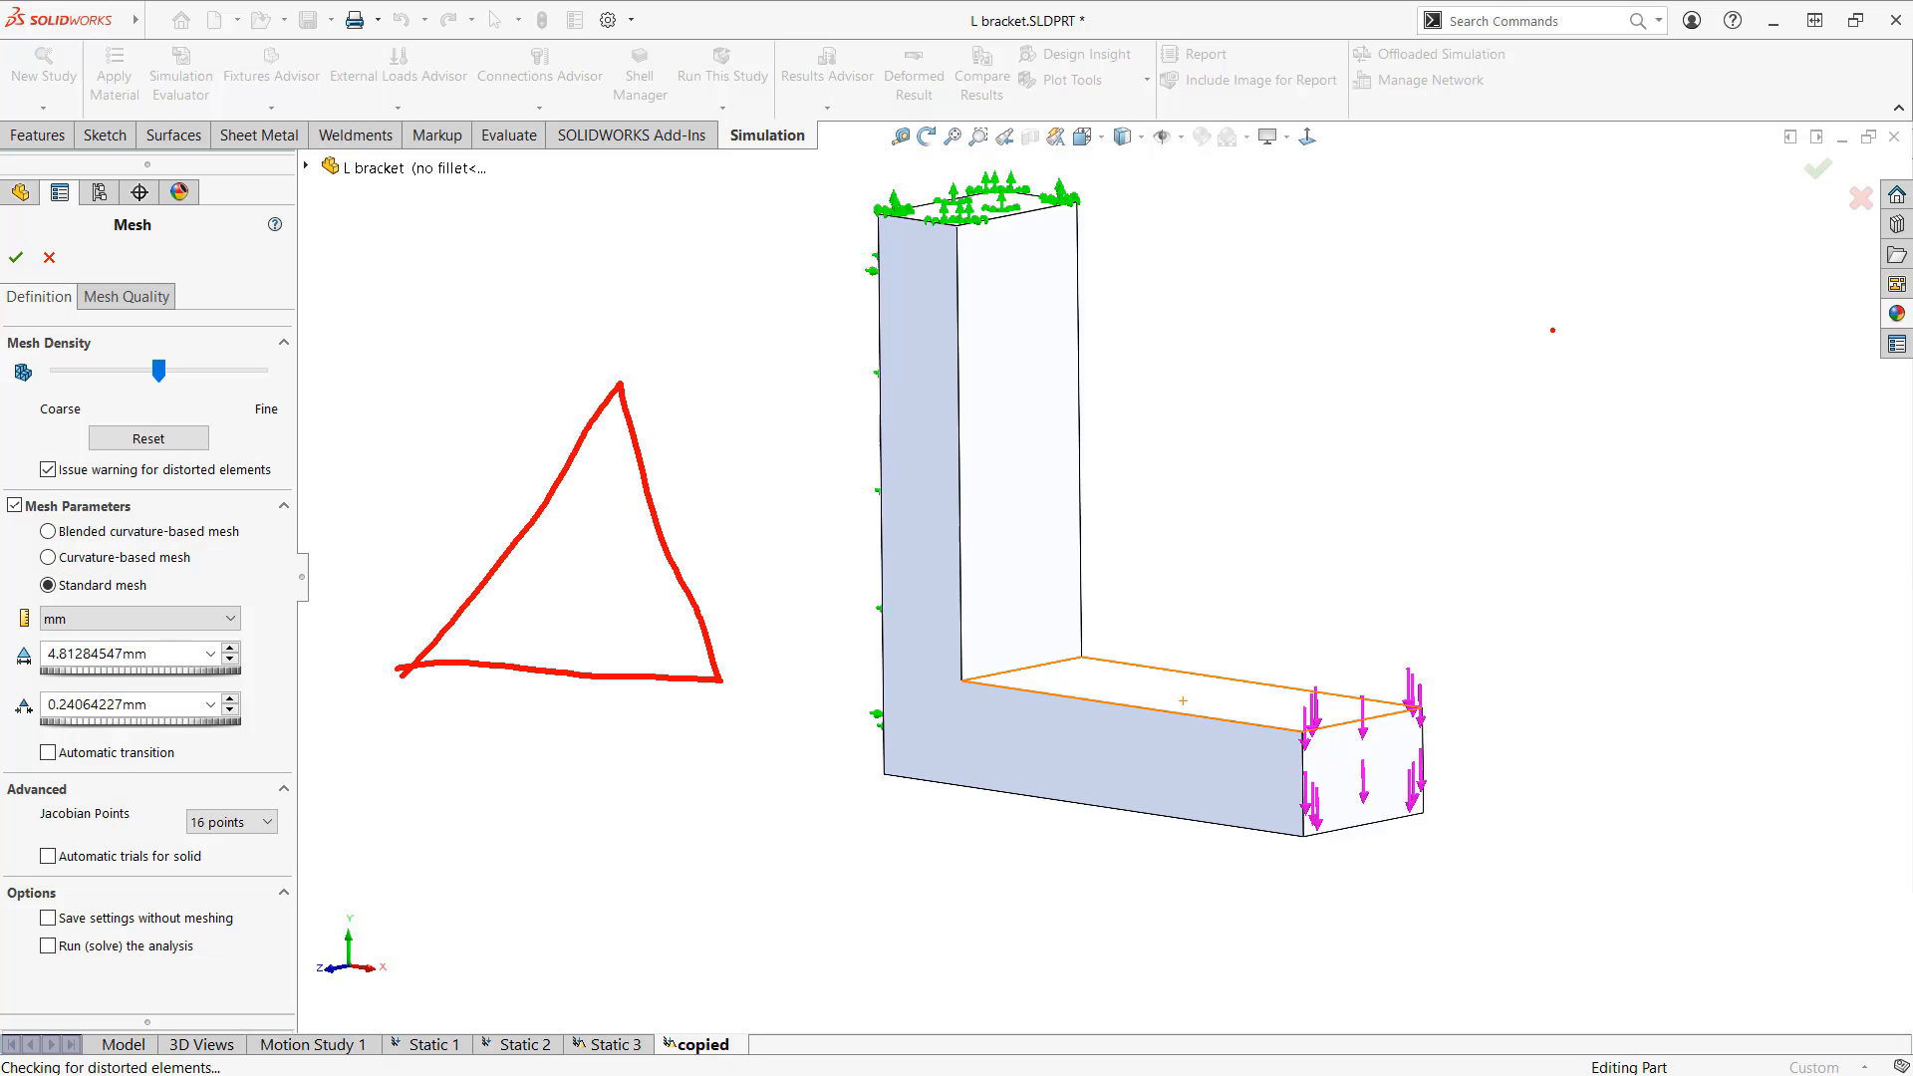
mouse_move(1325, 582)
left_mouse_down()
mouse_move(1449, 284)
mouse_move(1519, 576)
mouse_move(1491, 585)
mouse_move(1503, 560)
mouse_move(1347, 578)
left_mouse_up()
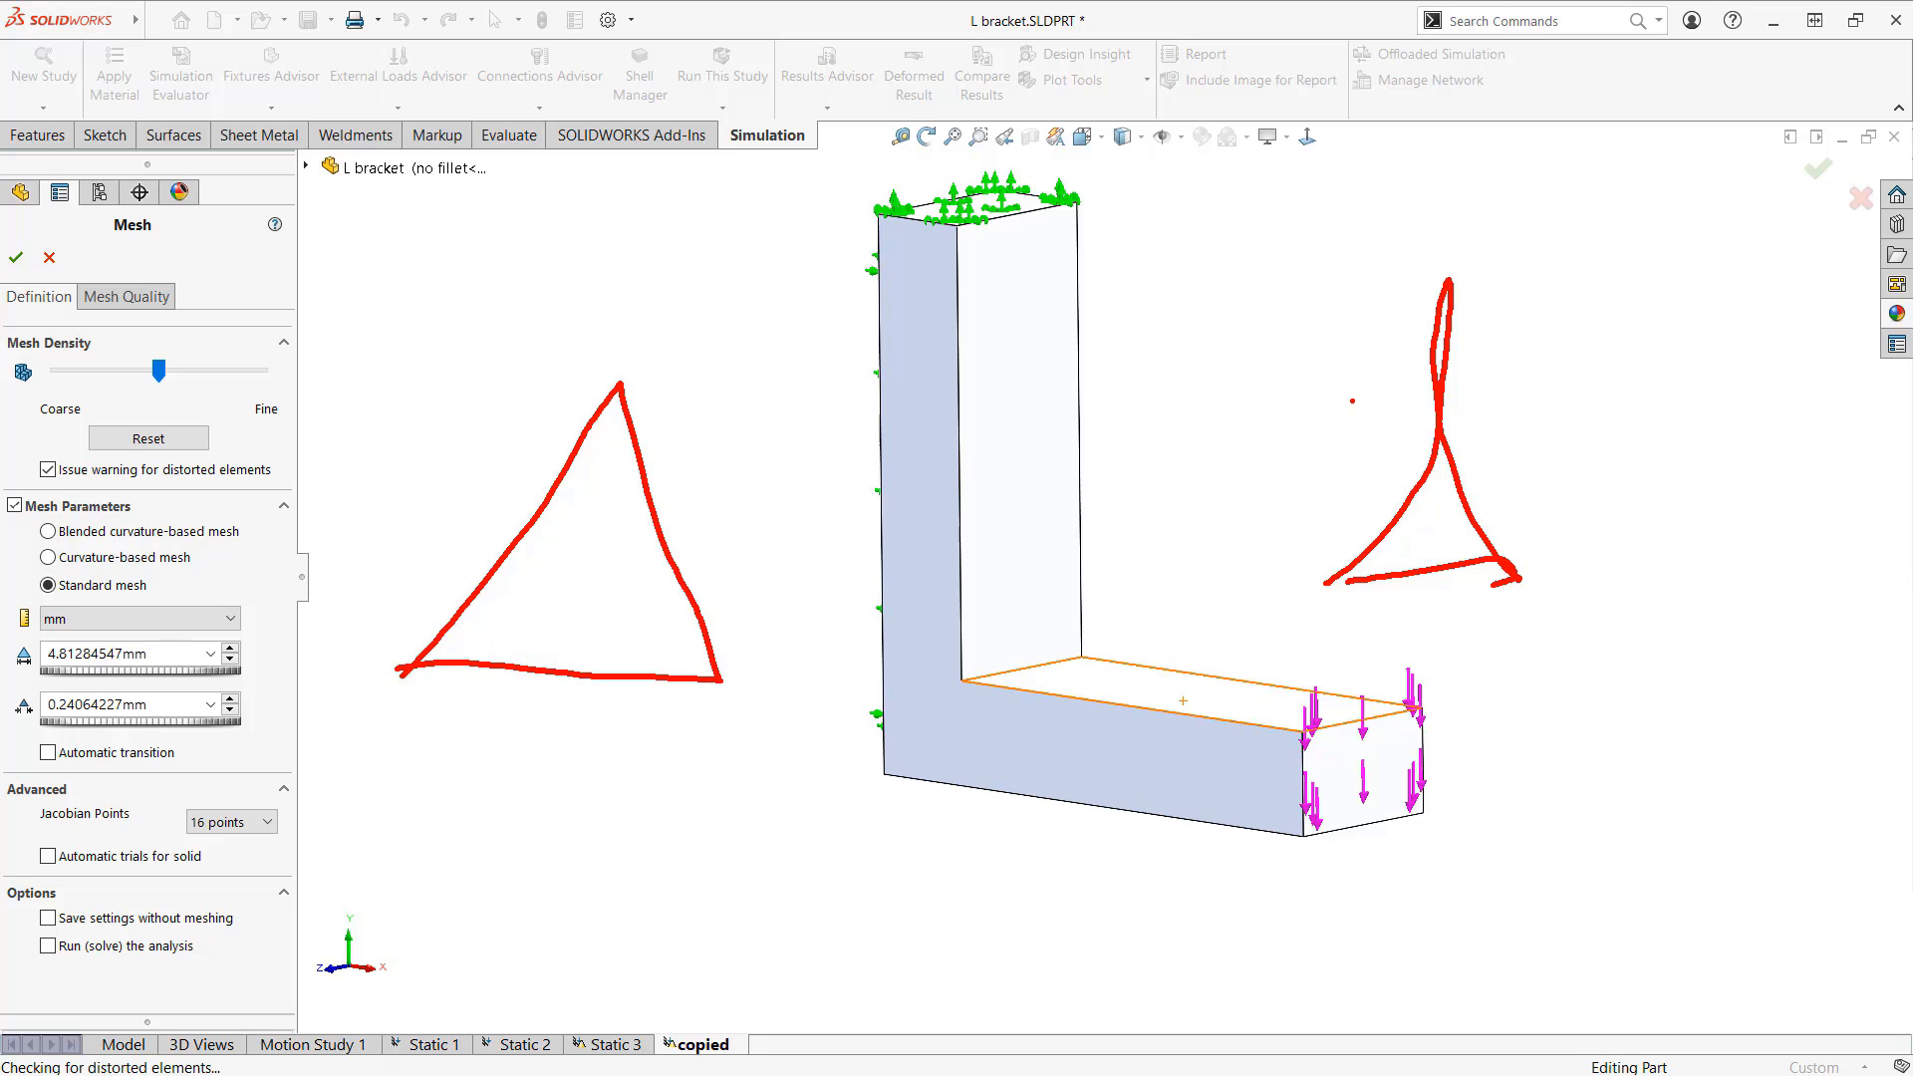
key("Escape")
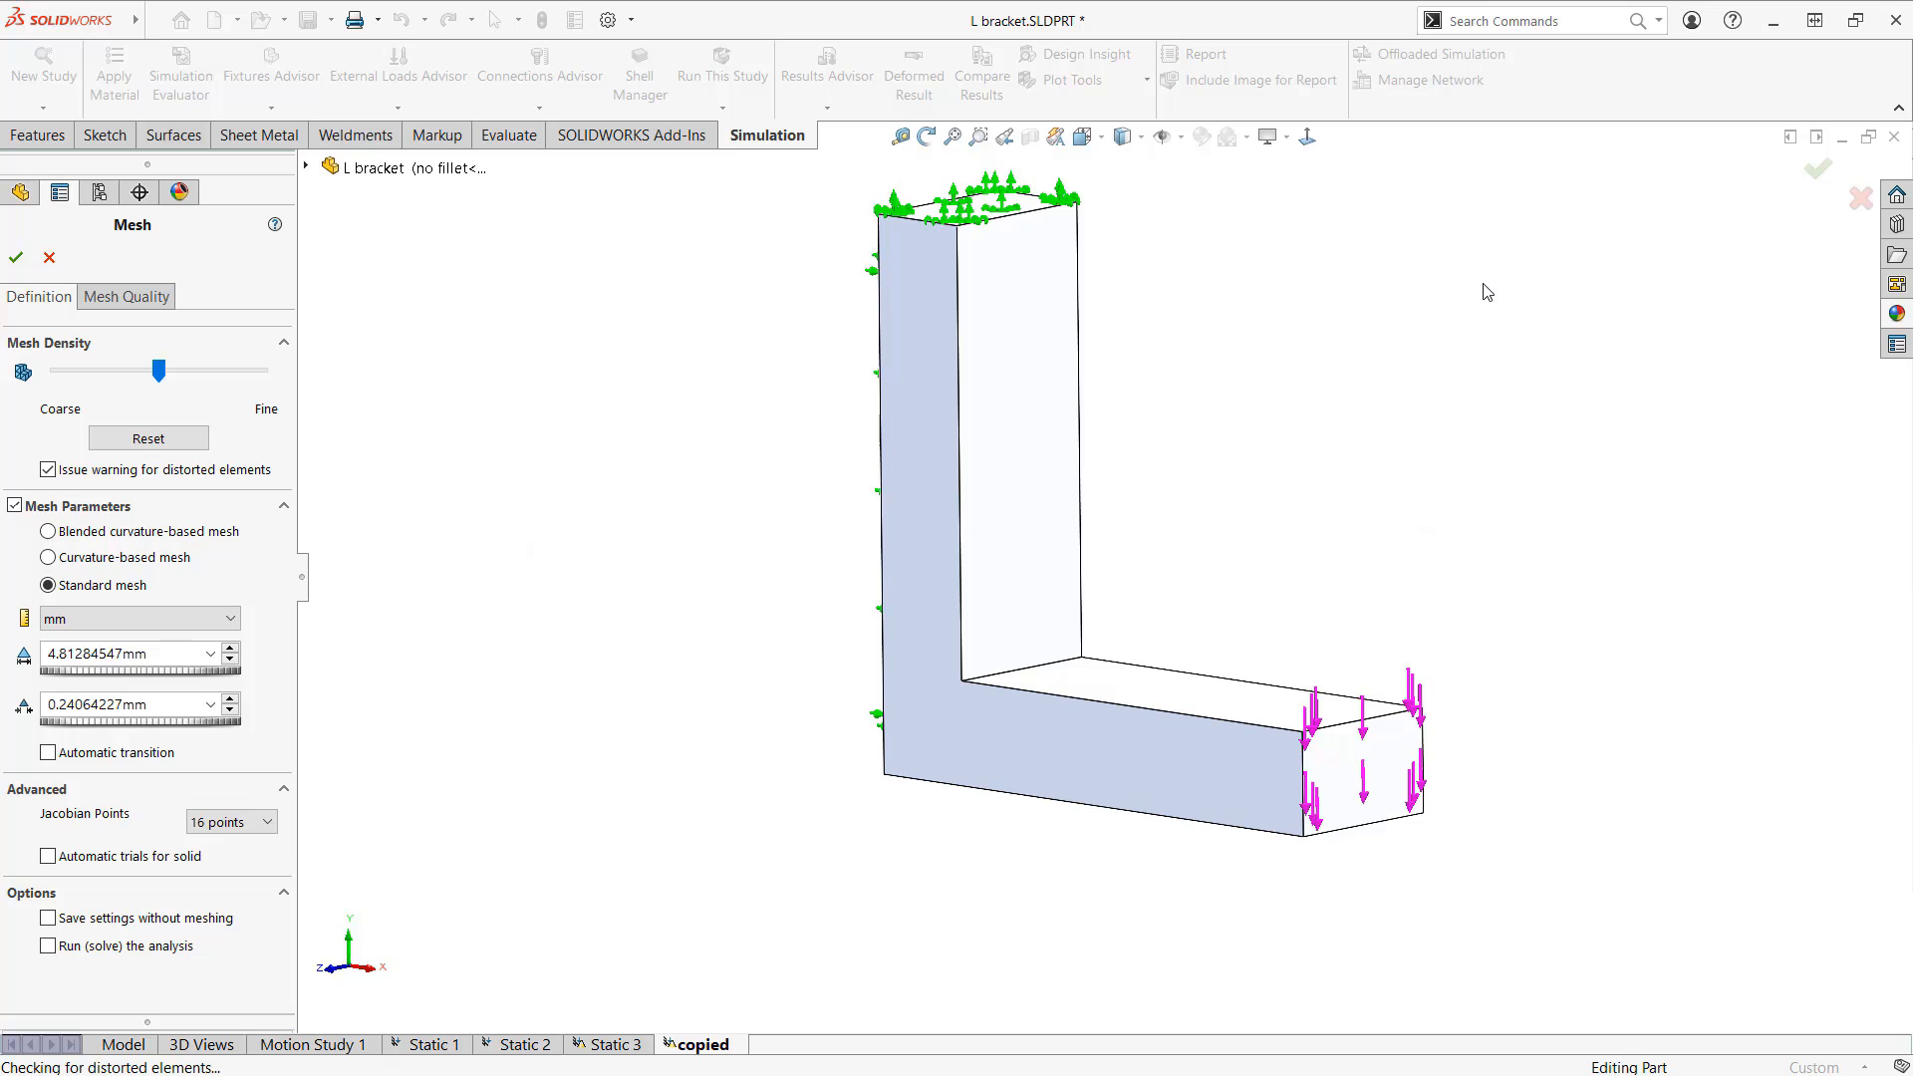
Step: Switch the mesh type to curvature-based and set the minimum element size to 1 mm
left_click(125, 559)
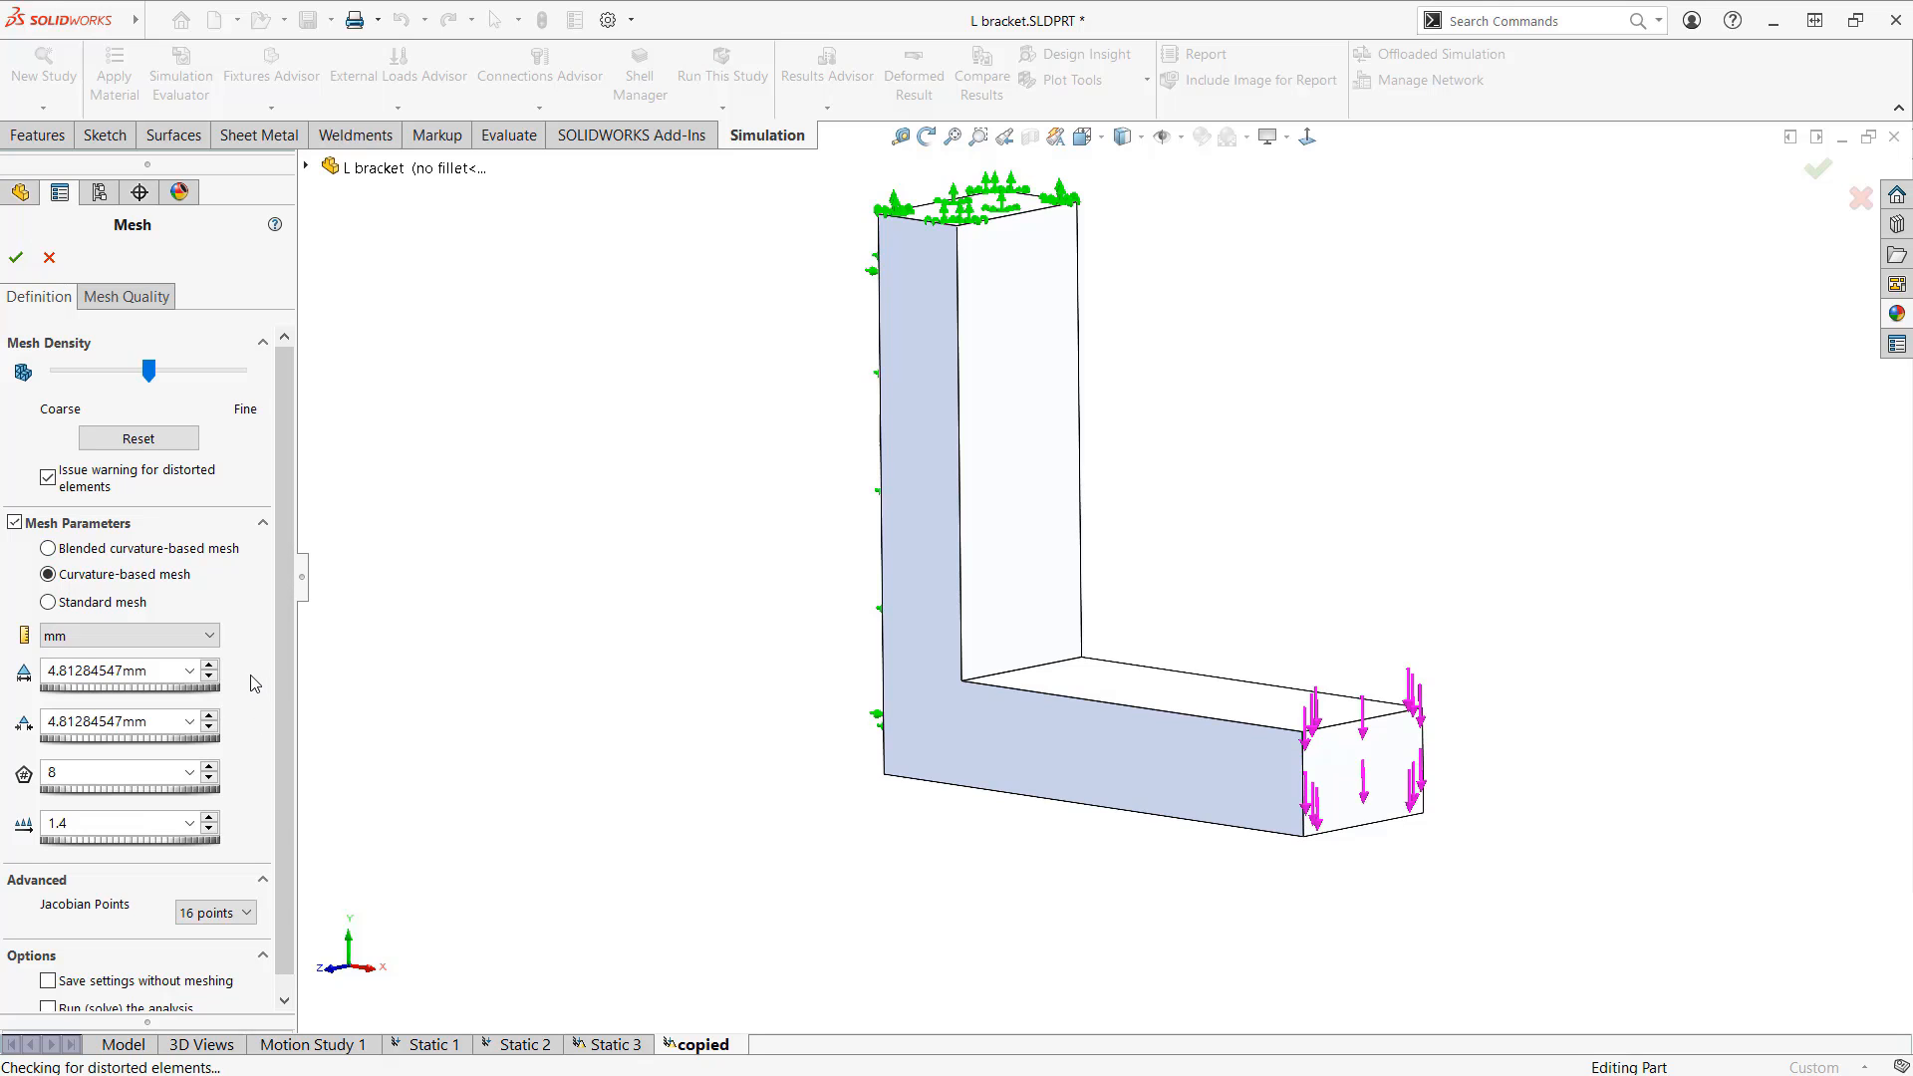
left_click_drag(242, 669, 388, 658)
left_click_drag(255, 720, 436, 728)
key("Escape")
left_click_drag(159, 740, 152, 739)
type("1")
Step: Set the curvature-based mesh's maximum element size to 3 mm and minimum to 1 mm, and generate the mesh for the copied study
left_click(155, 668)
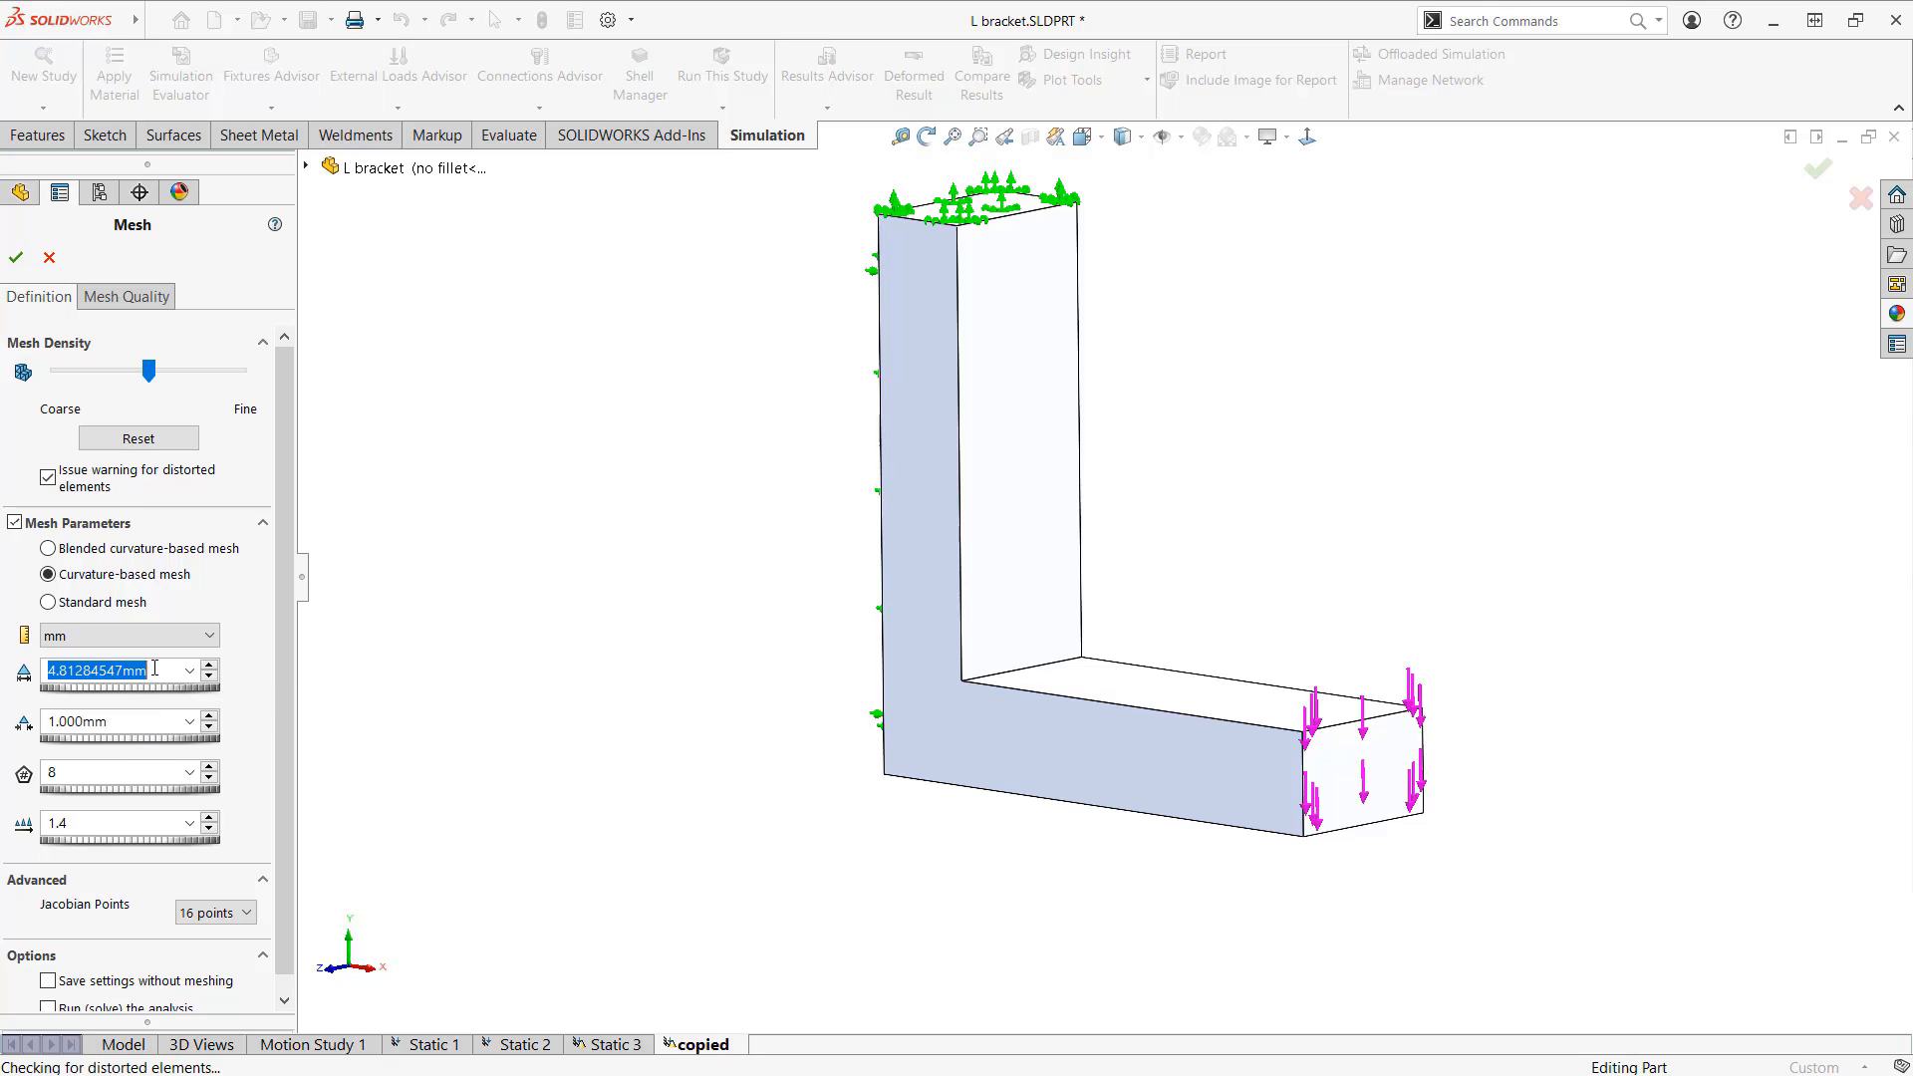
type("3")
key("Return")
left_click(81, 728)
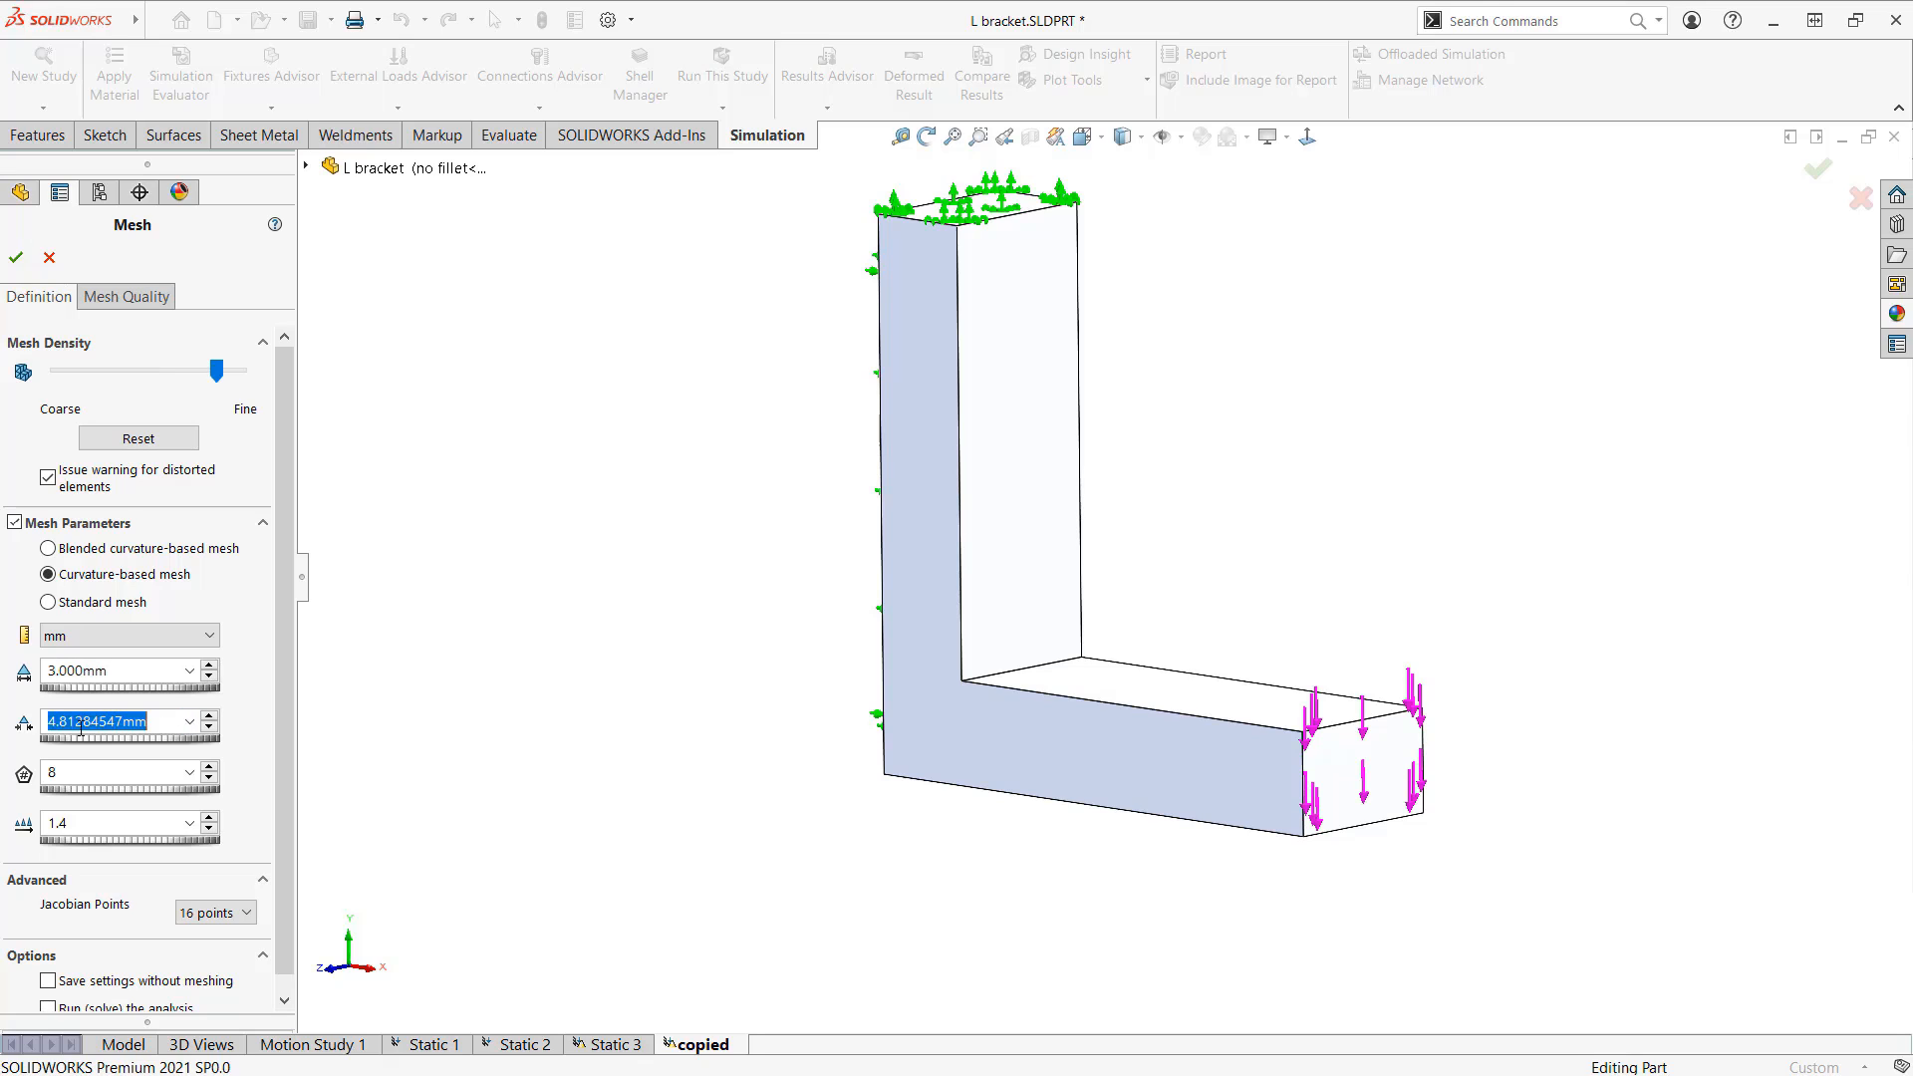
type("1")
key("Return")
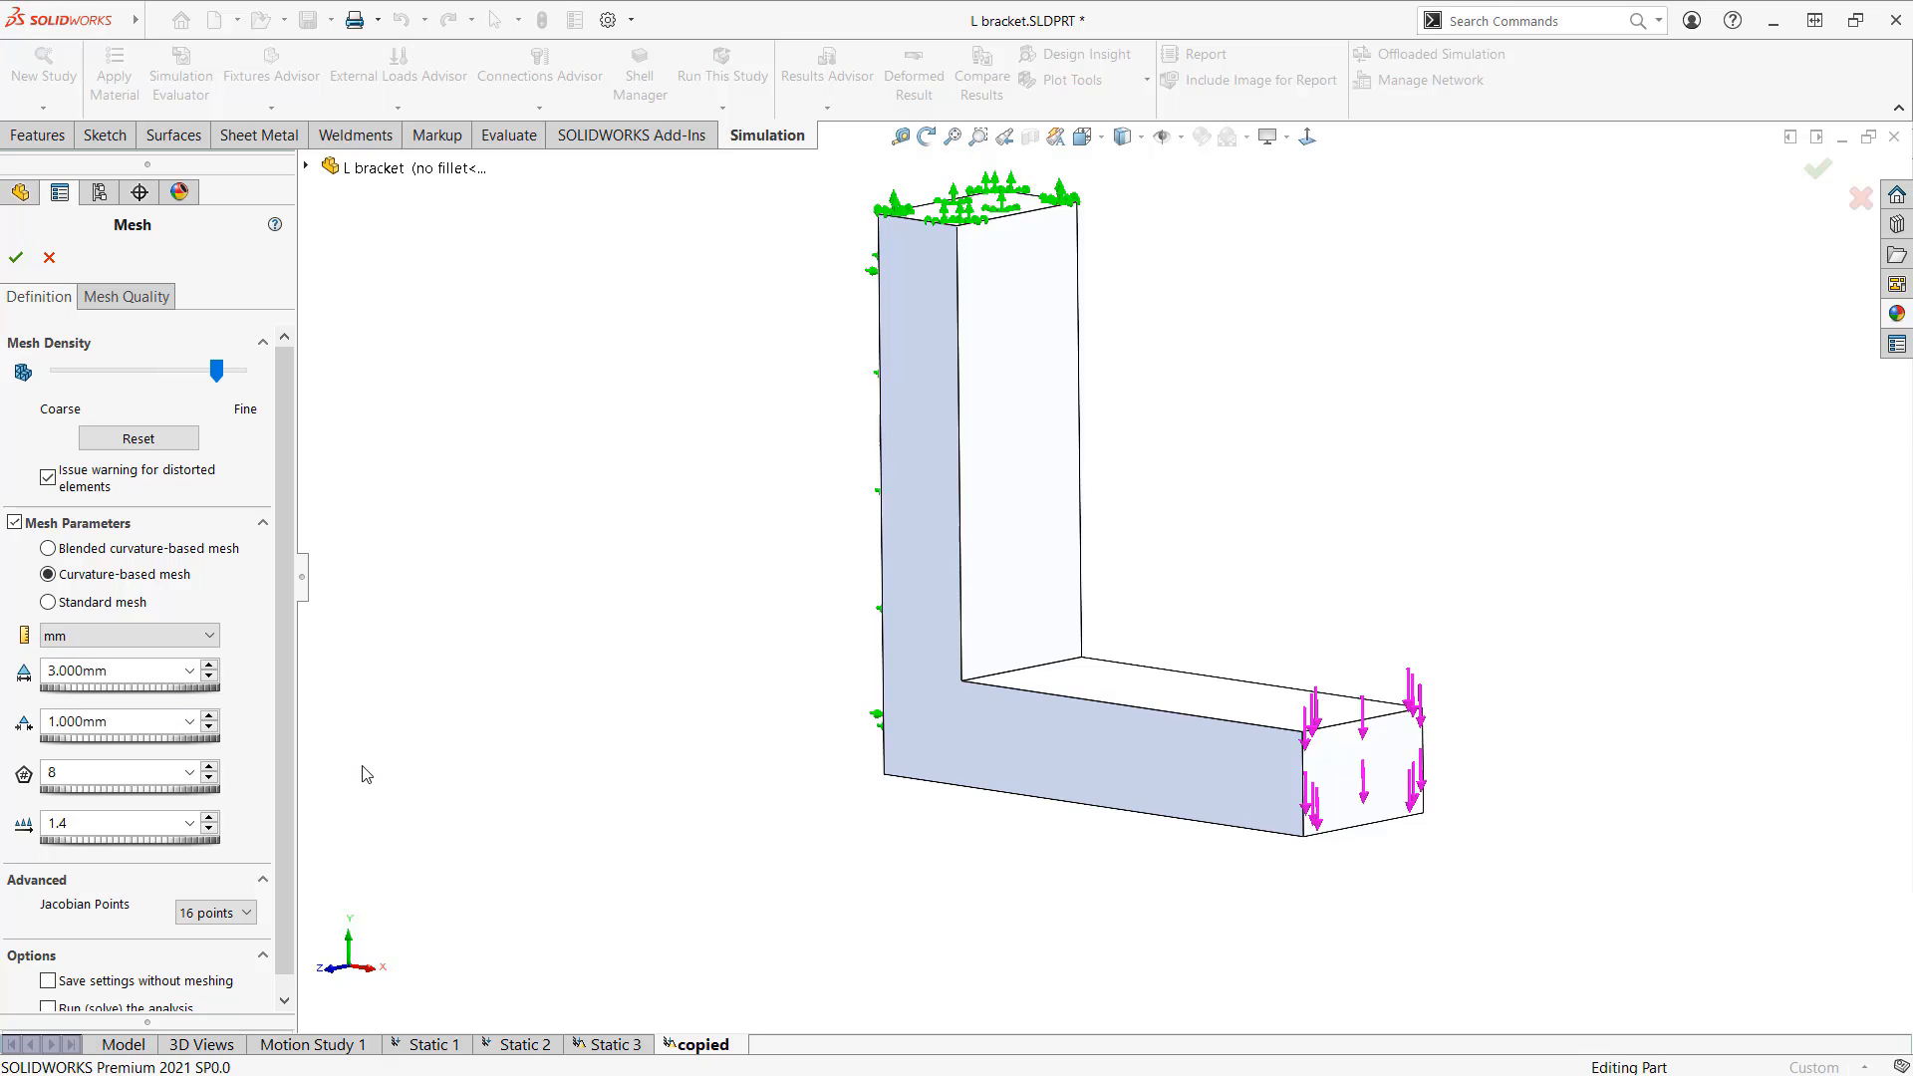
left_click(15, 258)
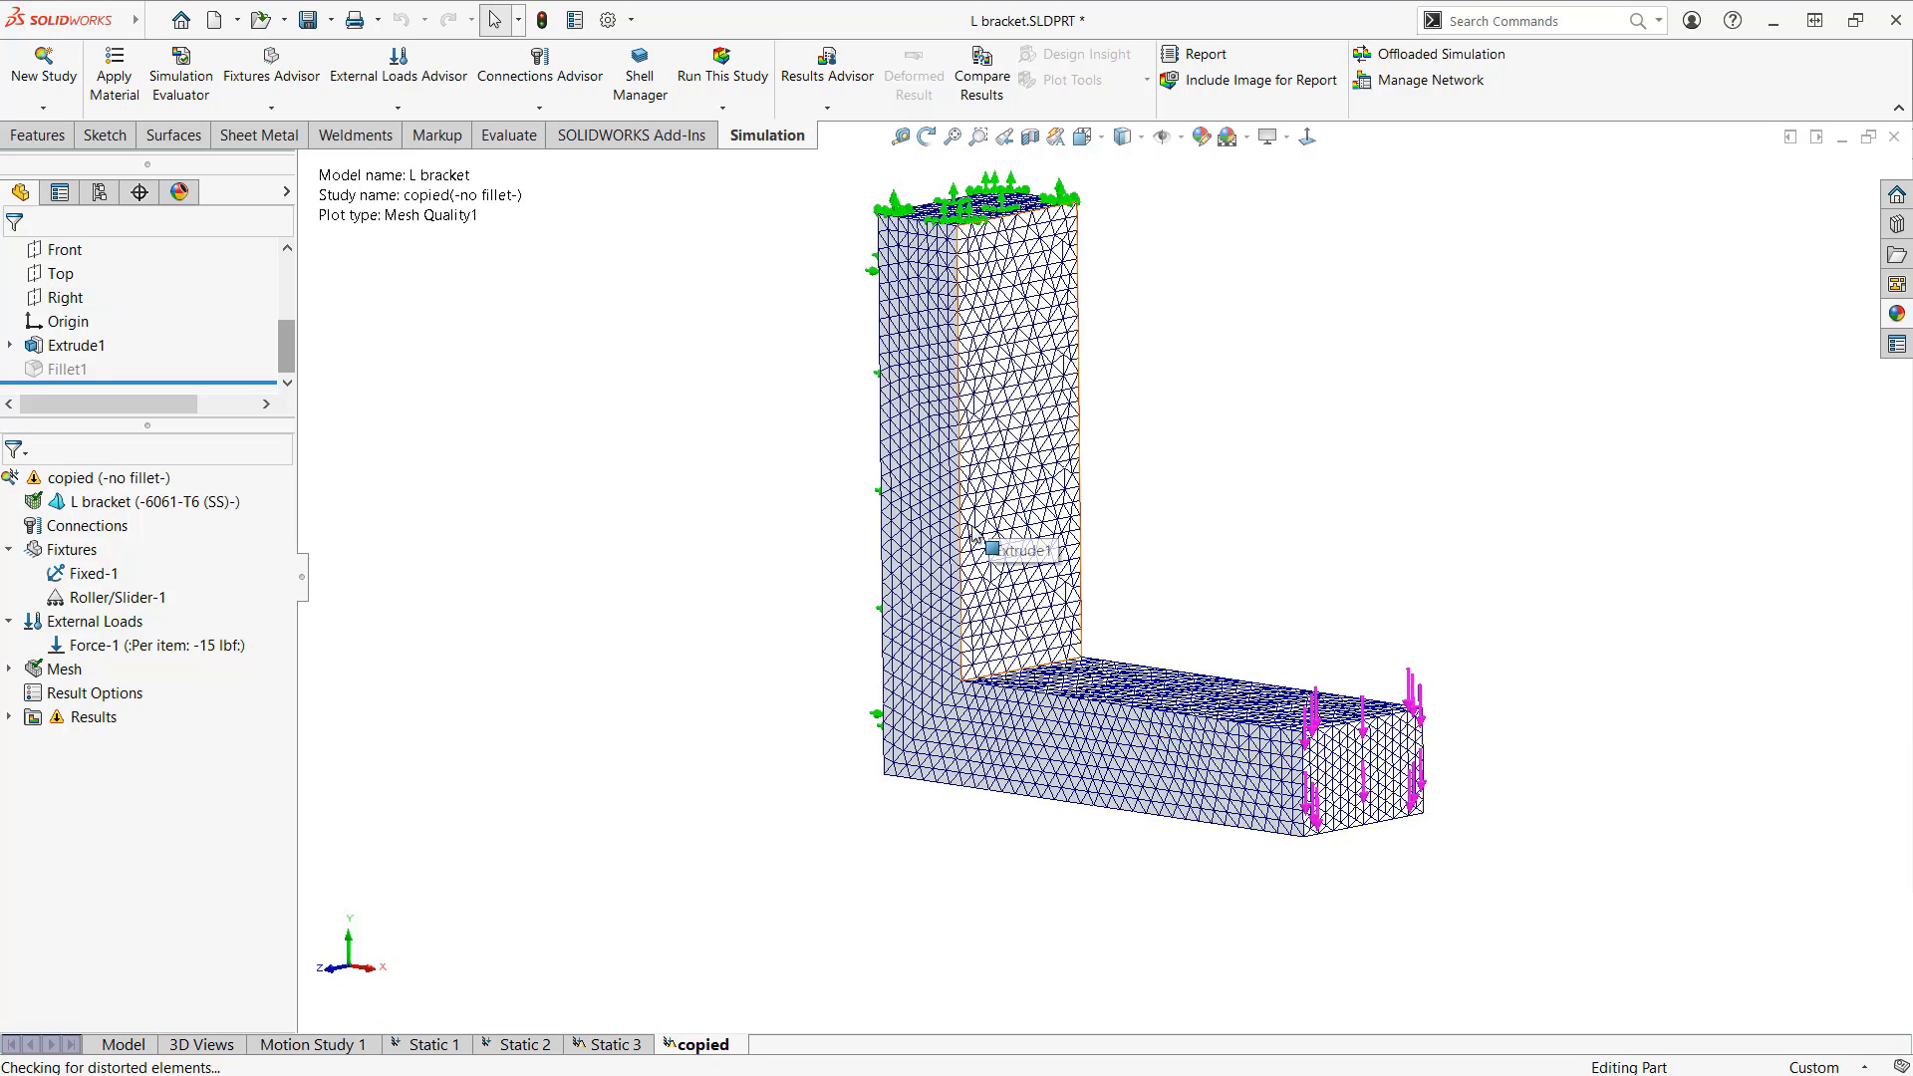
scroll(1027, 617, "down", 5)
scroll(1135, 618, "up", 8)
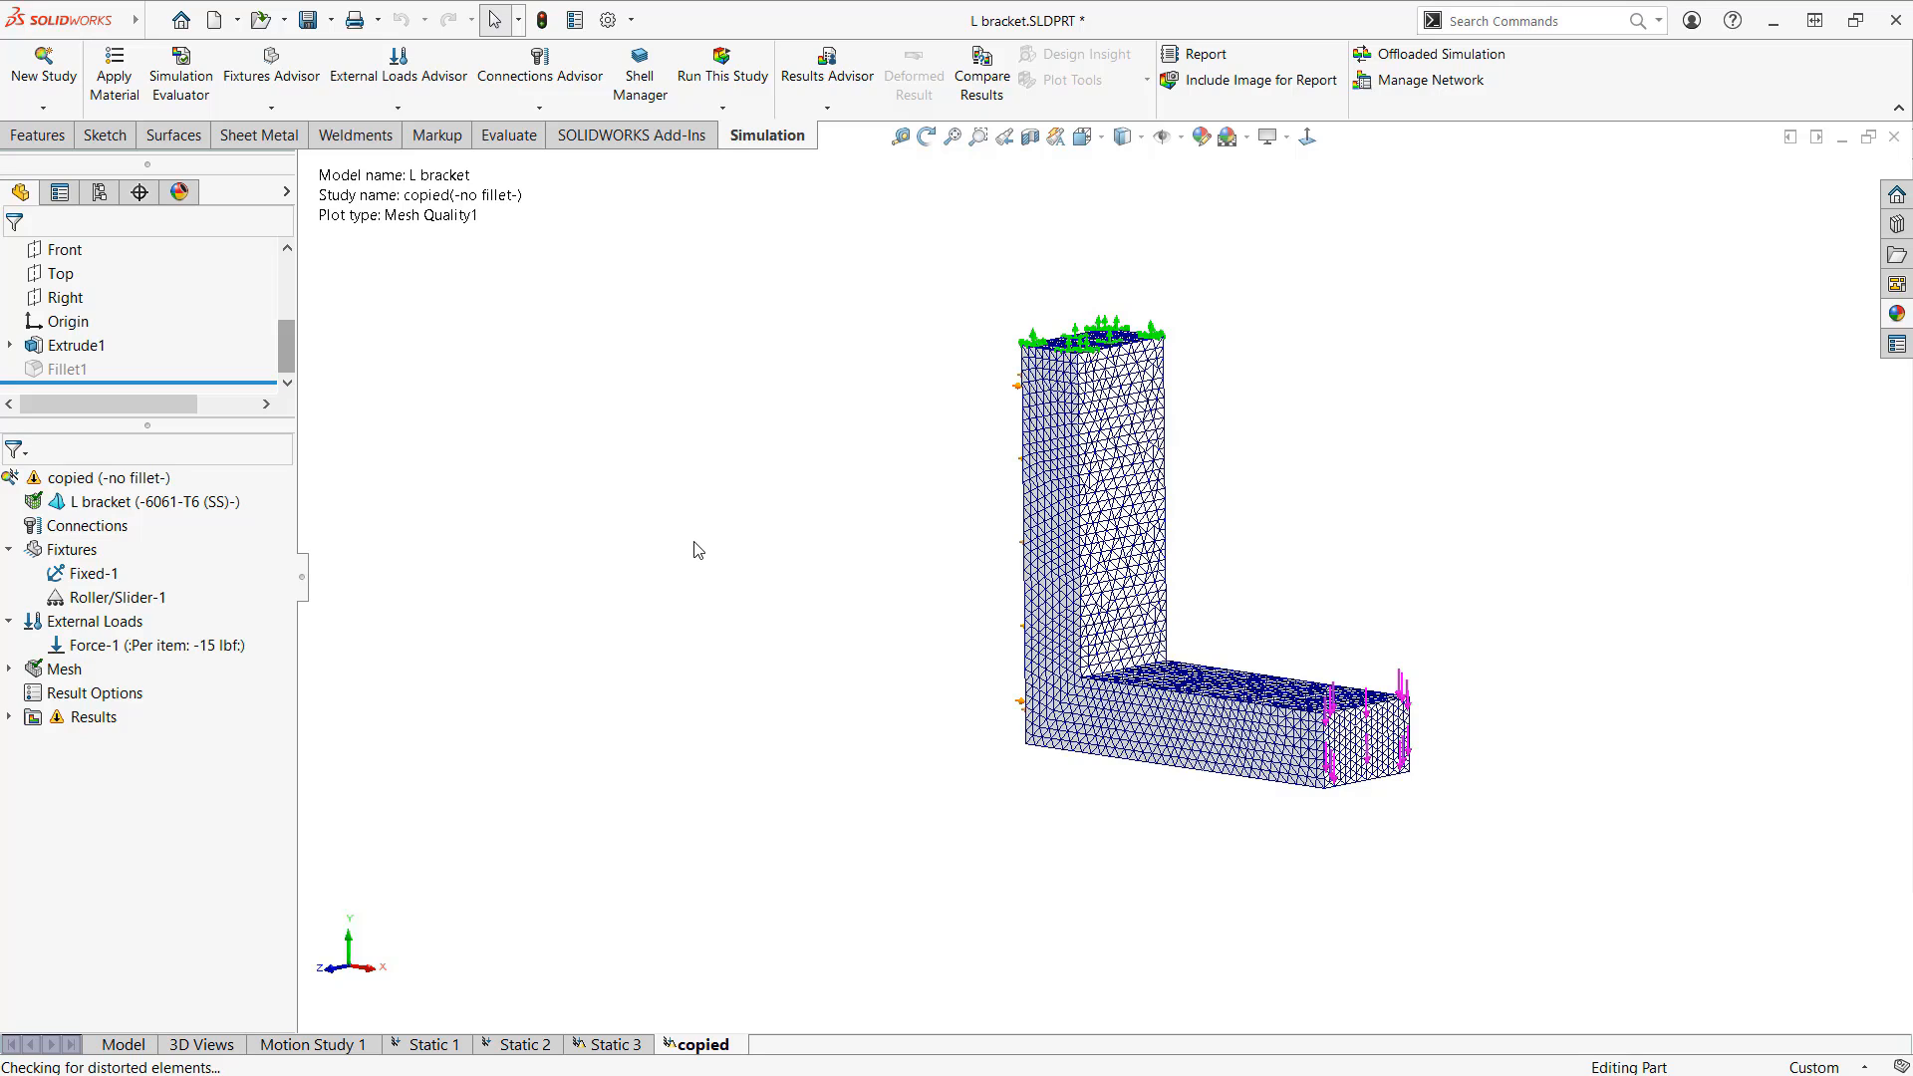
scroll(698, 543, "up", 10)
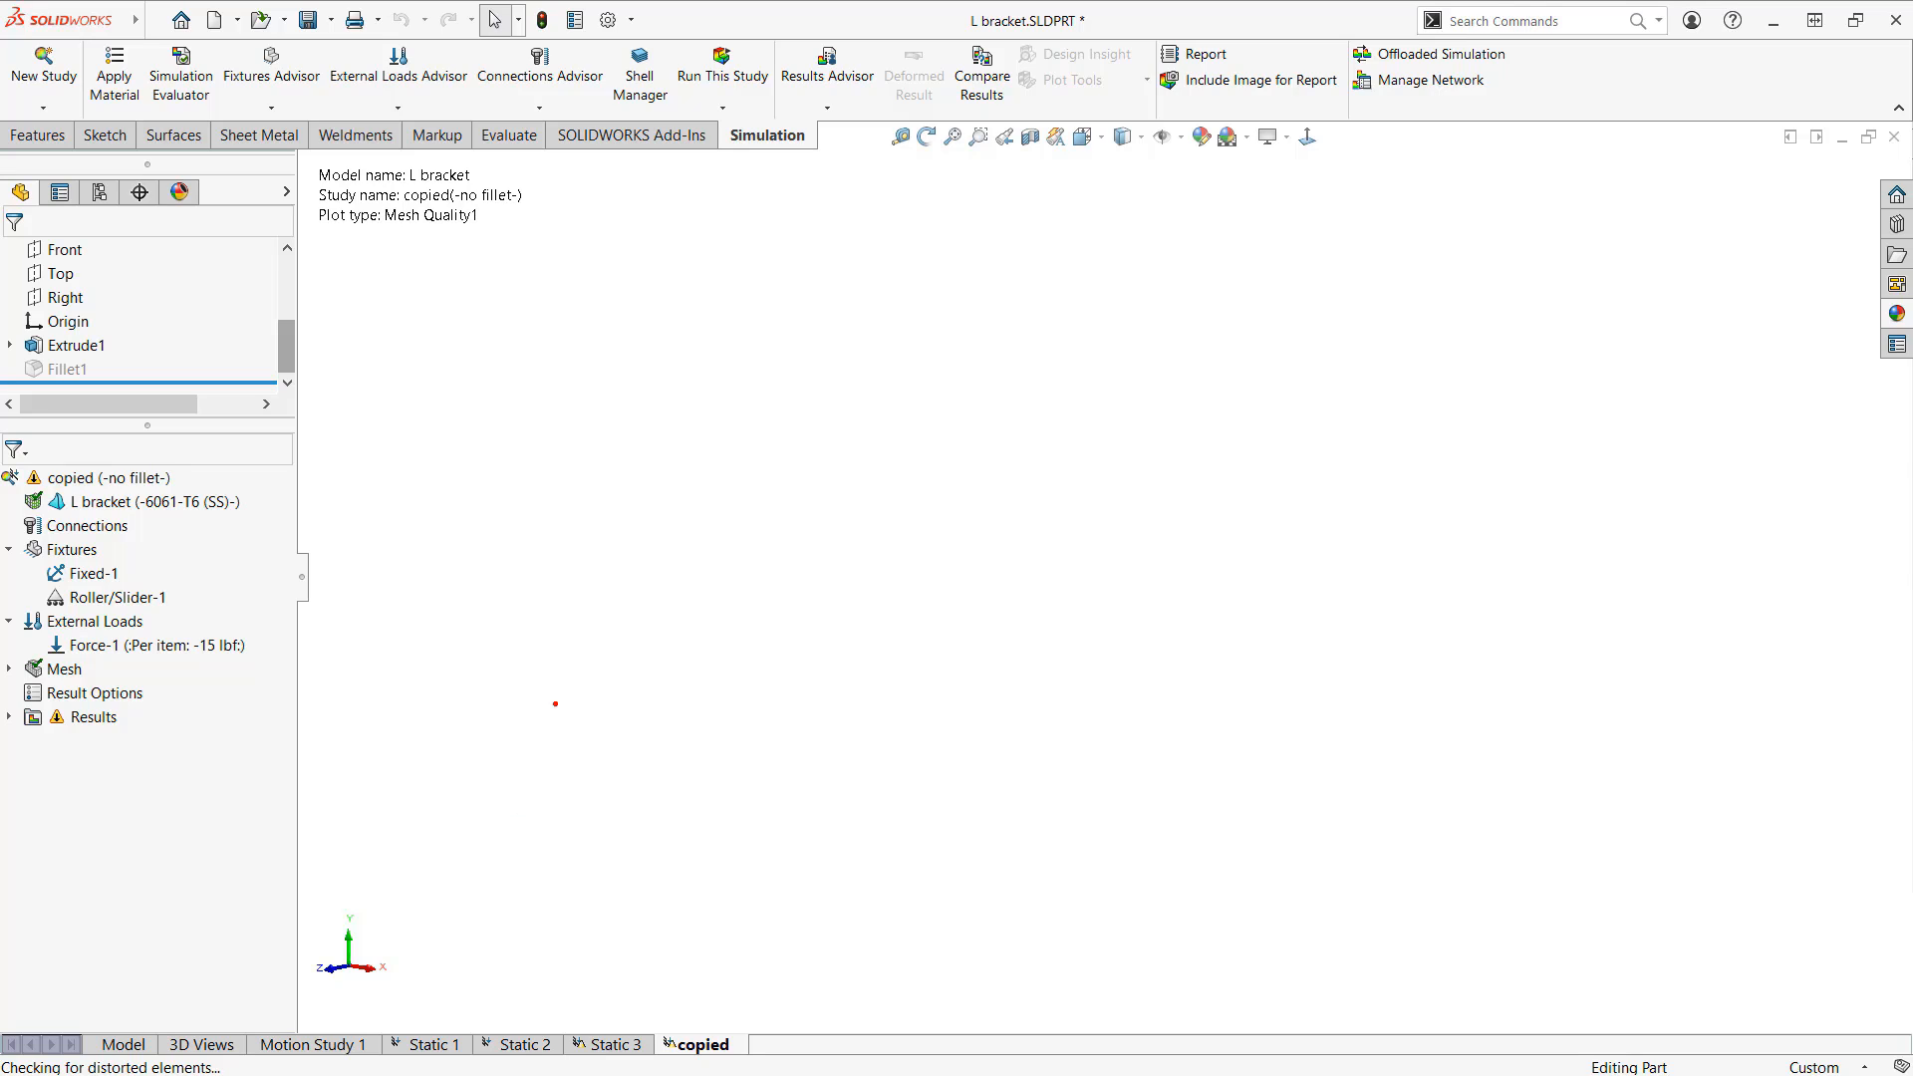
mouse_move(553, 754)
left_mouse_down()
mouse_move(578, 670)
mouse_move(840, 612)
mouse_move(948, 782)
mouse_move(565, 780)
mouse_move(547, 757)
left_mouse_up()
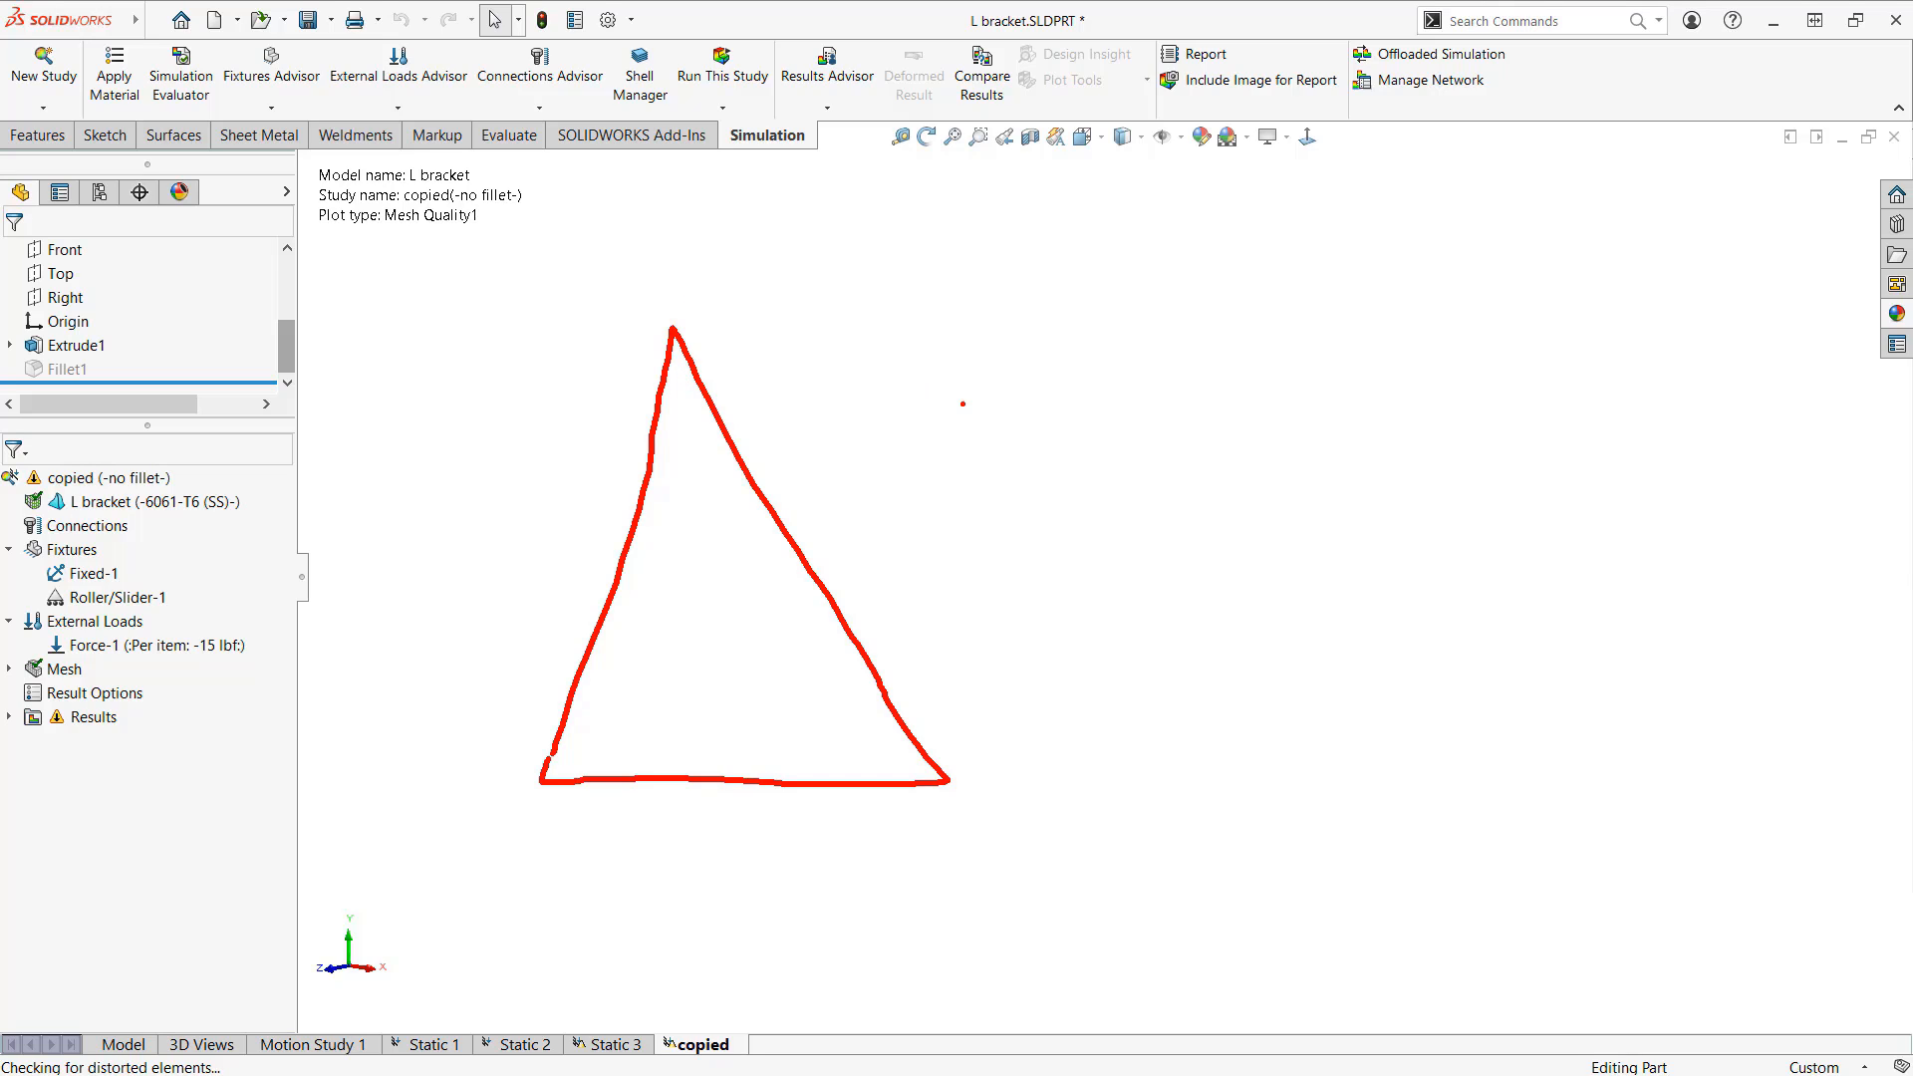
left_click_drag(673, 329, 731, 784)
left_click_drag(528, 853, 989, 888)
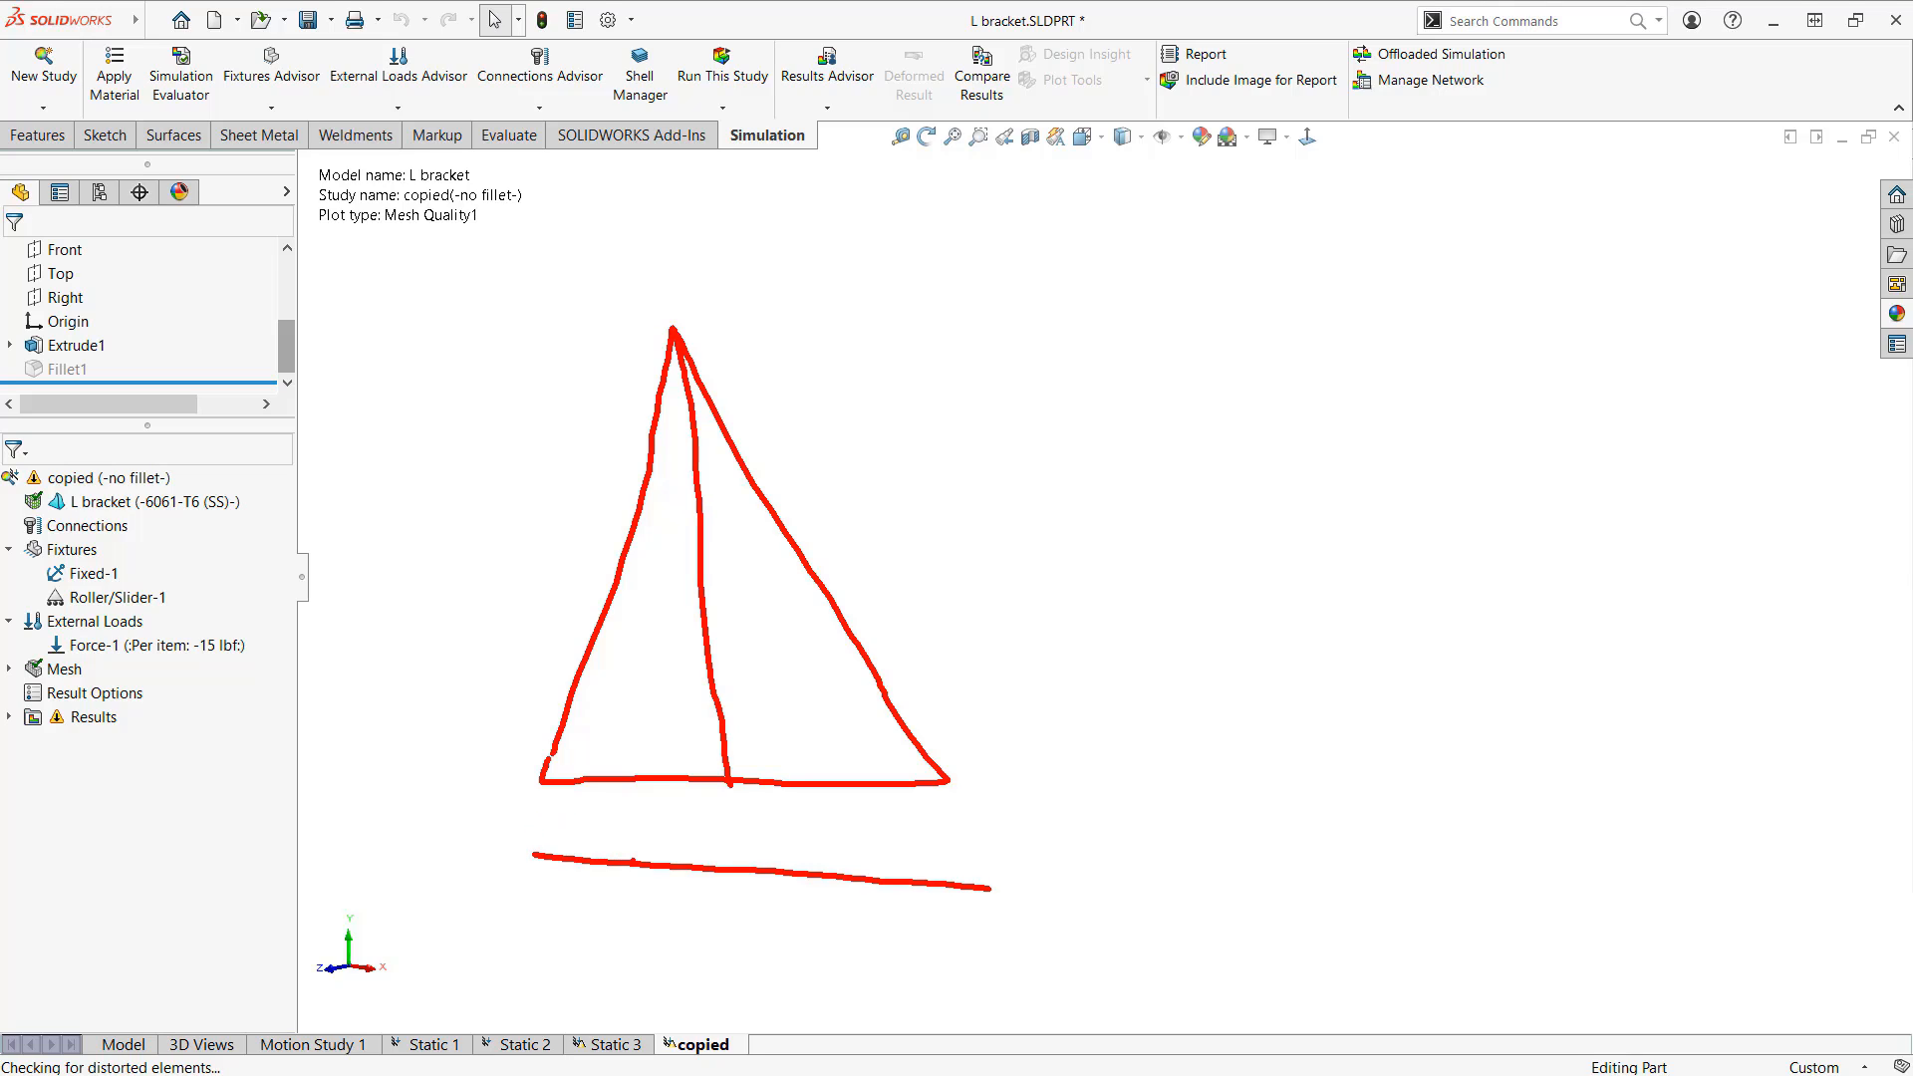
left_click_drag(531, 830, 545, 874)
left_click_drag(986, 862, 995, 919)
key("Escape")
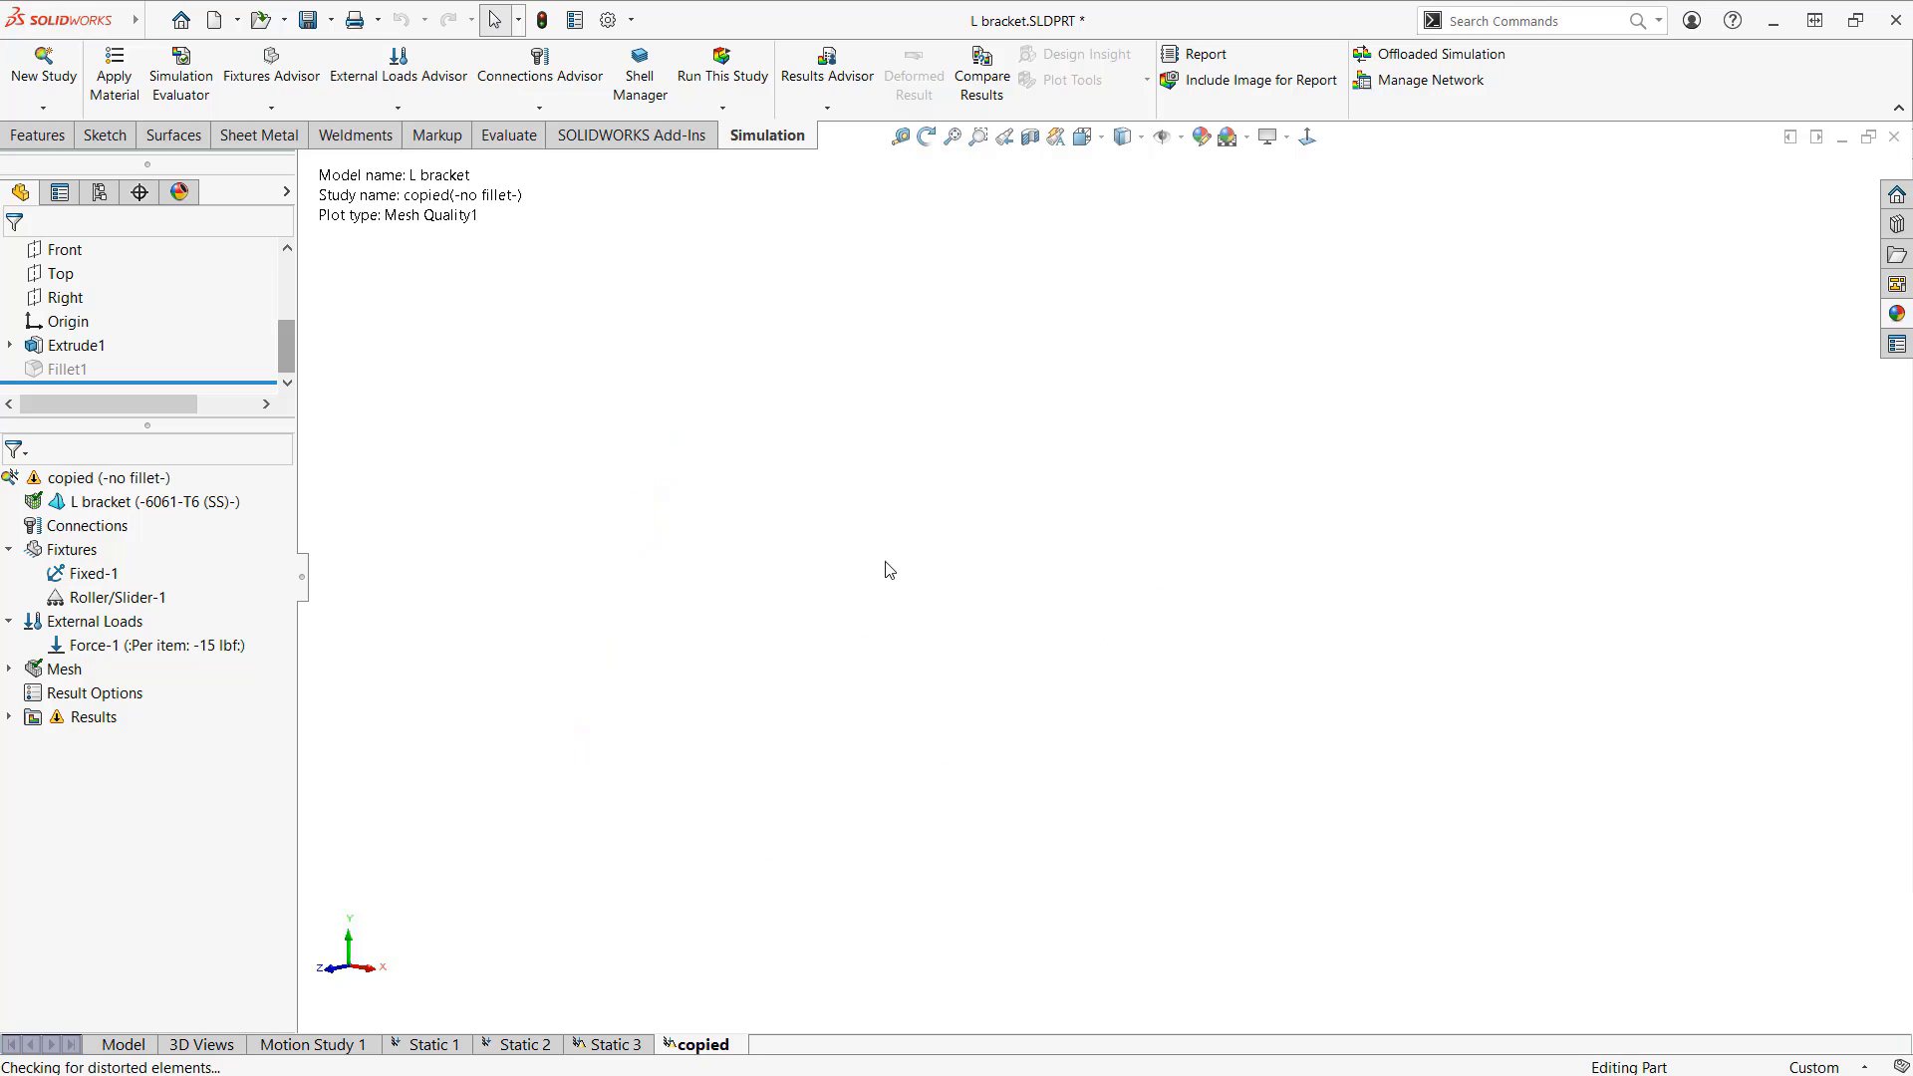
key("ctrl+2")
mouse_move(753, 636)
left_mouse_down()
mouse_move(1345, 664)
mouse_move(719, 680)
mouse_move(1062, 564)
mouse_move(1334, 685)
left_mouse_up()
left_click_drag(1061, 558, 1171, 294)
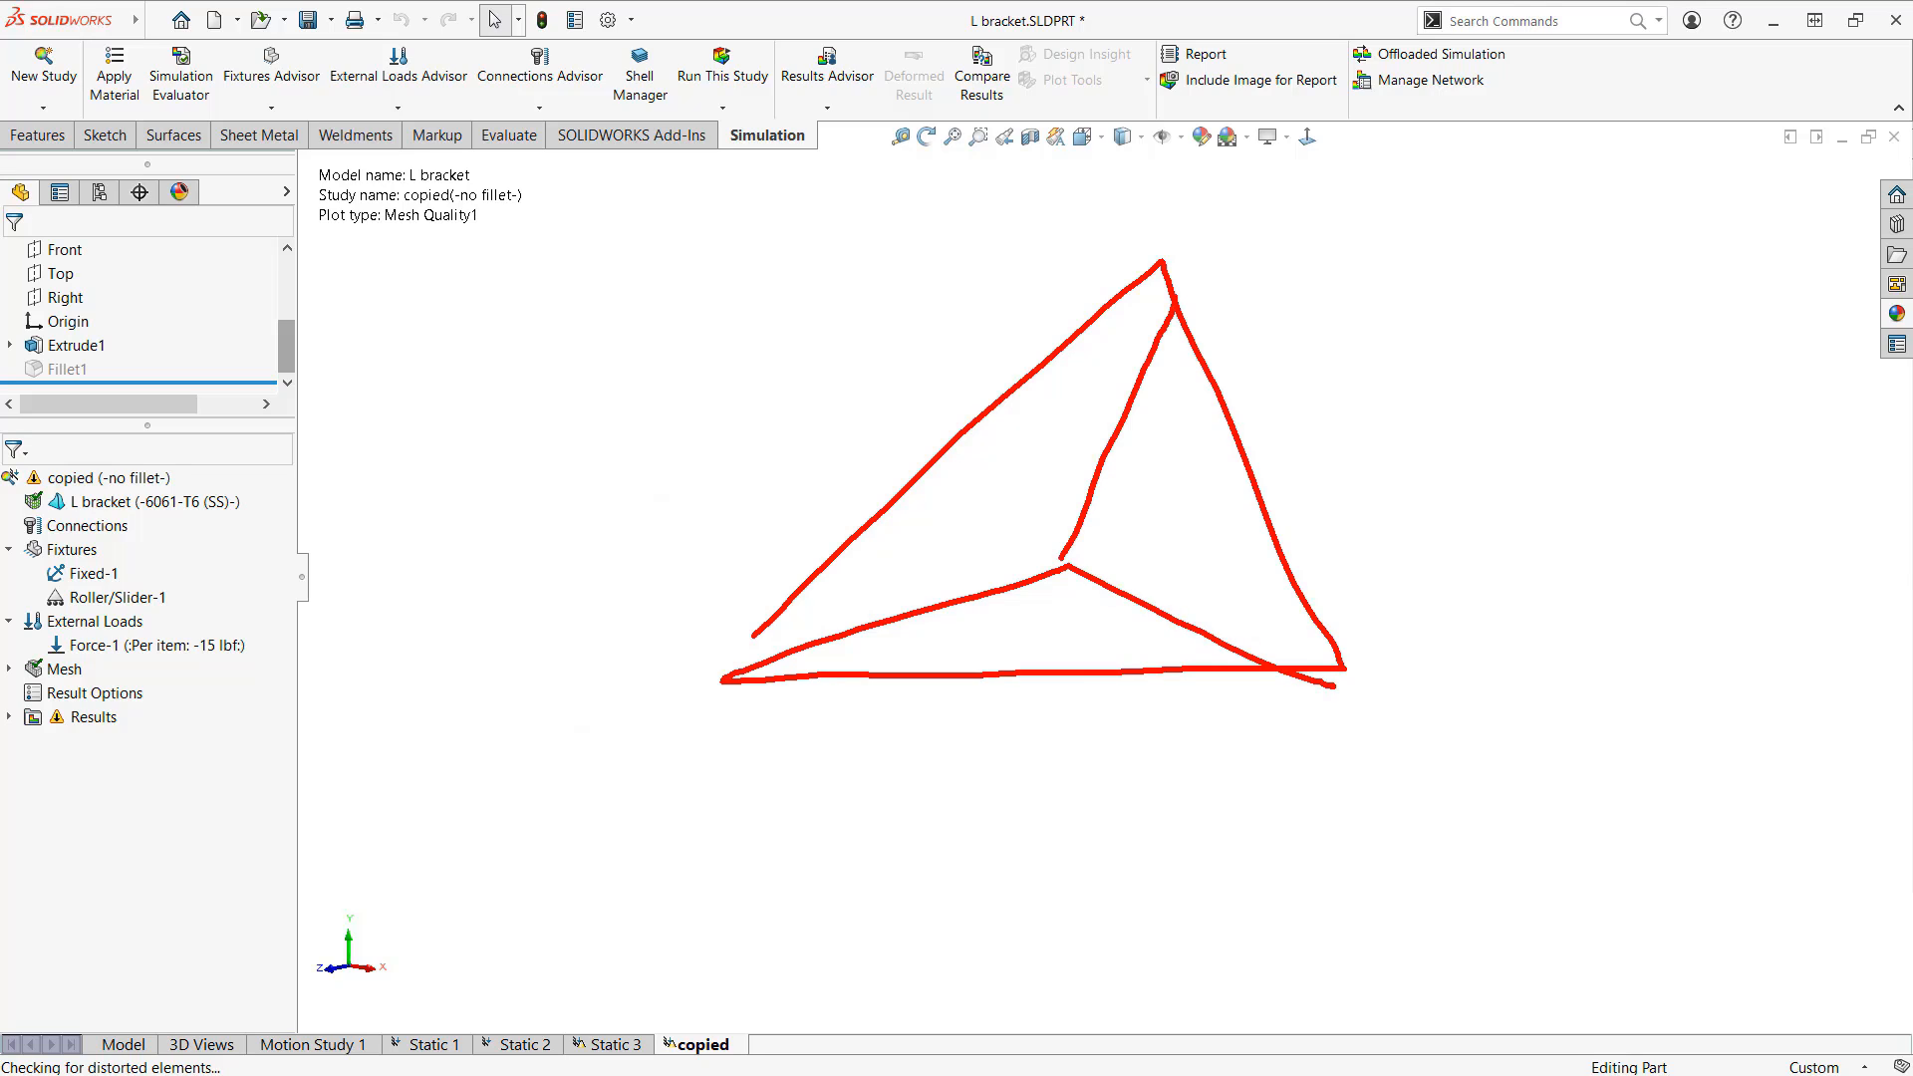
left_click_drag(924, 608, 1267, 500)
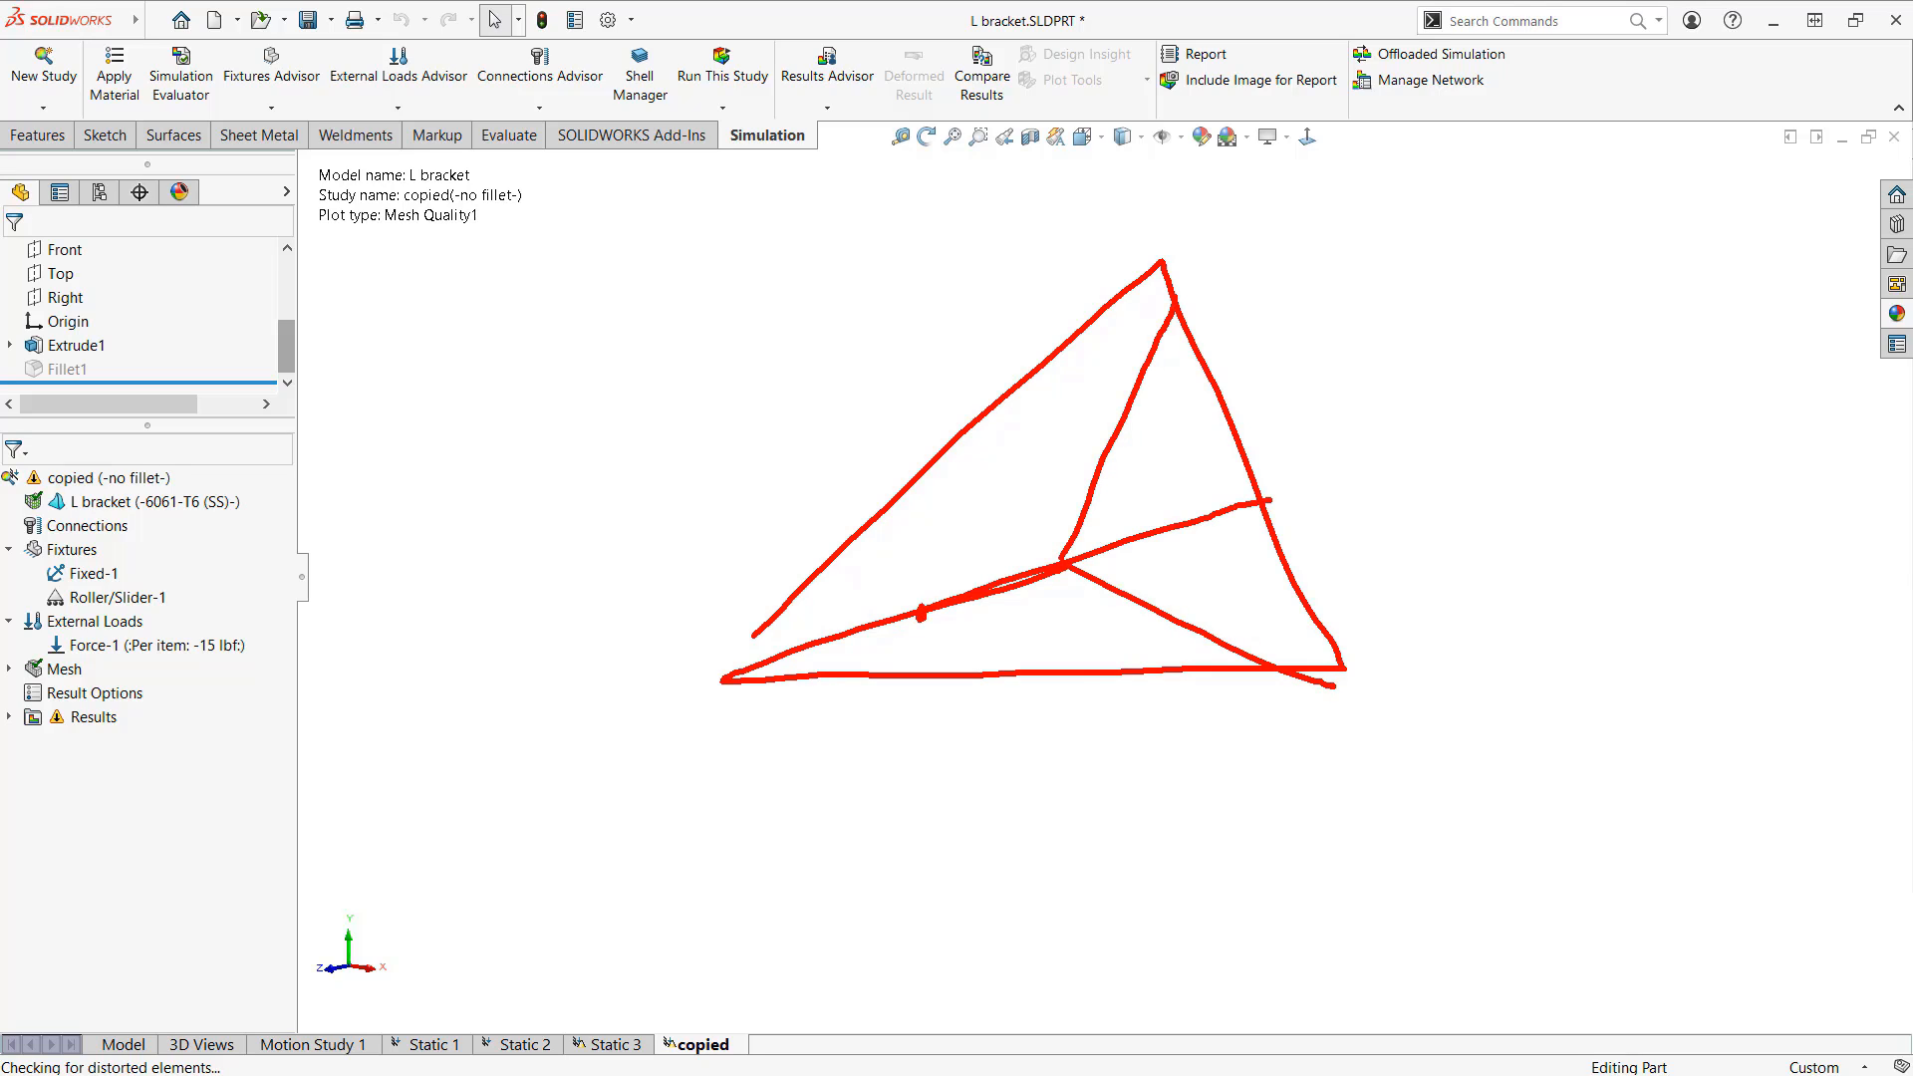
left_click_drag(1163, 625, 880, 429)
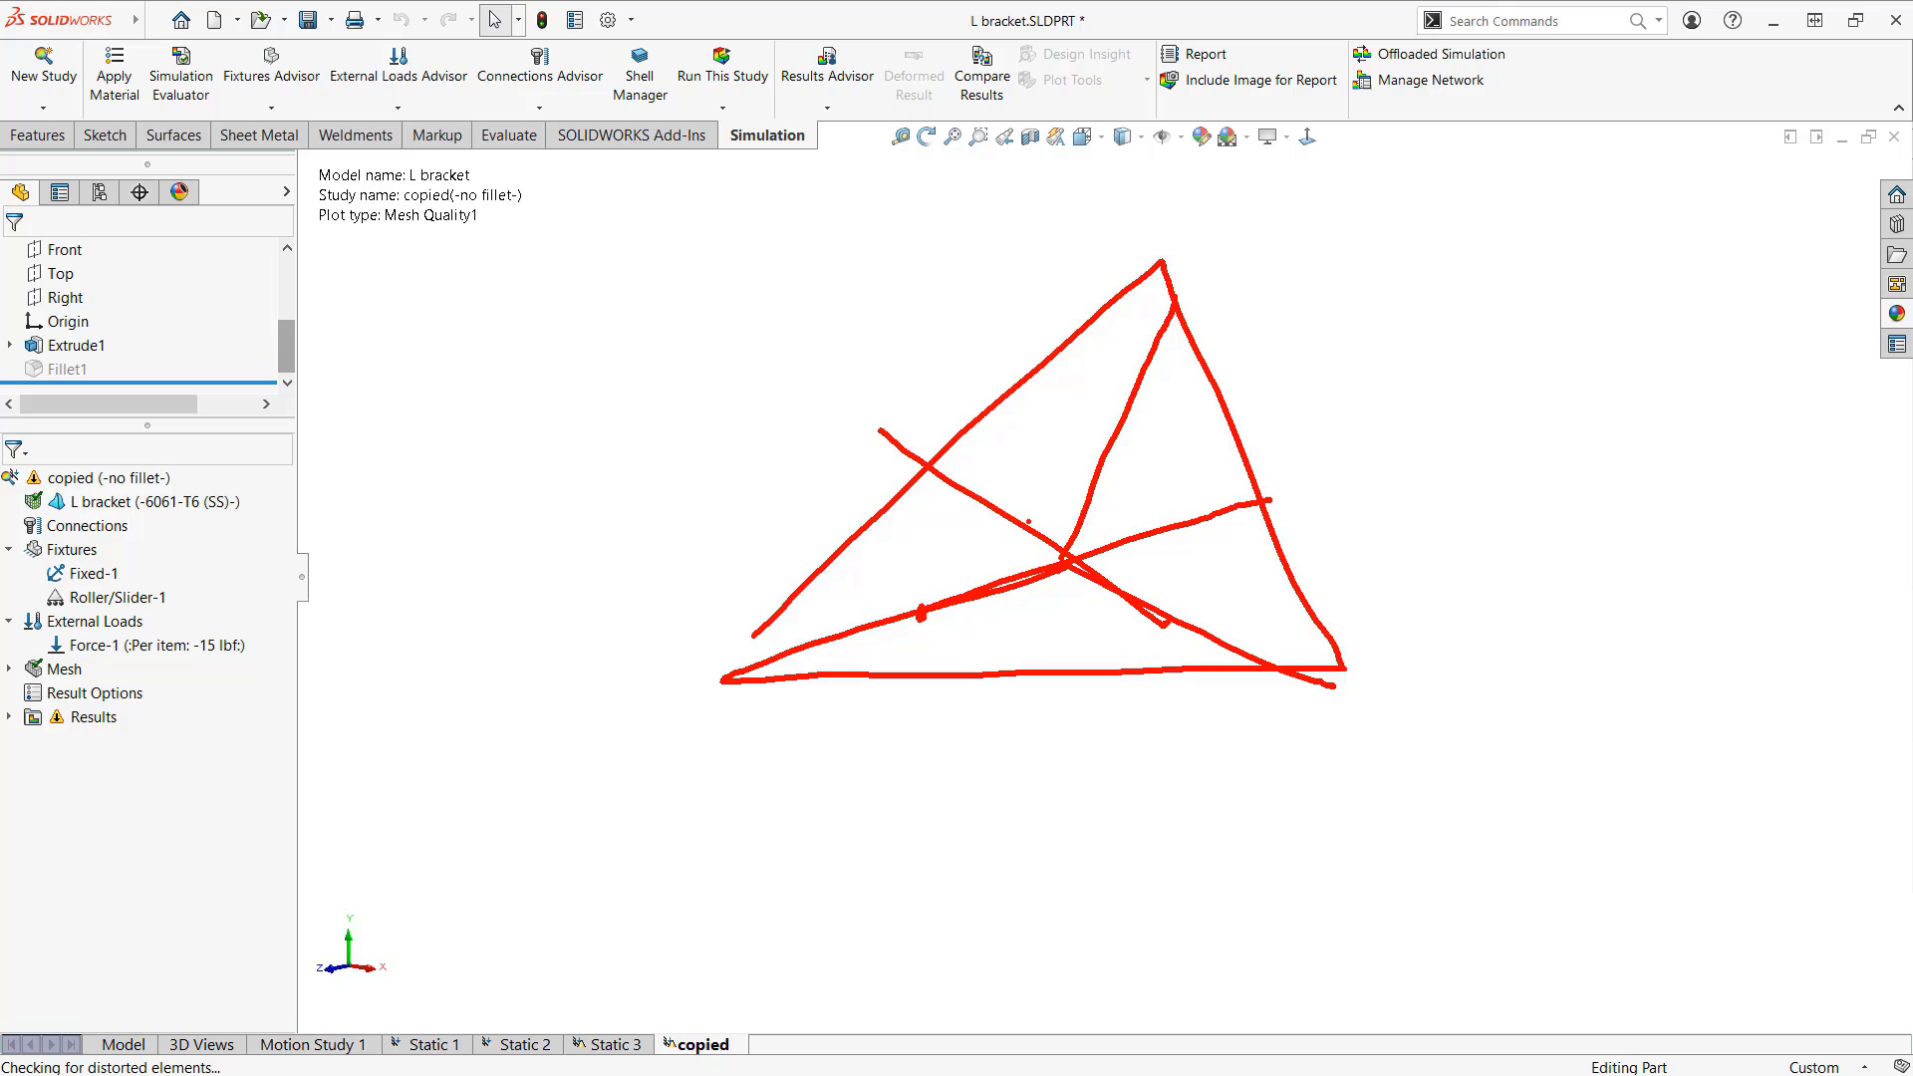
left_click_drag(1115, 443, 1056, 661)
key("e")
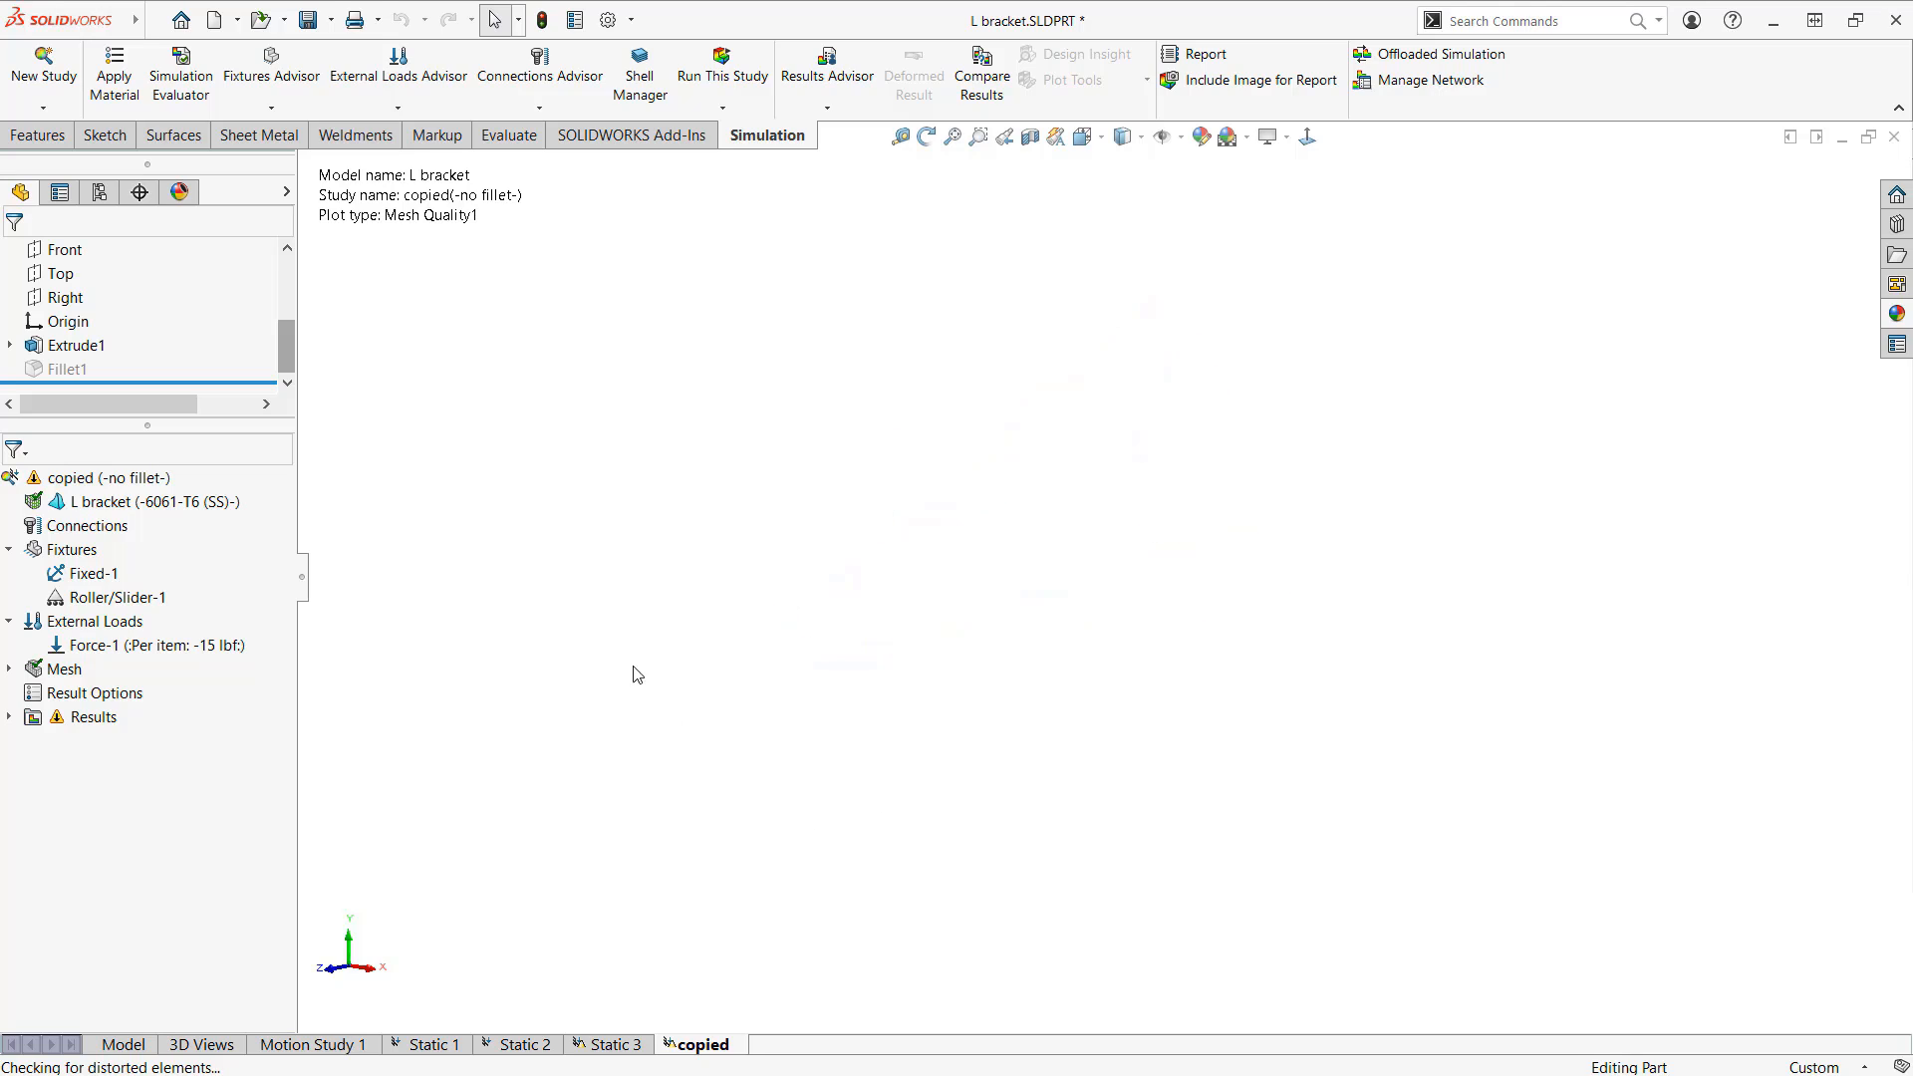
mouse_move(601, 737)
left_mouse_down()
mouse_move(961, 696)
mouse_move(598, 745)
mouse_move(801, 630)
mouse_move(996, 715)
left_mouse_up()
left_click_drag(803, 628, 844, 462)
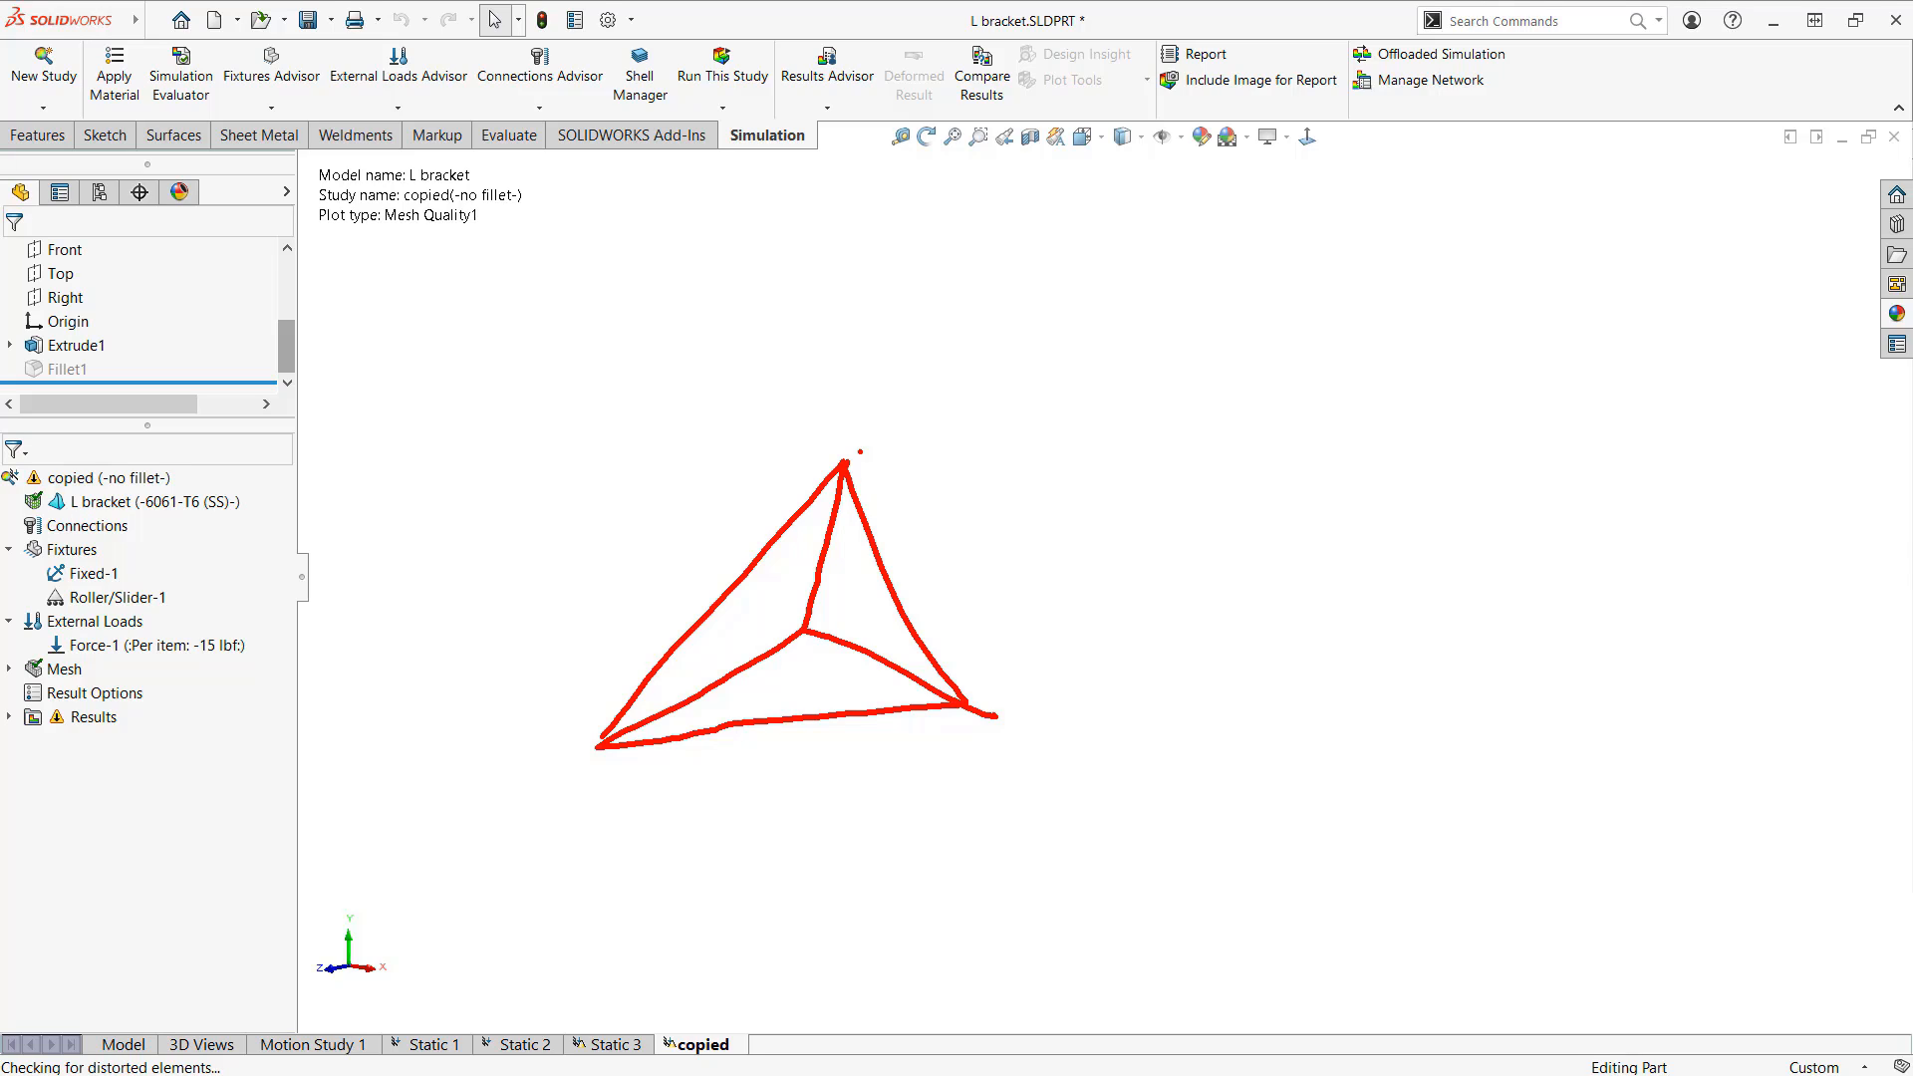
key("Escape")
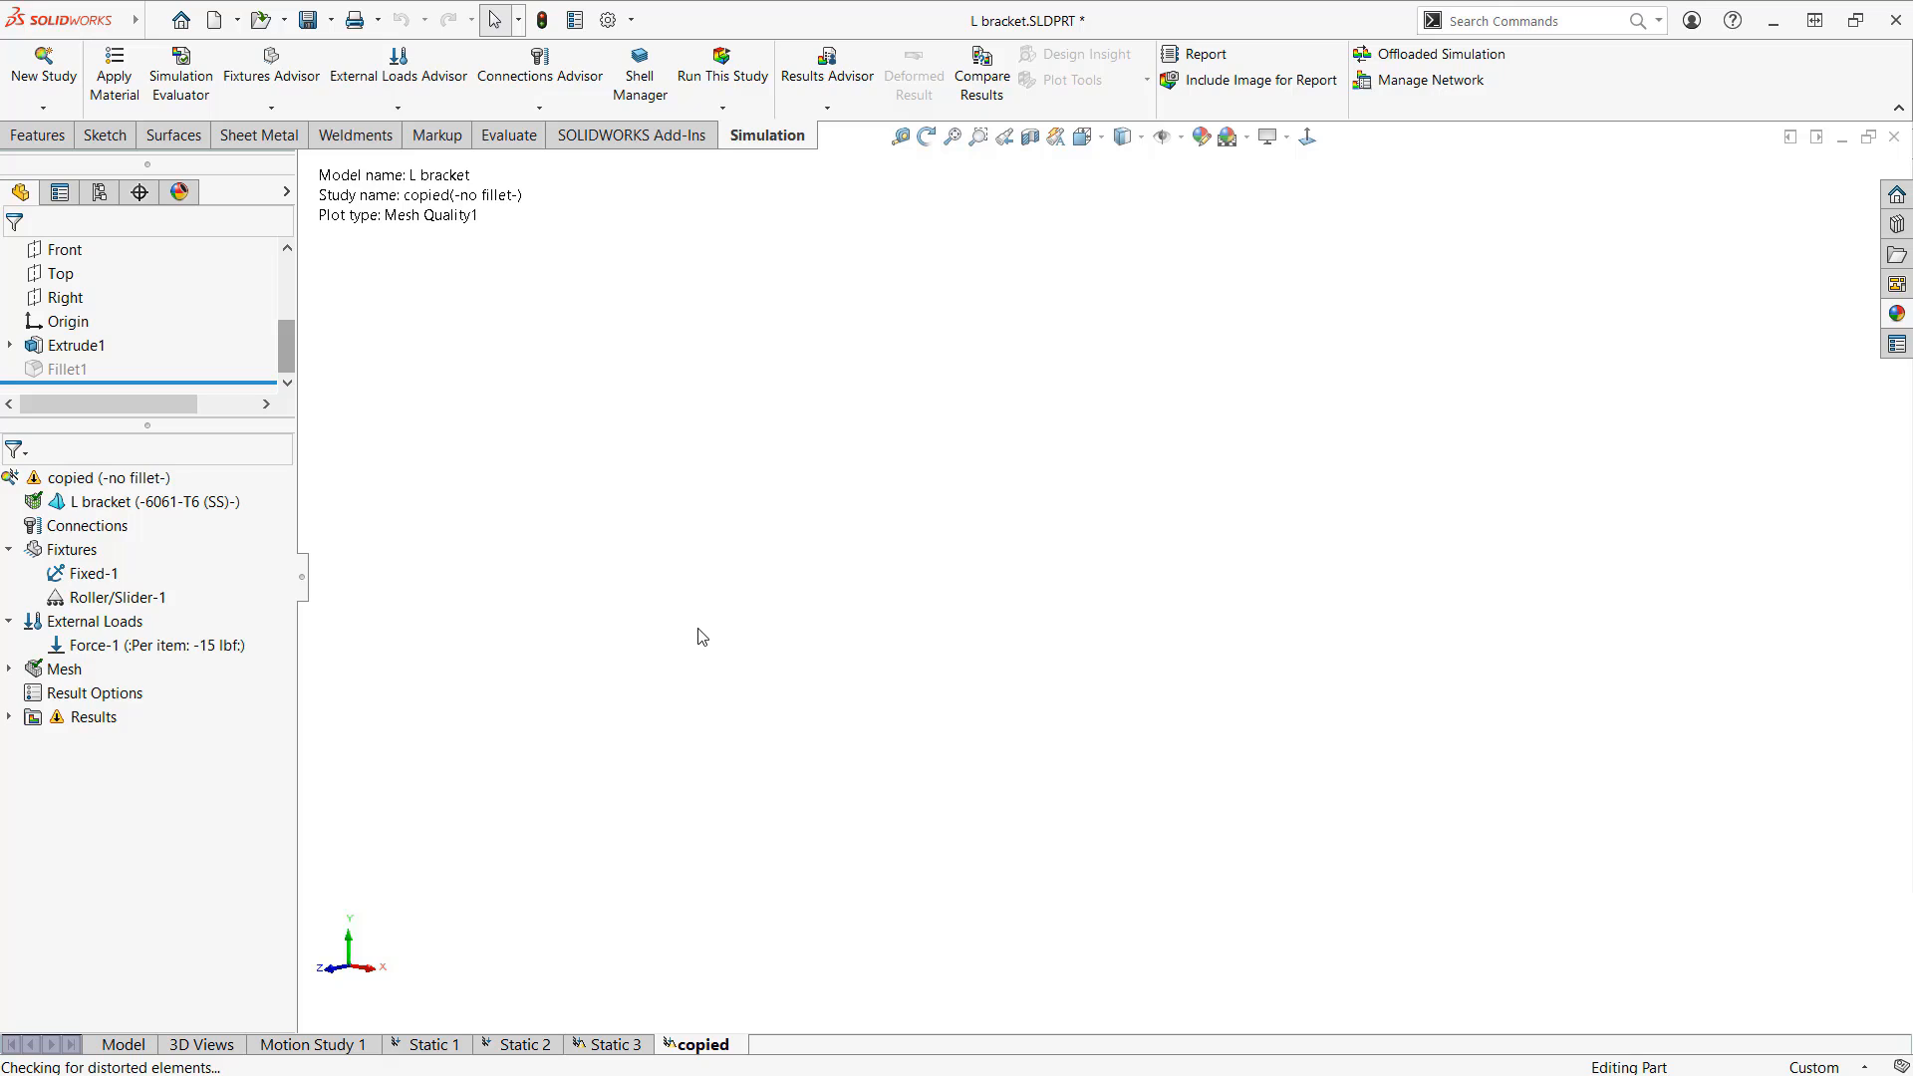
mouse_move(648, 728)
left_mouse_down()
mouse_move(755, 422)
mouse_move(940, 704)
mouse_move(645, 737)
left_mouse_up()
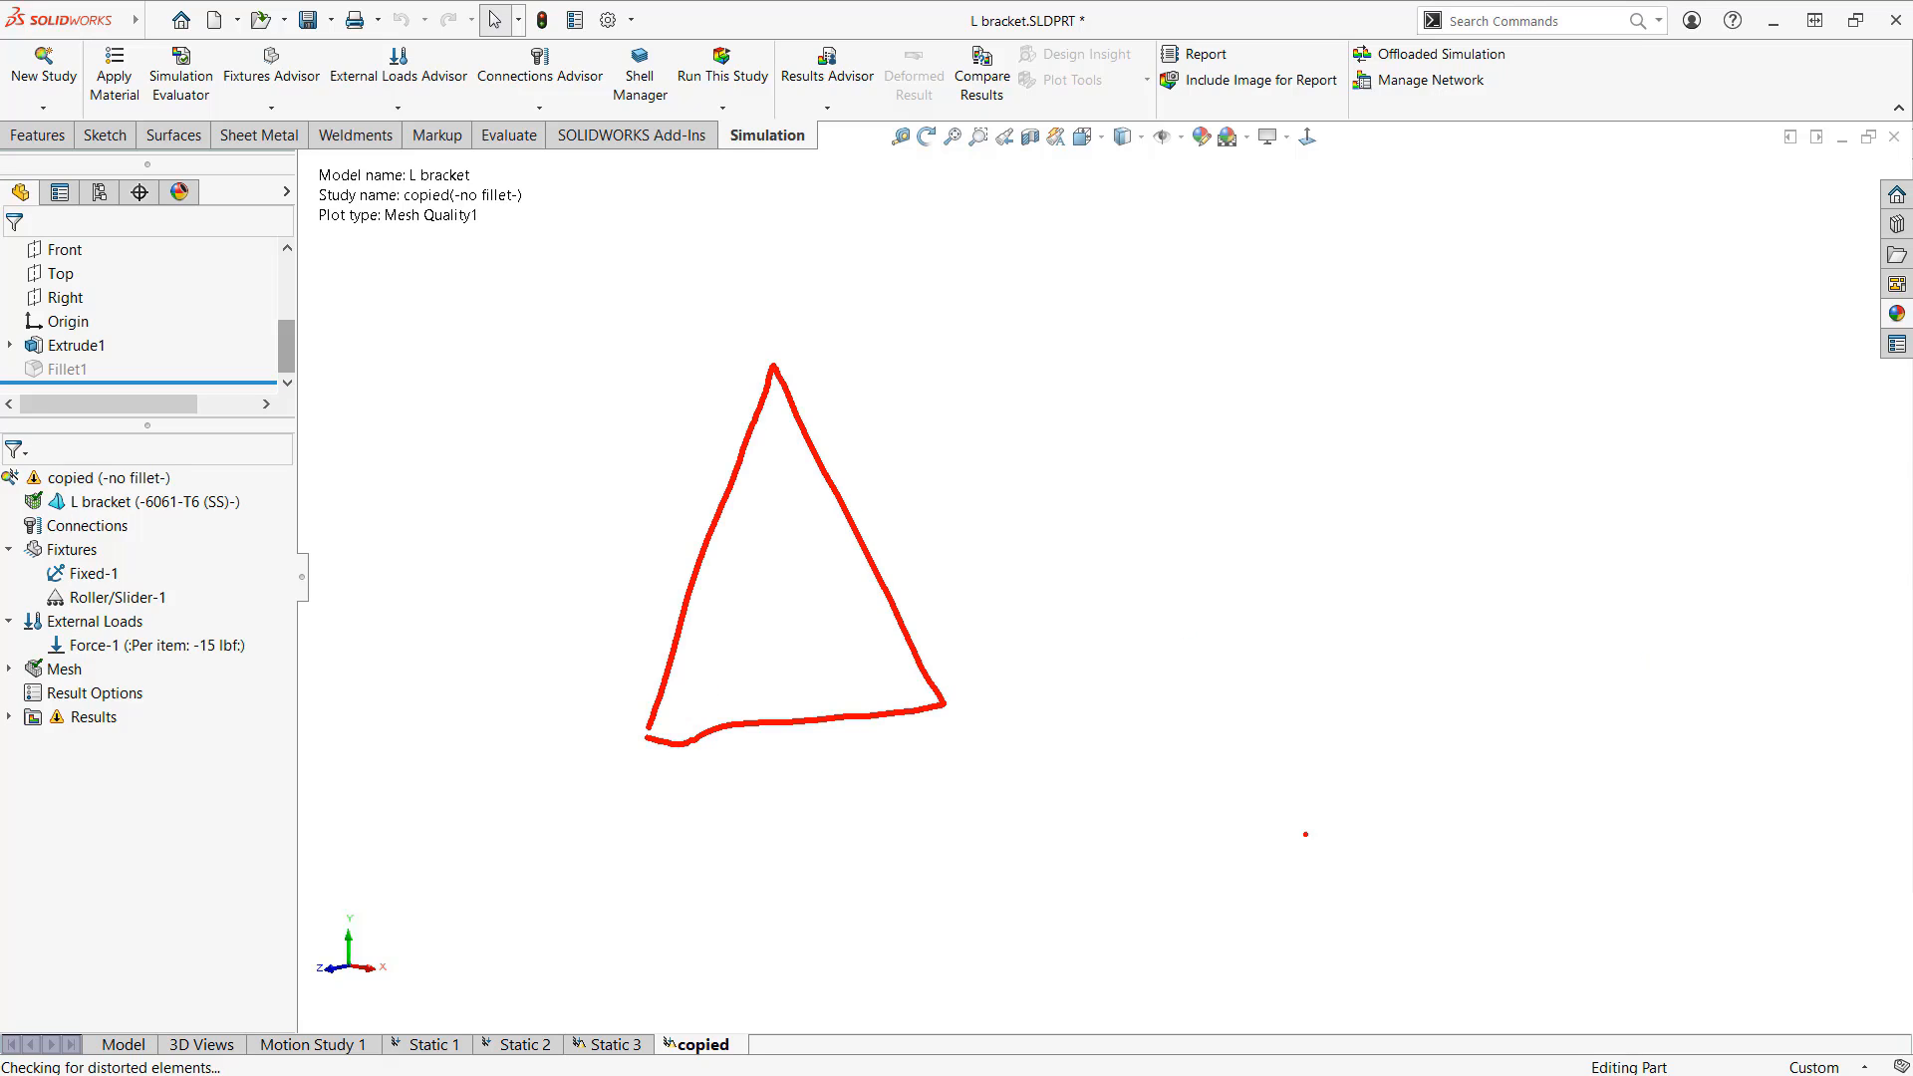
left_click_drag(1252, 874, 1483, 883)
mouse_move(1249, 872)
left_mouse_down()
mouse_move(1414, 209)
mouse_move(1477, 868)
left_mouse_up()
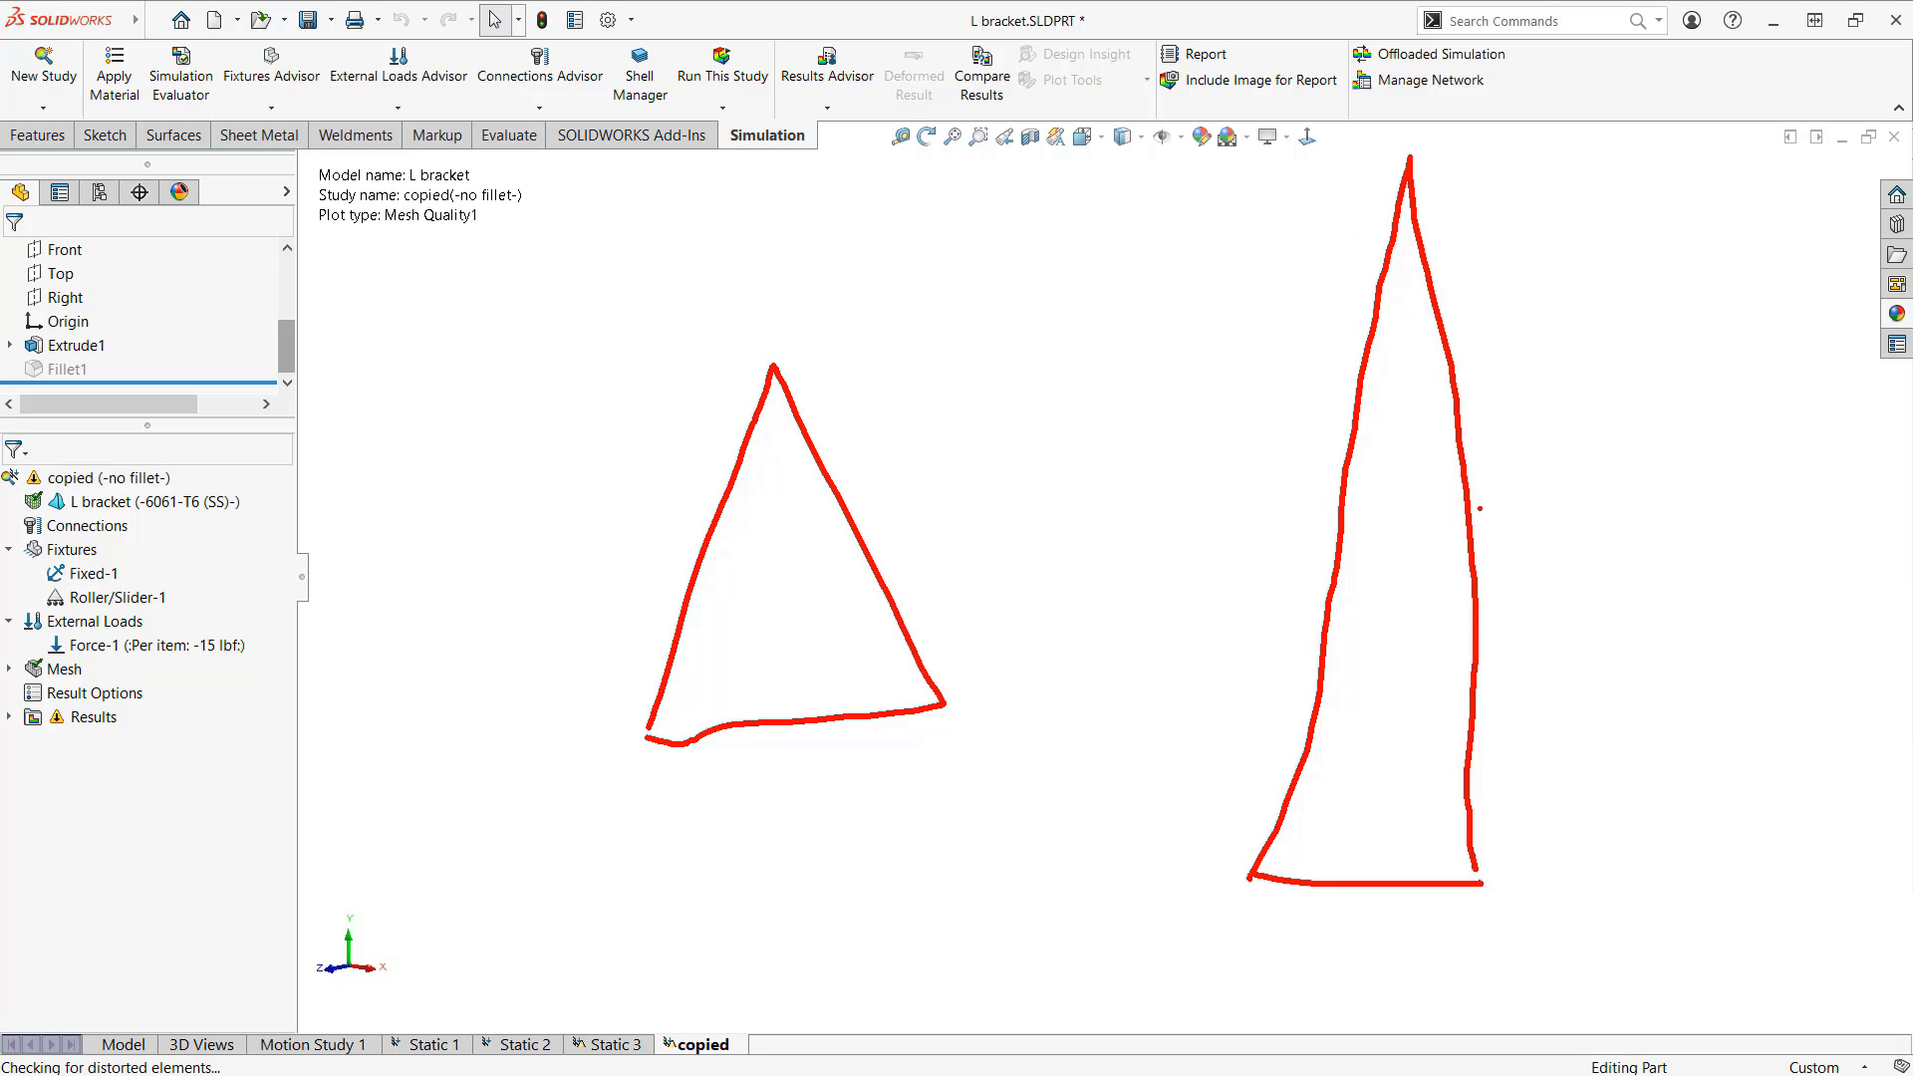
mouse_move(1509, 475)
left_mouse_down()
mouse_move(1550, 613)
mouse_move(1551, 530)
mouse_move(1536, 586)
left_mouse_up()
mouse_move(1618, 508)
left_mouse_down()
mouse_move(1626, 536)
mouse_move(1657, 436)
mouse_move(1676, 508)
left_mouse_up()
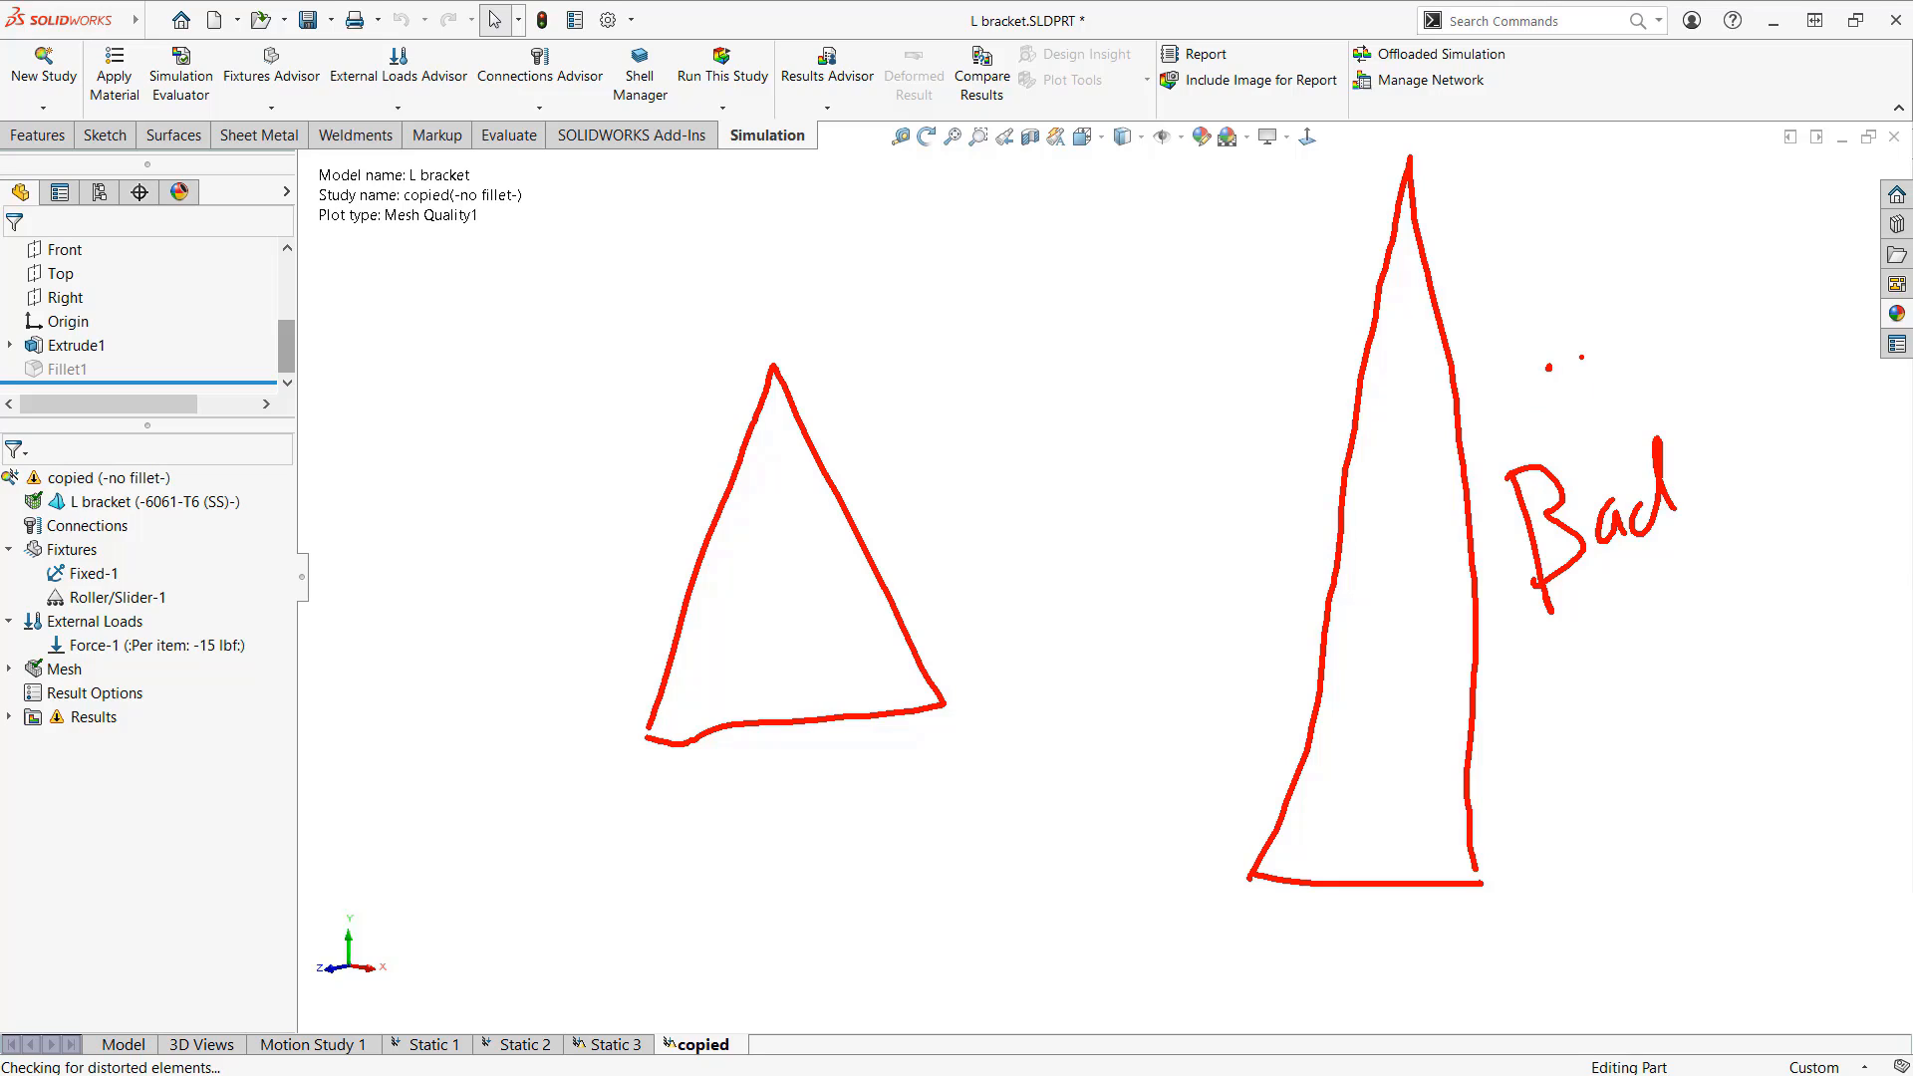
left_click(1583, 356)
left_click_drag(1561, 409, 1604, 404)
left_click(736, 545)
left_click_drag(718, 607, 767, 598)
key("Escape")
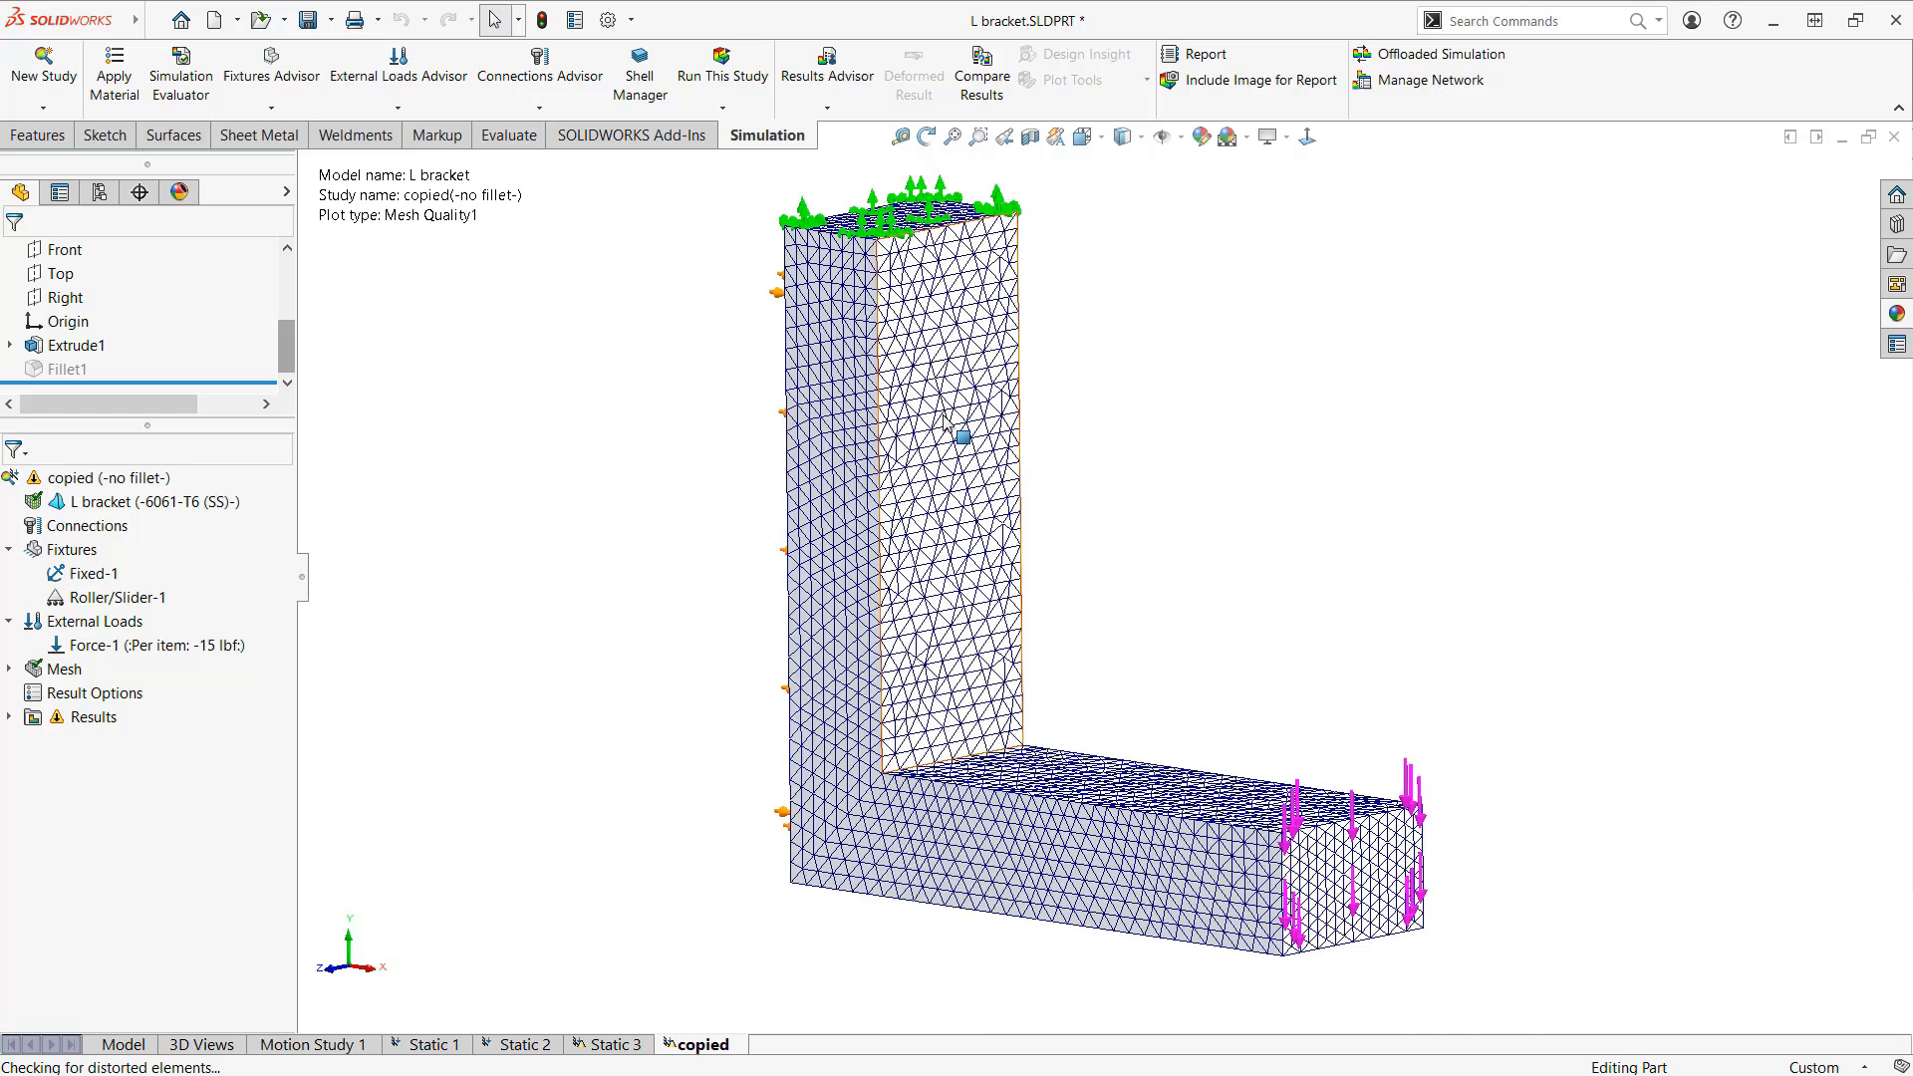
Step: Examine the shape of the triangular mesh elements on the inner face of the bracket's upright leg
scroll(951, 462, "down", 5)
scroll(948, 463, "down", 1)
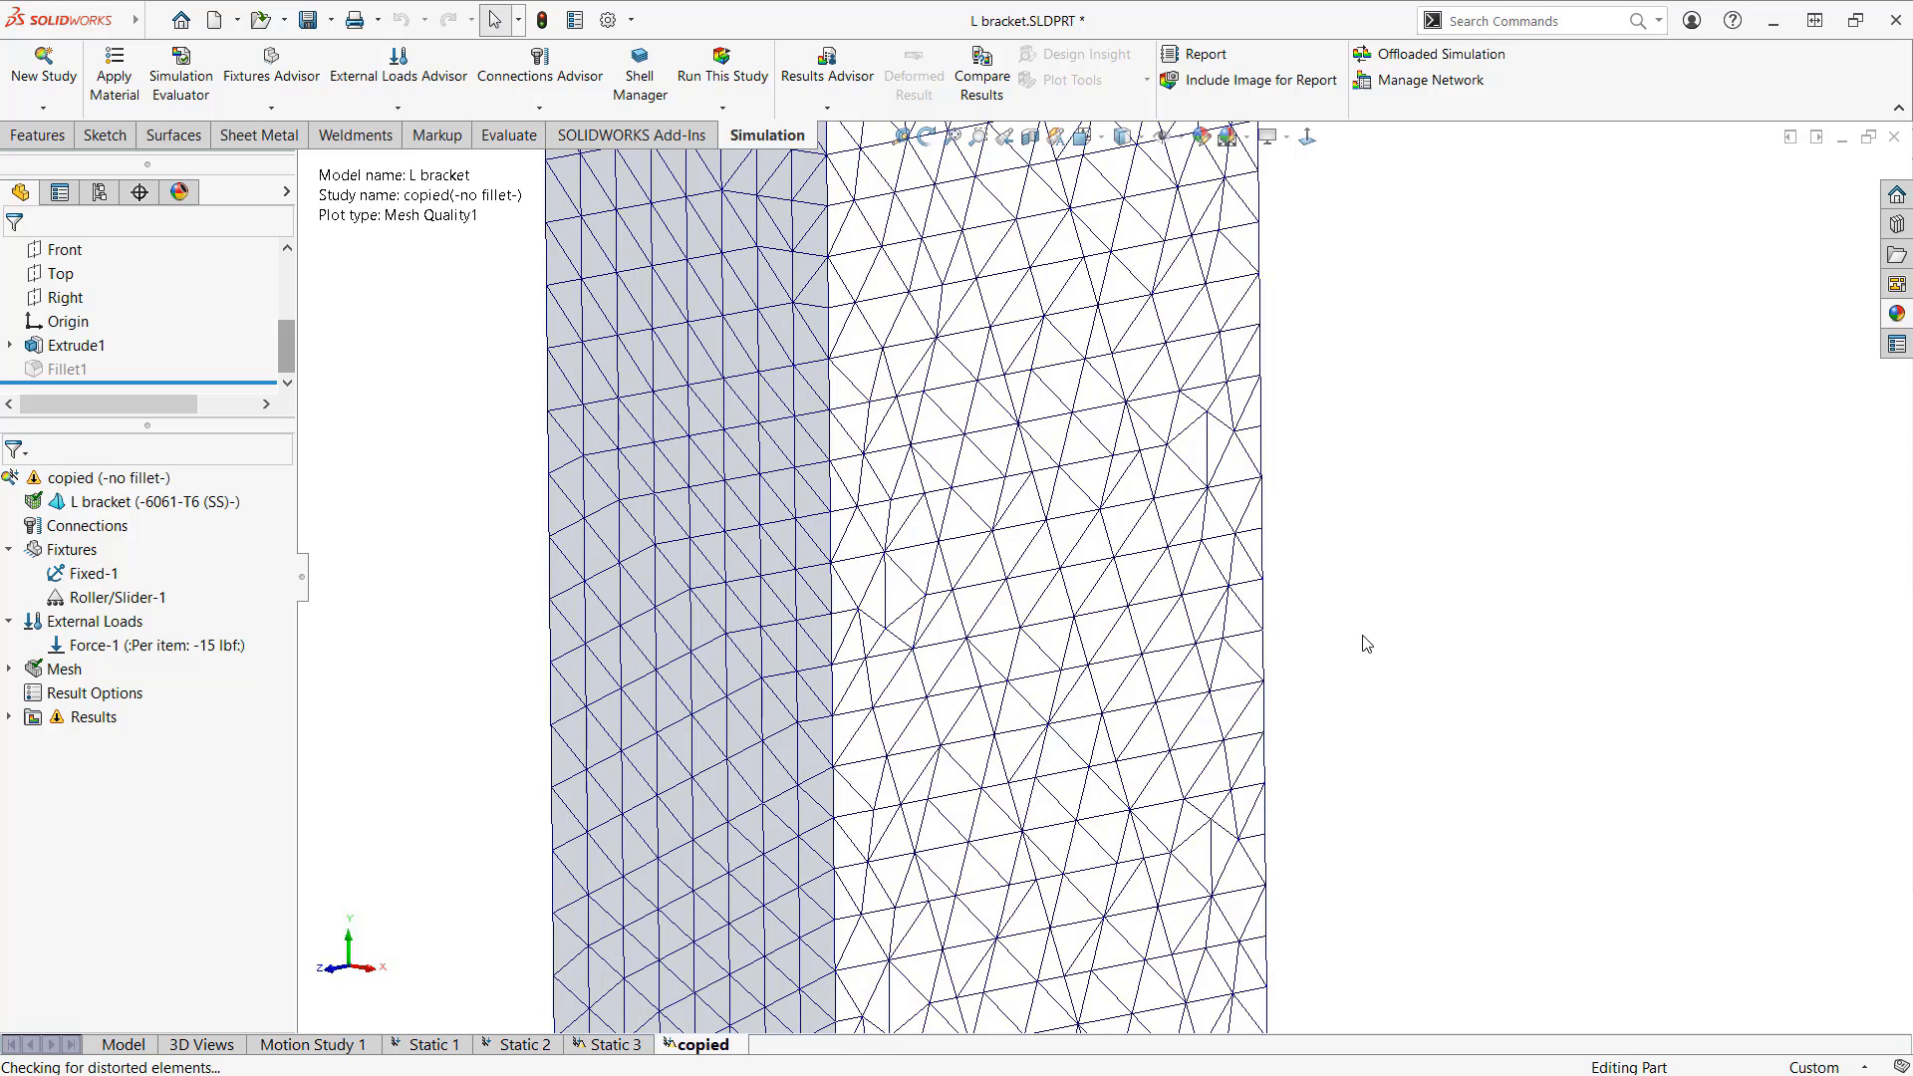
mouse_move(915, 643)
left_mouse_down()
mouse_move(926, 596)
mouse_move(954, 588)
mouse_move(910, 650)
left_mouse_up()
mouse_move(1015, 683)
left_mouse_down()
mouse_move(968, 638)
mouse_move(1014, 655)
mouse_move(1006, 679)
left_mouse_up()
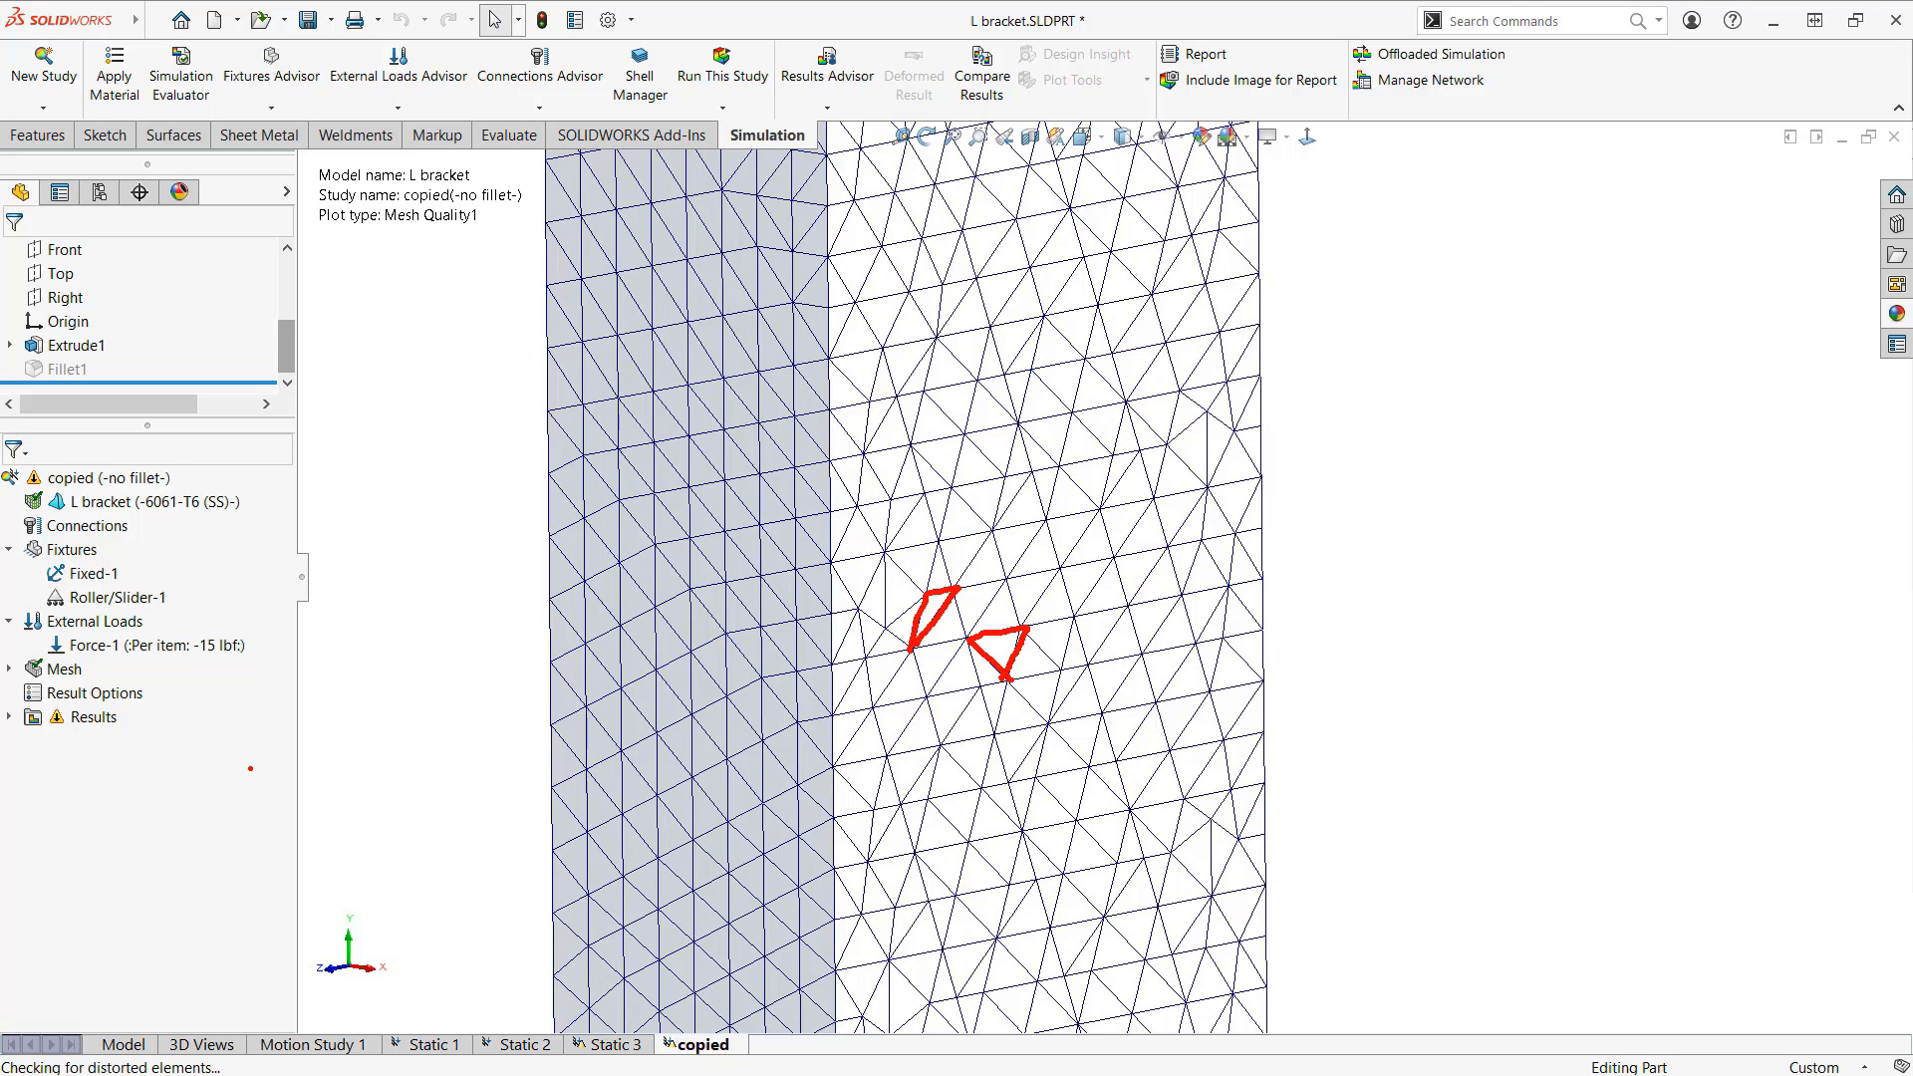
key("Escape")
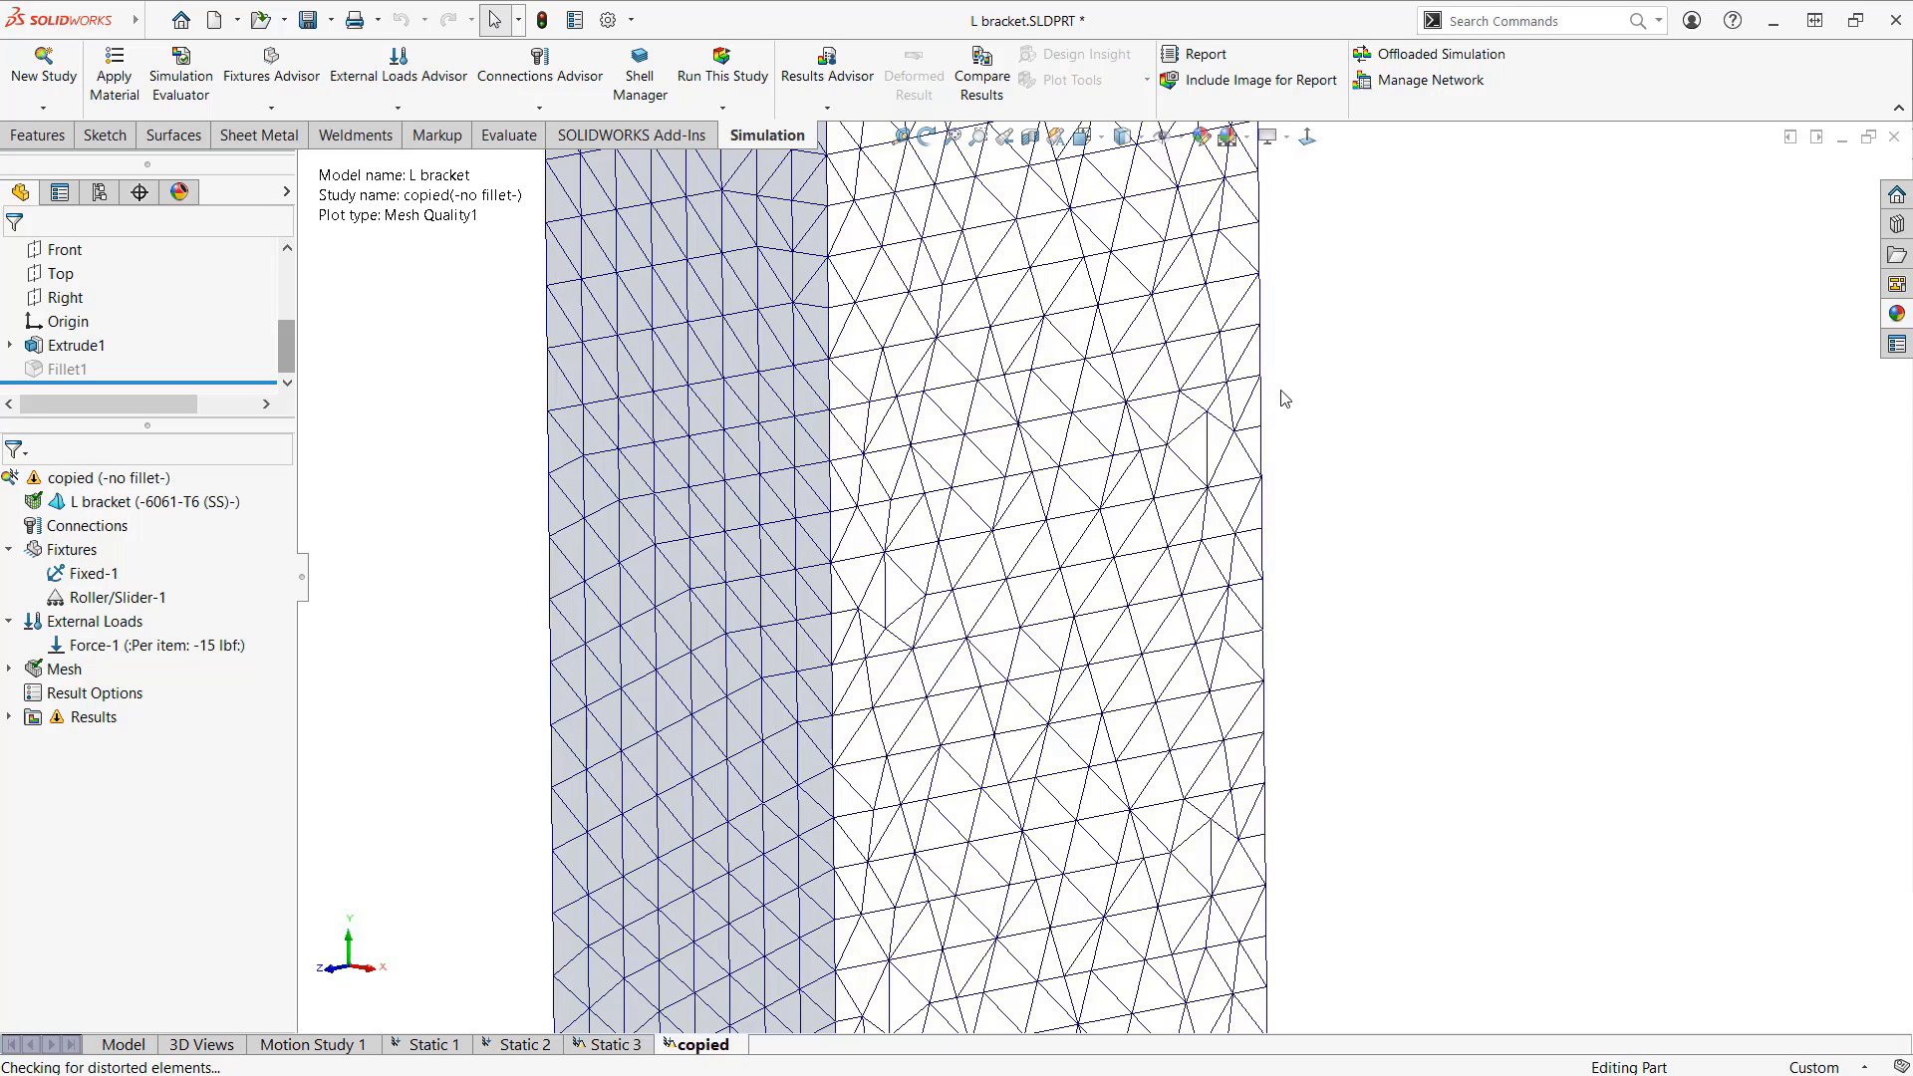
key("f")
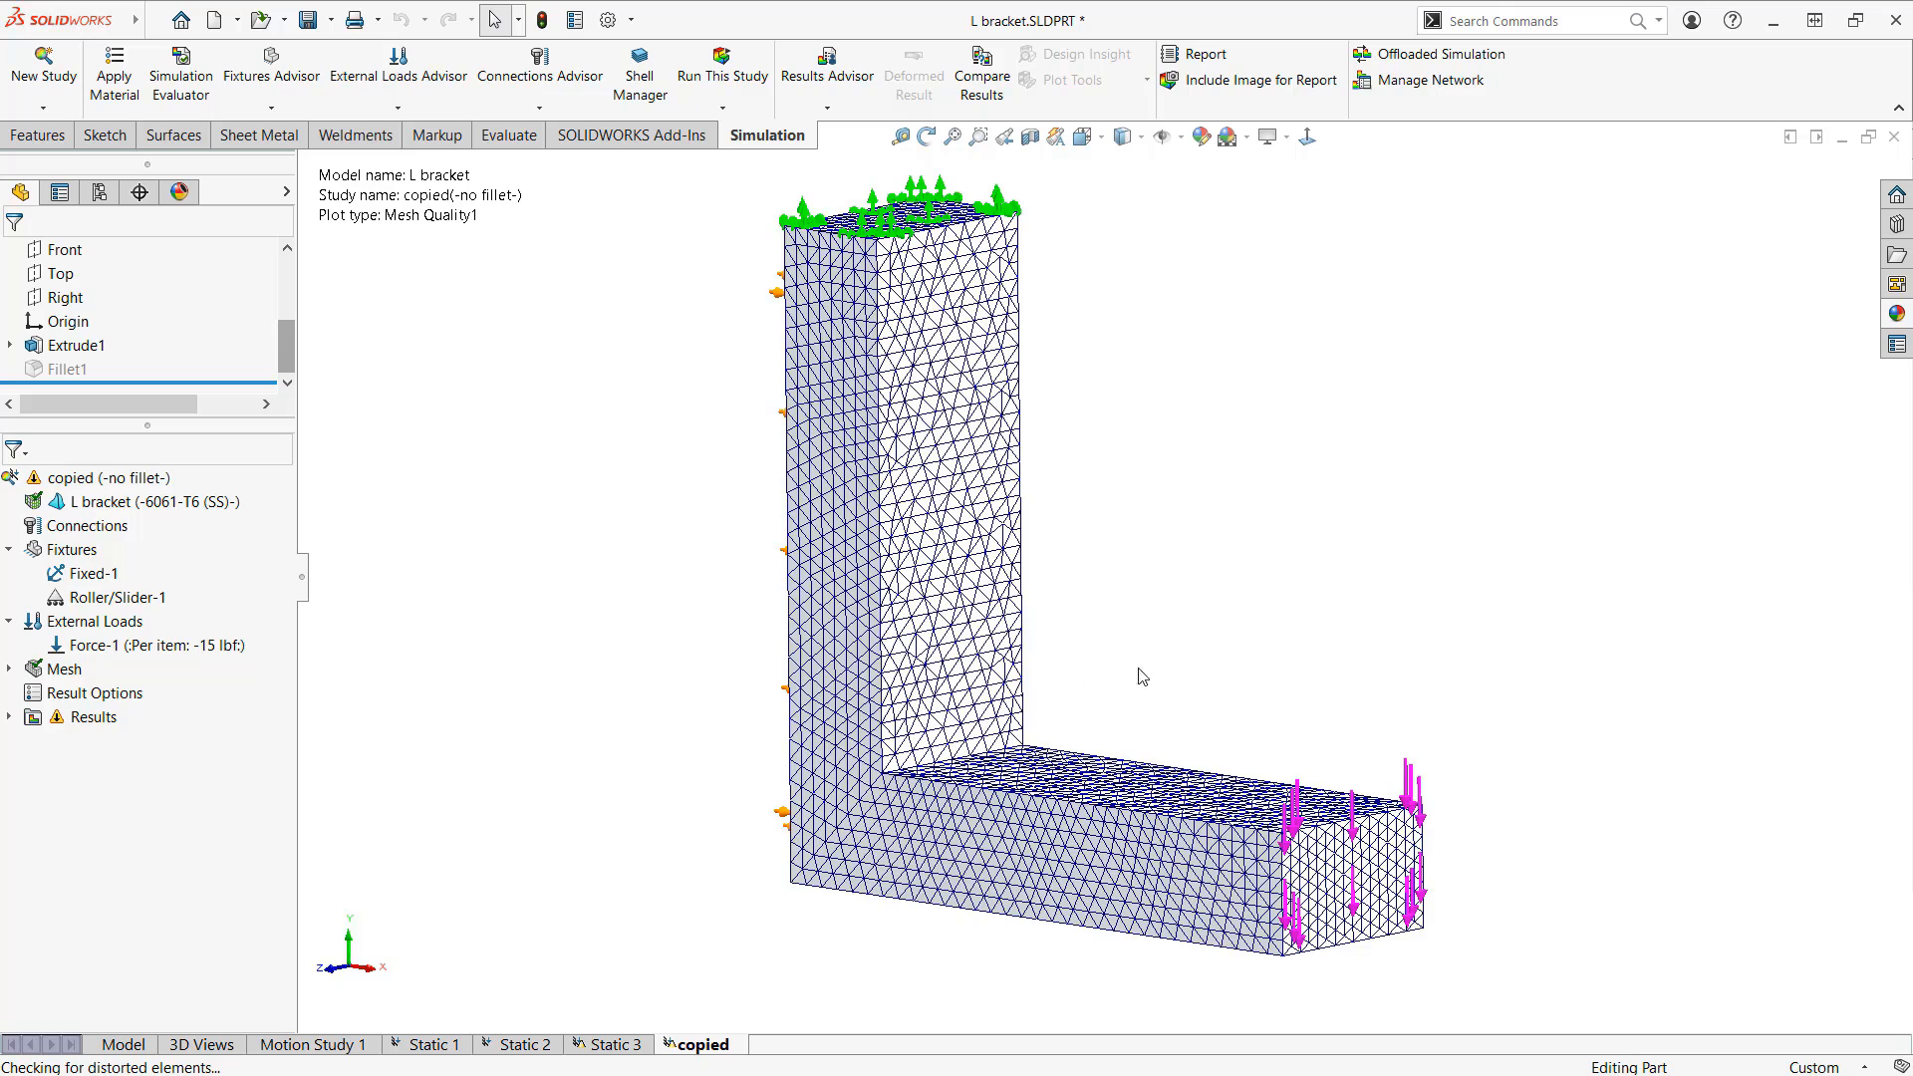
Step: Show the copied study's mesh details in an enlarged window and check the total nodes and total elements
right_click(55, 669)
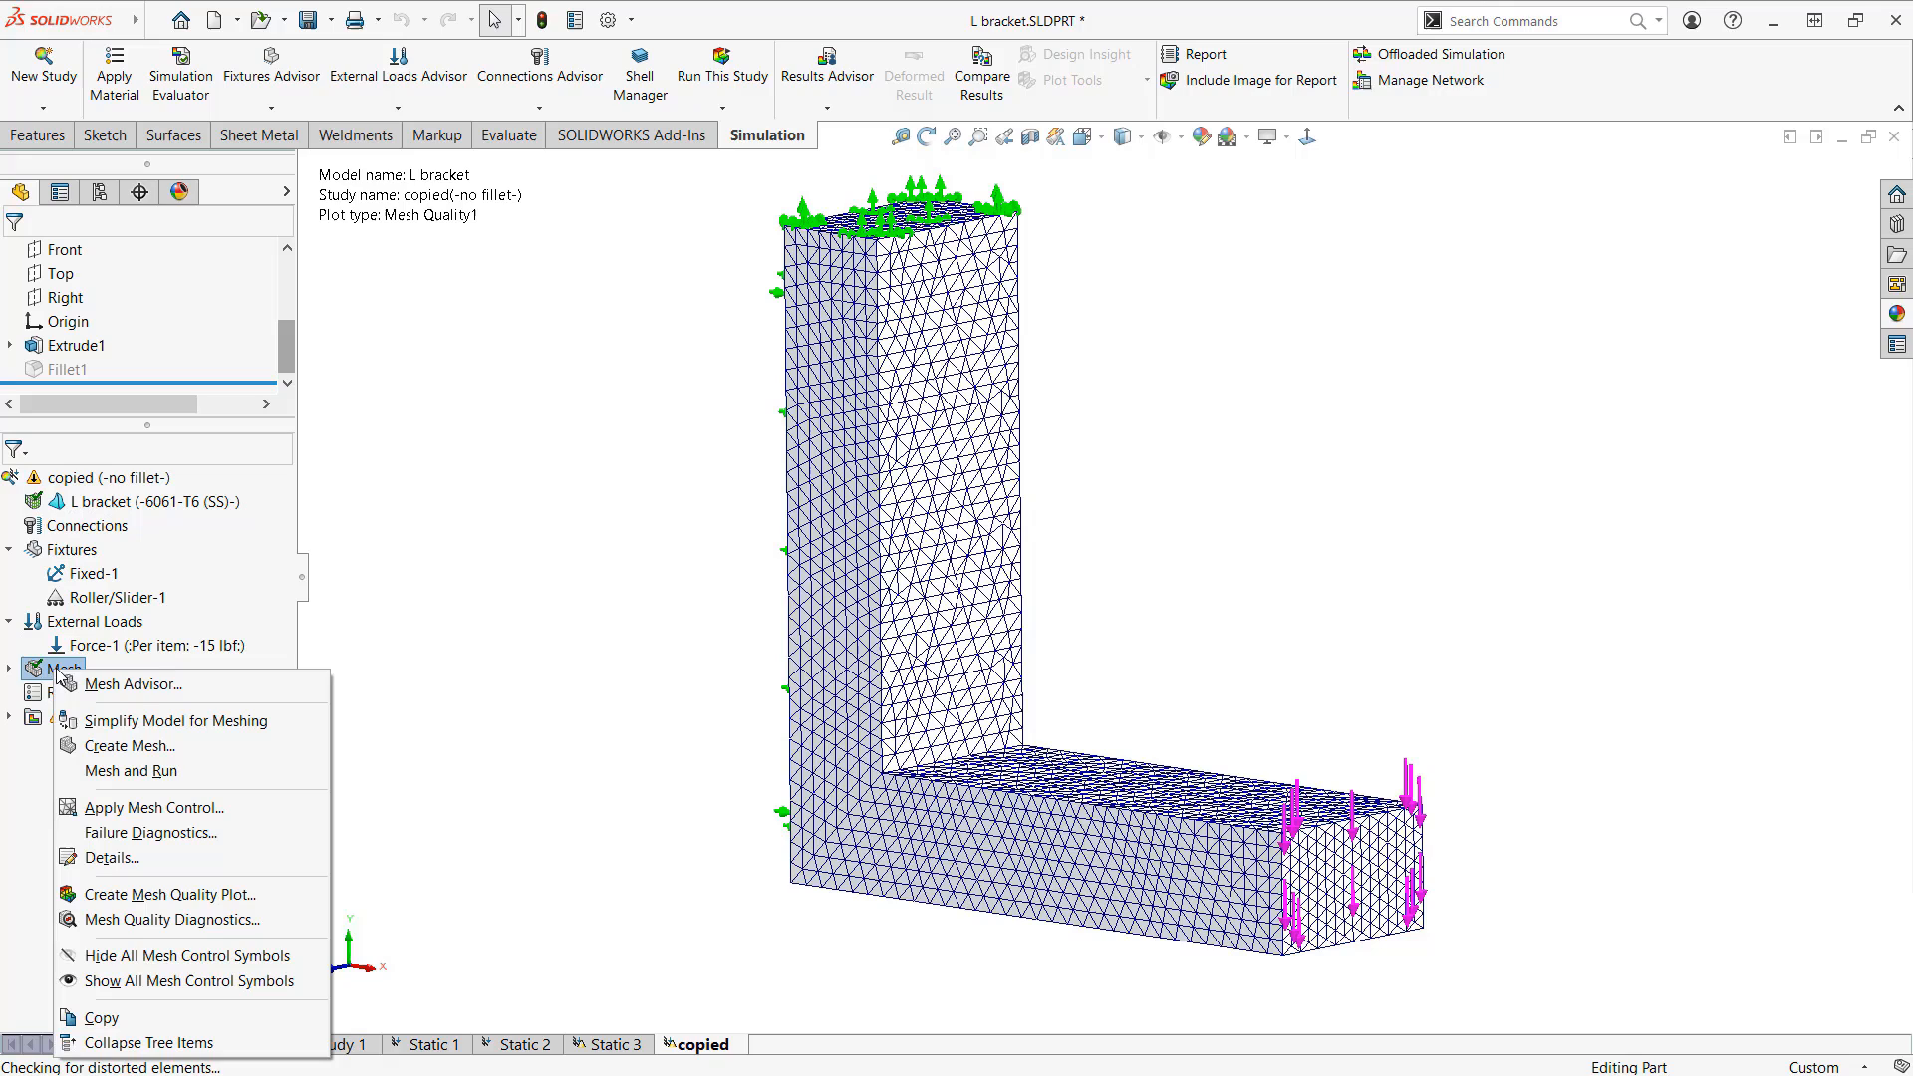
left_click(196, 869)
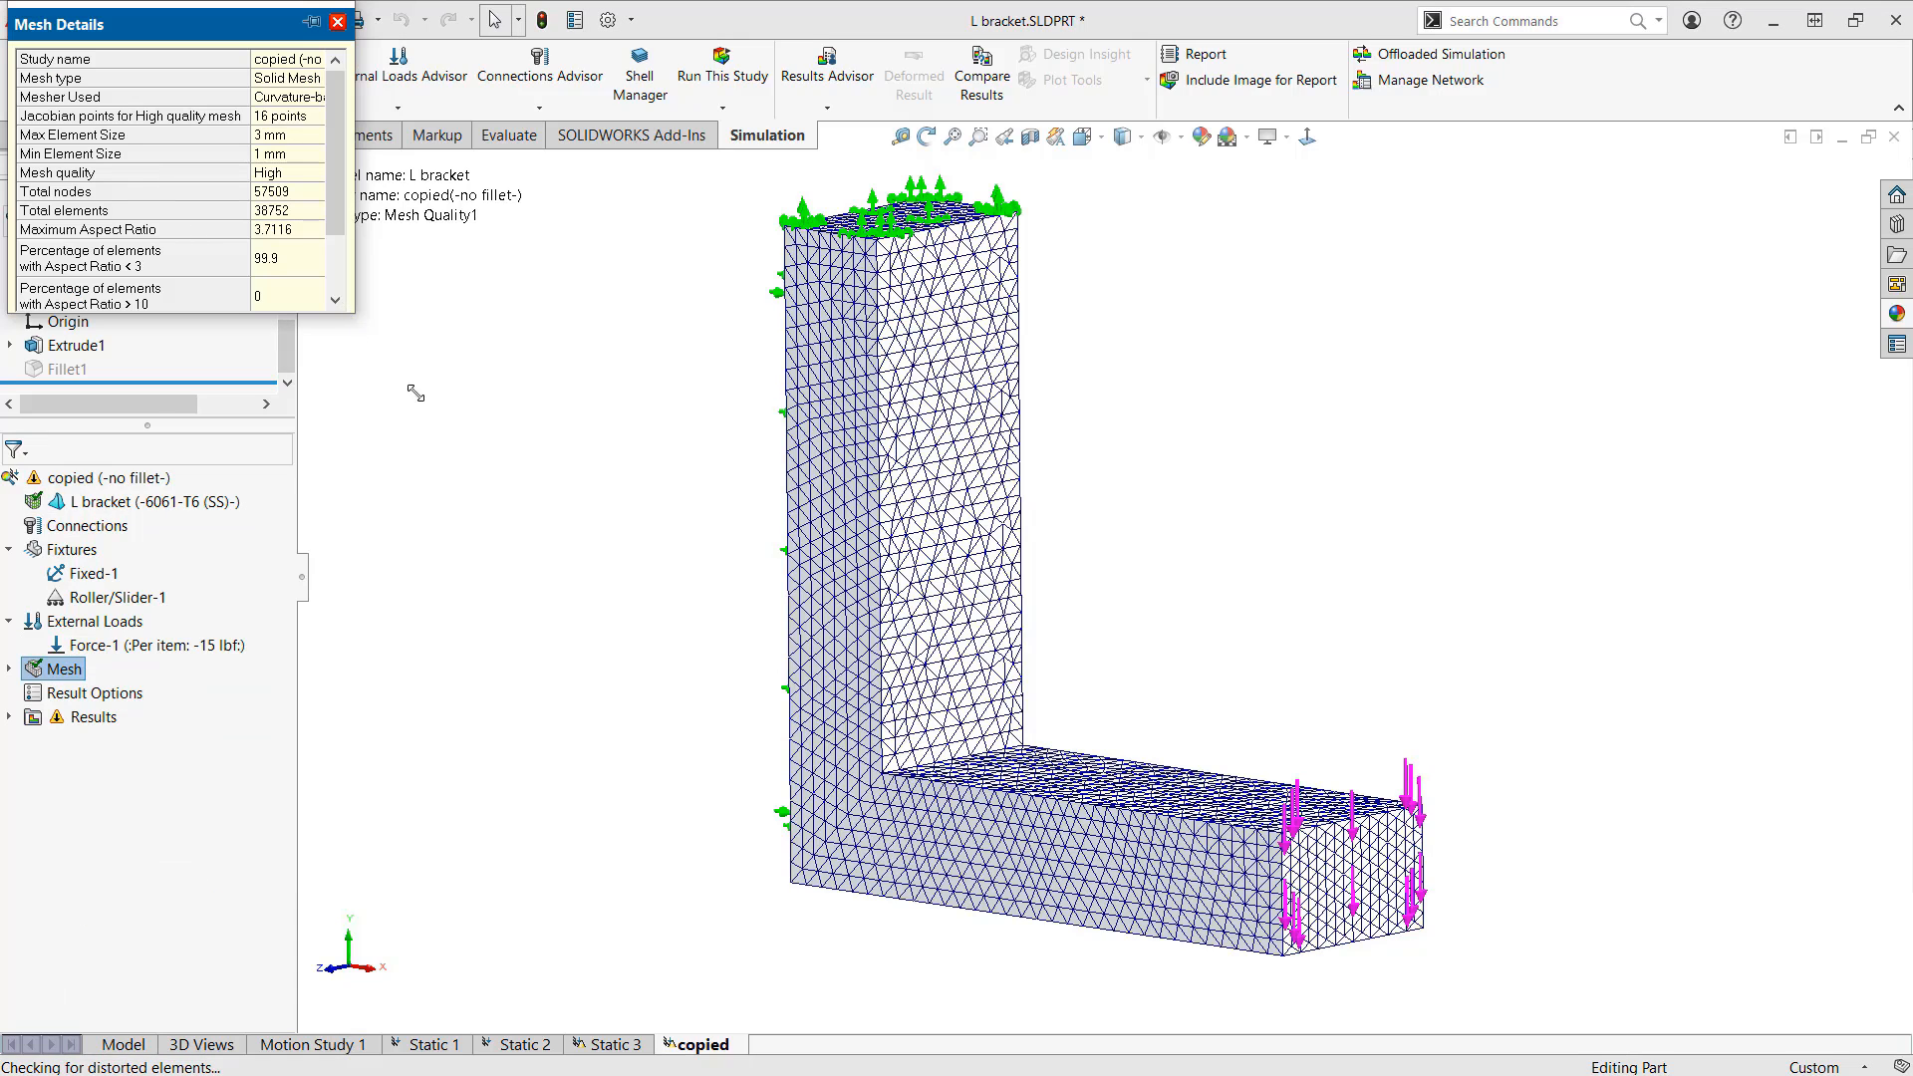
left_click_drag(415, 393, 513, 478)
left_click_drag(311, 30, 595, 105)
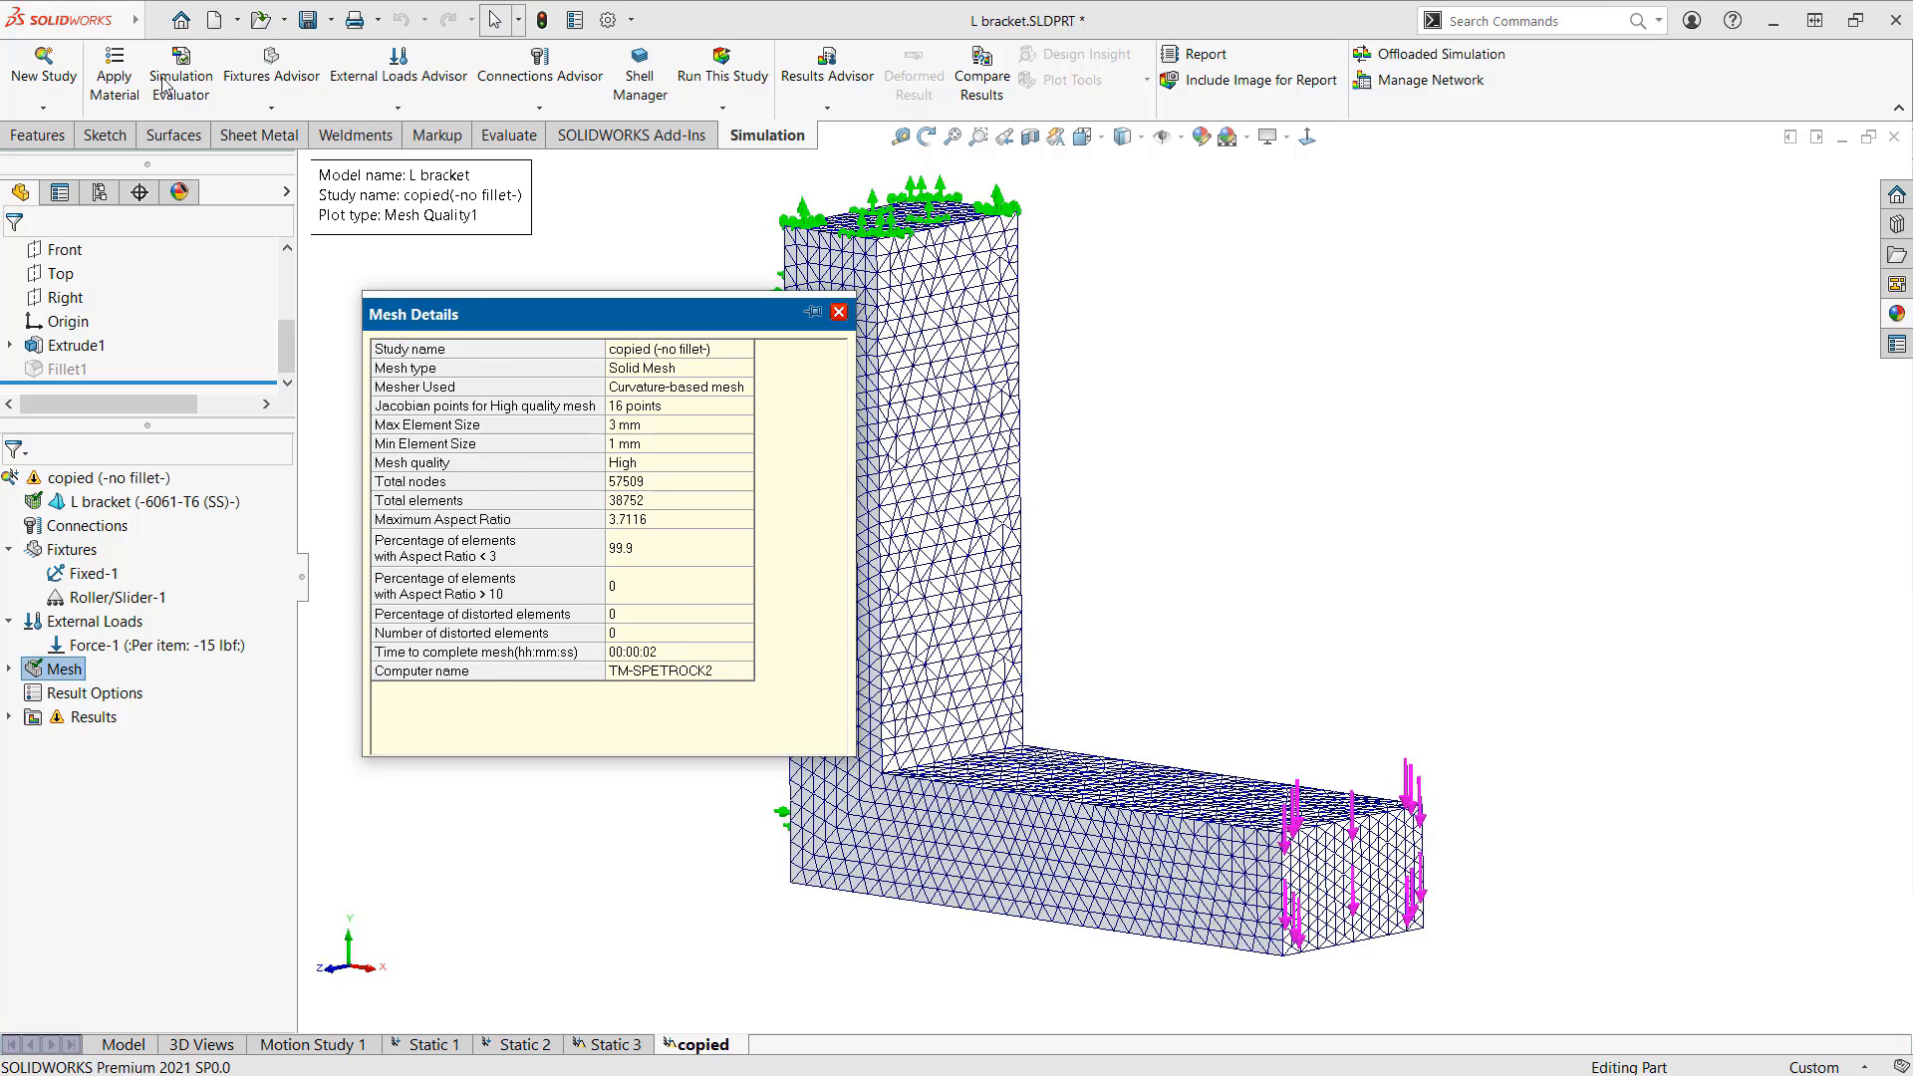
mouse_move(657, 500)
left_mouse_down()
mouse_move(629, 480)
mouse_move(595, 495)
mouse_move(626, 521)
mouse_move(653, 493)
left_mouse_up()
left_click_drag(603, 470, 637, 471)
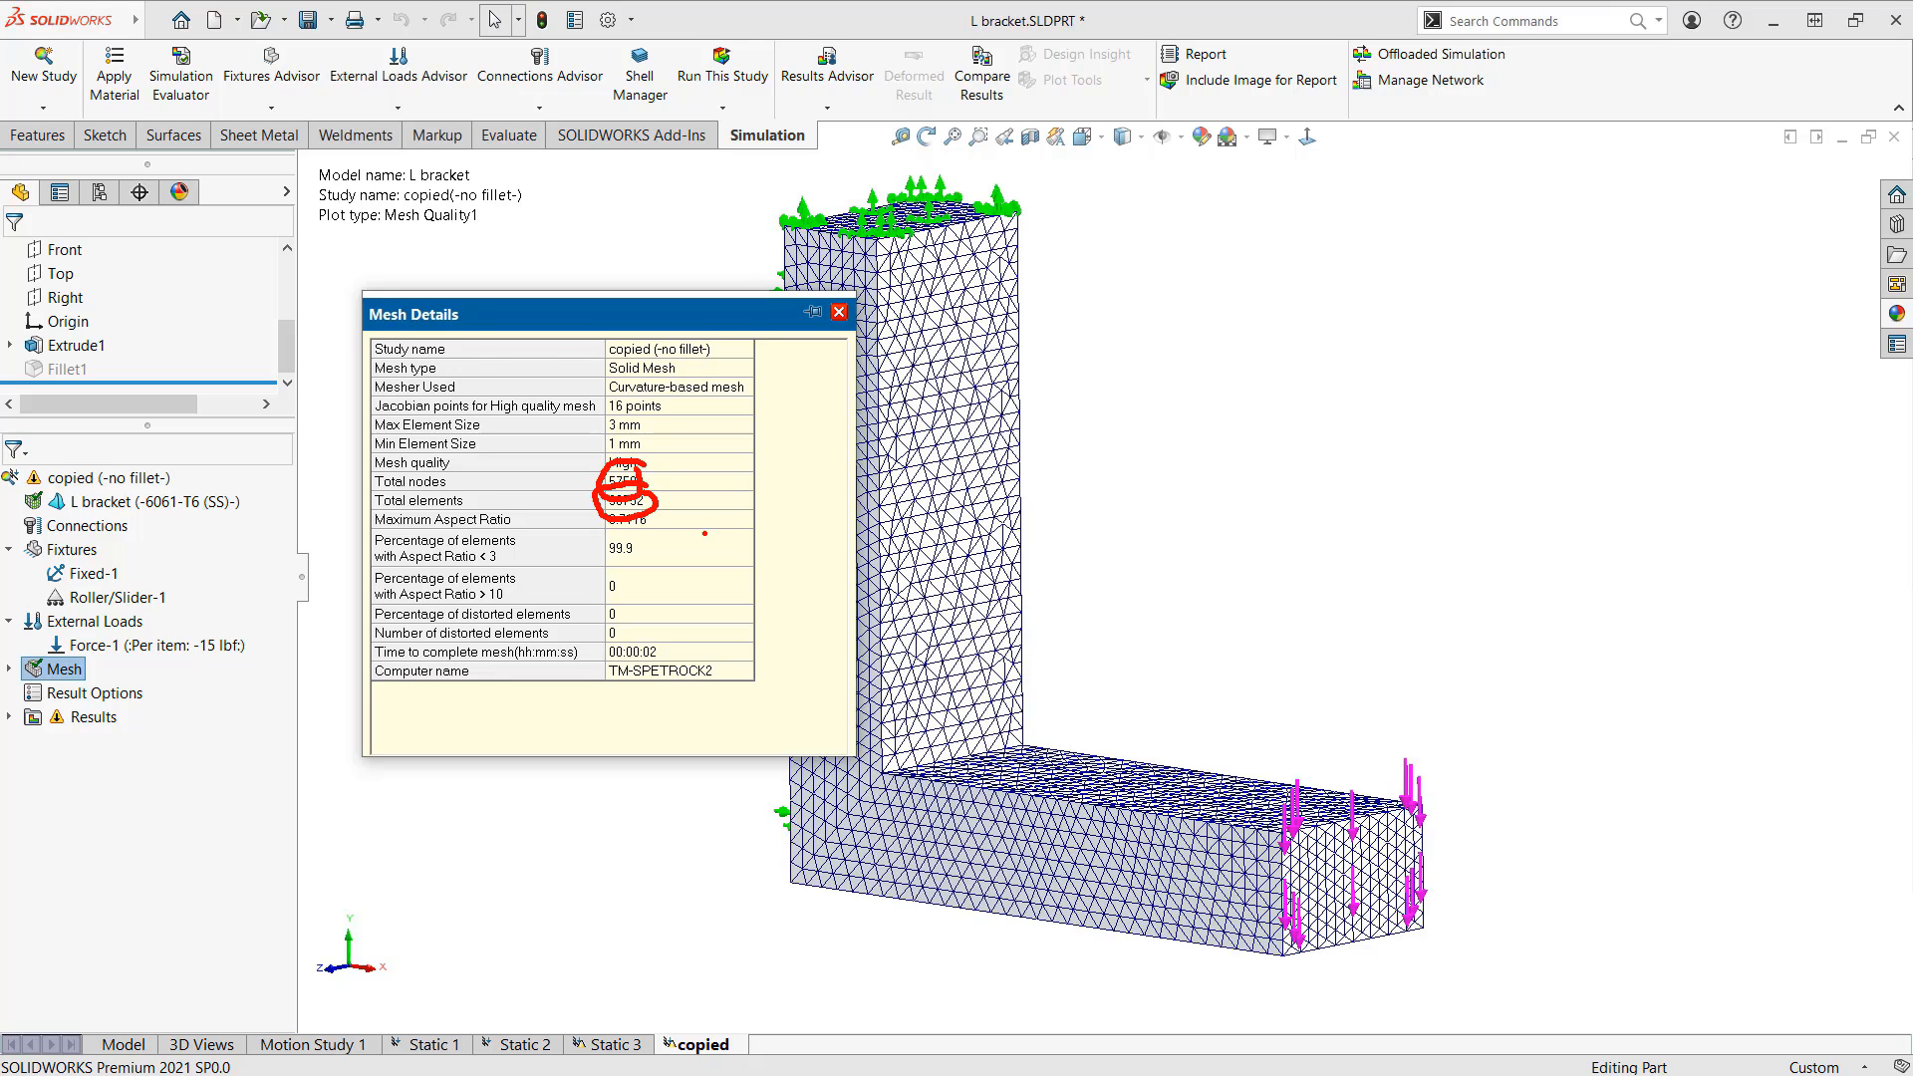
key("Escape")
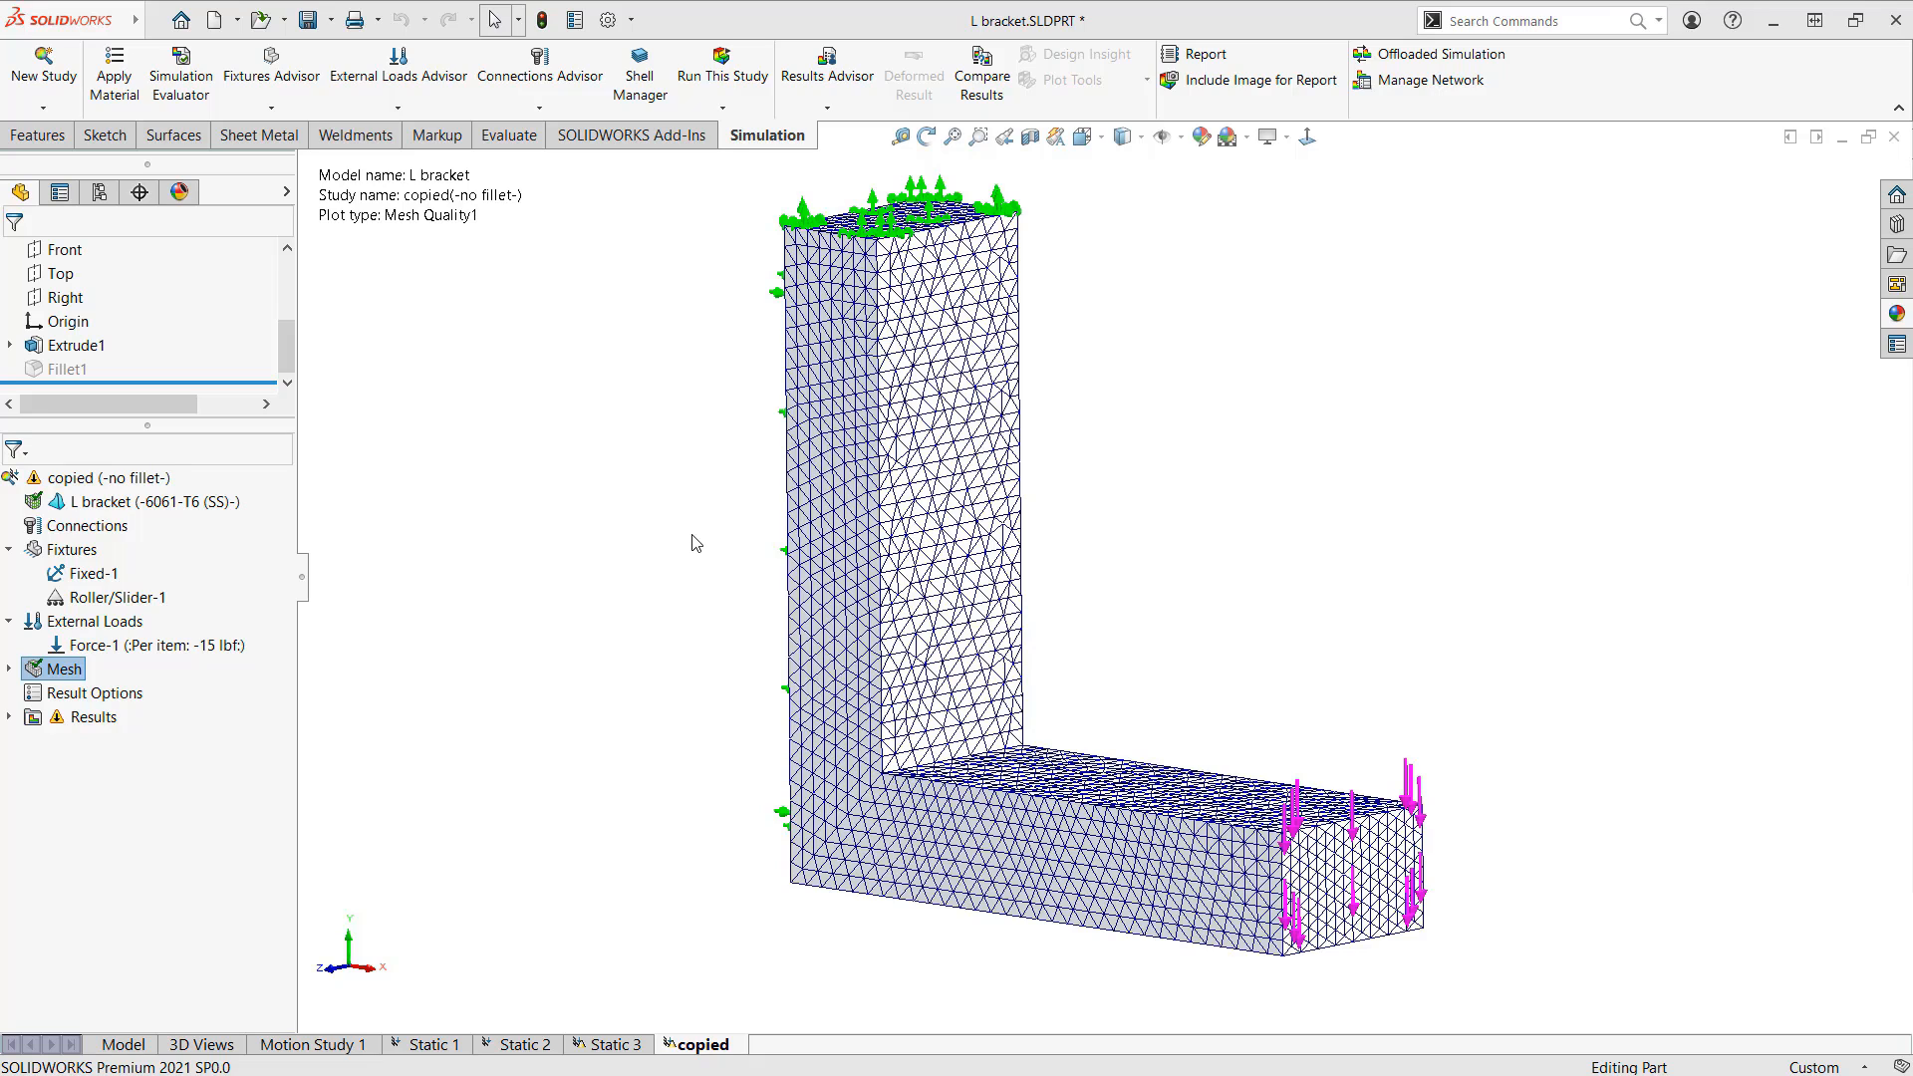
Step: Reopen the copied study's mesh details and check the maximum aspect ratio
right_click(66, 668)
left_click(265, 845)
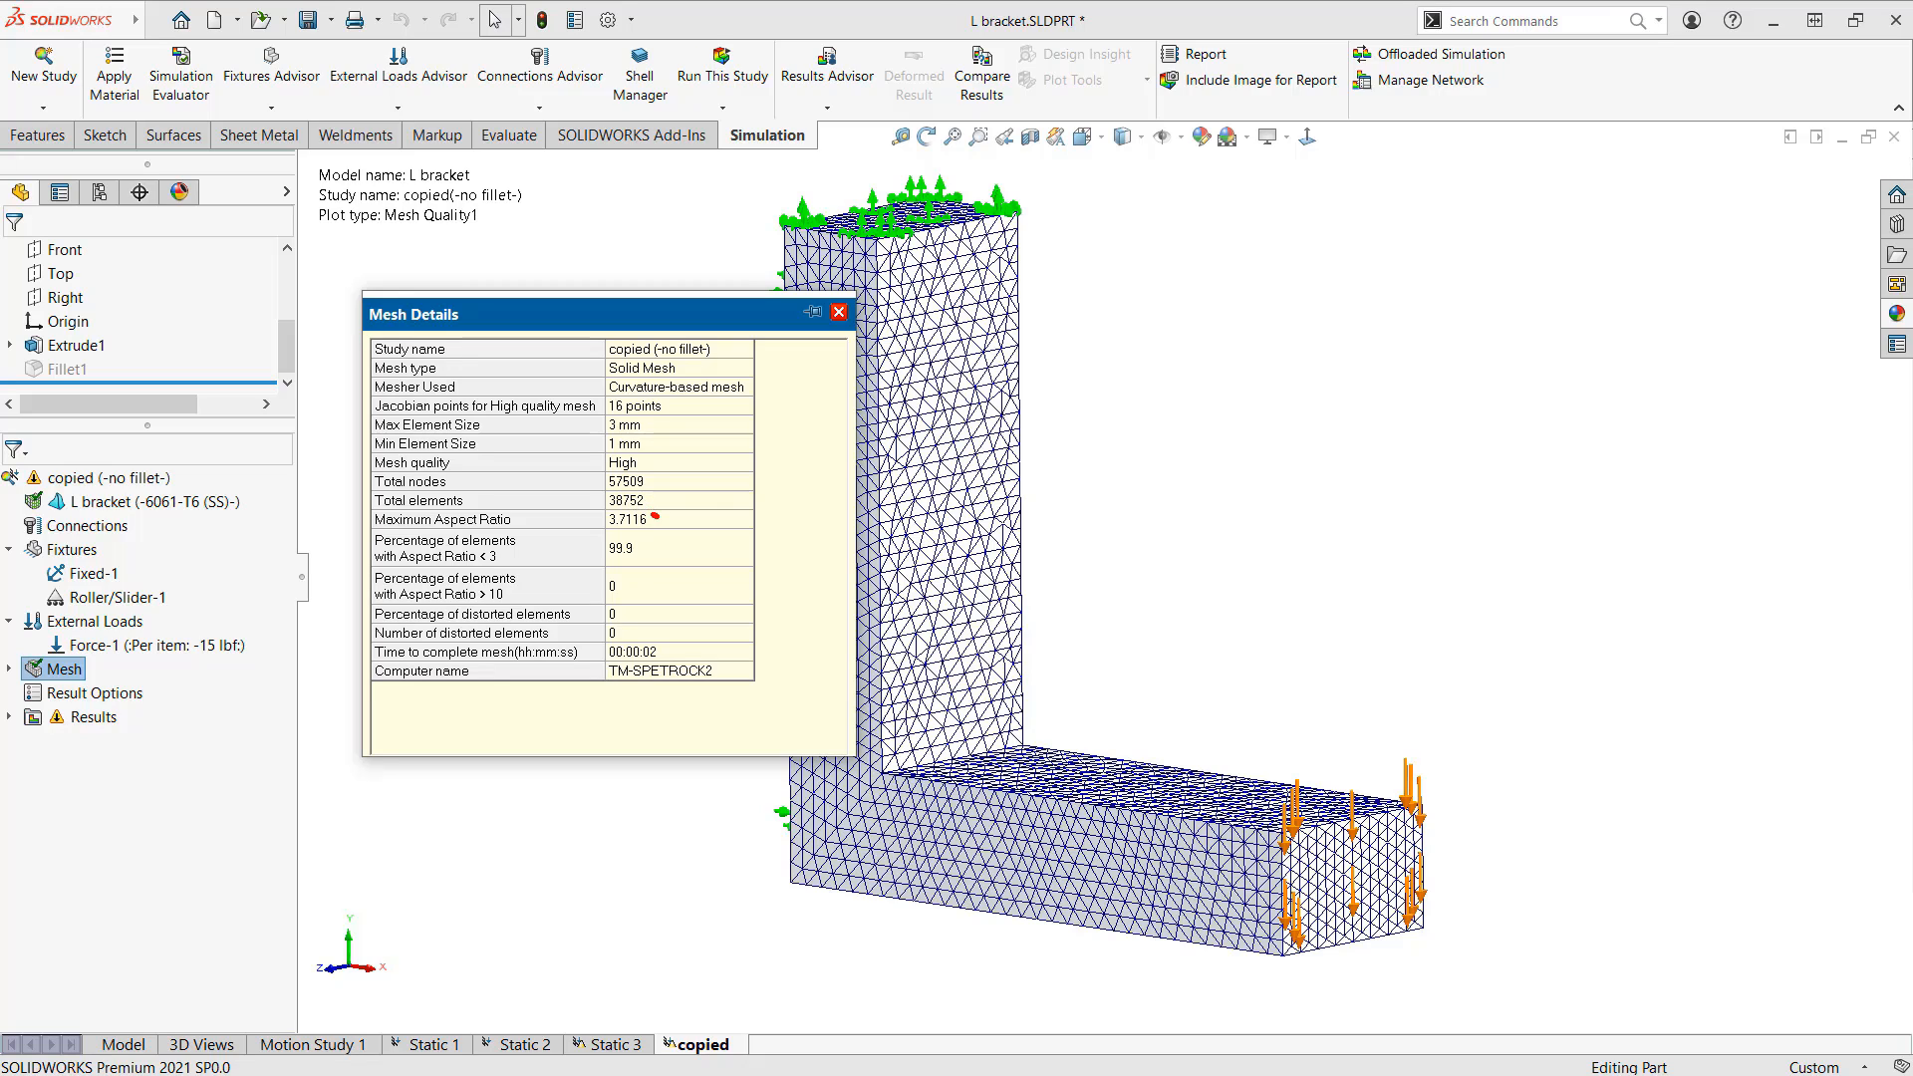
mouse_move(653, 514)
left_mouse_down()
mouse_move(591, 526)
mouse_move(683, 510)
mouse_move(659, 501)
left_mouse_up()
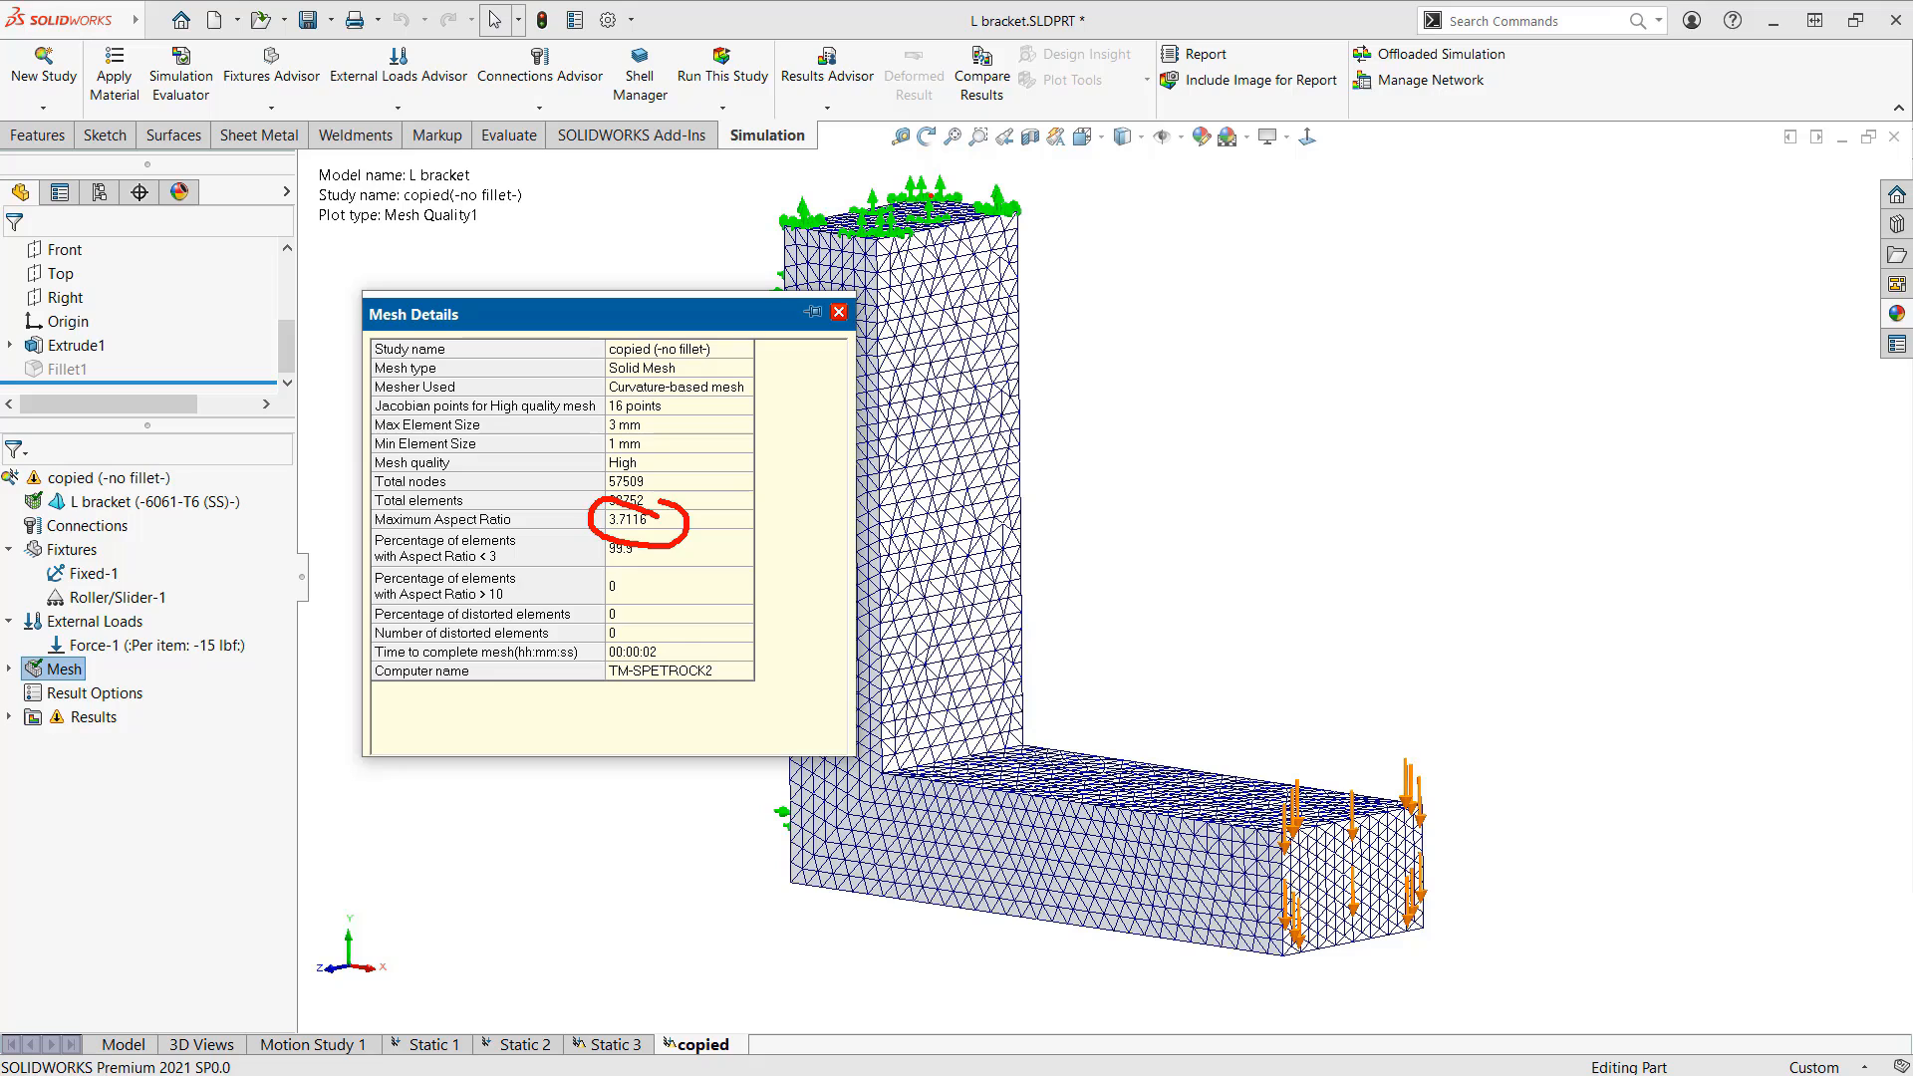
key("Escape")
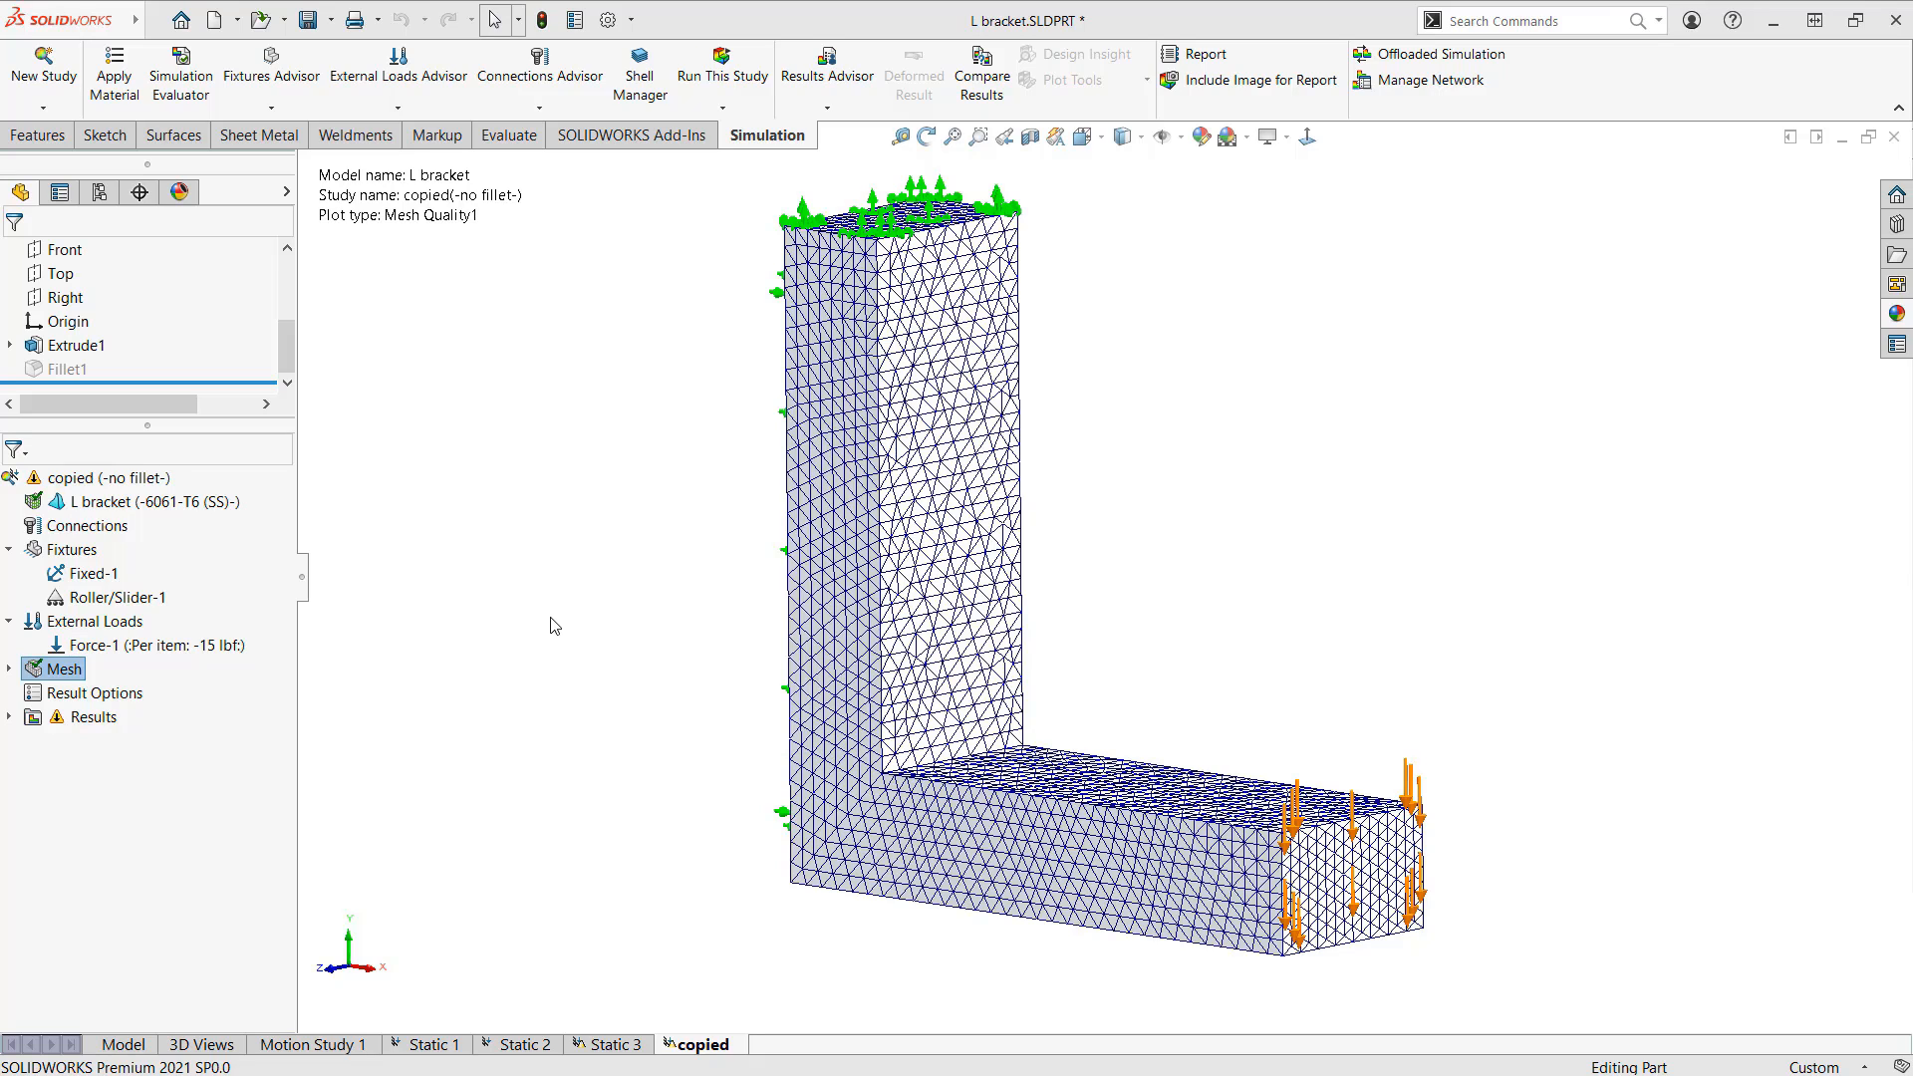
Step: Bring up the mesh details again and review the percentage of elements with aspect ratio below 3 and the maximum aspect ratio
right_click(68, 666)
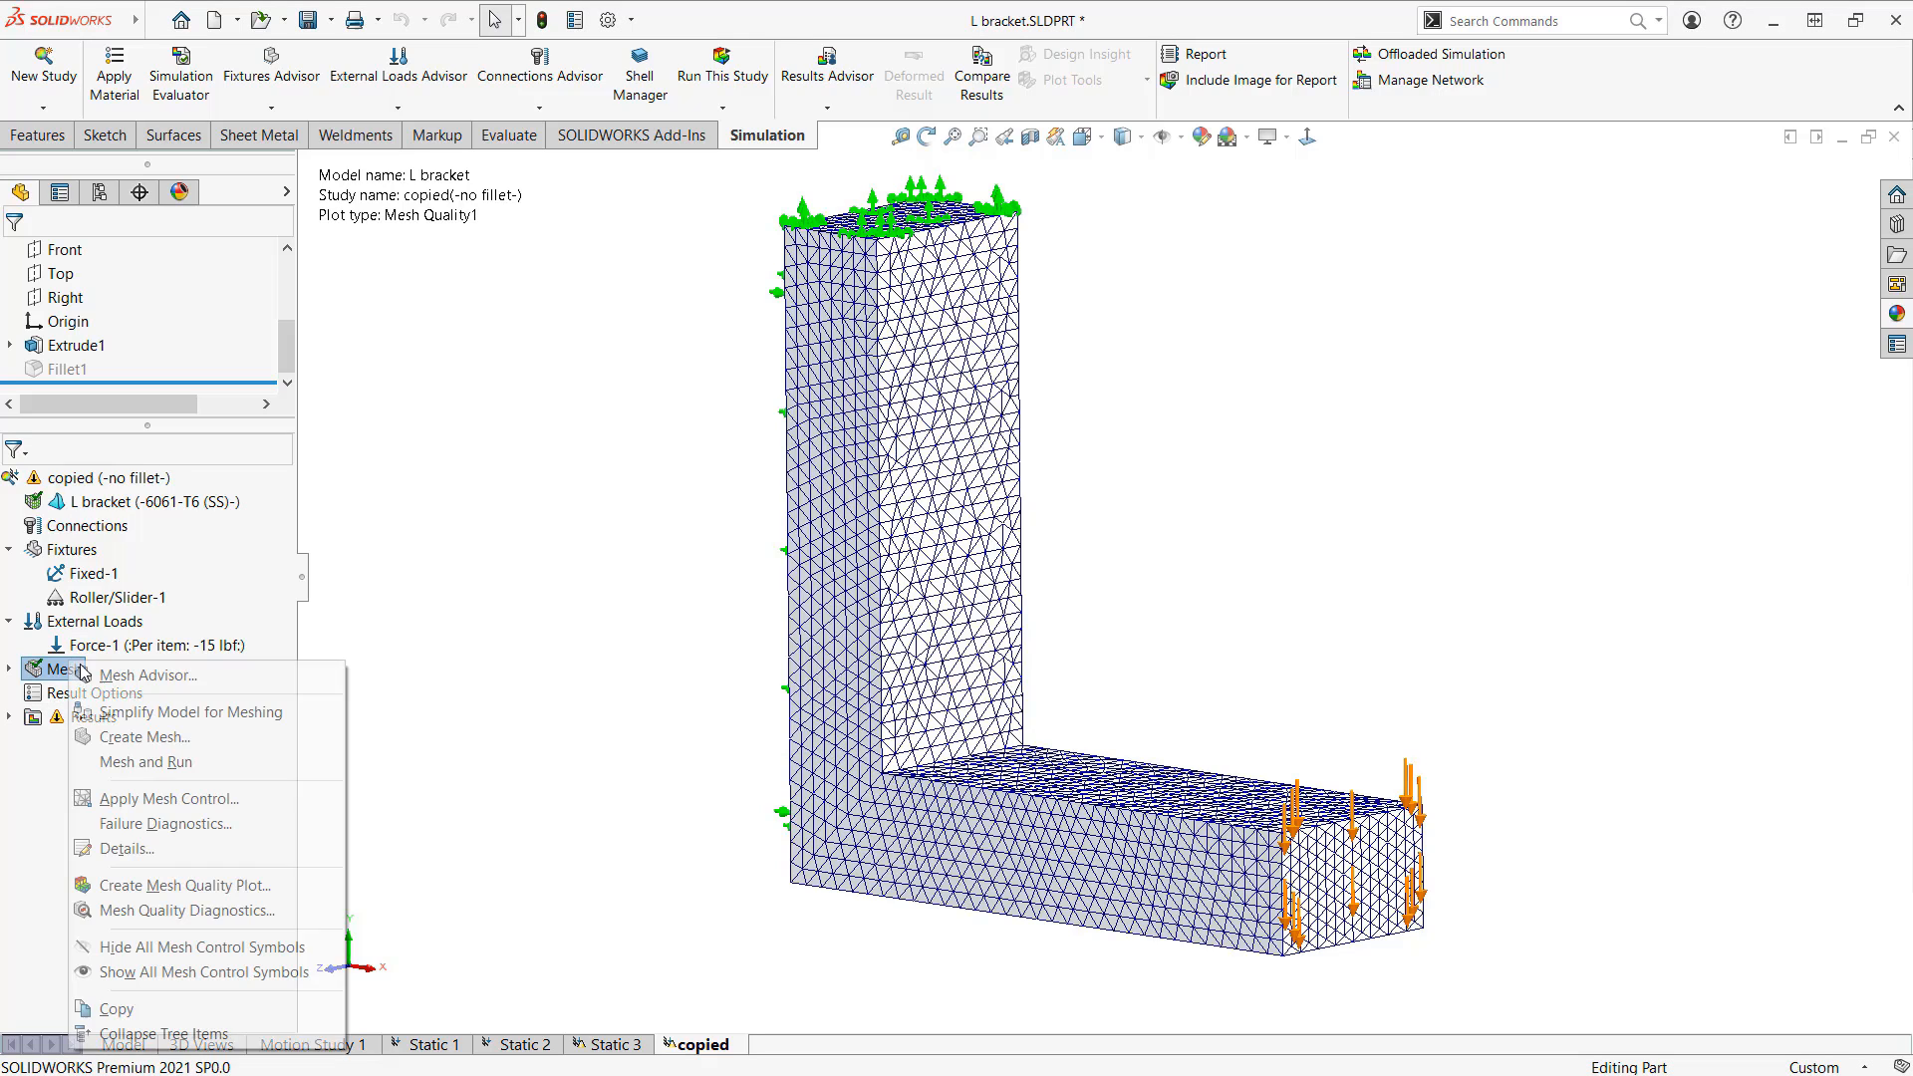
left_click(205, 849)
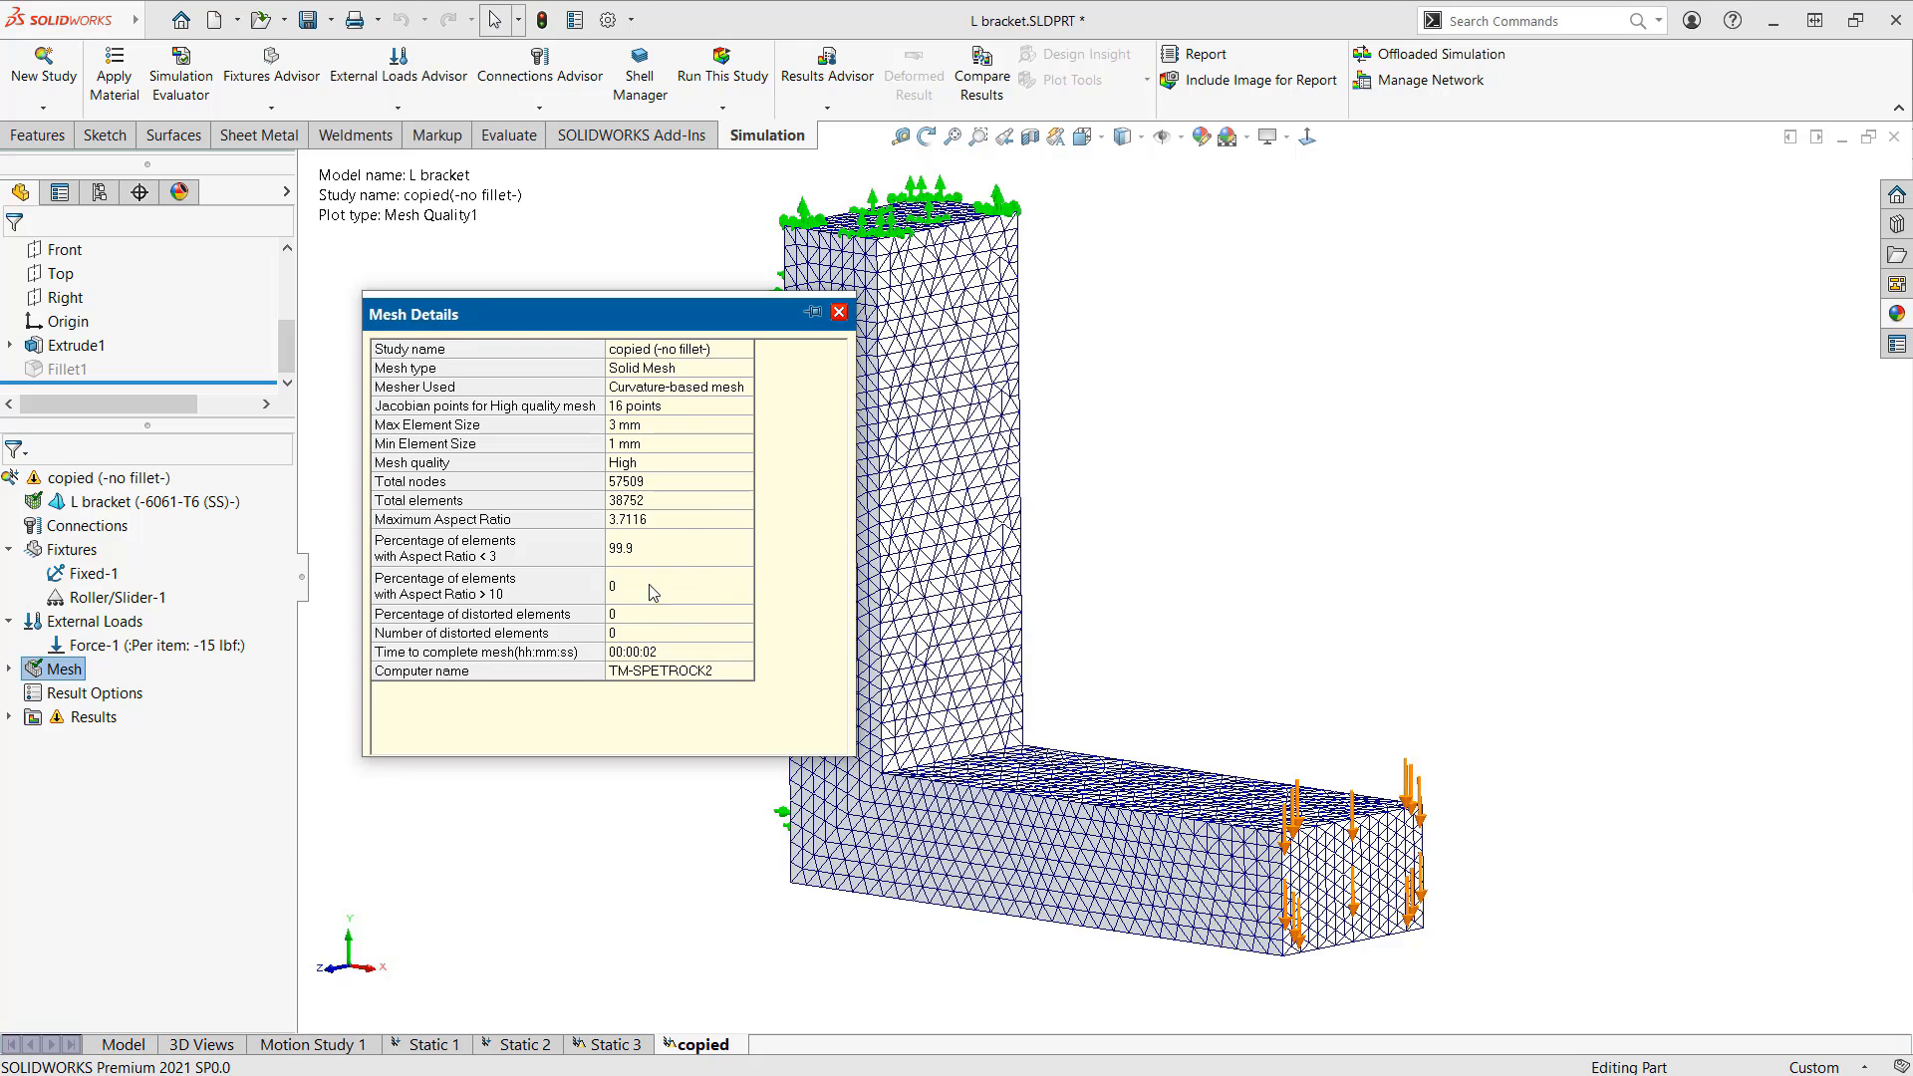
mouse_move(581, 540)
left_mouse_down()
mouse_move(637, 529)
mouse_move(566, 547)
left_mouse_up()
left_click_drag(442, 576, 514, 575)
mouse_move(681, 549)
left_mouse_down()
mouse_move(745, 544)
mouse_move(703, 571)
left_mouse_up()
left_click_drag(797, 528, 808, 576)
mouse_move(833, 538)
left_mouse_down()
mouse_move(820, 570)
mouse_move(839, 543)
mouse_move(867, 550)
left_mouse_up()
left_click_drag(866, 546, 906, 582)
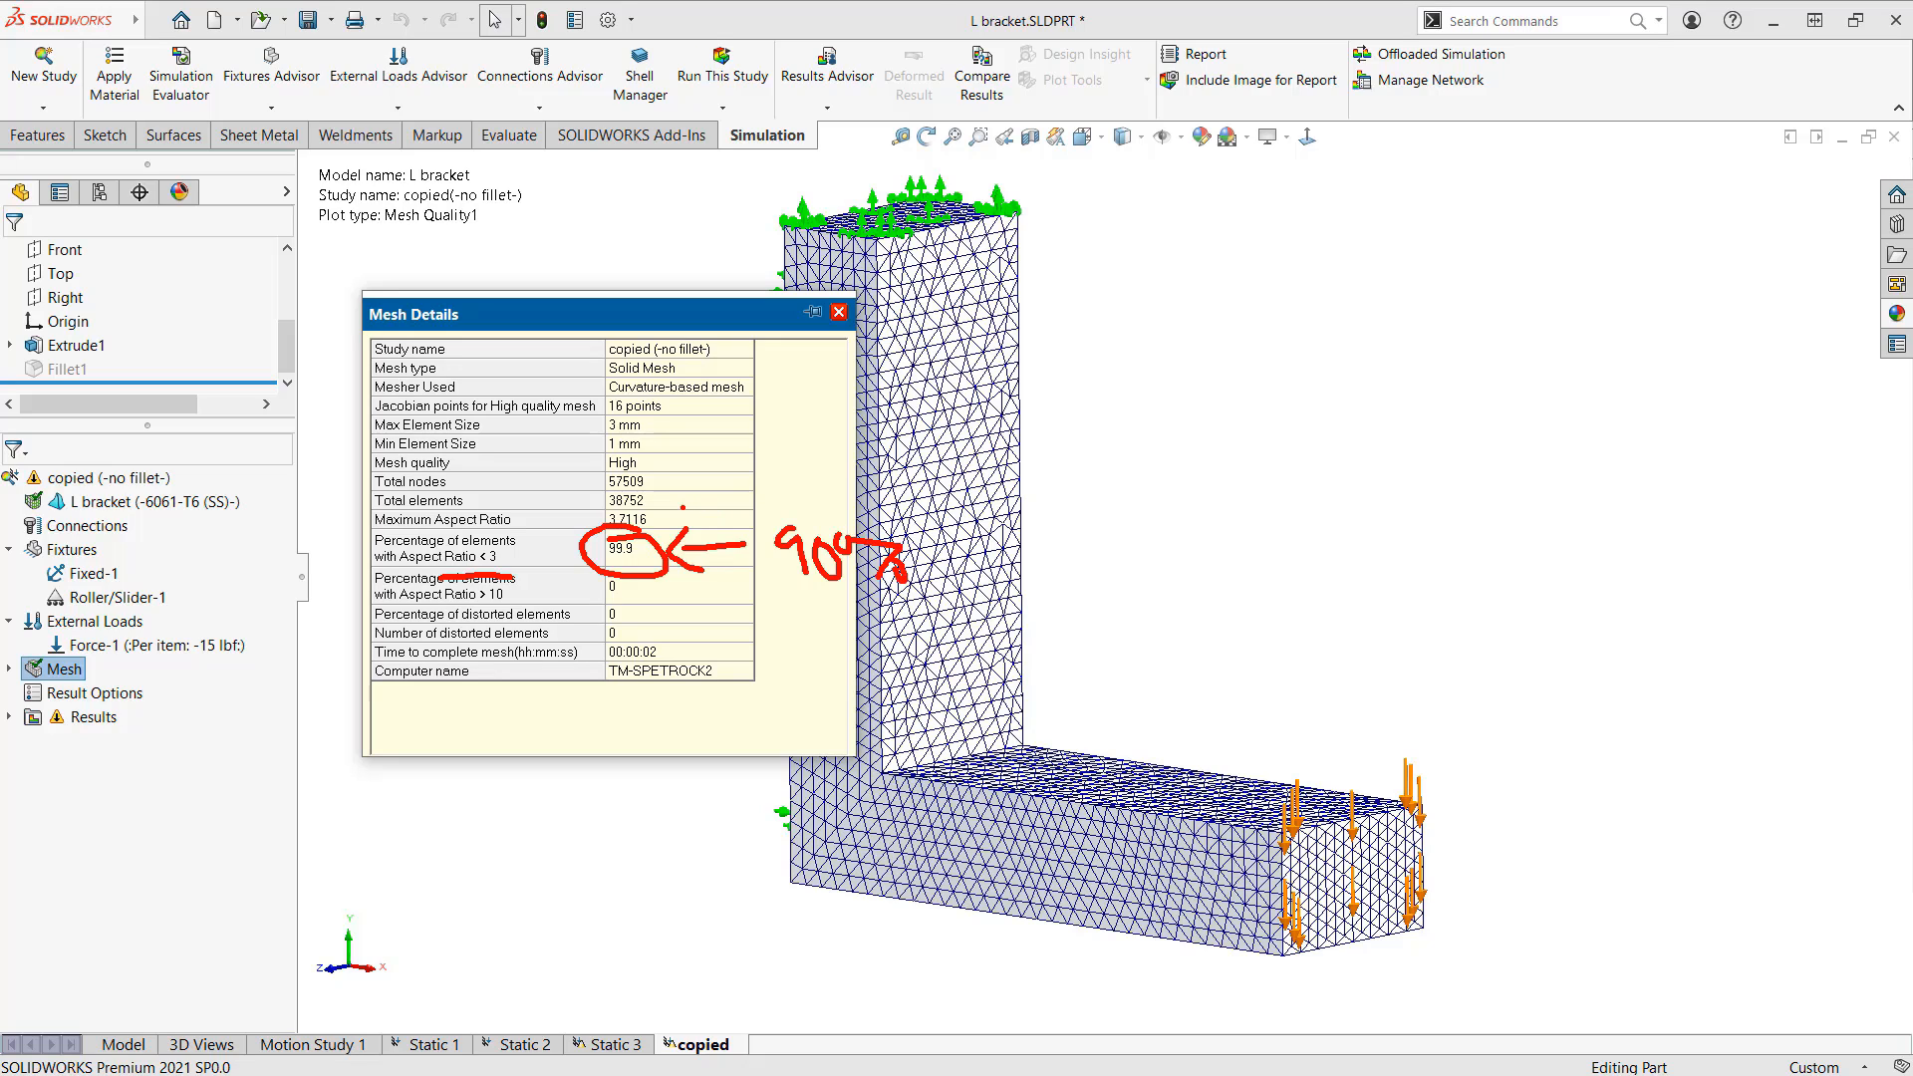
left_click_drag(681, 508, 853, 498)
mouse_move(881, 440)
left_mouse_down()
mouse_move(871, 488)
mouse_move(885, 434)
left_mouse_up()
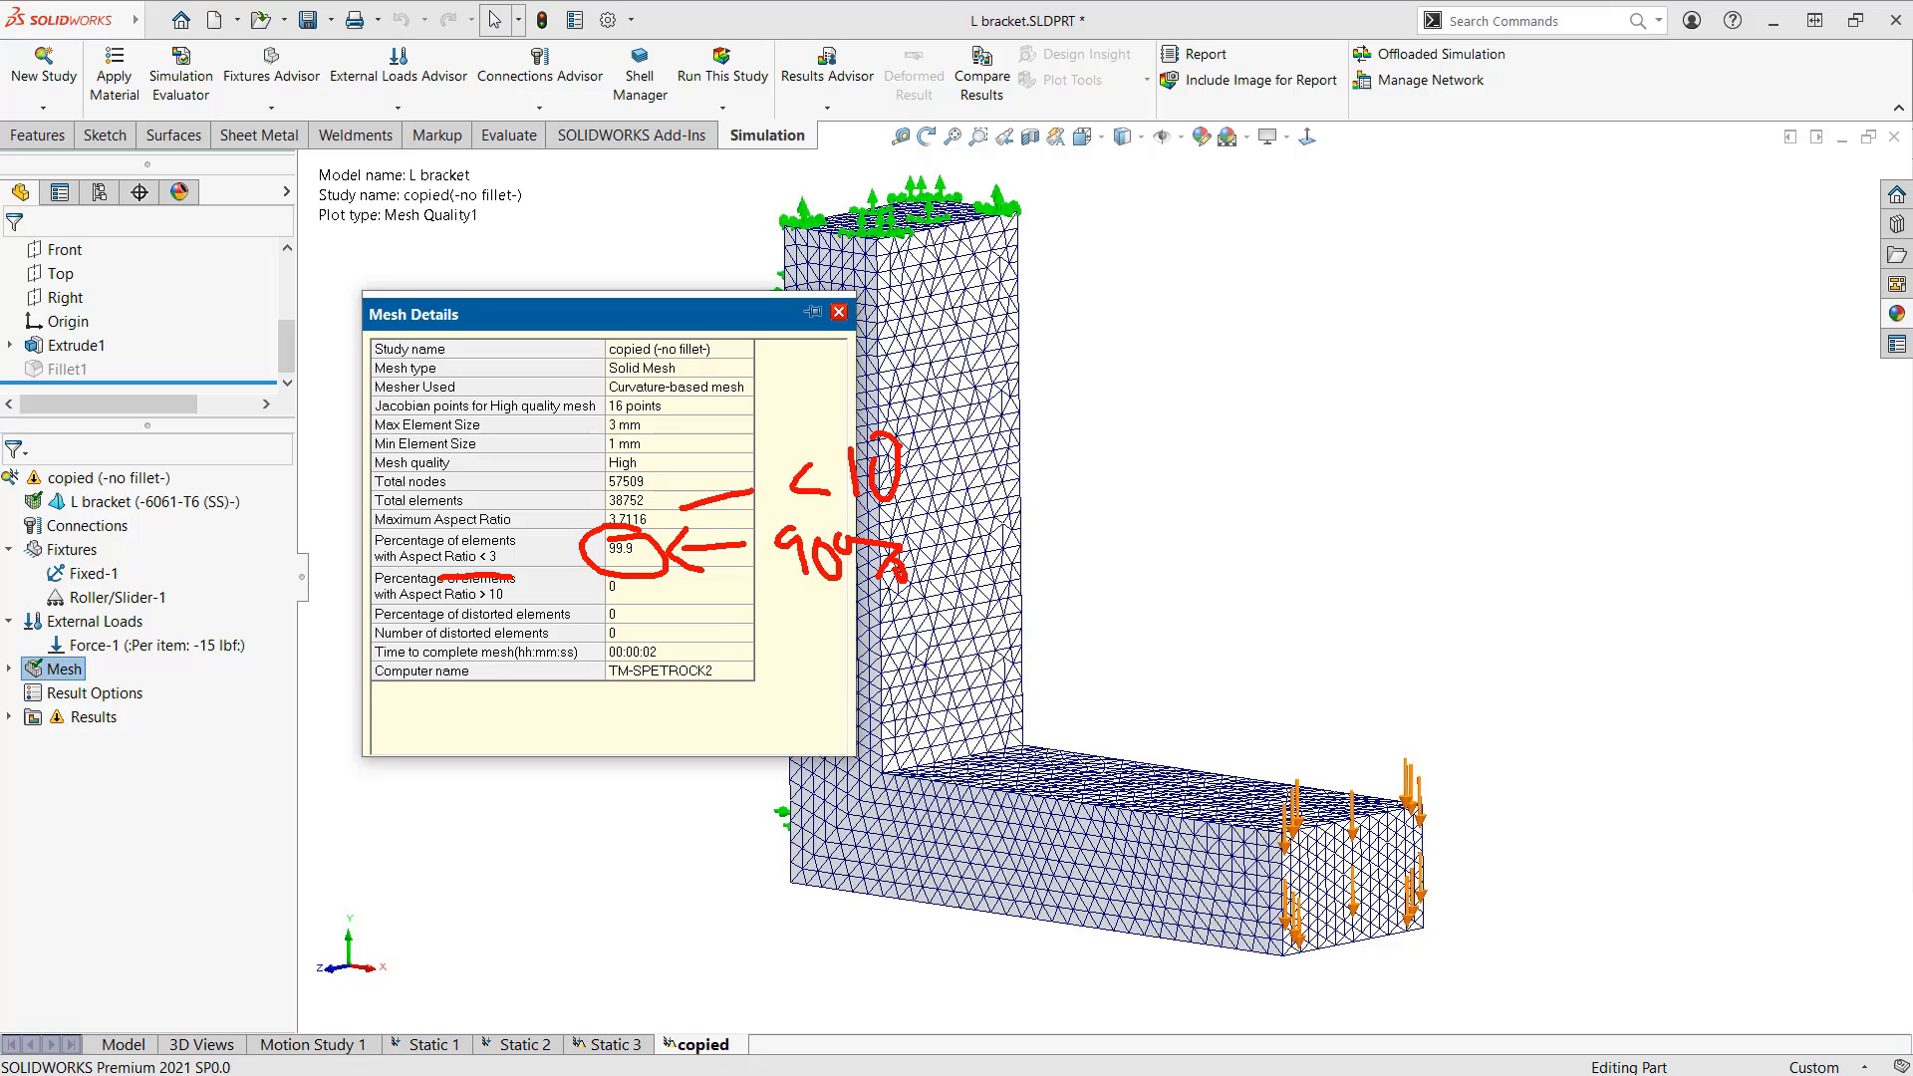
left_click_drag(1098, 376, 1099, 440)
mouse_move(1126, 374)
left_mouse_down()
mouse_move(1126, 439)
mouse_move(1178, 391)
left_mouse_up()
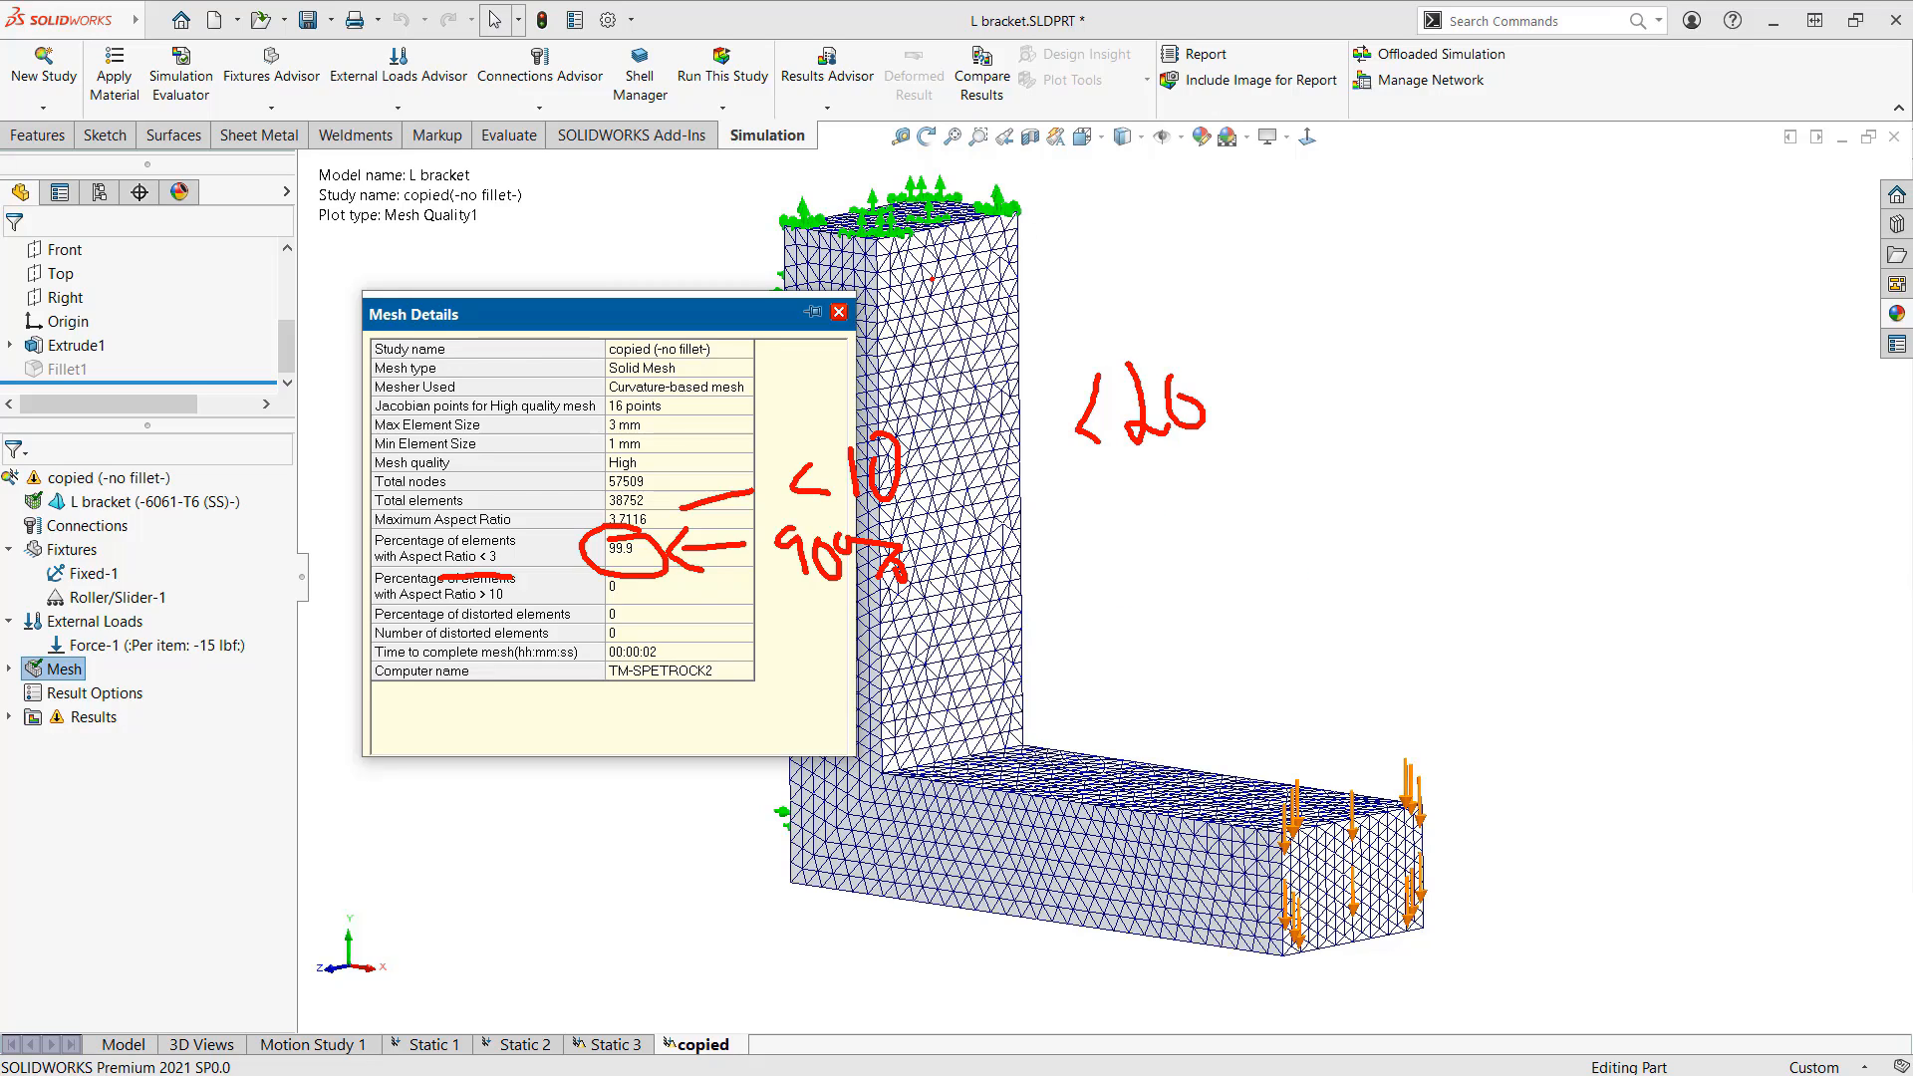